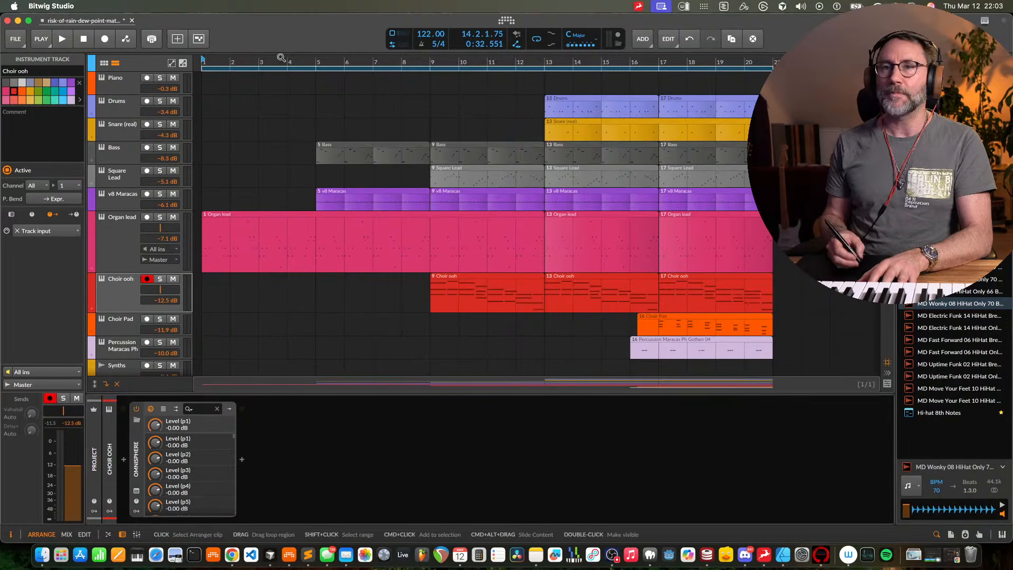
# Play the arrangement from the start and show the automation lanes with the Organ lead track selected
pyautogui.press('space')
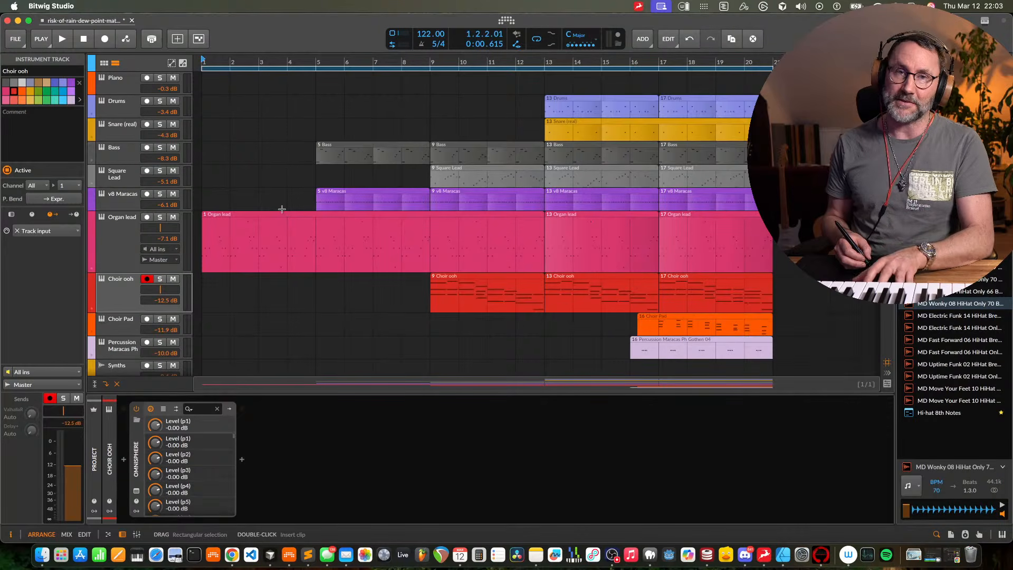
pyautogui.press('space')
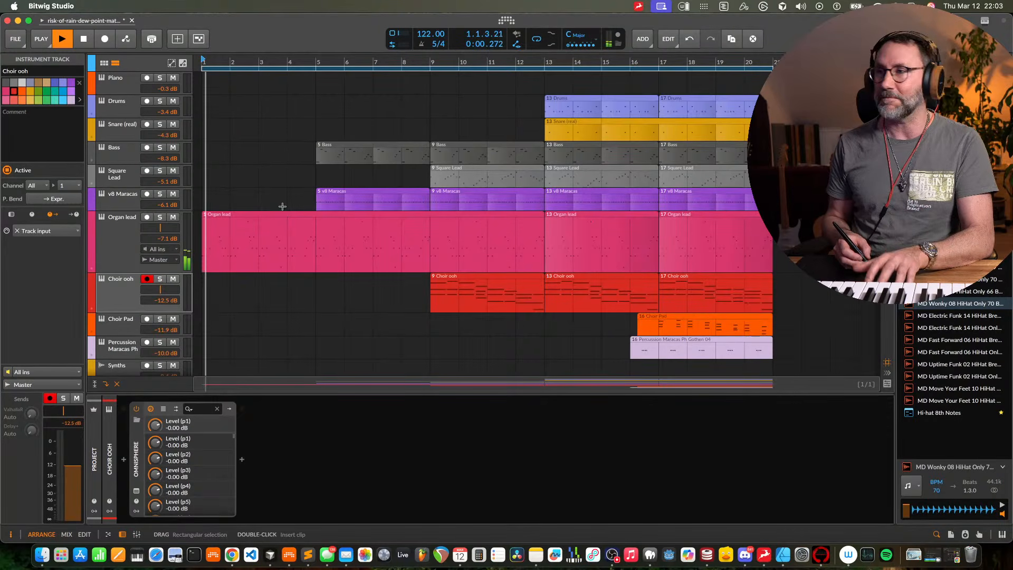
pyautogui.click(121, 253)
pyautogui.press('a')
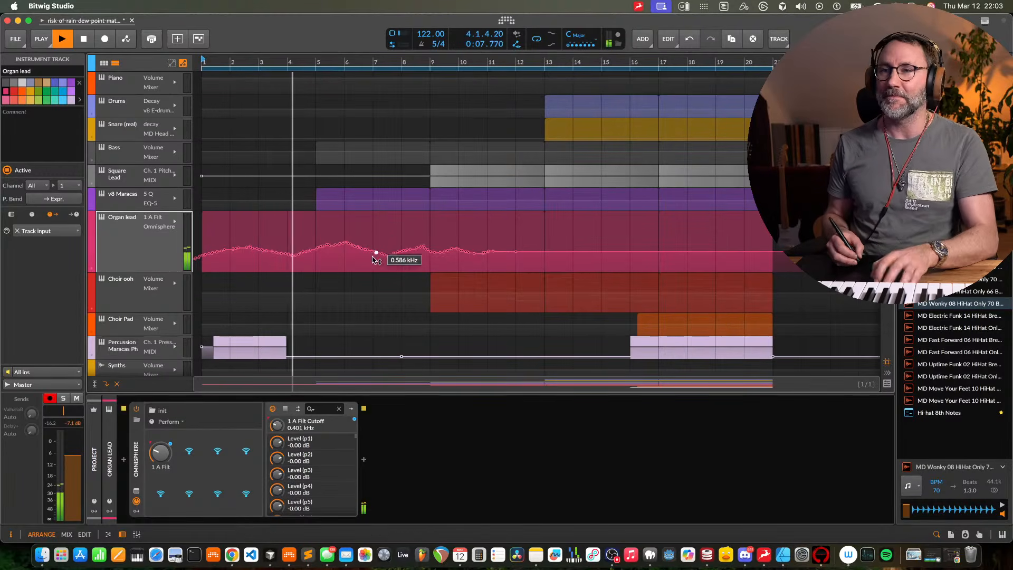
pyautogui.click(314, 252)
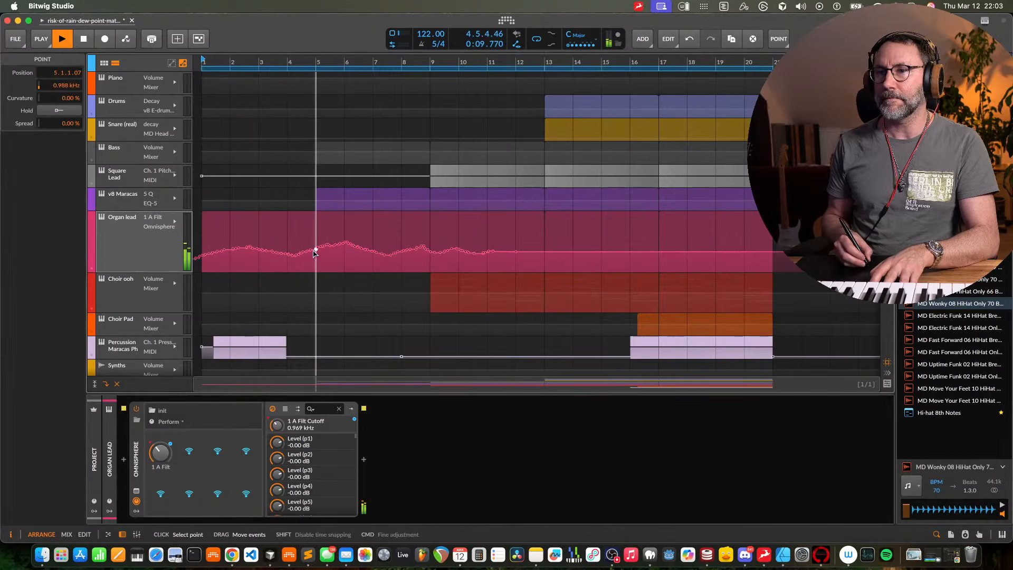
pyautogui.moveTo(313, 265); pyautogui.dragTo(370, 241)
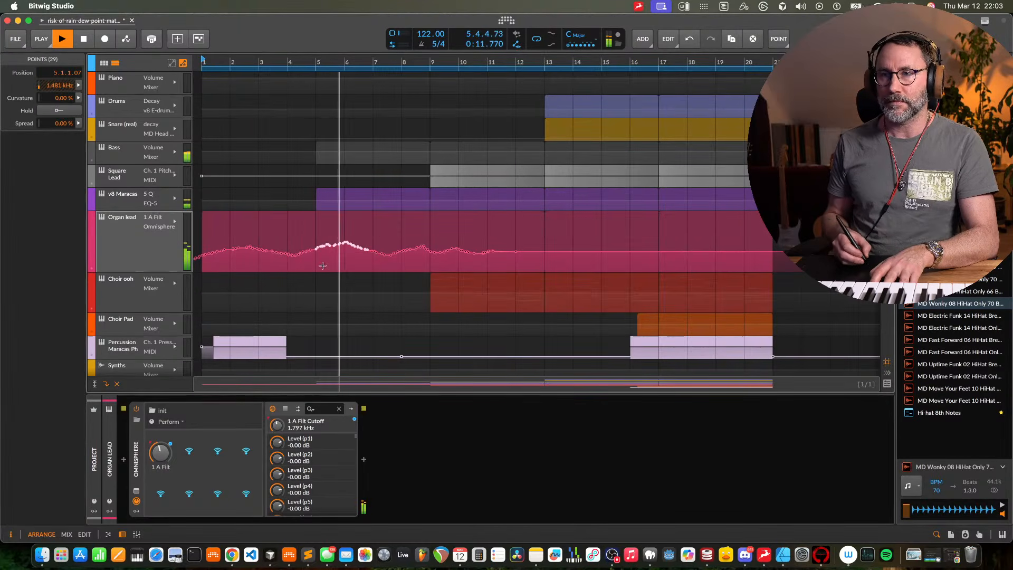
pyautogui.moveTo(317, 221); pyautogui.dragTo(413, 232)
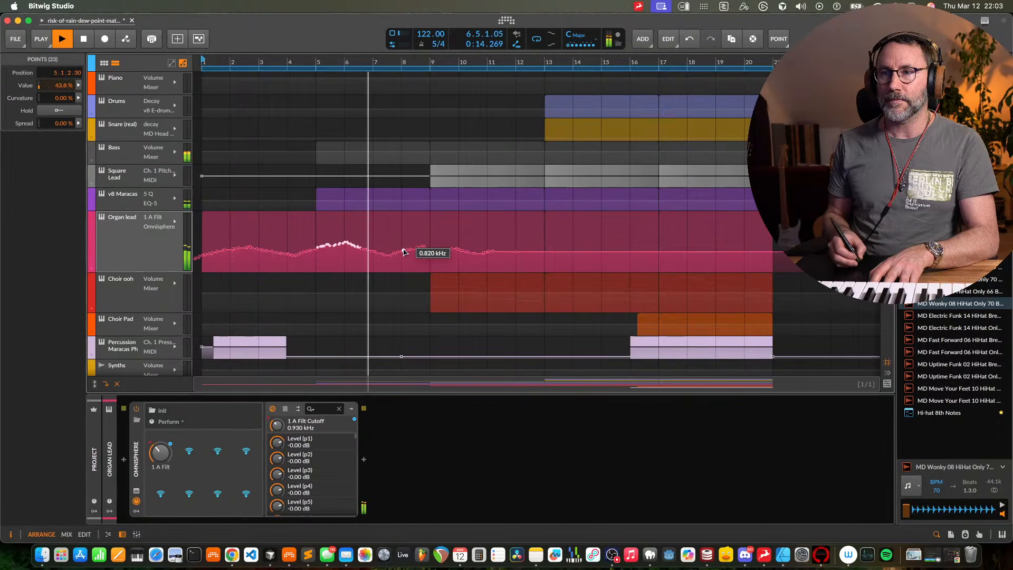
pyautogui.rightClick(441, 223)
pyautogui.click(434, 224)
pyautogui.moveTo(434, 233); pyautogui.dragTo(491, 235)
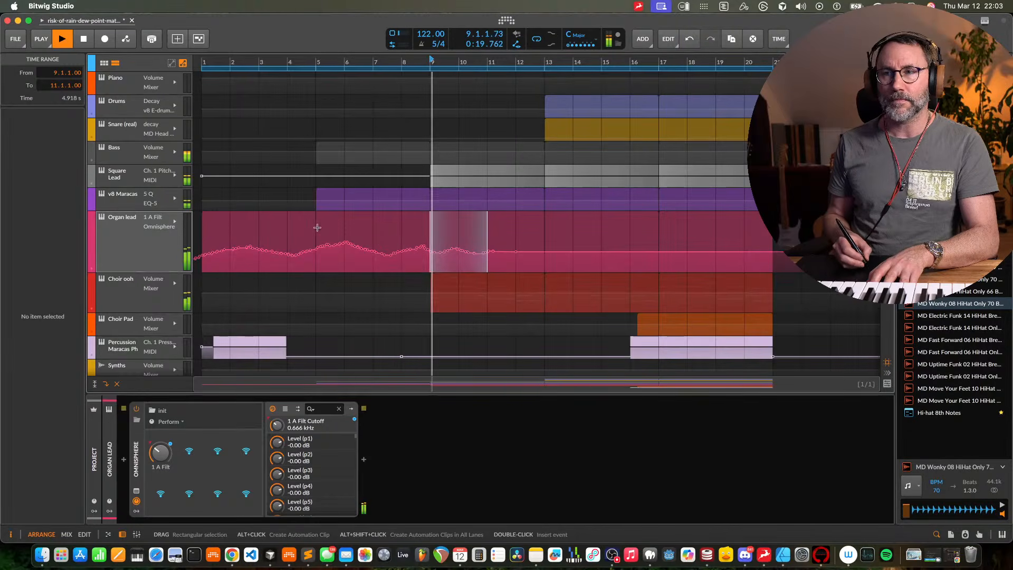
# Convert the Organ lead filter cutoff automation from bar 5 to bar 7 into an automation clip and repeat it from bar 11 to bar 21
pyautogui.moveTo(317, 228); pyautogui.dragTo(374, 232)
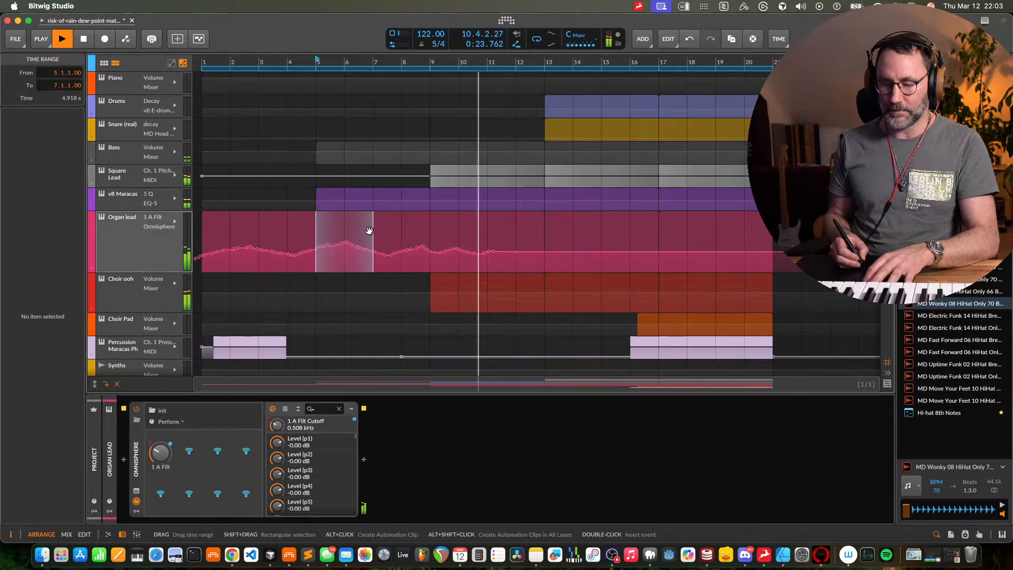
pyautogui.keyDown('alt'); pyautogui.click(350, 222); pyautogui.keyUp('alt')
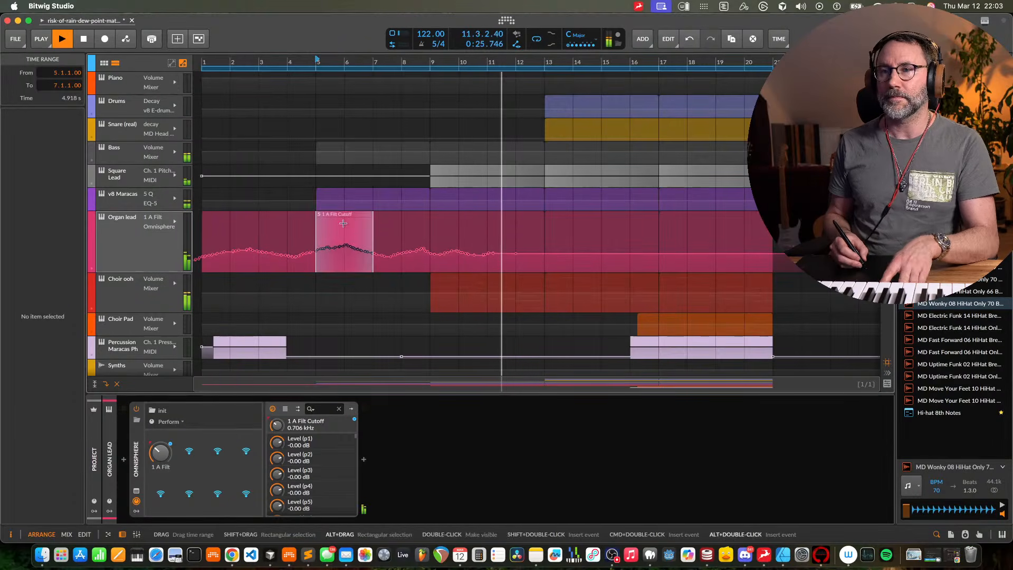
pyautogui.click(339, 218)
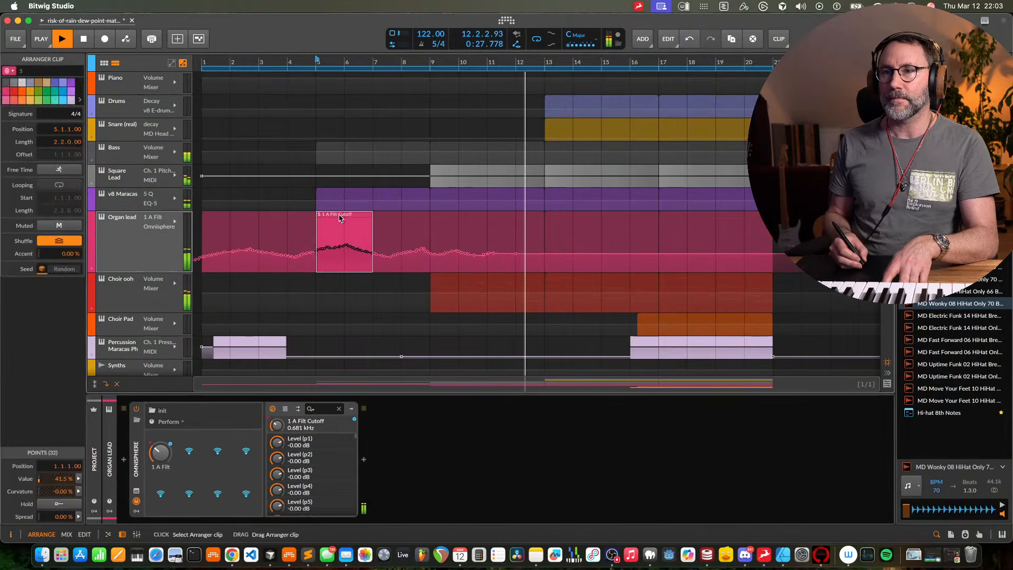
pyautogui.moveTo(340, 219); pyautogui.dragTo(625, 222)
pyautogui.moveTo(627, 222); pyautogui.dragTo(744, 222)
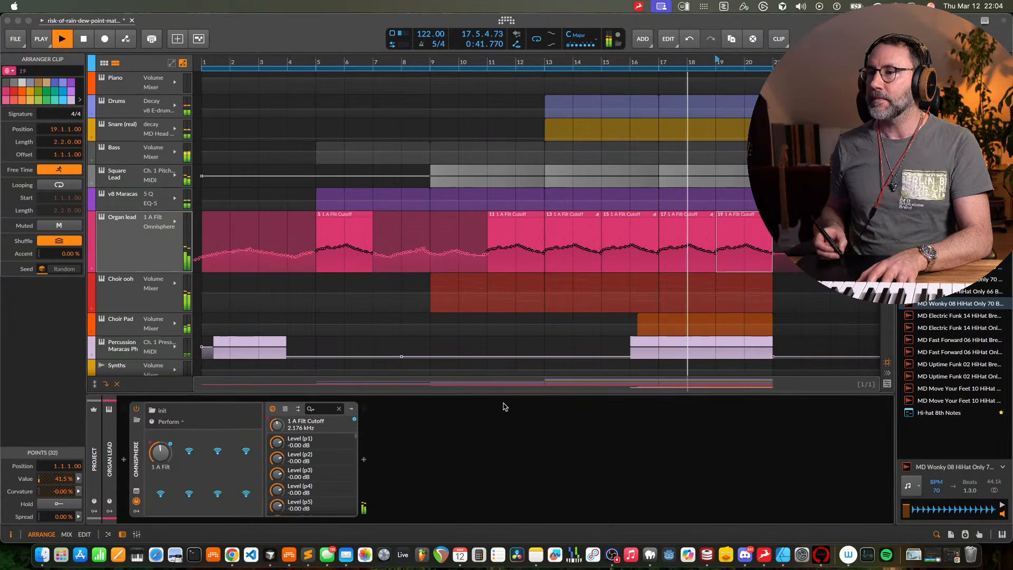
# Hide the automation lanes with the Organ lead track selected and stop playback
pyautogui.click(127, 250)
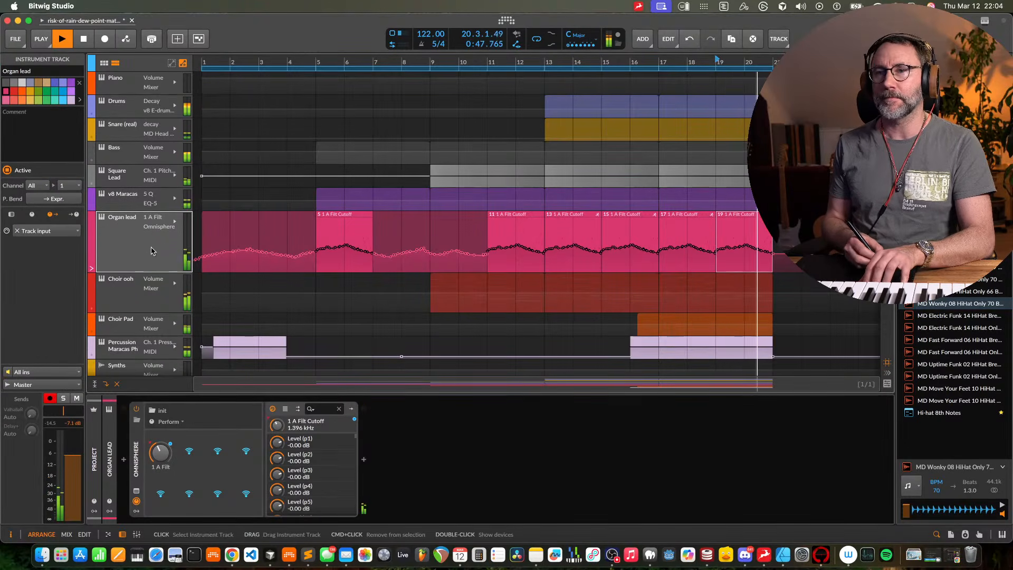
pyautogui.press('a')
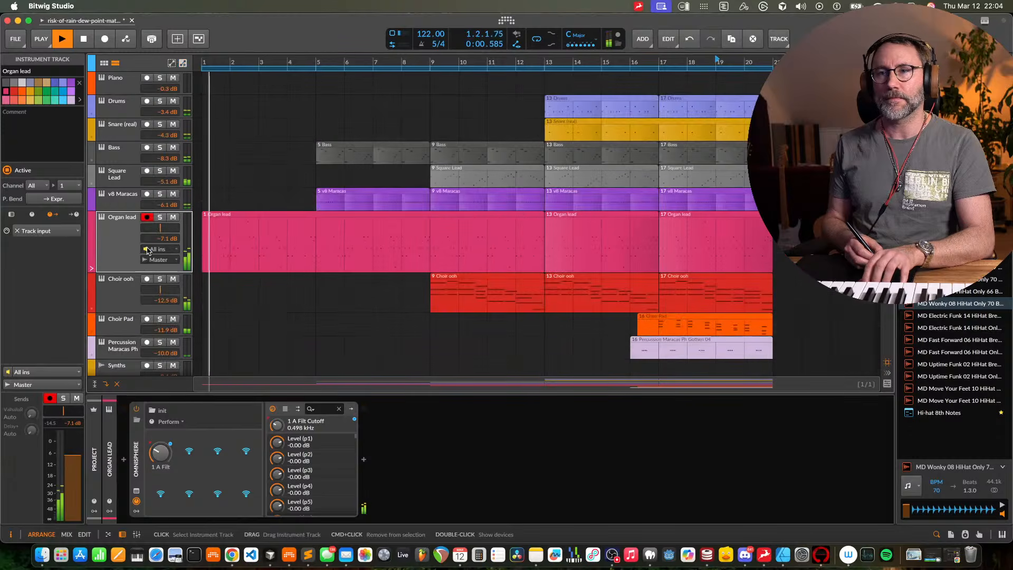
pyautogui.press('space')
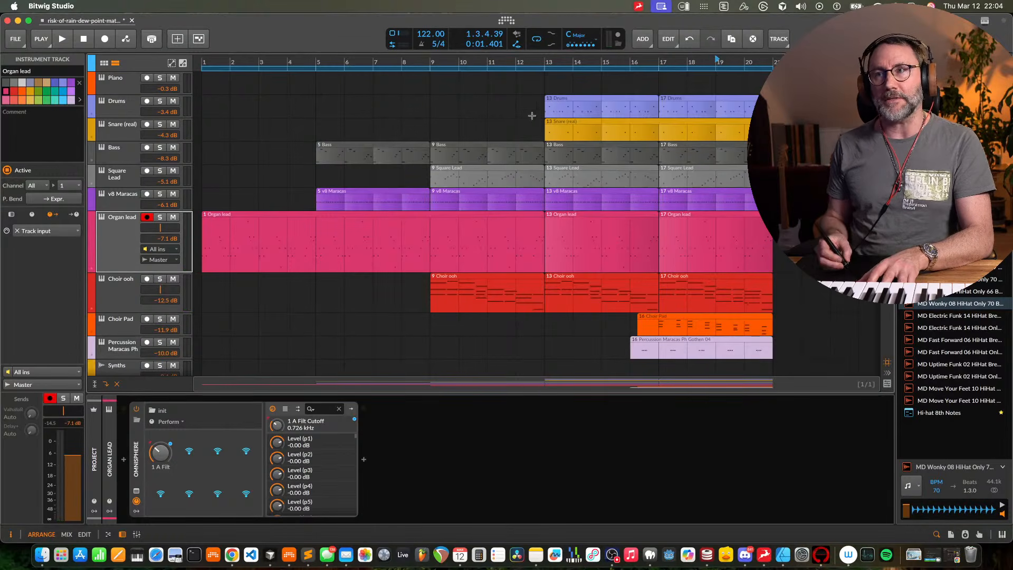
# Show the device chain of the Drums track, followed by that of the Snare (real) track
pyautogui.click(112, 112)
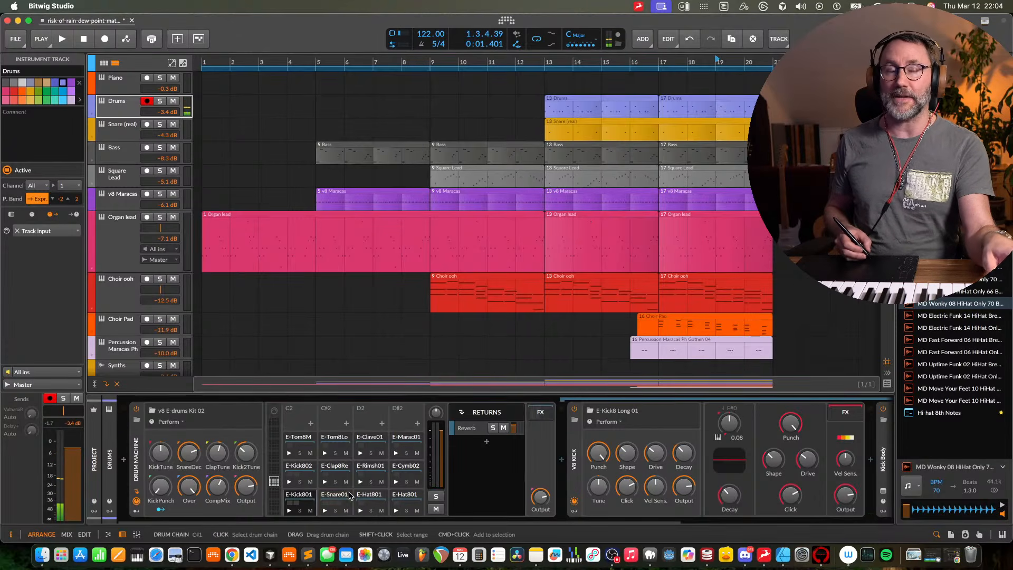
pyautogui.click(122, 131)
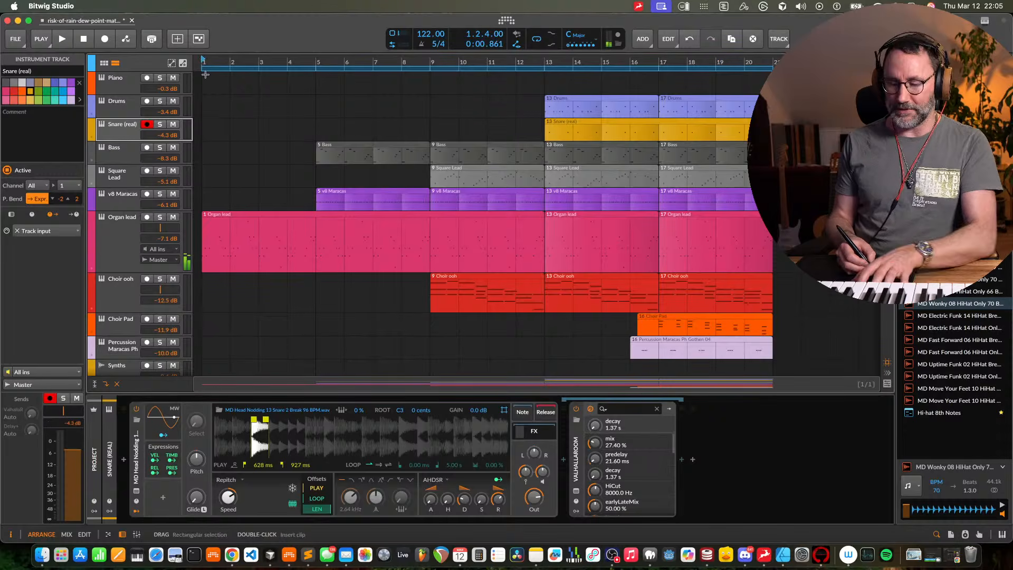
# Inspect the Organ lead cutoff automation clip at bar 5 in the automation view, and return to the arranger clips
pyautogui.press('a')
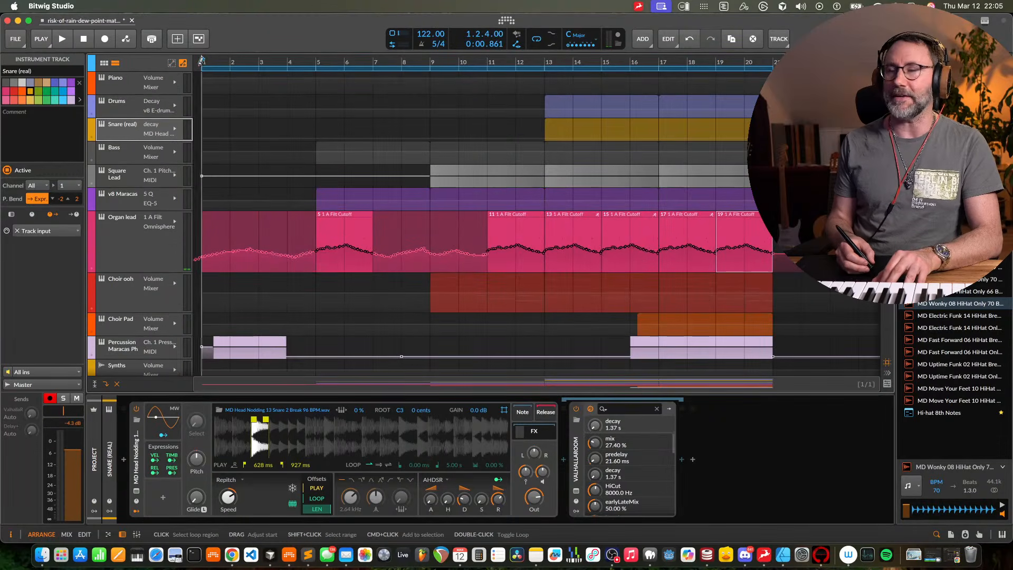
pyautogui.click(352, 220)
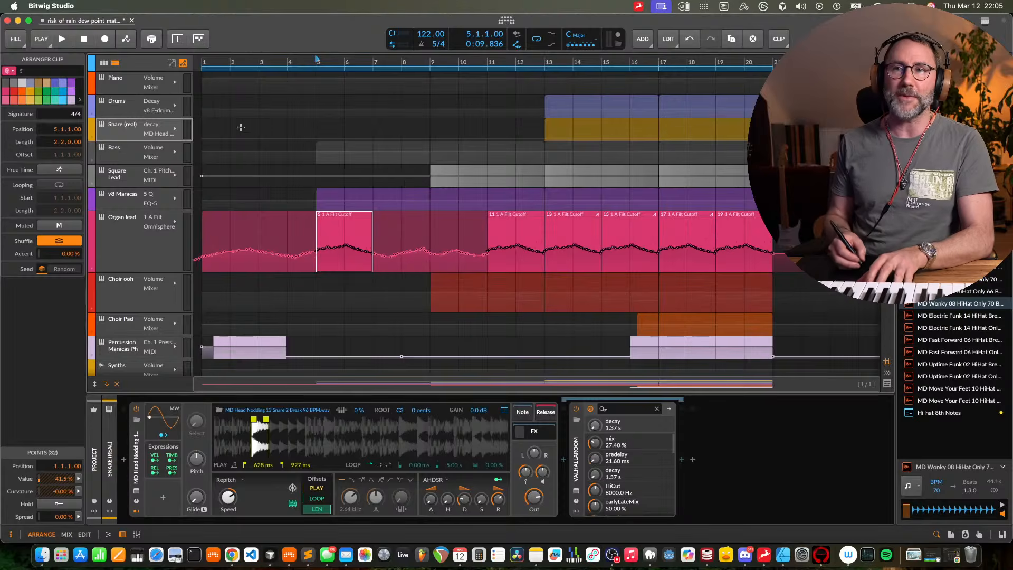
pyautogui.press('a')
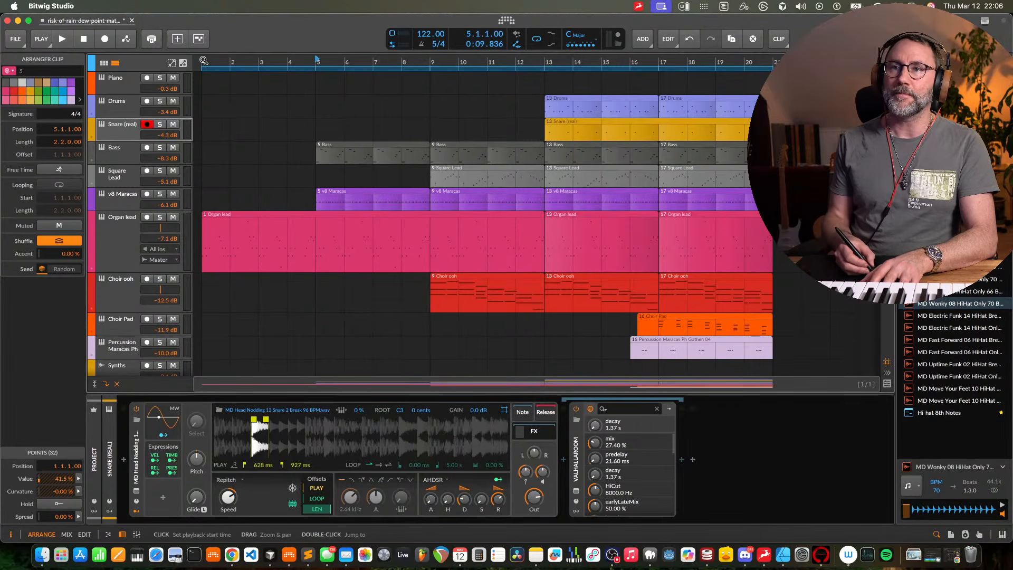
# Play the arrangement from the start and slightly reduce the height of the Organ lead track
pyautogui.press('space')
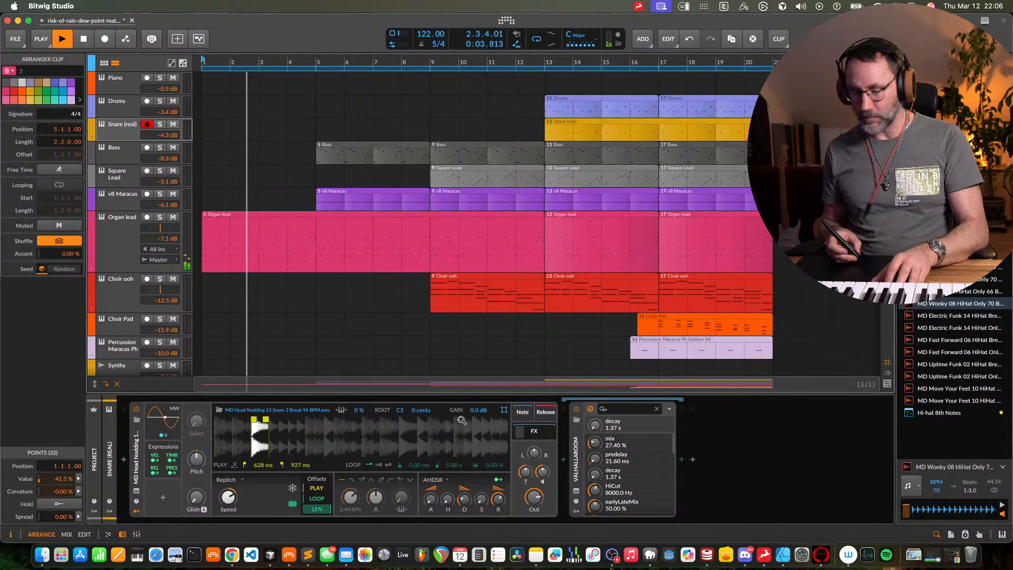
pyautogui.moveTo(125, 272); pyautogui.dragTo(125, 252)
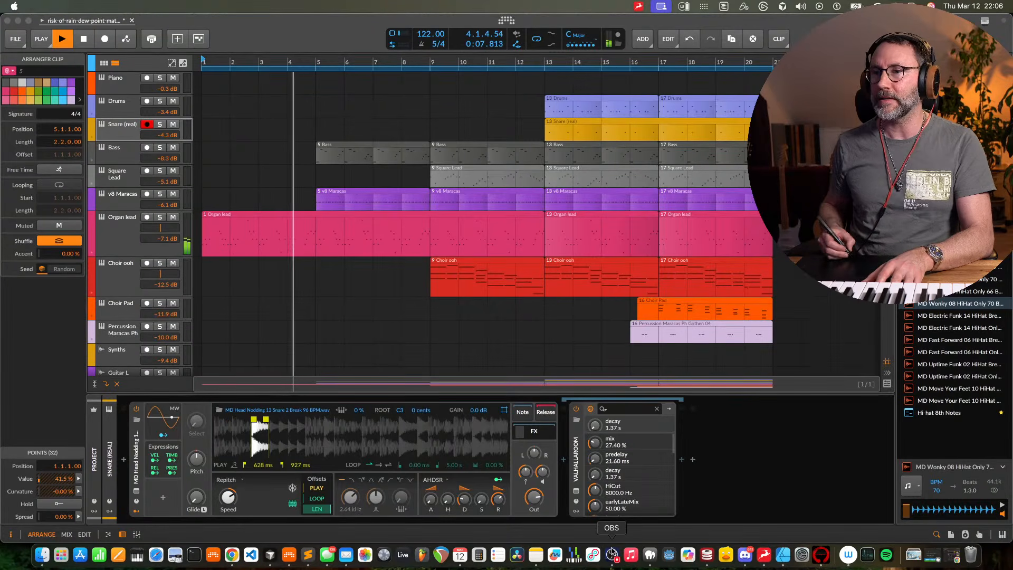
# Open the first Organ lead clip in an enlarged note editor and examine its note pattern during playback
pyautogui.click(336, 235)
pyautogui.doubleClick(351, 221)
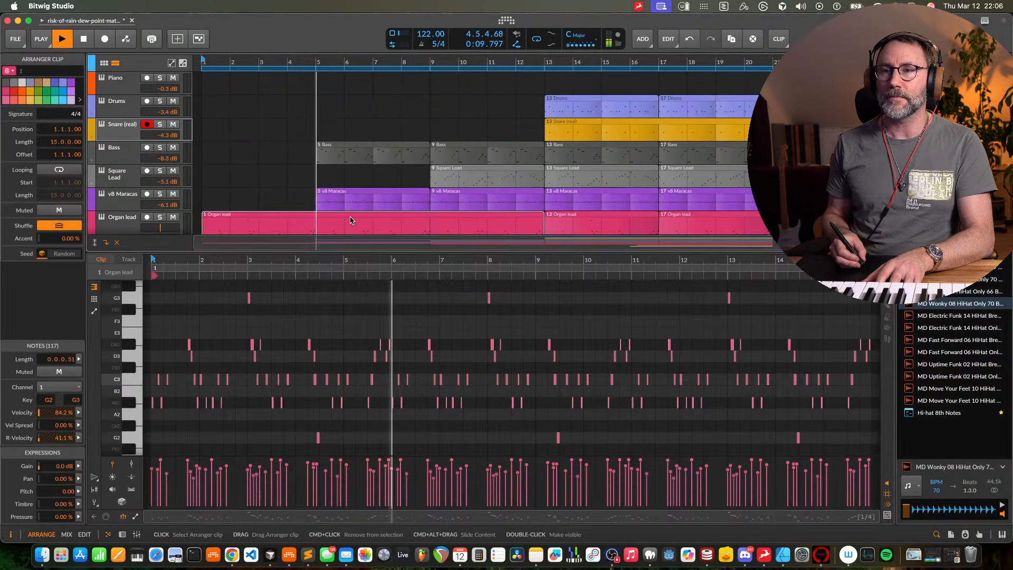
pyautogui.scroll(5, 427, 336)
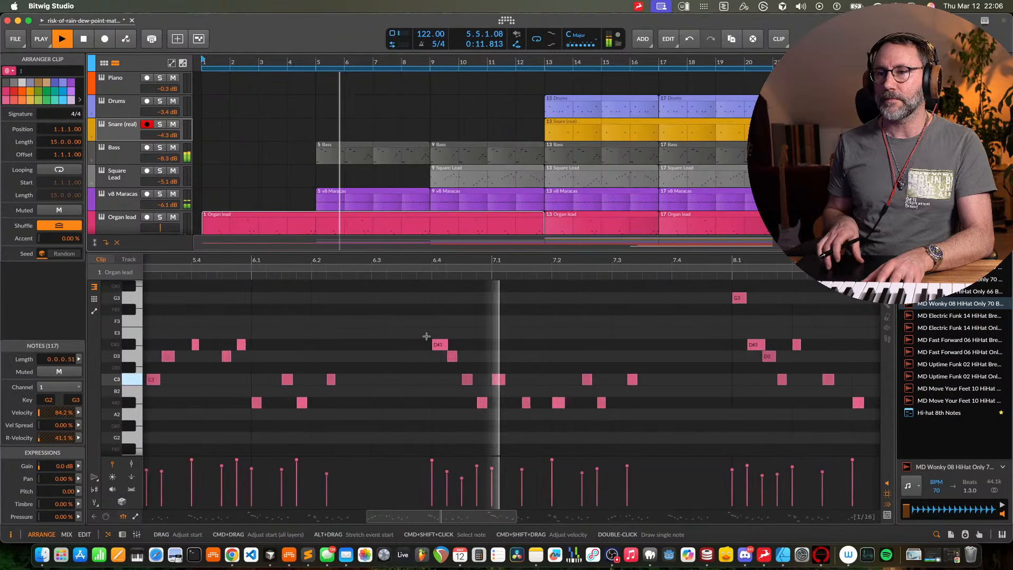
pyautogui.scroll(-3, 427, 336)
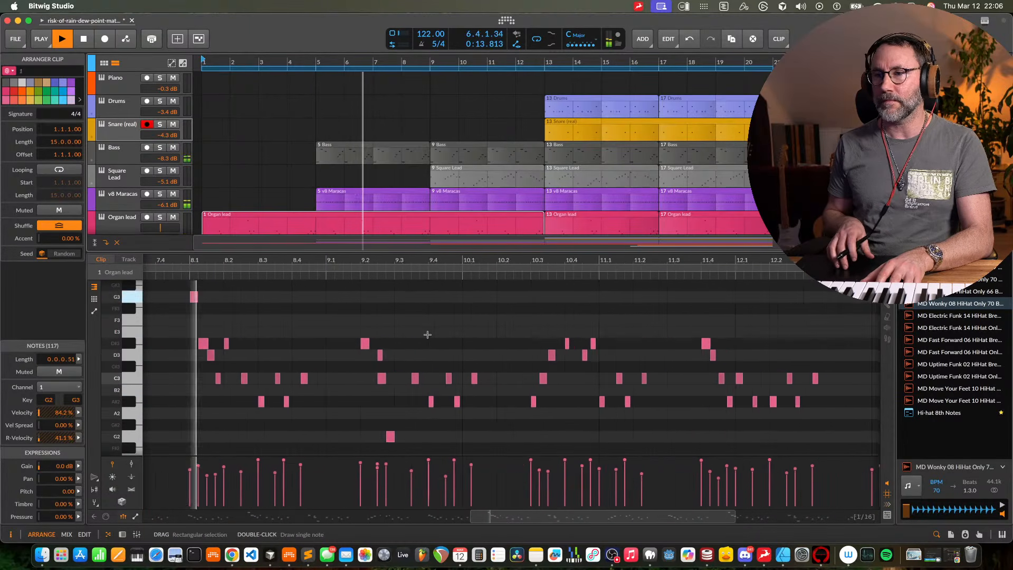
pyautogui.scroll(-5, 427, 334)
pyautogui.scroll(-5, 427, 334)
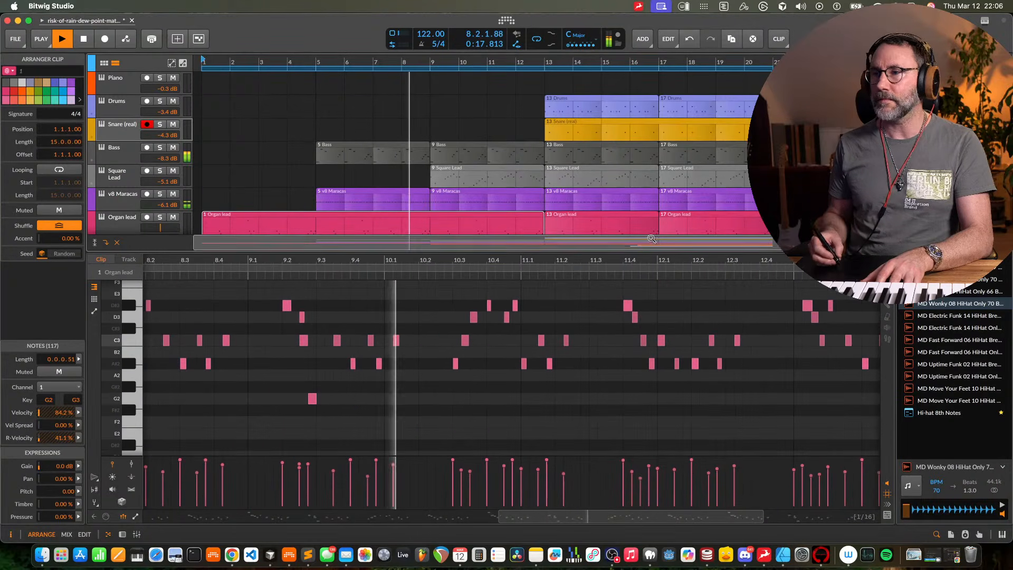
pyautogui.moveTo(642, 251); pyautogui.dragTo(643, 194)
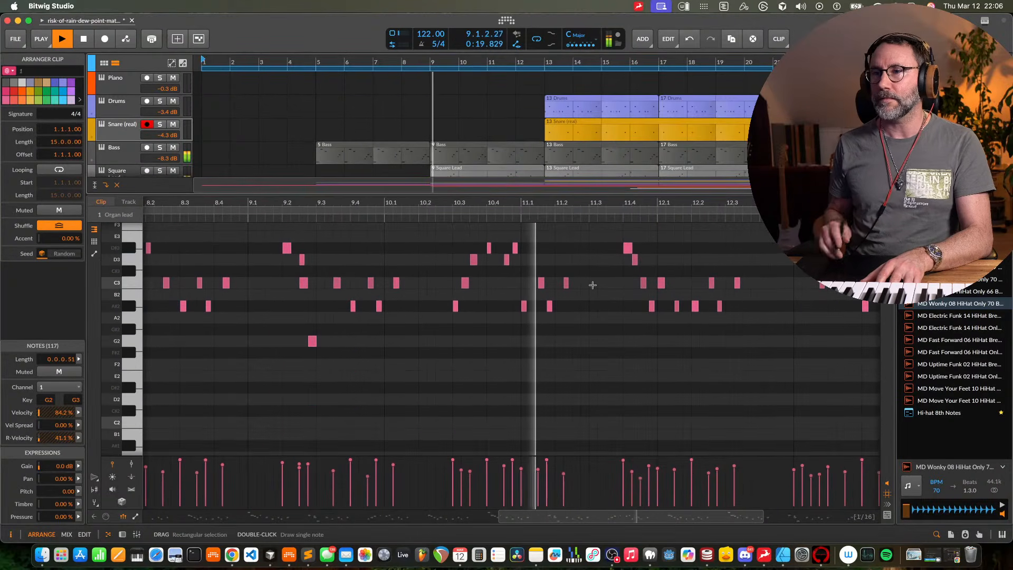
pyautogui.scroll(4, 593, 283)
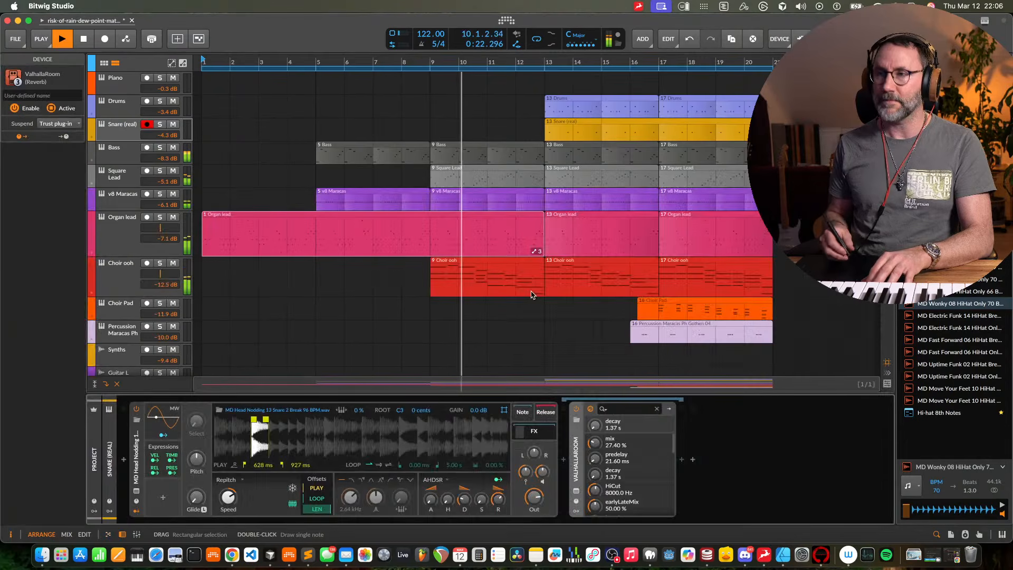
# Return to the device view, check the Square Lead and Percussion Maracas devices up to the arrangement's end, and stop playback
pyautogui.press('d')
pyautogui.click(125, 184)
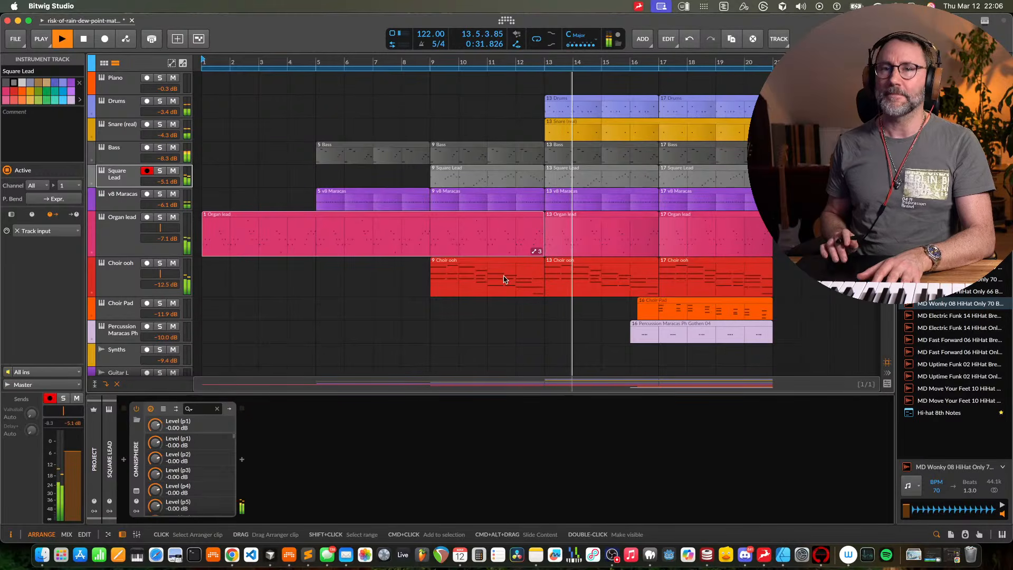
pyautogui.hscroll(10, 378, 266)
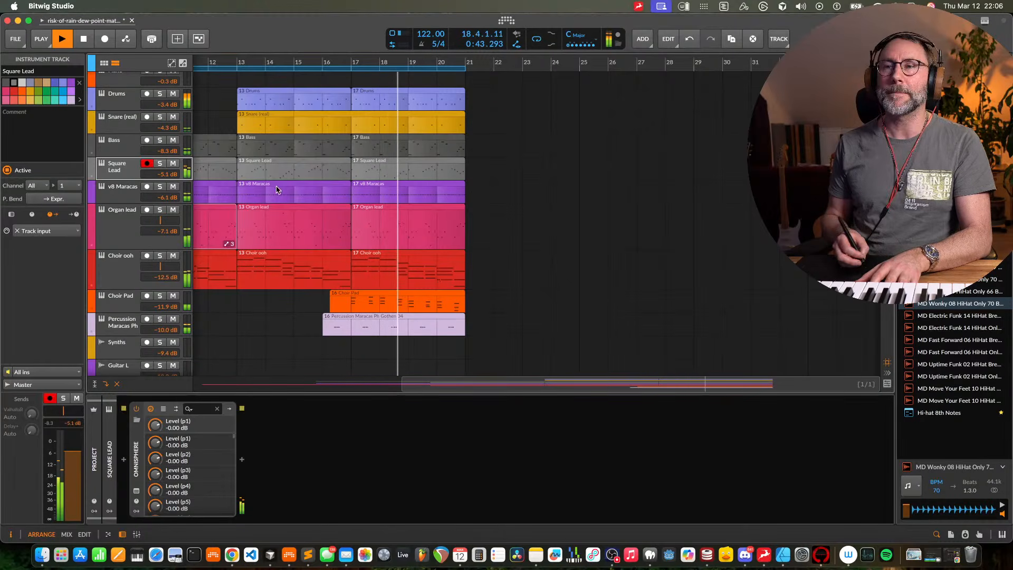
pyautogui.click(123, 321)
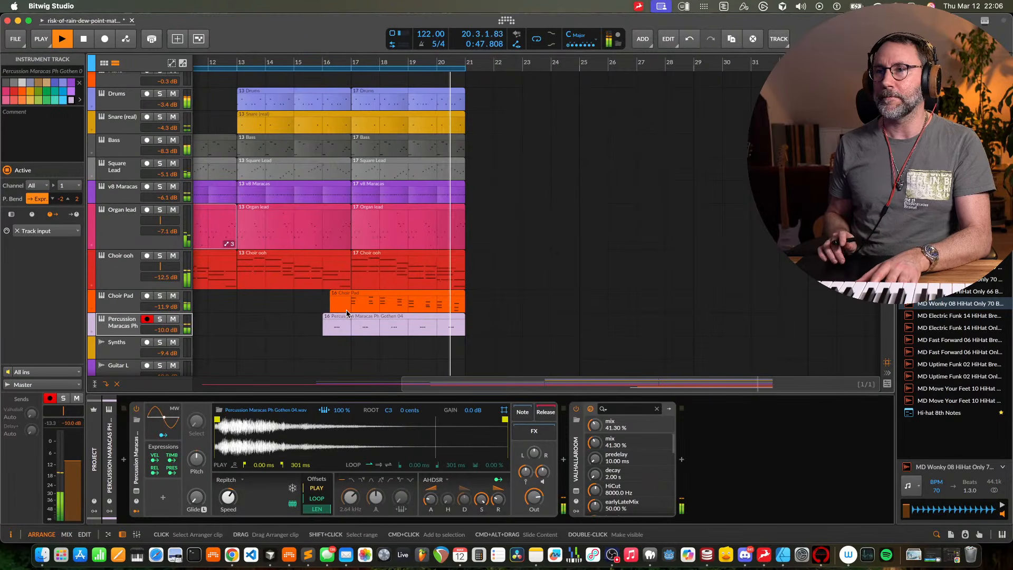
pyautogui.press('space')
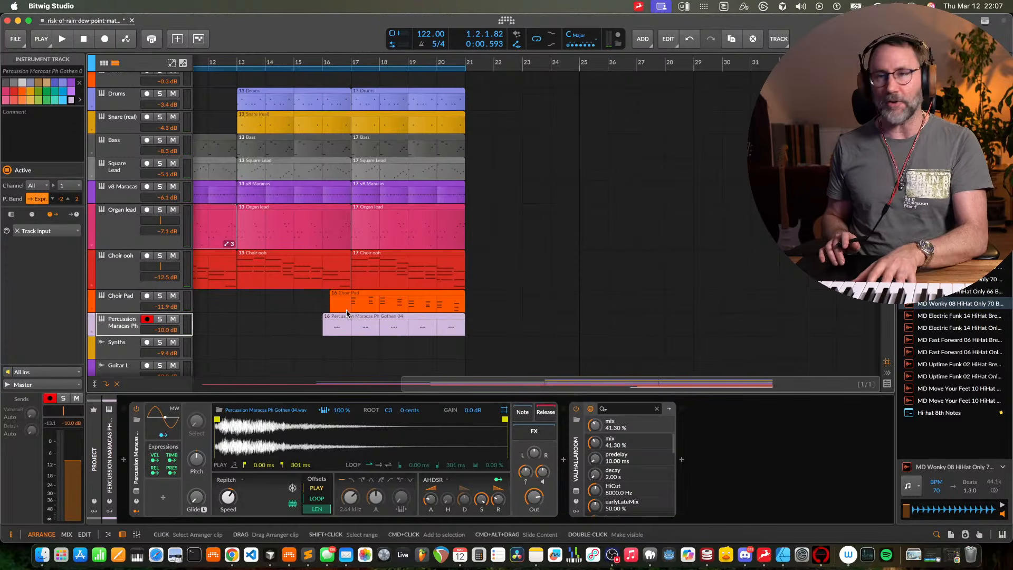
# Select the Choir Pad clip at bar 16 and show the devices of the Choir ooh track
pyautogui.click(347, 311)
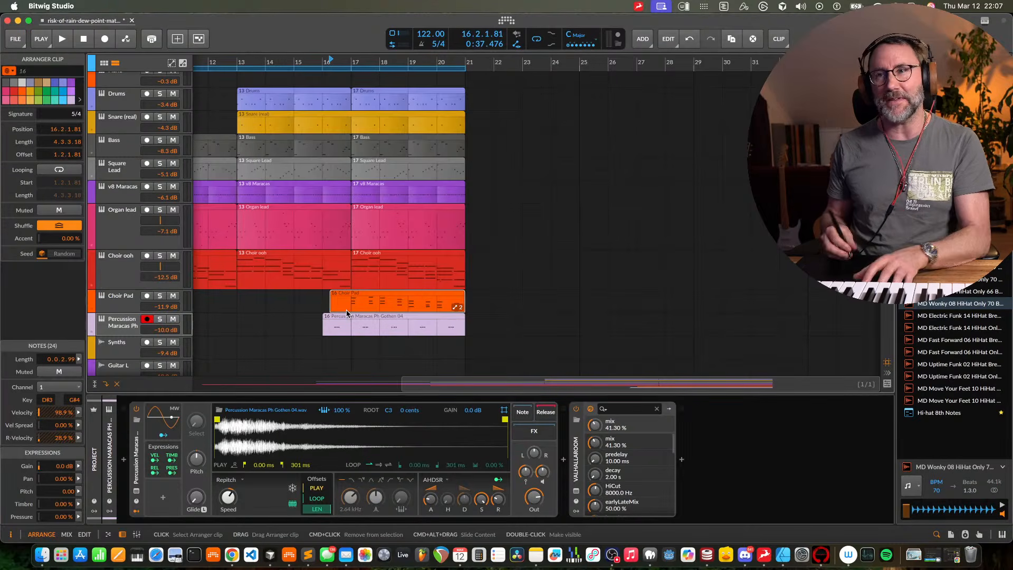
pyautogui.hscroll(-5, 534, 245)
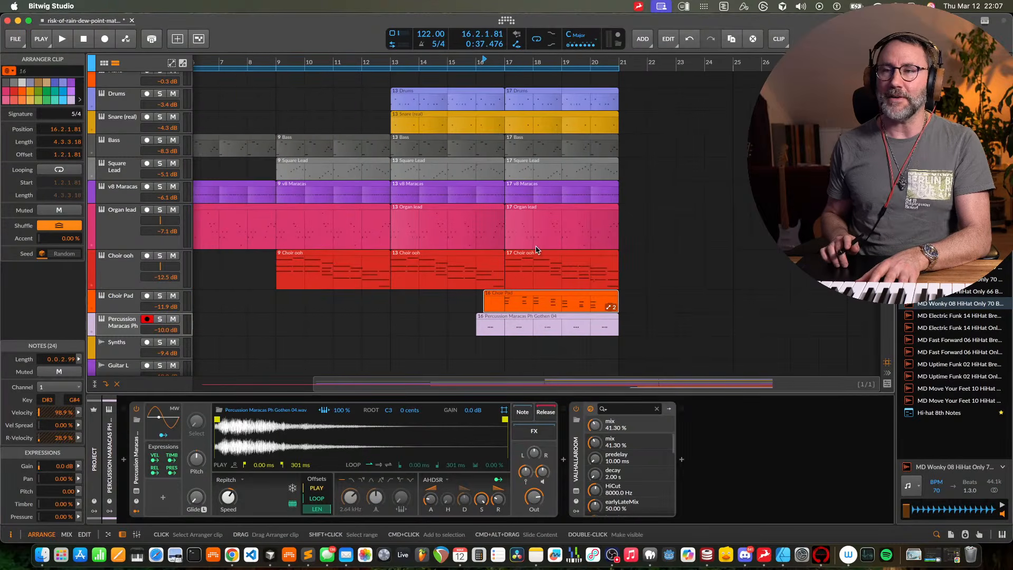
pyautogui.hscroll(-6, 536, 250)
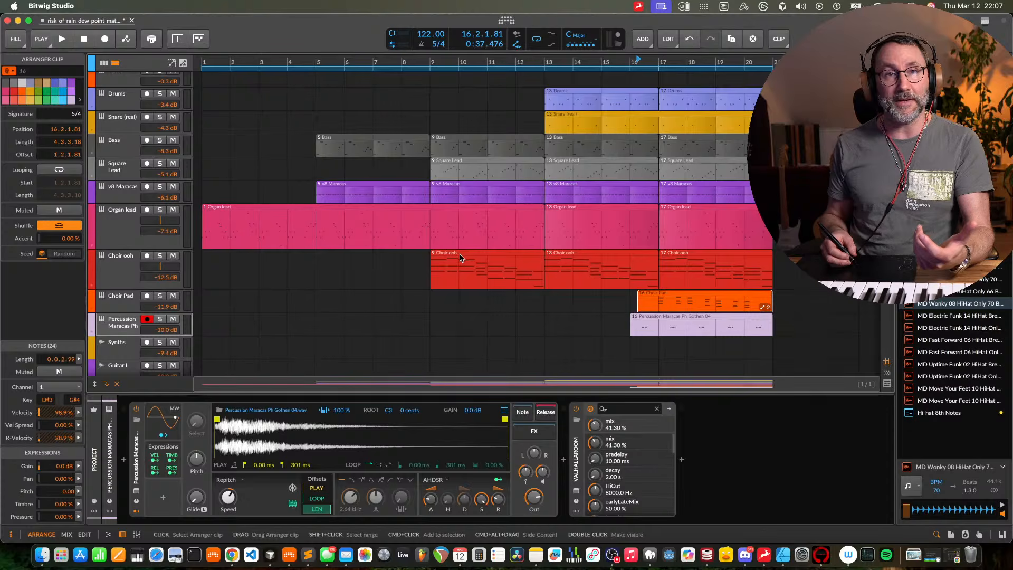
pyautogui.click(121, 272)
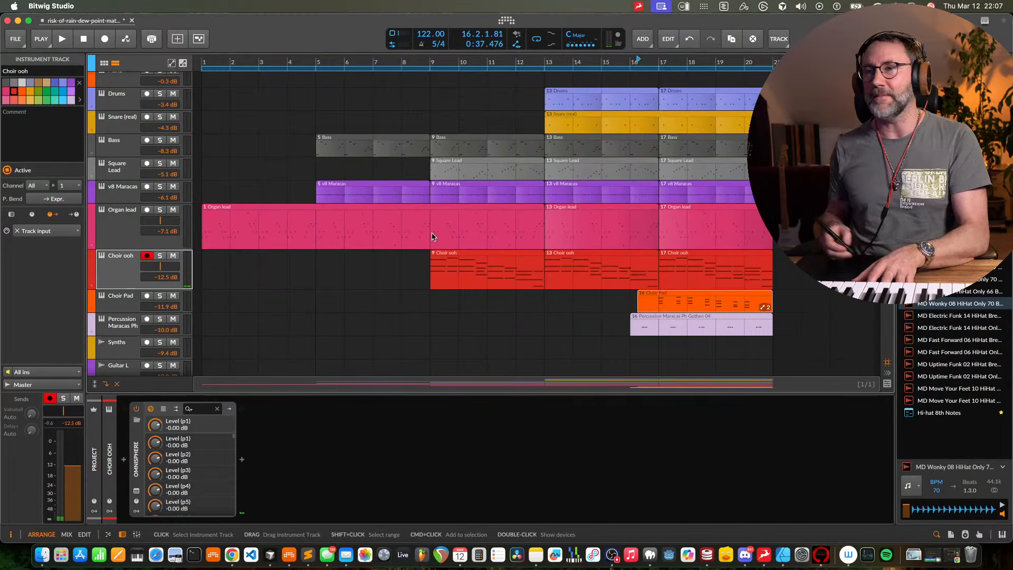
# Set the playback start to bar 8, play the arrangement into bar 14 and stop playback
pyautogui.click(416, 62)
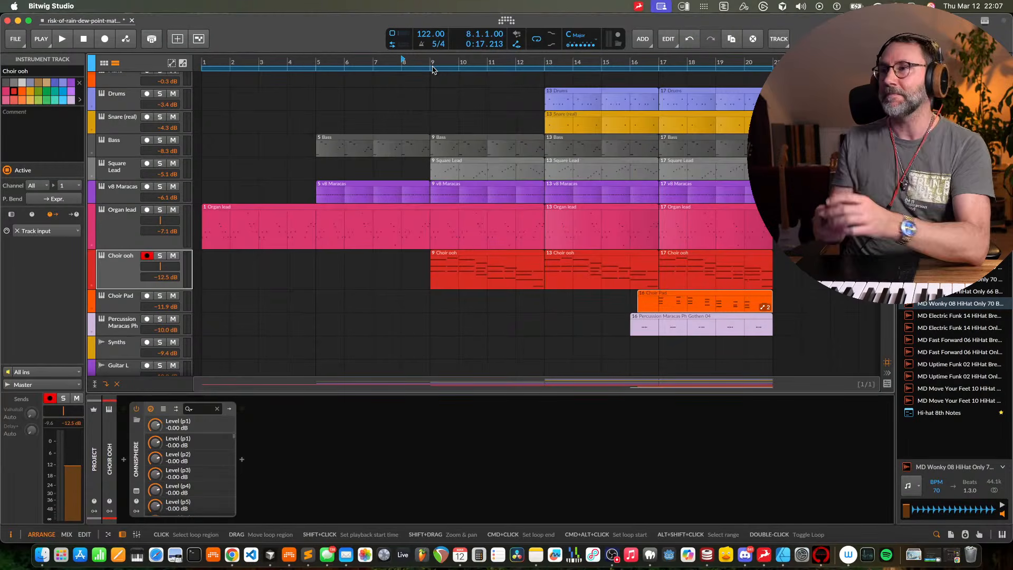
pyautogui.press('space')
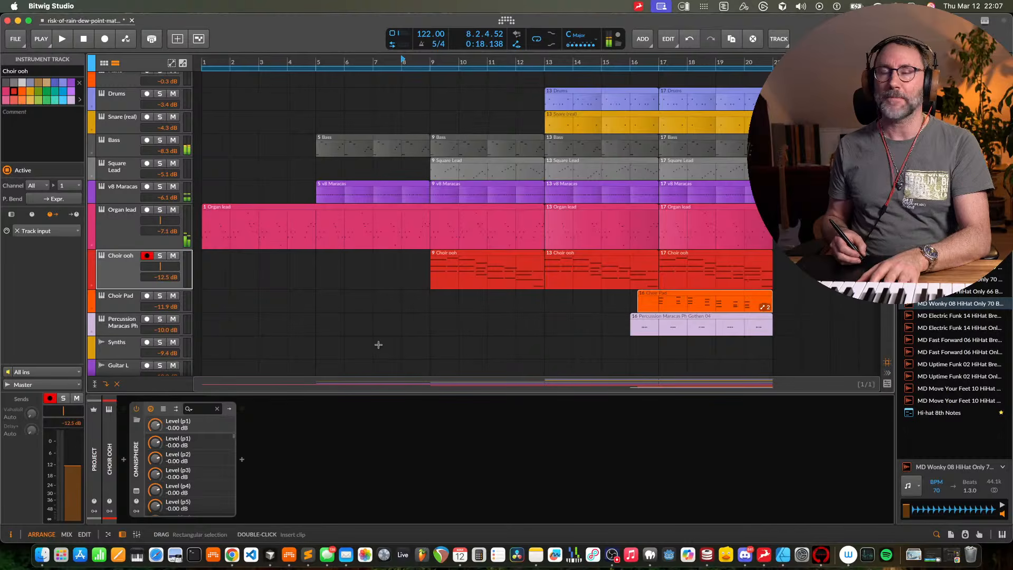
pyautogui.press('space')
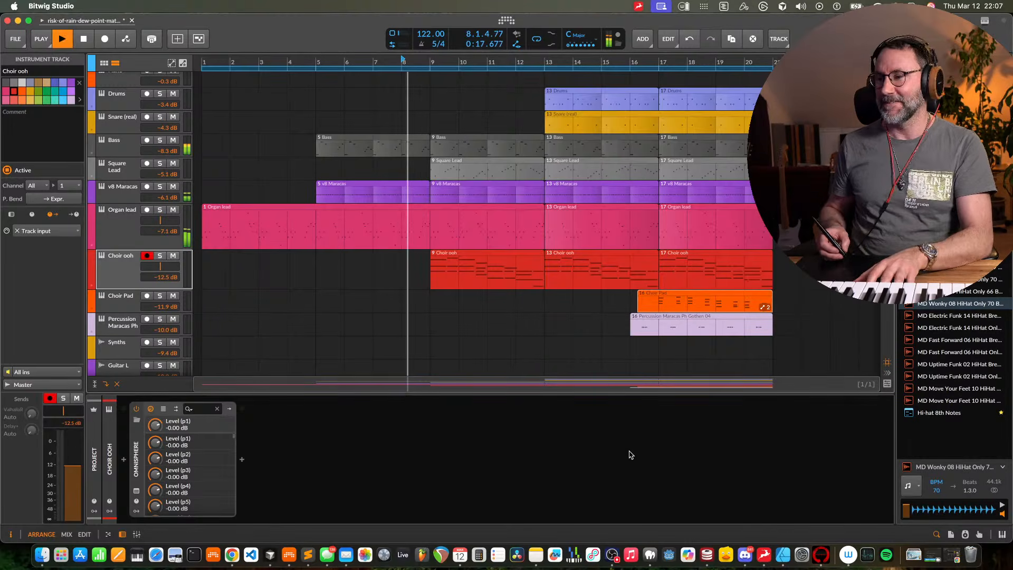
pyautogui.click(615, 556)
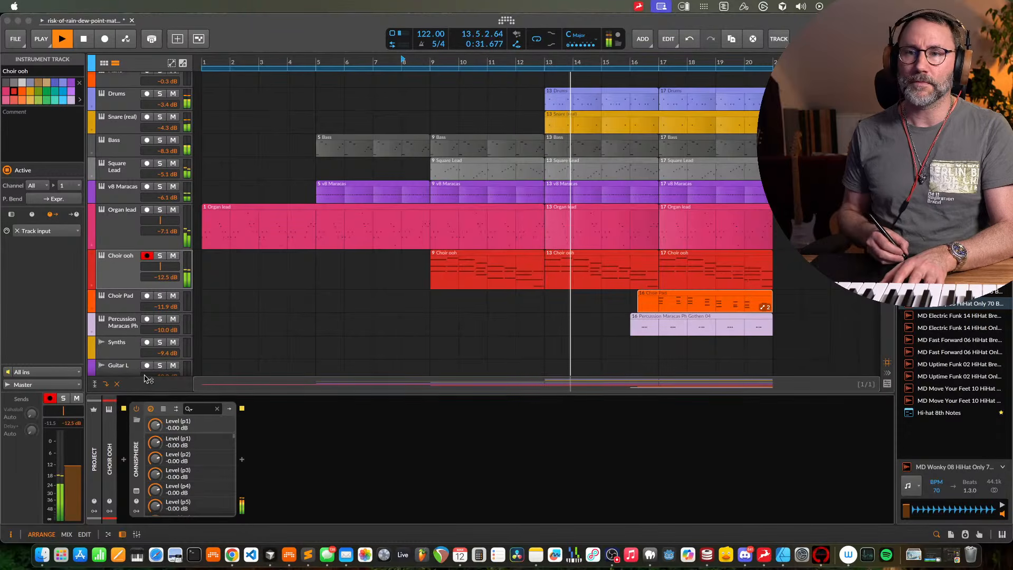
pyautogui.click(265, 22)
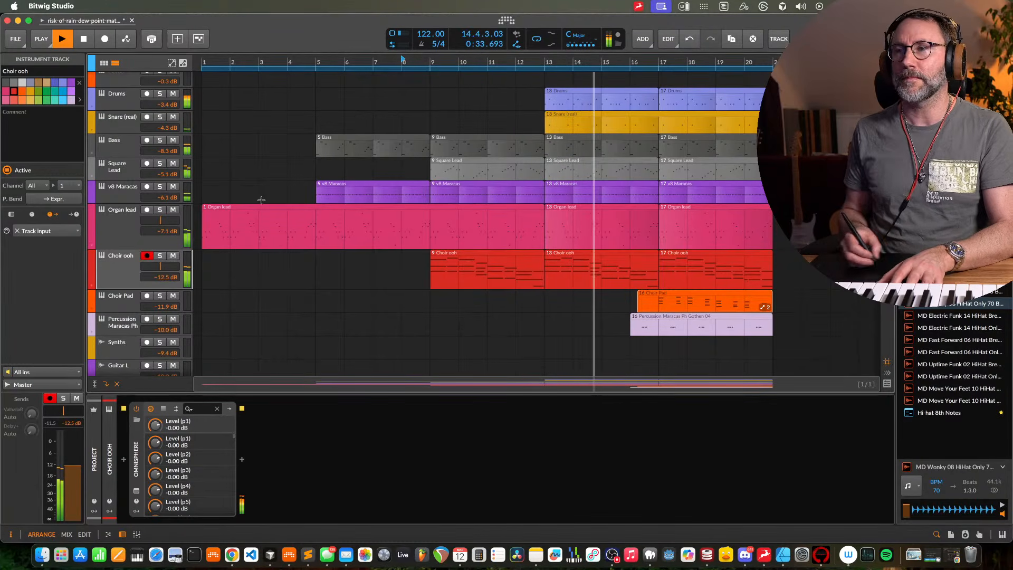
pyautogui.press('space')
# Open the Omnisphere window of the Square Lead track and show the layer A oscillator page
pyautogui.click(127, 154)
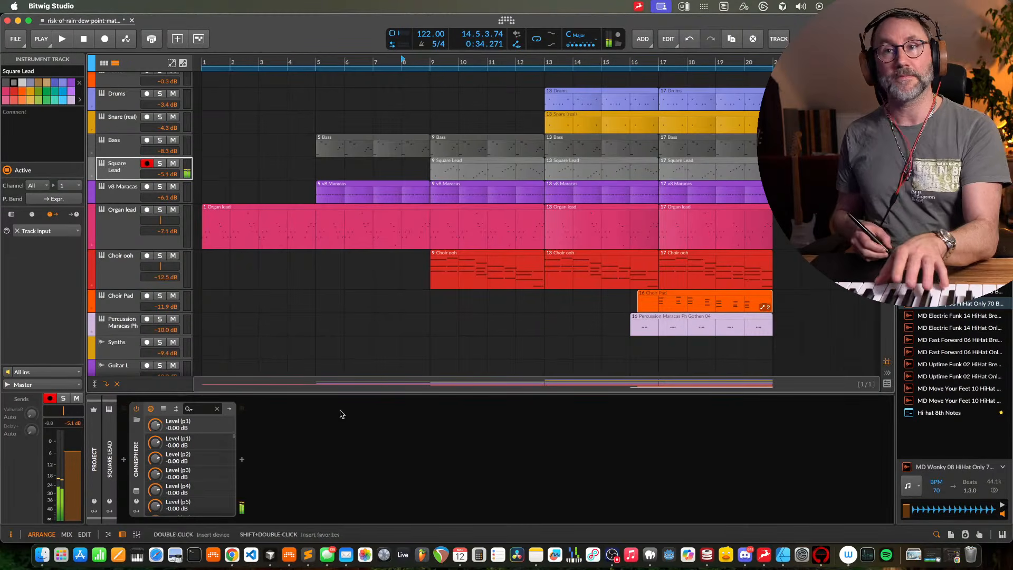
pyautogui.click(137, 492)
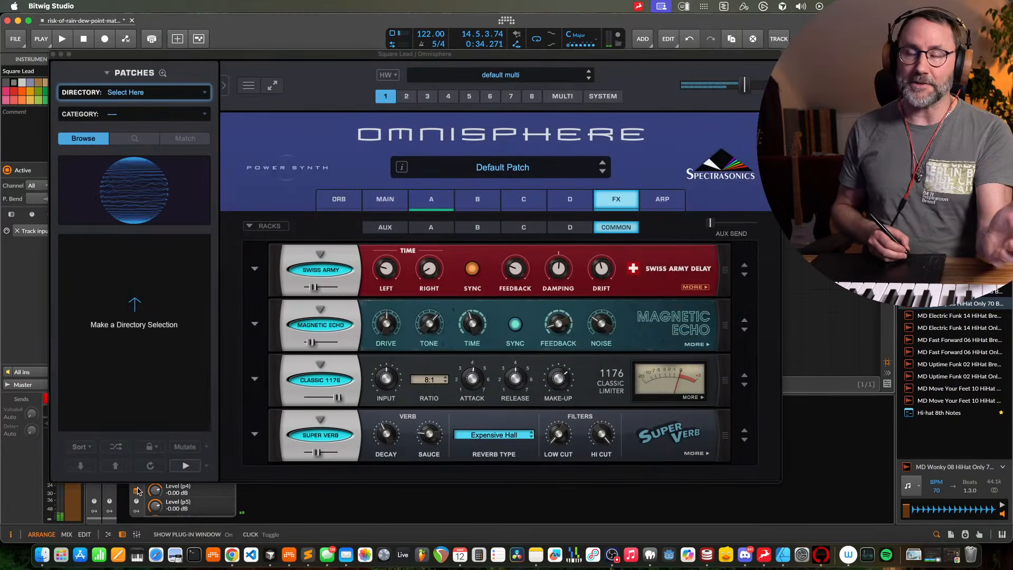
pyautogui.click(435, 202)
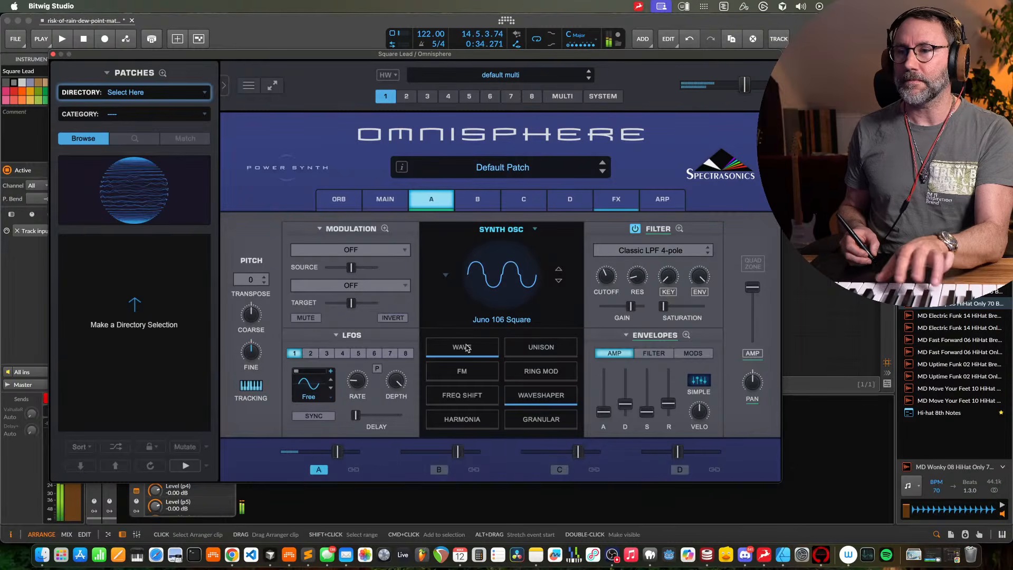
# Switch the layer A oscillator to Sample and back to Synth
pyautogui.click(529, 230)
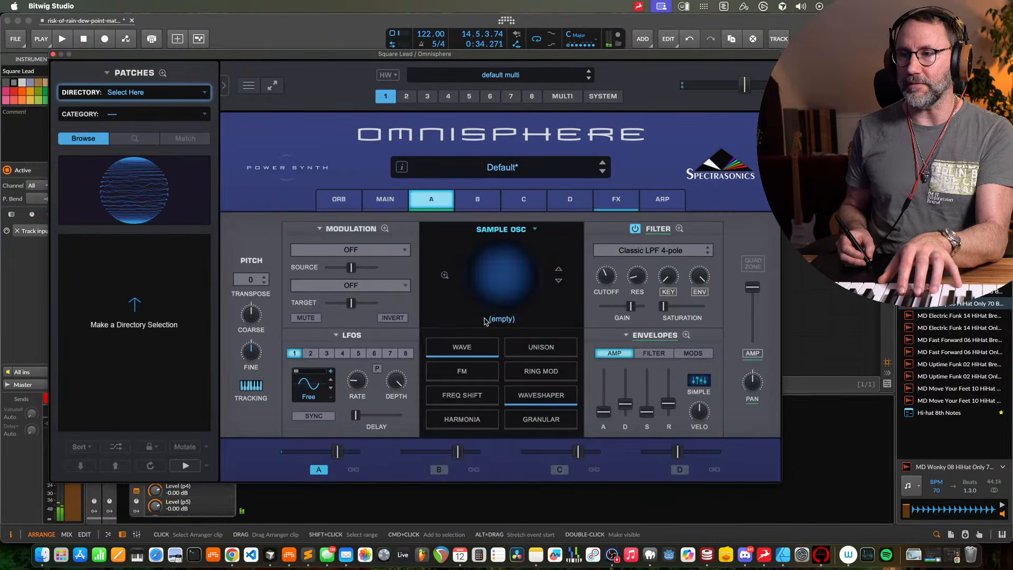
pyautogui.click(529, 231)
pyautogui.click(539, 278)
pyautogui.click(535, 232)
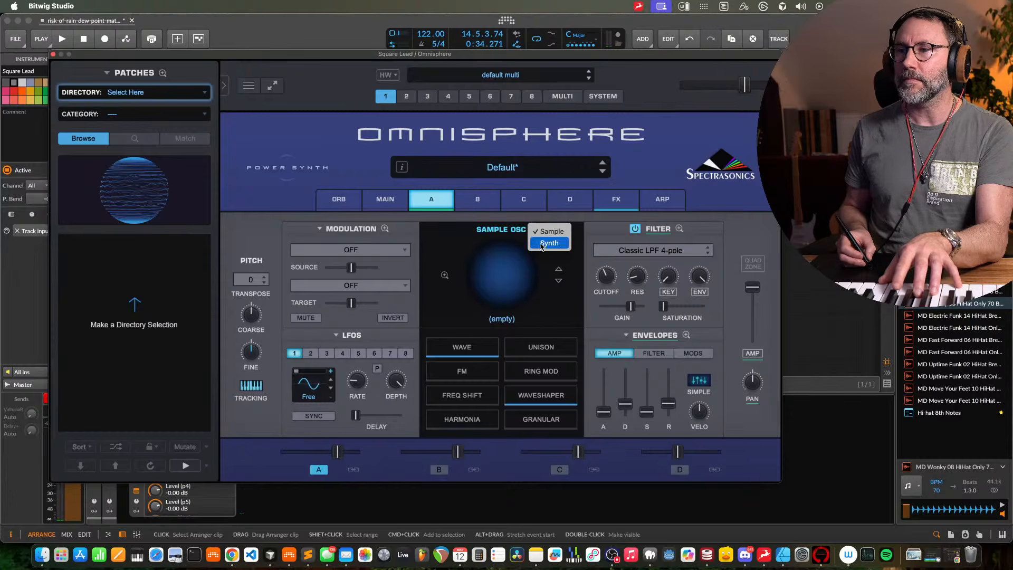
pyautogui.click(548, 243)
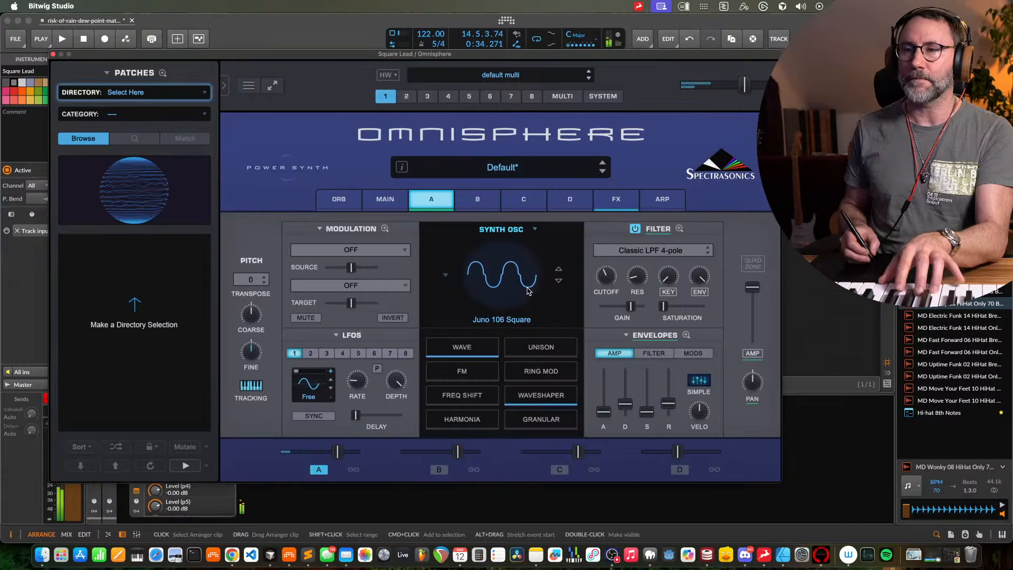
# Look through the Square waveforms under Classic Waveforms without choosing one, and close the Omnisphere window
pyautogui.click(528, 290)
pyautogui.moveTo(522, 383)
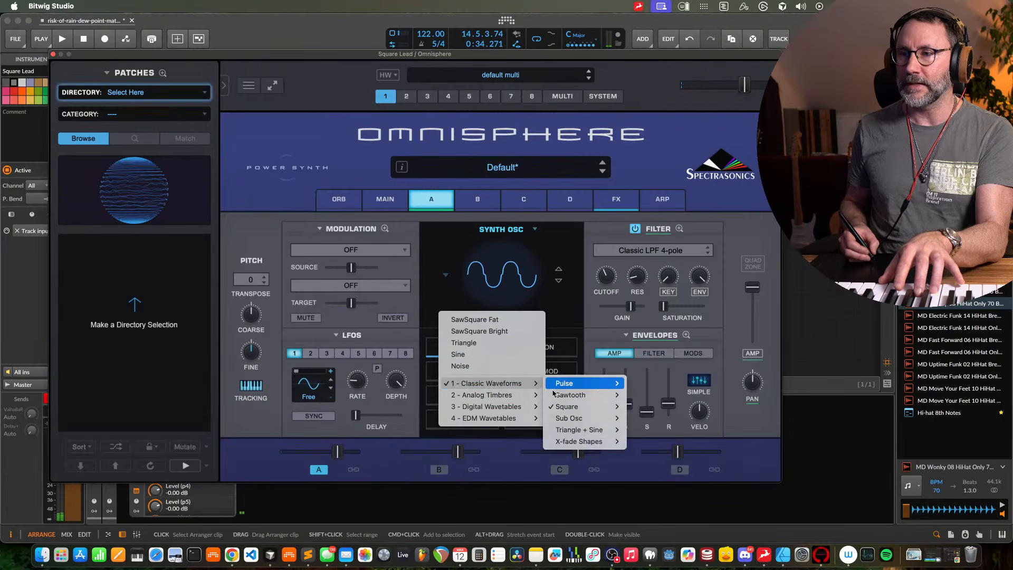
pyautogui.moveTo(585, 409)
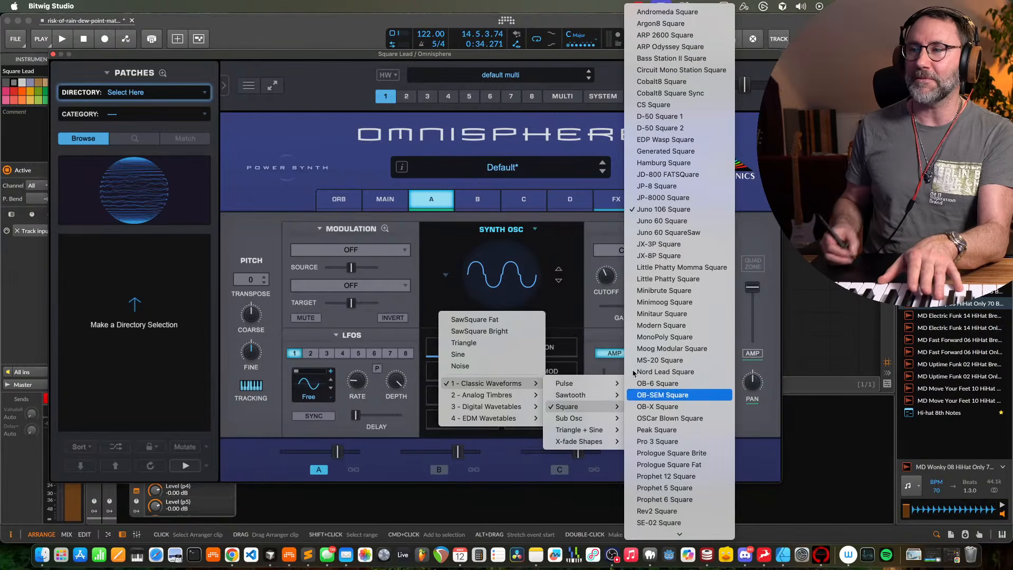
pyautogui.click(343, 70)
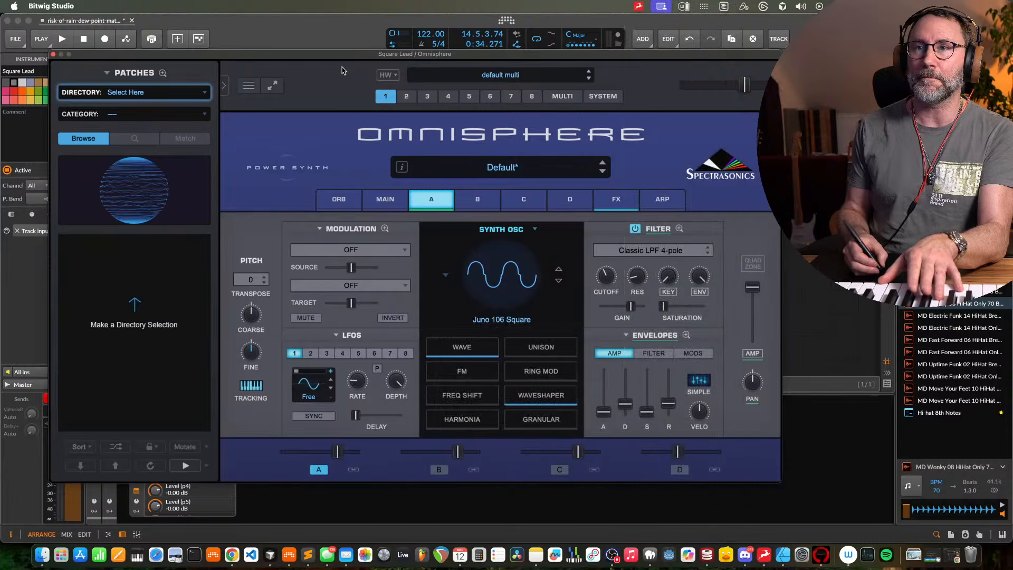
pyautogui.click(53, 54)
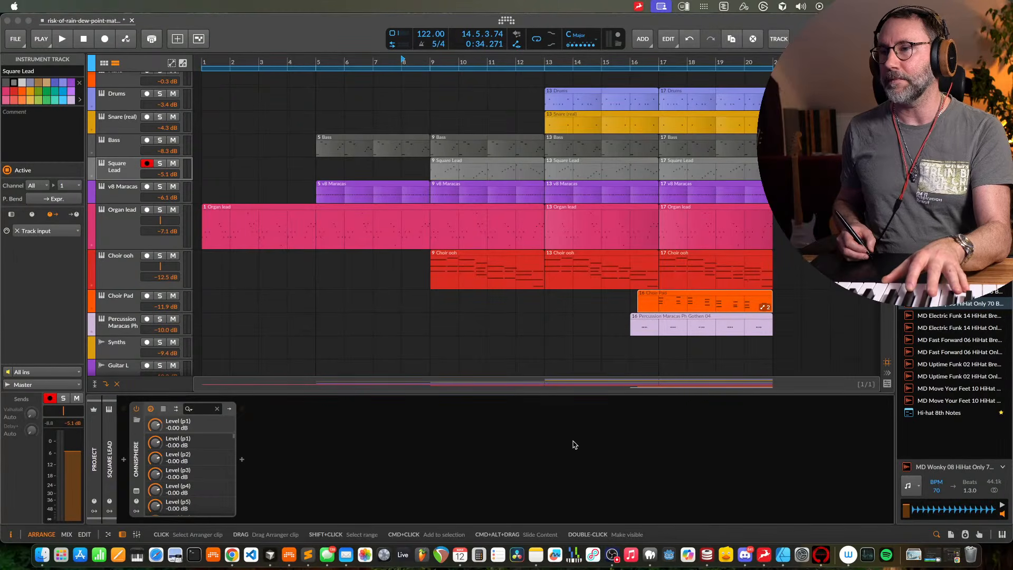
# Switch to Chrome, listen to a short stretch of Dew Point (2023 Remaster), pause it and return to Bitwig Studio
pyautogui.click(311, 30)
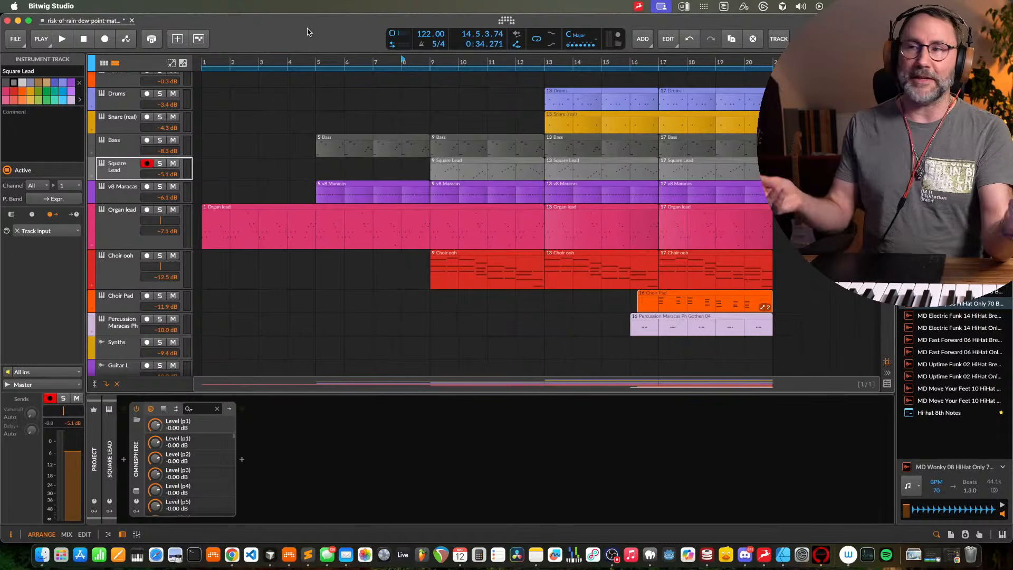
pyautogui.click(238, 561)
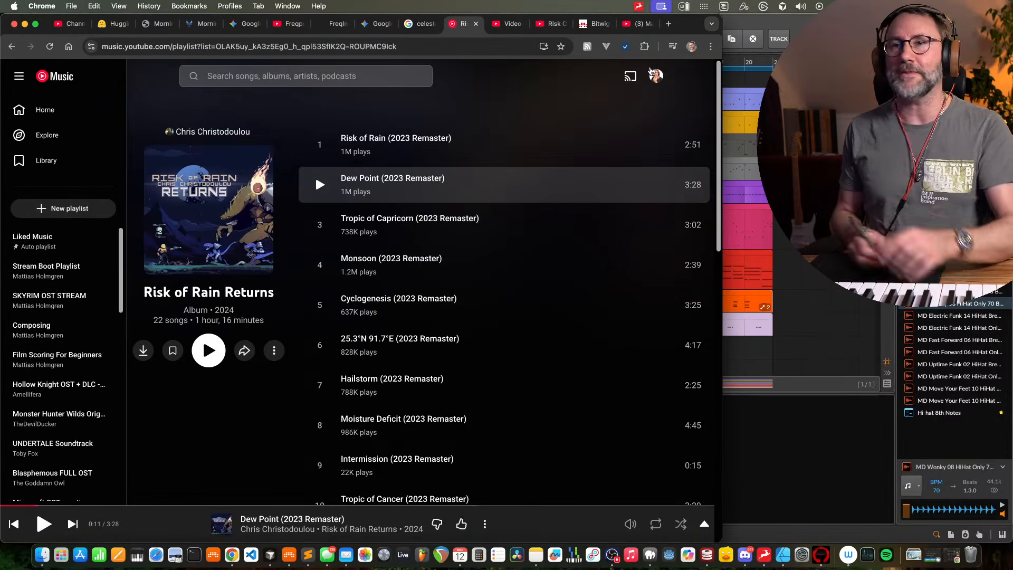
pyautogui.click(43, 524)
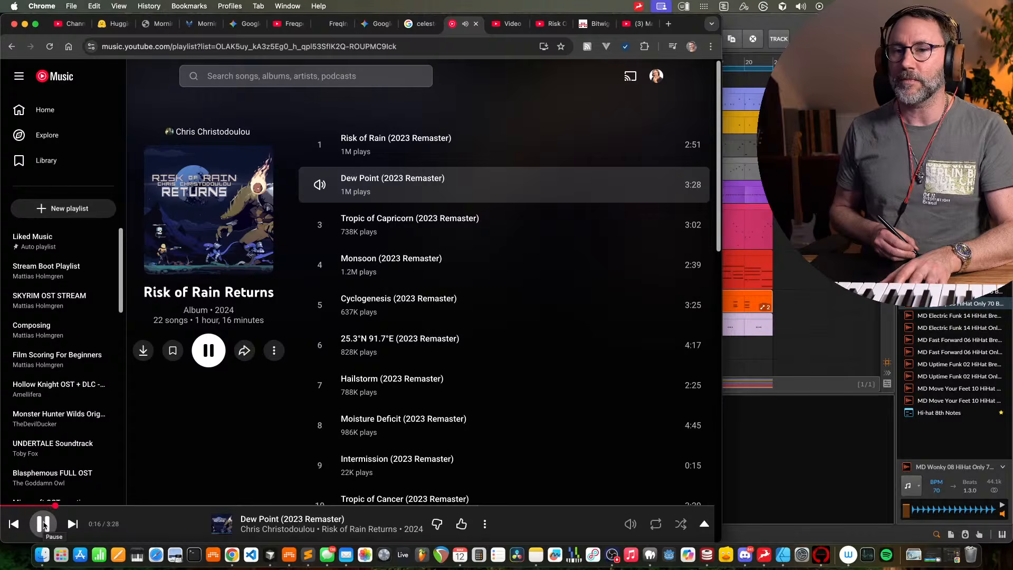
pyautogui.click(43, 524)
pyautogui.press('super+Tab')
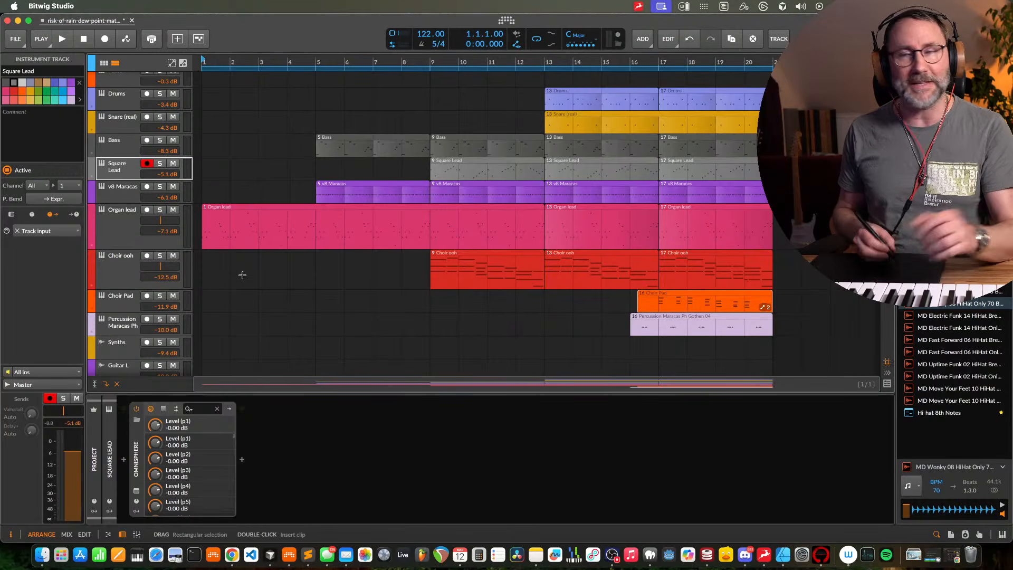
# Solo the Bass track, play it from bar 5 and compare its sound with the Filter+ device off and on
pyautogui.scroll(-4, 242, 275)
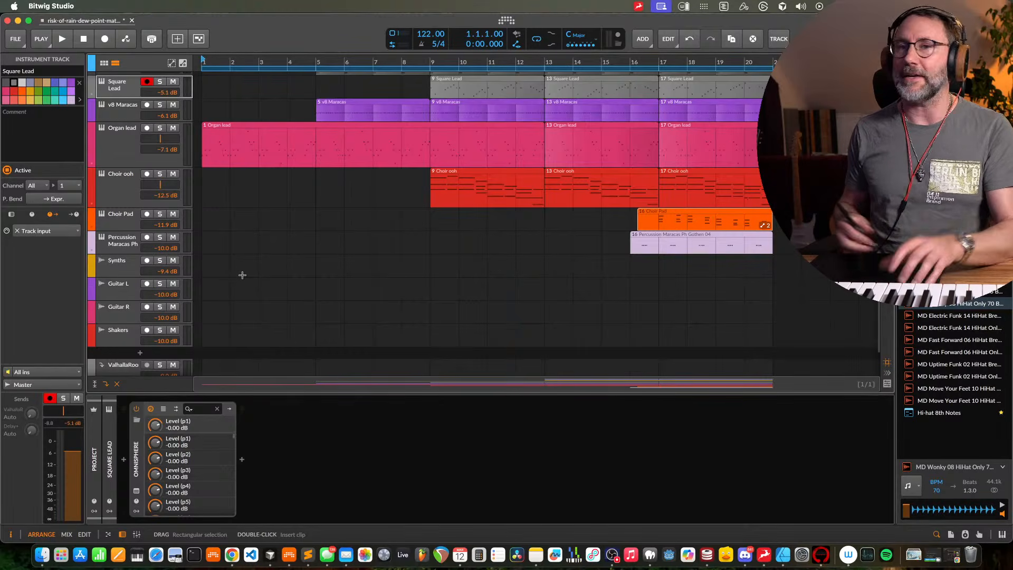
pyautogui.scroll(4, 388, 211)
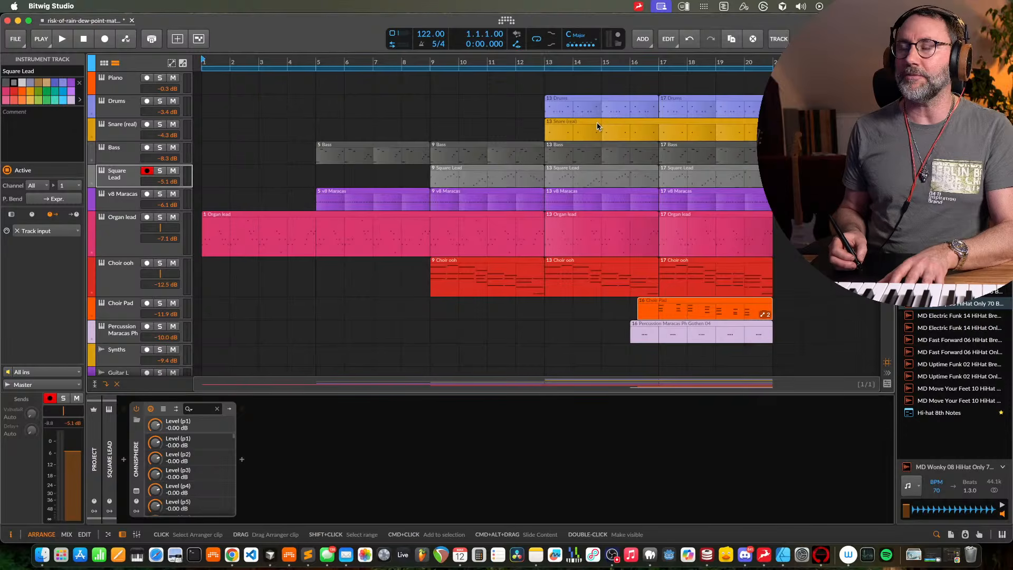
pyautogui.click(113, 154)
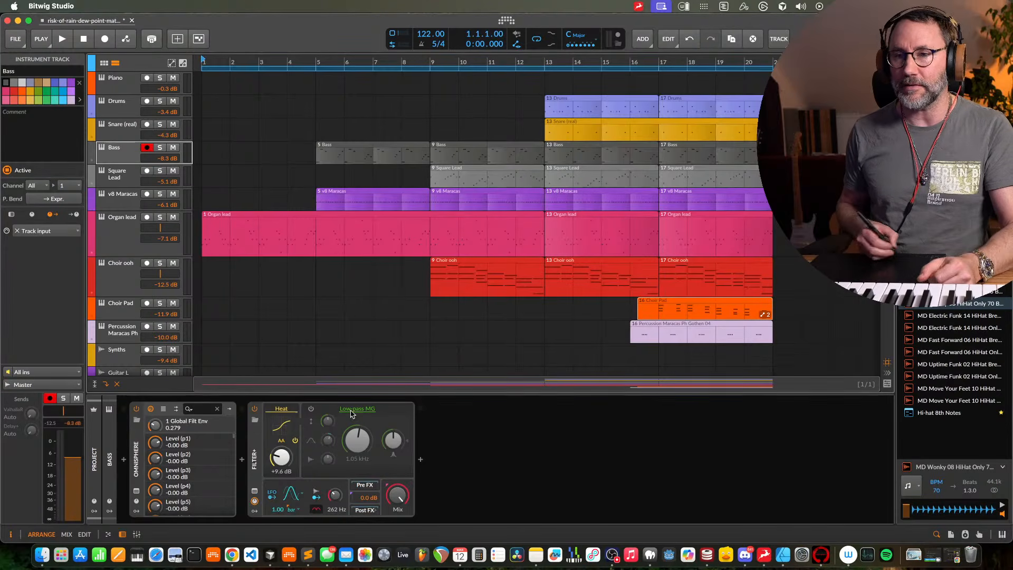
pyautogui.press('s')
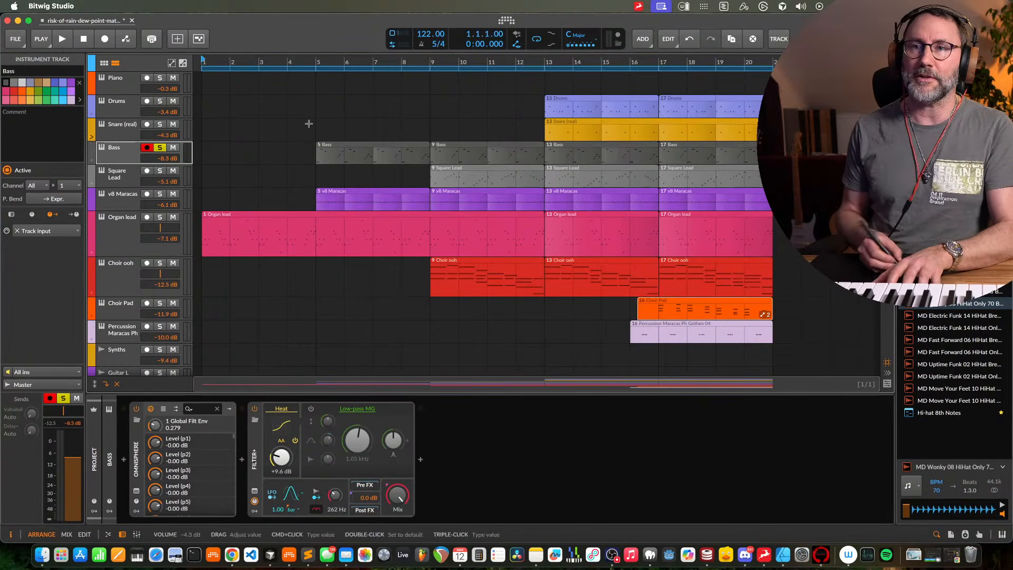
pyautogui.press('space')
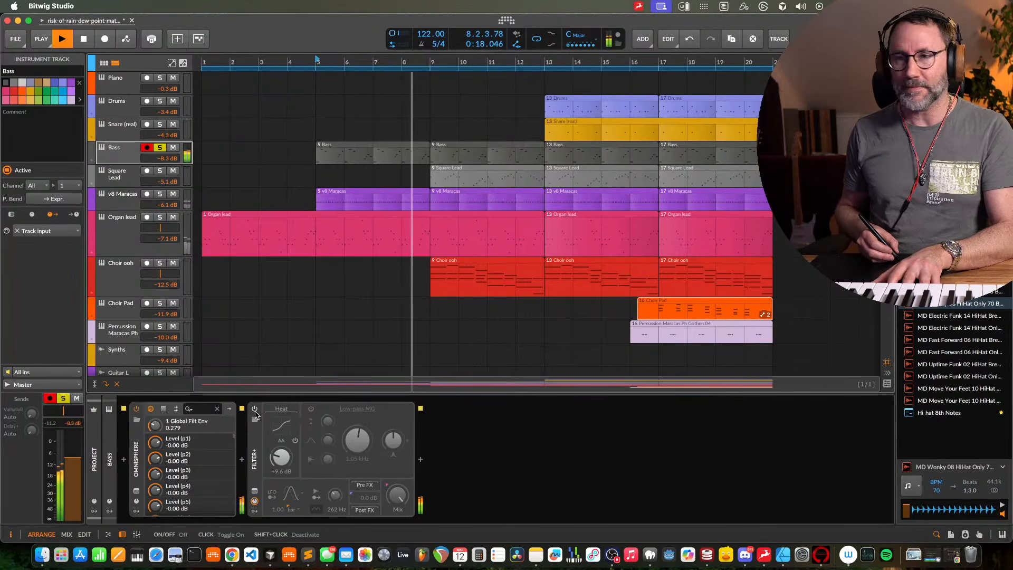
pyautogui.click(254, 410)
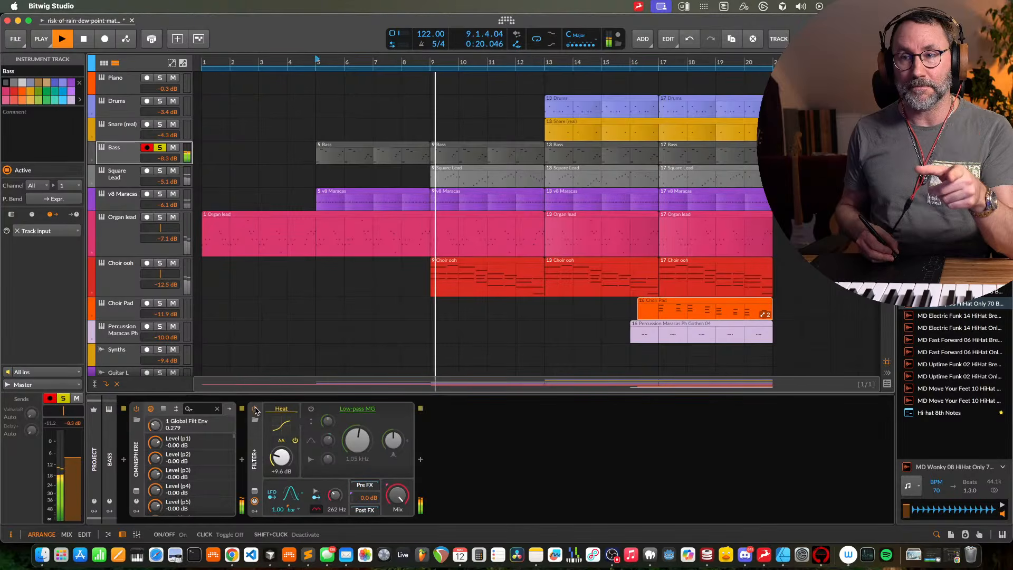
# Set the Heat drive of the Bass track's Filter+ to +12.2 dB, then unsolo the track and audition it from bar 5
pyautogui.moveTo(280, 458); pyautogui.dragTo(280, 413)
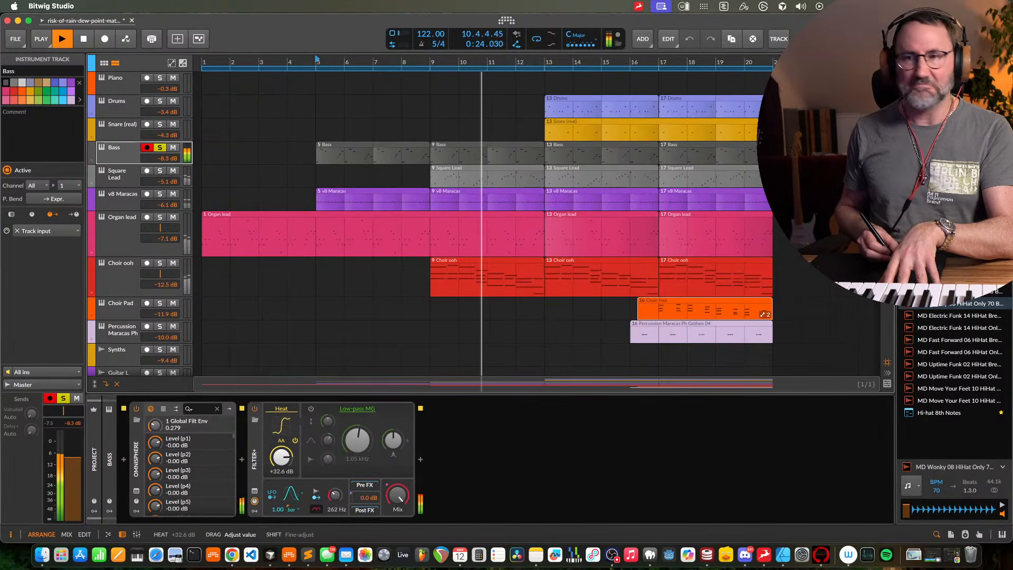
pyautogui.moveTo(281, 413); pyautogui.dragTo(283, 441)
pyautogui.press('space')
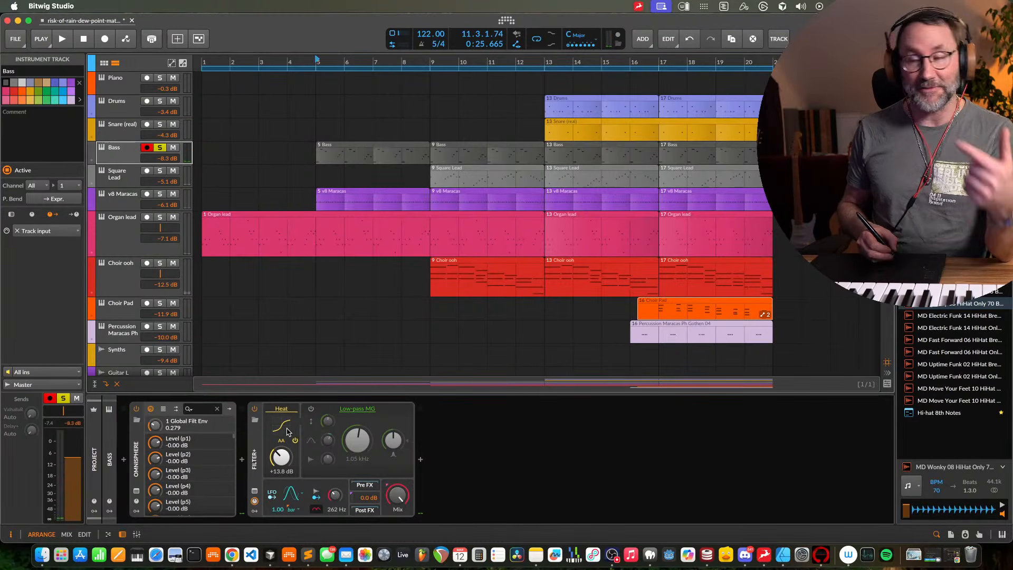
pyautogui.moveTo(286, 459); pyautogui.dragTo(285, 459)
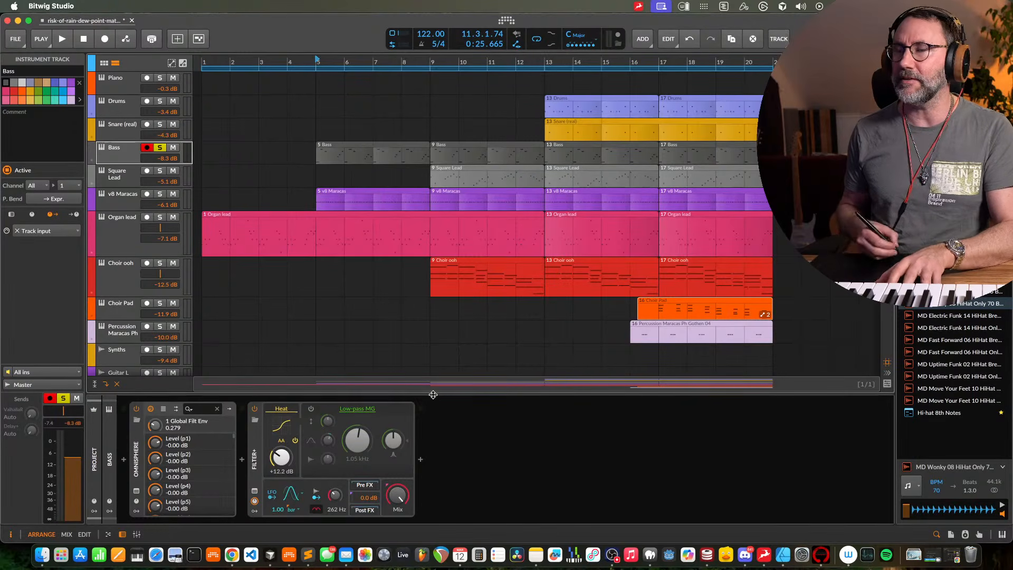
pyautogui.press('space')
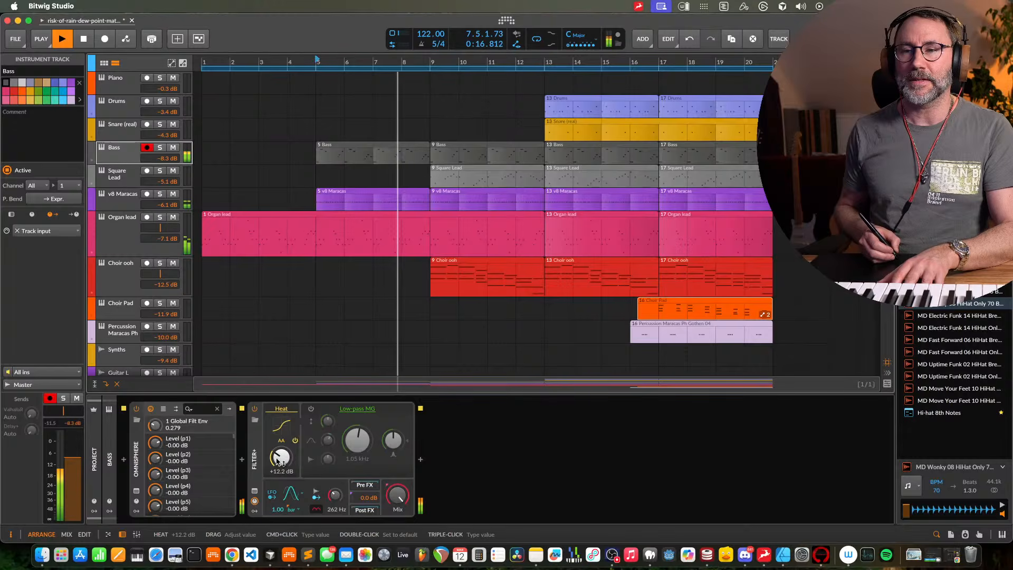
pyautogui.press('space')
# Switch to Chrome, play the following passage of Dew Point for comparison and return to Bitwig Studio
pyautogui.click(229, 563)
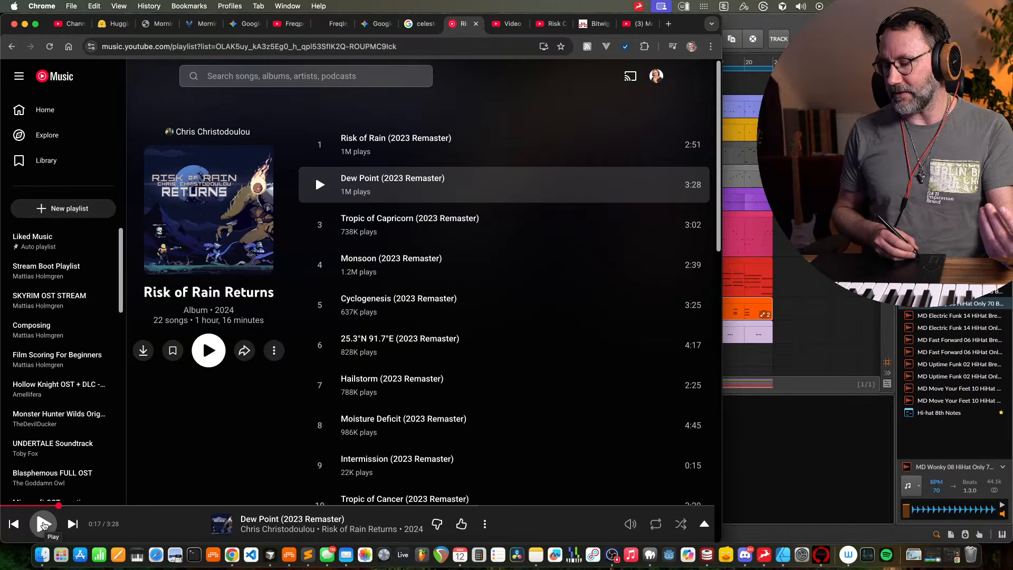
pyautogui.click(43, 523)
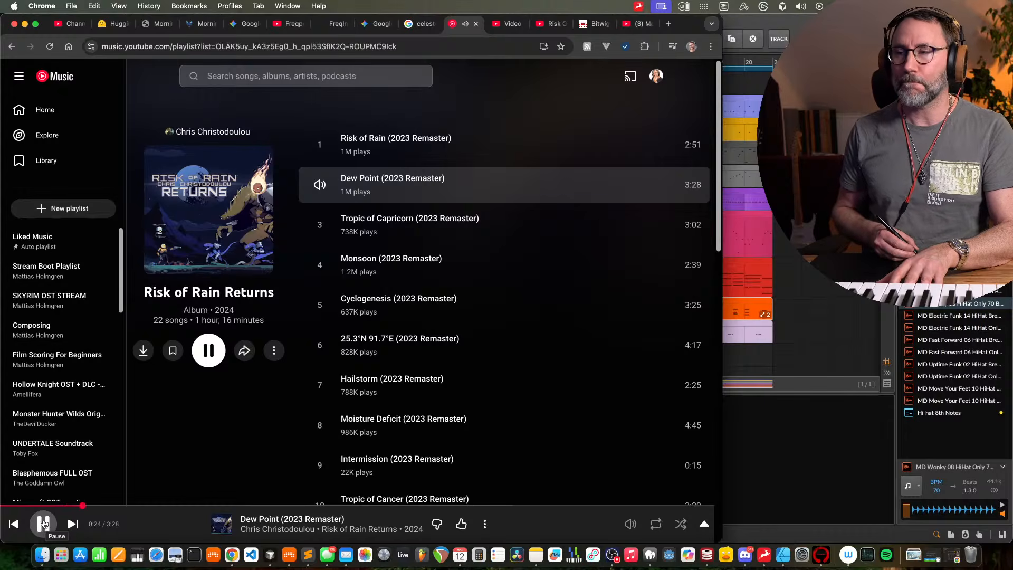
pyautogui.press('super+Tab')
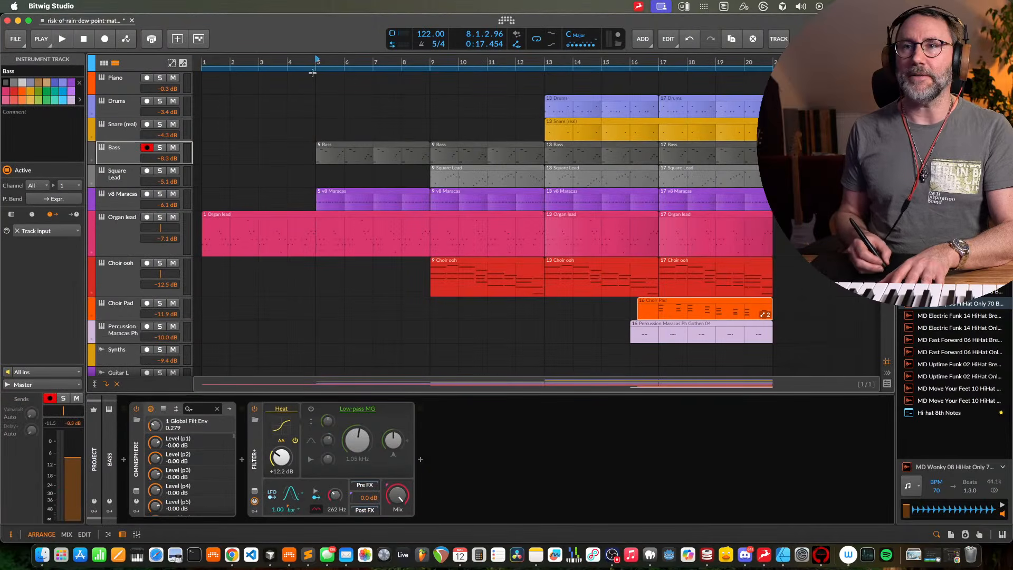
# Play the full mix from bar 5 and search the sound browser for "kick"
pyautogui.press('space')
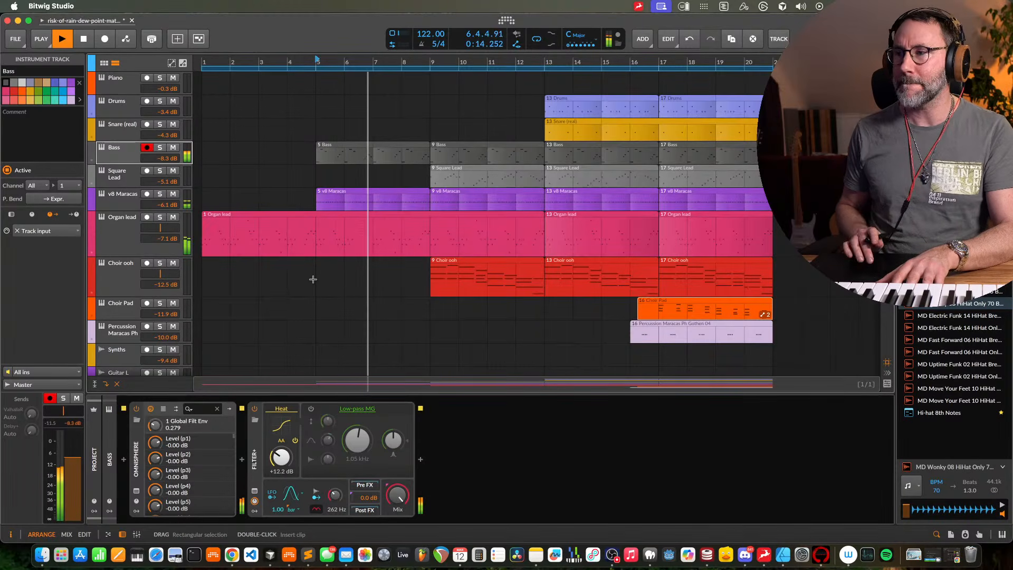
pyautogui.scroll(-4, 343, 287)
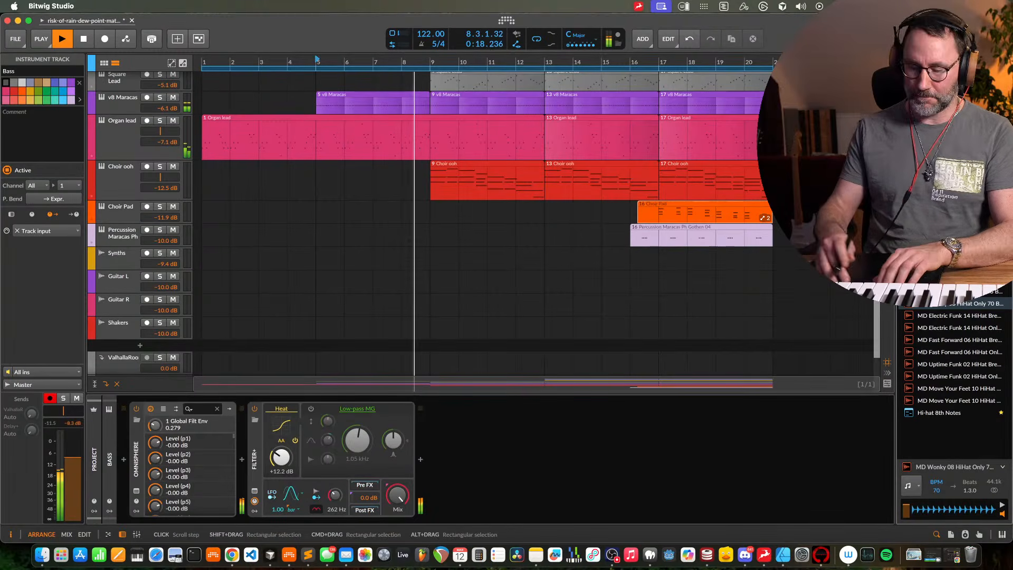
pyautogui.write('kick')
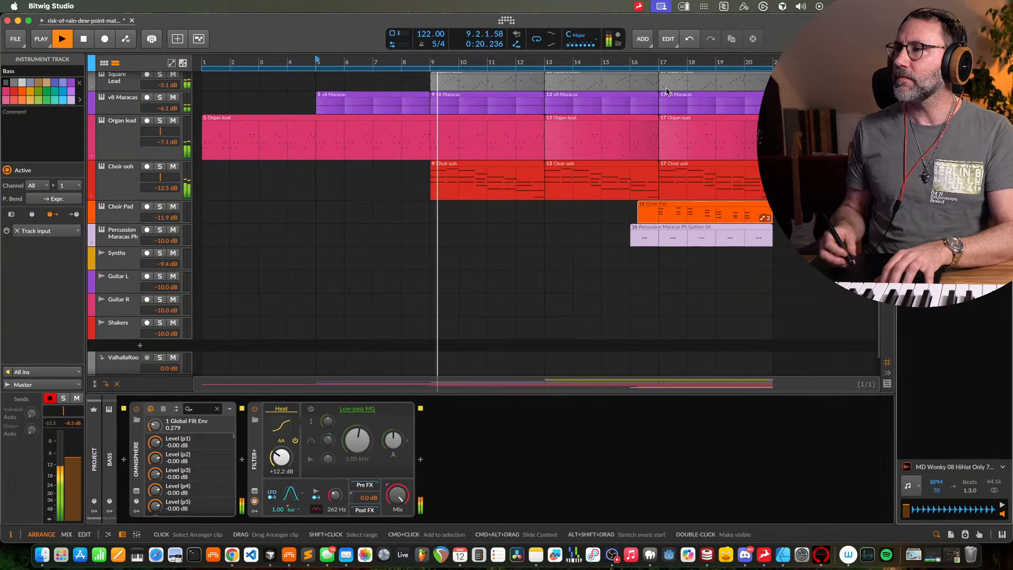
# Replace the browser search with "hh", preview the MD Fast Forward 06 HH Snare sample against the mix and stop playback
pyautogui.press('BackSpace')
pyautogui.press('BackSpace')
pyautogui.press('BackSpace')
pyautogui.press('BackSpace')
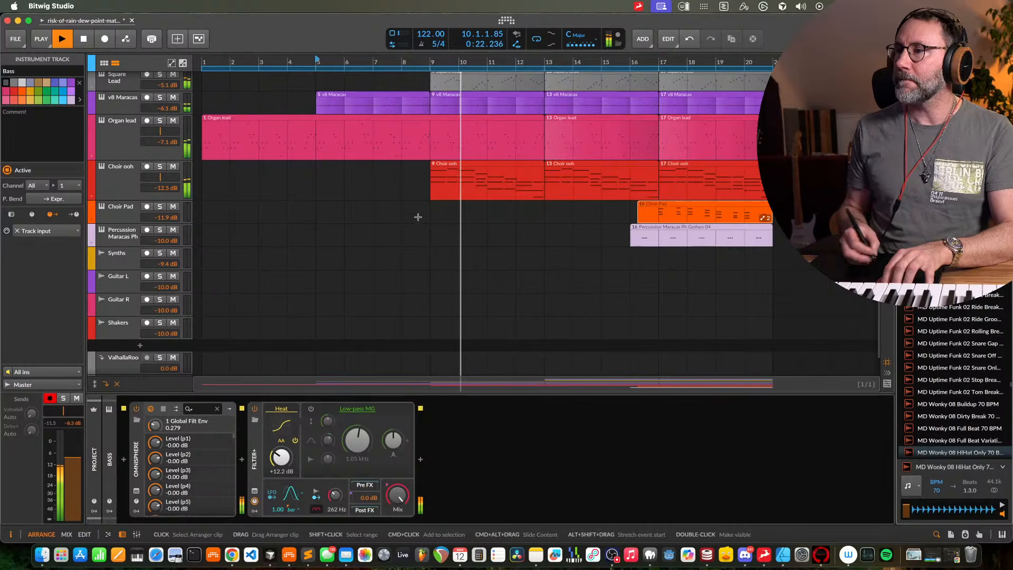
pyautogui.write('hh')
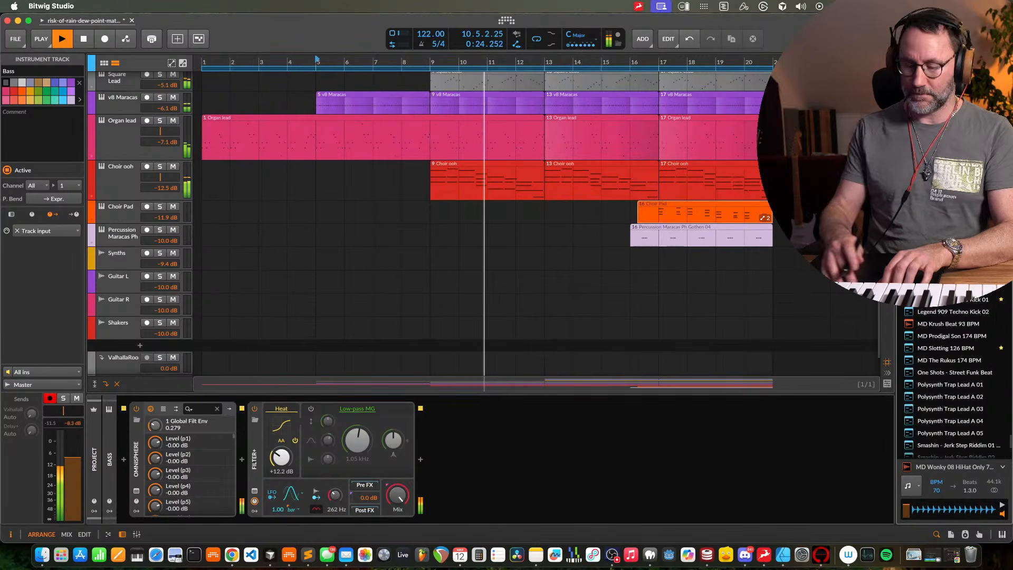
pyautogui.click(955, 267)
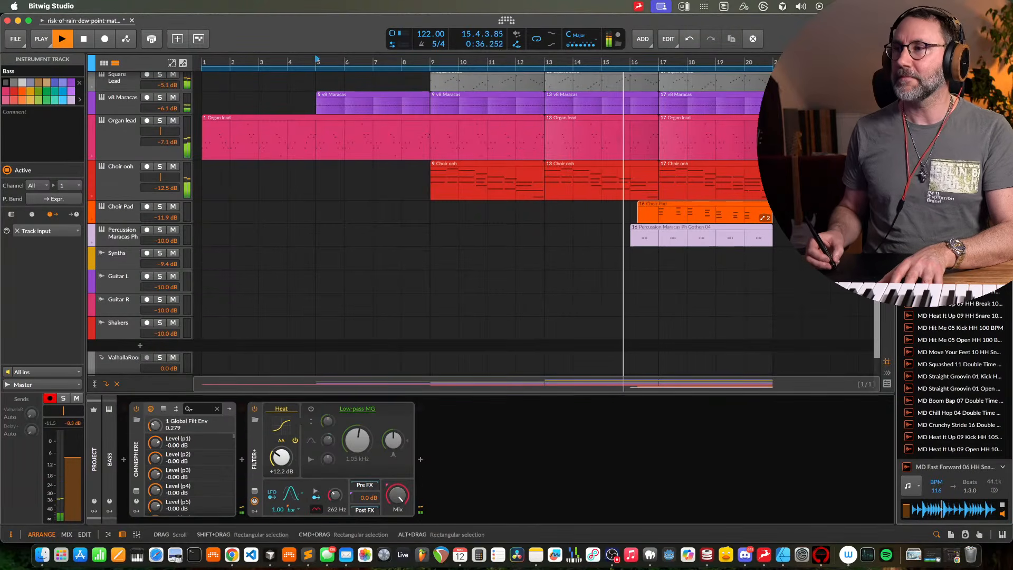
pyautogui.press('space')
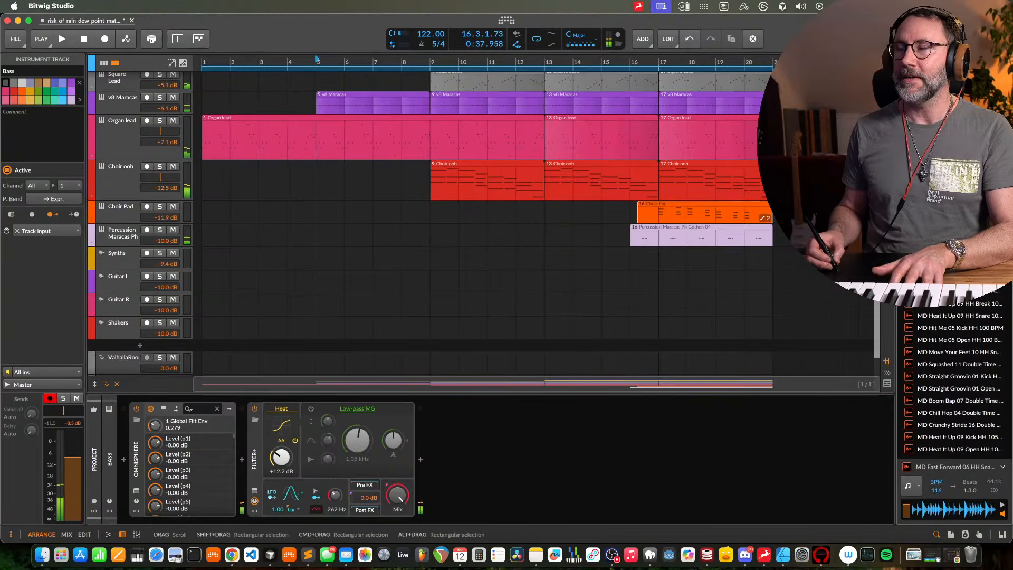
pyautogui.scroll(4, 317, 59)
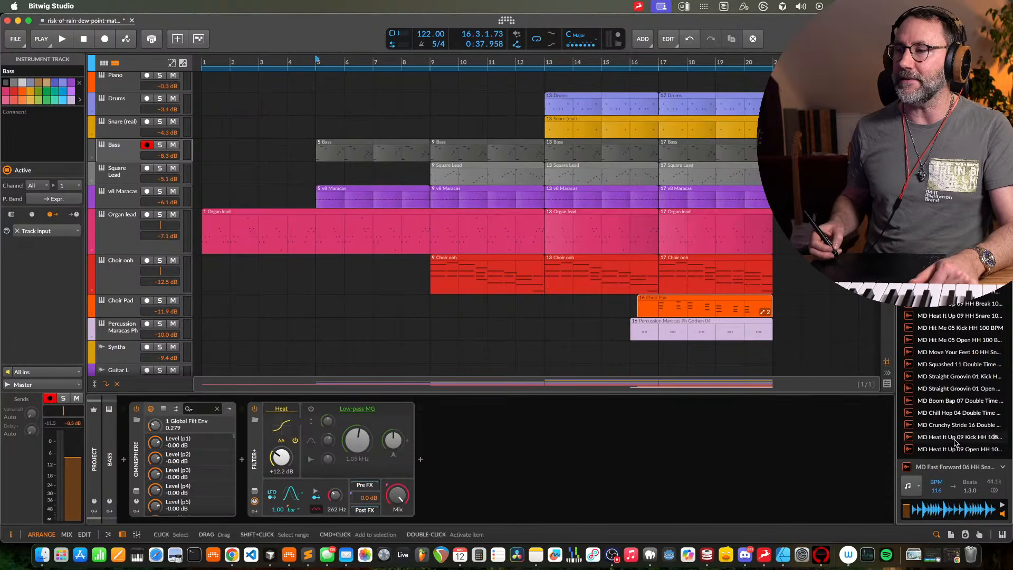
# Play the full mix from bar 5 into bar 9 and stop
pyautogui.click(612, 557)
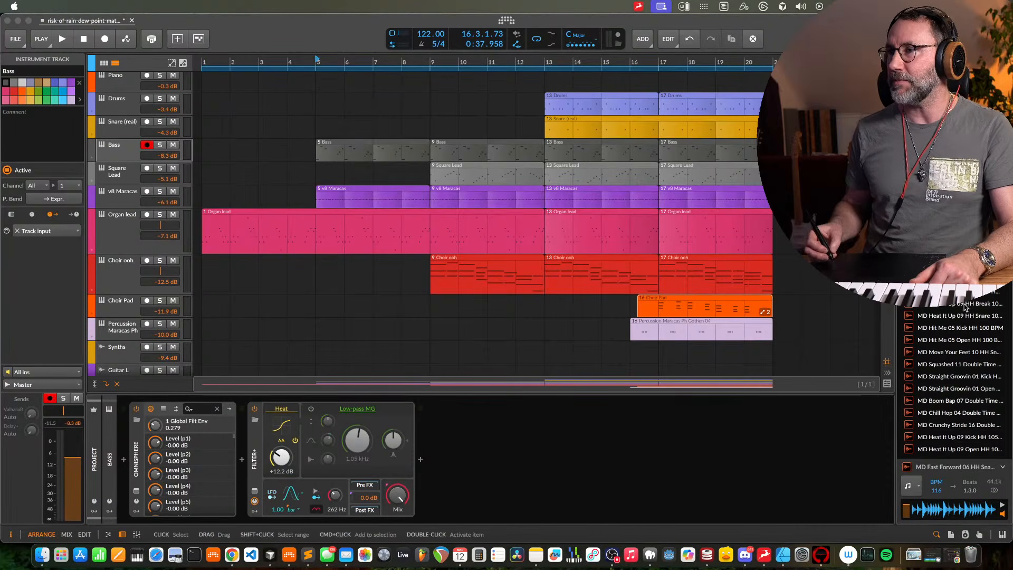
pyautogui.click(221, 388)
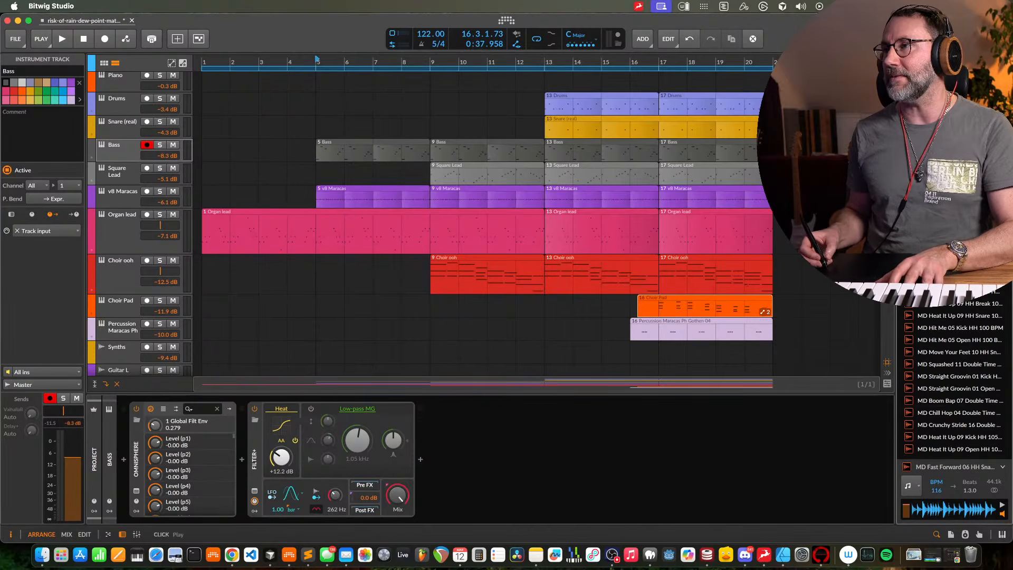
pyautogui.press('space')
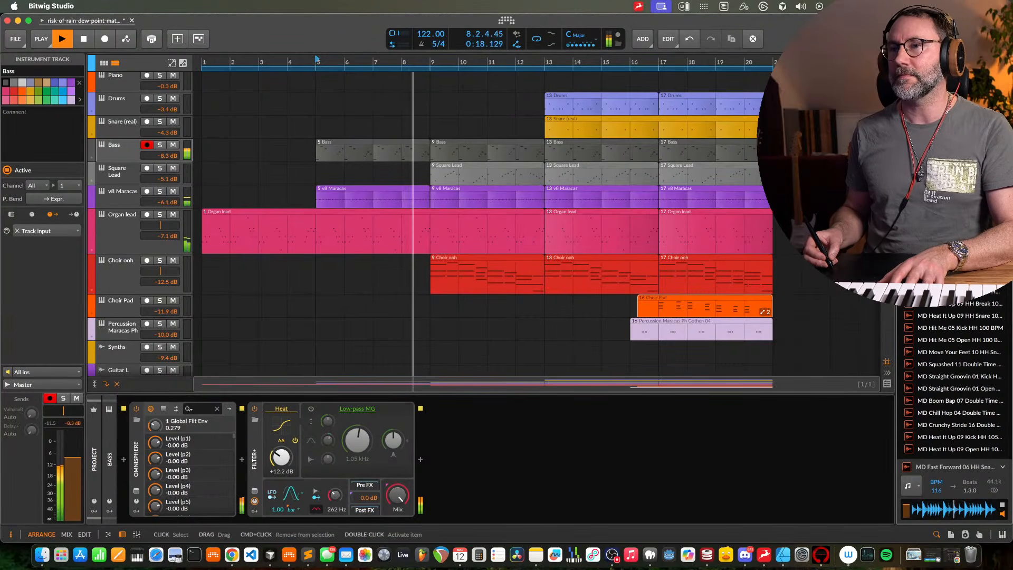
pyautogui.press('space')
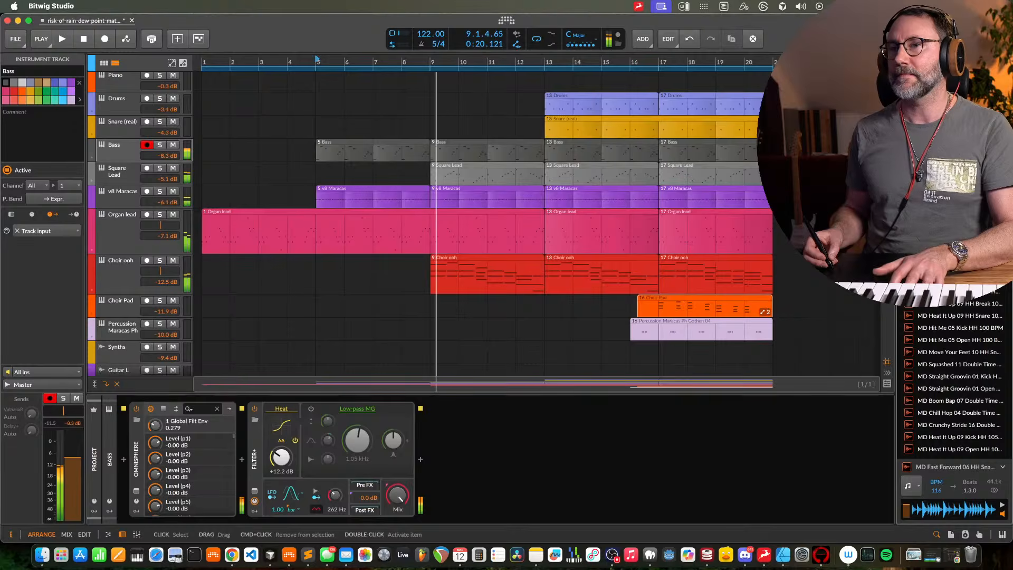
# Add an instrument track below Choir Pad, load the MD Fast Forward 06 HH Snare sample into a Sampler and audition it from bar 5
pyautogui.click(131, 313)
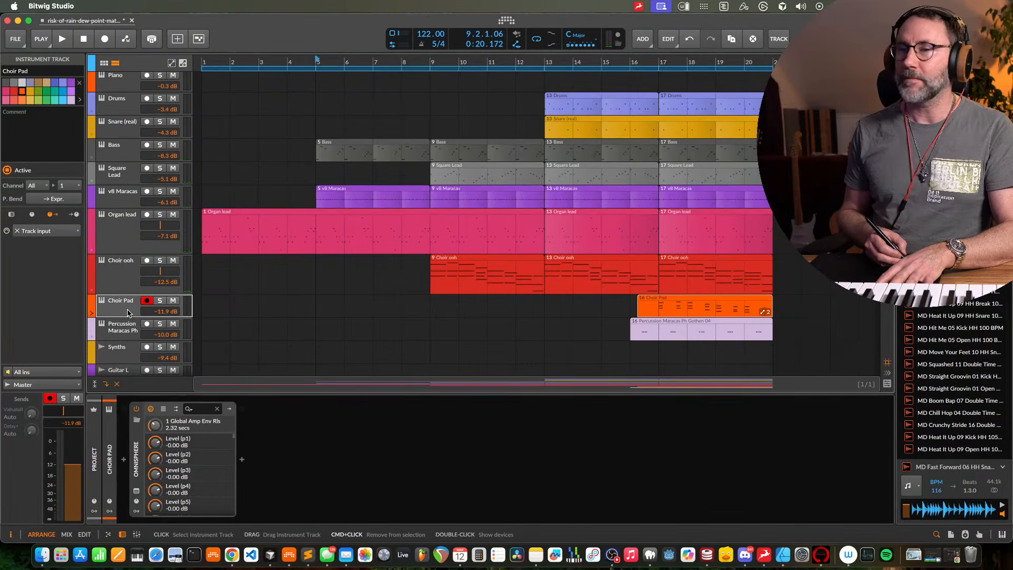
pyautogui.press('super+t')
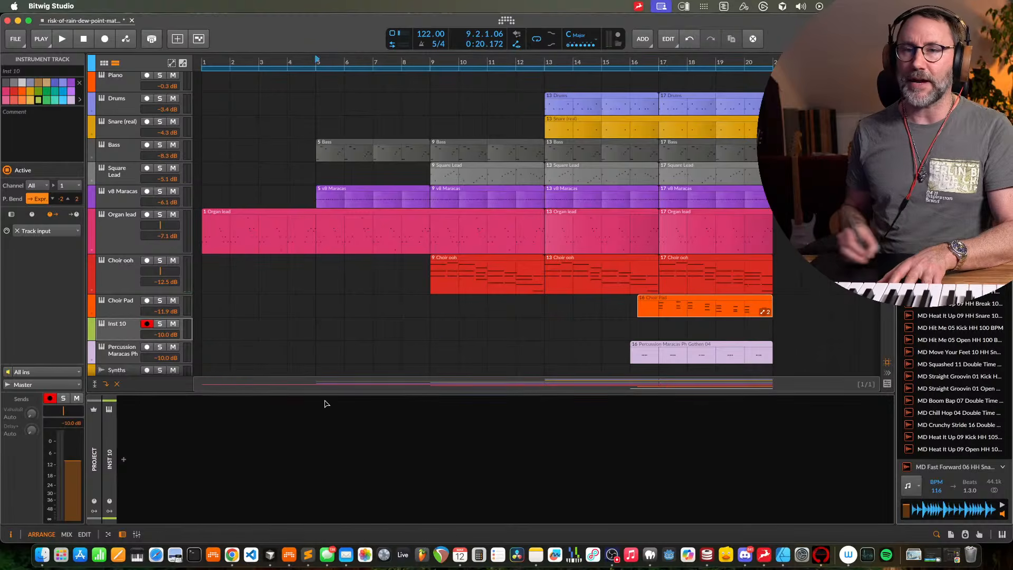
pyautogui.moveTo(325, 403); pyautogui.dragTo(228, 499)
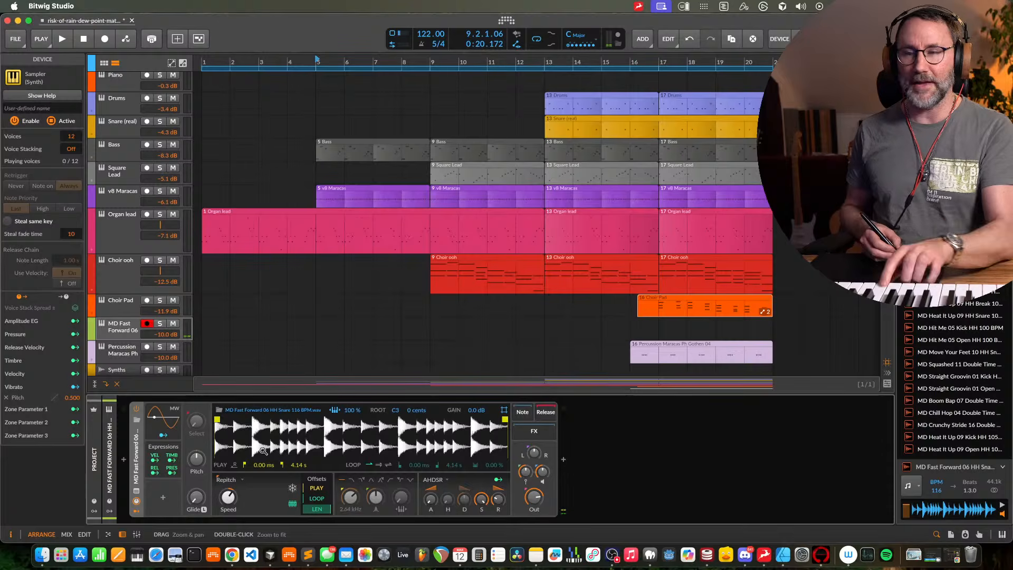
pyautogui.moveTo(534, 497); pyautogui.dragTo(534, 488)
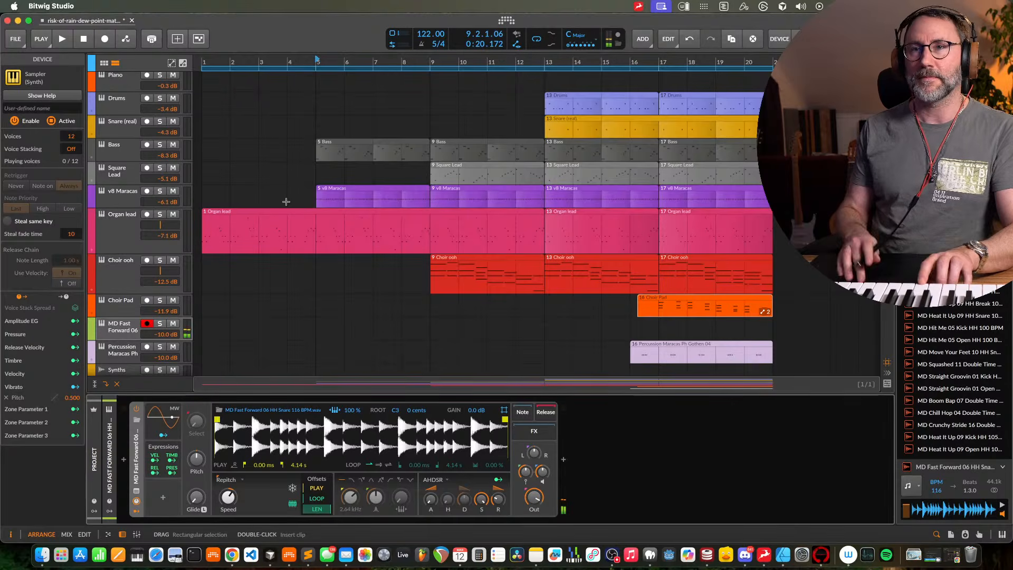
pyautogui.press('space')
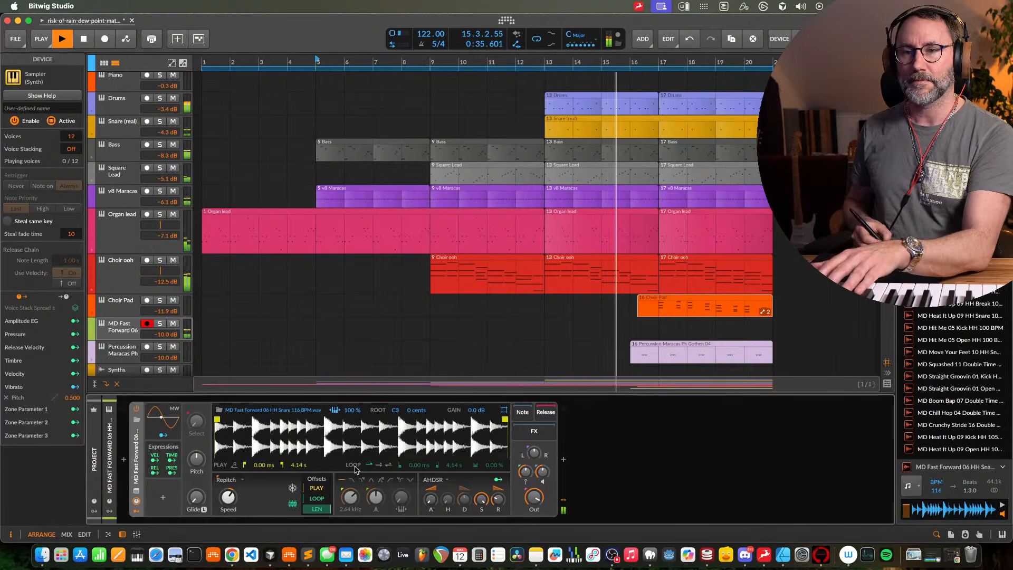
pyautogui.press('space')
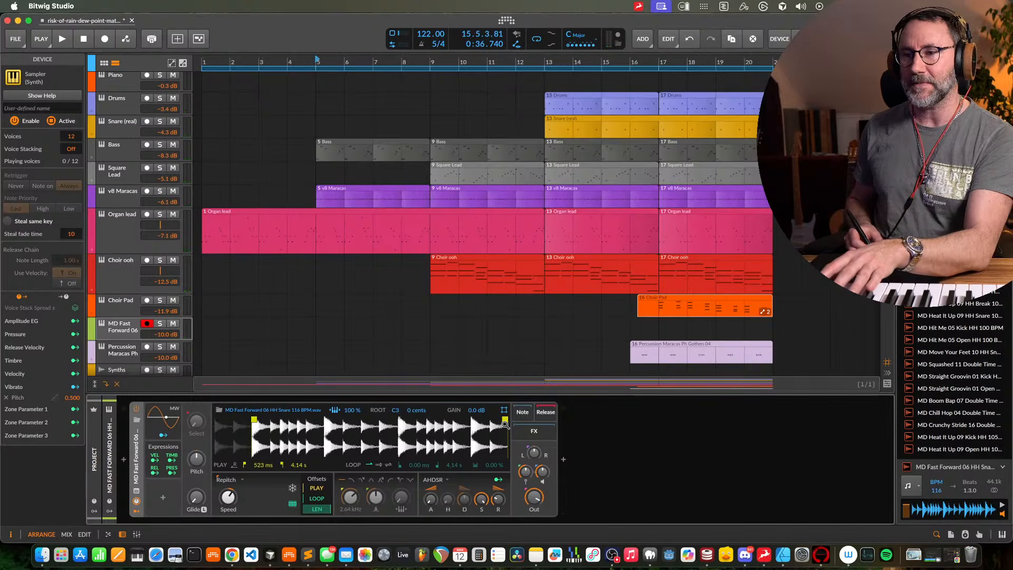
# Trim the Sampler's play range to a single hit from 523 ms to 771 ms and audition it from bar 9
pyautogui.moveTo(442, 427); pyautogui.dragTo(268, 432)
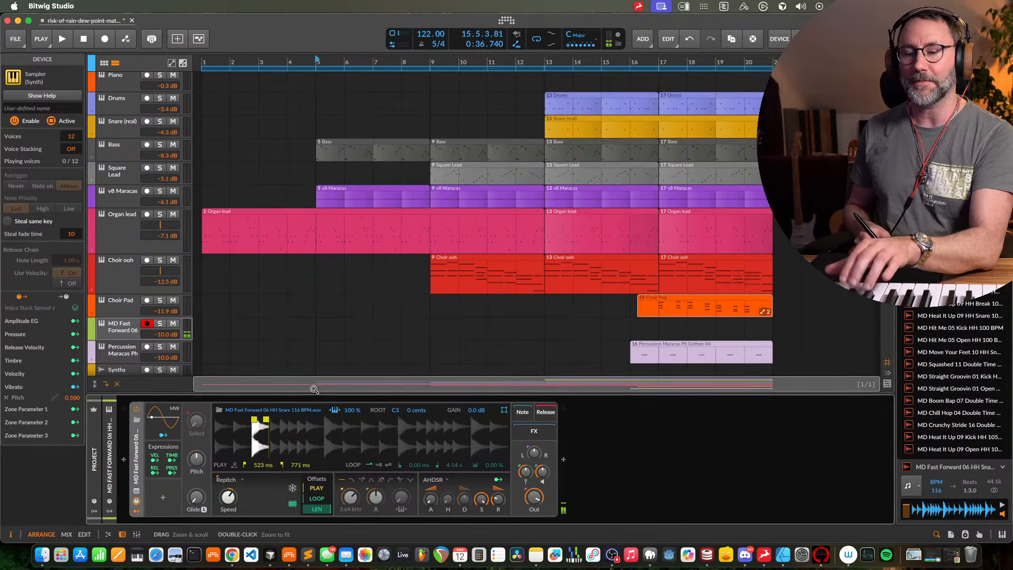
pyautogui.click(432, 61)
pyautogui.press('space')
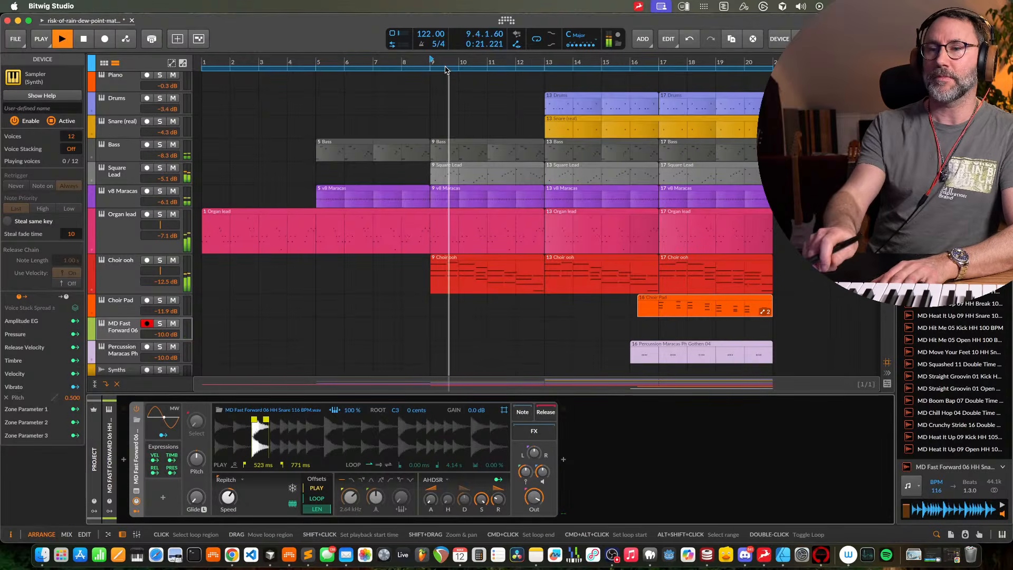
pyautogui.press('space')
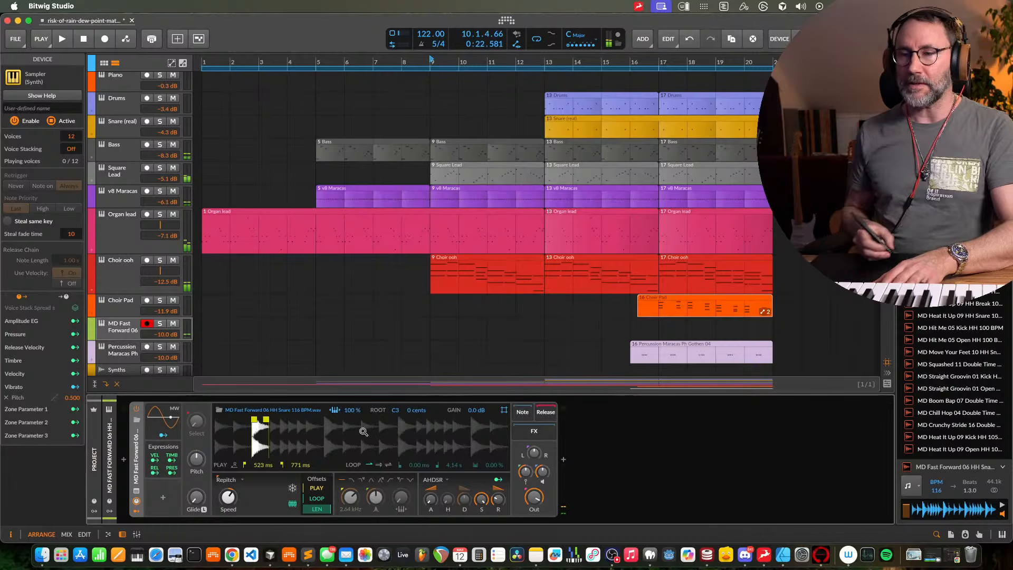
# Find "val" in the device browser and insert the ValhallaRoom reverb in the Sampler's FX chain
pyautogui.click(563, 460)
pyautogui.write('val')
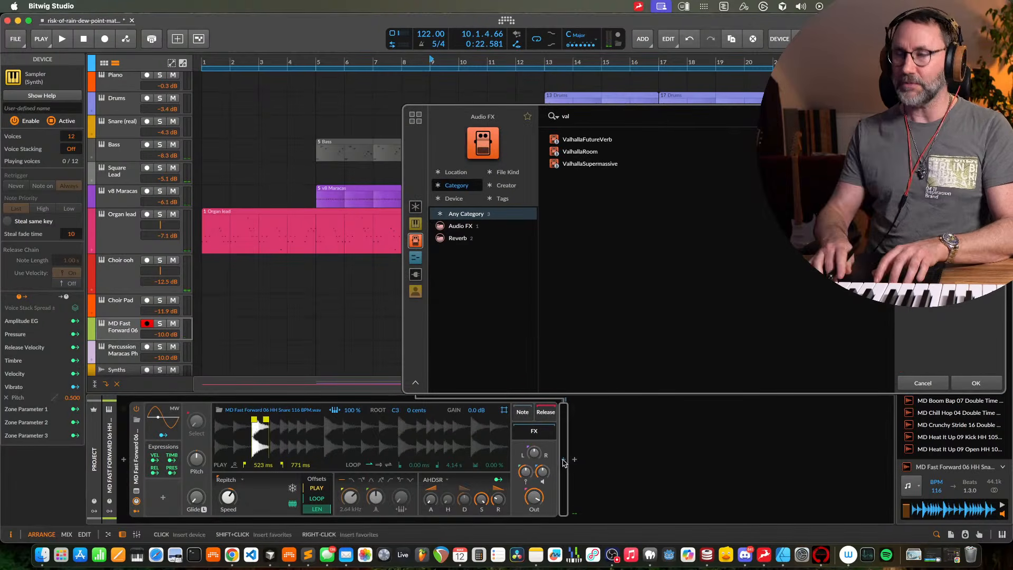
pyautogui.click(633, 152)
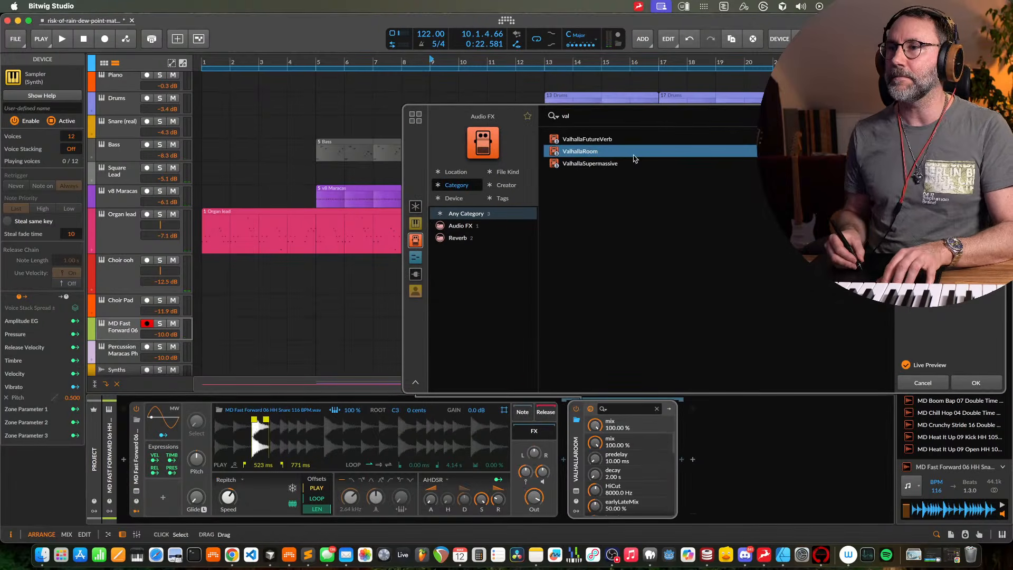
pyautogui.click(965, 385)
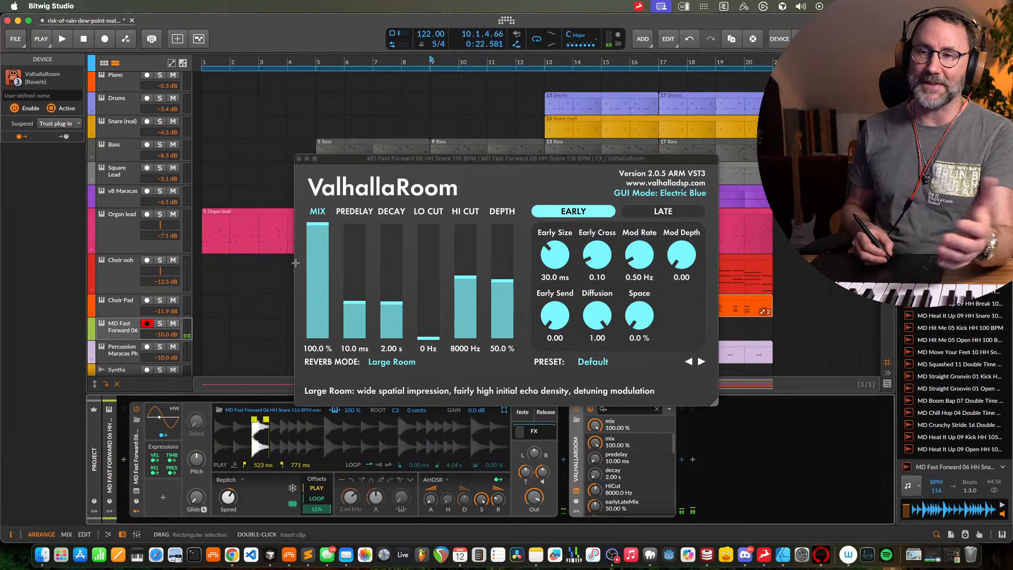
# Set ValhallaRoom's mix to 28.3 % and decay to 2.30 s, close its window and audition the sound from bar 9
pyautogui.click(320, 302)
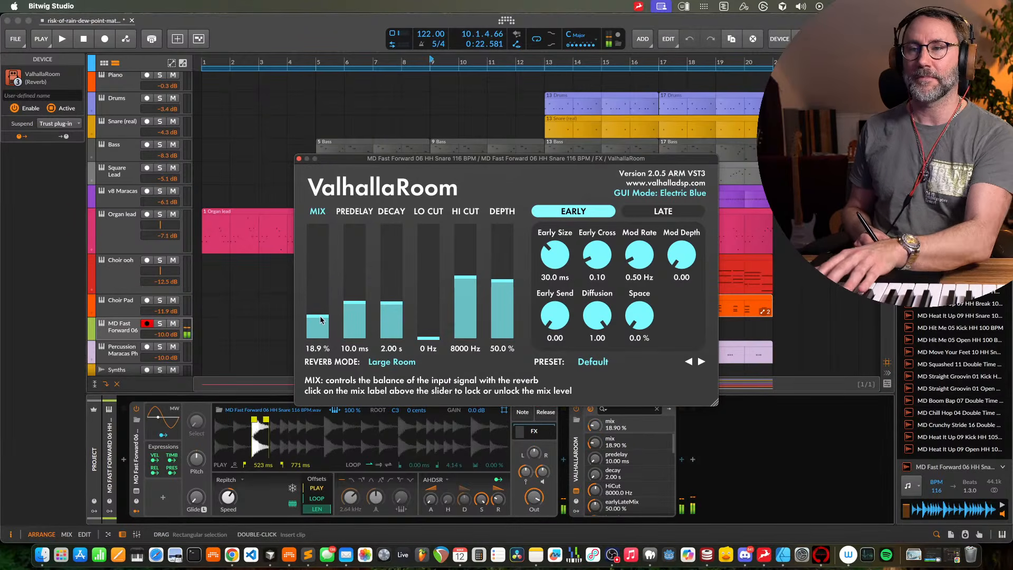
pyautogui.moveTo(320, 310); pyautogui.dragTo(320, 309)
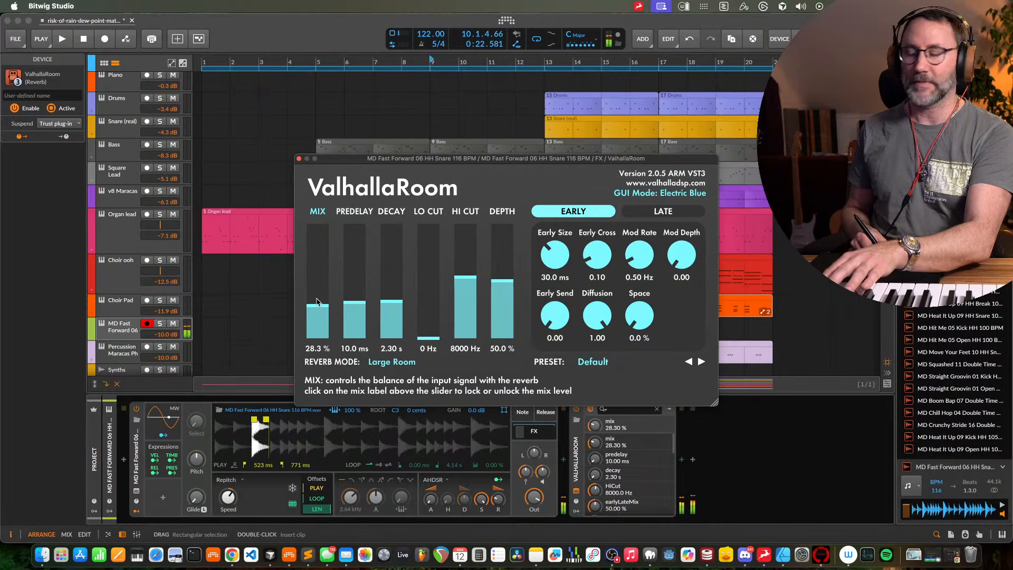
pyautogui.click(299, 159)
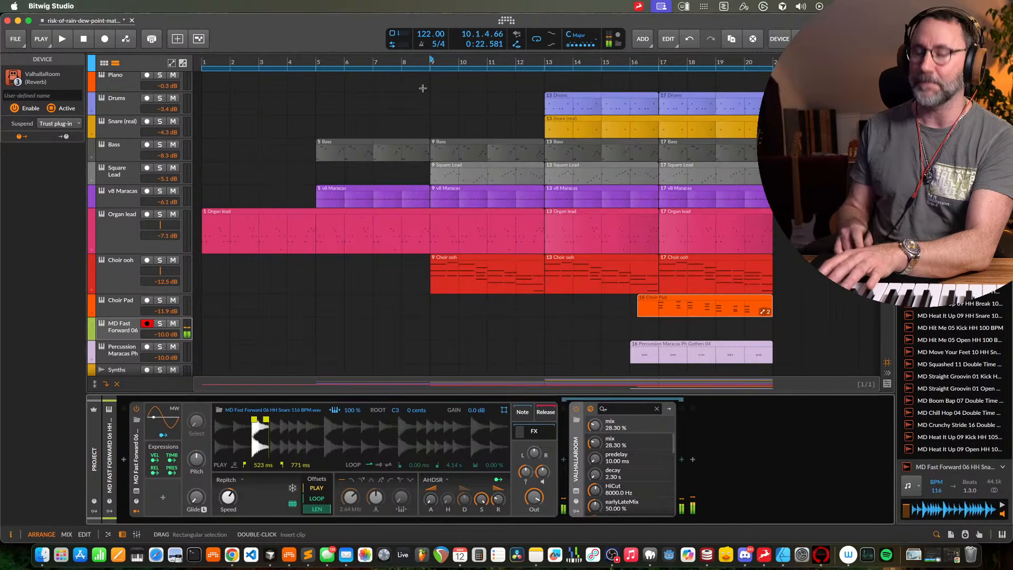
pyautogui.press('space')
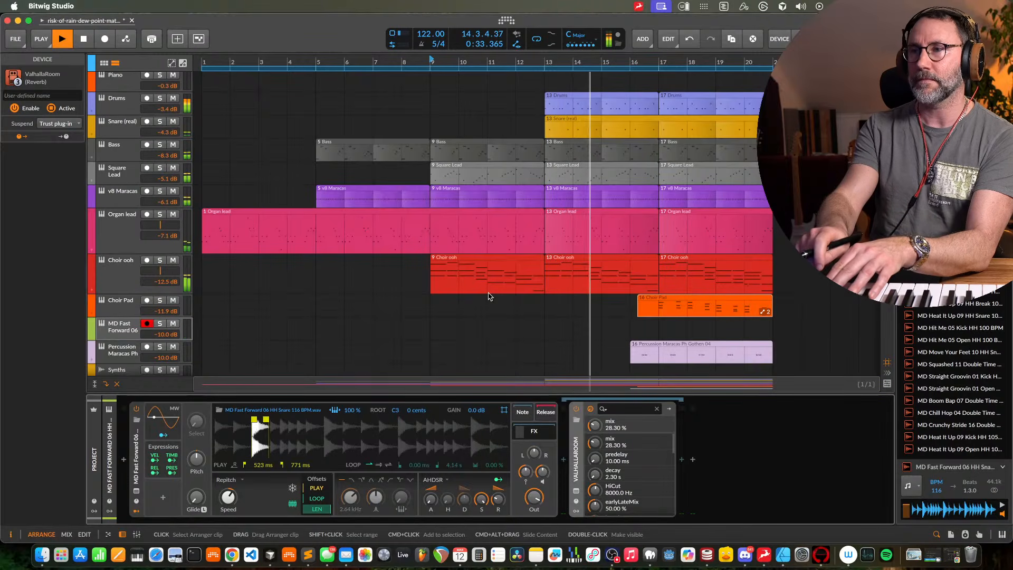
pyautogui.press('space')
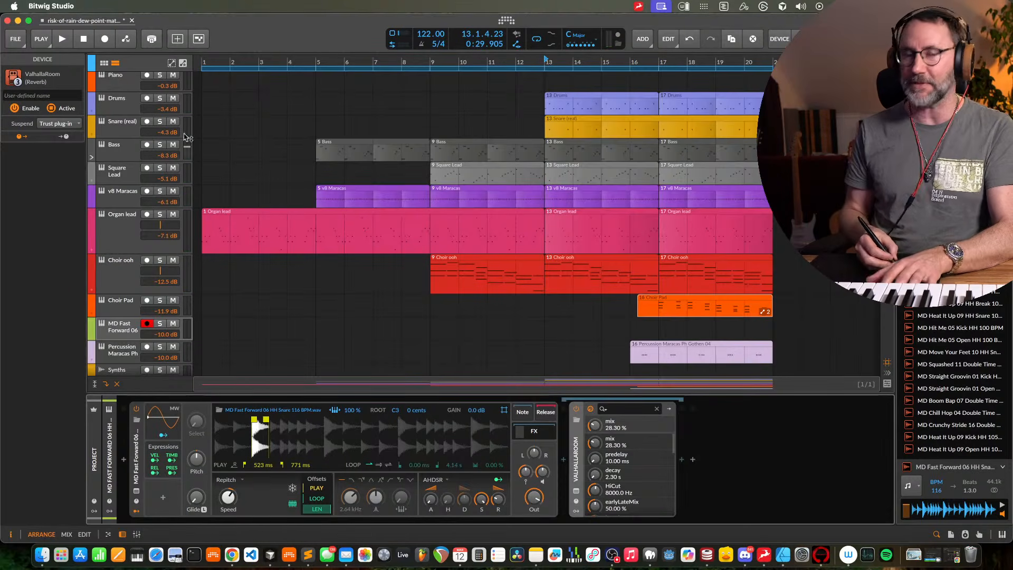
# Record a short two-hit part on the MD Fast Forward track while playing from bar 13
pyautogui.press('space')
pyautogui.click(110, 39)
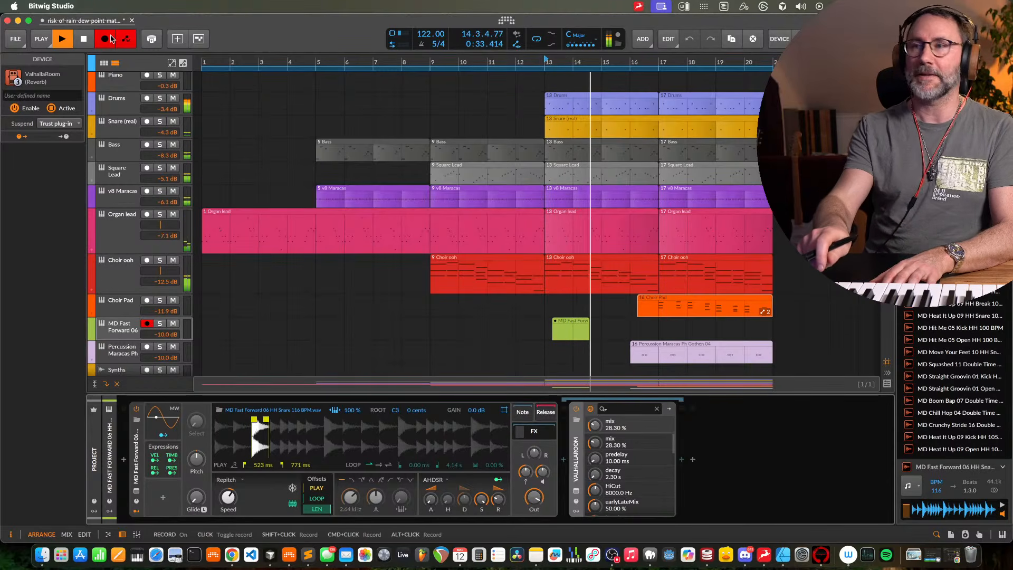
pyautogui.click(111, 38)
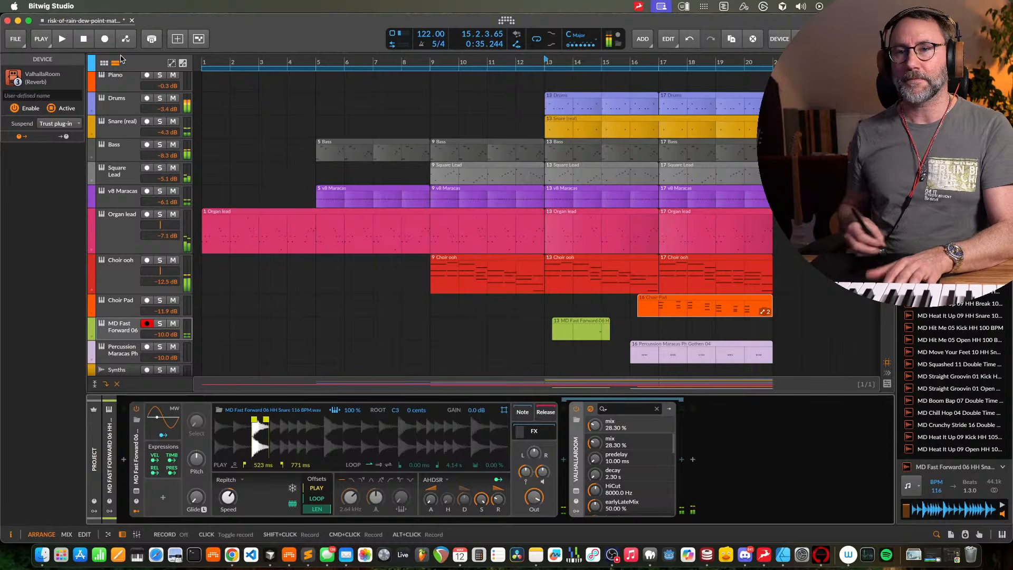
# Set the MD Fast Forward track's volume to -8.0 dB and trim the recorded clip's start to bar 14
pyautogui.moveTo(186, 327); pyautogui.dragTo(187, 328)
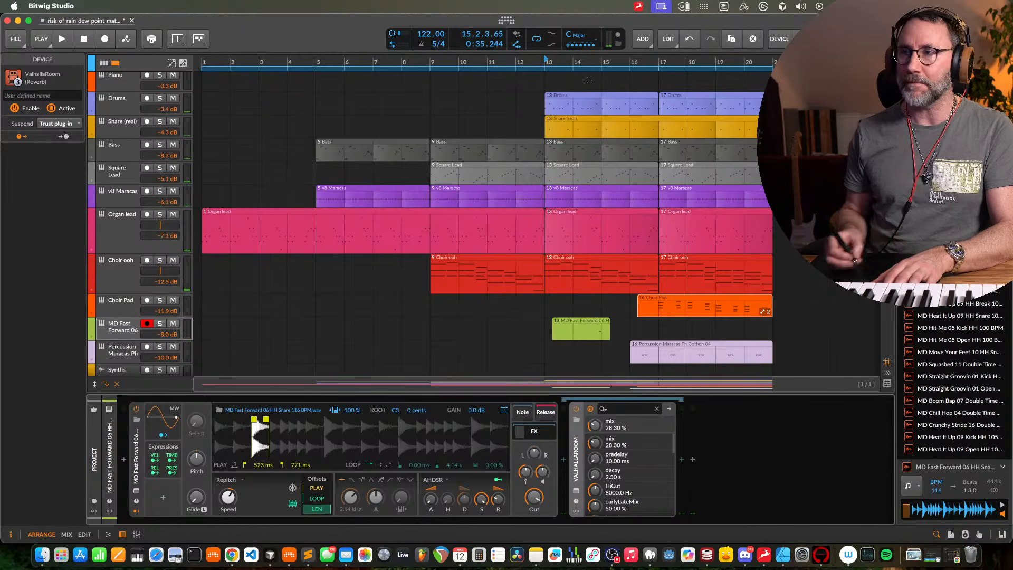
pyautogui.click(553, 338)
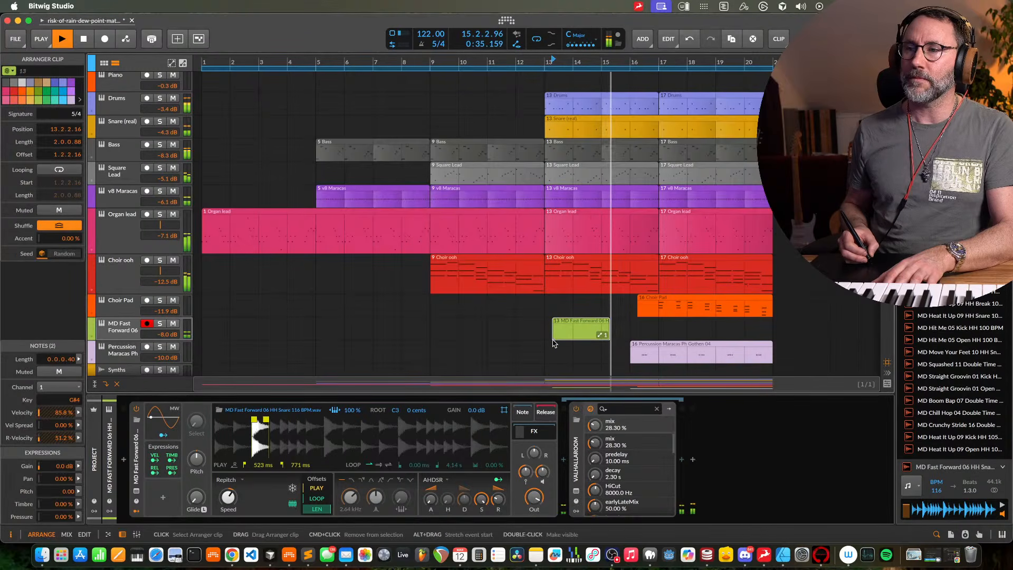
pyautogui.press('space')
pyautogui.moveTo(553, 318); pyautogui.dragTo(576, 316)
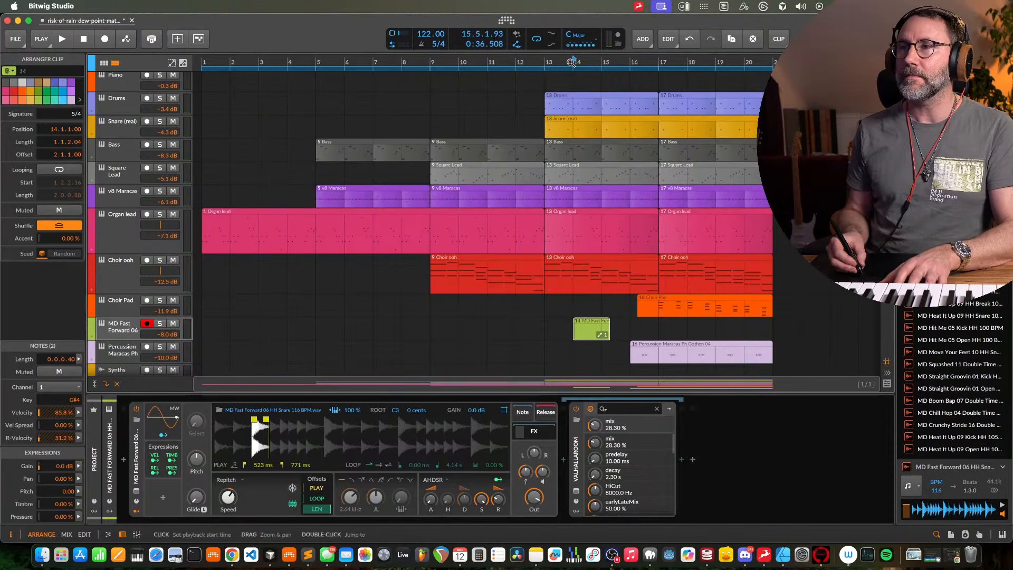
# Play from bar 14 and check the timing of the recorded clip's two notes in the note editor
pyautogui.press('space')
pyautogui.doubleClick(589, 331)
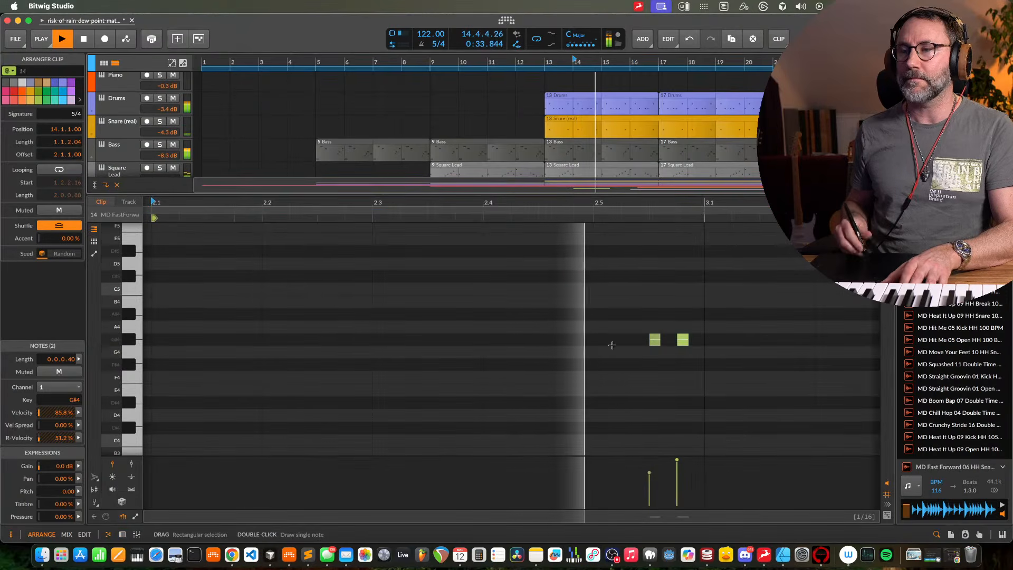
pyautogui.press('space')
pyautogui.press('d')
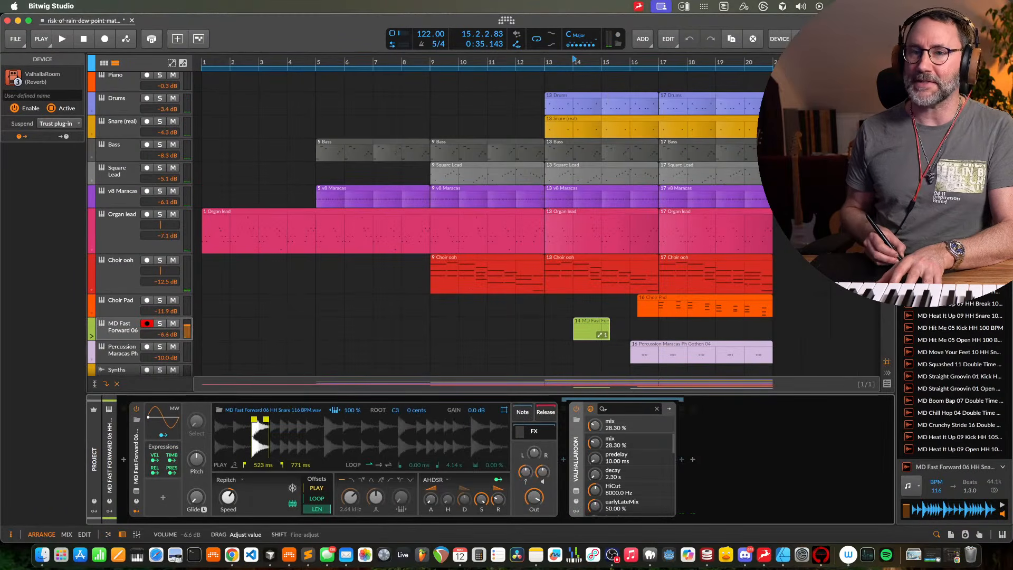
# Set the MD Fast Forward track's volume to -5.6 dB and copy its bar 14 clip to bar 18 during playback
pyautogui.moveTo(187, 327); pyautogui.dragTo(187, 324)
pyautogui.press('space')
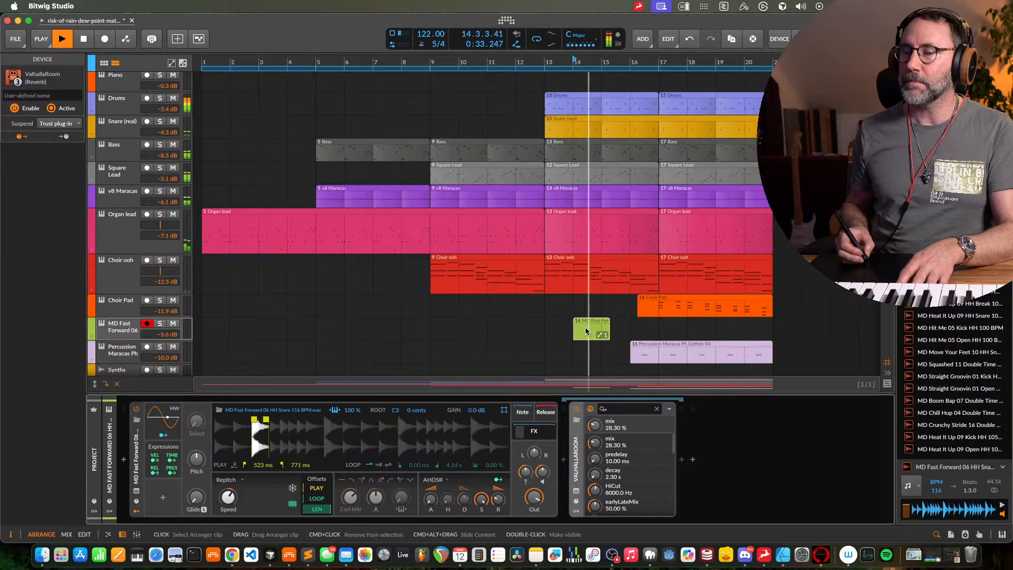
pyautogui.moveTo(585, 327); pyautogui.dragTo(699, 328)
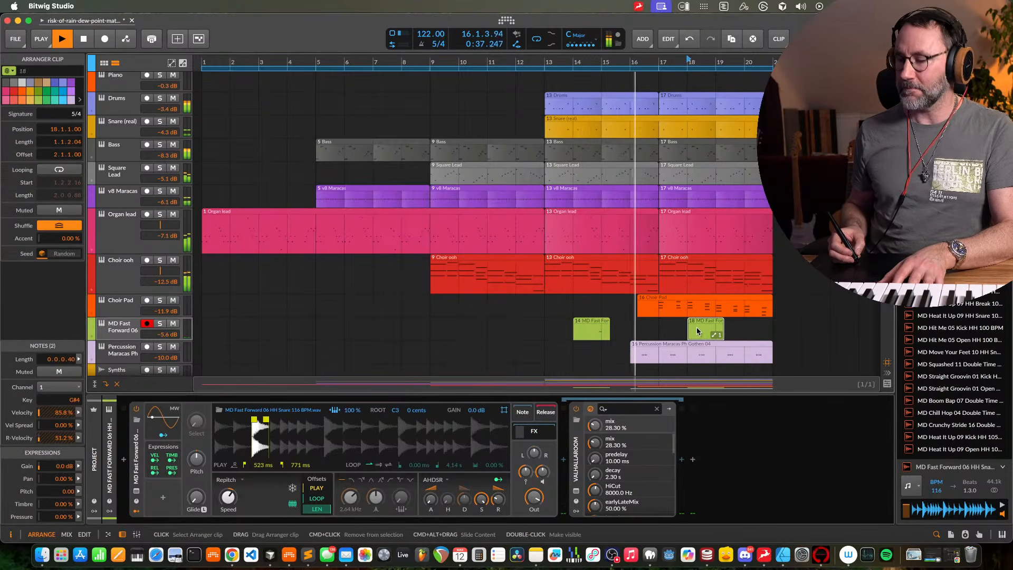
# Copy the bar 18 clip on the MD Fast Forward track to bar 19 and play back the section
pyautogui.press('space')
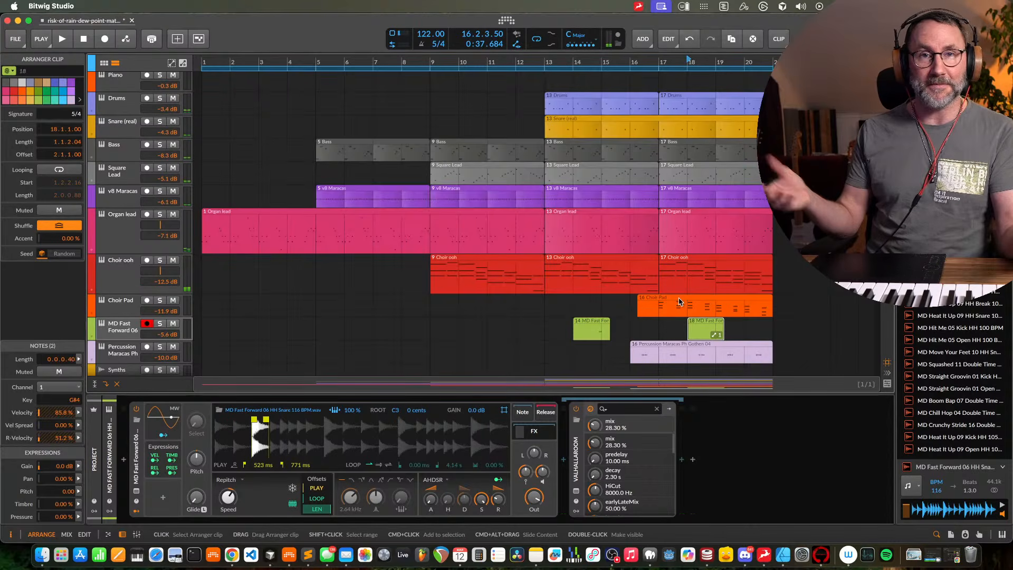
pyautogui.press('space')
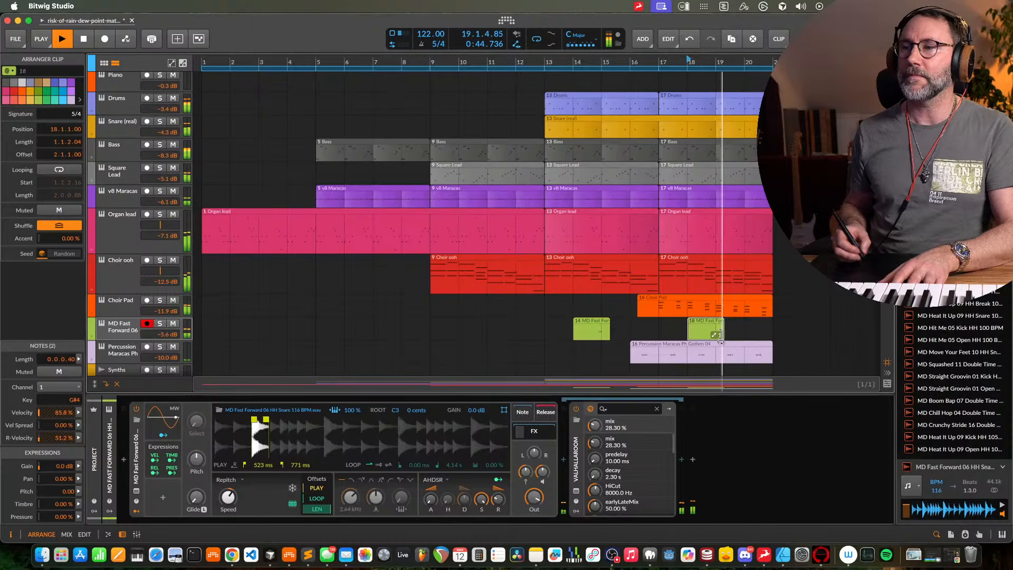
pyautogui.moveTo(701, 325); pyautogui.dragTo(735, 335)
pyautogui.press('space')
pyautogui.press('space')
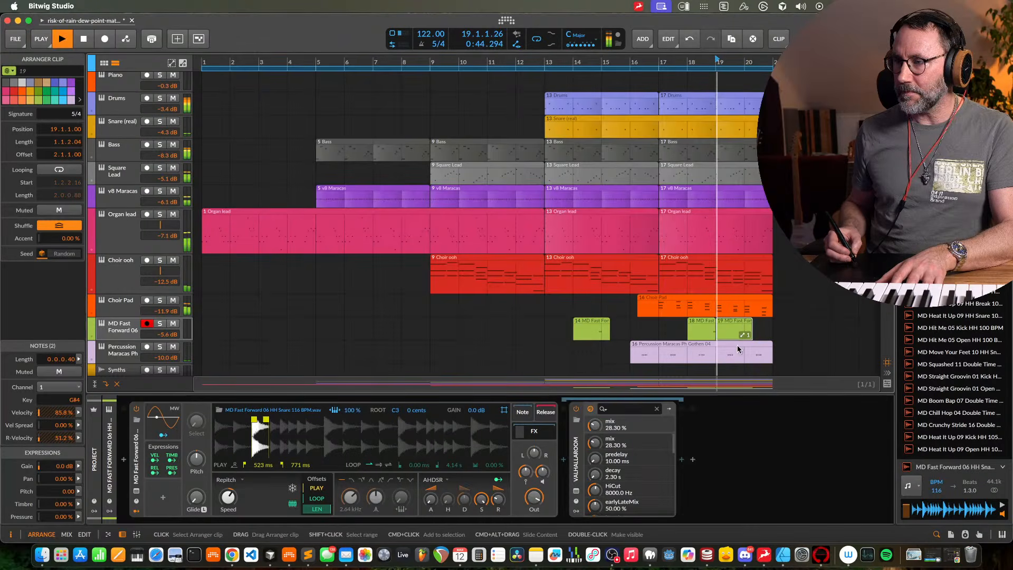
pyautogui.click(712, 324)
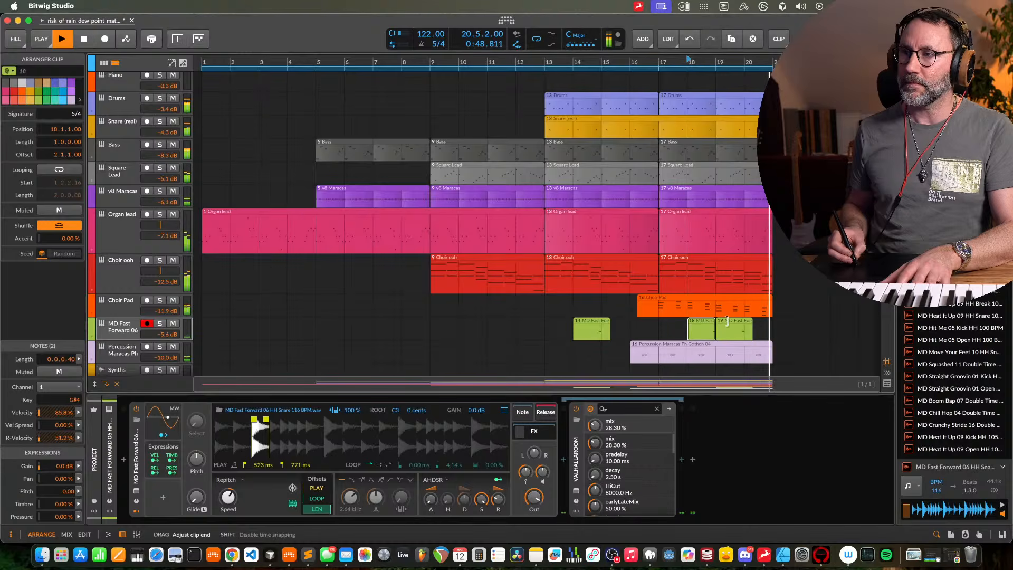
# Copy the clip into bars 15, 16 and 17, and delete the bar 15 copy while playing from bar 13
pyautogui.press('space')
pyautogui.moveTo(703, 329); pyautogui.dragTo(614, 330)
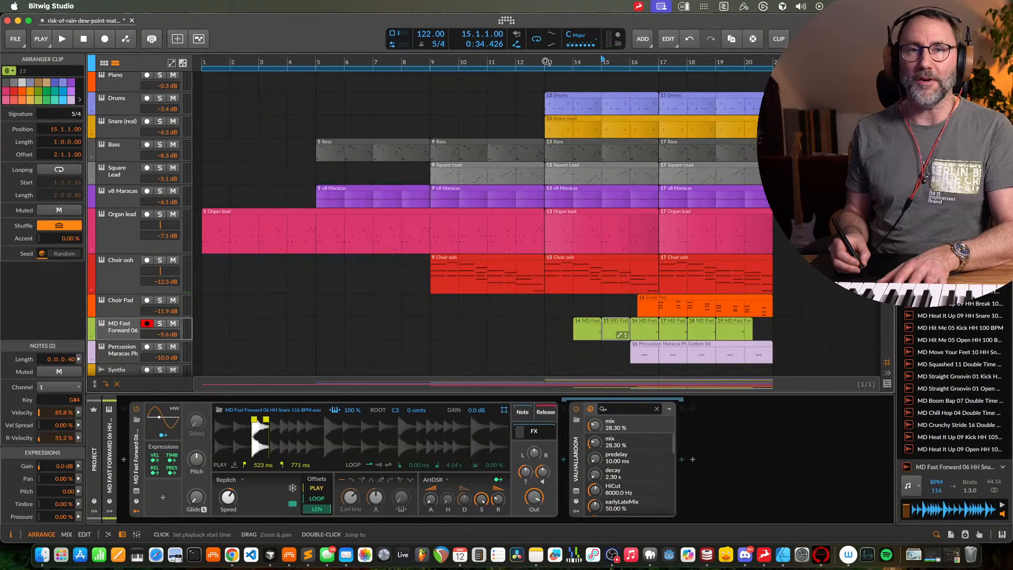
pyautogui.click(547, 62)
pyautogui.press('space')
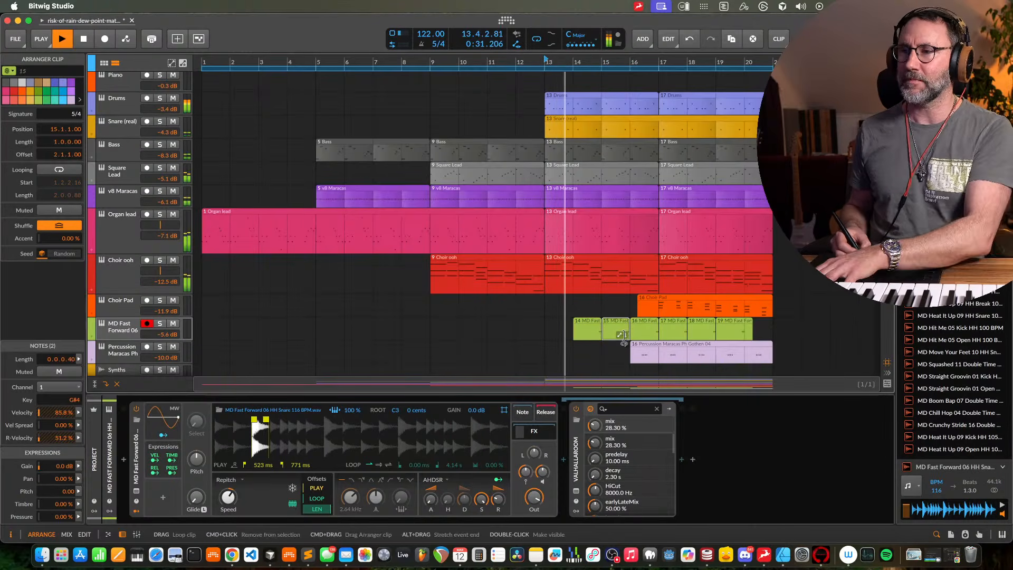
pyautogui.press('Delete')
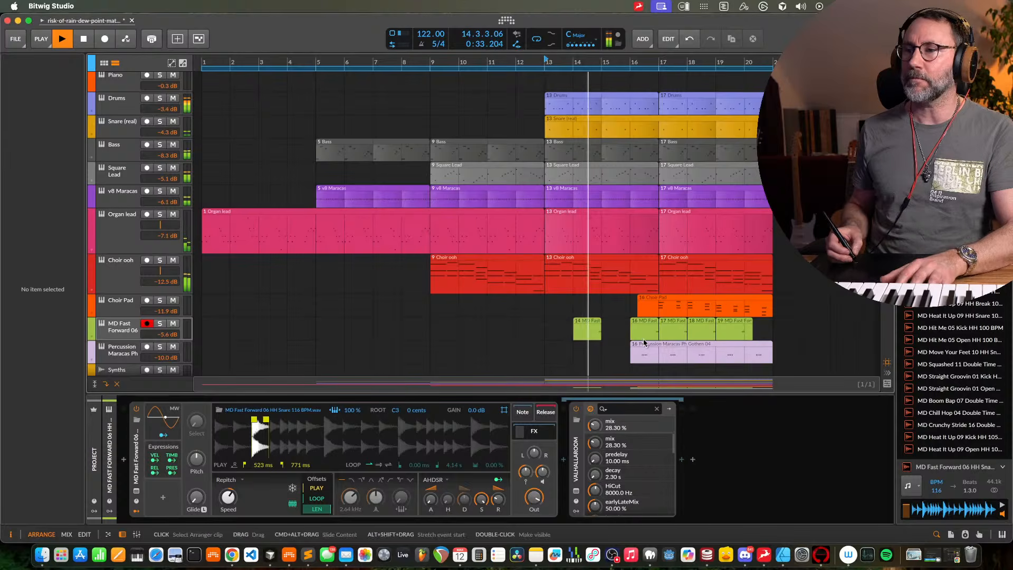
# Set the predelay of the MD Fast Forward track's ValhallaRoom reverb to 15.70 ms during playback
pyautogui.click(128, 331)
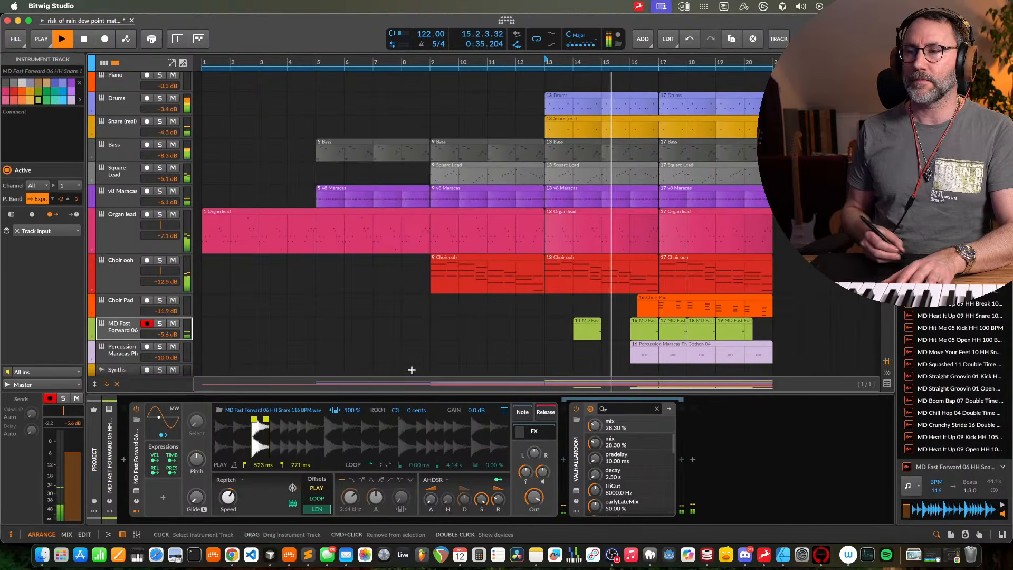
pyautogui.click(576, 490)
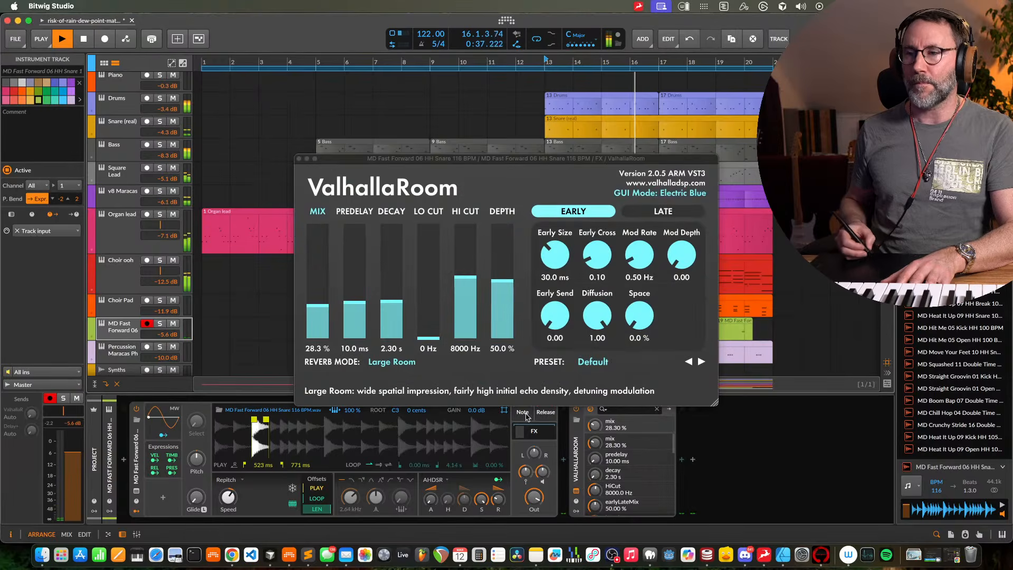
pyautogui.moveTo(362, 305); pyautogui.dragTo(362, 300)
pyautogui.click(299, 158)
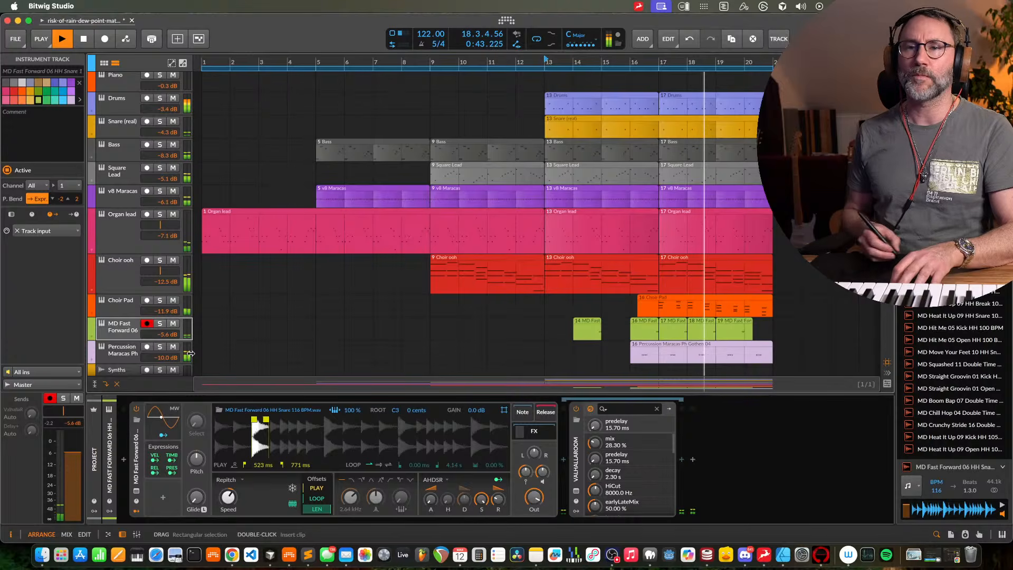
# Rename the MD Fast Forward track as Perc Fill
pyautogui.doubleClick(120, 327)
pyautogui.write('Per')
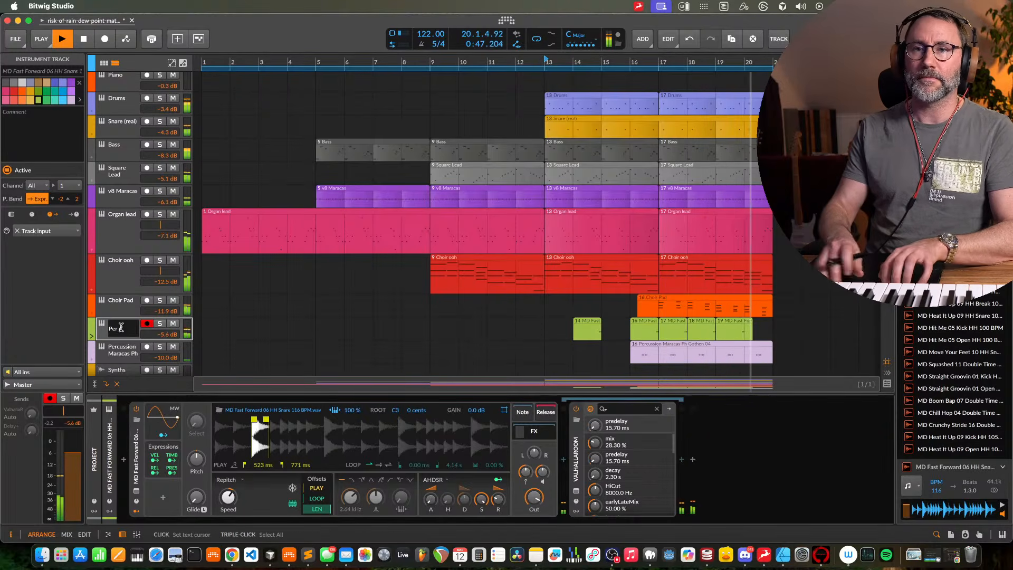
pyautogui.write('c Fill')
pyautogui.press('Return')
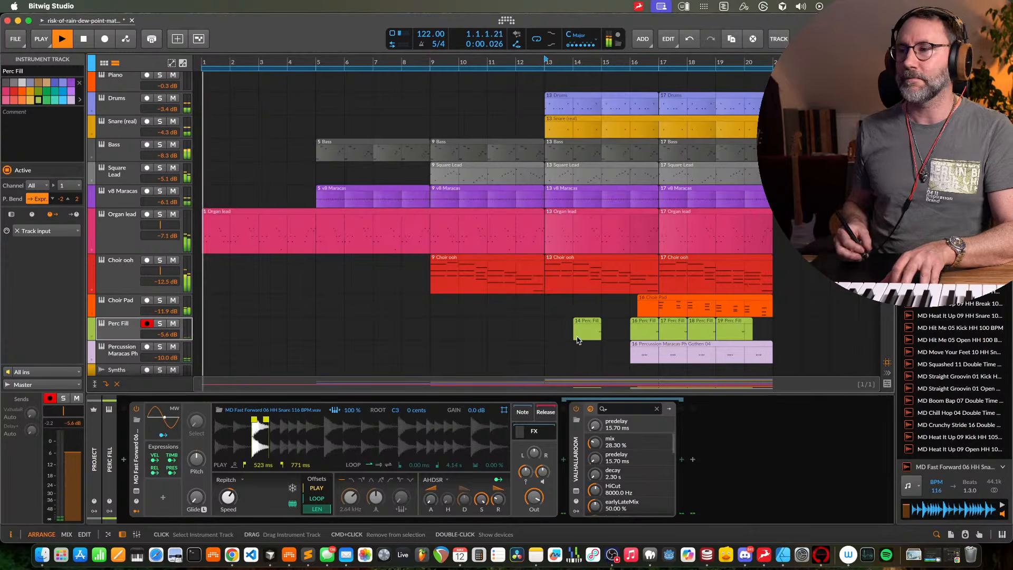
# Copy a Perc Fill clip to bar 20 and play the arrangement briefly from bar 1
pyautogui.press('space')
pyautogui.moveTo(673, 330); pyautogui.dragTo(763, 332)
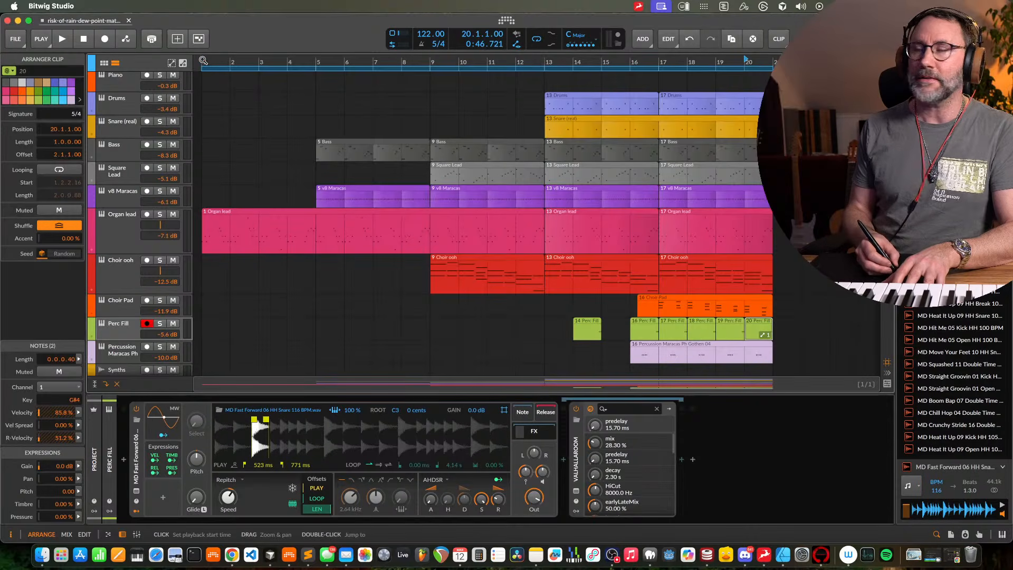
pyautogui.press('space')
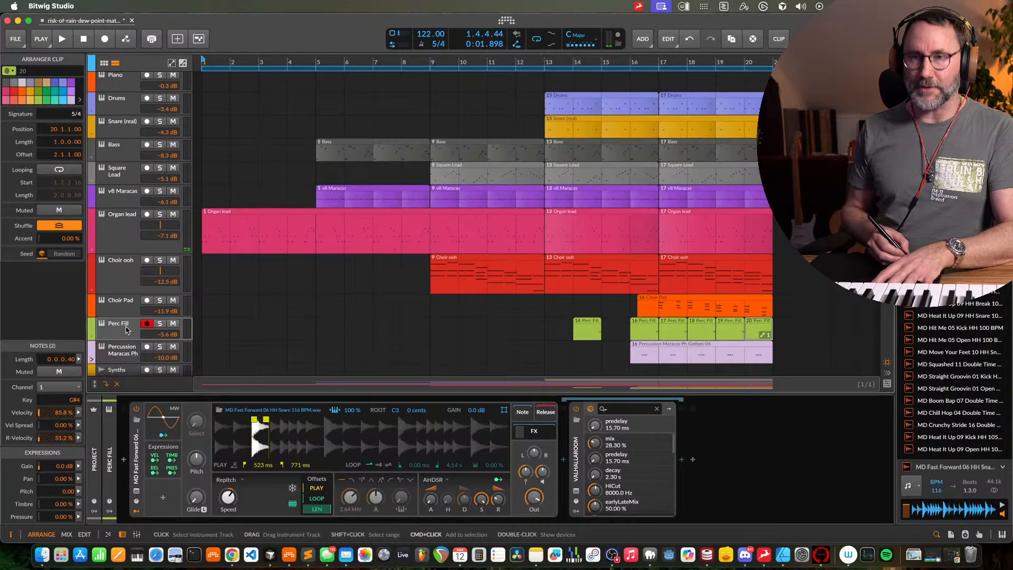
# Add an instrument track below Perc Fill and load Omnisphere on it
pyautogui.press('super+t')
pyautogui.scroll(-5, 226, 317)
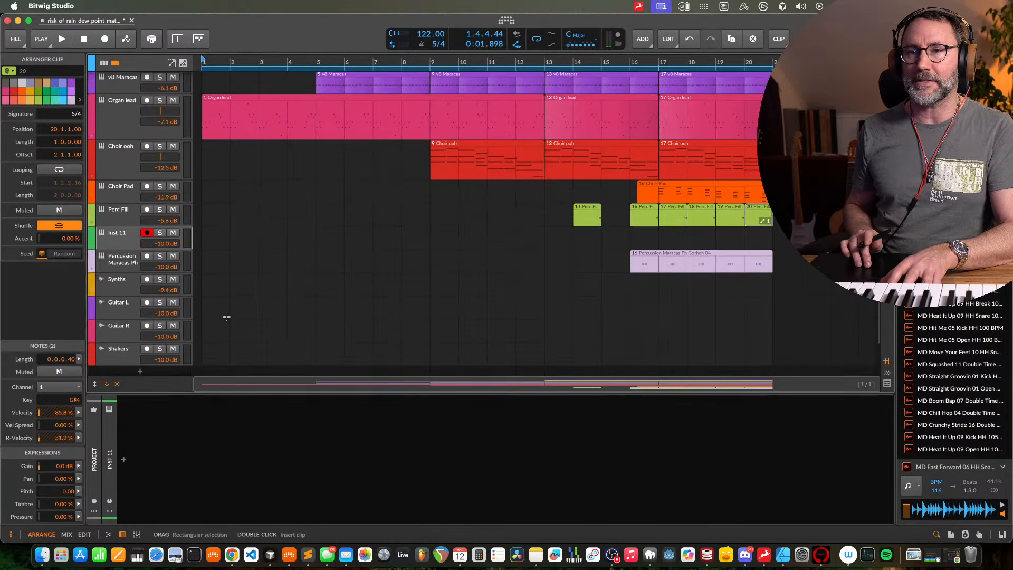
pyautogui.click(123, 458)
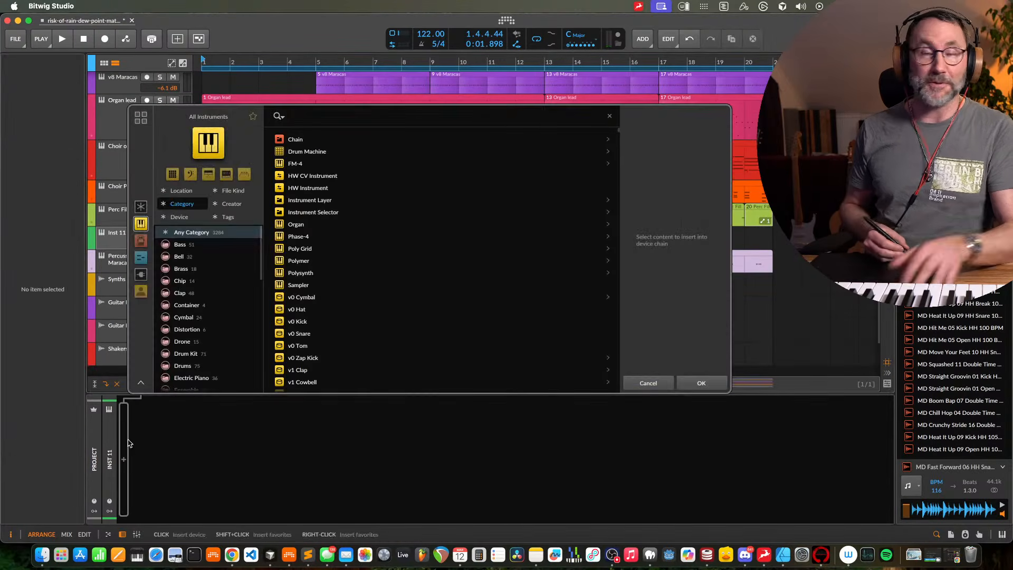
pyautogui.write('omnisp')
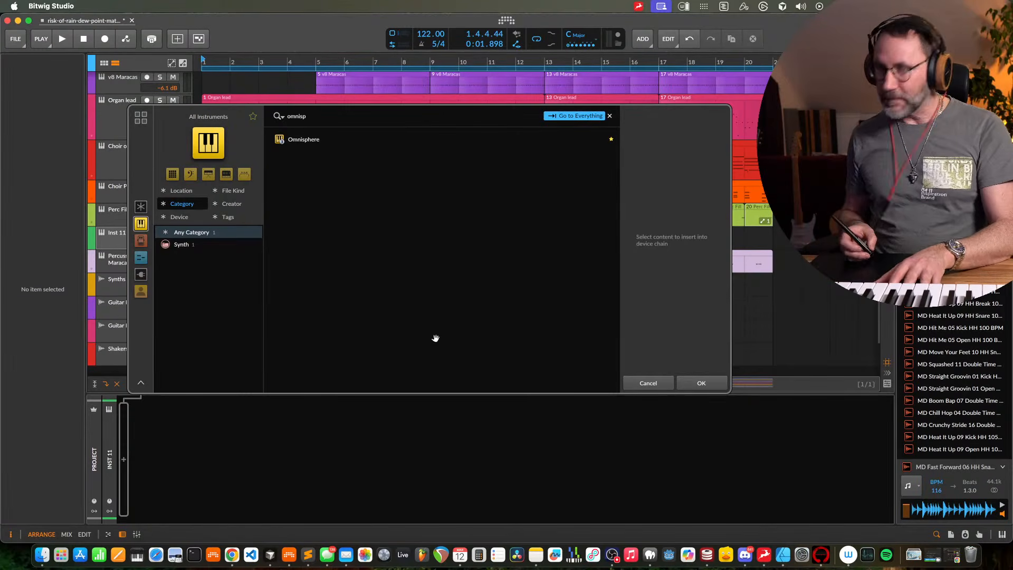
pyautogui.click(312, 139)
pyautogui.click(709, 387)
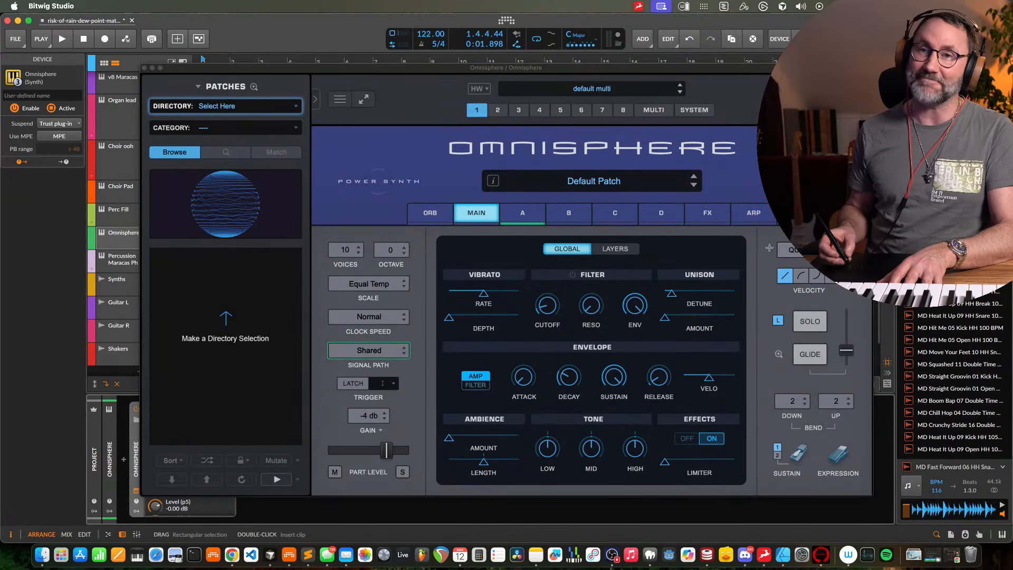
# Switch to Chrome to check the Dew Point reference track, and return to the Omnisphere window in Bitwig
pyautogui.click(232, 555)
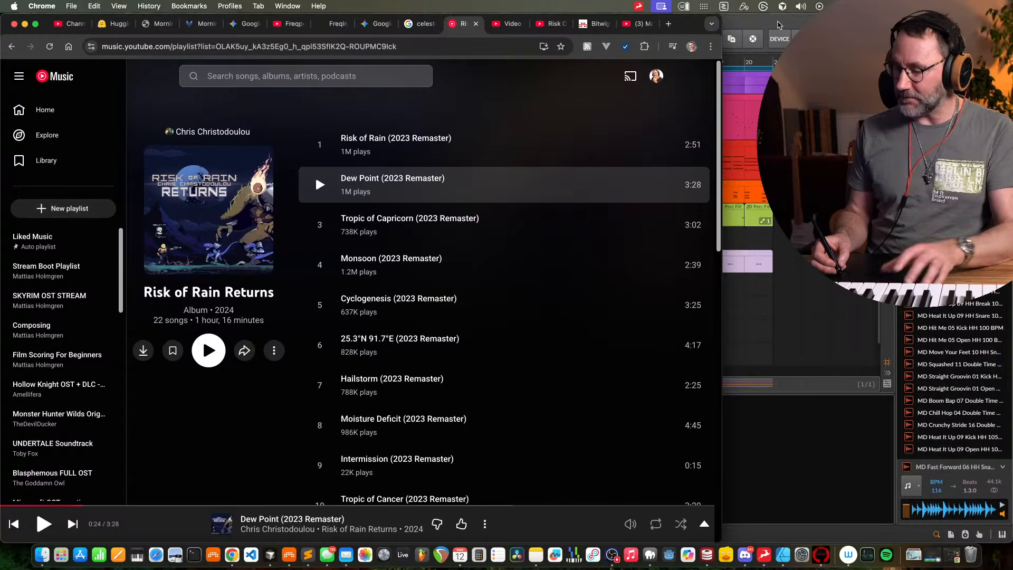
pyautogui.click(778, 25)
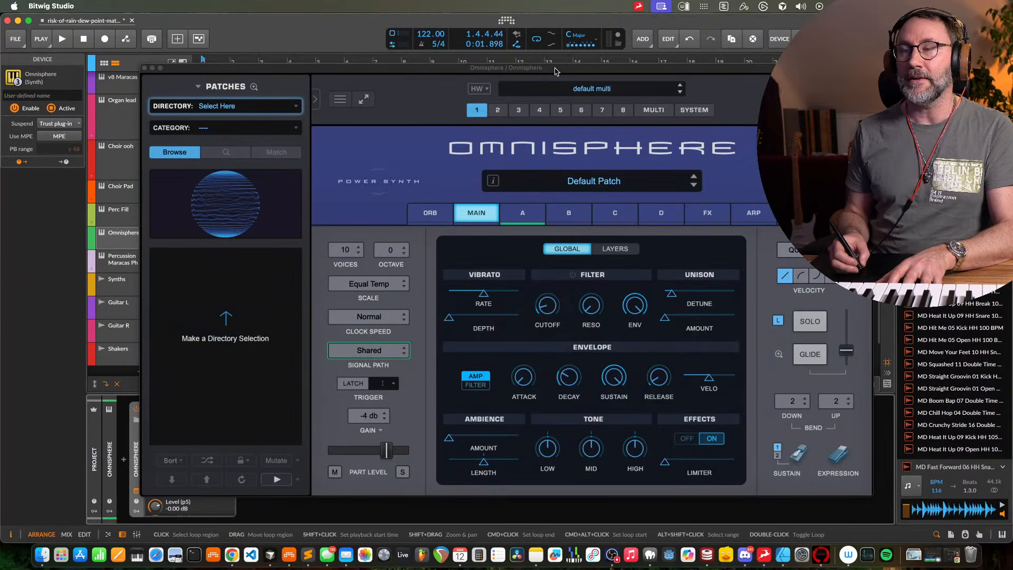
pyautogui.moveTo(552, 67); pyautogui.dragTo(503, 31)
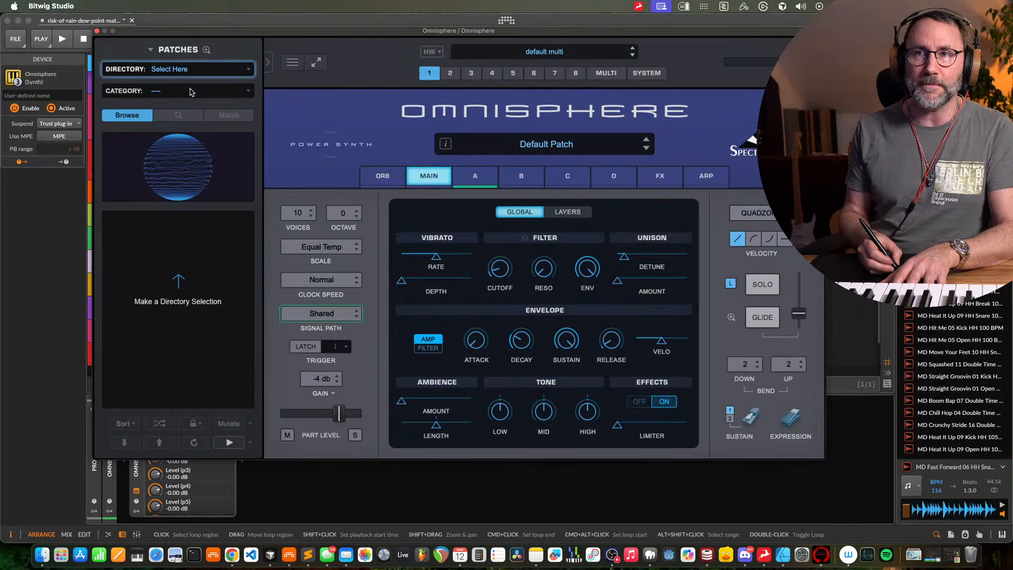
# Filter Omnisphere's patches to the Scoring Electronic directory and Textures category, and load the Blasphimatour patch
pyautogui.click(211, 70)
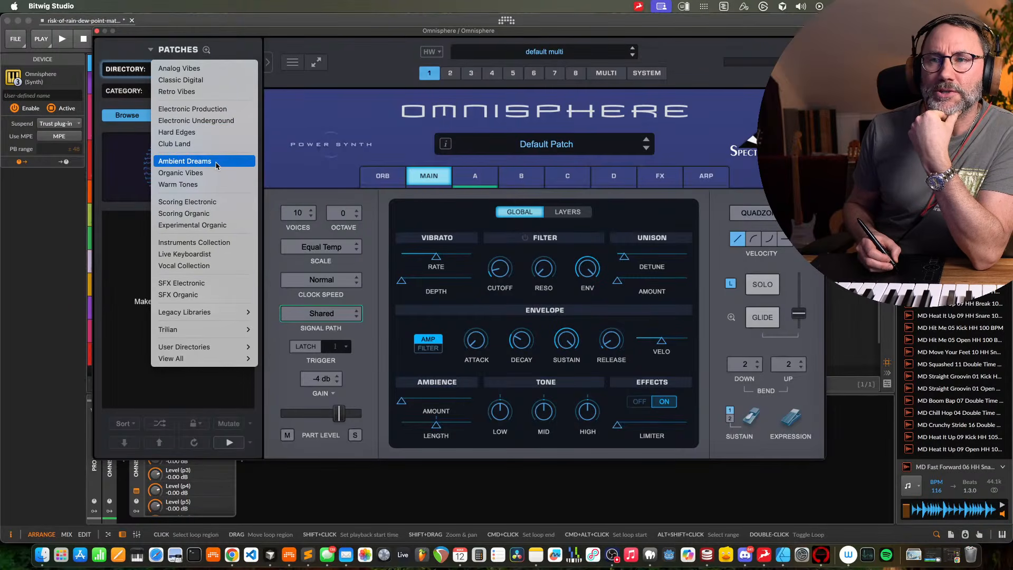
pyautogui.click(214, 201)
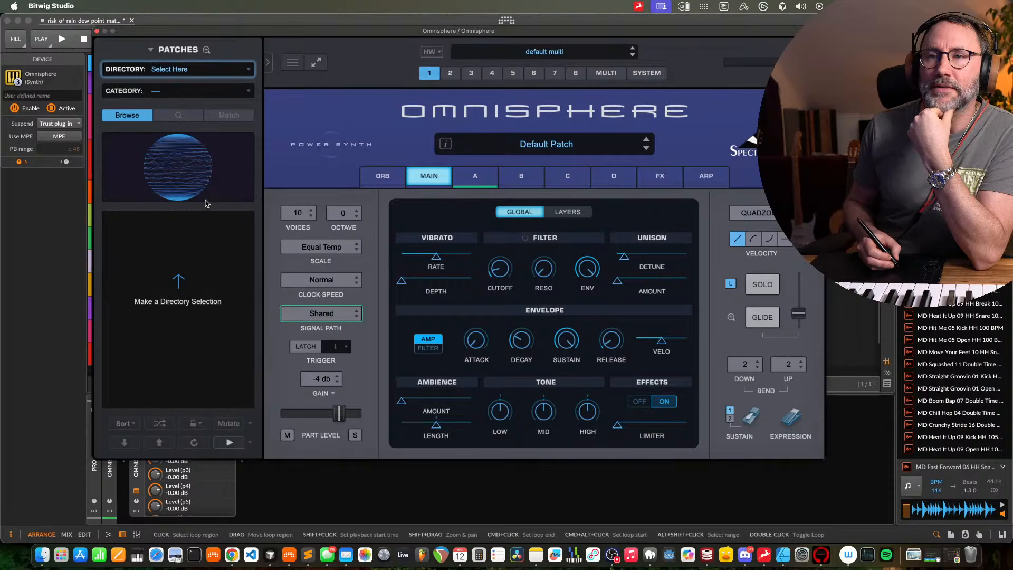
pyautogui.click(227, 92)
pyautogui.moveTo(219, 254)
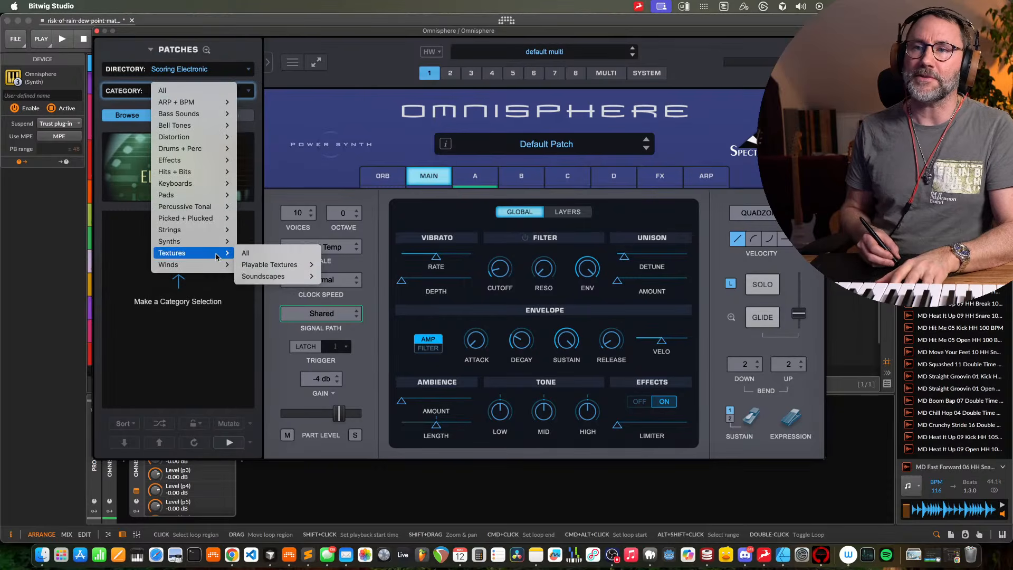
pyautogui.click(278, 255)
pyautogui.click(179, 241)
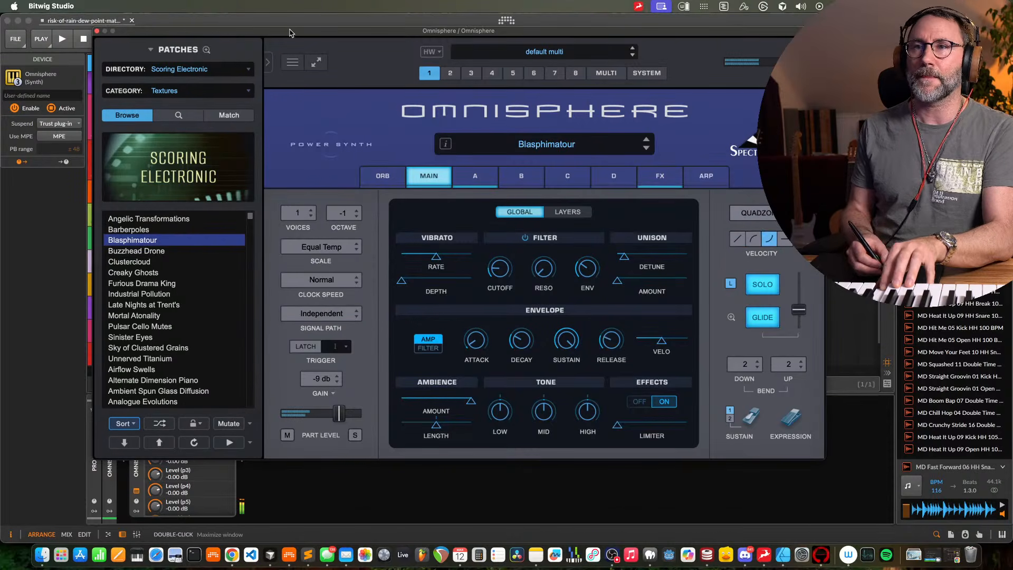
# Set the Omnisphere track's volume to -7.4 dB
pyautogui.moveTo(269, 31); pyautogui.dragTo(473, 52)
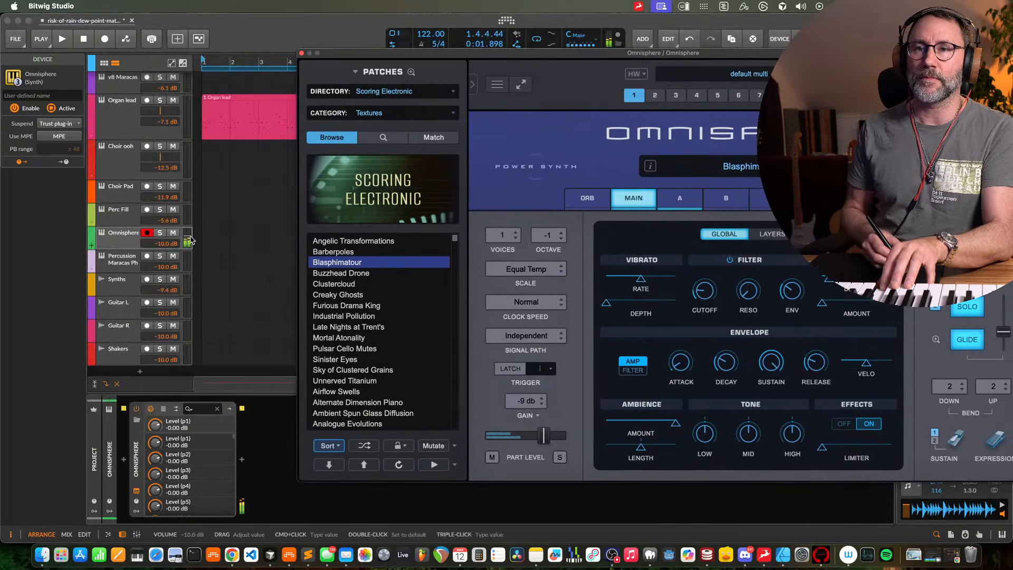
pyautogui.moveTo(168, 243); pyautogui.dragTo(168, 232)
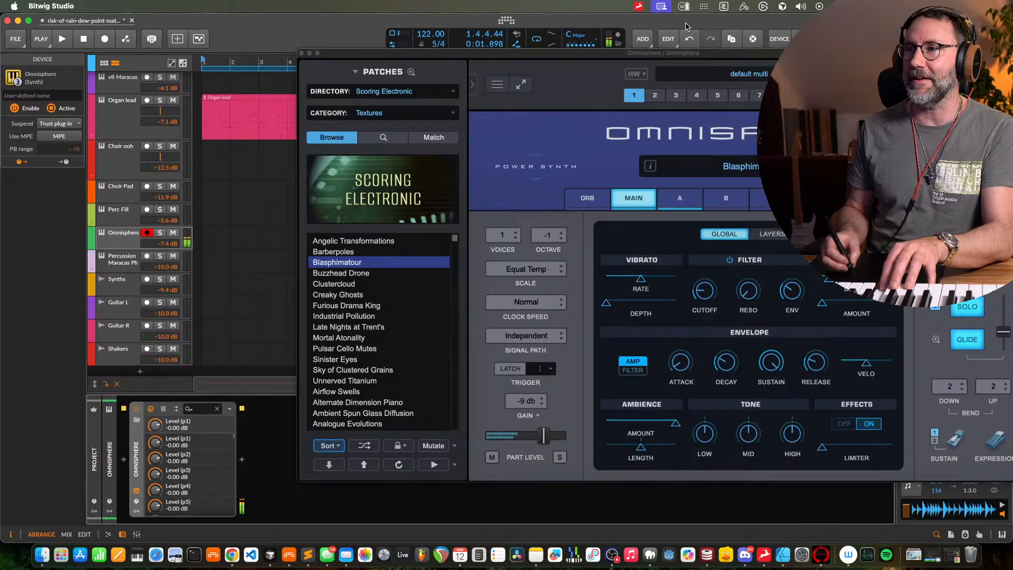
pyautogui.moveTo(678, 55); pyautogui.dragTo(544, 30)
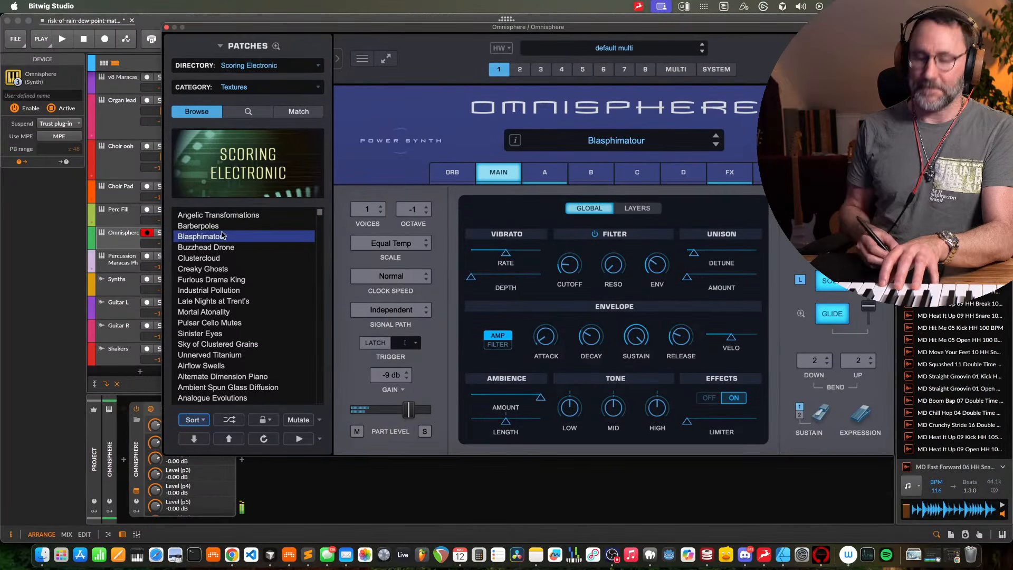
# Audition the patches Clustercloud, Blasphimatour, Angelic Transformations, Barberpoles, Furious Drama King and Industrial Pollution, and load Late Nights at Trent's
pyautogui.click(237, 256)
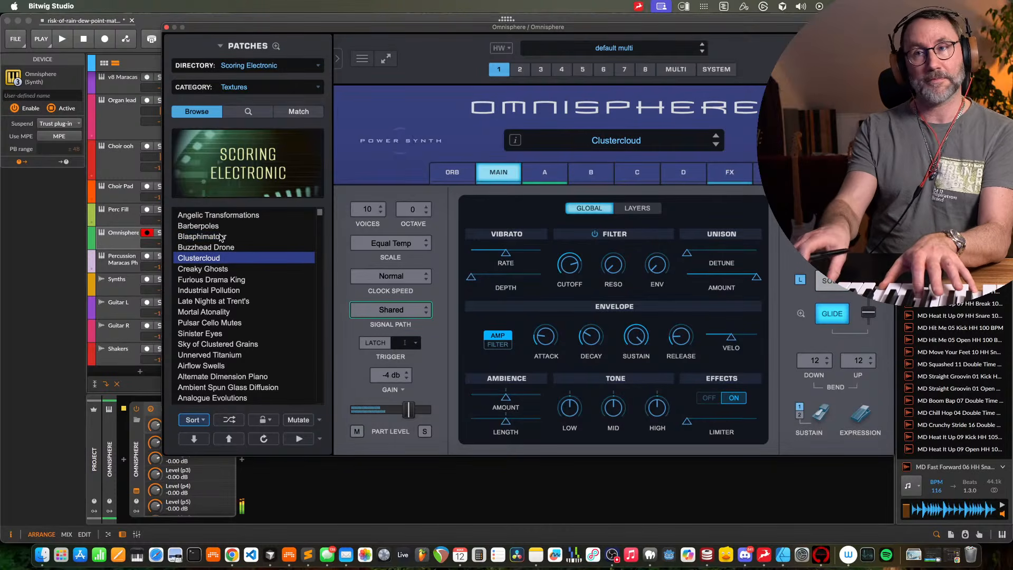
pyautogui.click(203, 236)
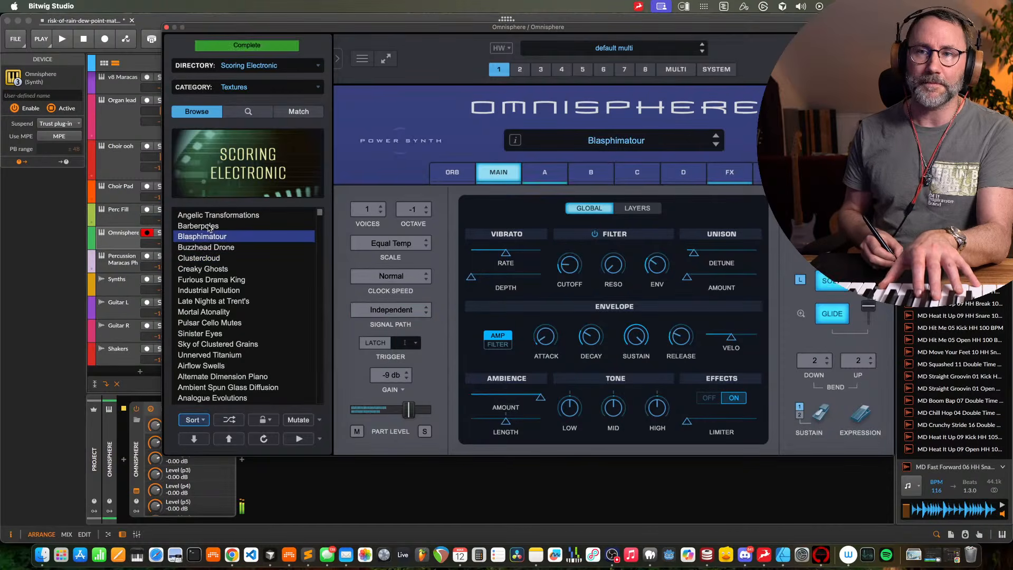
pyautogui.click(214, 223)
pyautogui.click(214, 217)
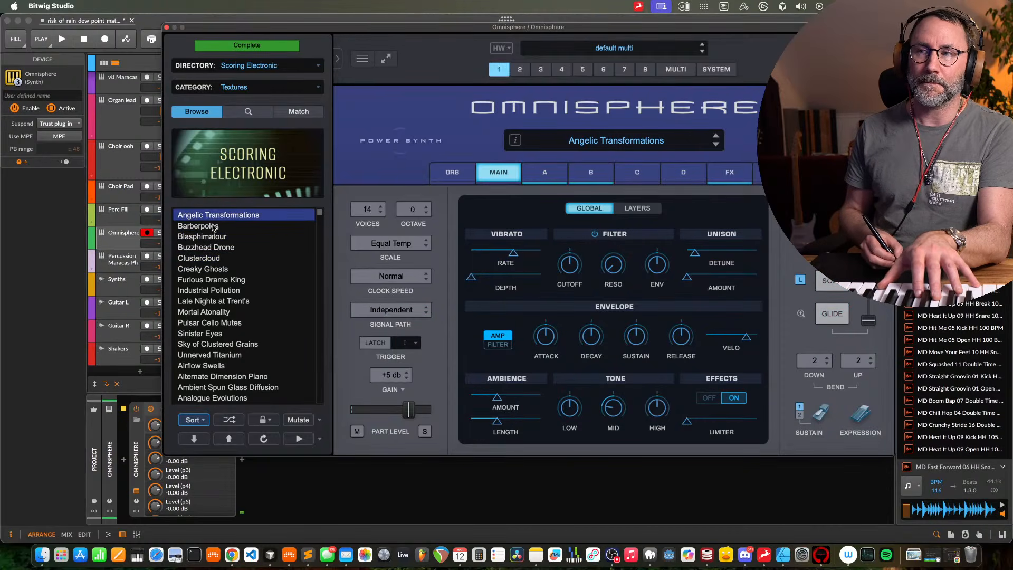
pyautogui.click(213, 227)
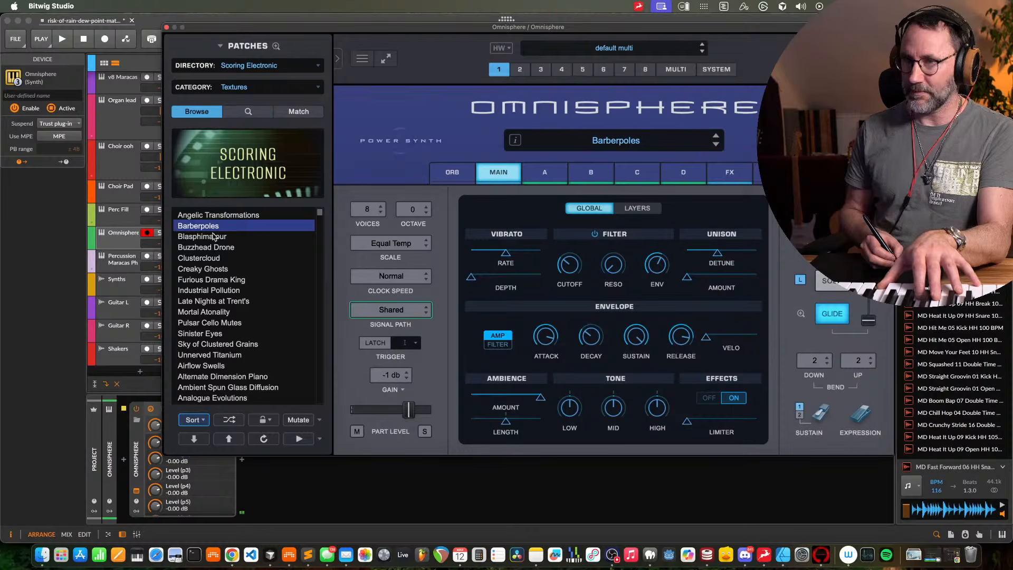
pyautogui.click(225, 275)
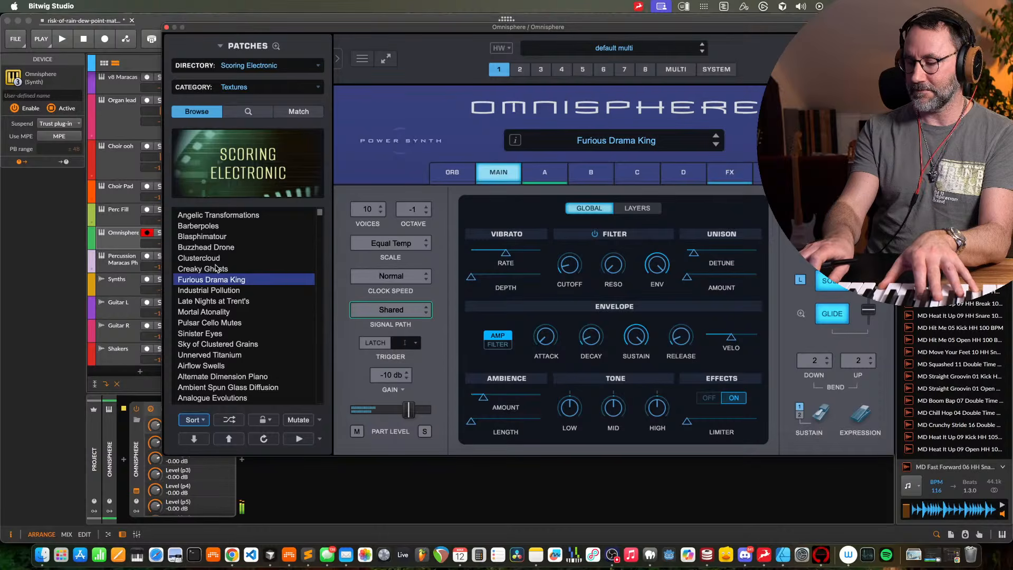
pyautogui.click(235, 291)
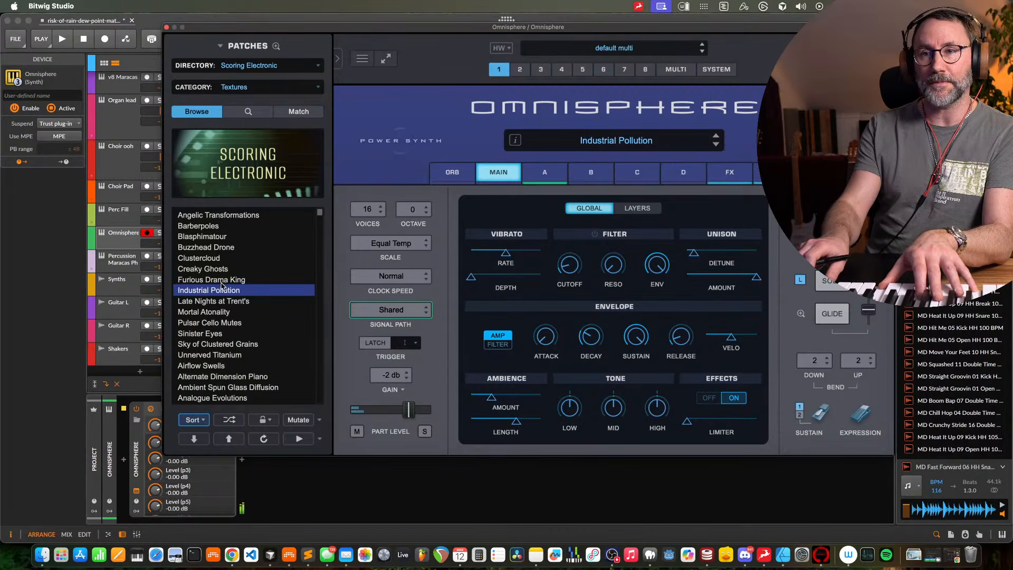
pyautogui.click(242, 301)
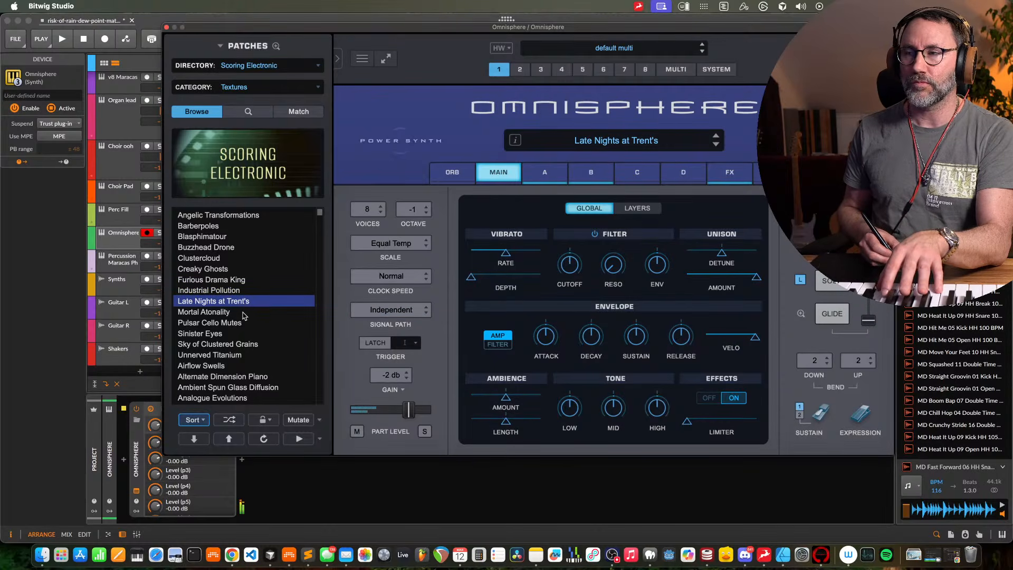
# Audition Omnisphere's Mortal Atonality patch and close the plugin window
pyautogui.click(242, 312)
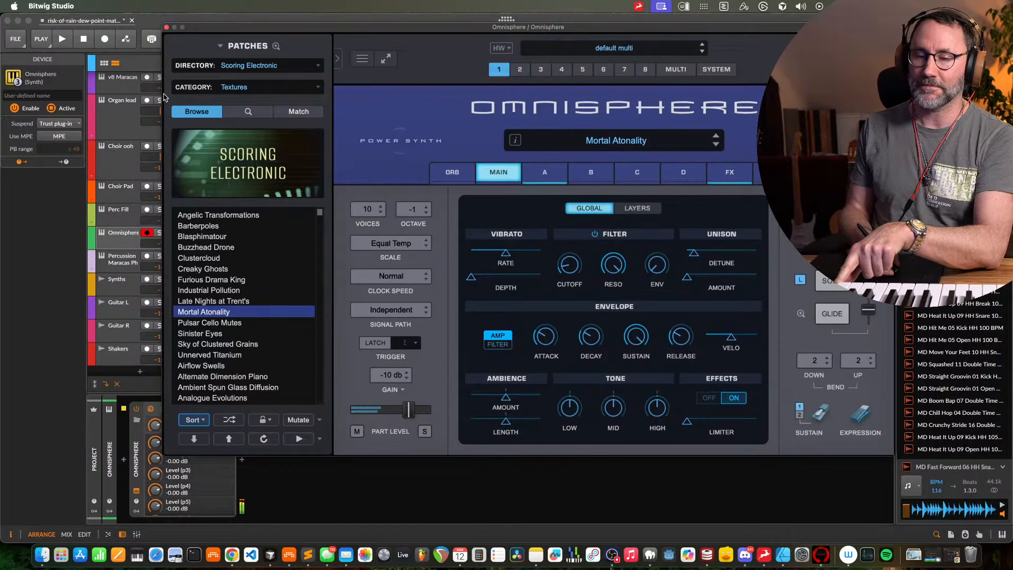
pyautogui.moveTo(286, 26); pyautogui.dragTo(412, 31)
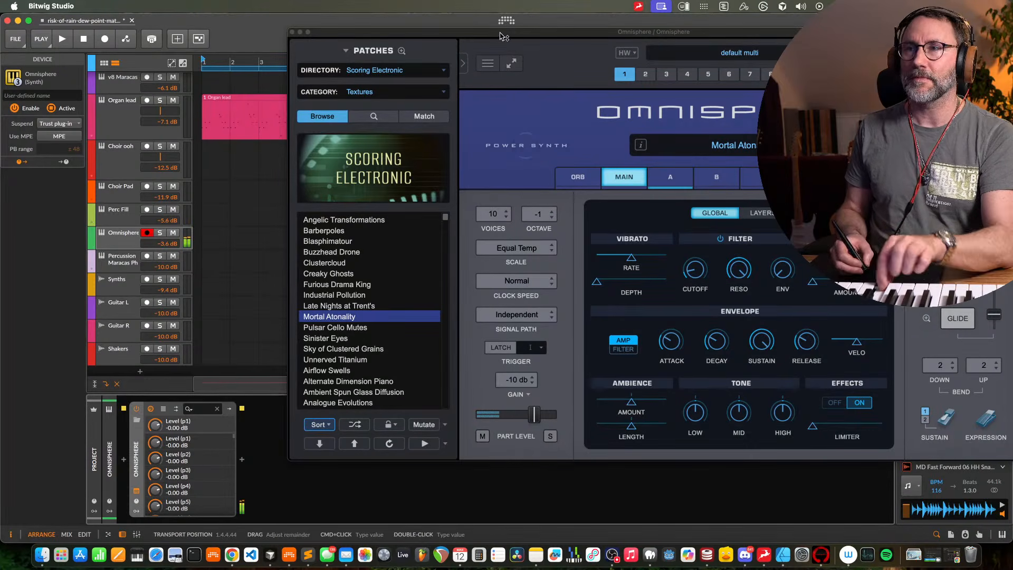
pyautogui.moveTo(317, 31); pyautogui.dragTo(396, 41)
pyautogui.click(371, 40)
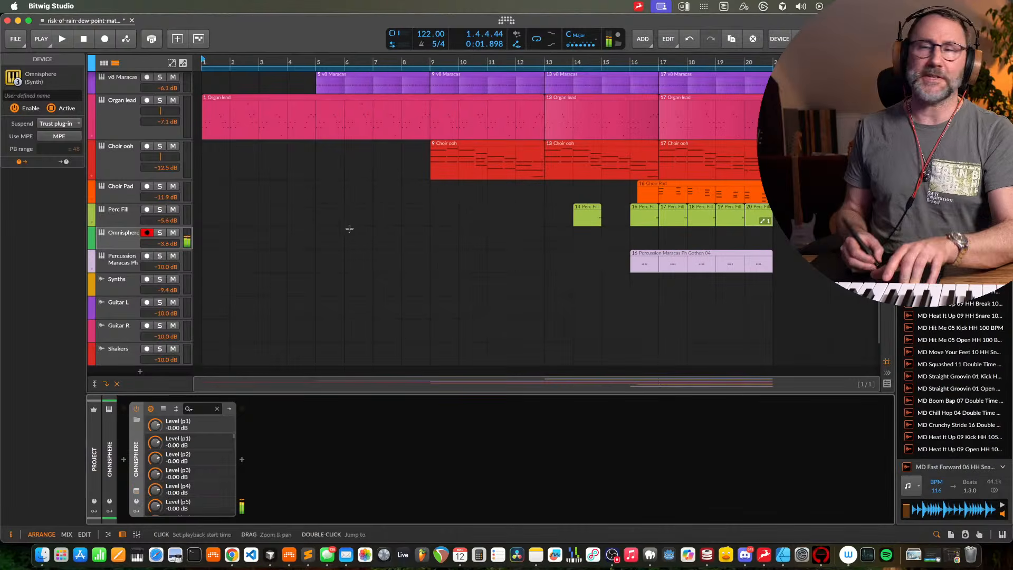
# Play back the arrangement's opening bars from bar 1 and stop playback
pyautogui.scroll(5, 335, 265)
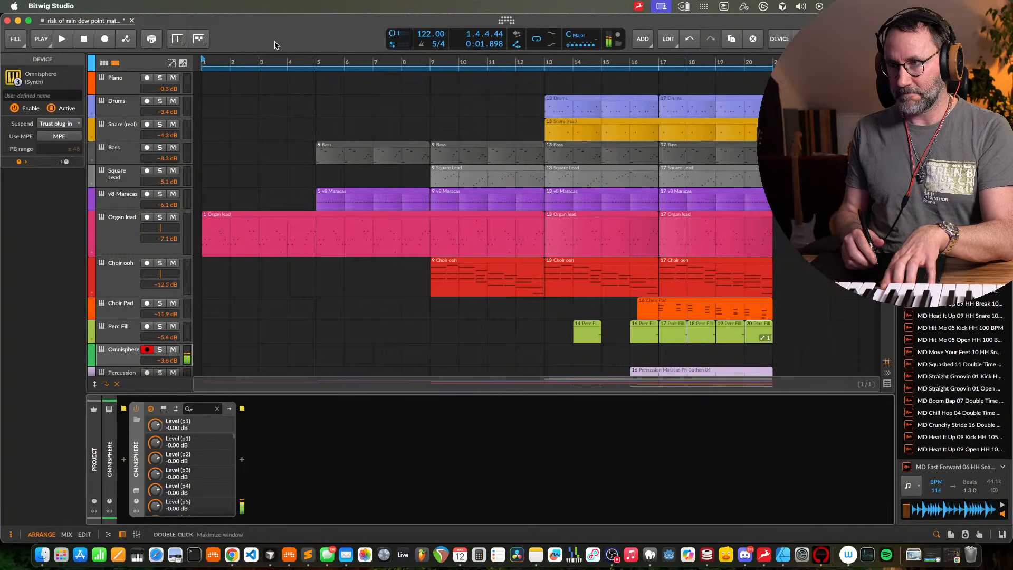
pyautogui.press('space')
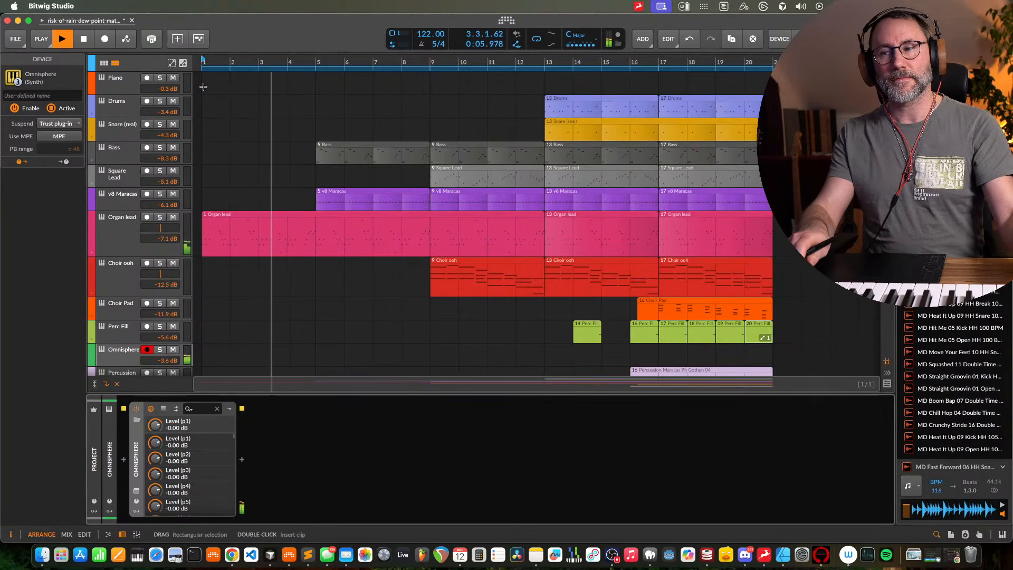
pyautogui.press('space')
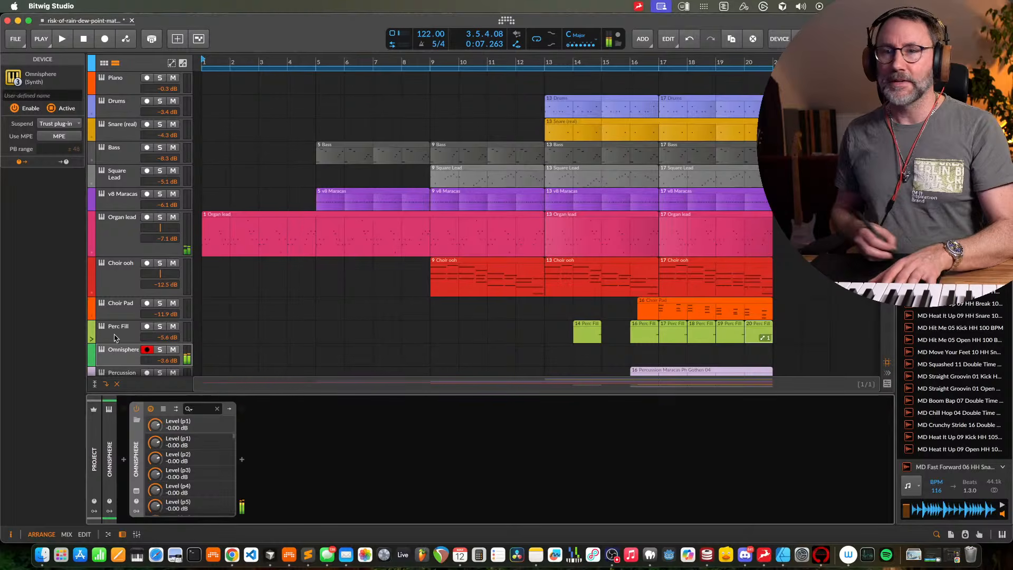
# Reopen Omnisphere and audition the patches Sinister Eyes, Sky of Clustered Grains, Unnerved Titanium and Airflow Swells
pyautogui.click(127, 355)
pyautogui.click(136, 490)
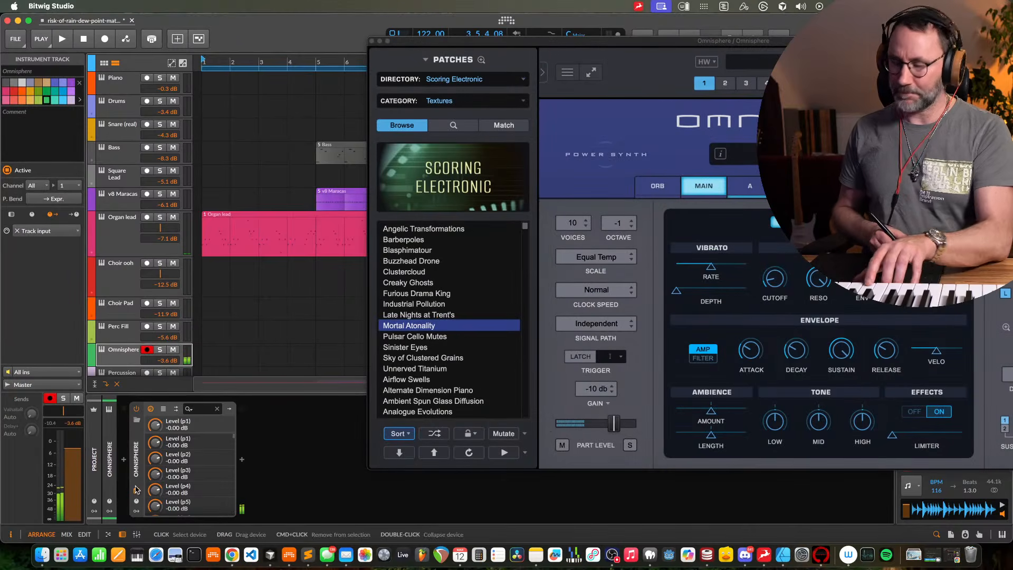
pyautogui.click(405, 346)
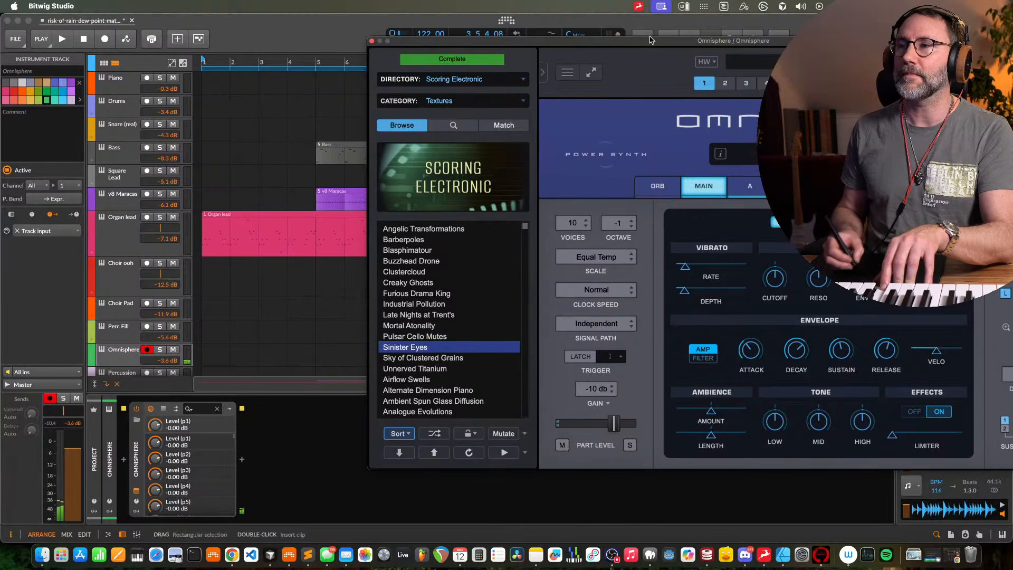
pyautogui.moveTo(650, 39); pyautogui.dragTo(414, 17)
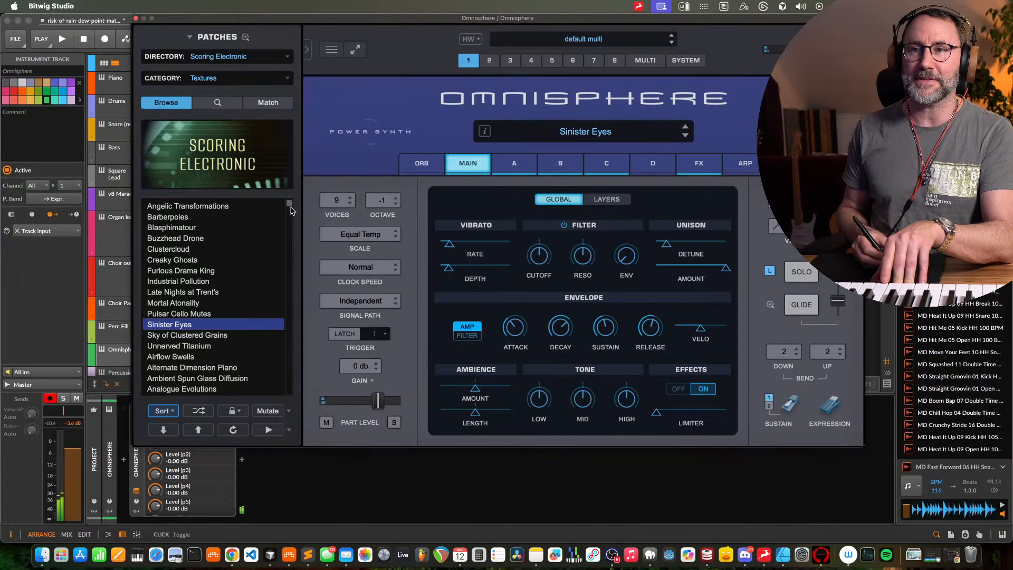
pyautogui.click(223, 338)
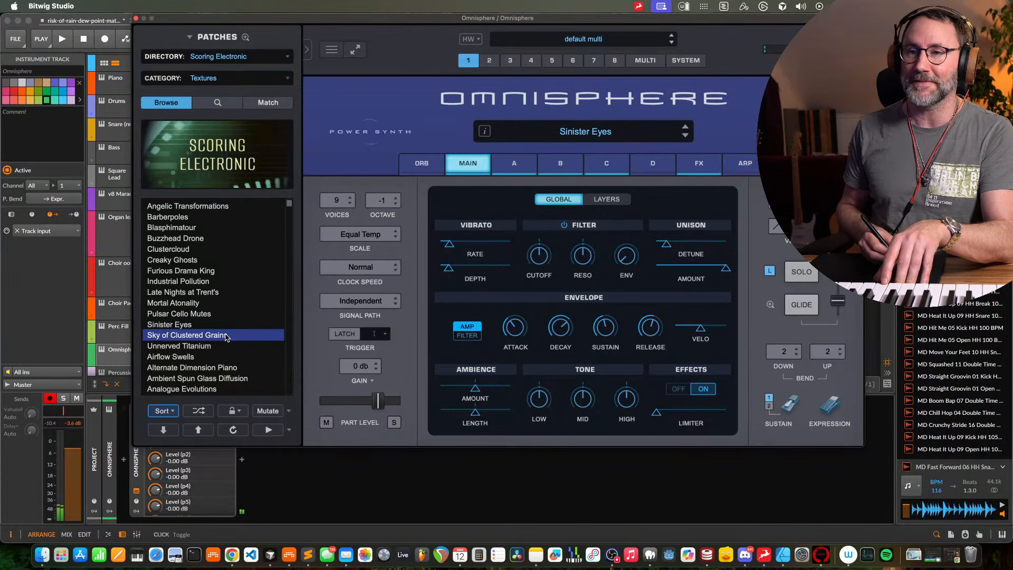
pyautogui.click(217, 348)
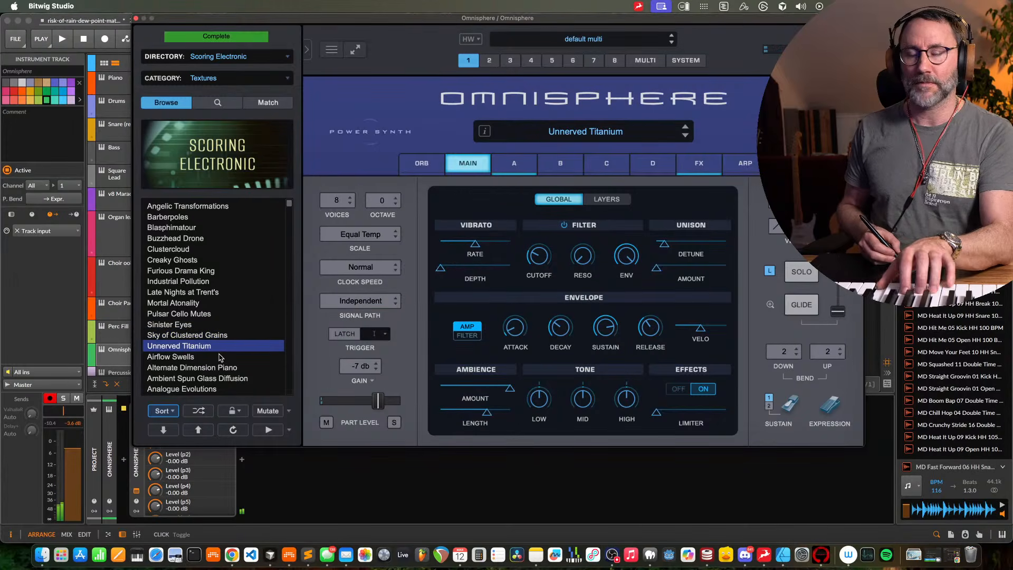
pyautogui.click(224, 357)
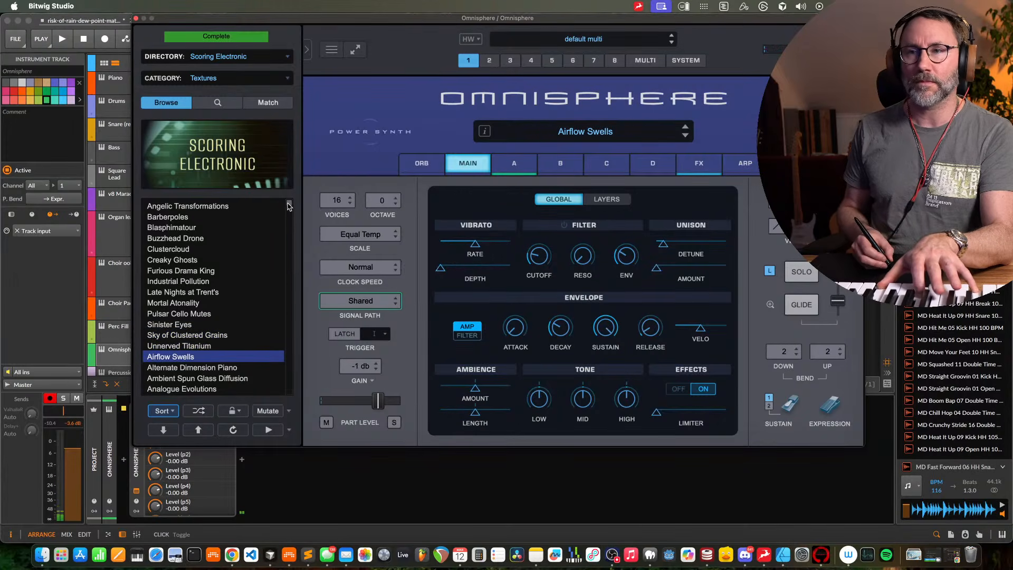
# Audition the patches Ambient Spun Glass Diffusion, Angels Exhale and B1 Bomber further down the Textures list
pyautogui.scroll(-3, 279, 232)
pyautogui.click(211, 291)
pyautogui.click(241, 314)
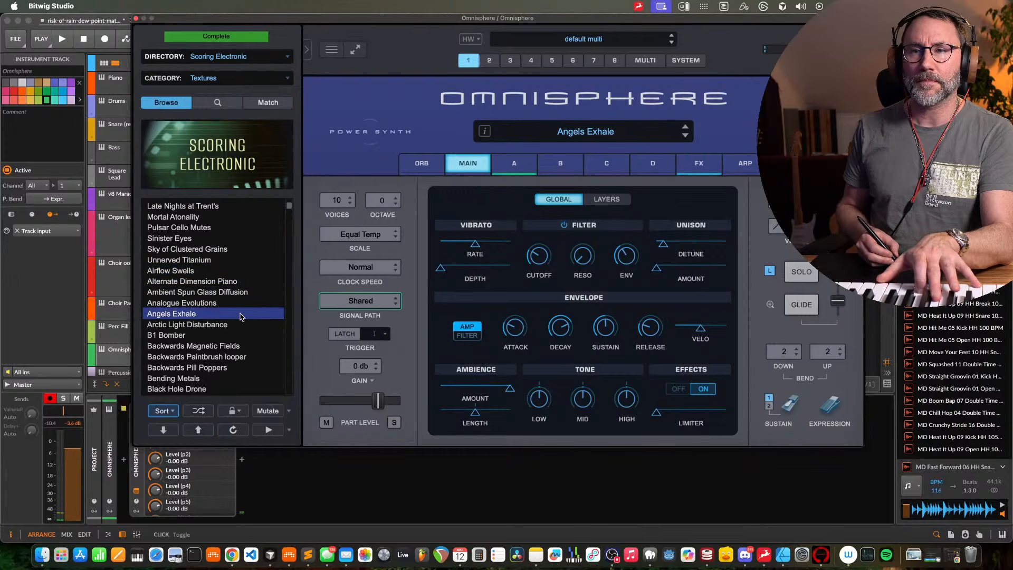
pyautogui.click(244, 336)
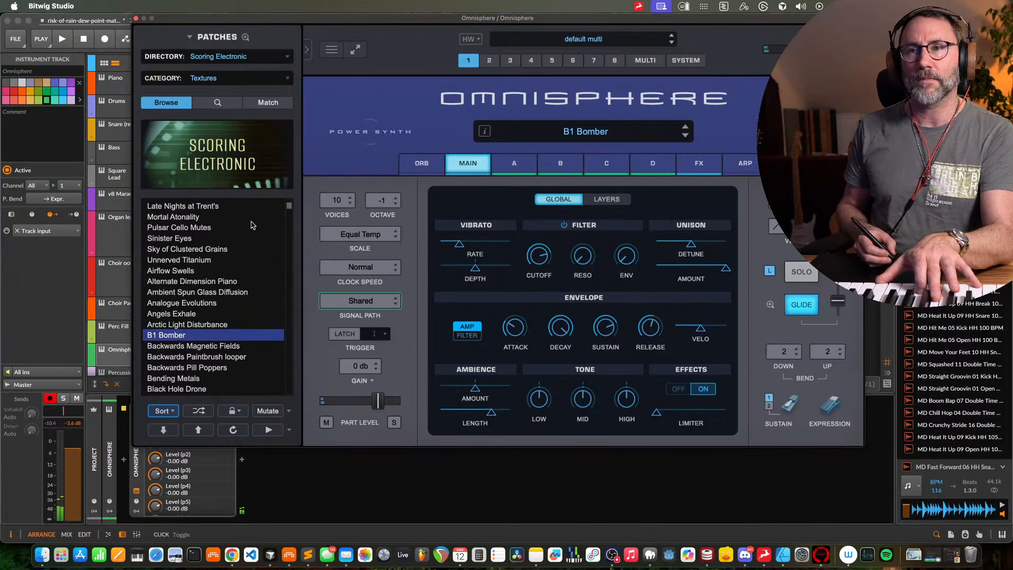
# Filter Omnisphere's patches to the Dreamscape category under Textures > Soundscapes, and load Lynchian Whispers
pyautogui.click(248, 78)
pyautogui.moveTo(268, 243)
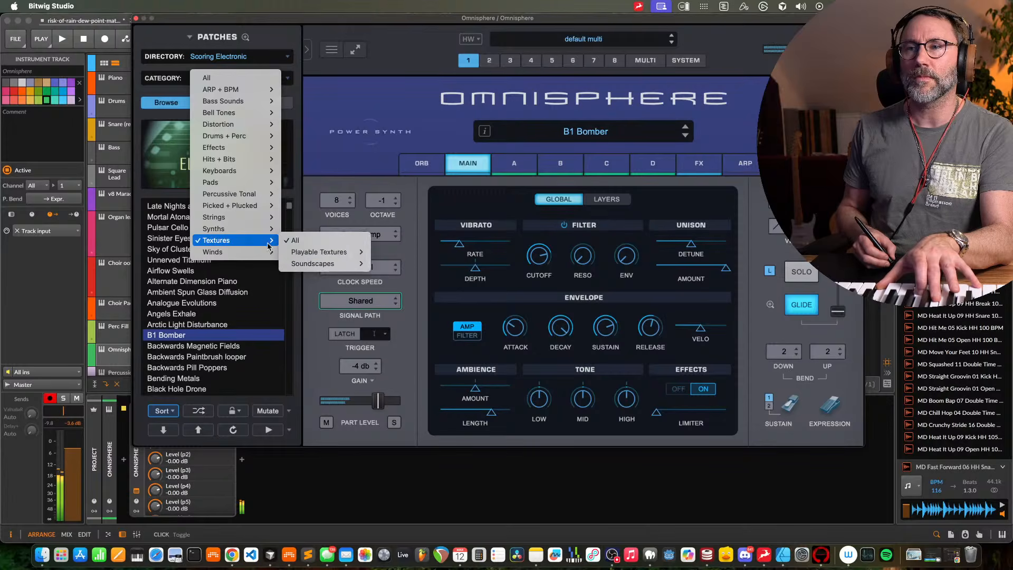
pyautogui.moveTo(330, 268)
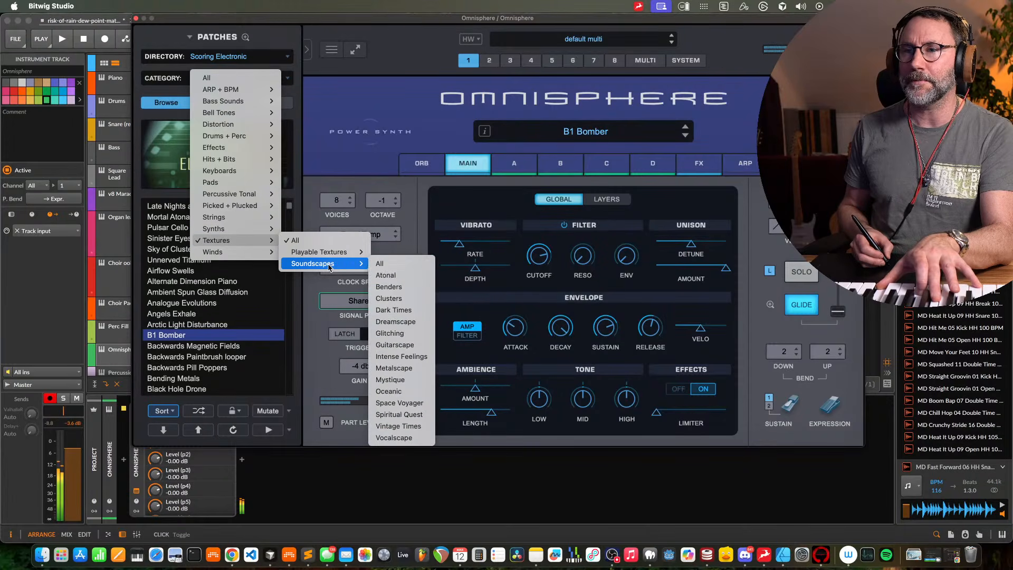
pyautogui.click(397, 322)
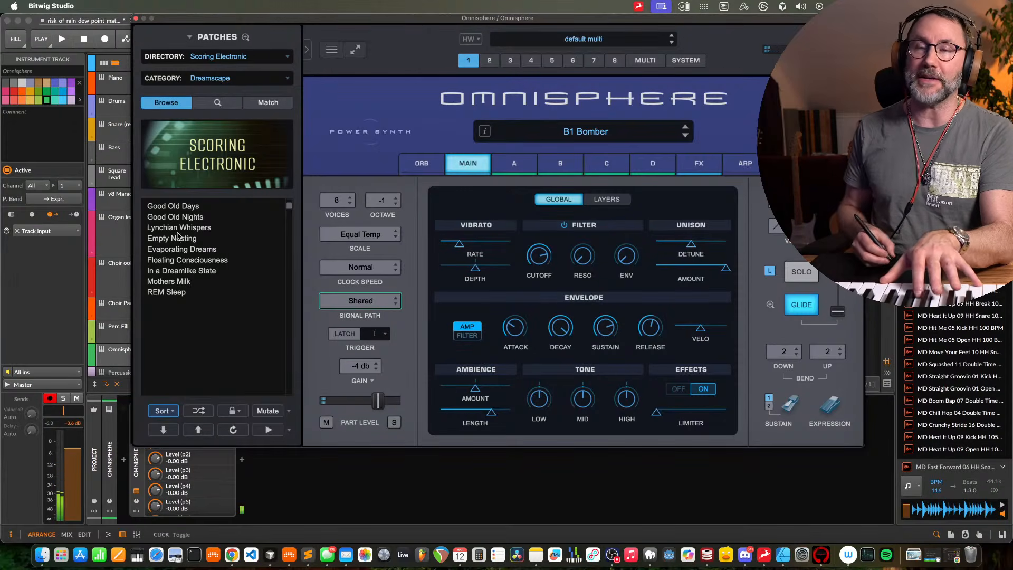
pyautogui.click(203, 228)
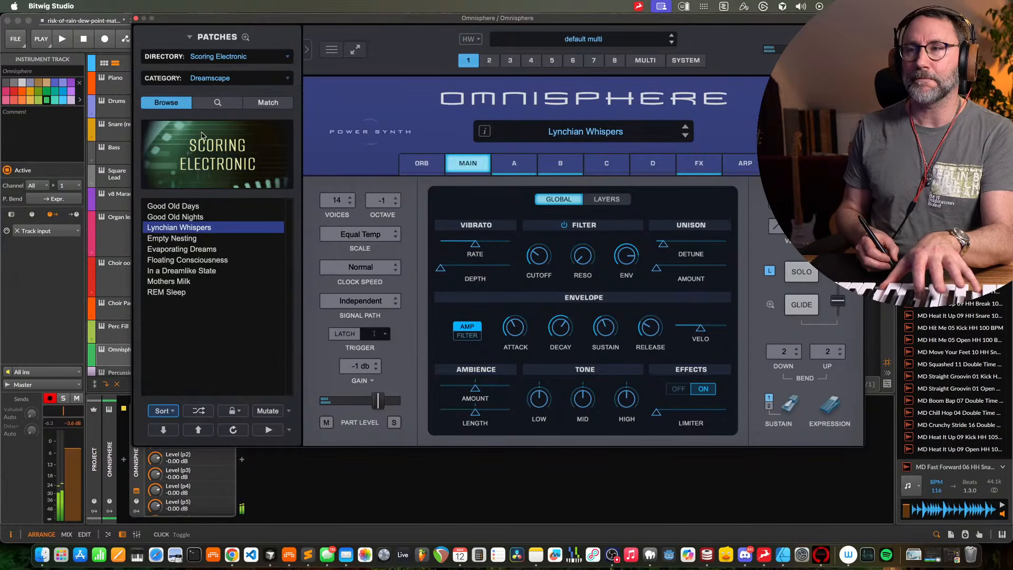
pyautogui.click(136, 18)
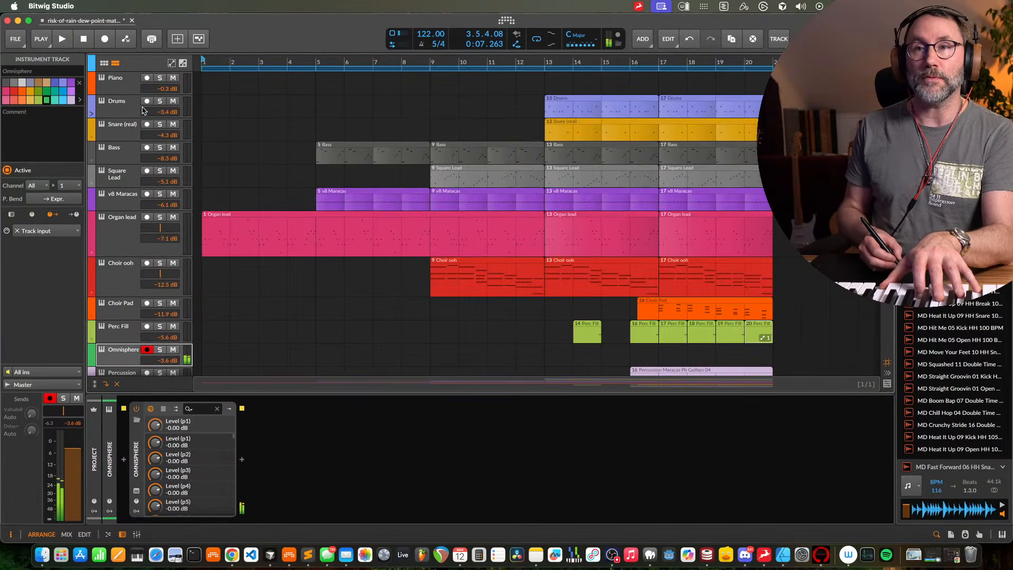
# Record-arm the Piano track and add the ValhallaRoom reverb after its Kontakt device
pyautogui.click(146, 78)
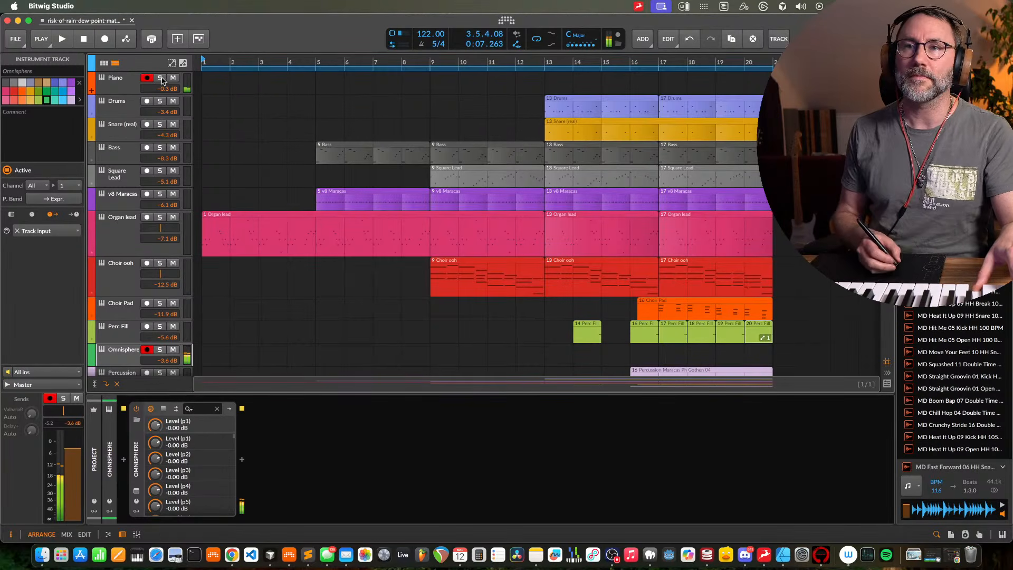
pyautogui.click(135, 86)
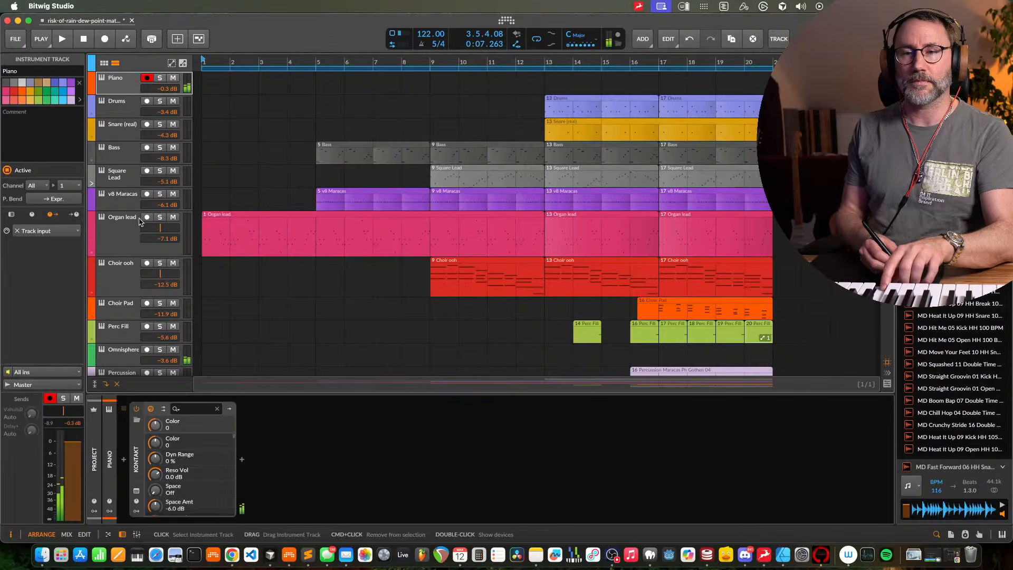
pyautogui.click(242, 459)
pyautogui.write('val')
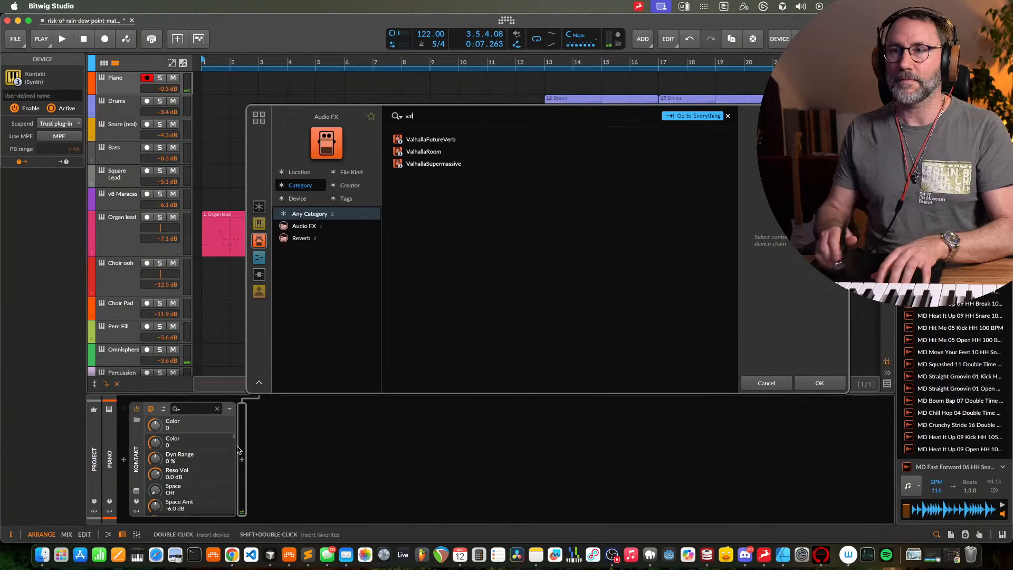
pyautogui.click(440, 151)
pyautogui.click(819, 383)
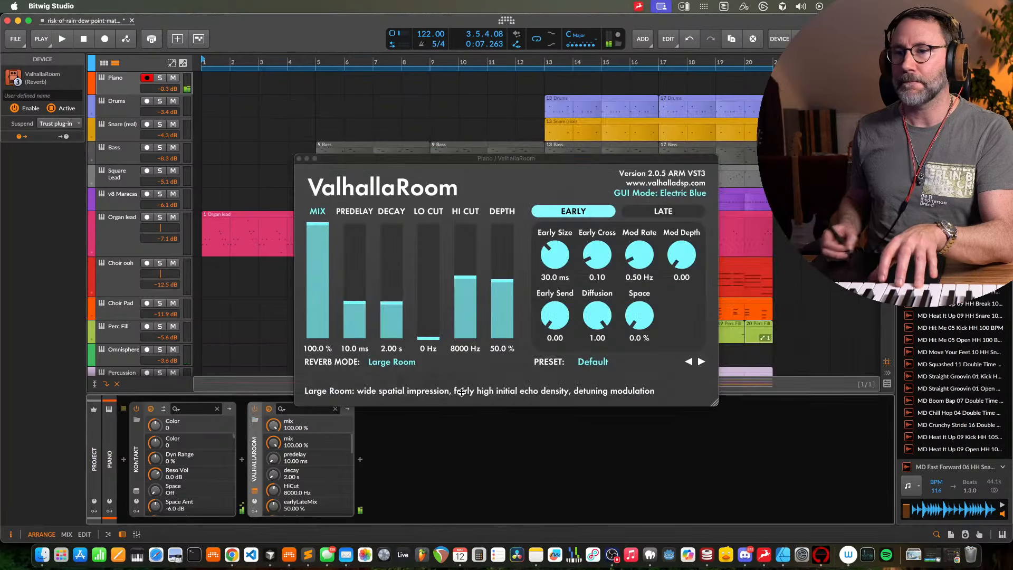
# Set the Piano's ValhallaRoom decay to 5.52 s and its mix to 51.2%
pyautogui.click(391, 289)
pyautogui.click(322, 279)
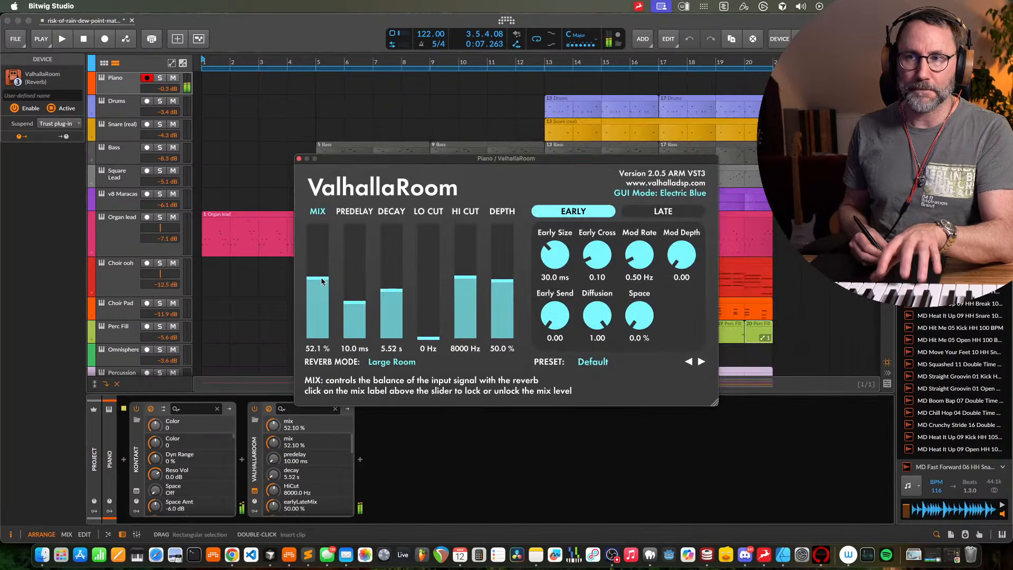
pyautogui.click(322, 280)
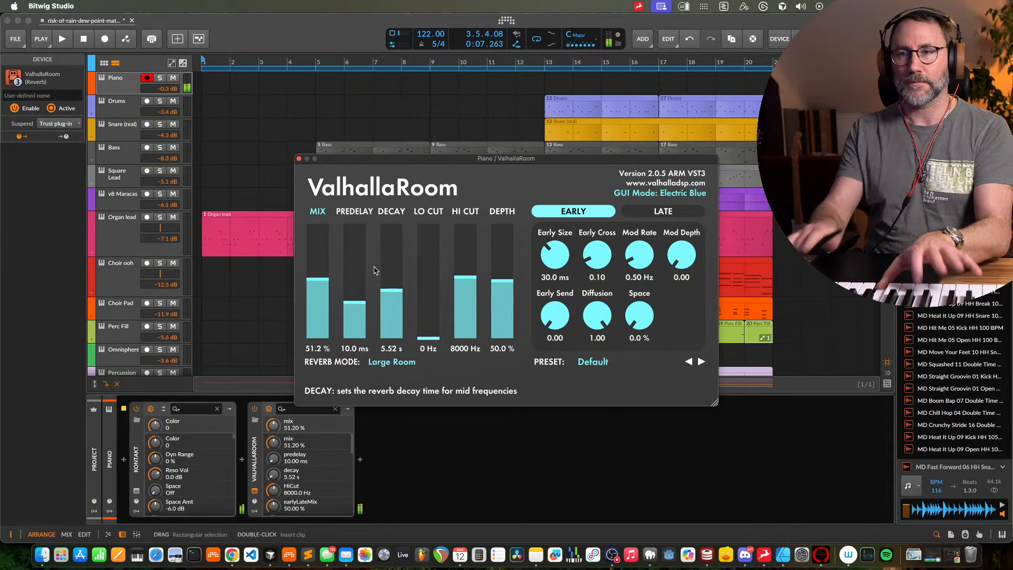
# Record-arm the Omnisphere track alongside Piano to play both together, and close the ValhallaRoom window
pyautogui.click(147, 349)
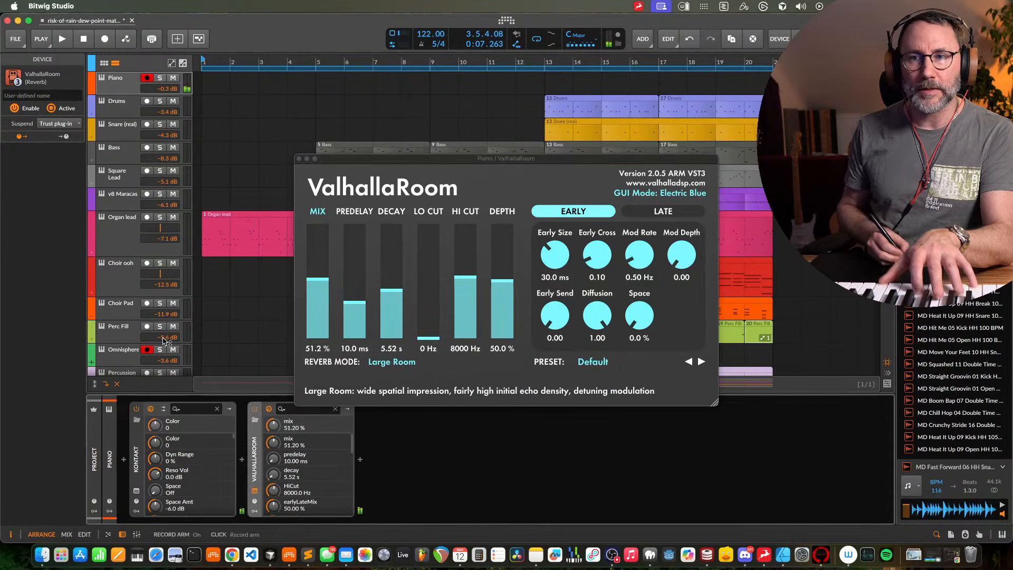
pyautogui.click(300, 159)
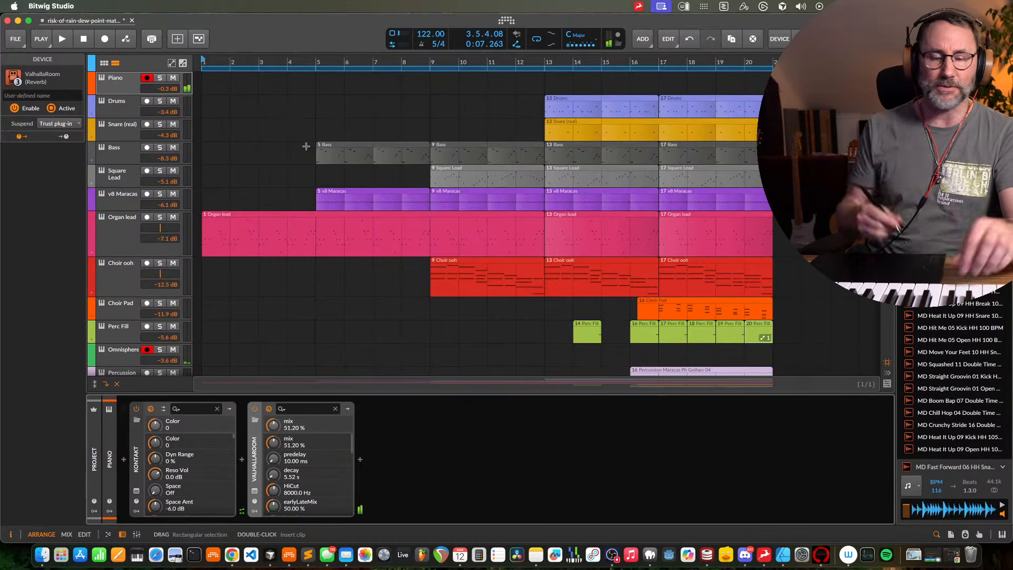
pyautogui.click(613, 562)
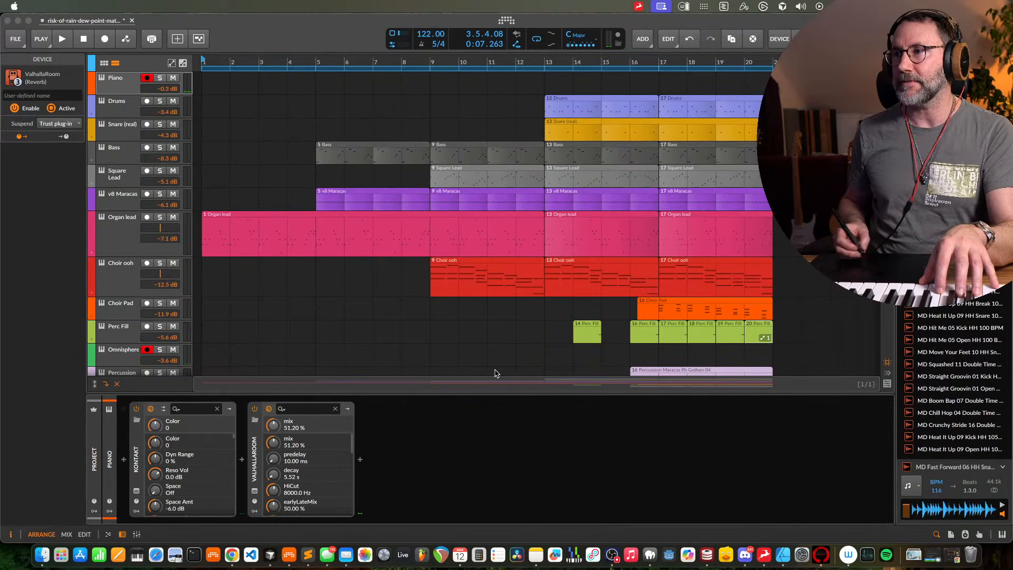
pyautogui.click(456, 355)
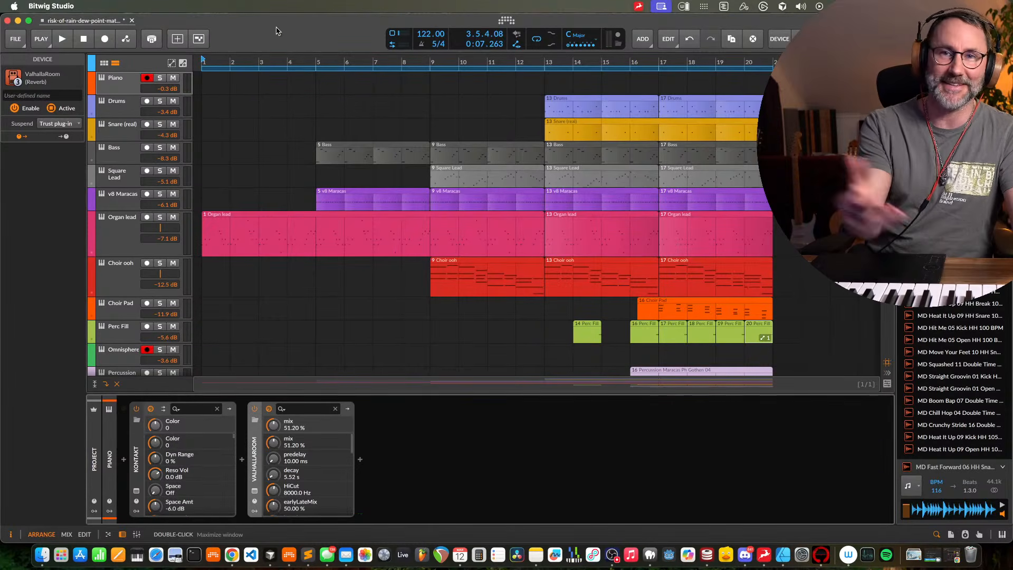
# Select the Omnisphere track and disarm the Piano track so only Omnisphere receives input
pyautogui.click(129, 359)
pyautogui.click(146, 79)
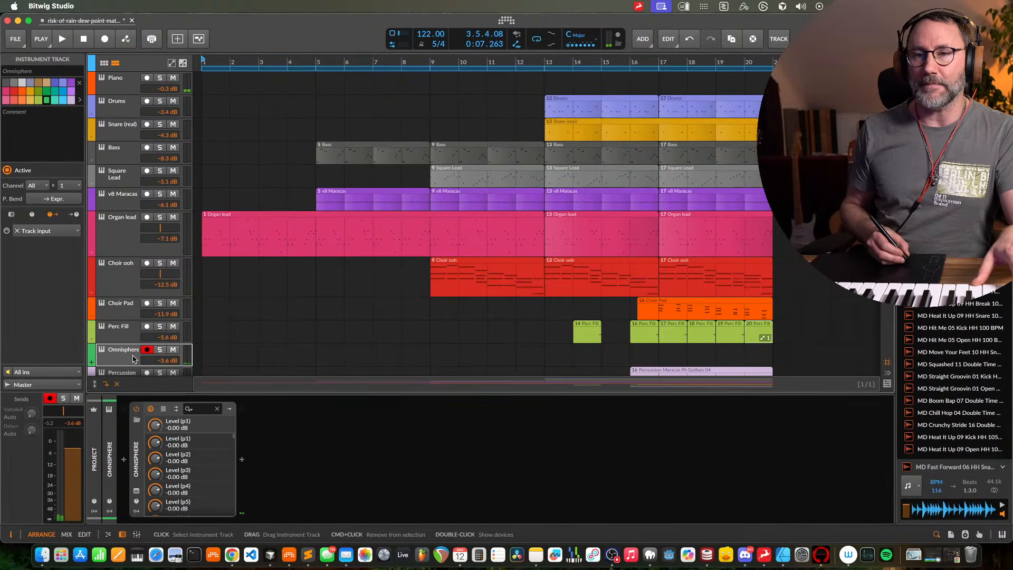
pyautogui.scroll(-3, 334, 341)
pyautogui.scroll(1, 334, 341)
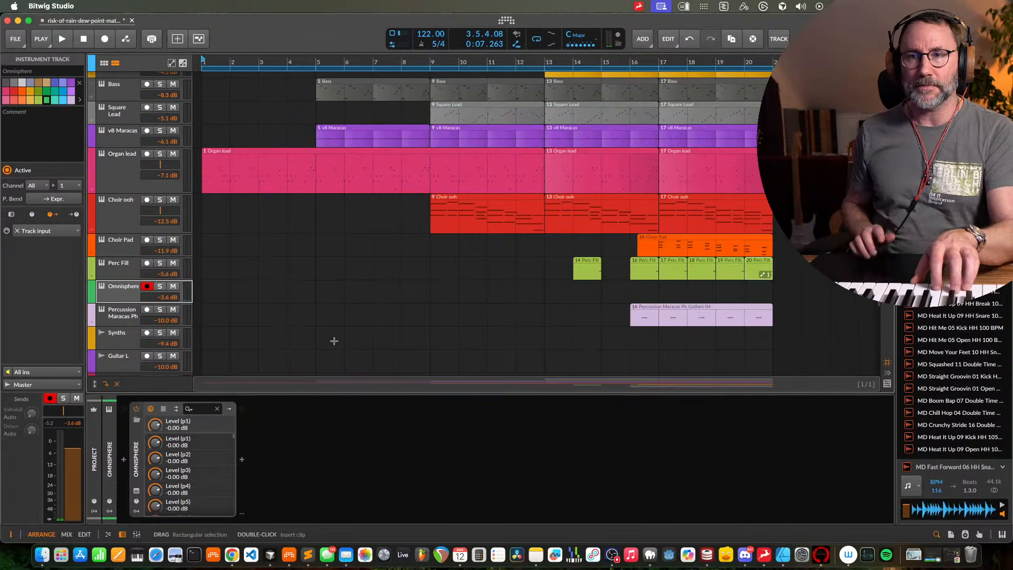
# Play the arrangement while trying Lynchian Whispers in Omnisphere, and load the Empty Nesting patch
pyautogui.click(137, 491)
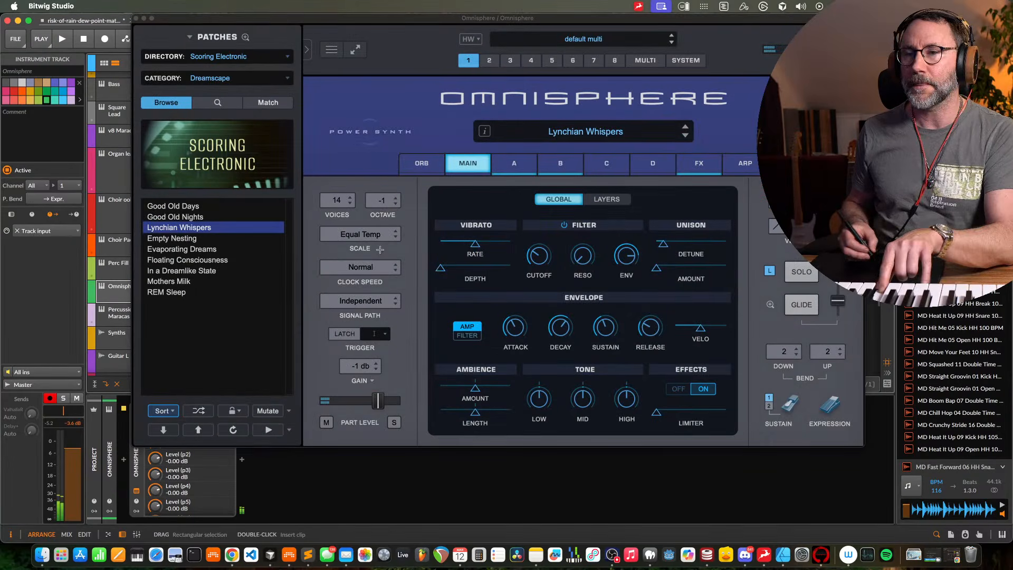
pyautogui.press('space')
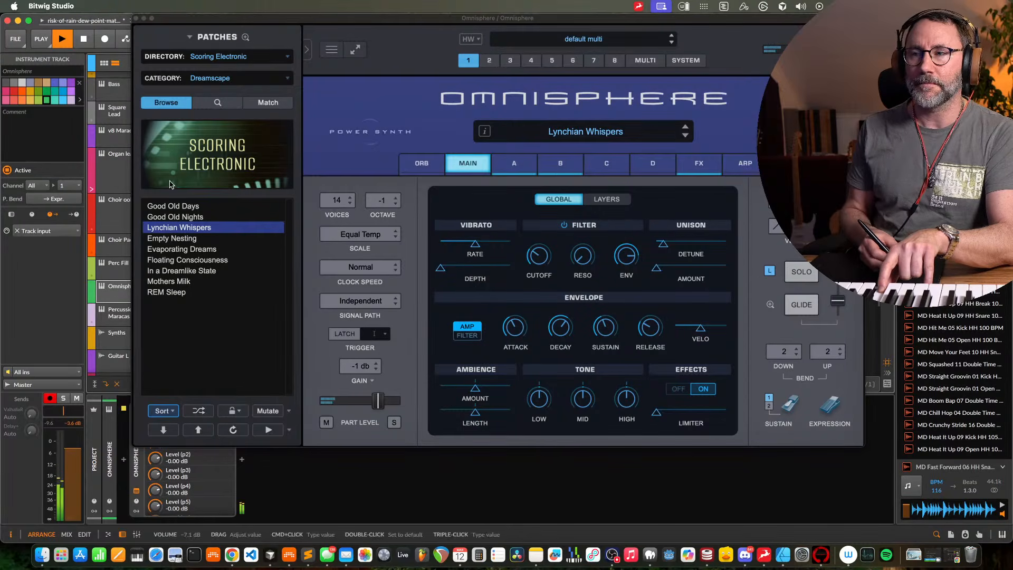
pyautogui.moveTo(536, 237); pyautogui.dragTo(537, 268)
pyautogui.click(176, 239)
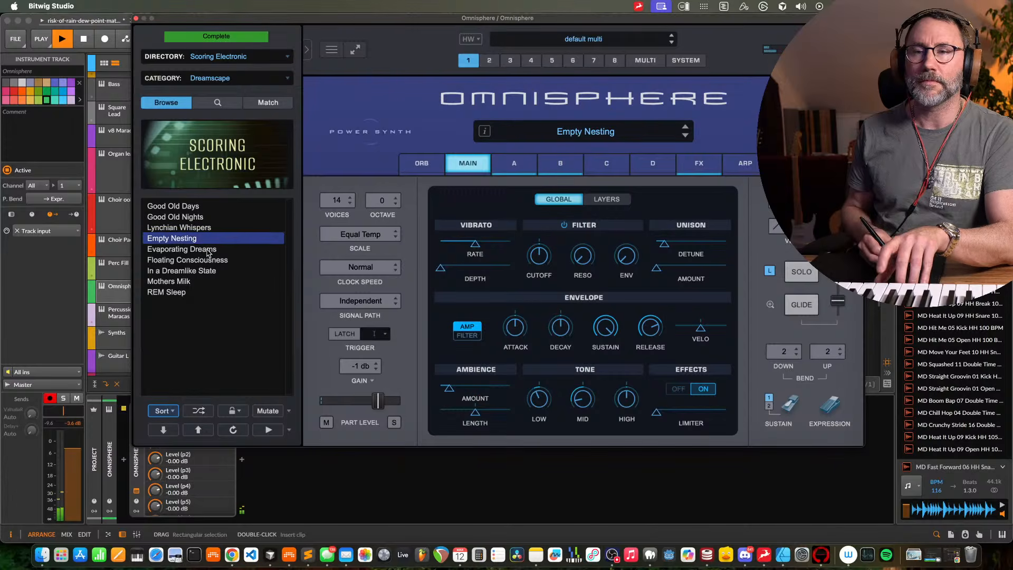
pyautogui.press('space')
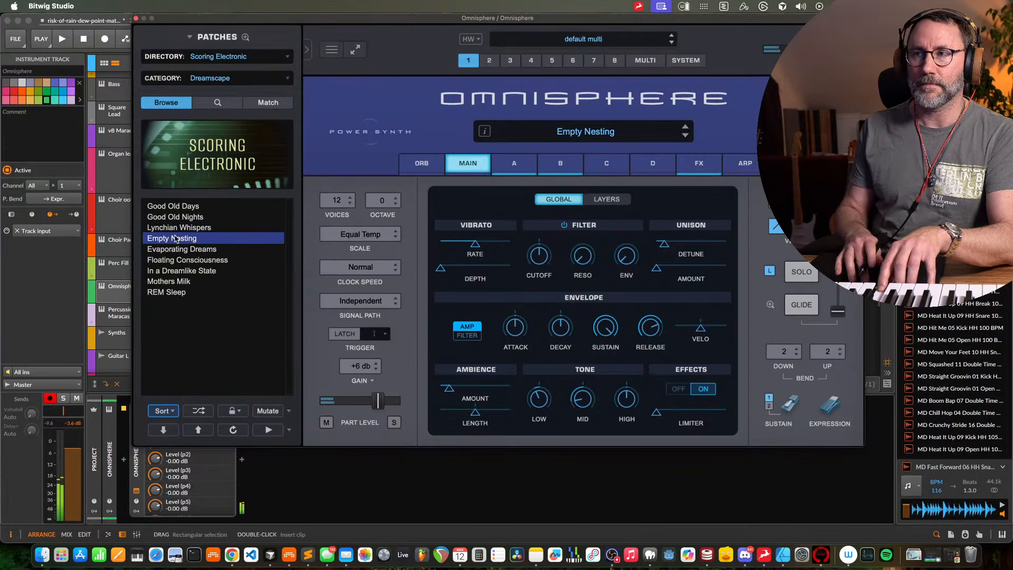
# Clear the Empty Nesting patch from Omnisphere
pyautogui.click(516, 167)
pyautogui.click(487, 165)
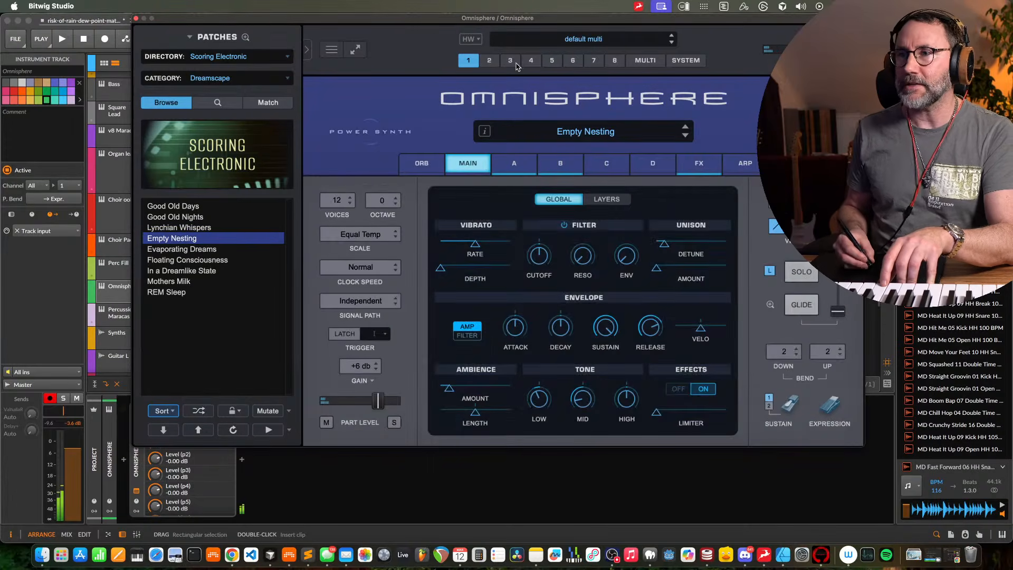
pyautogui.click(469, 39)
pyautogui.click(422, 39)
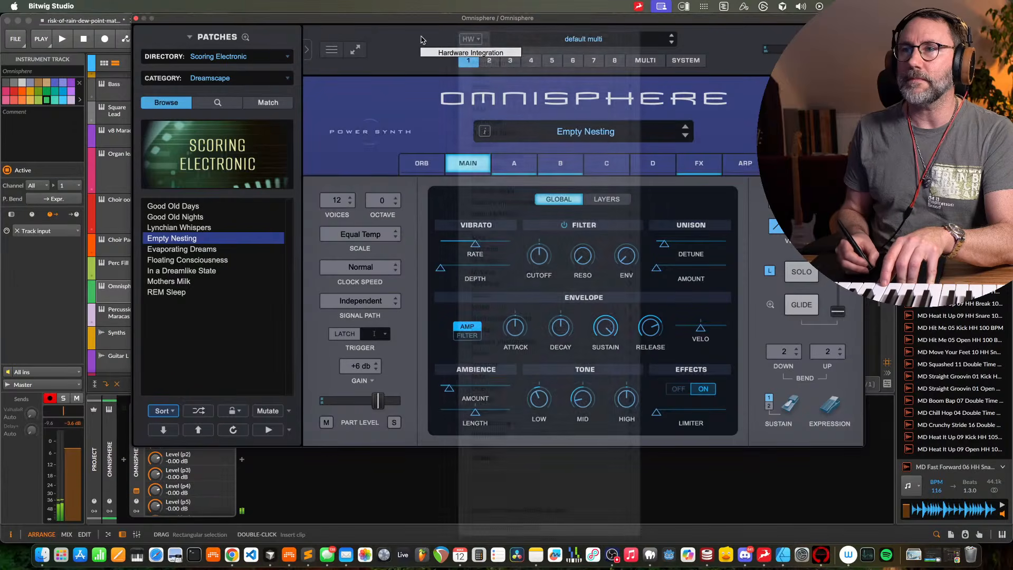
pyautogui.click(335, 50)
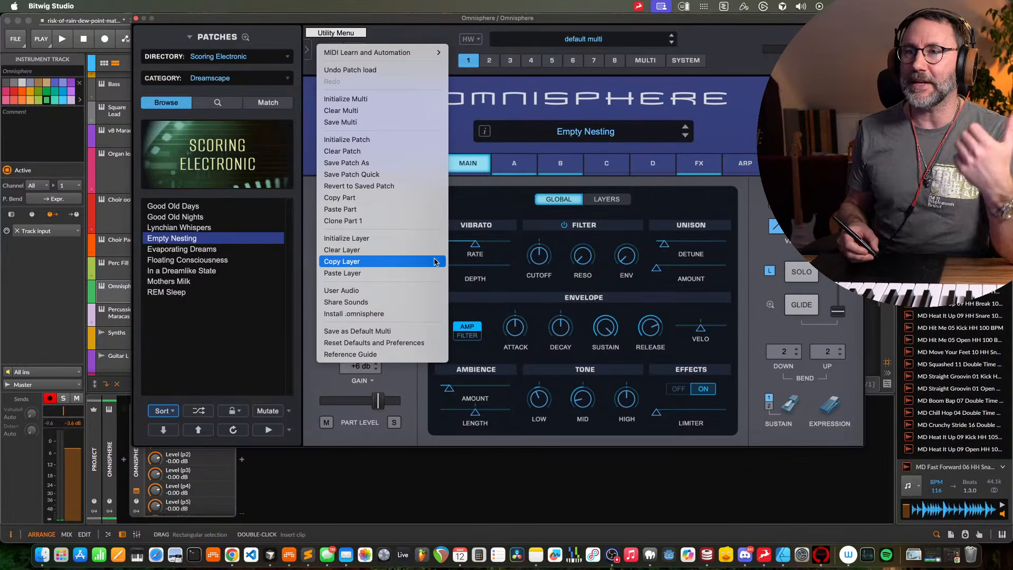
pyautogui.click(366, 153)
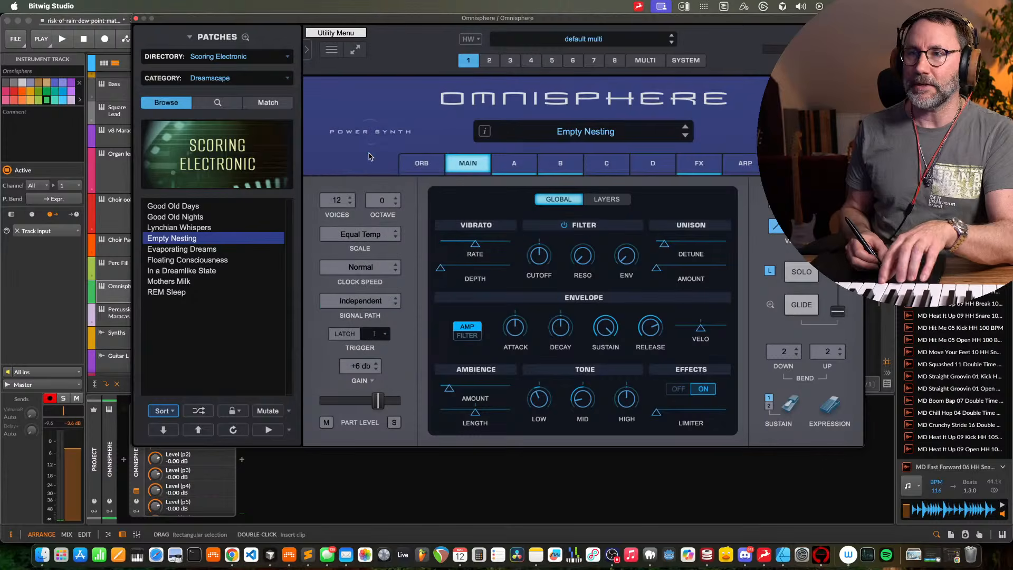
# Browse soundsources for layer A, filtered to the Textures Soundscape category and the Peaceful mood
pyautogui.click(518, 164)
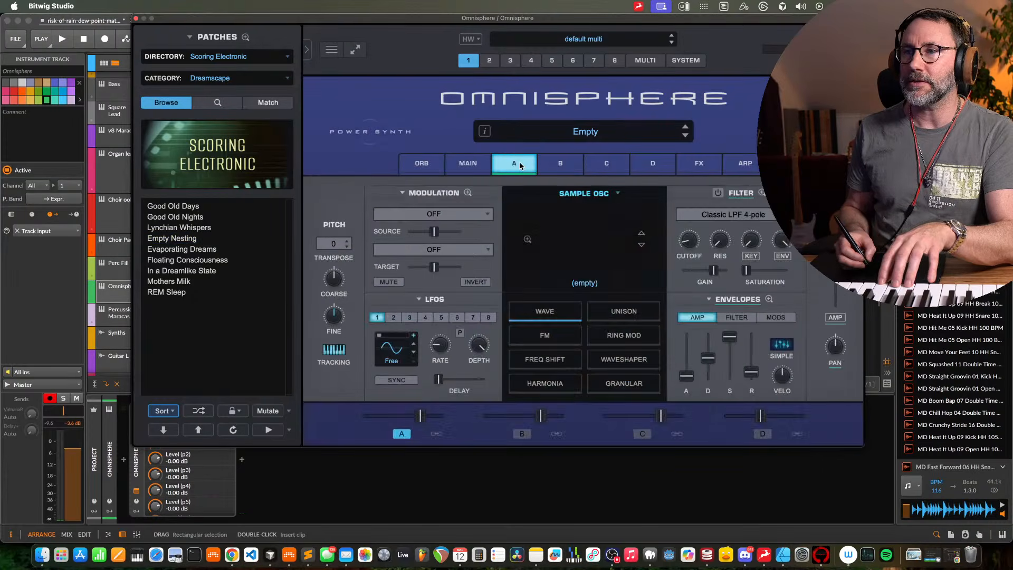
pyautogui.click(586, 250)
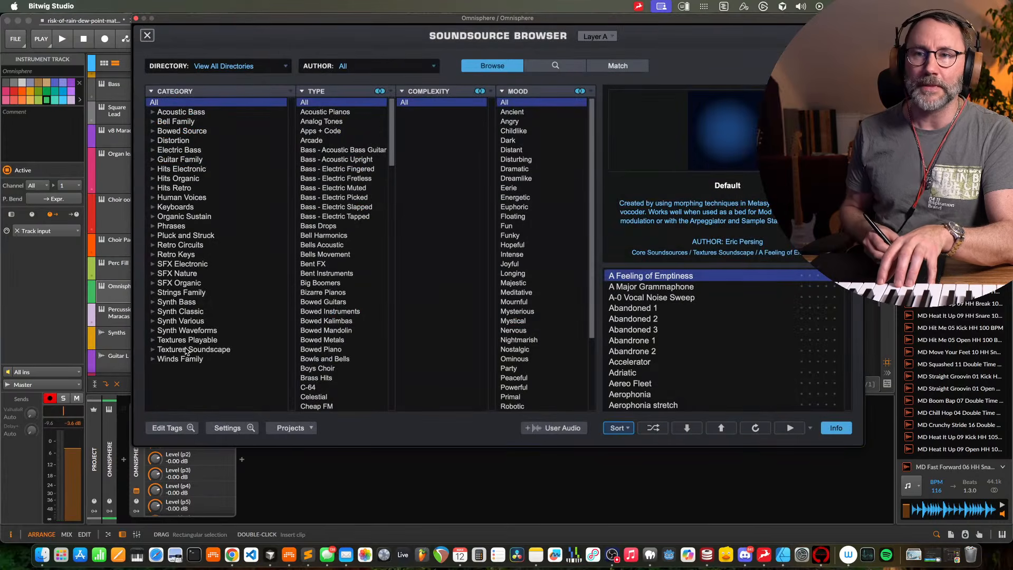
pyautogui.click(202, 349)
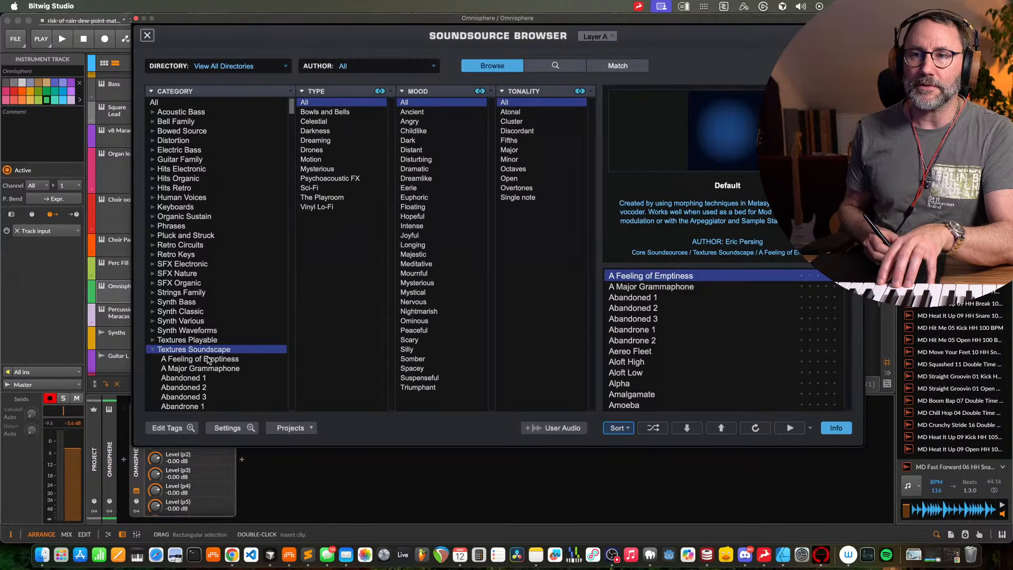
pyautogui.click(153, 349)
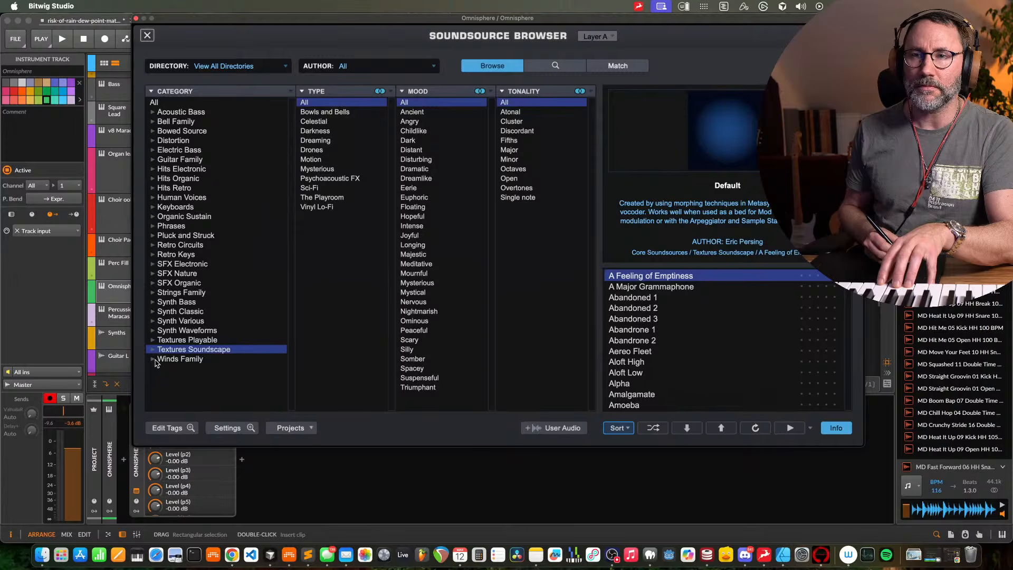
pyautogui.click(152, 351)
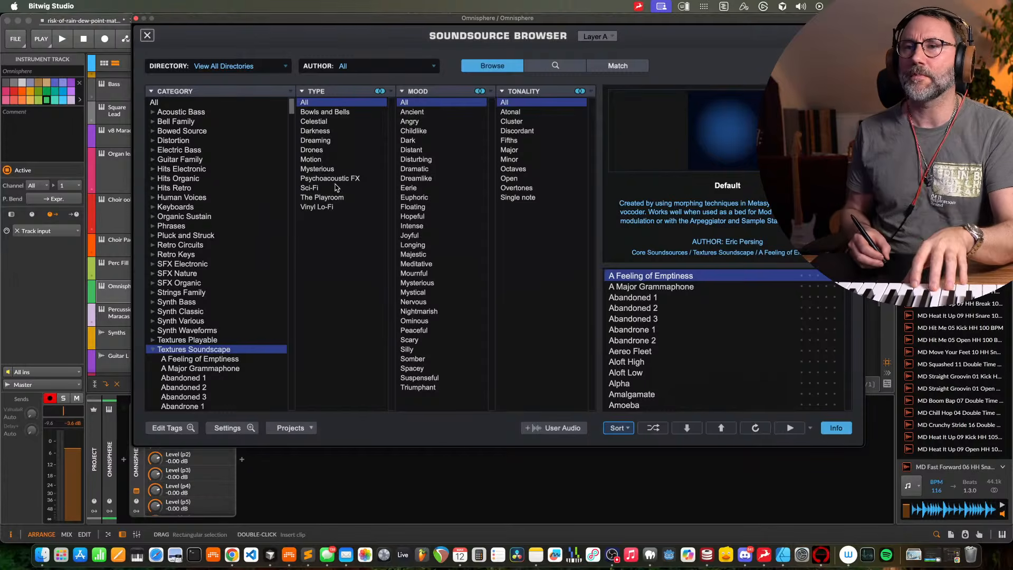
pyautogui.click(428, 180)
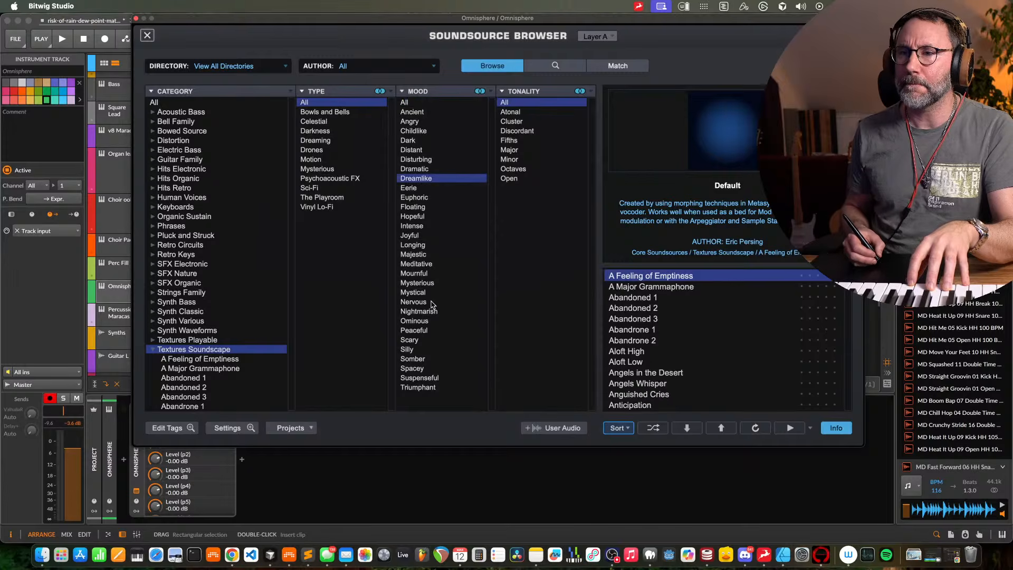
pyautogui.click(429, 331)
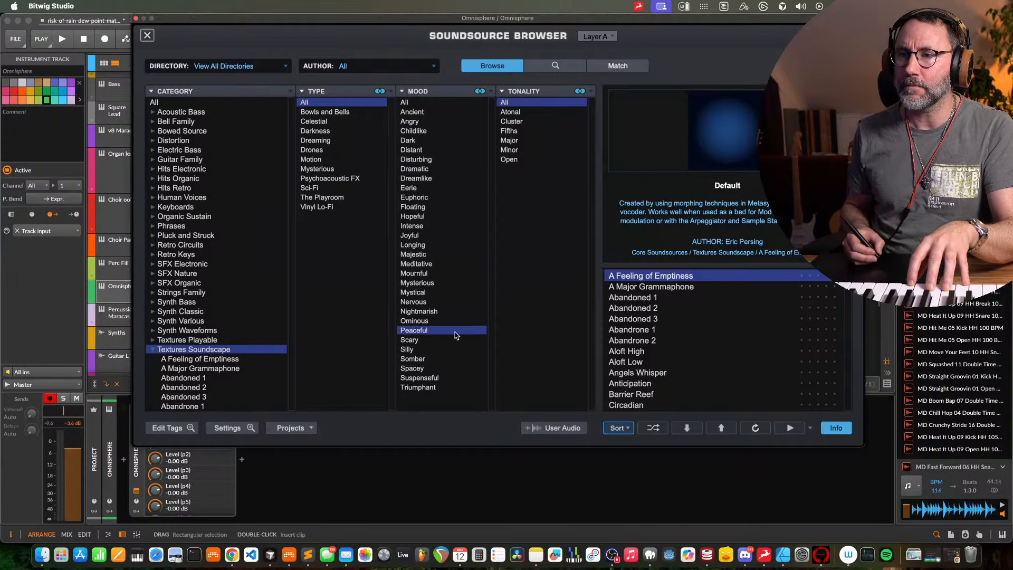
# Audition Abandoned 3, Abandoned 2 and Abandoned 1, and load Aloft High as the layer A soundsource
pyautogui.click(652, 319)
pyautogui.click(655, 310)
pyautogui.click(654, 299)
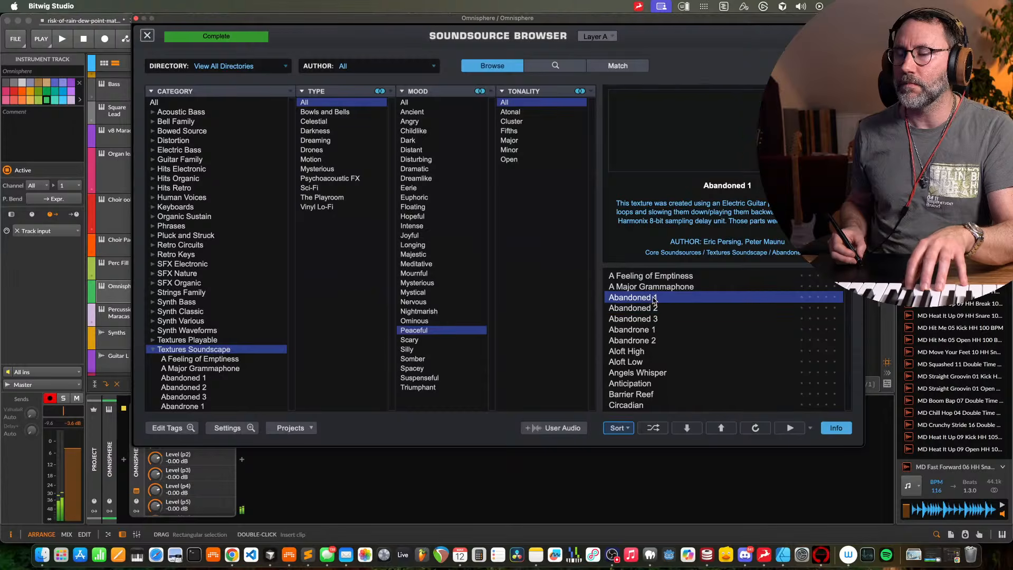
pyautogui.click(652, 351)
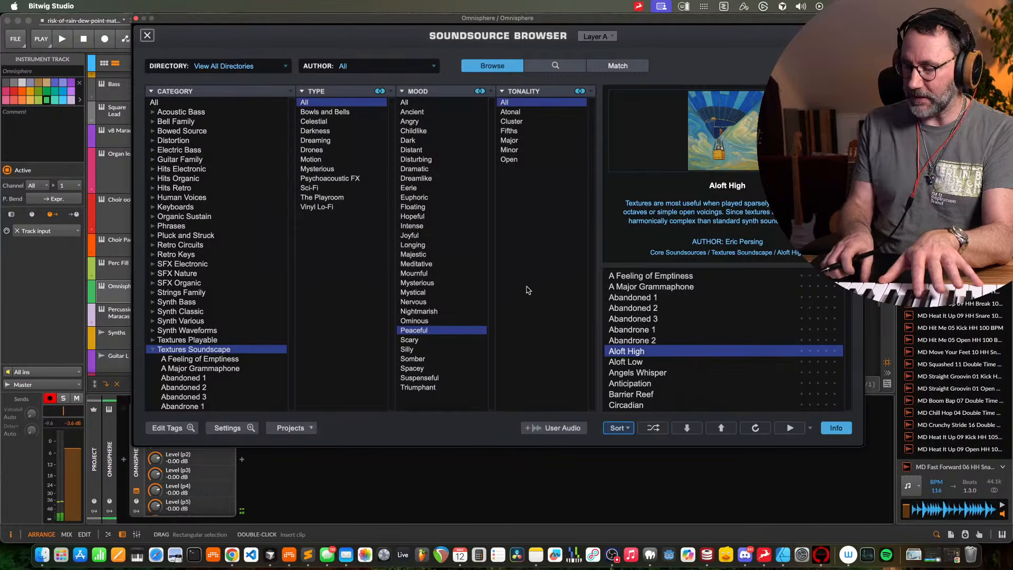
# Play along with the arrangement, close the Omnisphere window, and set the Omnisphere track's volume to -8.8 dB
pyautogui.press('space')
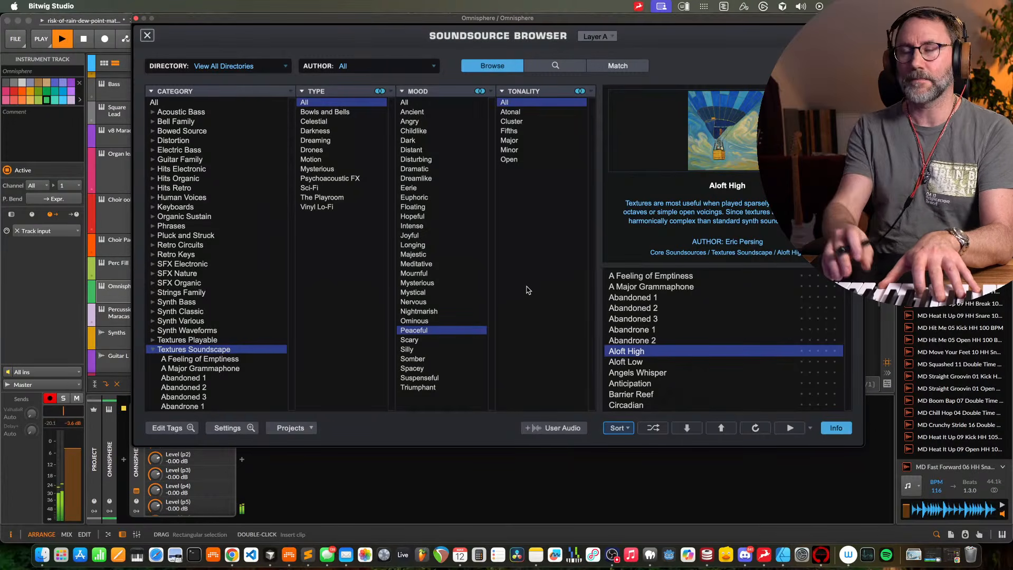
pyautogui.click(136, 18)
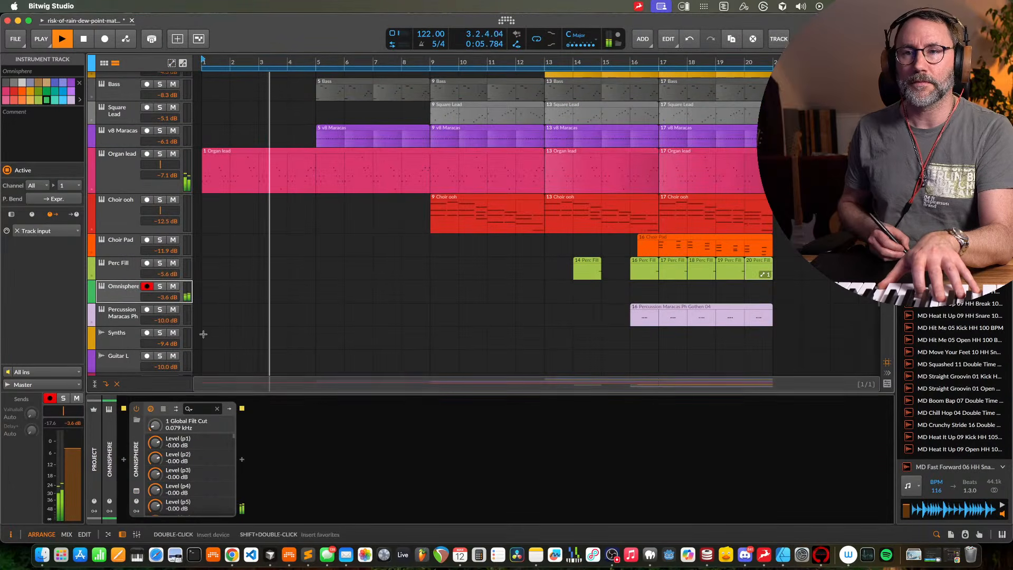
pyautogui.moveTo(176, 296)
pyautogui.mouseDown()
pyautogui.moveTo(175, 311)
pyautogui.moveTo(189, 301)
pyautogui.moveTo(173, 300)
pyautogui.mouseUp()
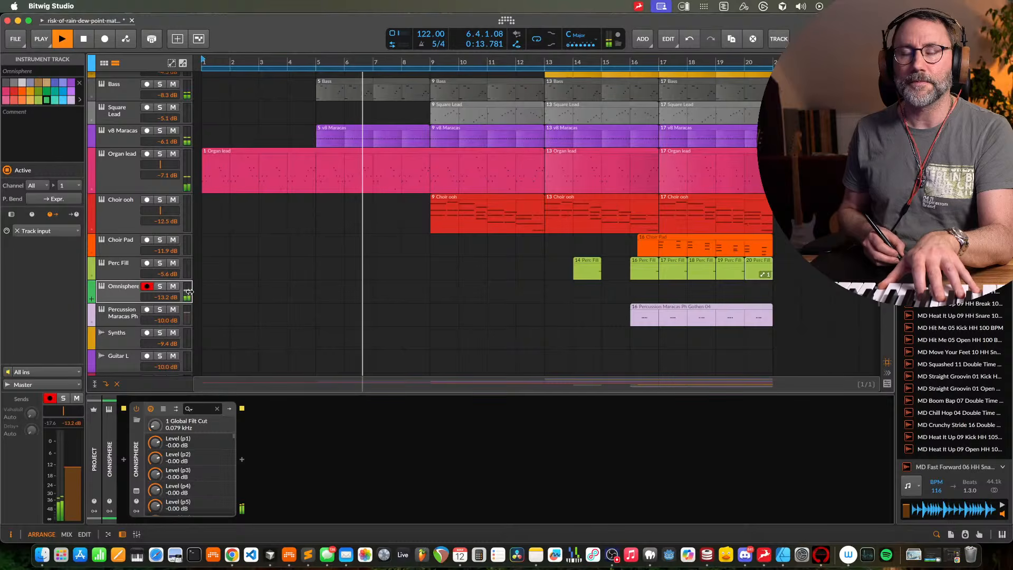
pyautogui.click(189, 296)
pyautogui.moveTo(190, 296); pyautogui.dragTo(190, 291)
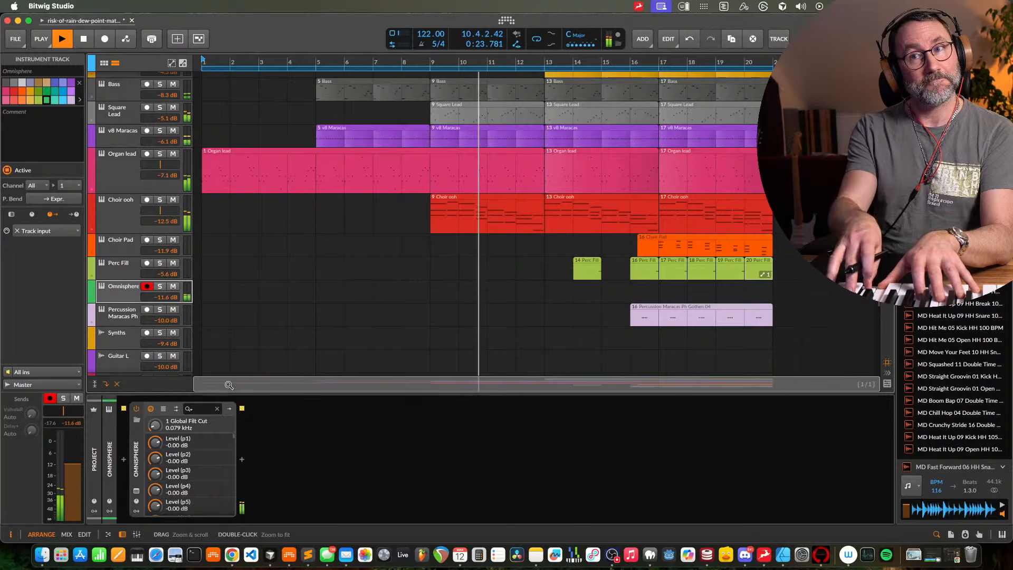
pyautogui.press('space')
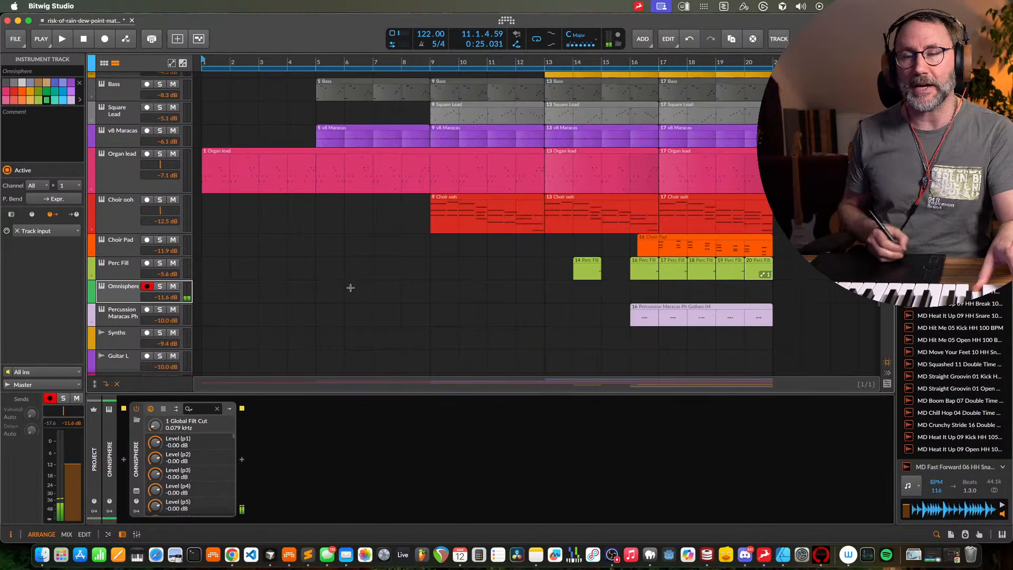
pyautogui.scroll(-3, 190, 208)
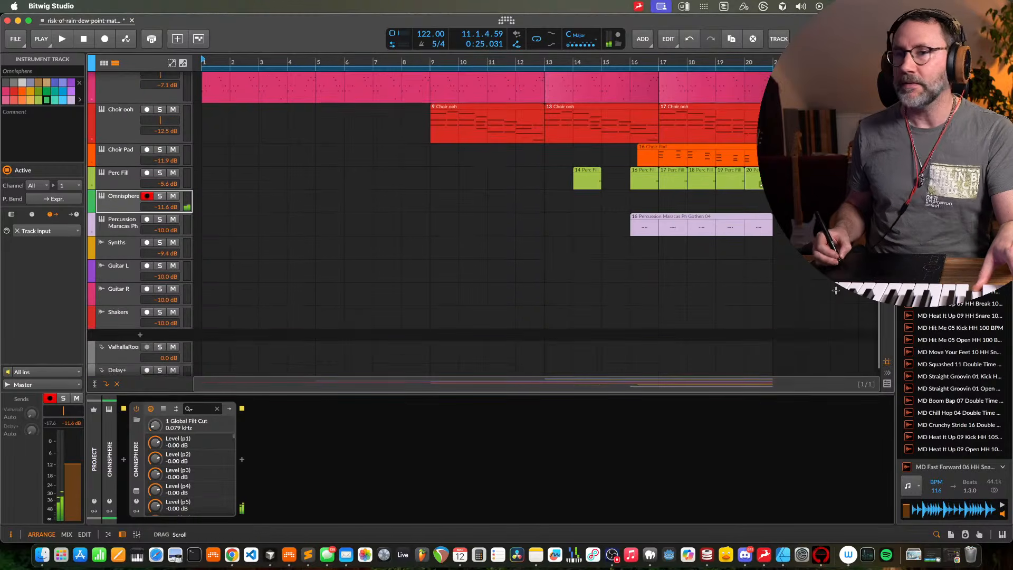
pyautogui.moveTo(188, 201); pyautogui.dragTo(188, 199)
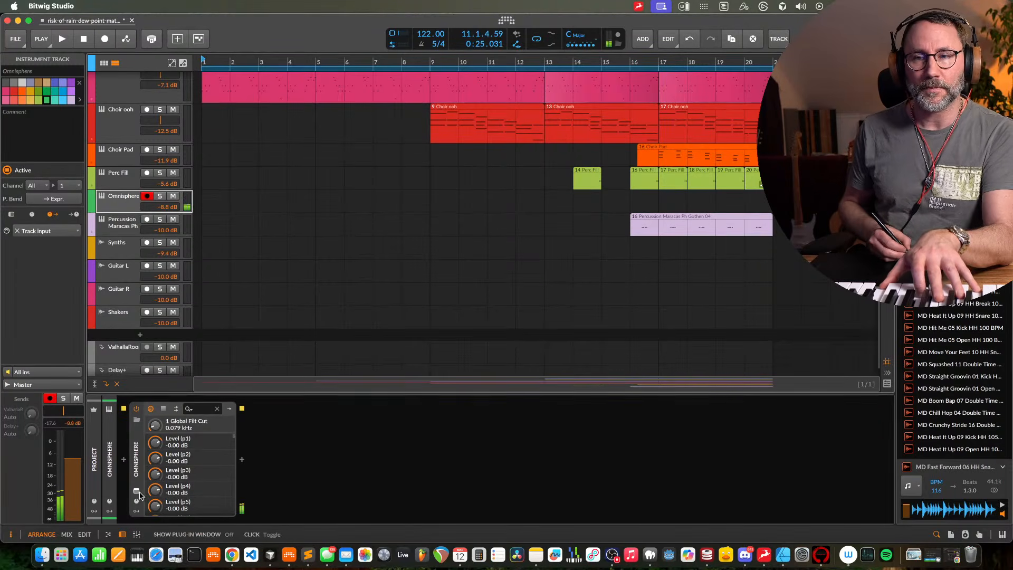
# Reopen Omnisphere, audition A Major Grammaphone and the Abandoned and Abandrone soundsources, return to Aloft High, and close the window
pyautogui.click(138, 493)
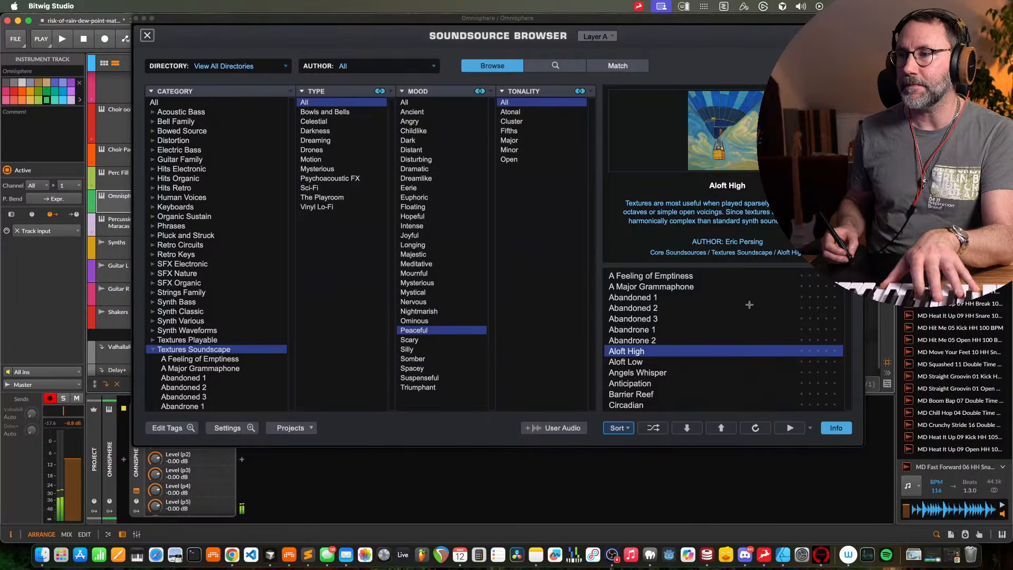
pyautogui.click(678, 287)
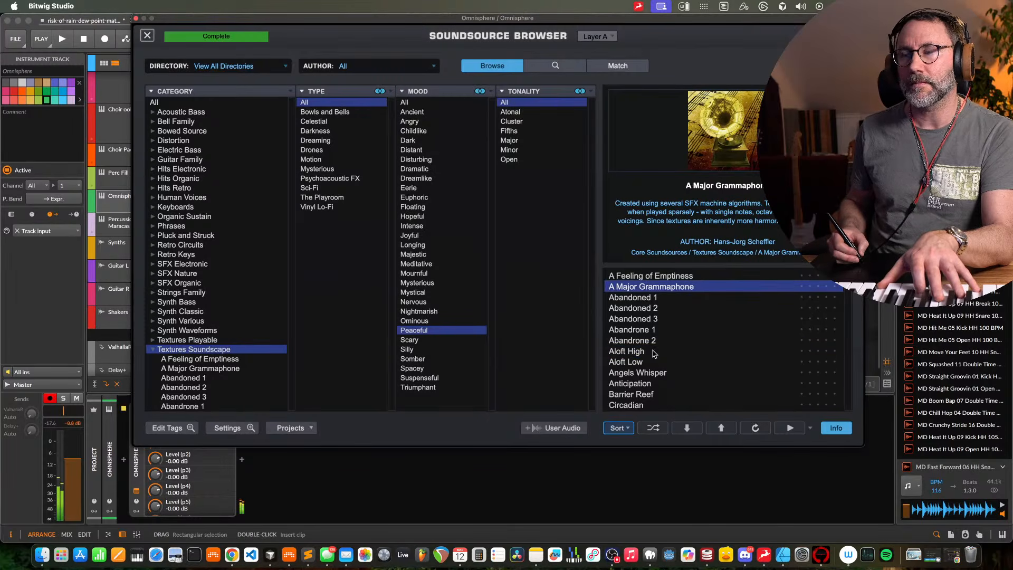
pyautogui.press('space')
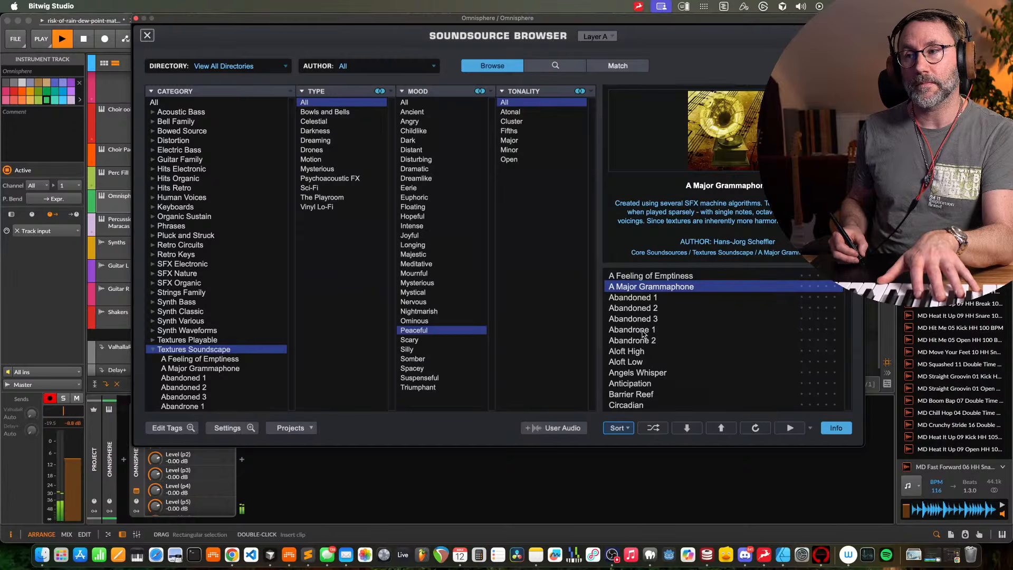
pyautogui.click(642, 331)
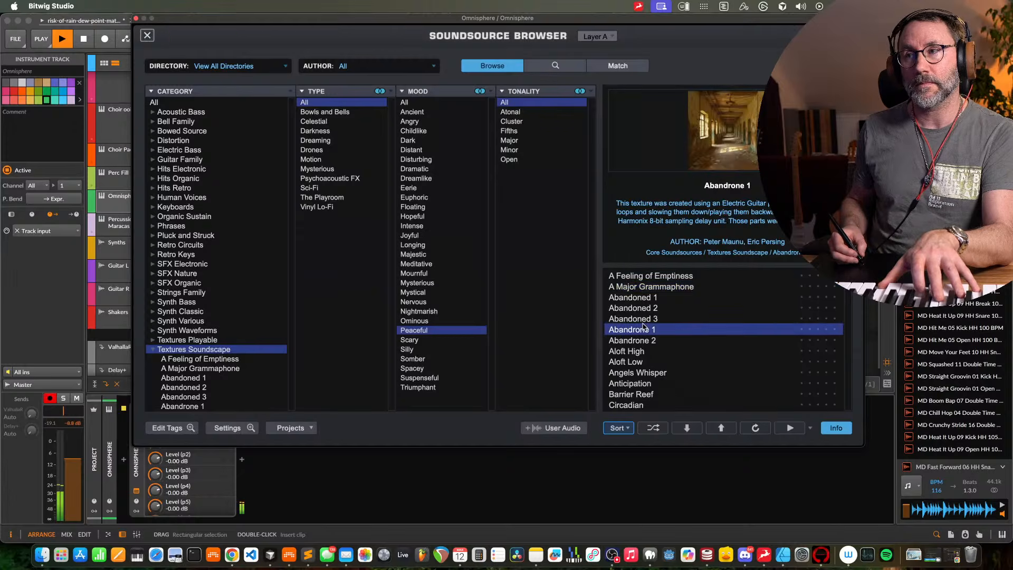
pyautogui.click(643, 320)
pyautogui.click(649, 300)
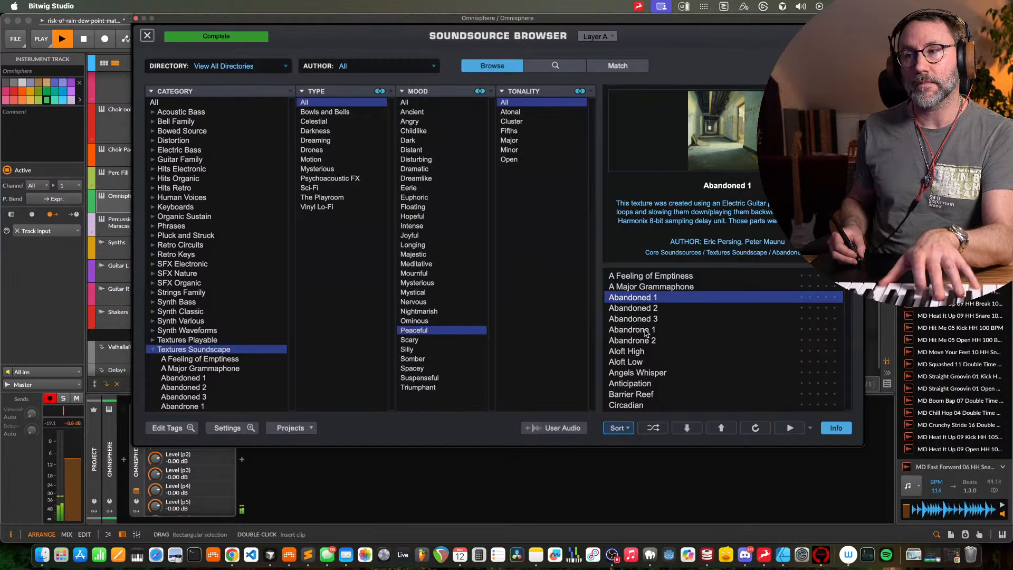
pyautogui.click(645, 341)
pyautogui.click(642, 353)
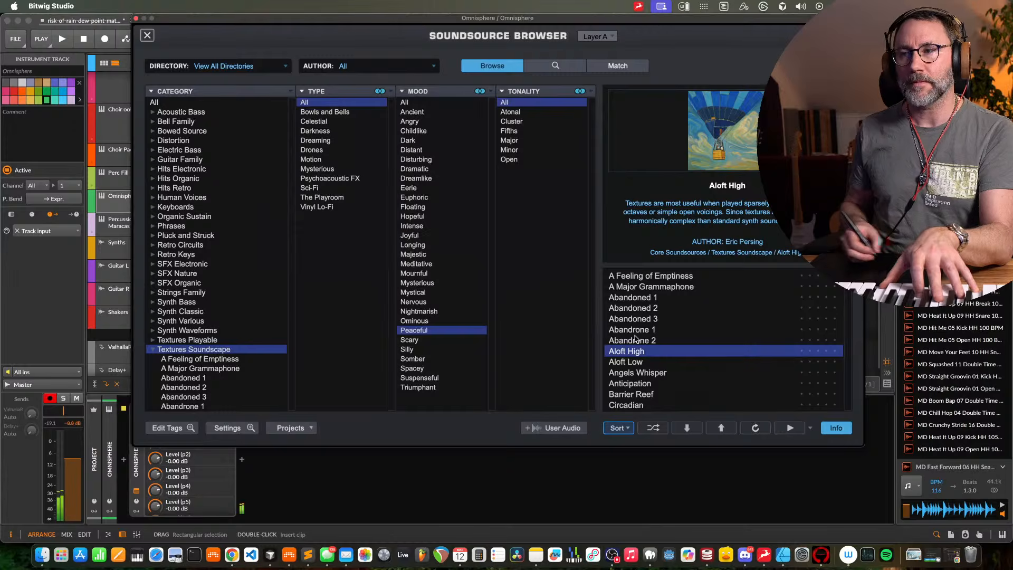
pyautogui.click(654, 309)
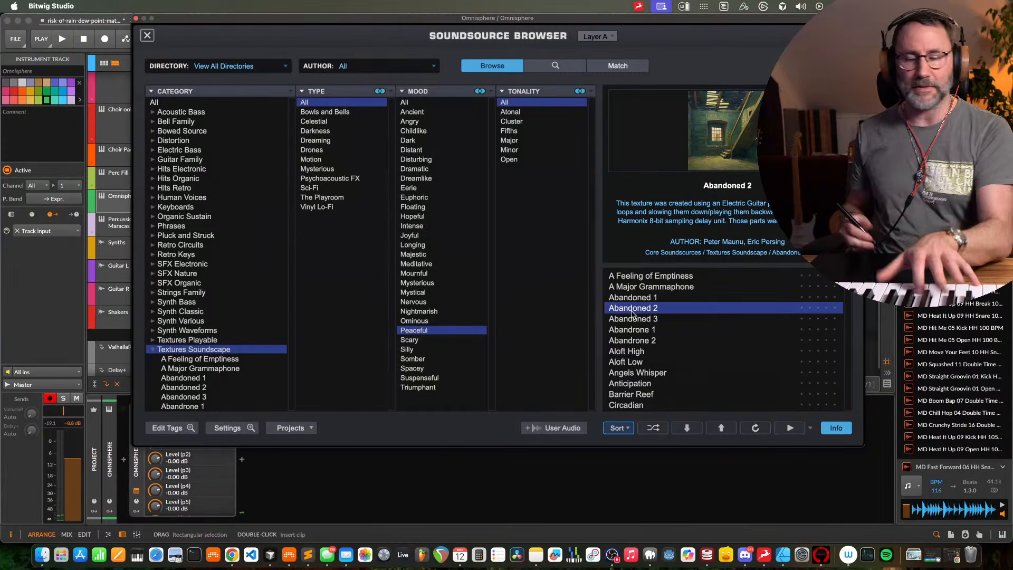
pyautogui.click(638, 352)
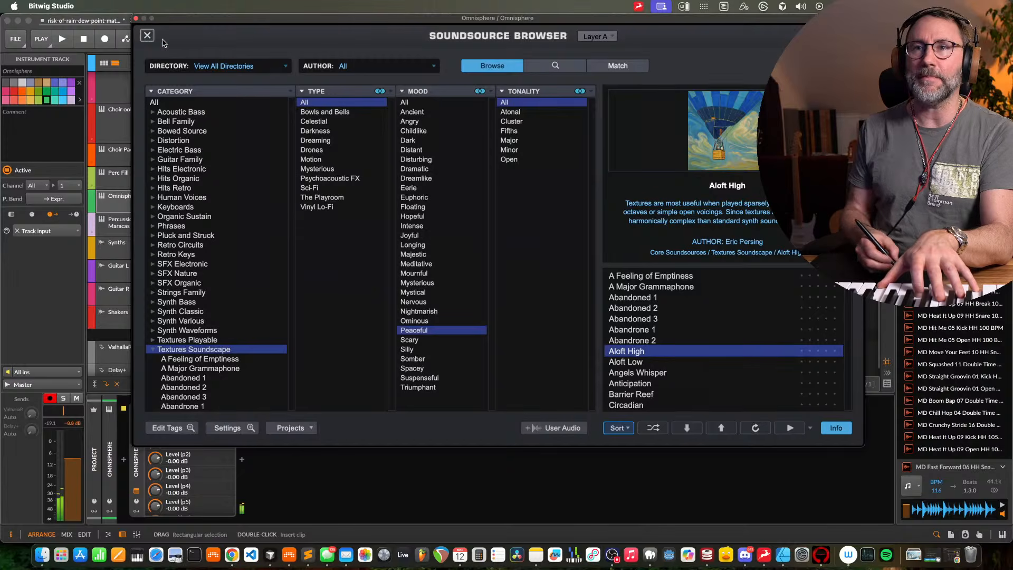
pyautogui.click(136, 19)
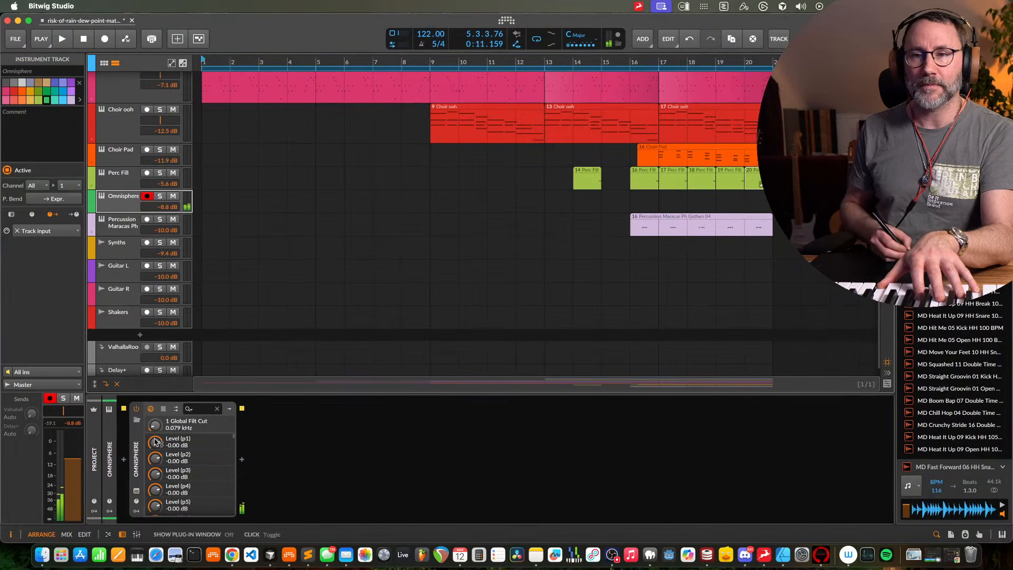
# Record an Omnisphere take from the start of the arrangement
pyautogui.click(105, 38)
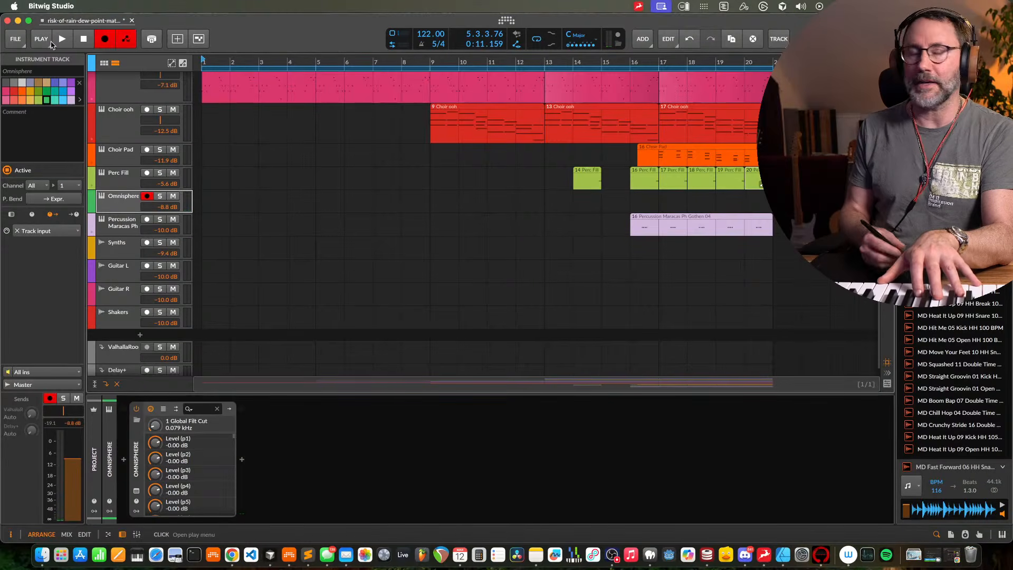
pyautogui.click(62, 39)
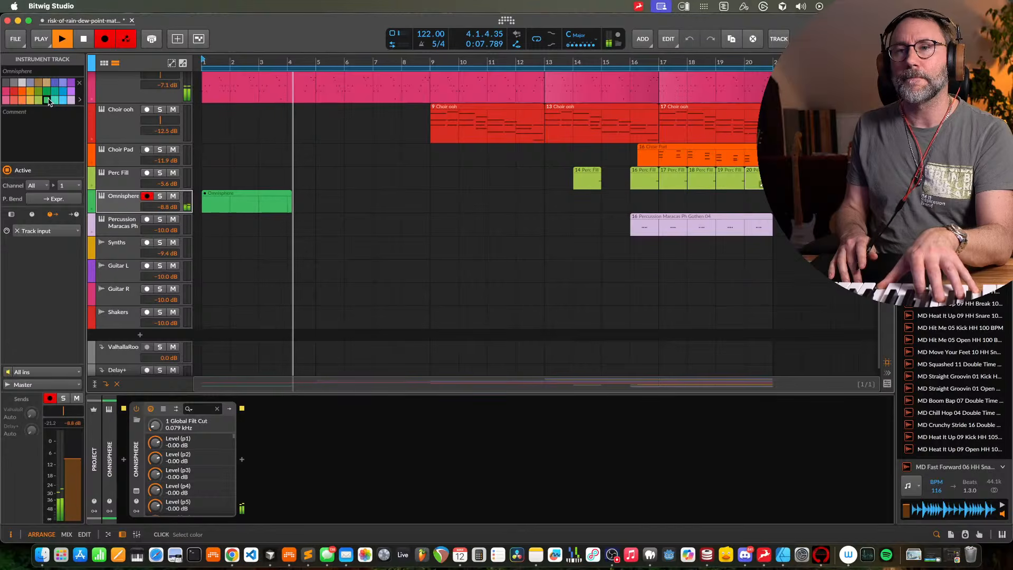
pyautogui.press('space')
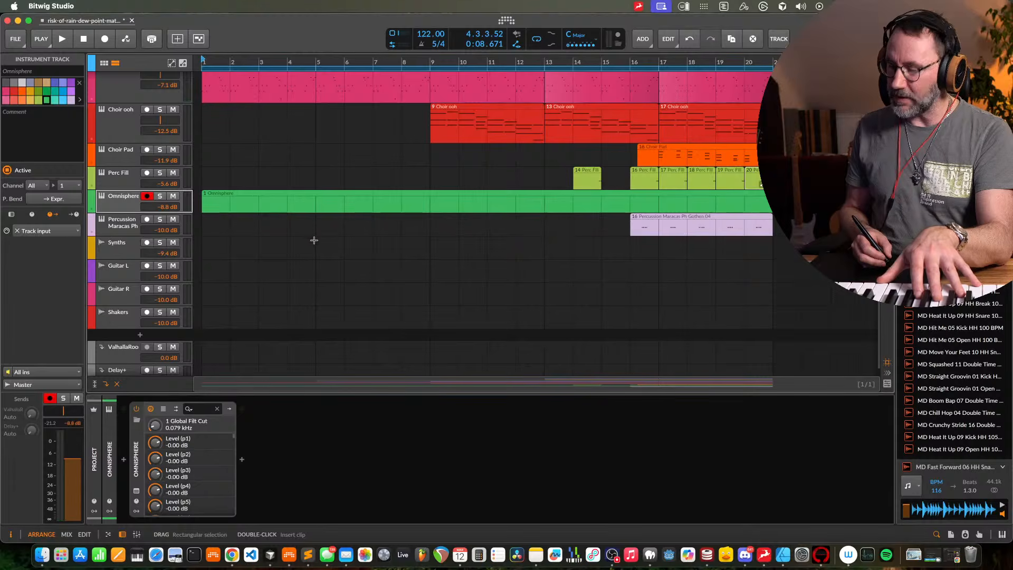
# Delete the recorded Omnisphere clip and increase the height of the Omnisphere track
pyautogui.click(227, 197)
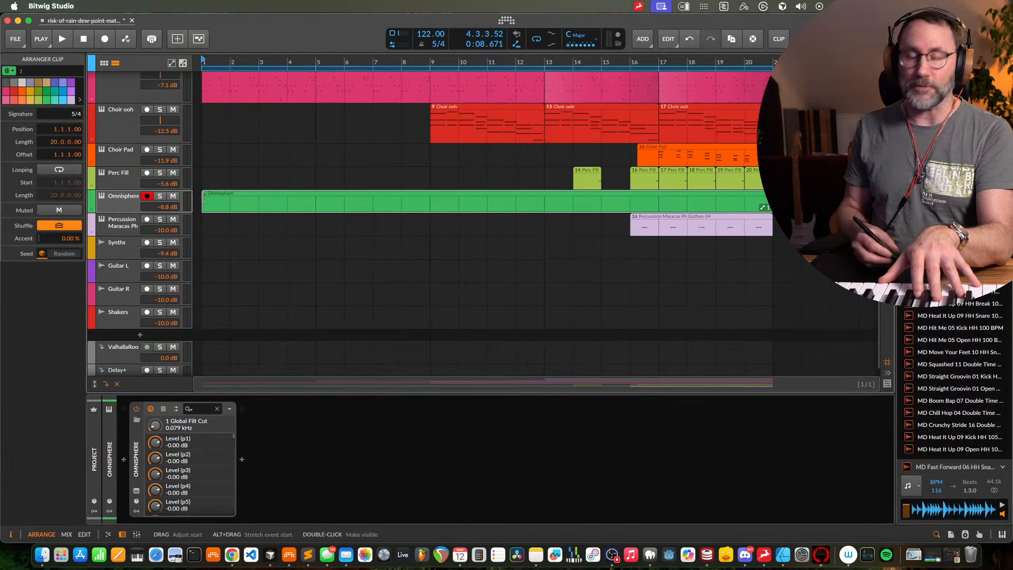
pyautogui.press('Delete')
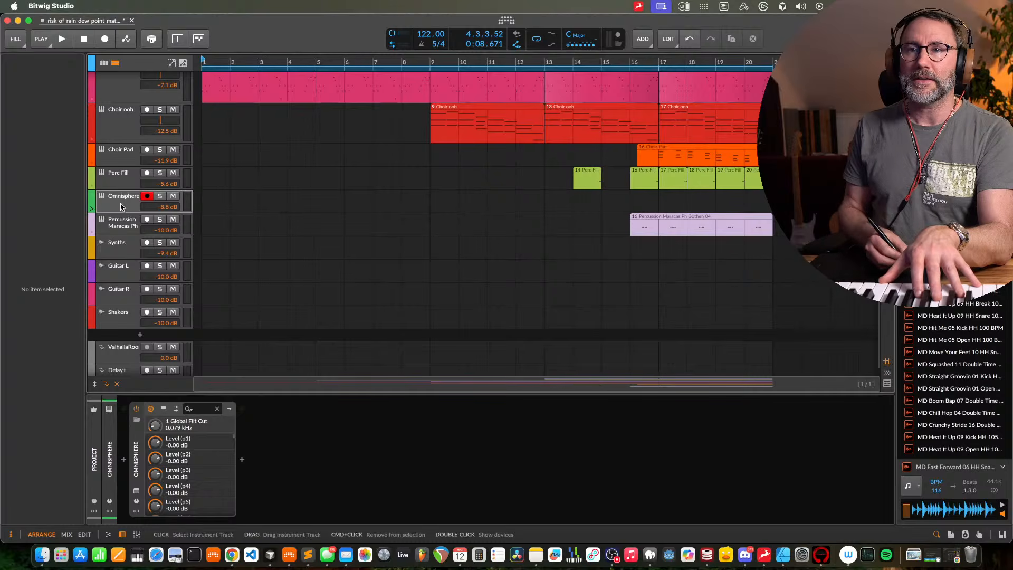
pyautogui.moveTo(124, 209); pyautogui.dragTo(123, 226)
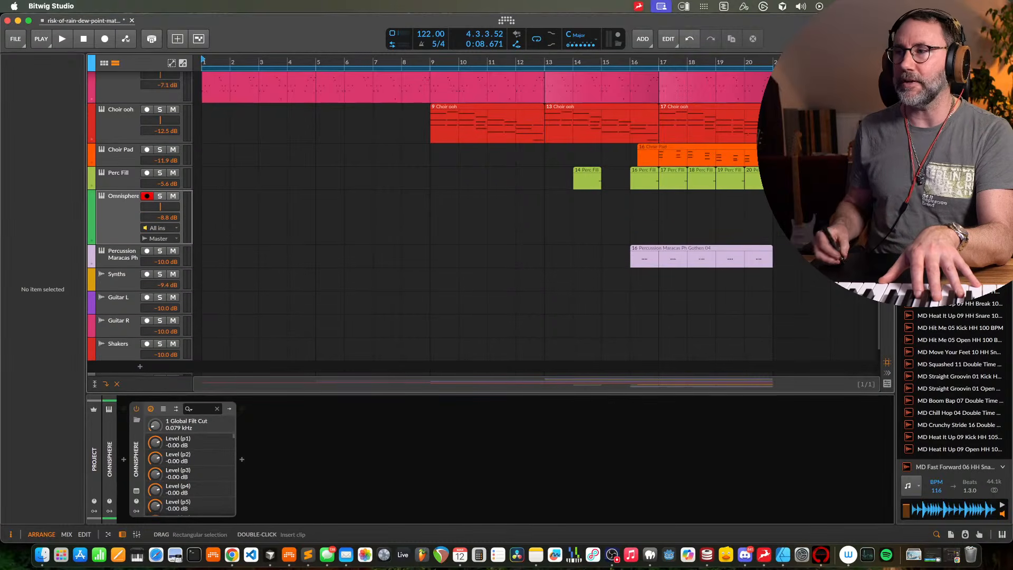
# Reduce the height of the Omnisphere track and select the track
pyautogui.scroll(5, 486, 211)
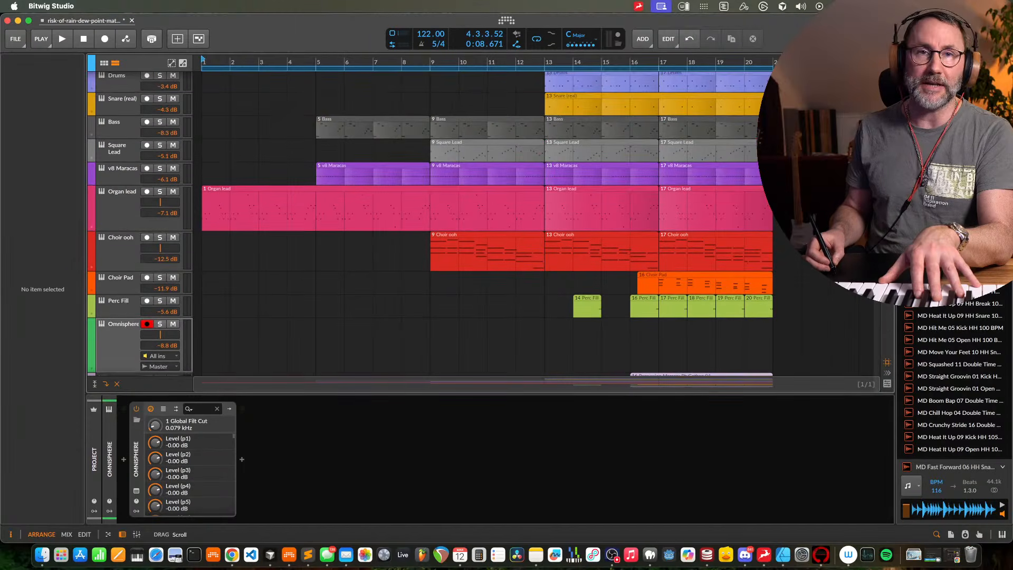
pyautogui.scroll(-3, 485, 222)
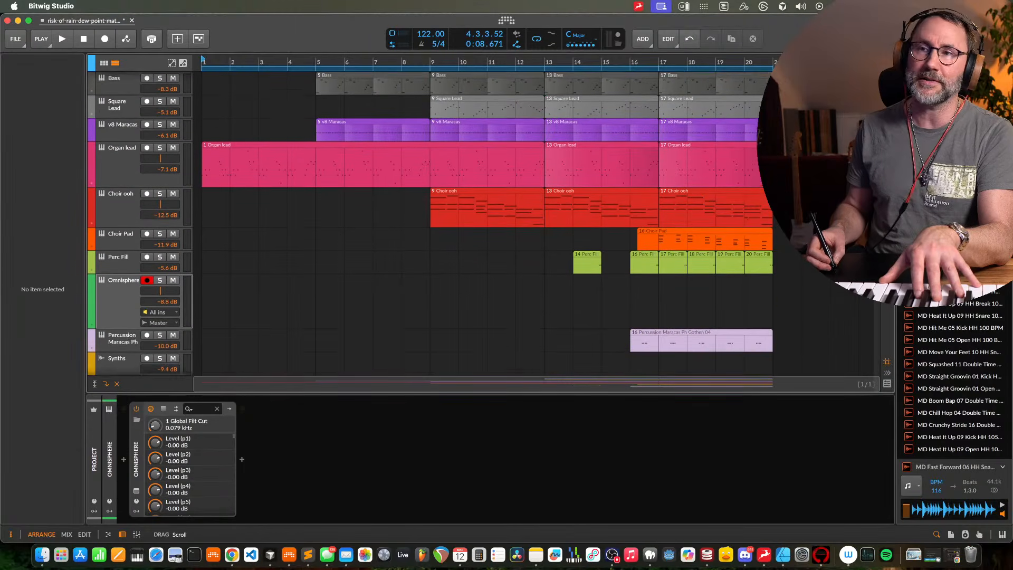
pyautogui.scroll(-2, 486, 222)
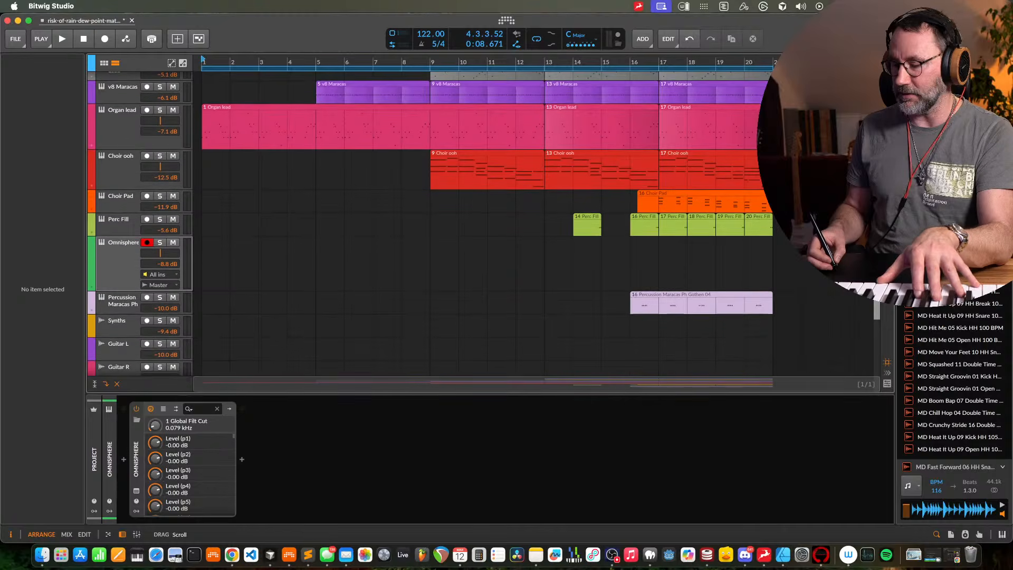
pyautogui.moveTo(877, 264); pyautogui.dragTo(877, 265)
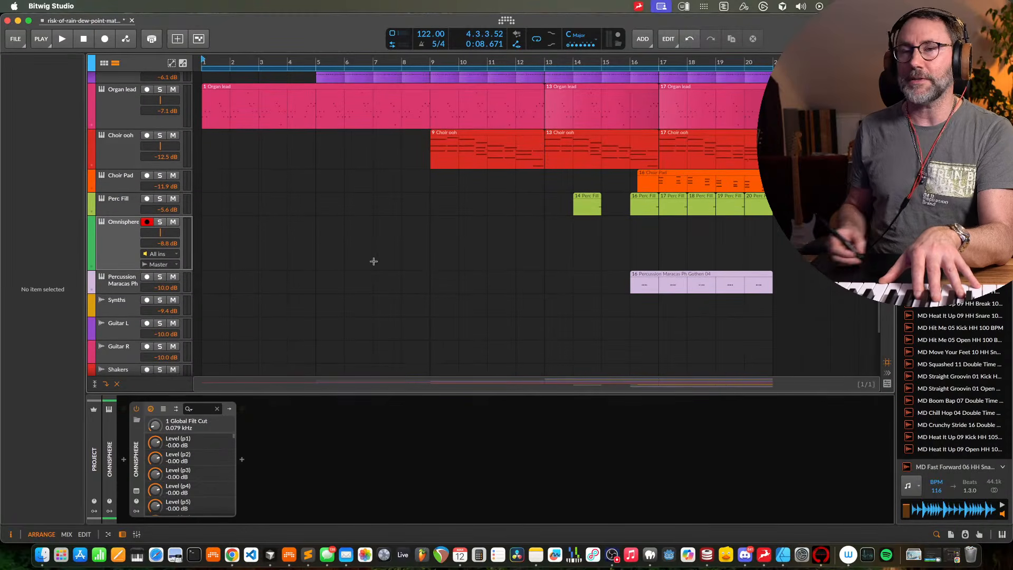
pyautogui.moveTo(122, 268)
pyautogui.mouseDown()
pyautogui.moveTo(125, 245)
pyautogui.moveTo(120, 257)
pyautogui.mouseUp()
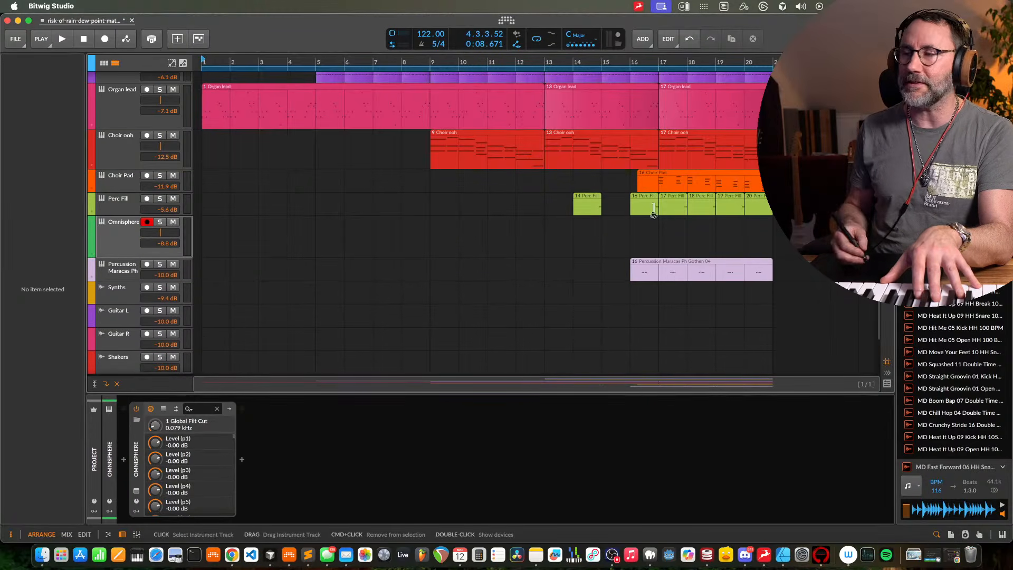
pyautogui.moveTo(876, 264)
pyautogui.mouseDown()
pyautogui.moveTo(876, 210)
pyautogui.moveTo(876, 264)
pyautogui.mouseUp()
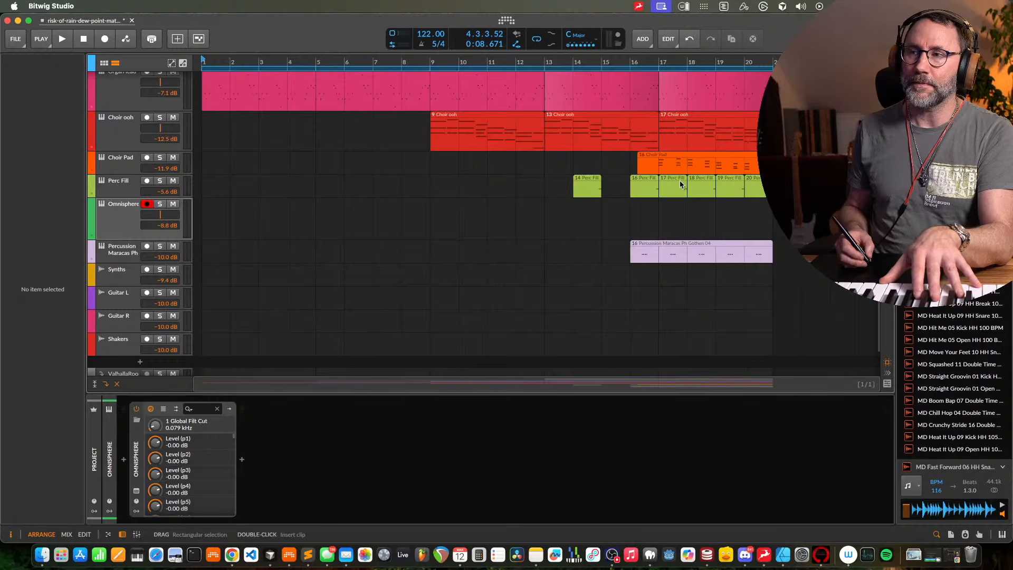
pyautogui.moveTo(877, 275); pyautogui.dragTo(877, 269)
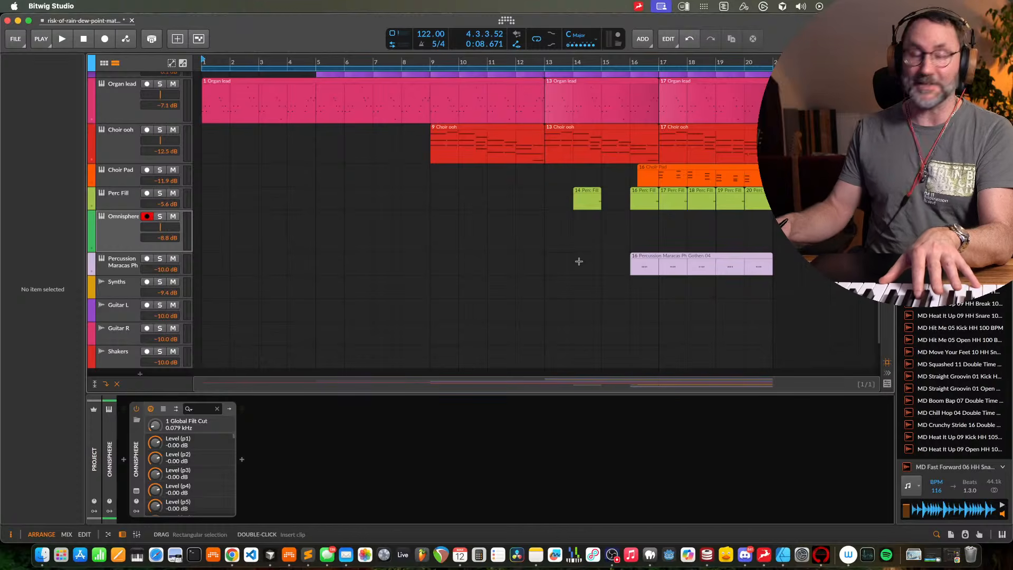
pyautogui.click(134, 230)
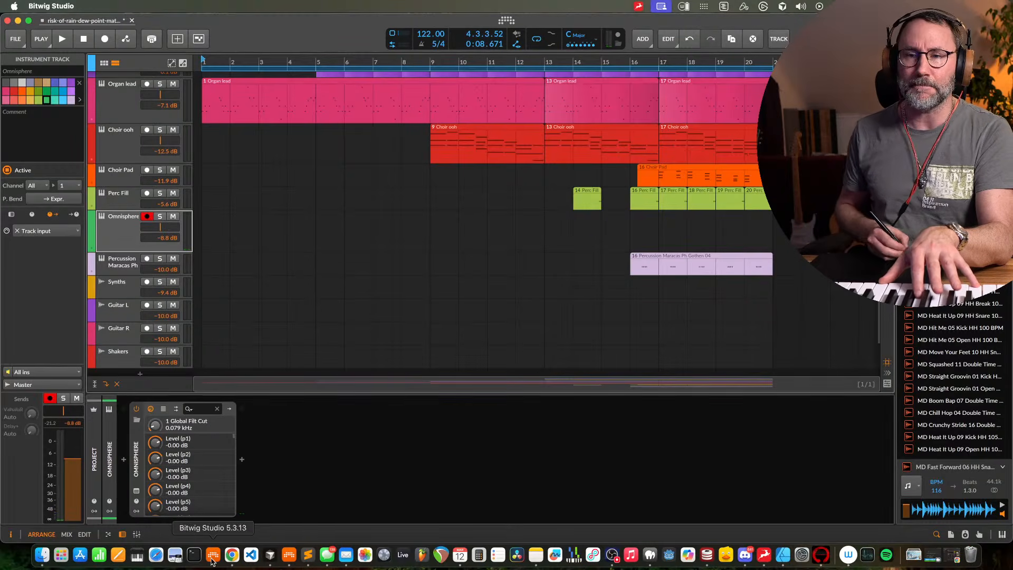
# Switch to YouTube Music in Chrome, listen to Dew Point (2023 Remaster) from its beginning, pause it, and return to Bitwig
pyautogui.click(234, 559)
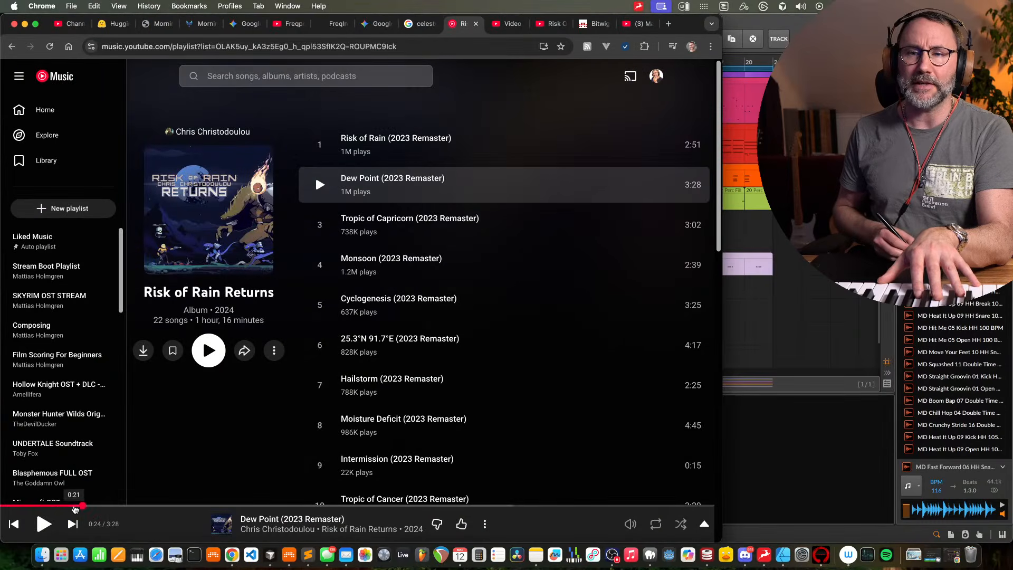
pyautogui.click(6, 506)
pyautogui.click(44, 523)
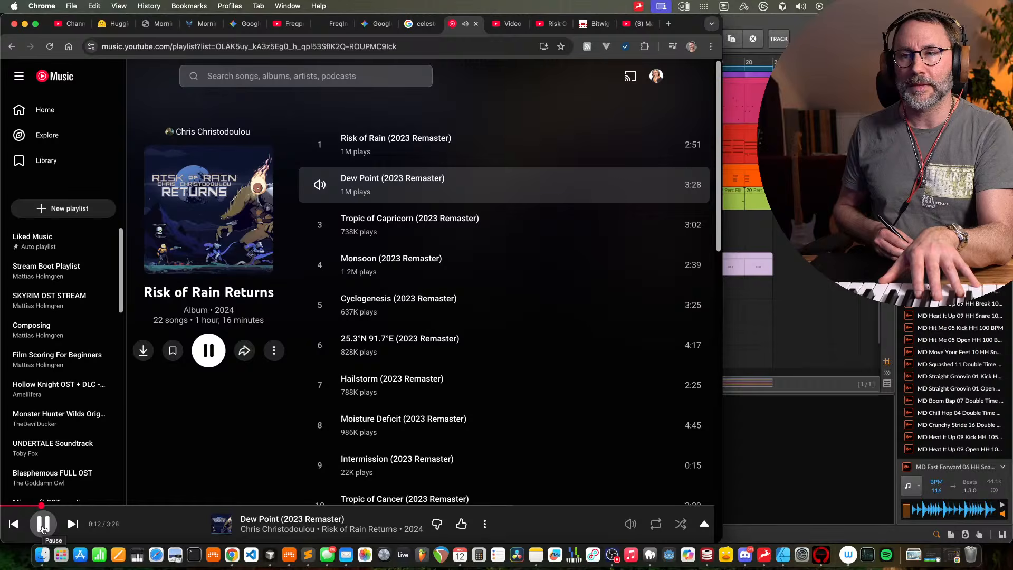
pyautogui.click(43, 524)
pyautogui.click(757, 407)
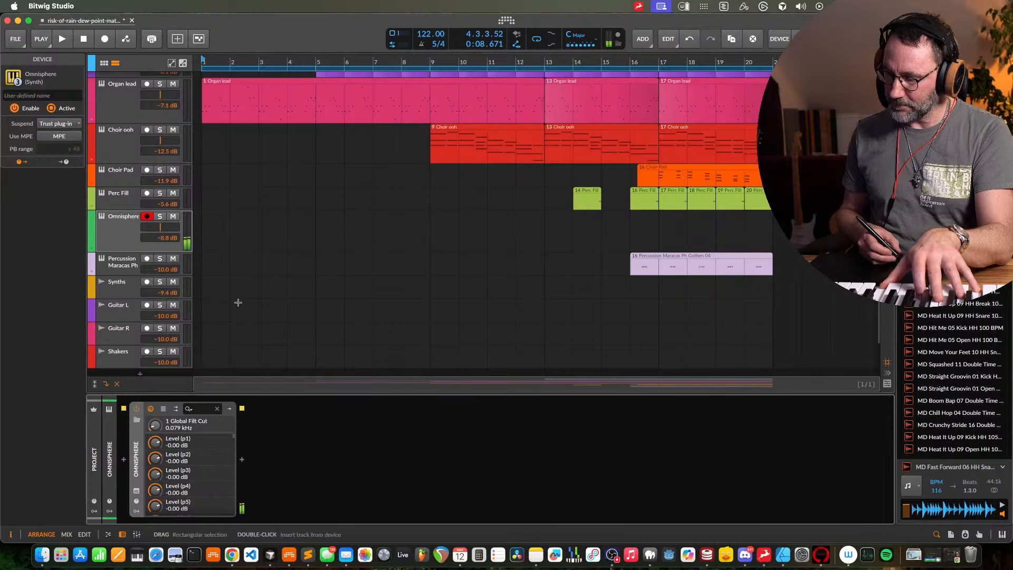
# Record an Omnisphere take from the start of the arrangement and shorten the recorded clip to four bars
pyautogui.click(107, 41)
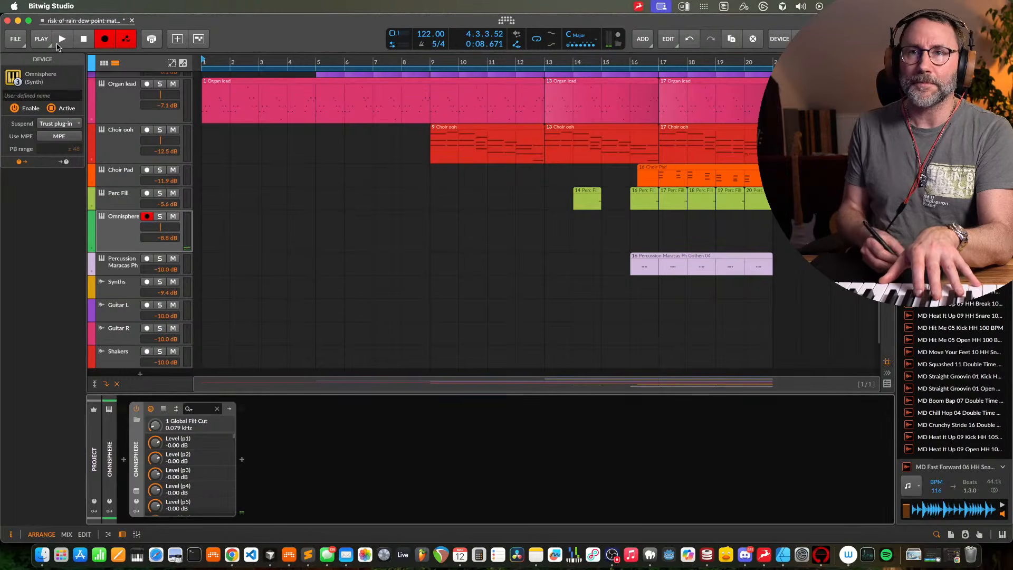
pyautogui.click(61, 40)
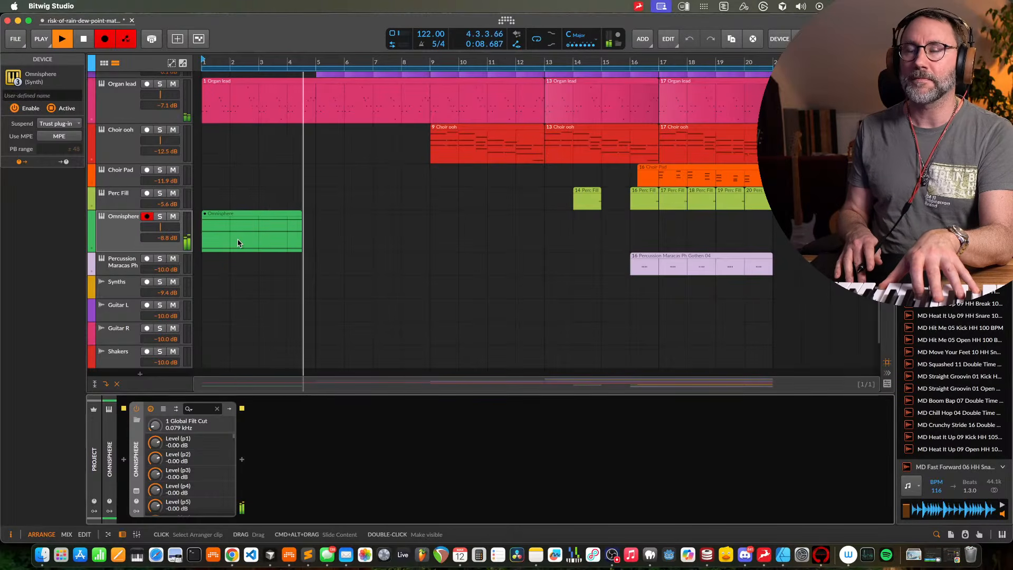
pyautogui.press('space')
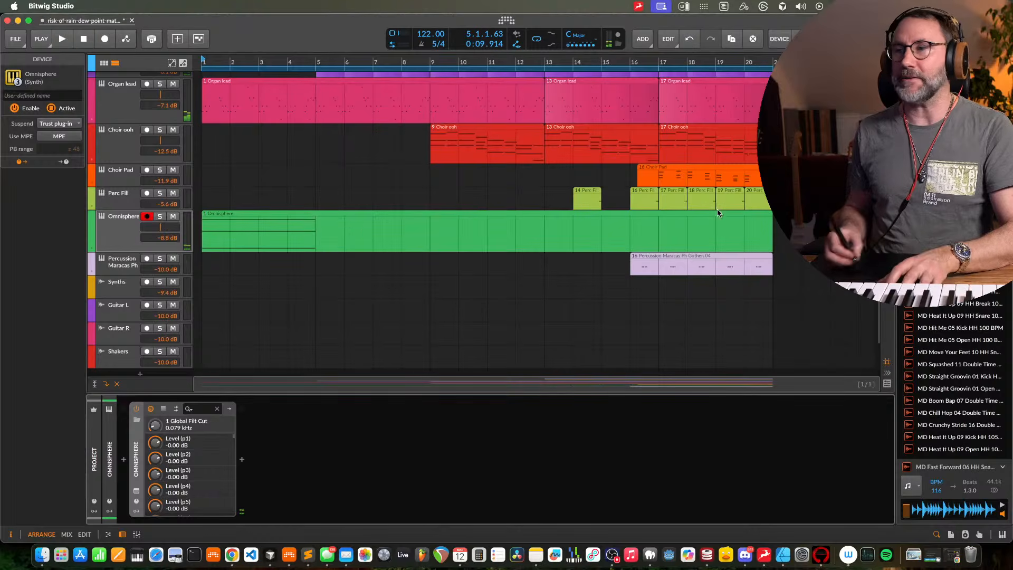
pyautogui.moveTo(776, 225); pyautogui.dragTo(311, 237)
pyautogui.click(310, 237)
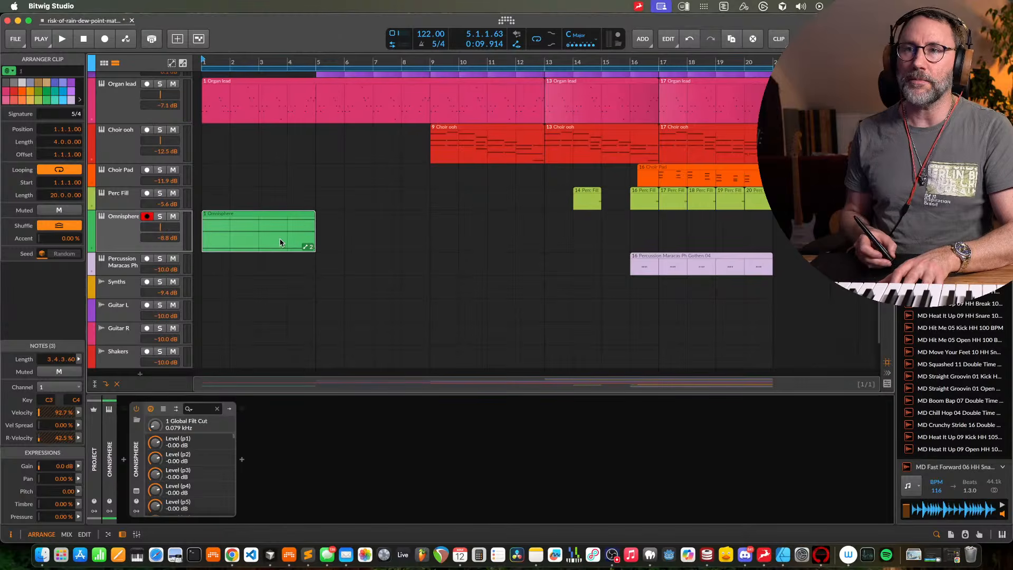
# Bounce the Omnisphere clip to a new audio track with Pre-Fader source, 24-bit depth and Dither
pyautogui.rightClick(251, 228)
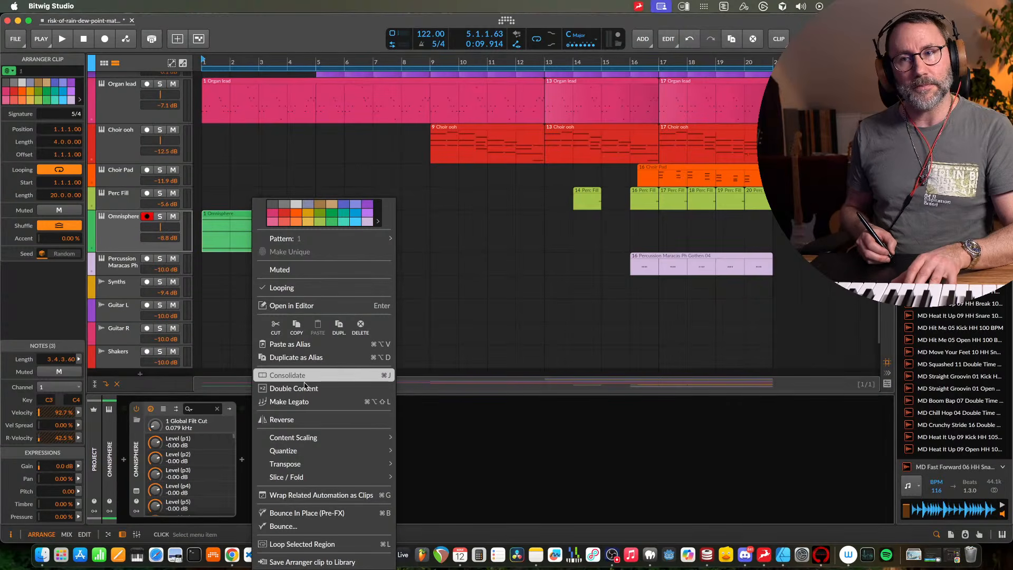
pyautogui.click(348, 527)
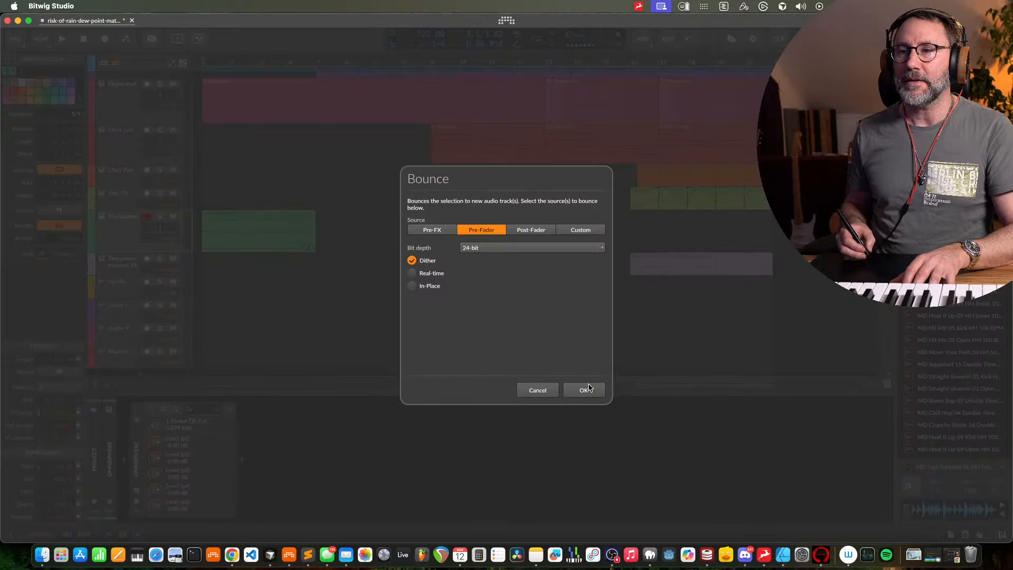
pyautogui.click(591, 395)
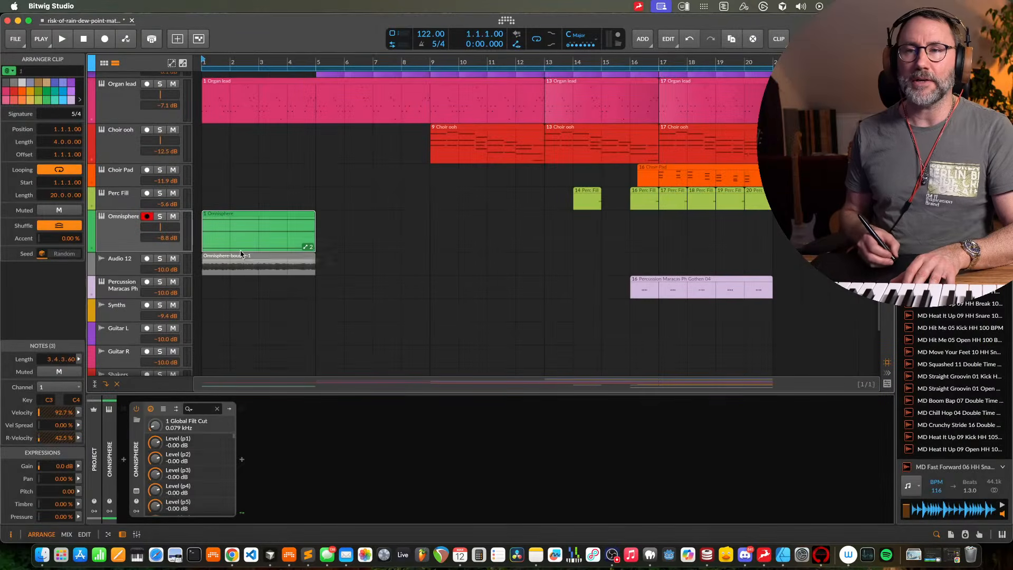
# Audition the bounced audio track in solo, increase its height, and turn solo off again
pyautogui.click(126, 268)
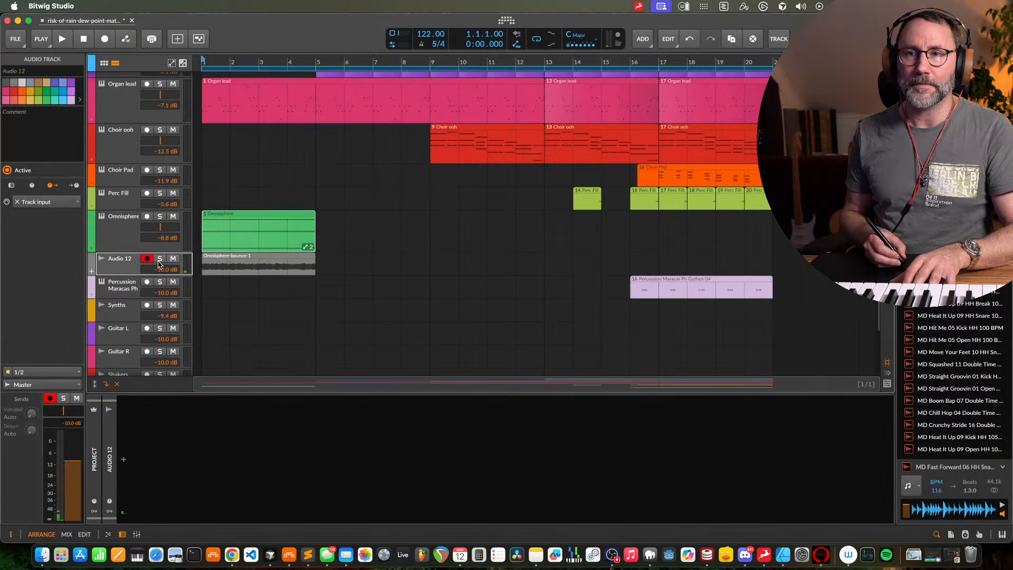
pyautogui.click(160, 259)
pyautogui.press('space')
pyautogui.moveTo(130, 275); pyautogui.dragTo(130, 292)
pyautogui.press('space')
pyautogui.press('space')
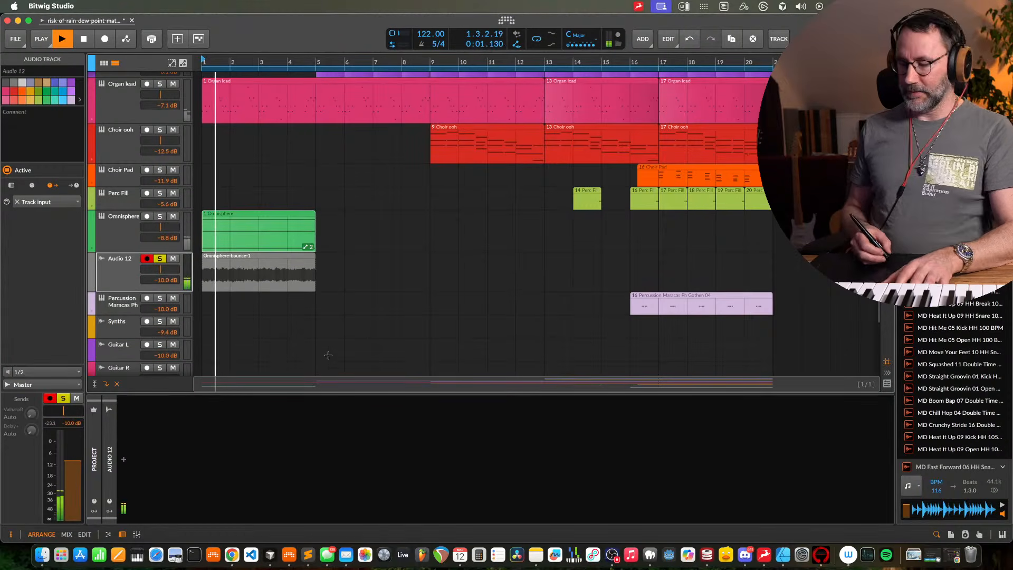
pyautogui.press('space')
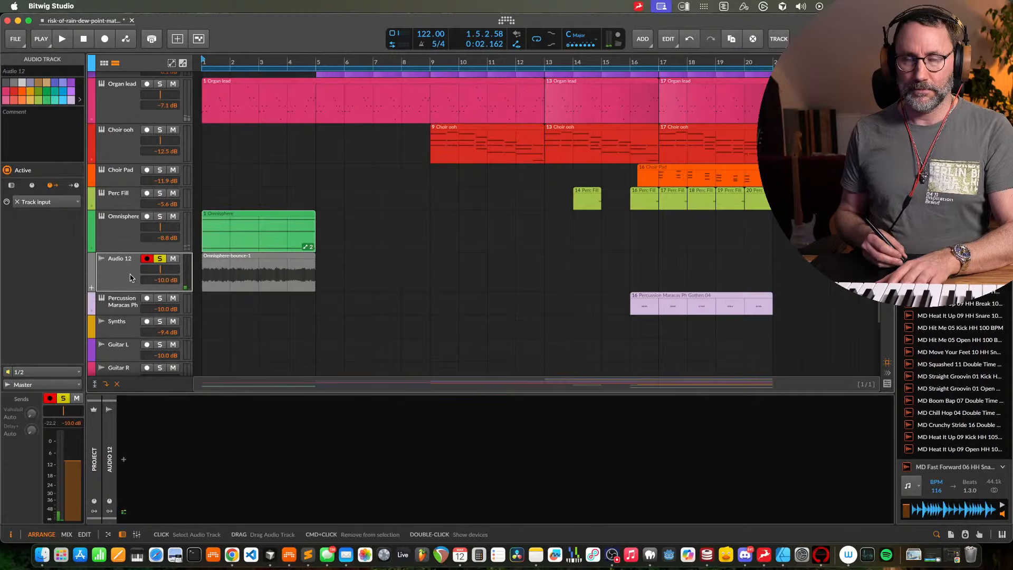
pyautogui.press('space')
pyautogui.press('space')
pyautogui.press('space')
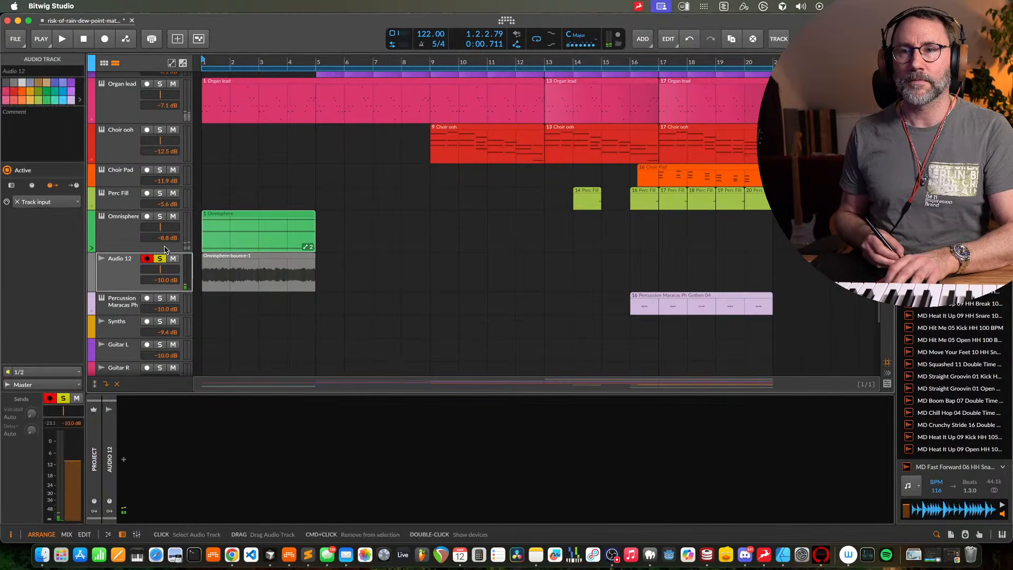
pyautogui.click(160, 258)
# Mute the Omnisphere track, rename the bounced audio track to Intro Pad, and disarm it for recording
pyautogui.click(173, 217)
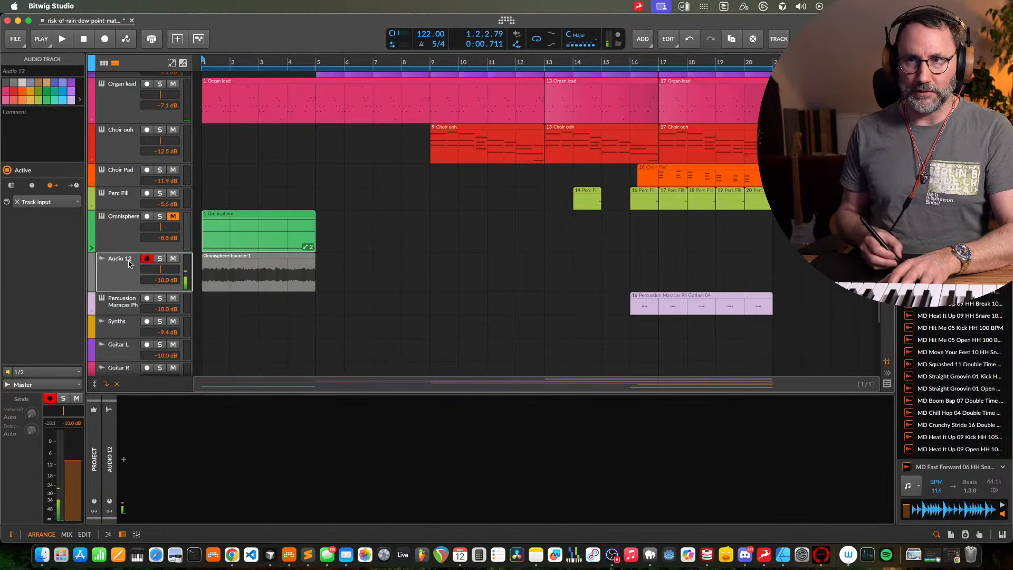
pyautogui.press('super+r')
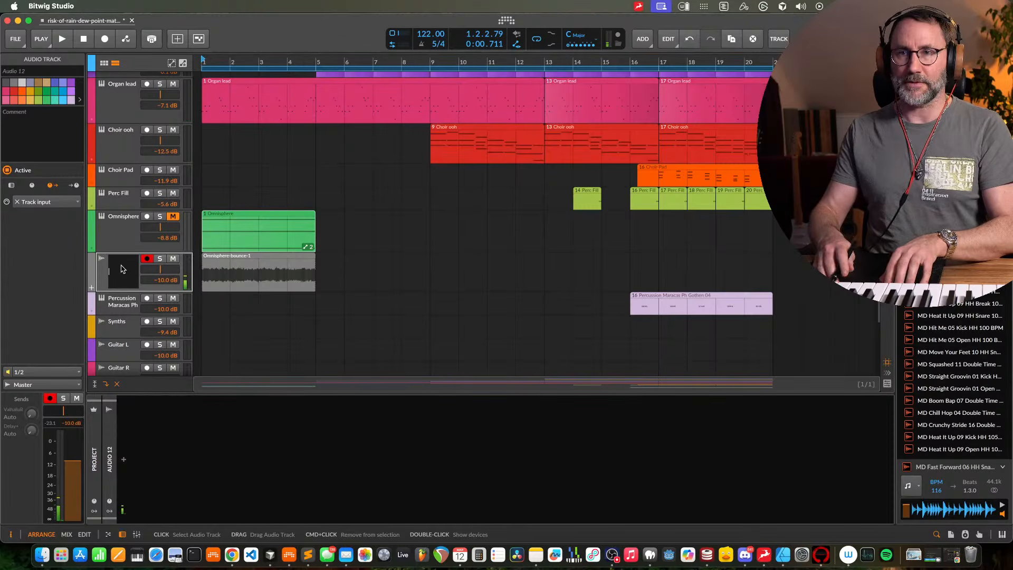
pyautogui.write('Intro Pad')
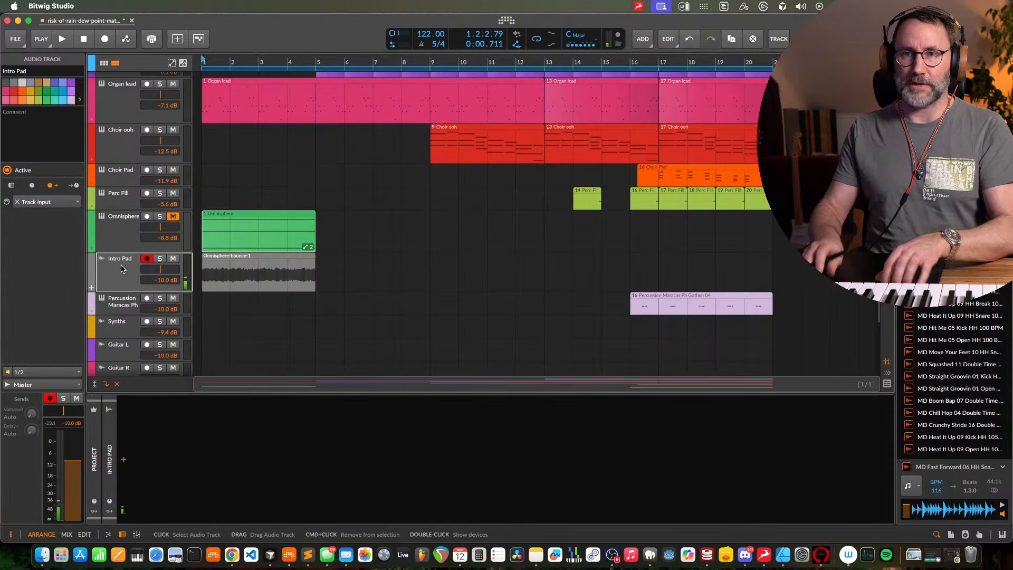
pyautogui.press('Return')
pyautogui.click(146, 259)
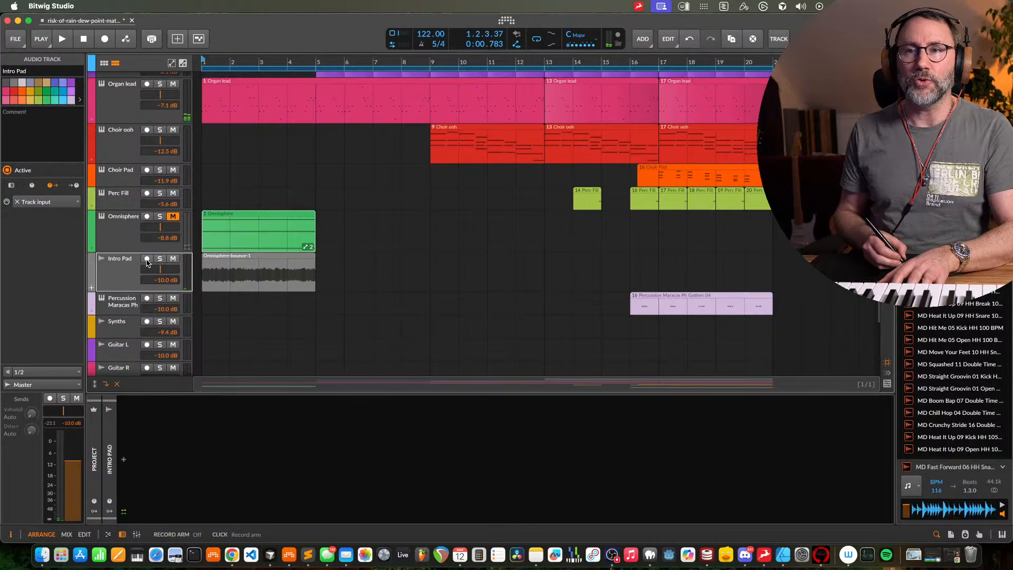
# Play back the intro and add a Tool device to the Intro Pad track
pyautogui.press('space')
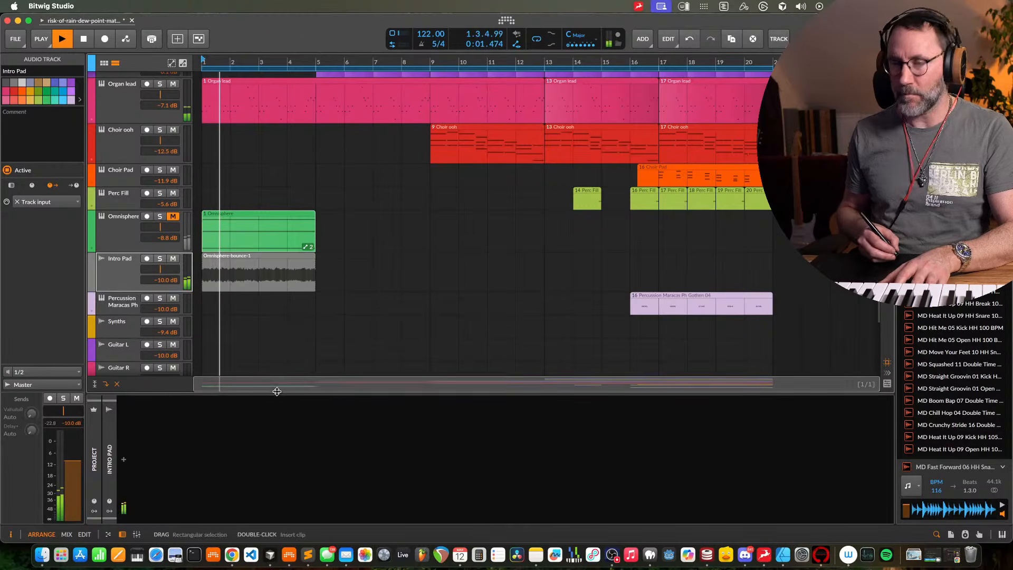
pyautogui.press('space')
pyautogui.click(123, 459)
pyautogui.write('to')
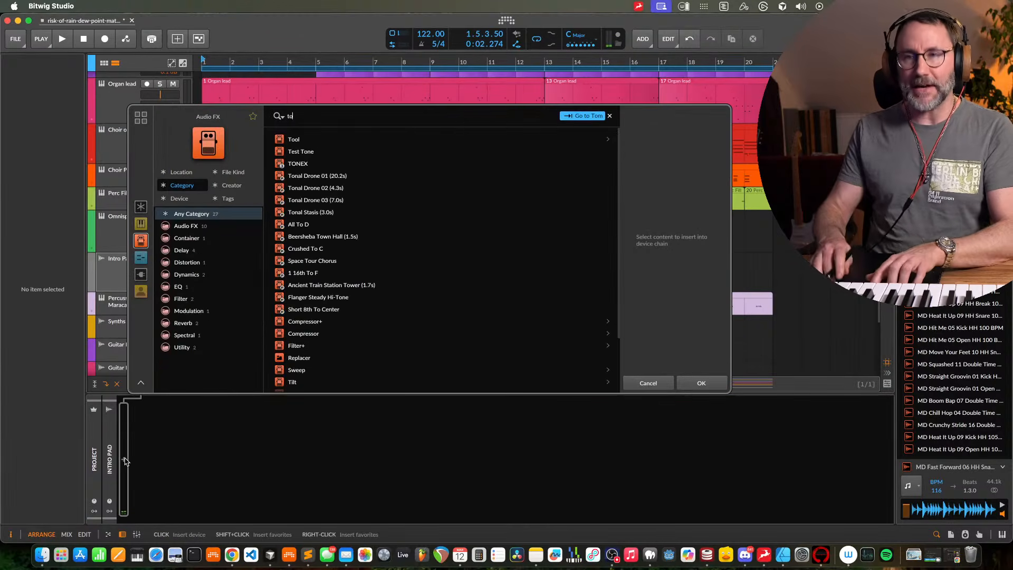
pyautogui.press('BackSpace')
pyautogui.press('BackSpace')
pyautogui.write('tol')
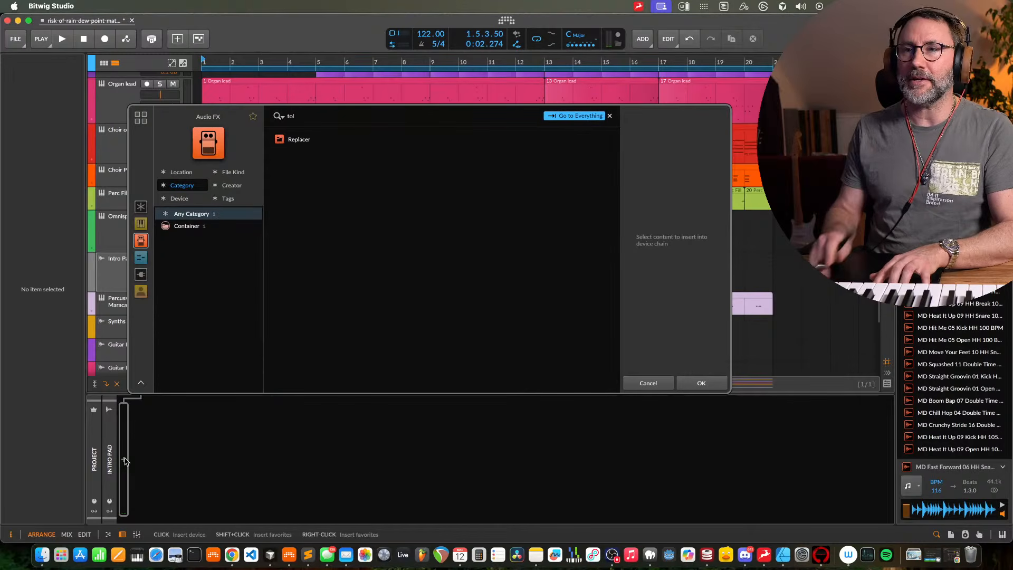
pyautogui.press('BackSpace')
pyautogui.write('ol')
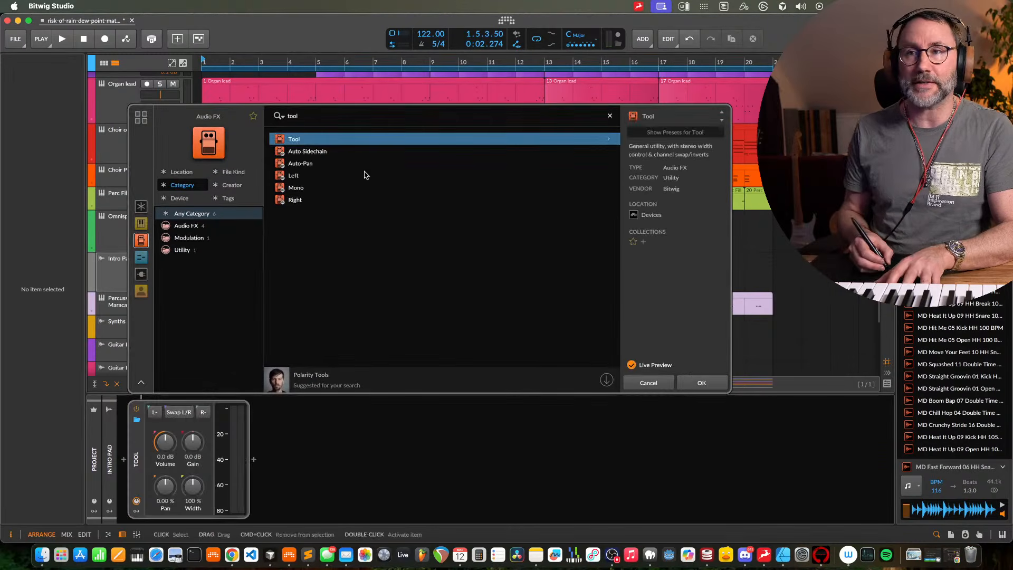
pyautogui.click(699, 382)
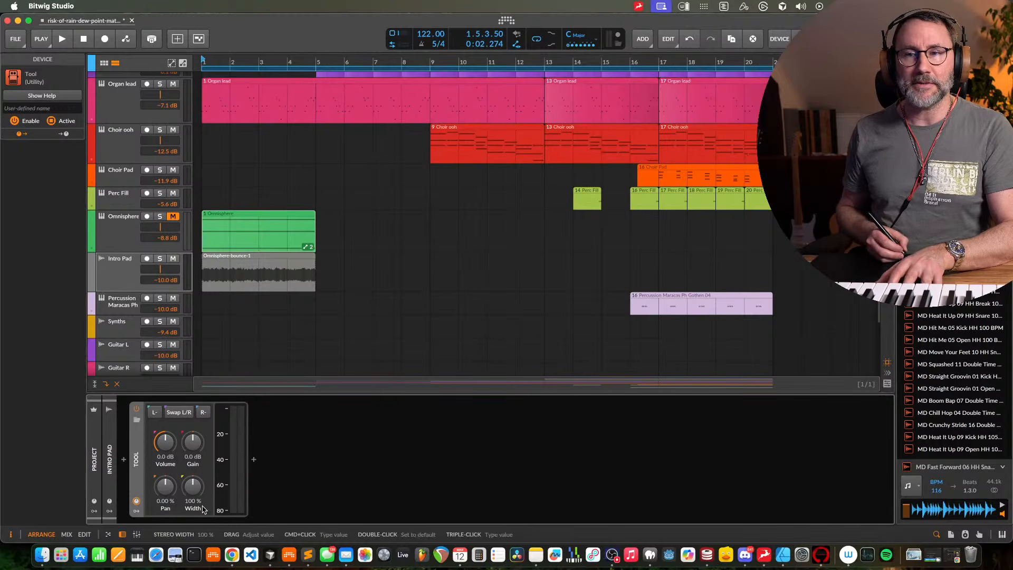
# Play the intro while adjusting the Tool device's volume, setting it to -0.8 dB
pyautogui.press('space')
pyautogui.moveTo(165, 443); pyautogui.dragTo(166, 419)
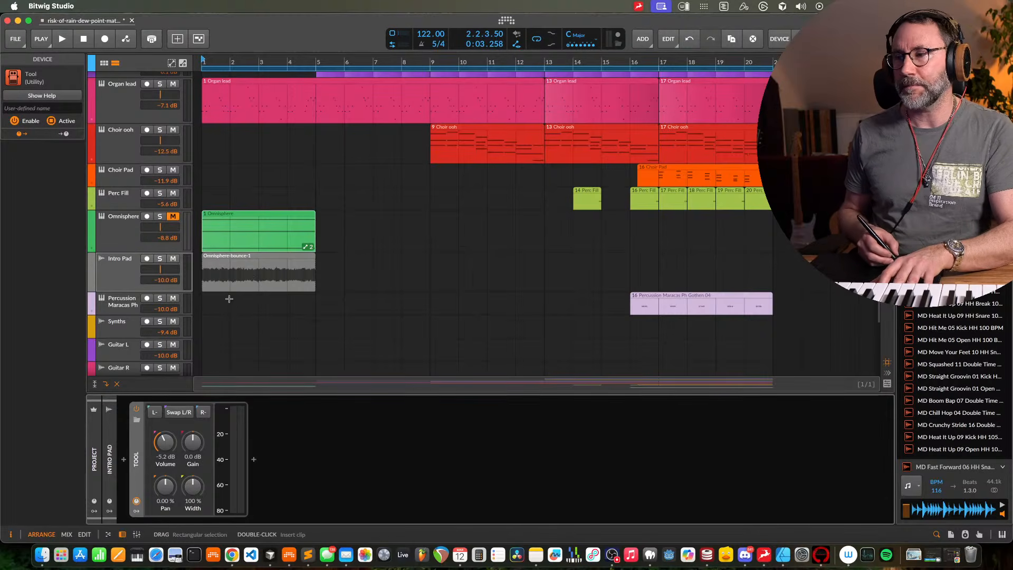
pyautogui.press('space')
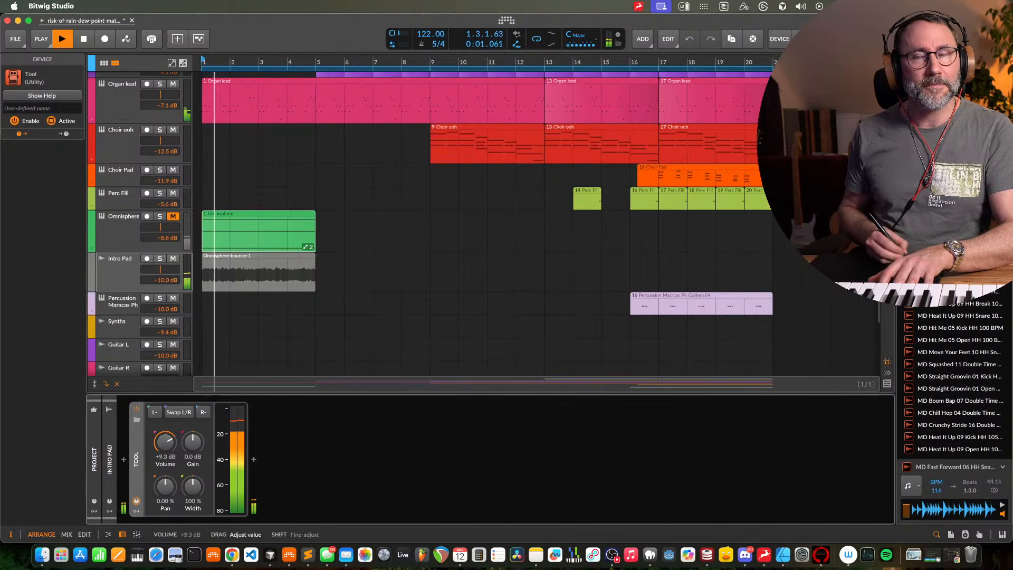
pyautogui.moveTo(159, 448); pyautogui.dragTo(159, 441)
pyautogui.press('space')
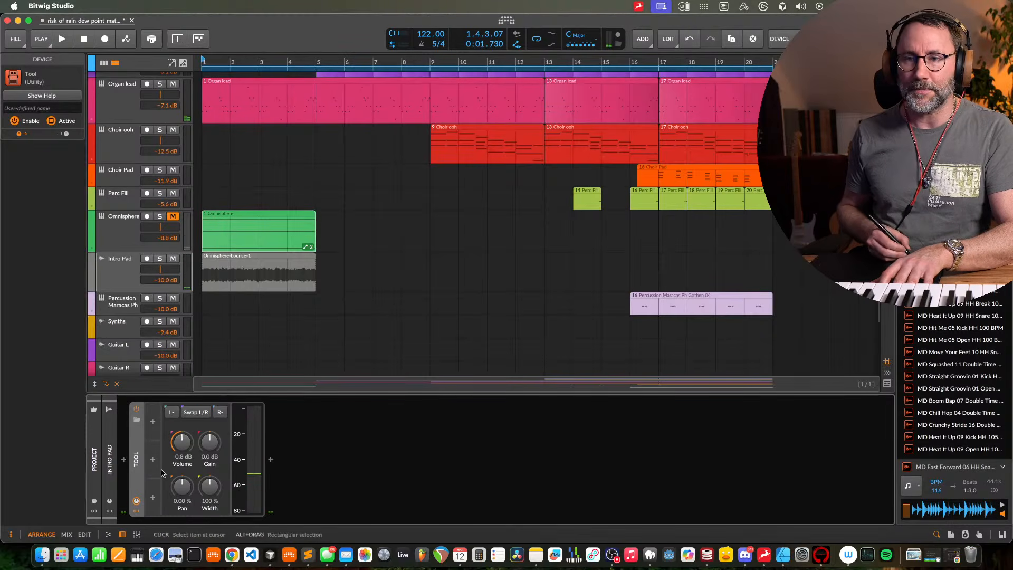
# Add a Classic LFO modulator to the Intro Pad's Tool device and set its waveform to Saw
pyautogui.click(153, 422)
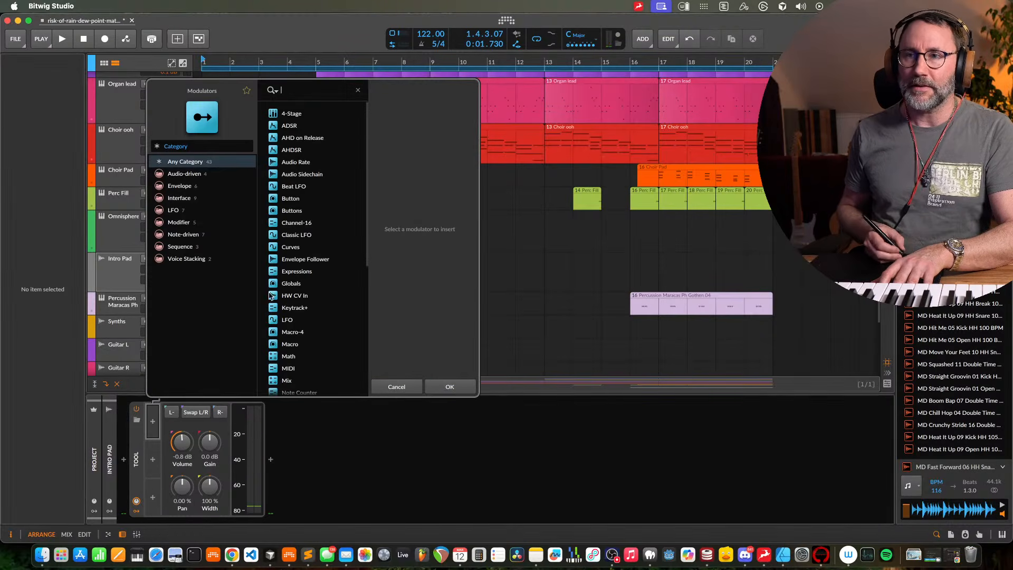
pyautogui.click(309, 236)
pyautogui.click(449, 386)
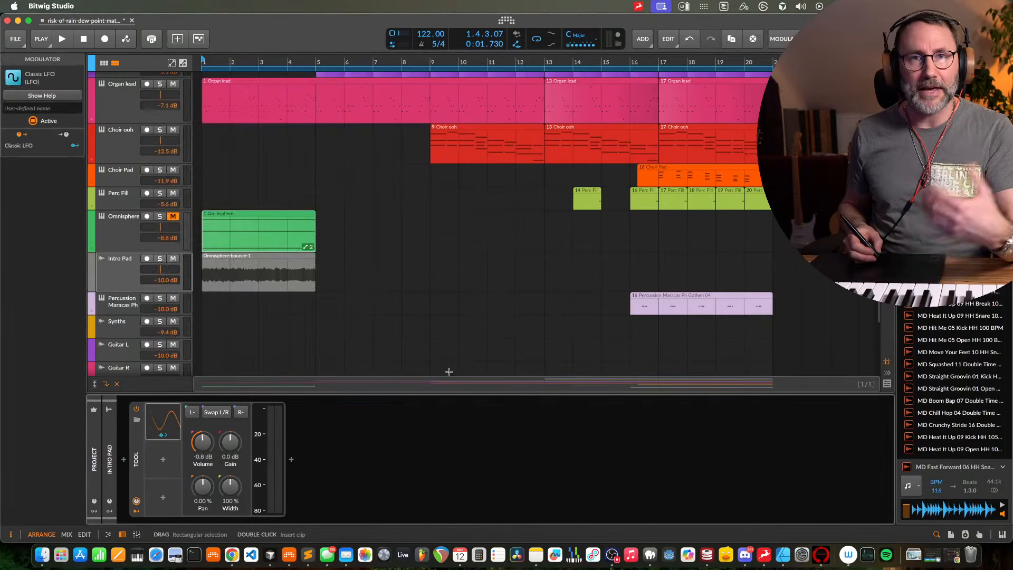
pyautogui.click(165, 441)
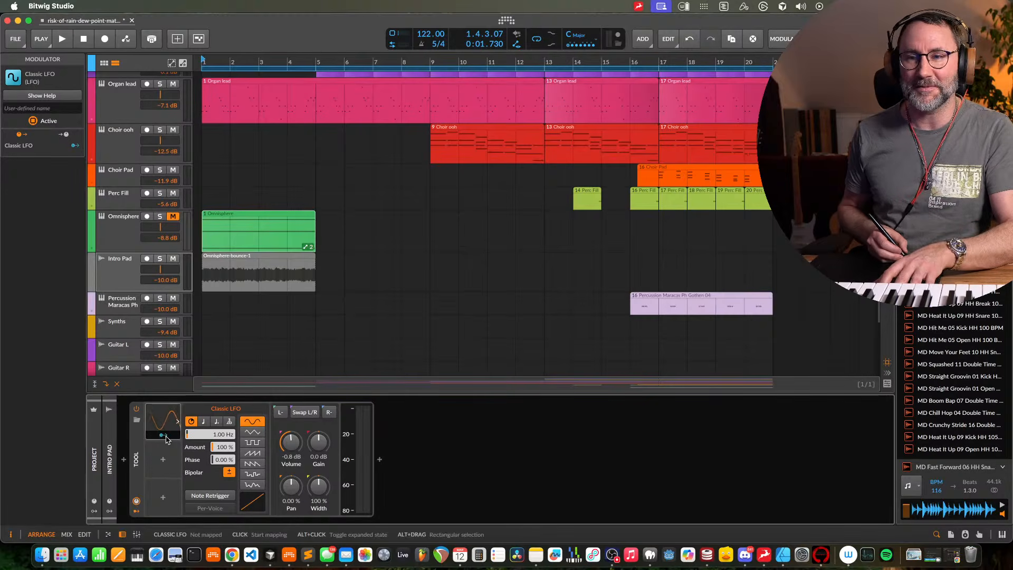
pyautogui.click(260, 467)
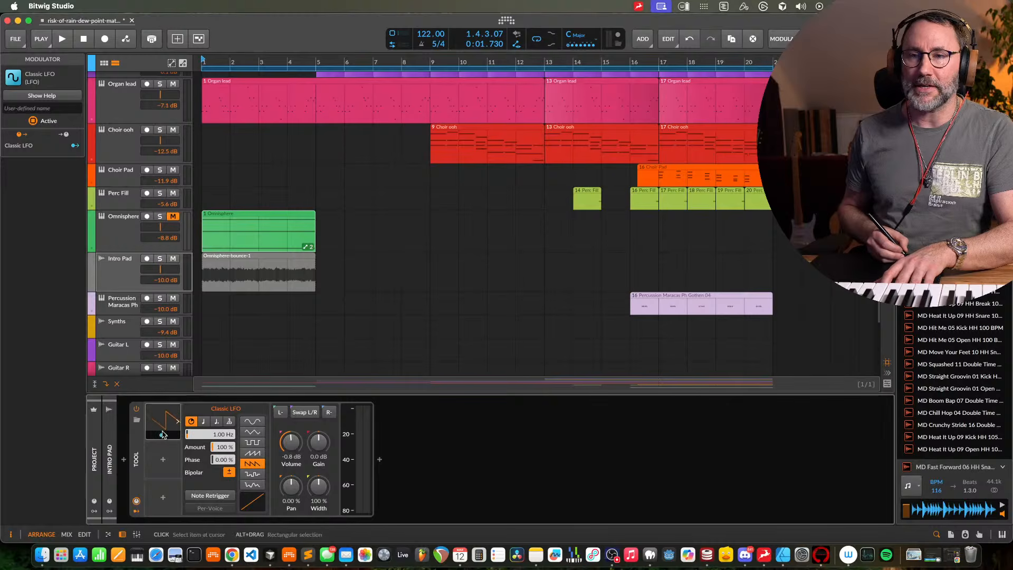
# Map the Classic LFO to the Tool's volume at -0.60, make it unipolar, and reset the volume to 0.0 dB
pyautogui.click(168, 434)
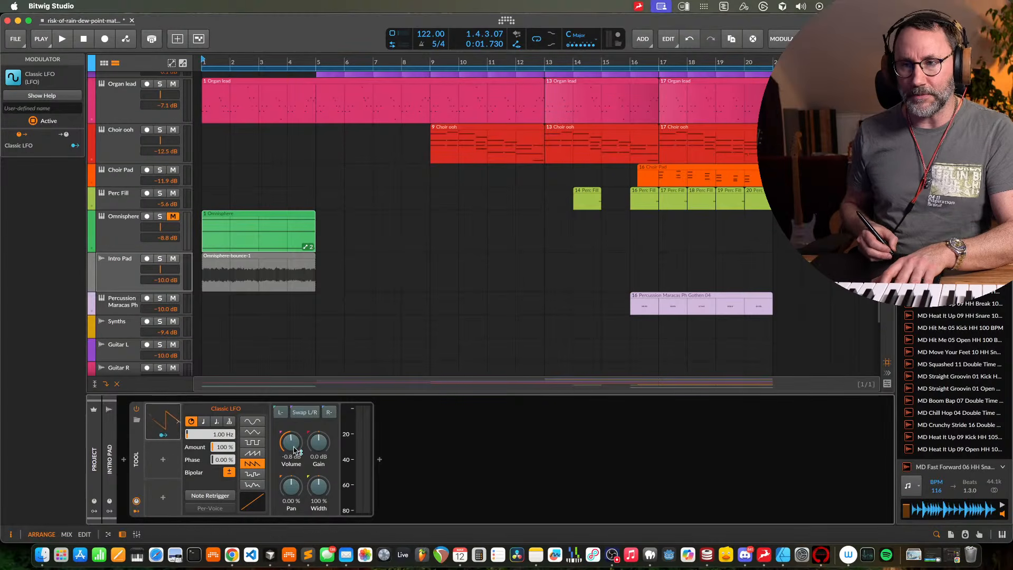
pyautogui.moveTo(291, 442); pyautogui.dragTo(290, 449)
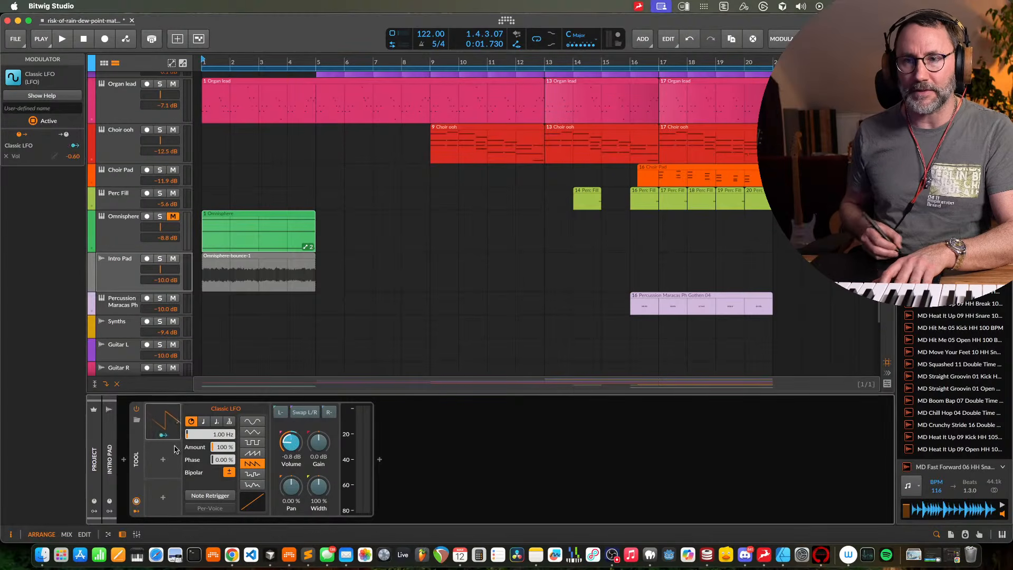
pyautogui.click(163, 434)
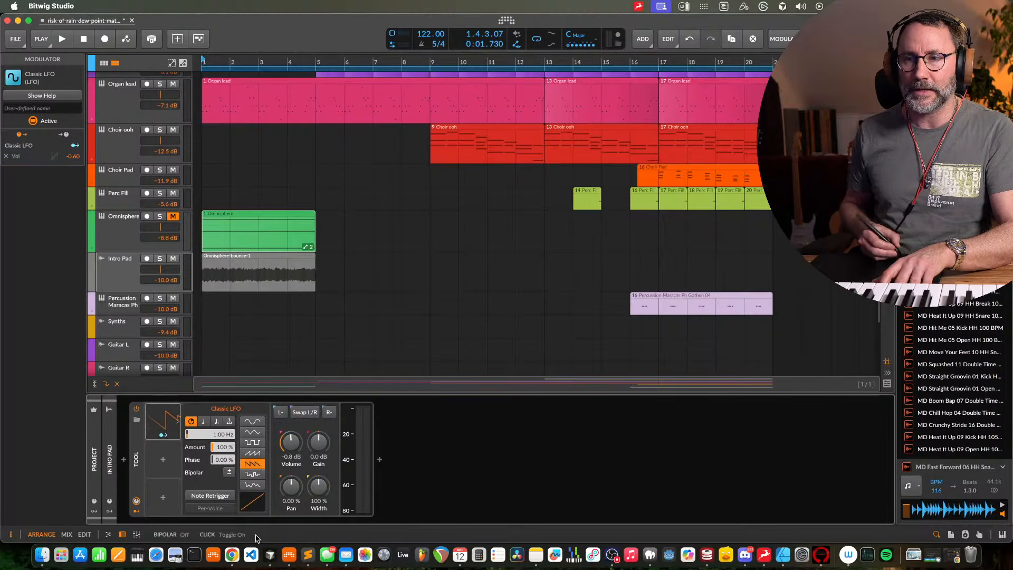
pyautogui.moveTo(288, 432); pyautogui.dragTo(290, 459)
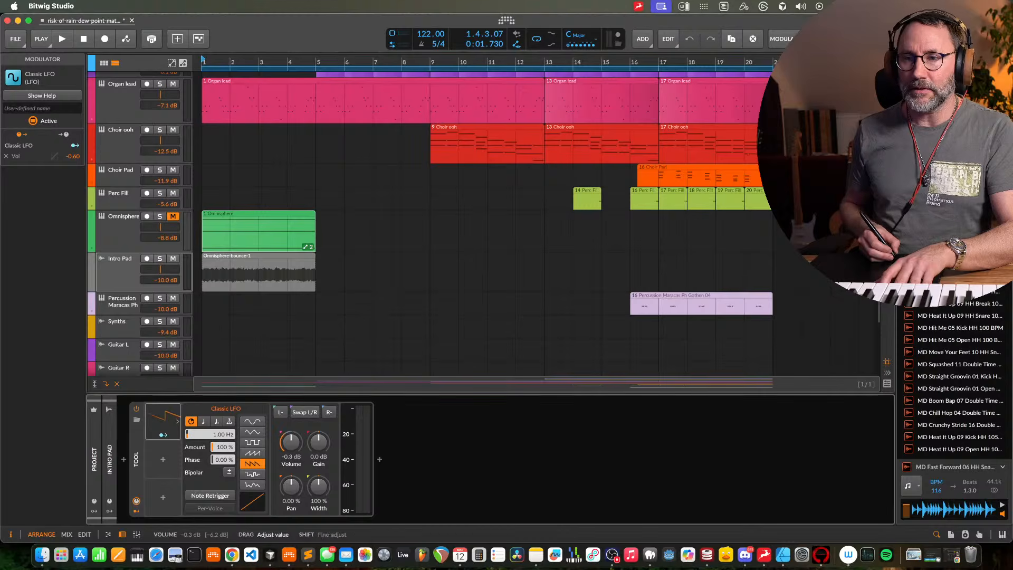
pyautogui.doubleClick(291, 443)
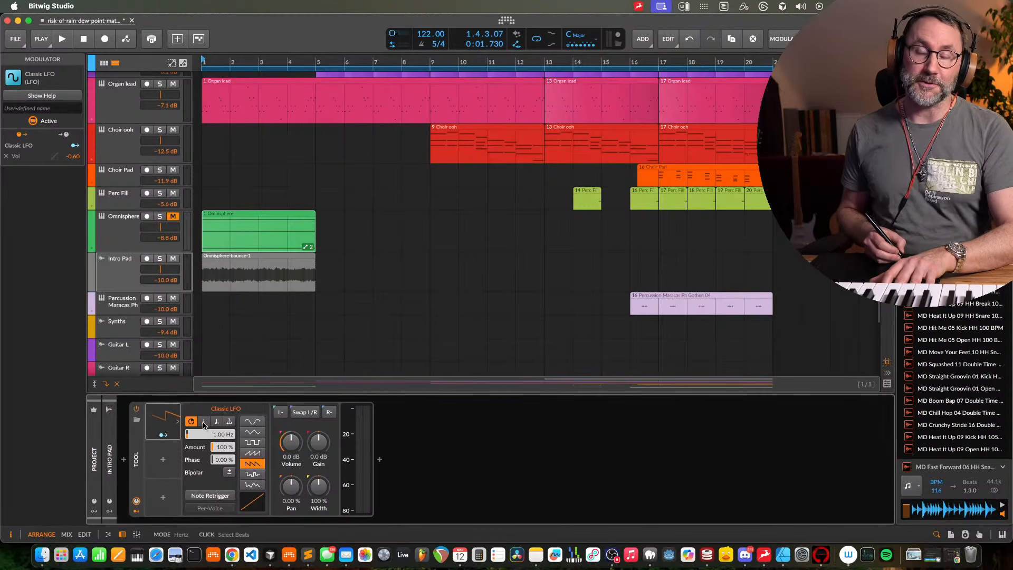
# Play the intro while trying free-running LFO rates such as 16.6 Hz with the Tool's volume at +6.4 dB
pyautogui.moveTo(221, 434); pyautogui.dragTo(221, 453)
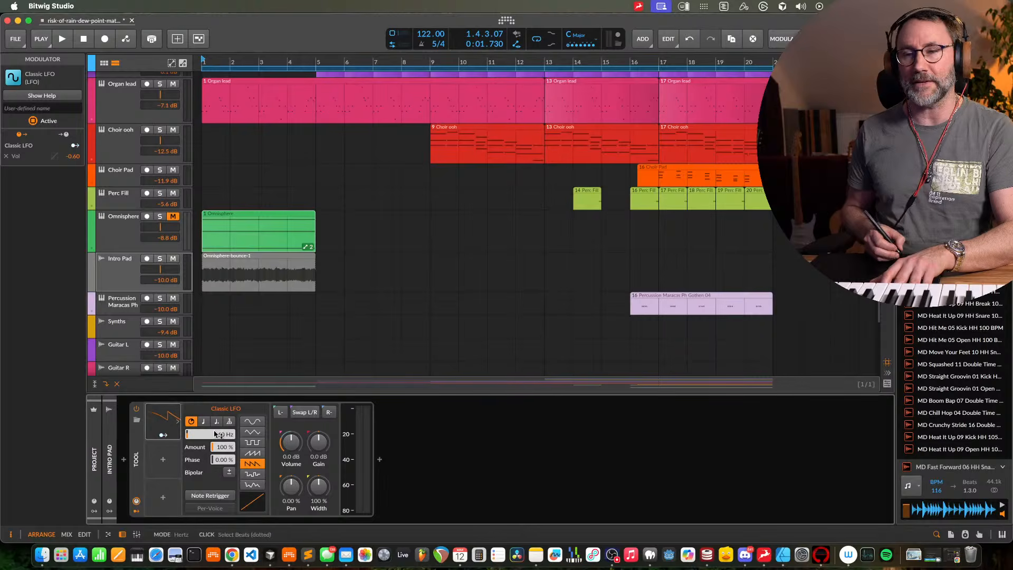
pyautogui.moveTo(215, 433)
pyautogui.mouseDown()
pyautogui.moveTo(215, 417)
pyautogui.moveTo(227, 424)
pyautogui.moveTo(226, 411)
pyautogui.moveTo(227, 422)
pyautogui.mouseUp()
pyautogui.press('space')
pyautogui.moveTo(295, 445); pyautogui.dragTo(295, 430)
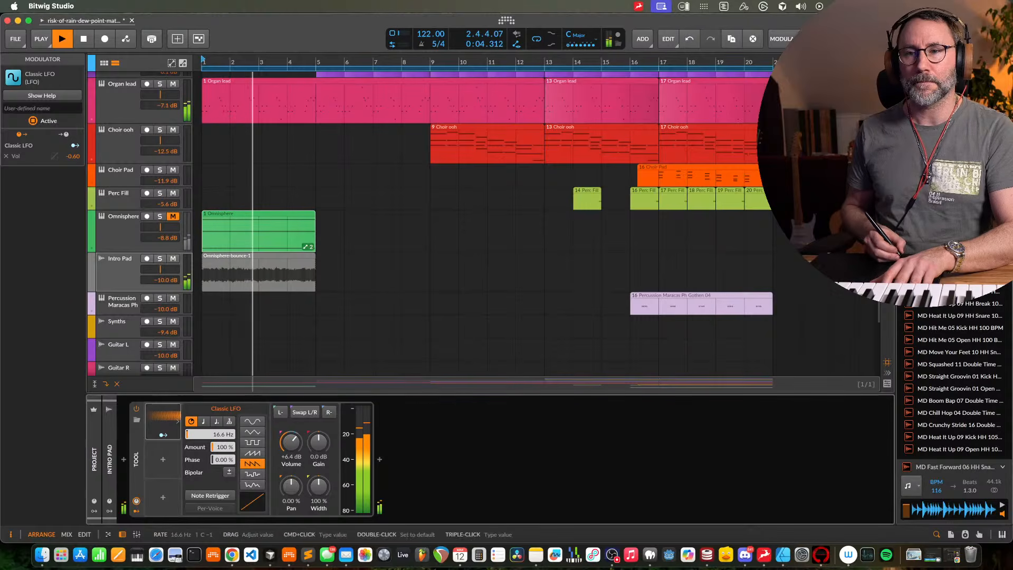
pyautogui.moveTo(221, 434); pyautogui.dragTo(221, 488)
pyautogui.press('space')
# Sync the Classic LFO to beats with a 1/8 rate and play the intro
pyautogui.click(204, 422)
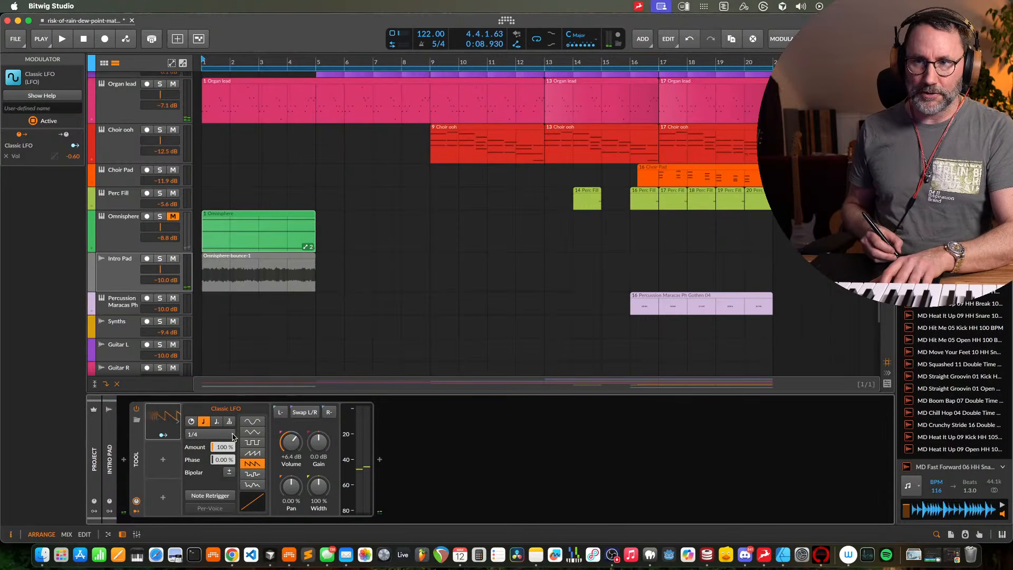
pyautogui.click(233, 434)
pyautogui.click(216, 391)
pyautogui.press('space')
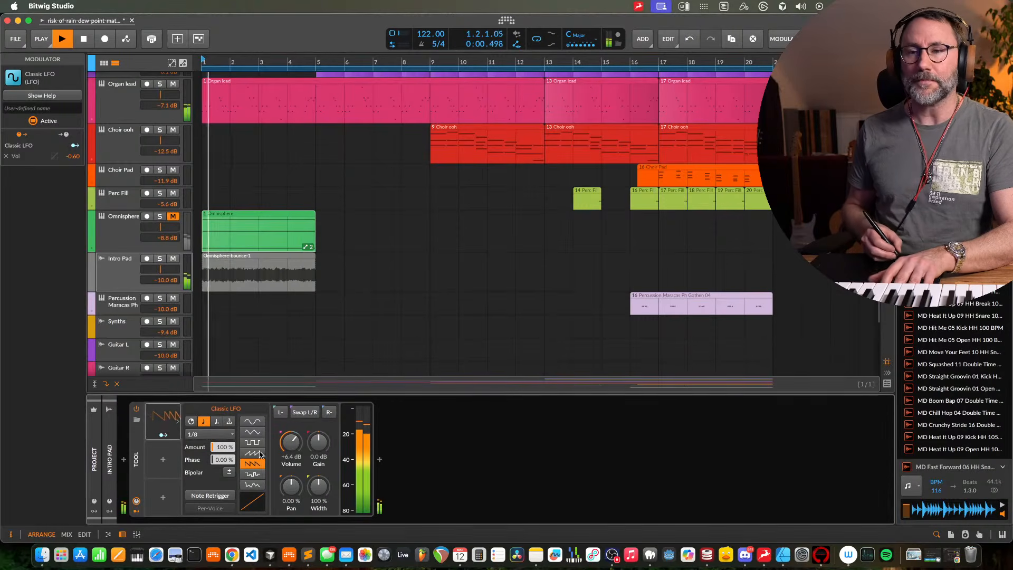
# Switch the LFO waveform to Ramp and lower the Tool's volume to +2.7 dB during playback
pyautogui.click(257, 453)
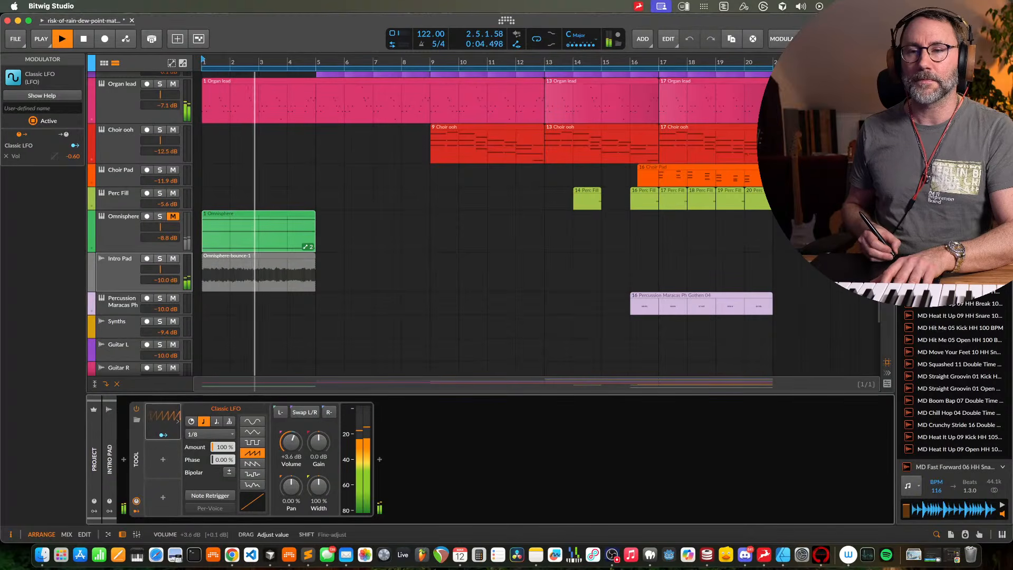
pyautogui.moveTo(291, 442); pyautogui.dragTo(291, 441)
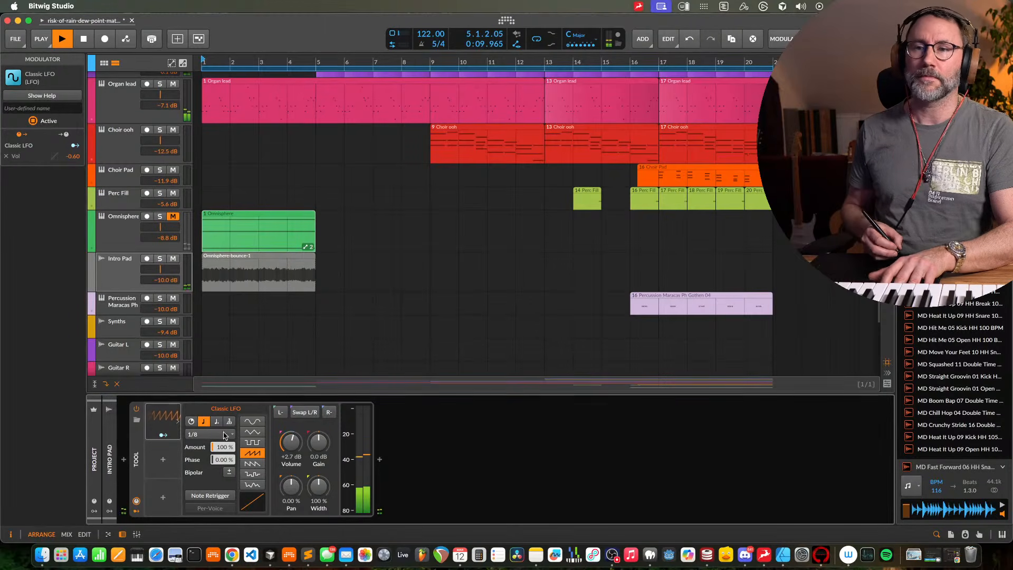
pyautogui.press('space')
# Audition the LFO's Saw waveform against Ramp in the intro, ending on Ramp
pyautogui.click(253, 464)
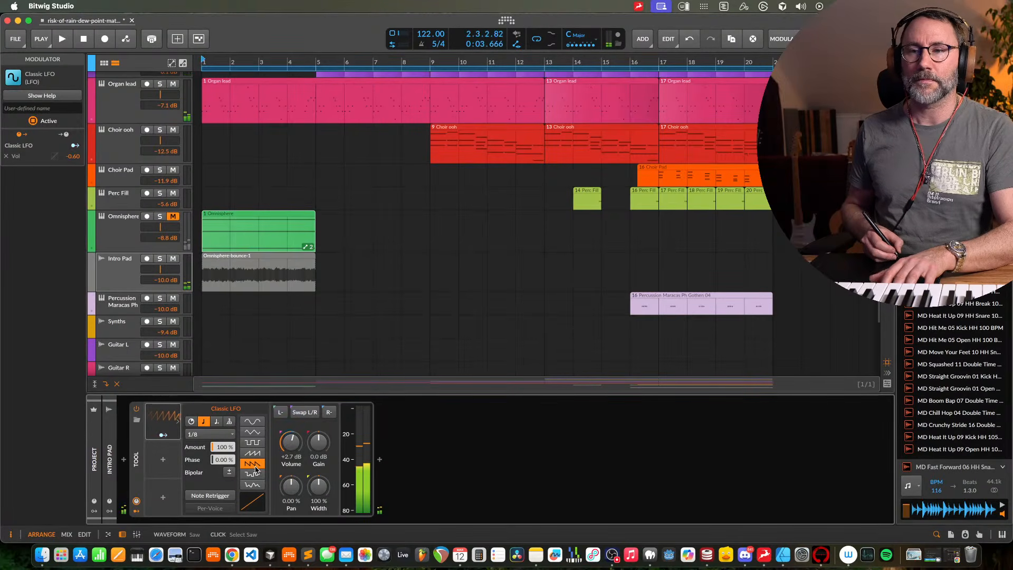
pyautogui.press('space')
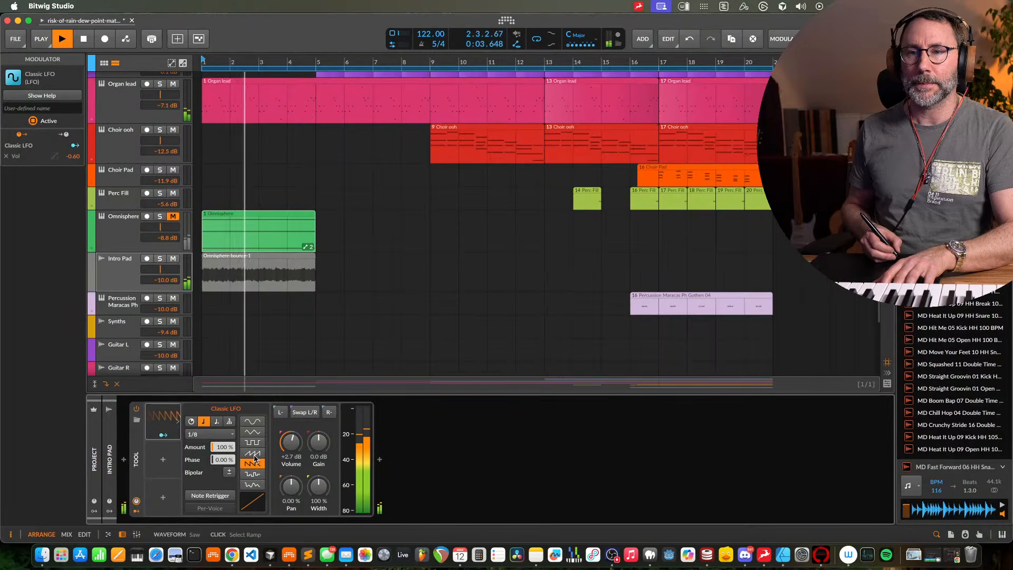
pyautogui.press('space')
pyautogui.click(253, 453)
pyautogui.press('space')
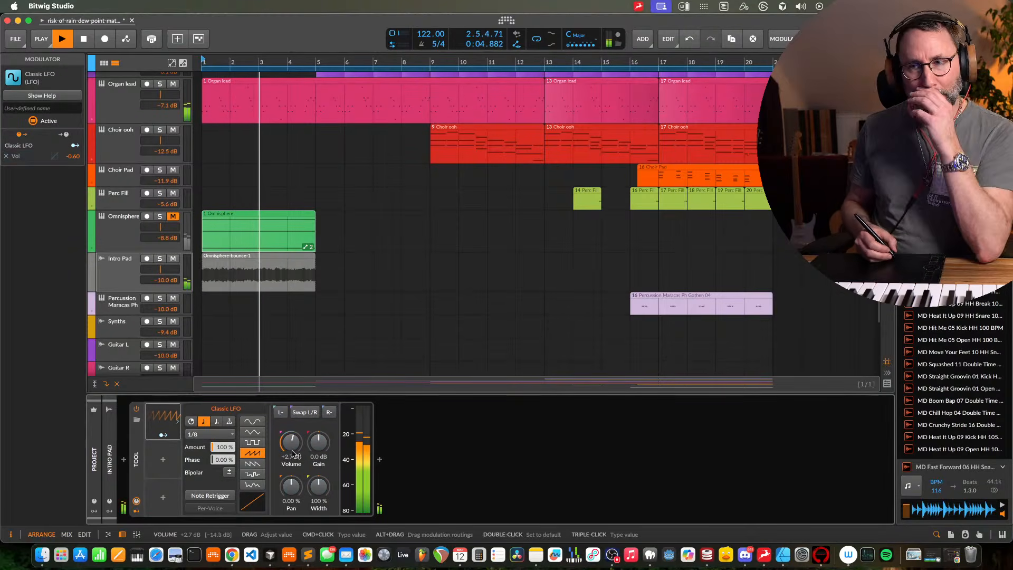
pyautogui.press('space')
# Play the intro and reduce the Tool's stereo width to 0%
pyautogui.press('space')
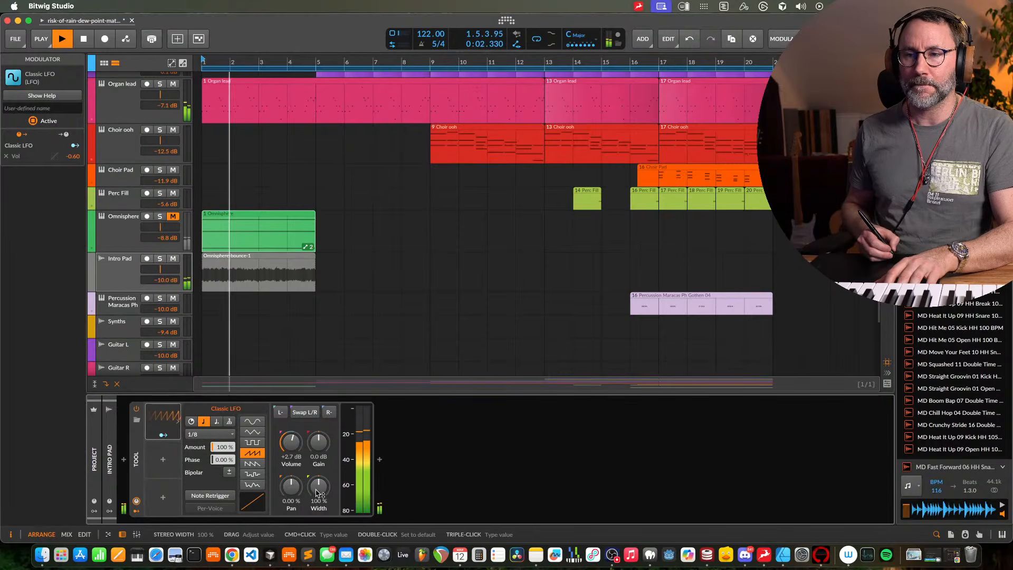
pyautogui.moveTo(317, 492); pyautogui.dragTo(322, 569)
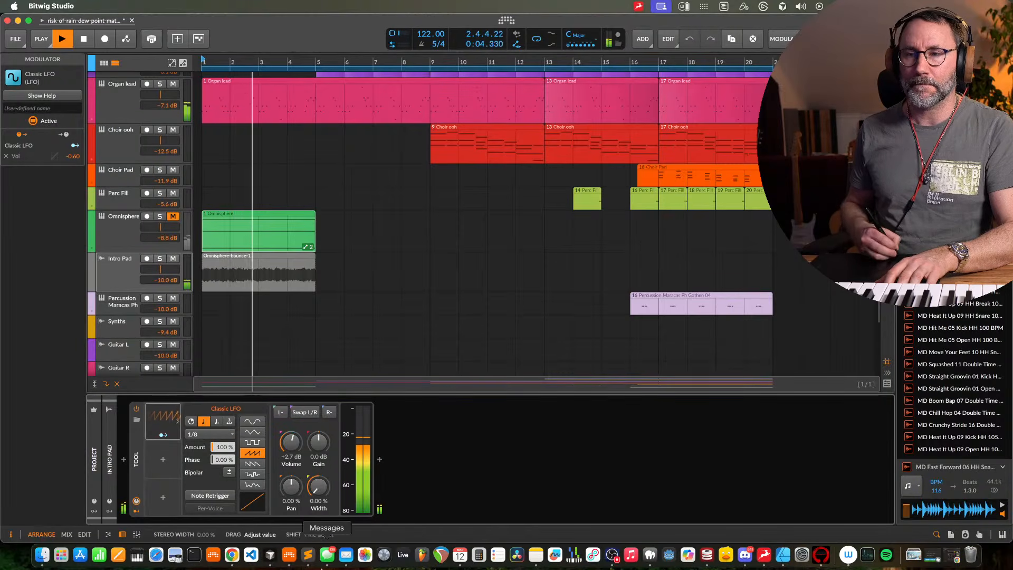
pyautogui.moveTo(323, 491)
pyautogui.mouseDown()
pyautogui.moveTo(323, 429)
pyautogui.moveTo(313, 498)
pyautogui.mouseUp()
pyautogui.press('space')
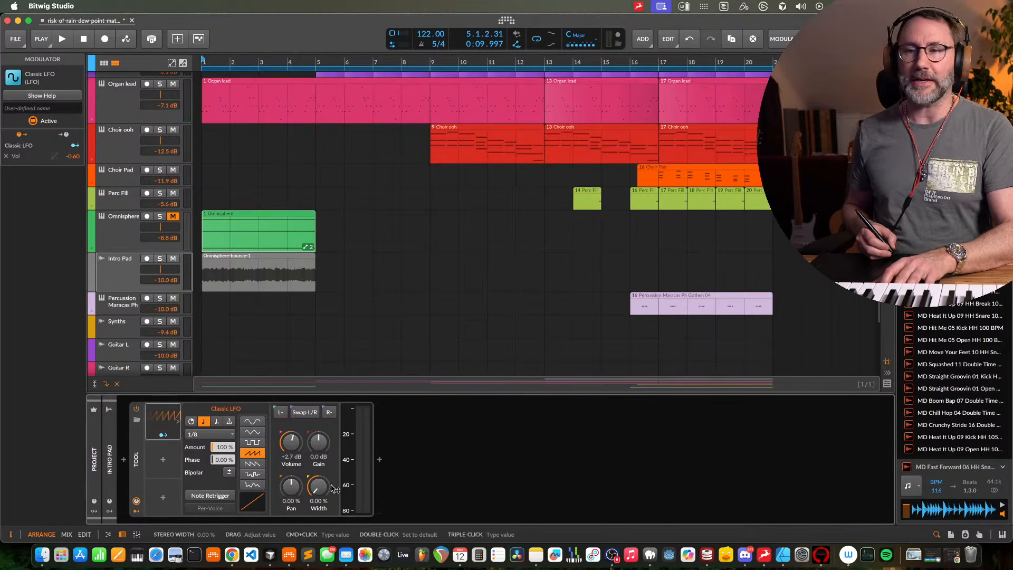
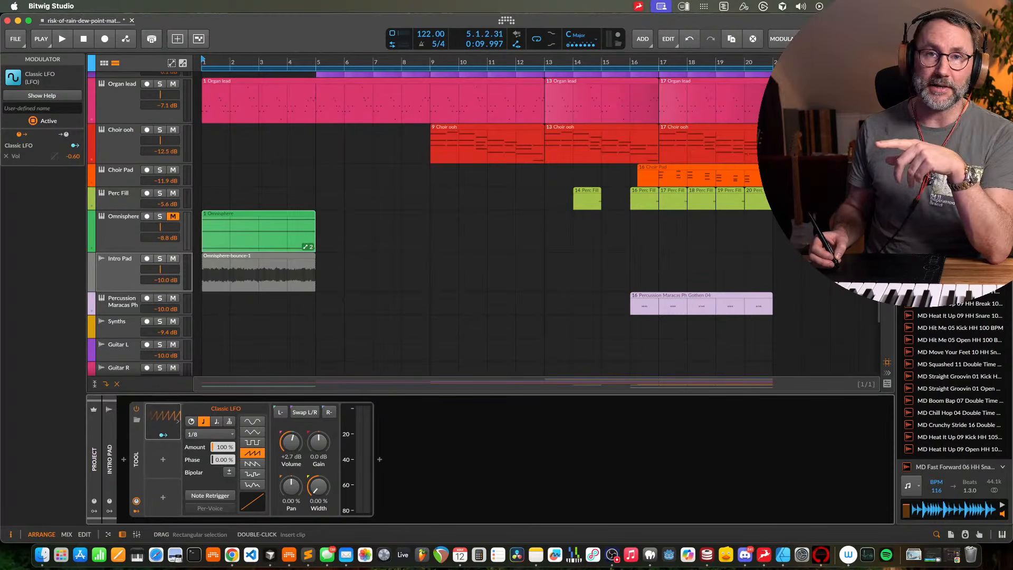
# Open the Choir ooh clip at bar 9, try changing its first D#3 note's velocity, and undo the change
pyautogui.moveTo(876, 258); pyautogui.dragTo(876, 284)
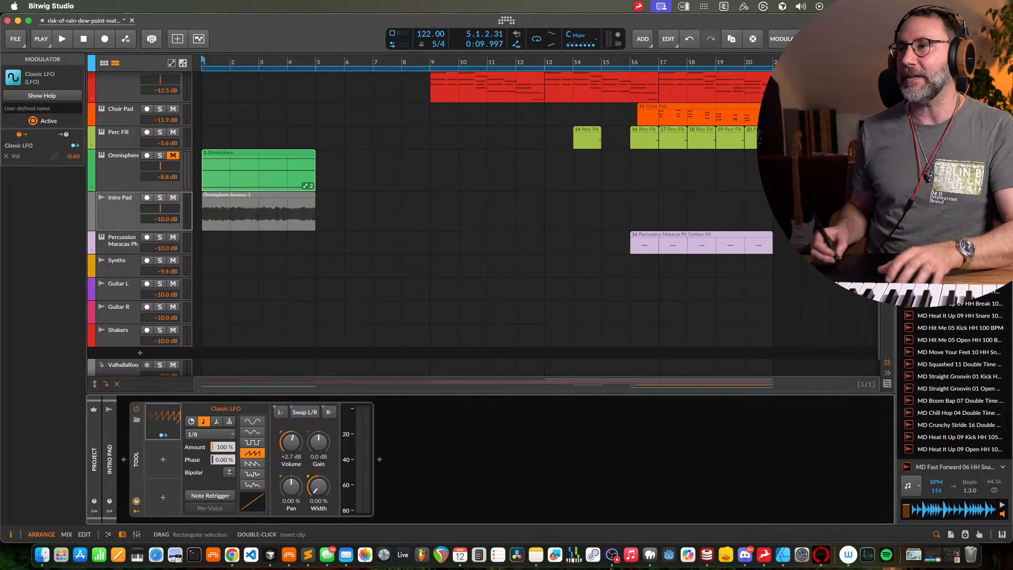
pyautogui.scroll(6, 521, 234)
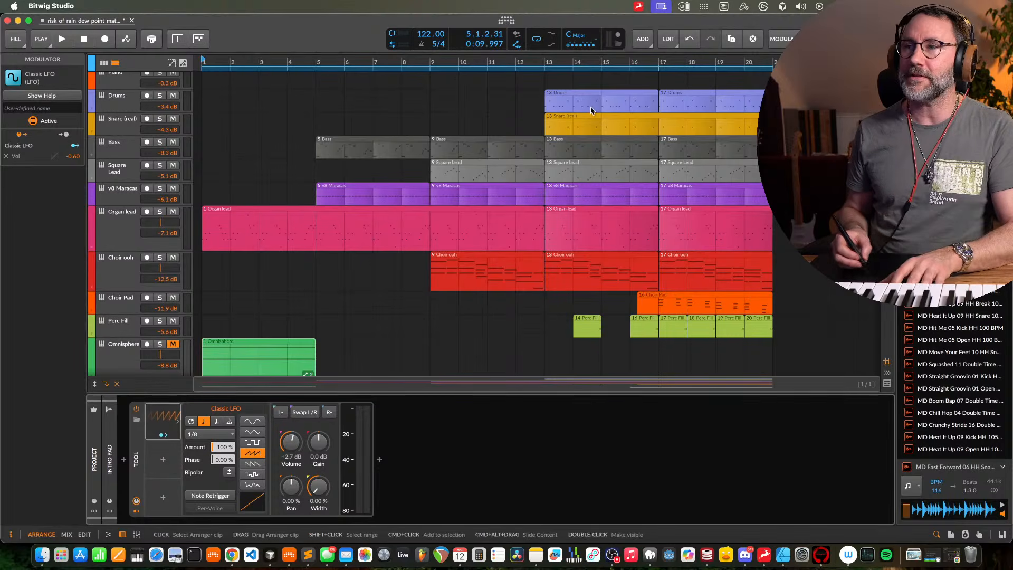
pyautogui.doubleClick(501, 255)
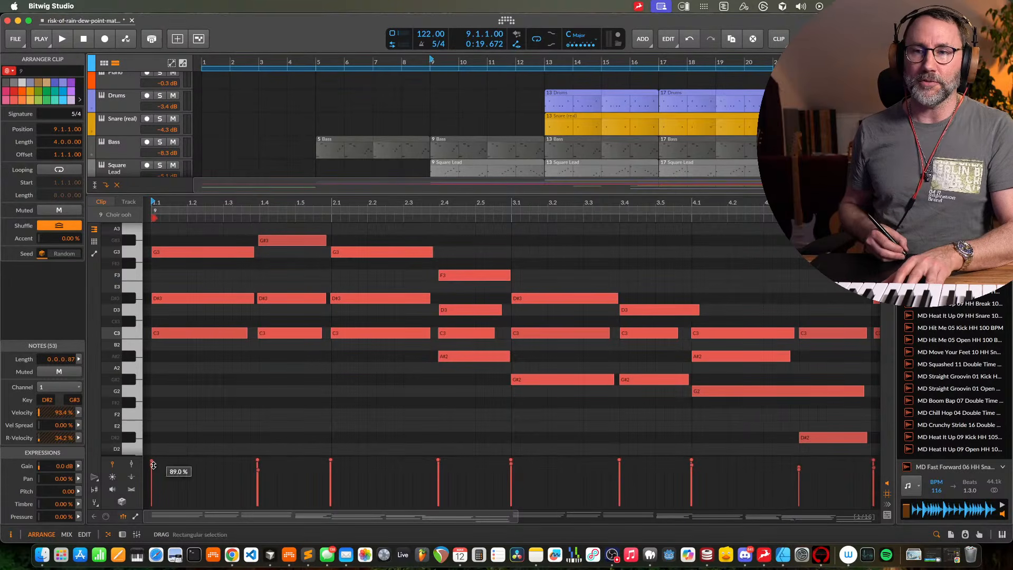
pyautogui.click(205, 332)
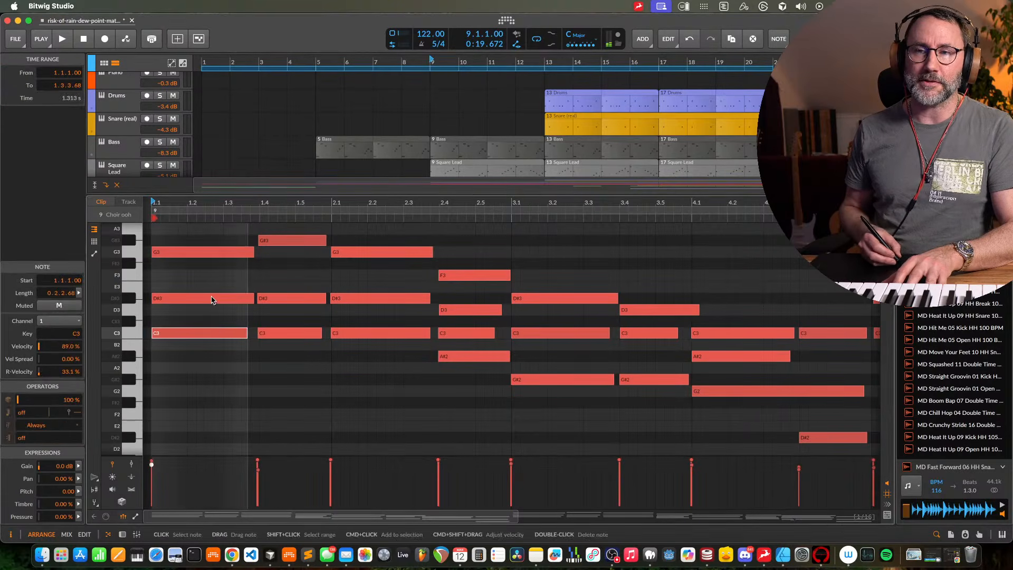
pyautogui.click(212, 299)
pyautogui.moveTo(153, 460)
pyautogui.mouseDown()
pyautogui.moveTo(152, 482)
pyautogui.moveTo(152, 458)
pyautogui.moveTo(152, 471)
pyautogui.mouseUp()
pyautogui.press('super+z')
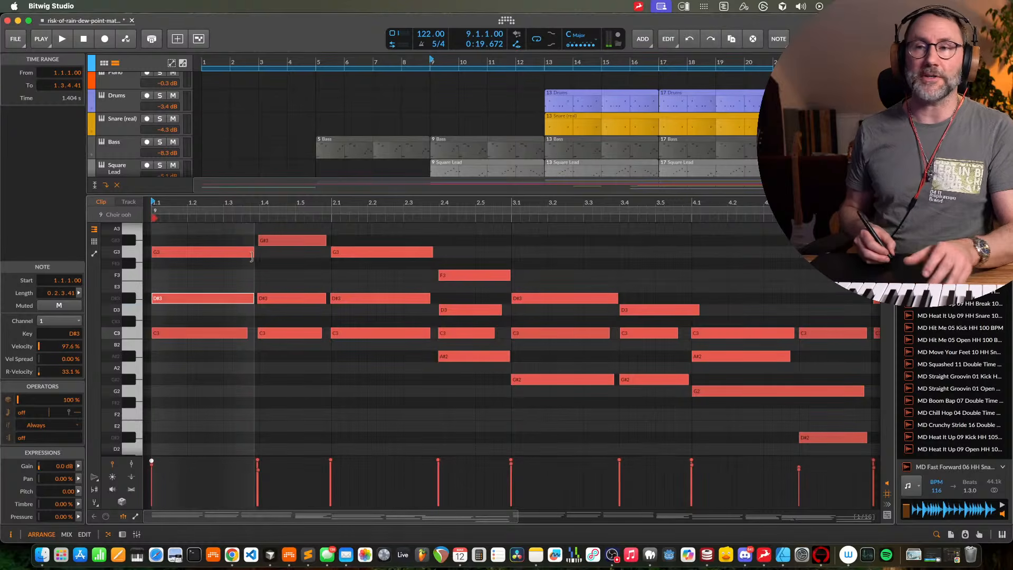
# Try inserting an extra F#3 note in bar 3 of the Choir ooh clip and delete it again
pyautogui.doubleClick(582, 263)
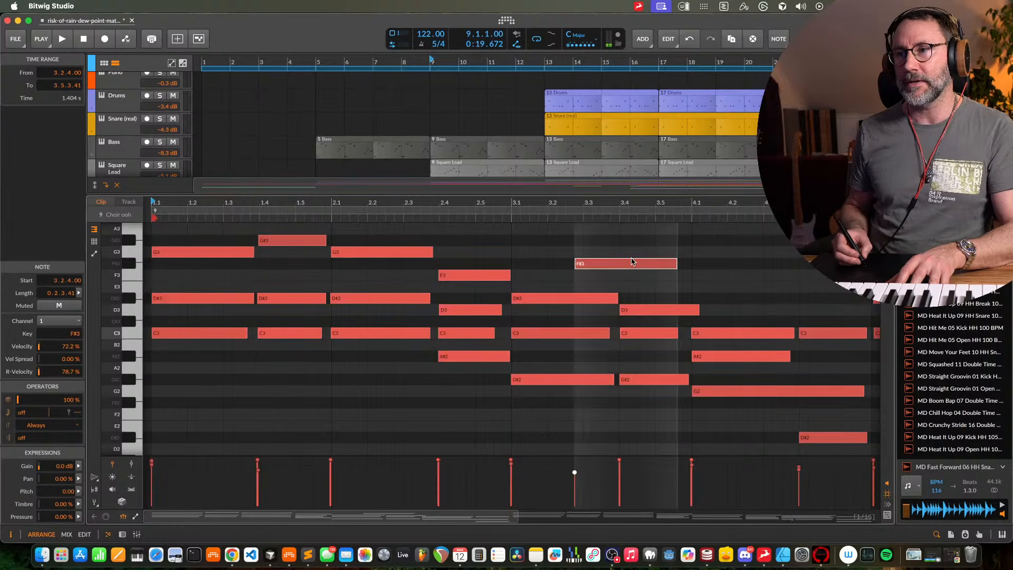
pyautogui.doubleClick(643, 253)
pyautogui.keyDown('shift'); pyautogui.click(635, 265); pyautogui.keyUp('shift')
pyautogui.press('BackSpace')
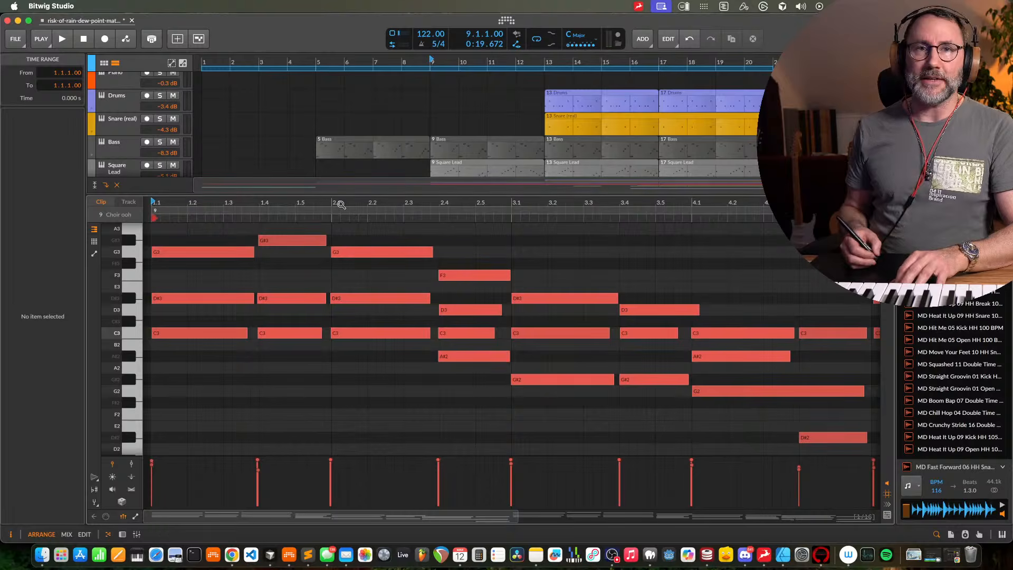
# Return to the device view and play the arrangement briefly from bar 9 and from the beginning
pyautogui.press('d')
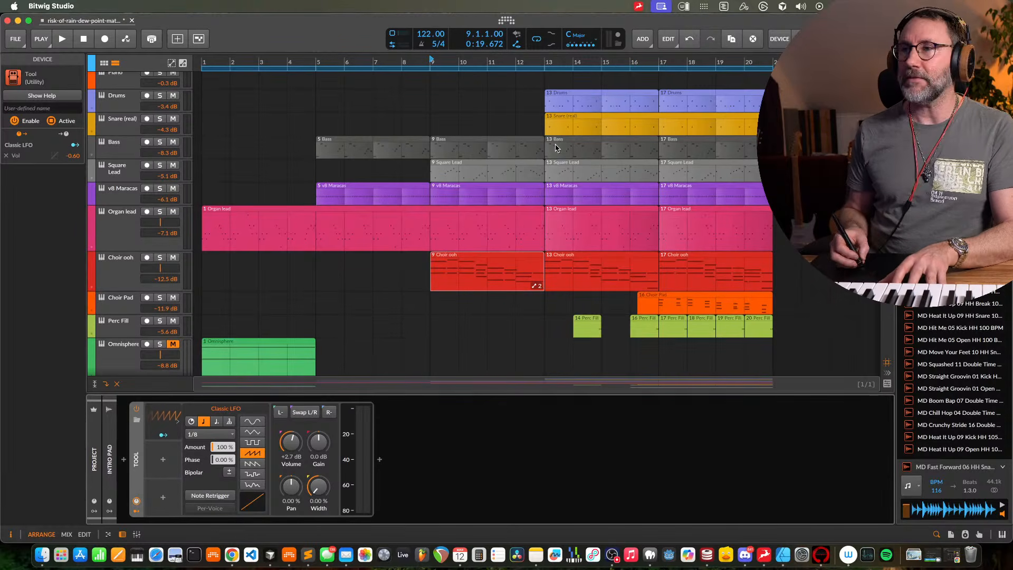
pyautogui.press('space')
pyautogui.press('space')
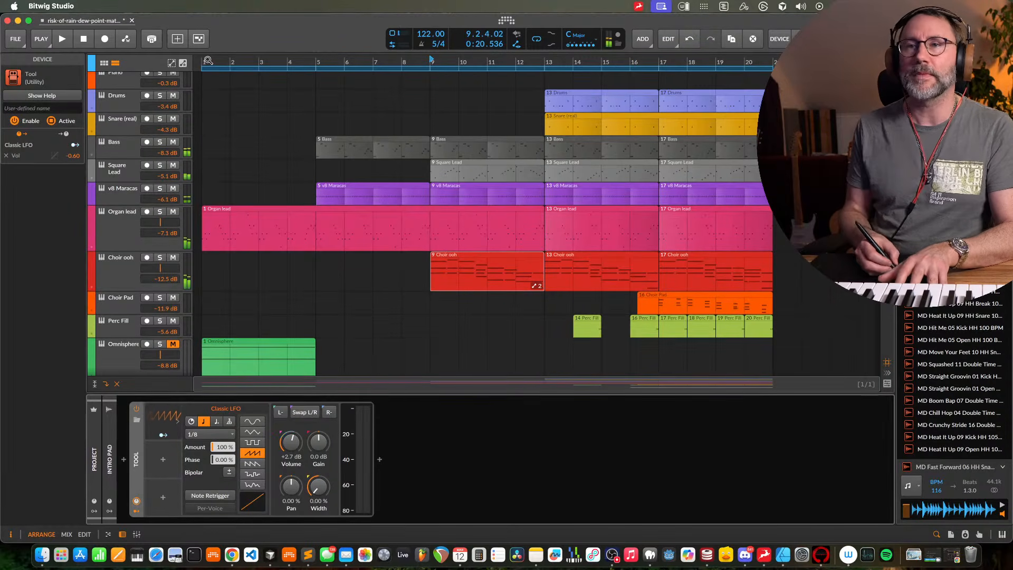
pyautogui.press('space')
pyautogui.scroll(-5, 351, 328)
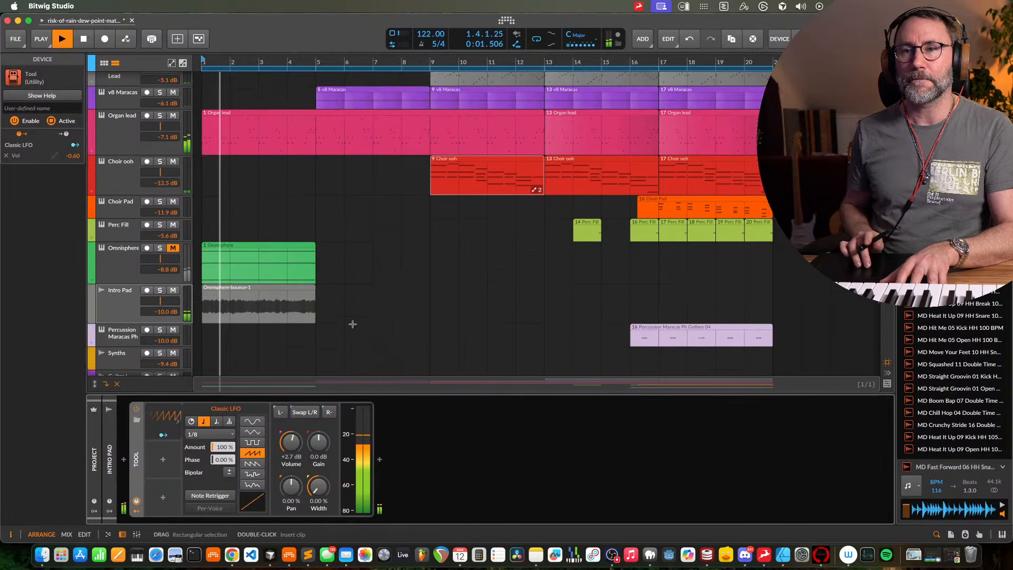
# Stop playback and loop the Intro Pad's audio clip out to bar 21, the end of the arrangement
pyautogui.click(283, 238)
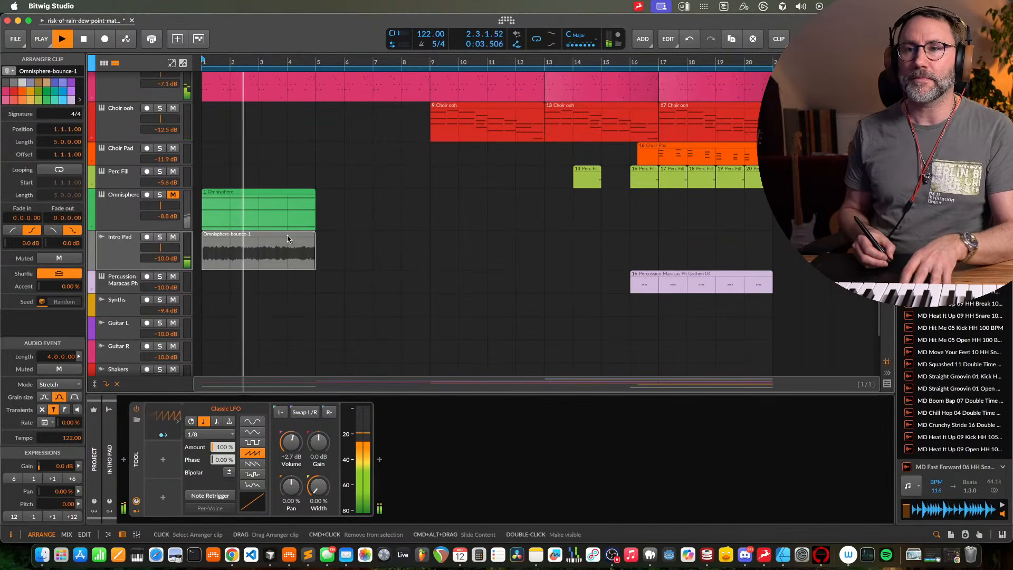
pyautogui.press('space')
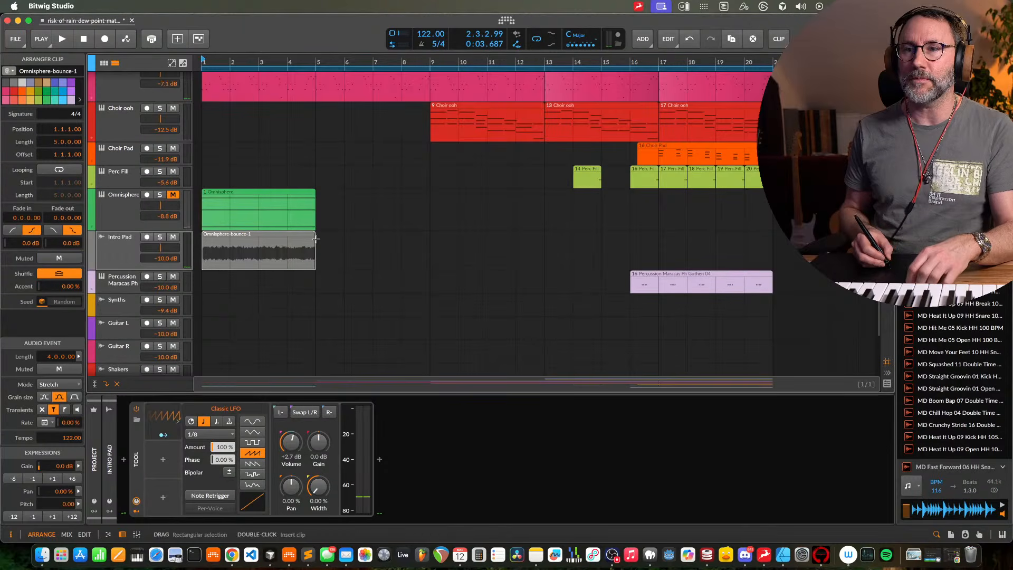
pyautogui.moveTo(316, 266); pyautogui.dragTo(772, 257)
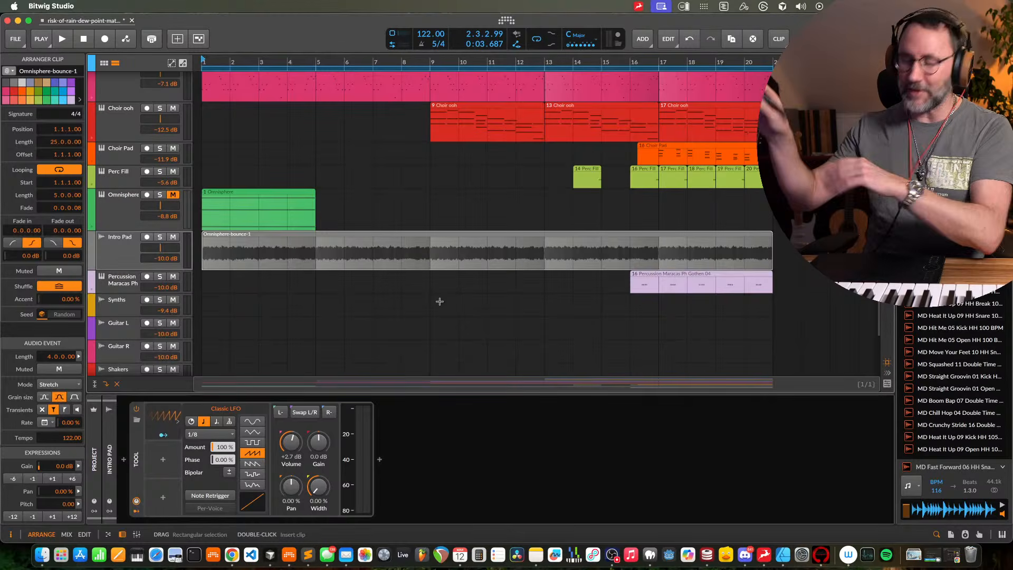
# Play the arrangement from the start, compare the Intro Pad's Classic LFO timebase at 1/16 and 1/8, and stop on 1/8
pyautogui.press('space')
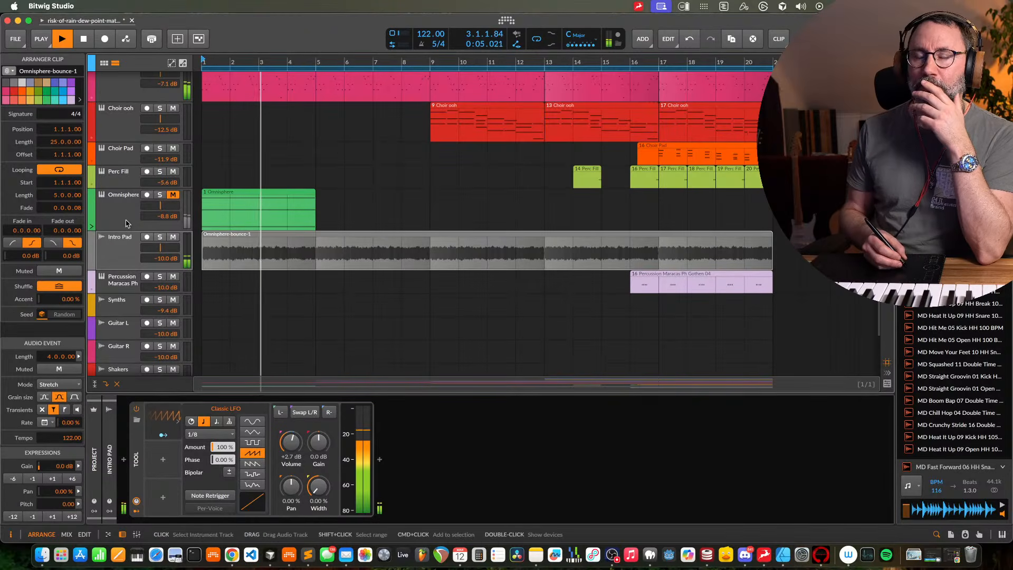
pyautogui.click(209, 434)
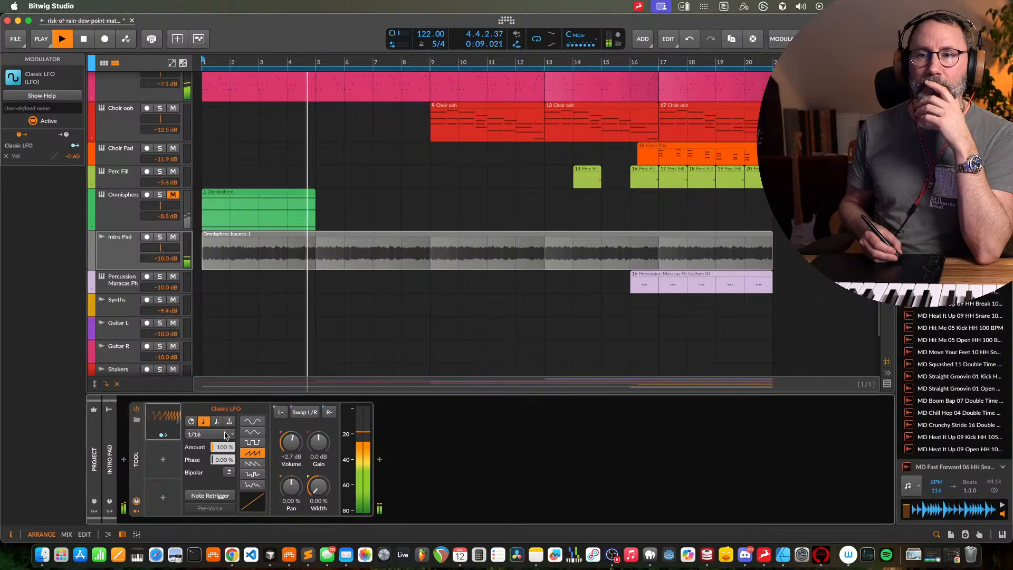
pyautogui.click(210, 433)
pyautogui.click(204, 393)
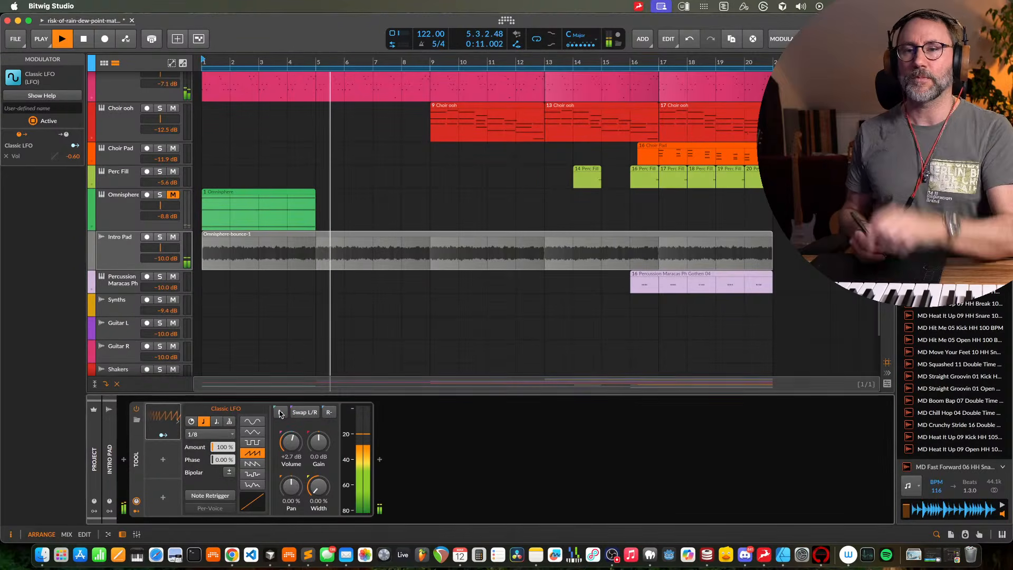
pyautogui.click(210, 433)
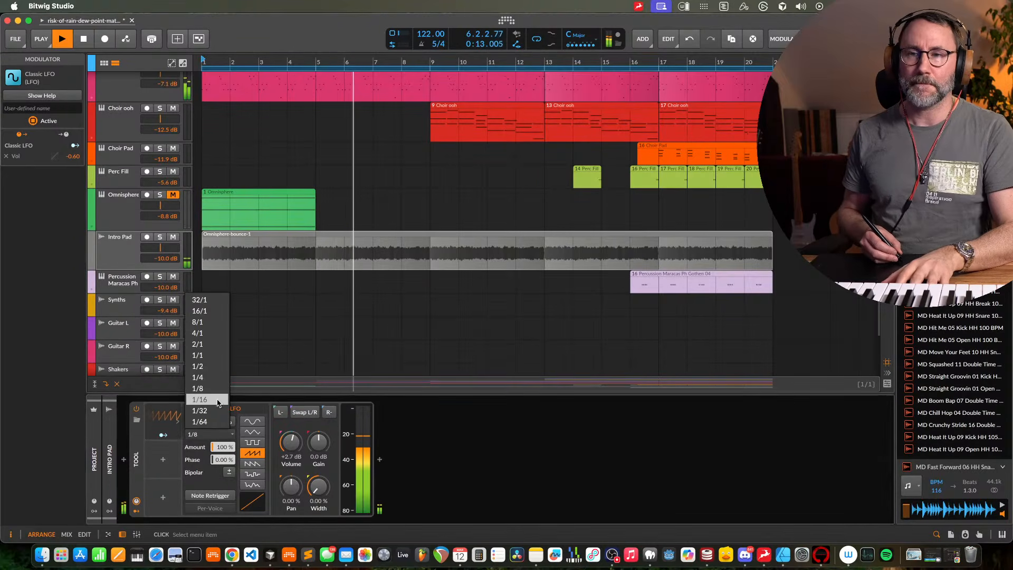
pyautogui.click(219, 399)
pyautogui.click(209, 434)
pyautogui.click(218, 393)
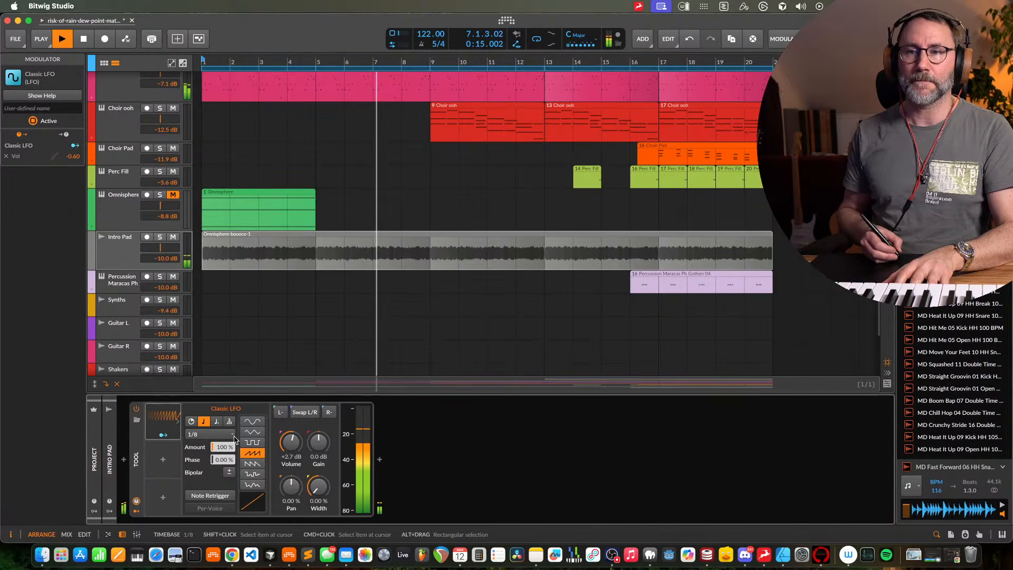
pyautogui.press('space')
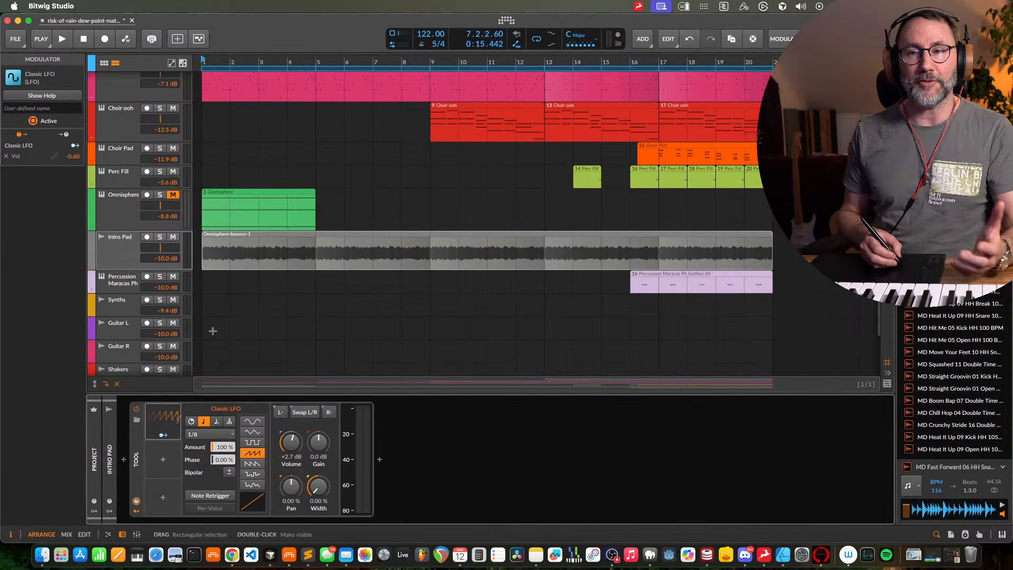
# Switch the Classic LFO's timebase to 1/16 while playback is stopped and return it to 1/8
pyautogui.click(232, 438)
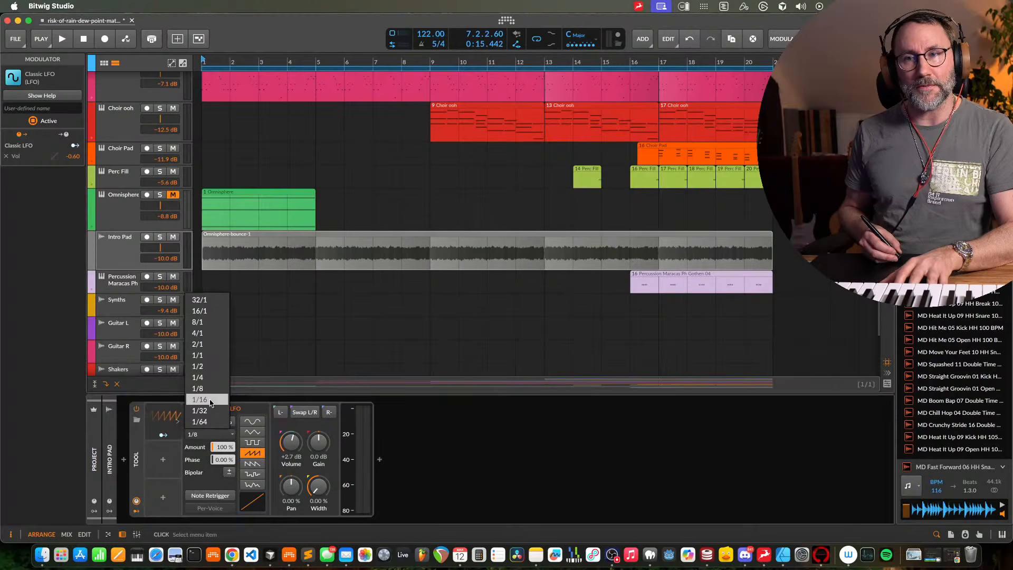
pyautogui.click(210, 403)
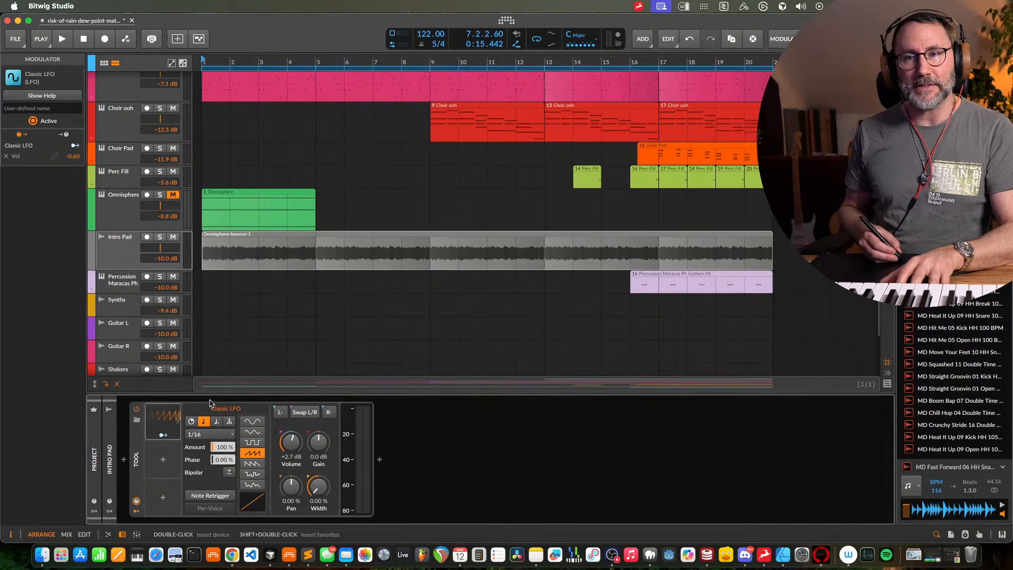
pyautogui.click(228, 436)
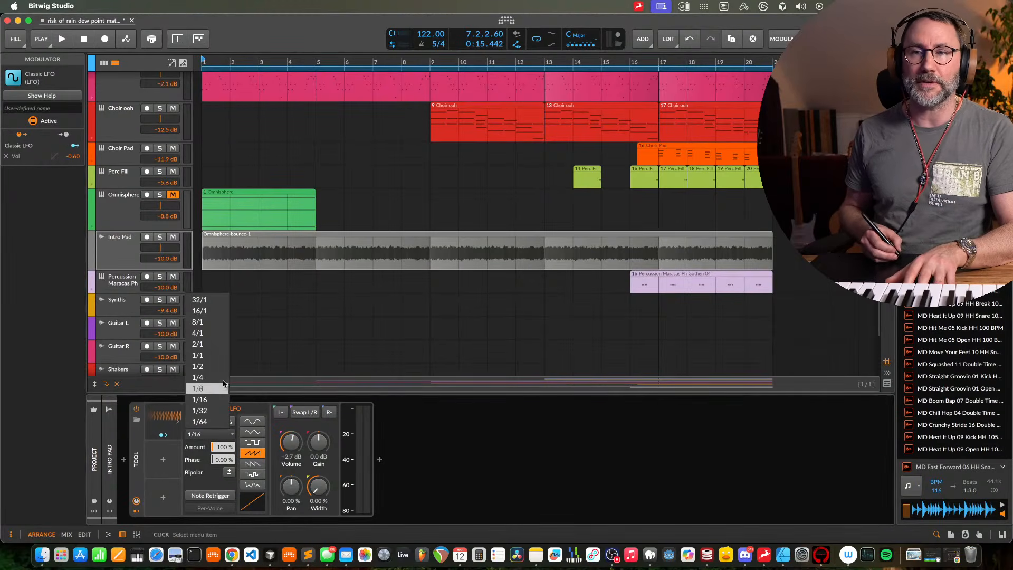
pyautogui.click(216, 389)
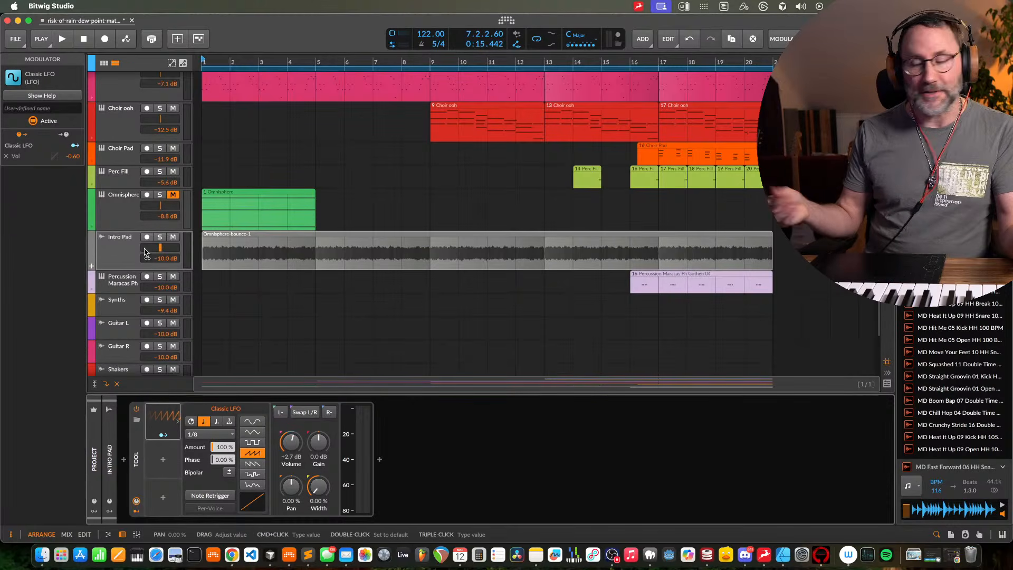
# Play from the beginning and try the Classic LFO timebase at 1/16 and 1/2 before restoring 1/8
pyautogui.press('space')
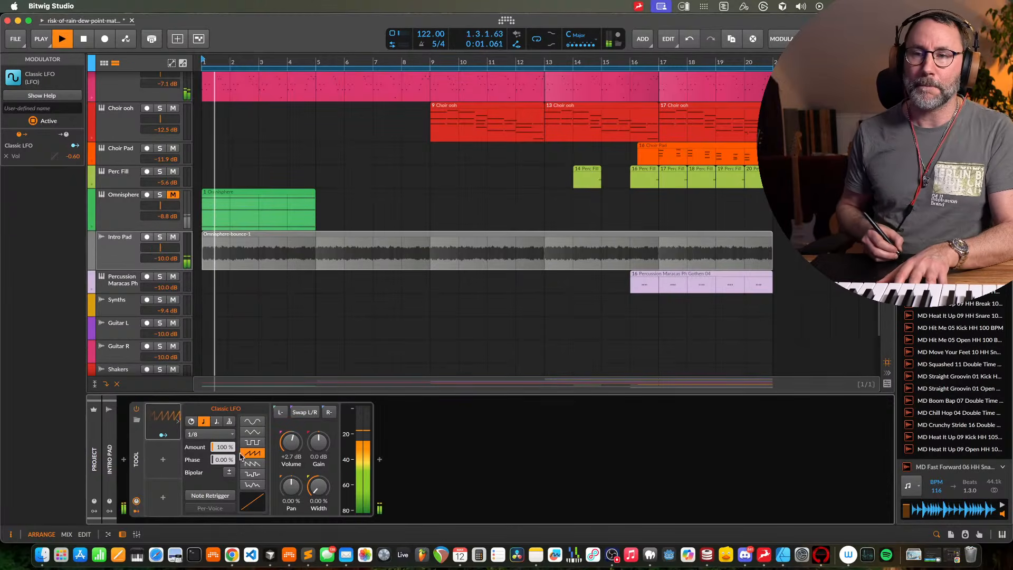
pyautogui.click(209, 434)
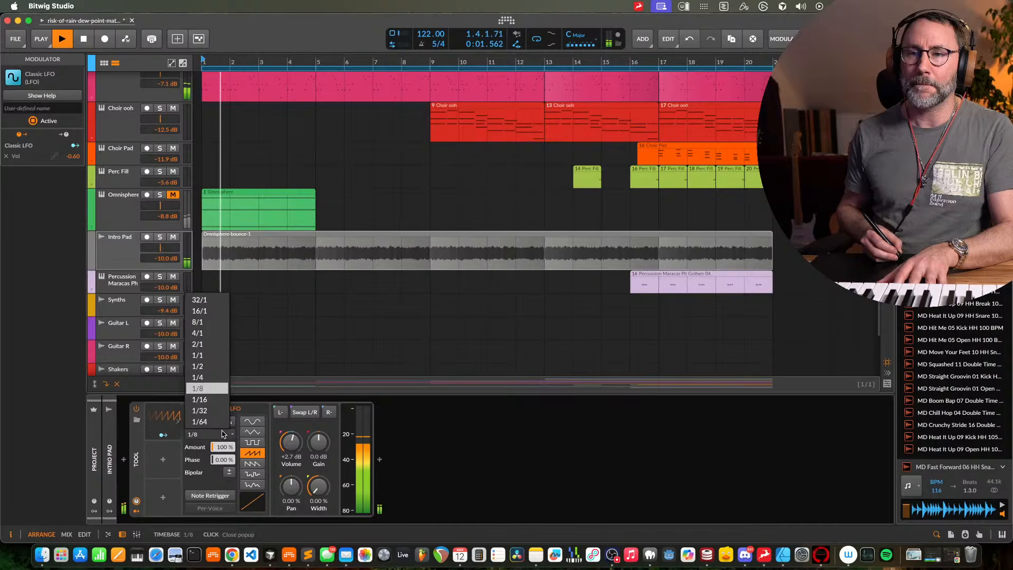
pyautogui.click(203, 399)
pyautogui.click(225, 431)
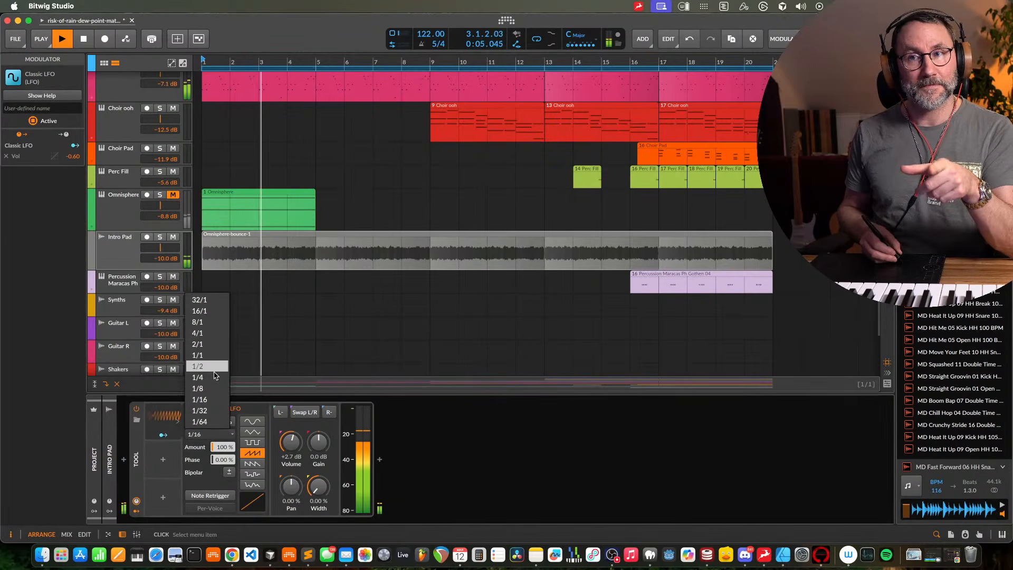
pyautogui.click(206, 375)
pyautogui.click(227, 429)
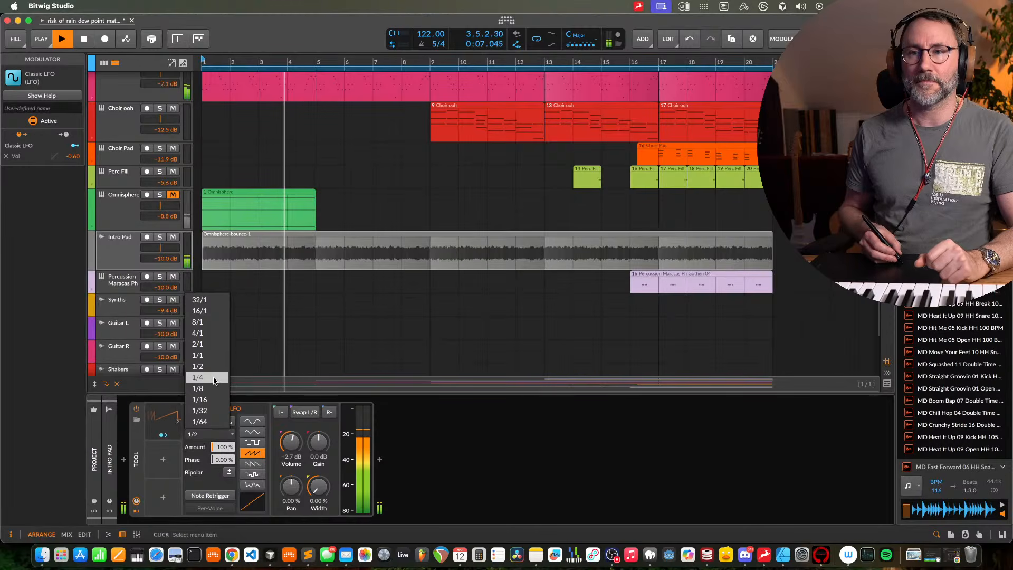
pyautogui.click(230, 436)
pyautogui.click(230, 435)
pyautogui.click(198, 388)
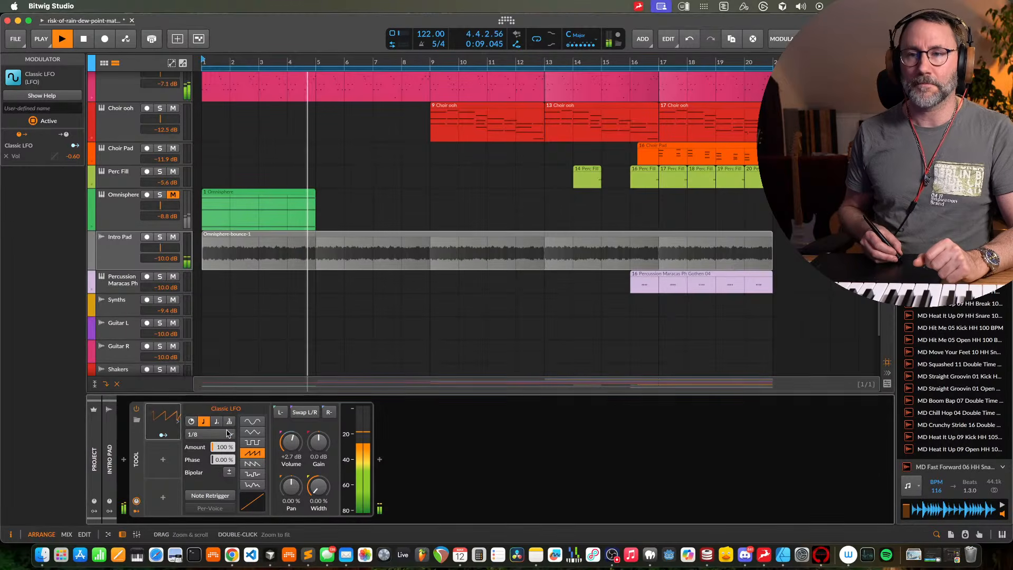
# Audition the 1/16 timebase once more during playback, return the LFO to 1/8, and stop playing
pyautogui.click(226, 434)
pyautogui.click(214, 400)
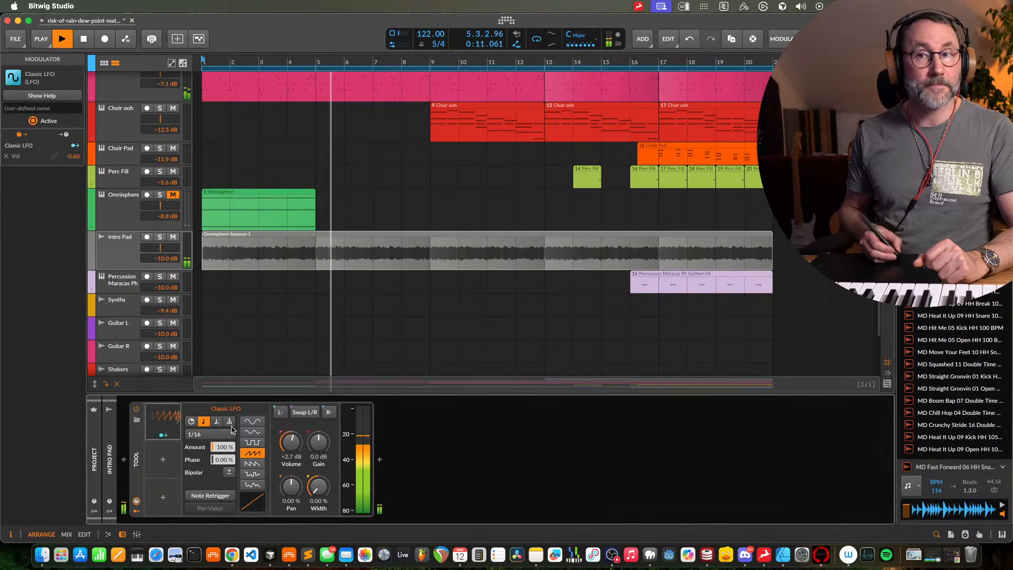
pyautogui.click(227, 434)
pyautogui.click(218, 391)
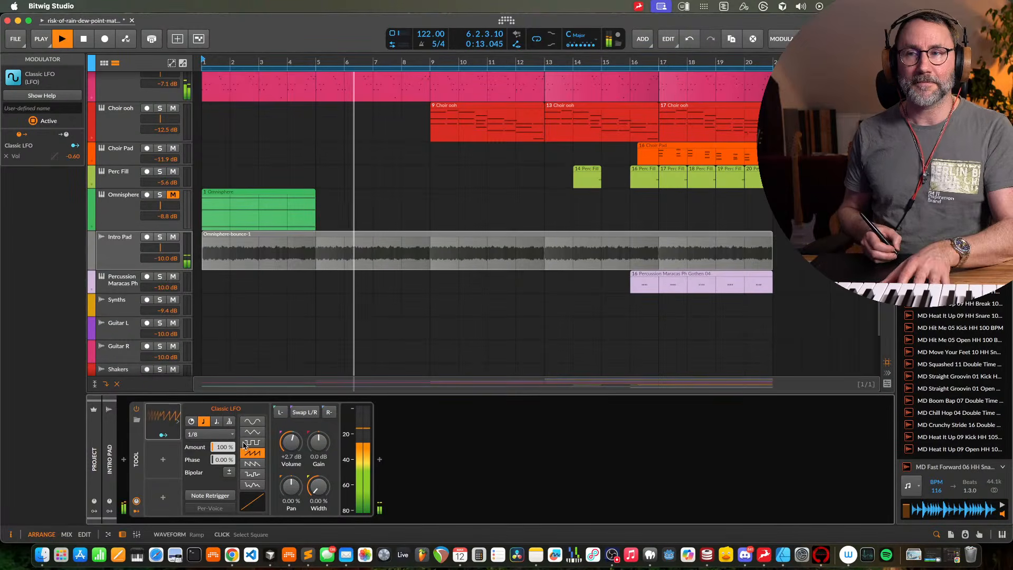
pyautogui.press('space')
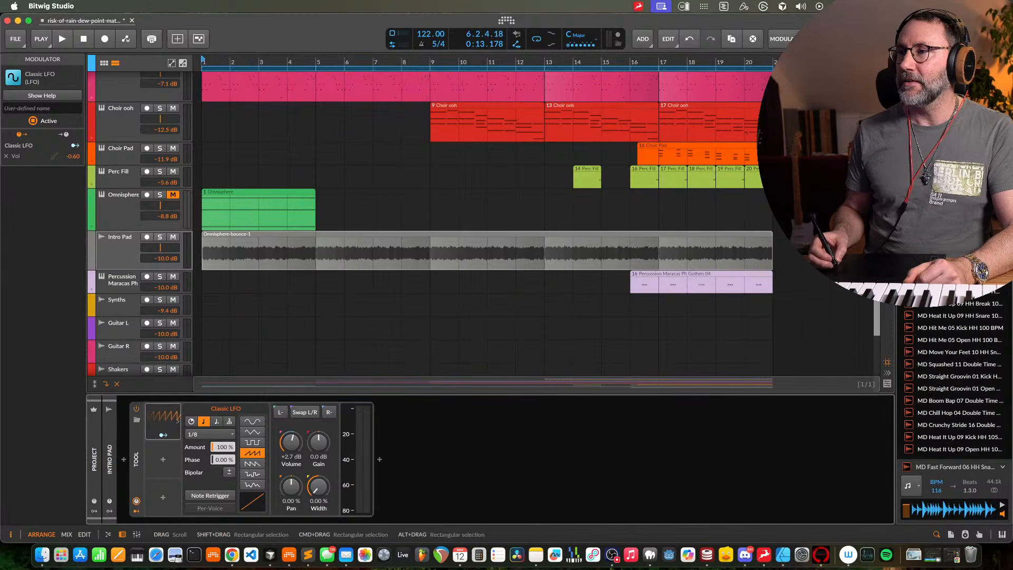
# Review the arrangement's track list from Piano to Master, examining where each part plays across bars 1 to 21
pyautogui.scroll(-2, 877, 322)
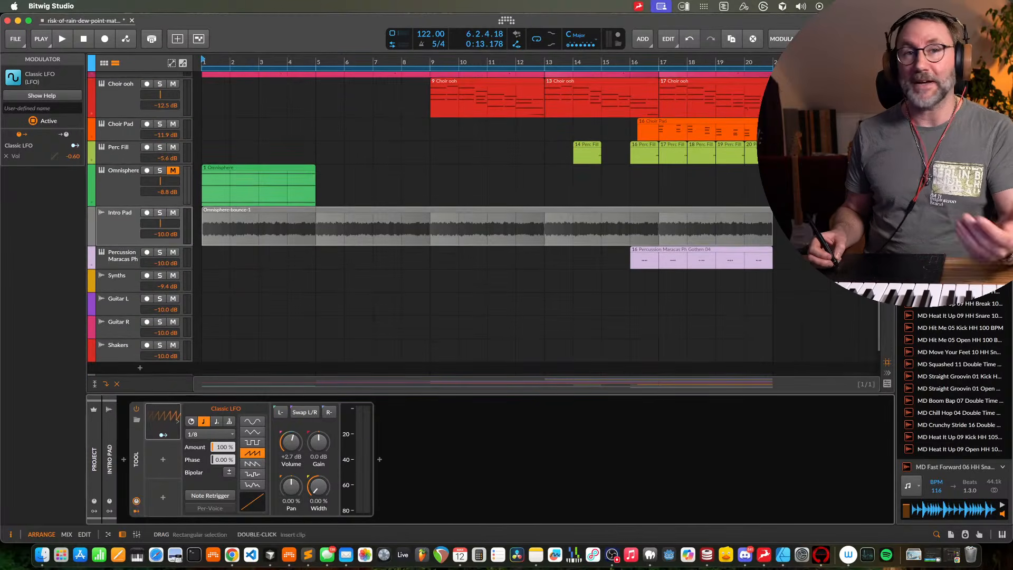
pyautogui.scroll(10, 877, 322)
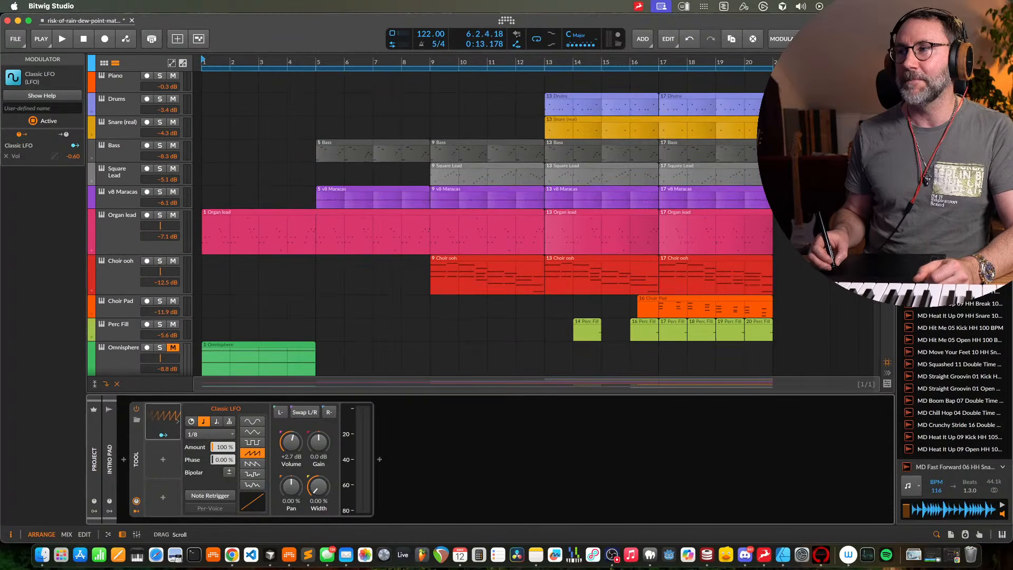
pyautogui.scroll(-8, 877, 322)
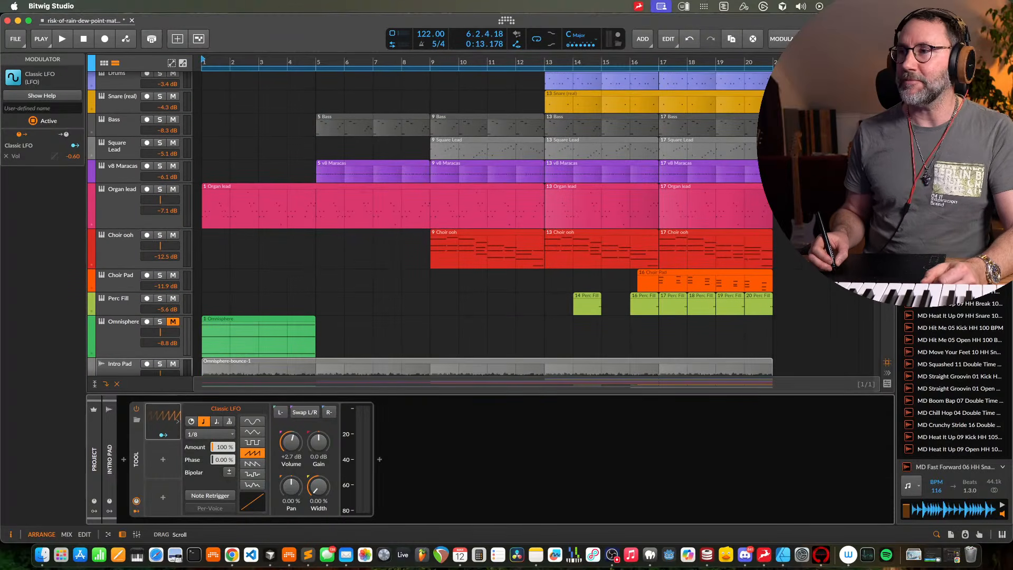
pyautogui.scroll(-5, 603, 280)
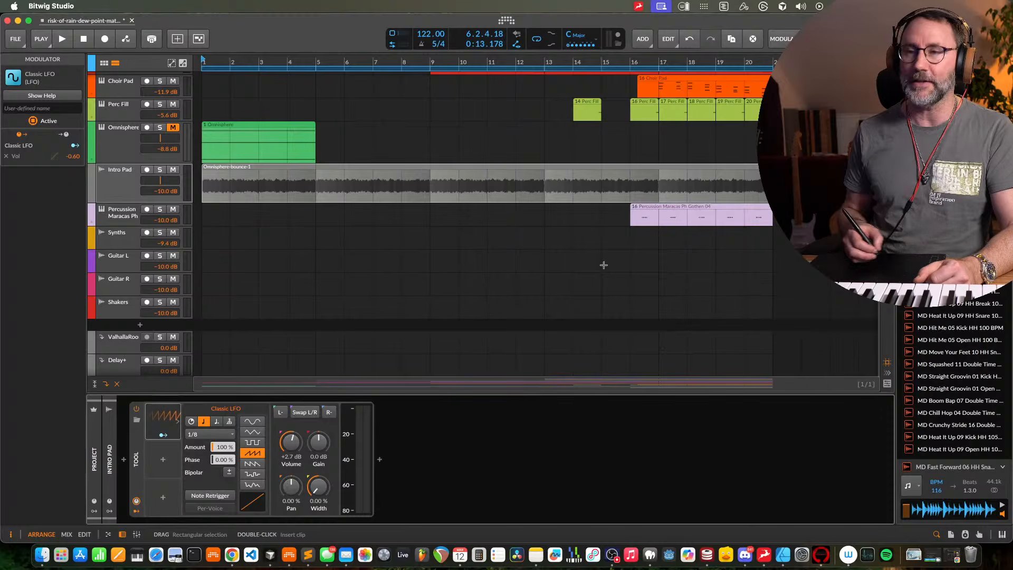
pyautogui.scroll(8, 877, 221)
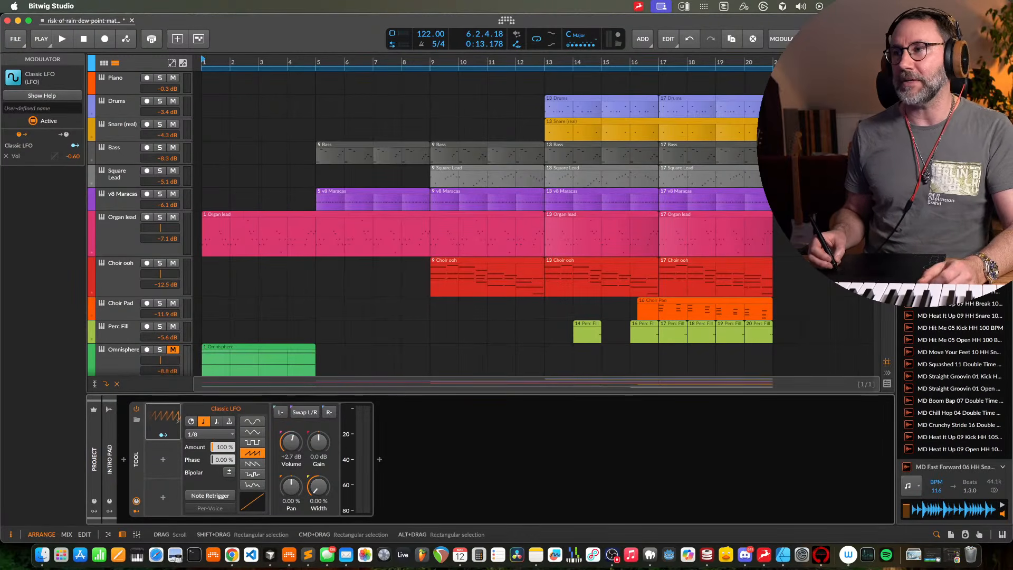
pyautogui.scroll(-6, 875, 264)
pyautogui.scroll(-2, 248, 255)
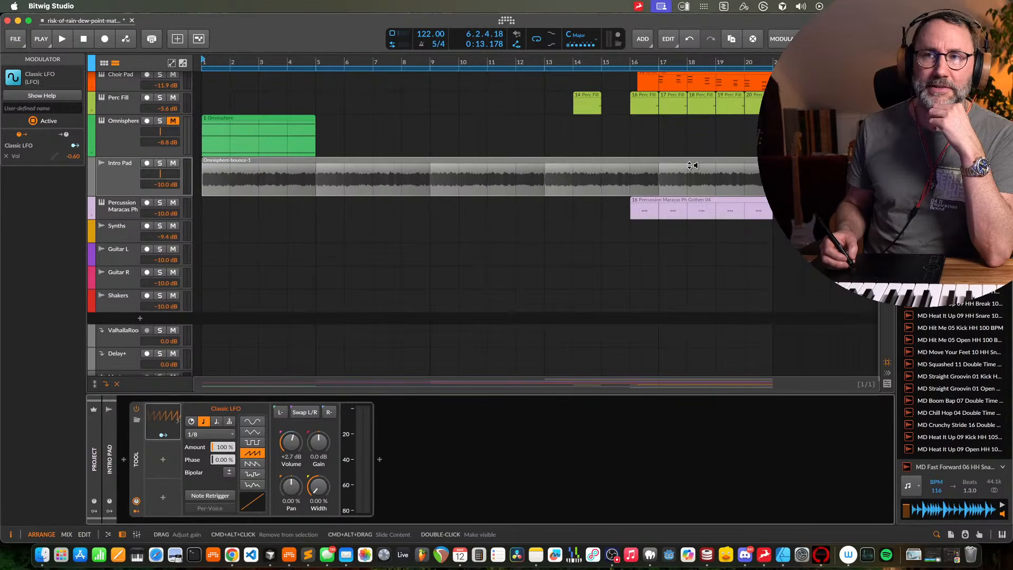
pyautogui.scroll(1, 485, 195)
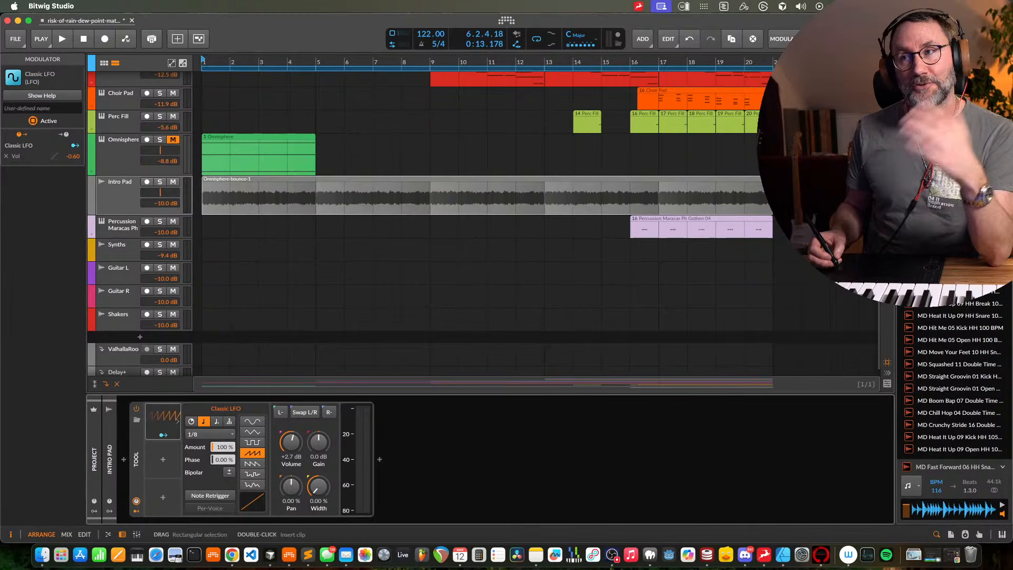
pyautogui.scroll(1, 485, 211)
pyautogui.scroll(3, 485, 221)
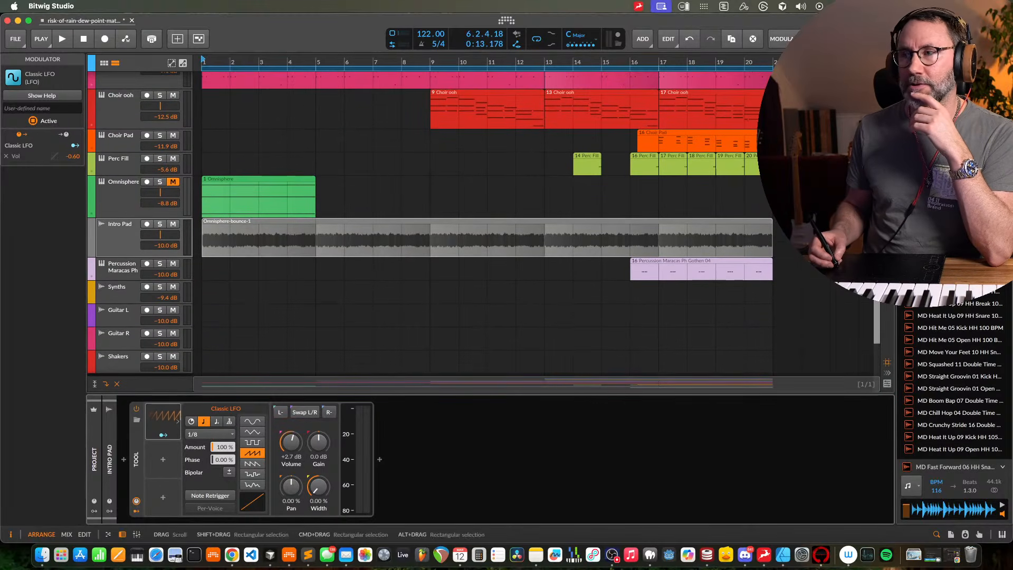
pyautogui.scroll(4, 485, 222)
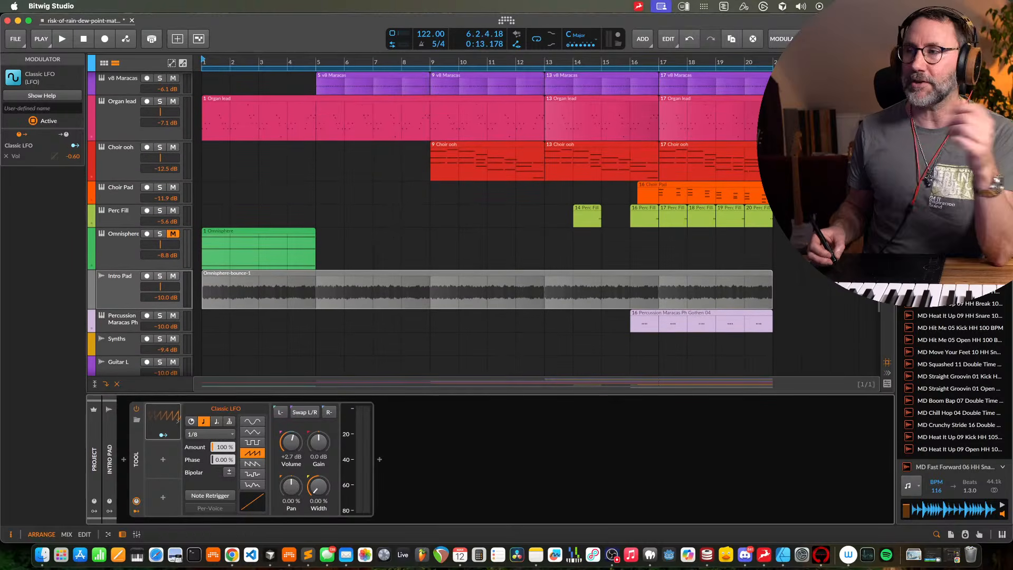
pyautogui.scroll(4, 486, 222)
pyautogui.scroll(2, 485, 222)
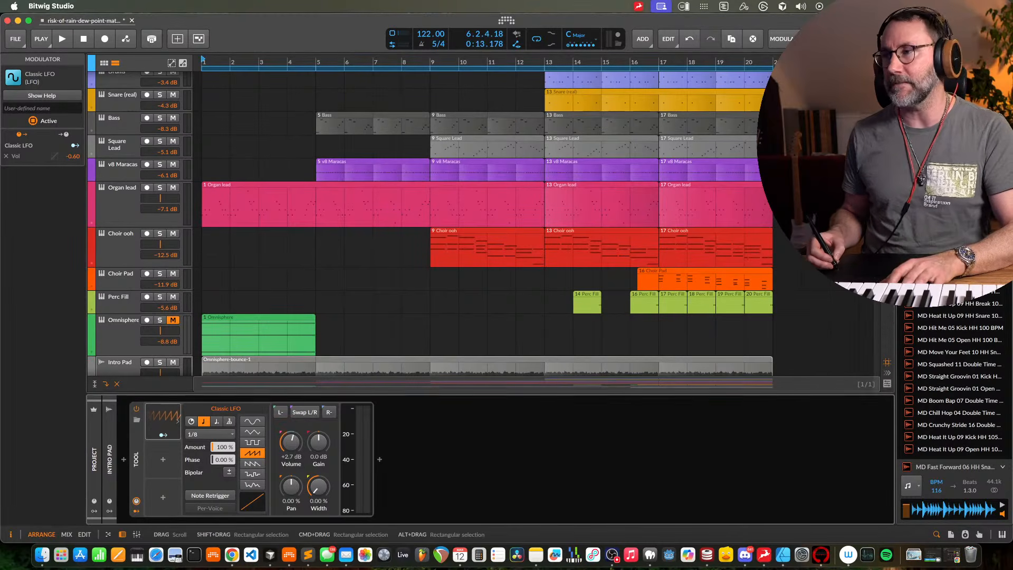
pyautogui.scroll(-8, 875, 315)
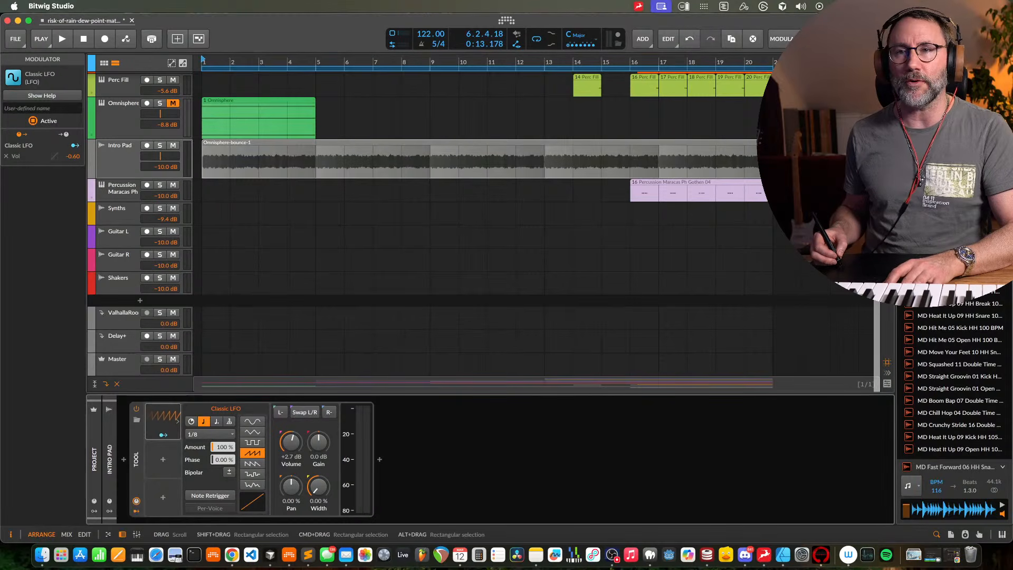
# Play from the start, raise the Intro Pad track volume to -7.1 dB, and stop playback
pyautogui.press('space')
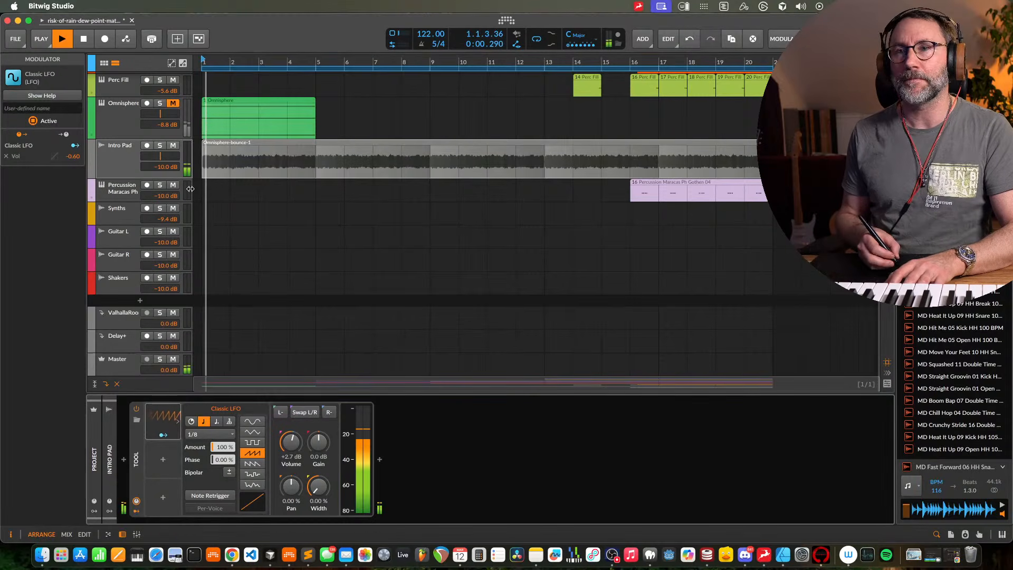
pyautogui.click(122, 162)
pyautogui.moveTo(188, 160); pyautogui.dragTo(188, 153)
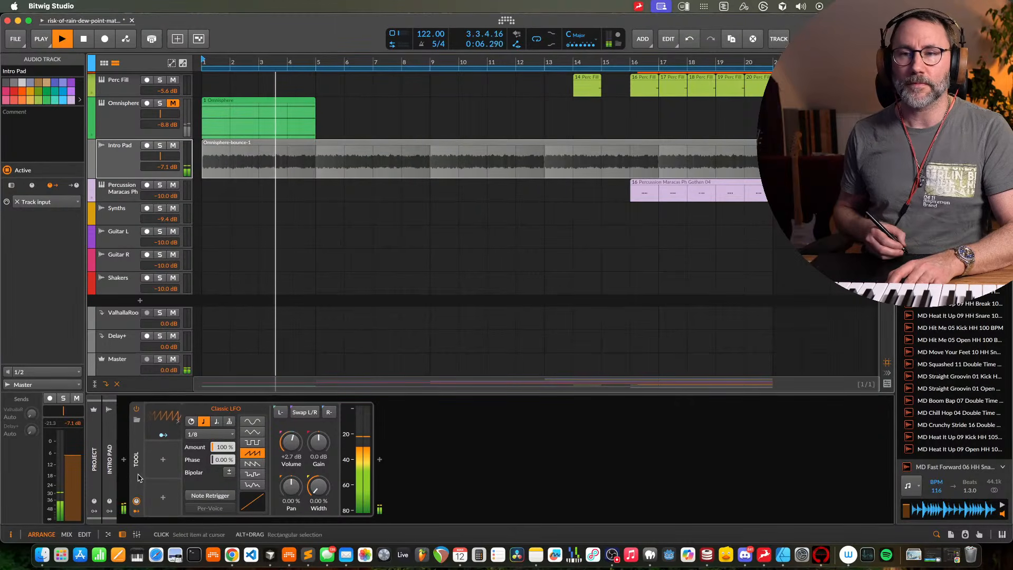
pyautogui.click(163, 434)
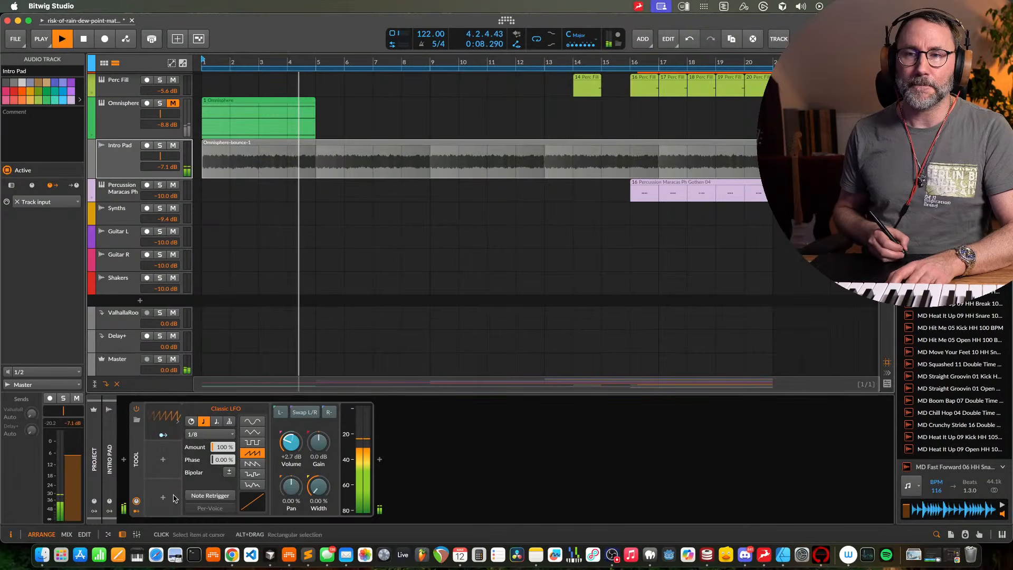
pyautogui.press('space')
pyautogui.click(162, 436)
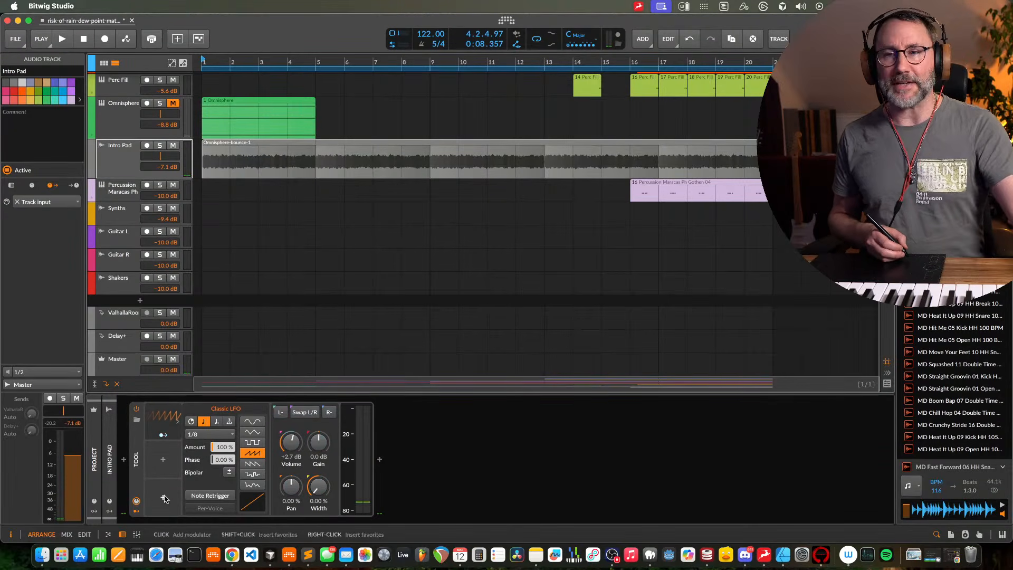
pyautogui.press('super+z')
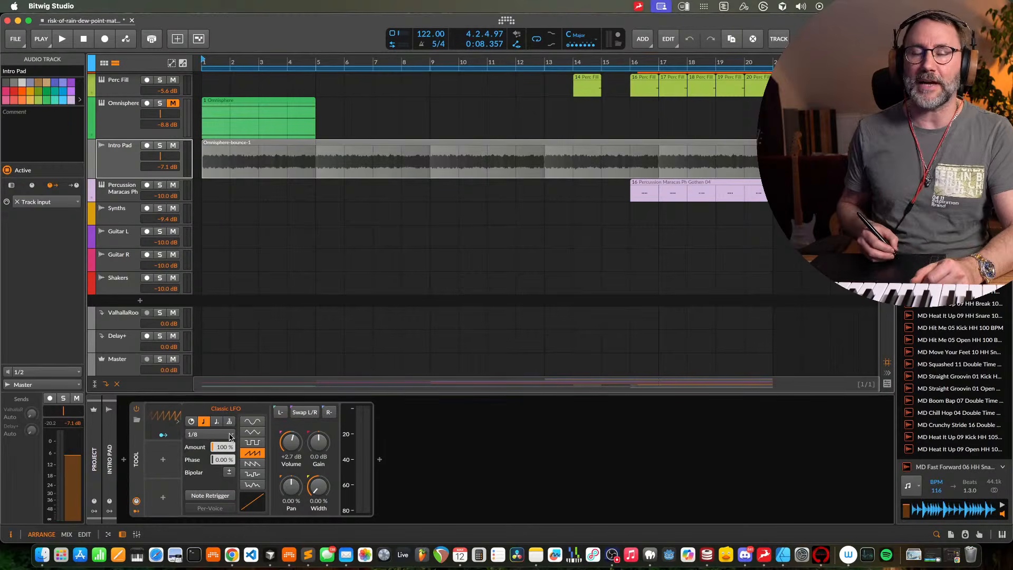
# Map the Intro Pad's Classic LFO timebase to a controller and audition slower rates such as 16/1 and 2/1 during playback
pyautogui.rightClick(210, 436)
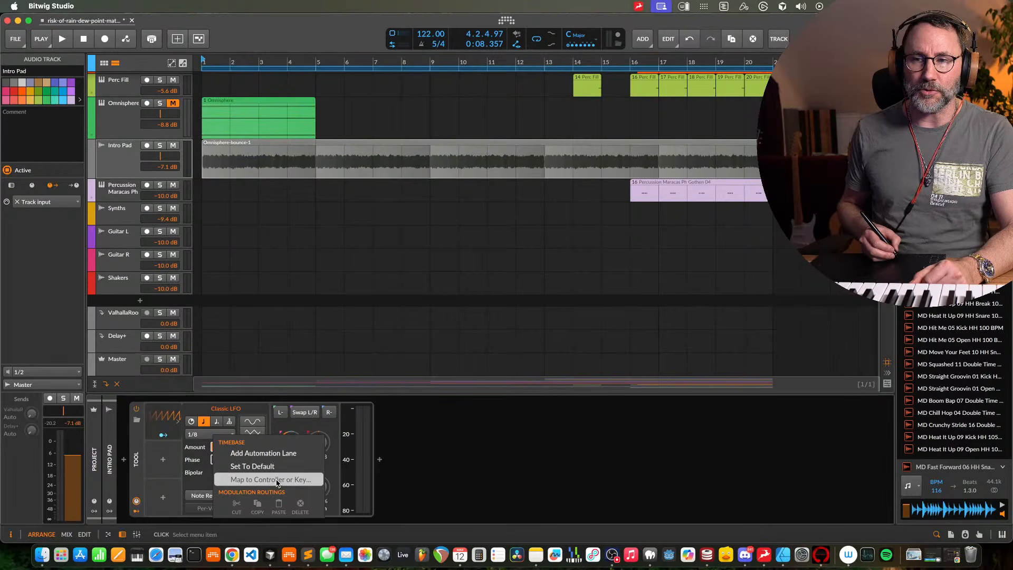
pyautogui.click(196, 437)
pyautogui.rightClick(196, 436)
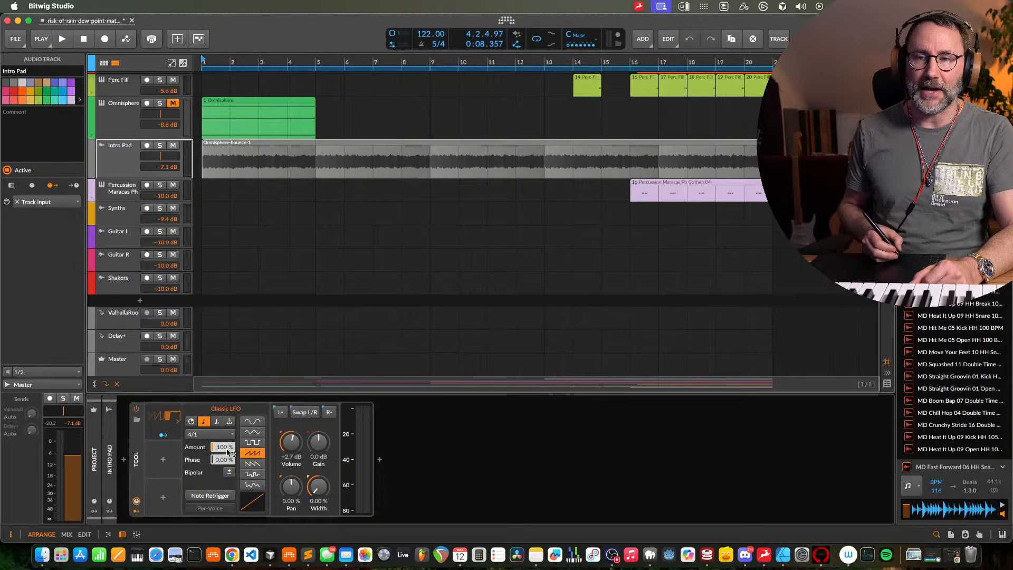
pyautogui.click(227, 452)
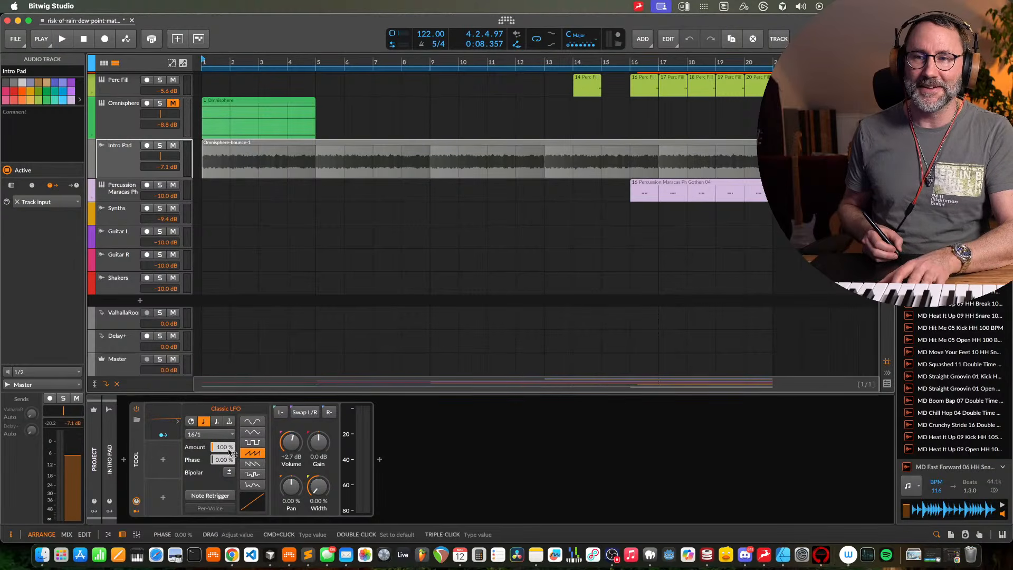
pyautogui.click(223, 441)
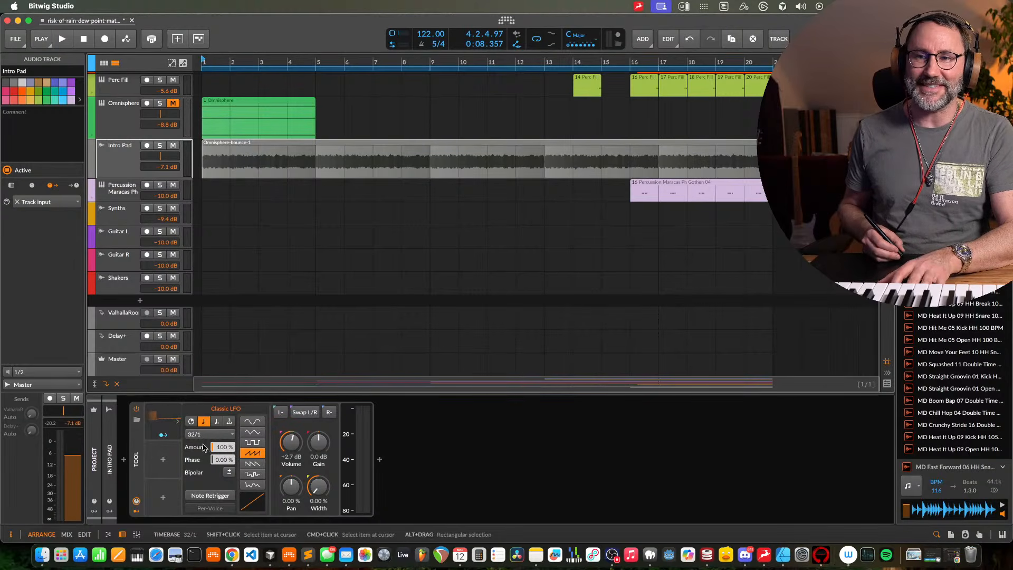
pyautogui.moveTo(196, 437); pyautogui.dragTo(205, 447)
pyautogui.press('space')
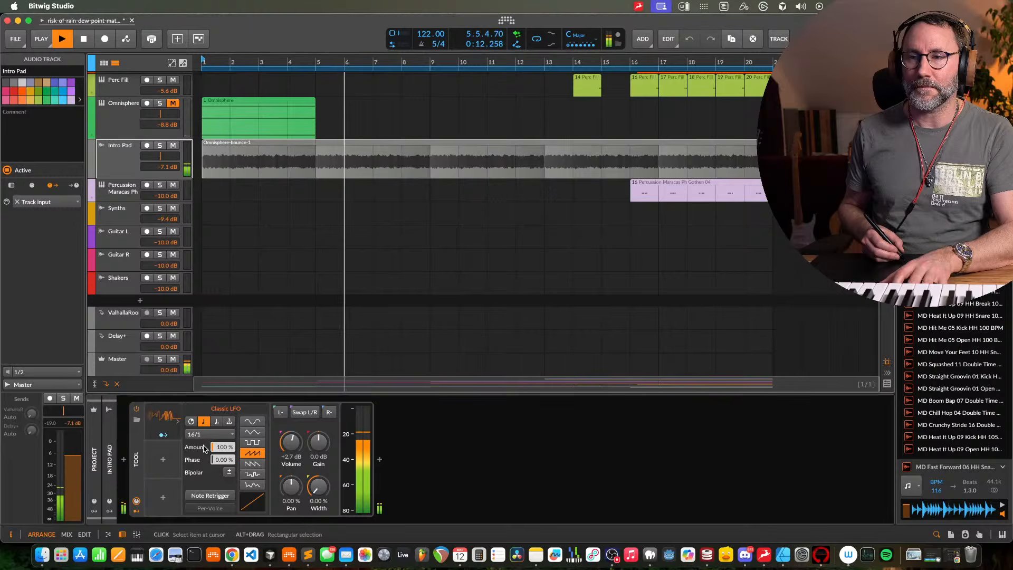
pyautogui.press('space')
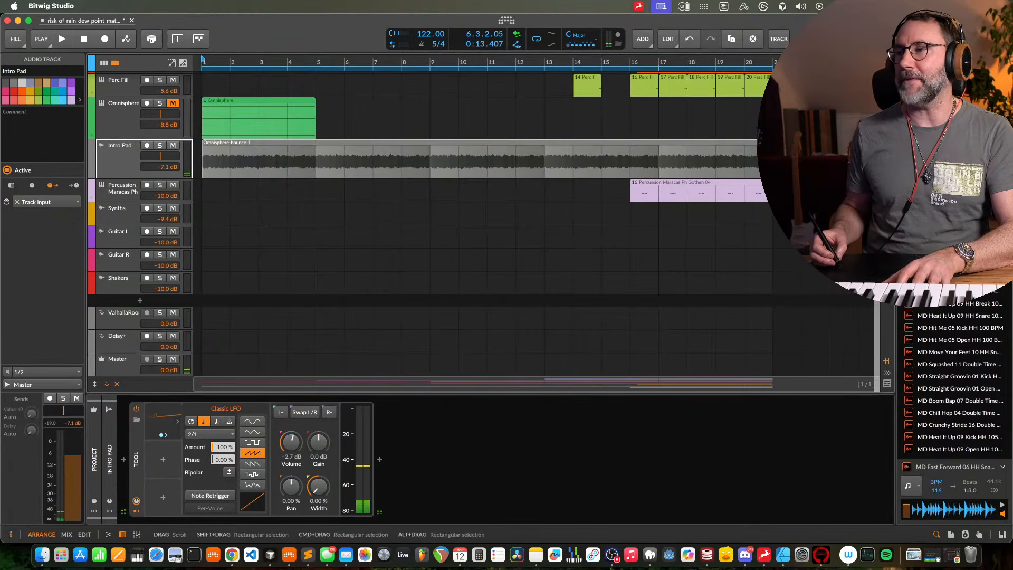
# Try to remove the CC1 (Ch. 1) mapping from the Organ lead's Omnisphere 1 A Filt Cutoff control
pyautogui.scroll(6, 475, 222)
pyautogui.scroll(3, 124, 236)
pyautogui.click(125, 236)
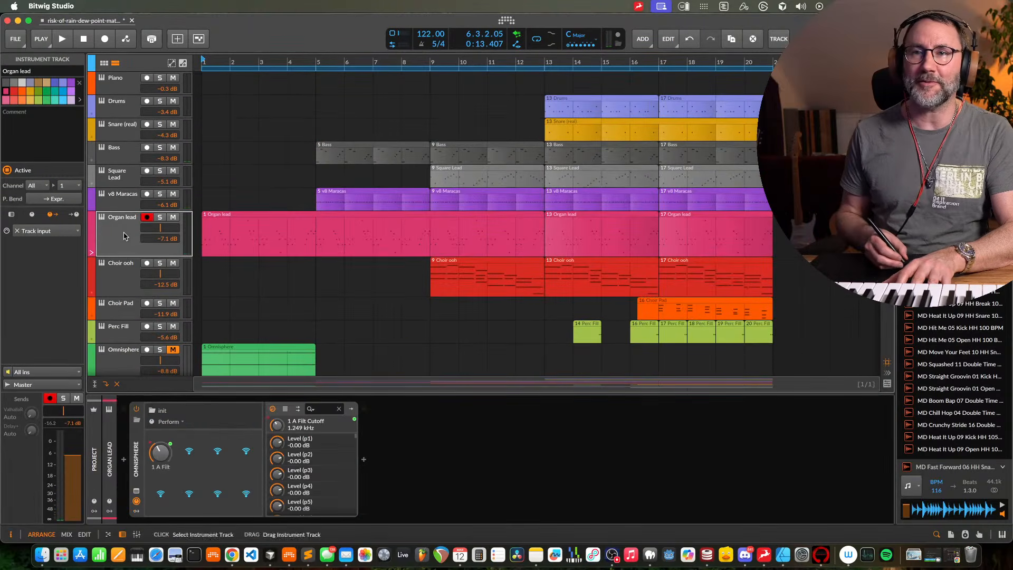
pyautogui.rightClick(164, 455)
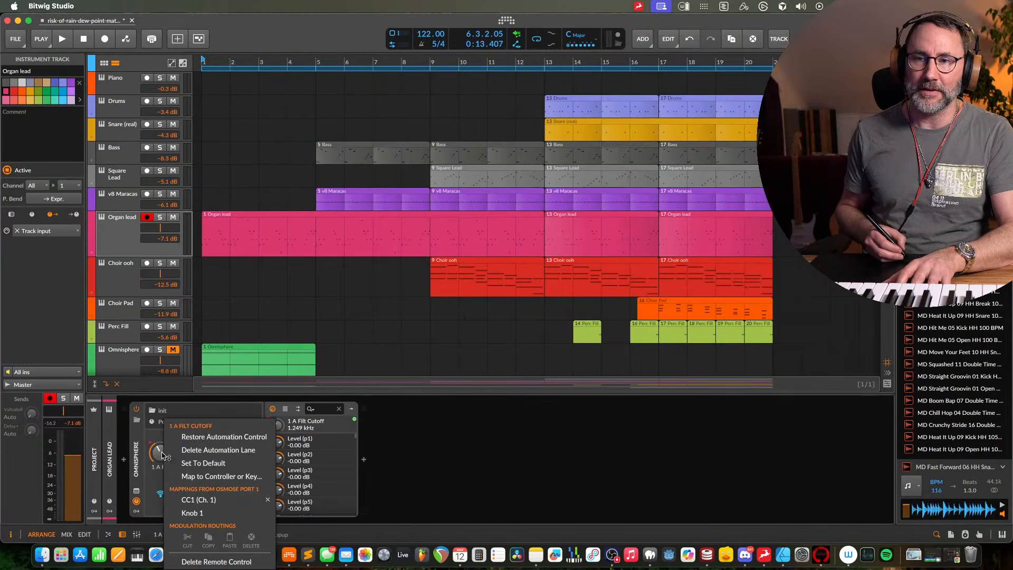
pyautogui.click(268, 501)
# Play from the start with the Organ lead's filter cutoff automation shown, and check the cutoff control's controller mappings
pyautogui.press('space')
pyautogui.press('a')
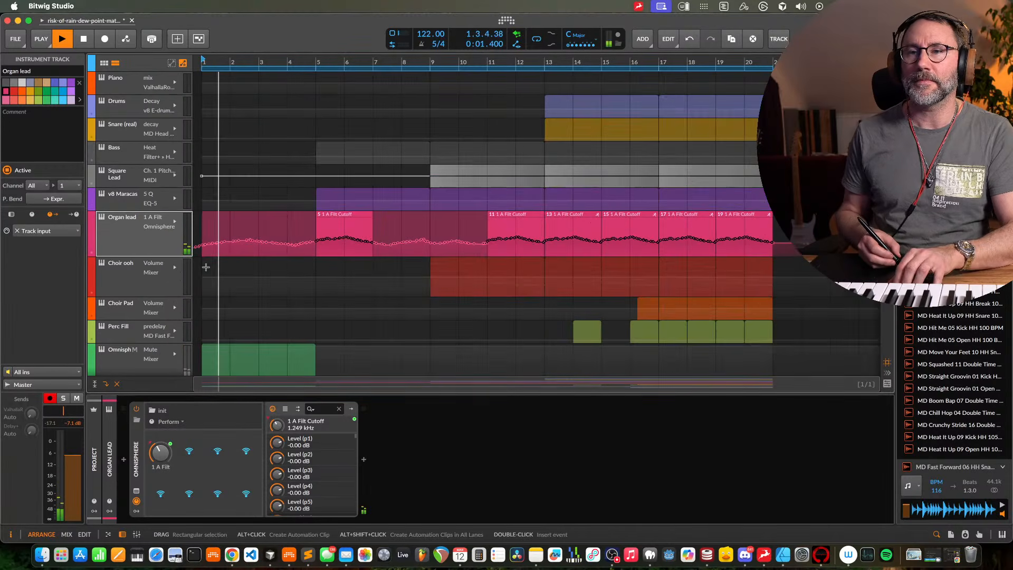
pyautogui.press('a')
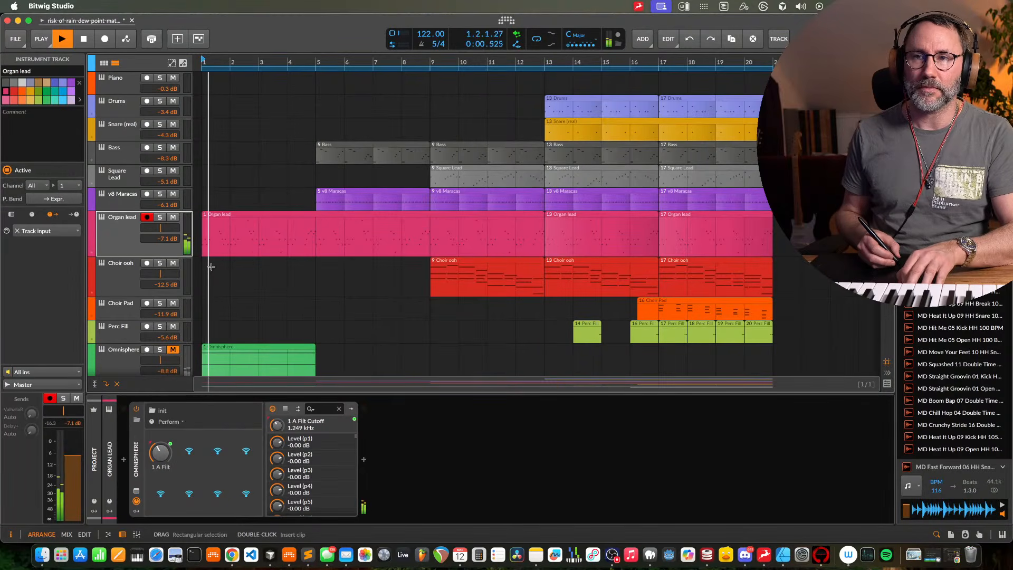
pyautogui.press('a')
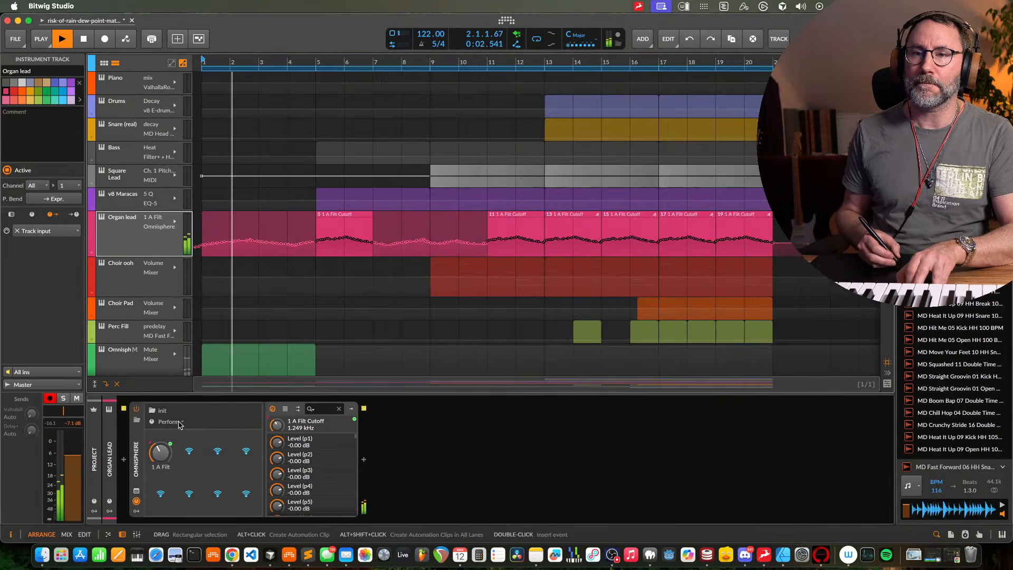
pyautogui.rightClick(163, 458)
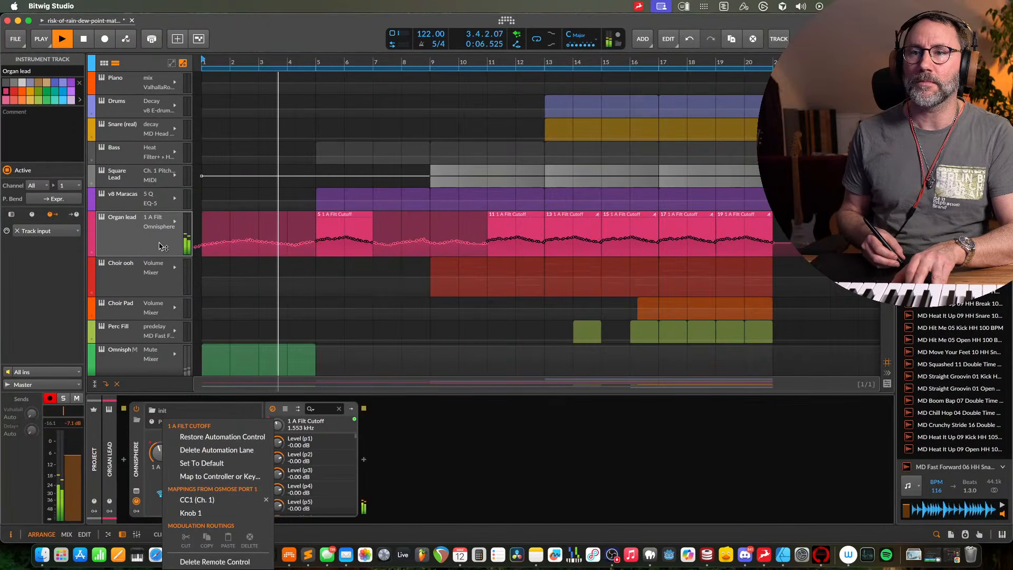
pyautogui.click(161, 247)
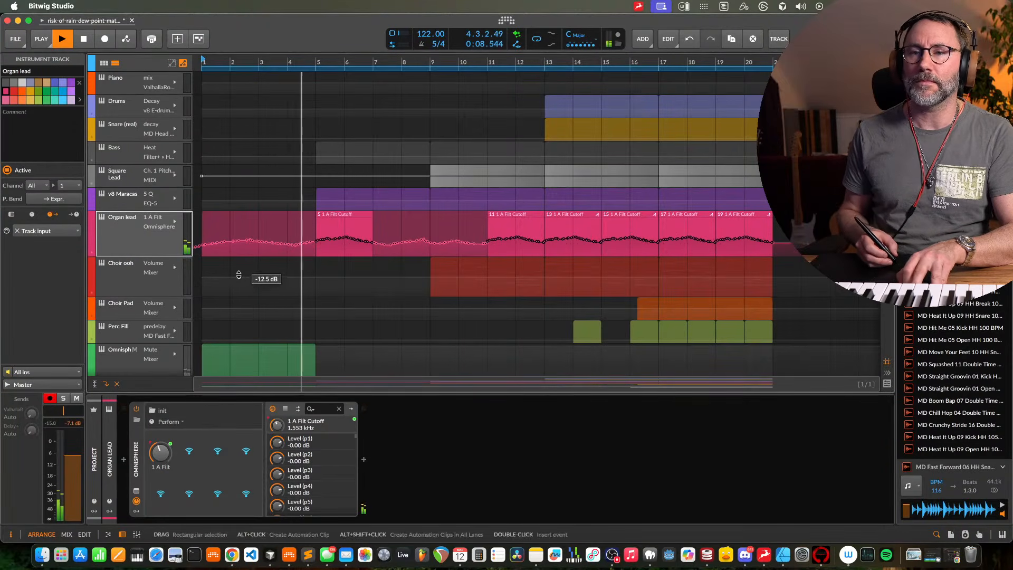
# Undo the last change, replay from the start, and recheck the controller mappings of the Organ lead's filter cutoff
pyautogui.press('space')
pyautogui.press('super+z')
pyautogui.press('space')
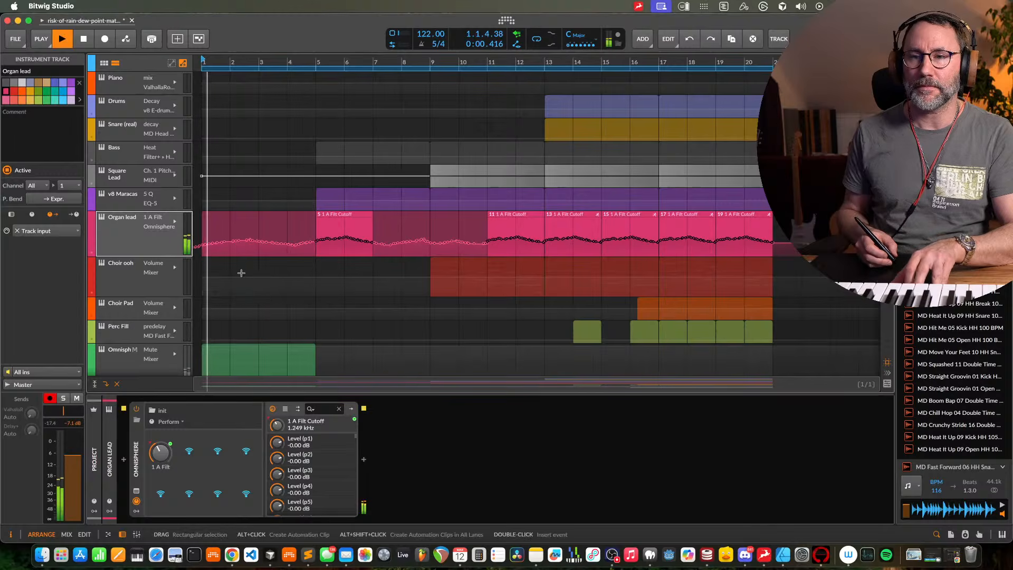
pyautogui.rightClick(164, 457)
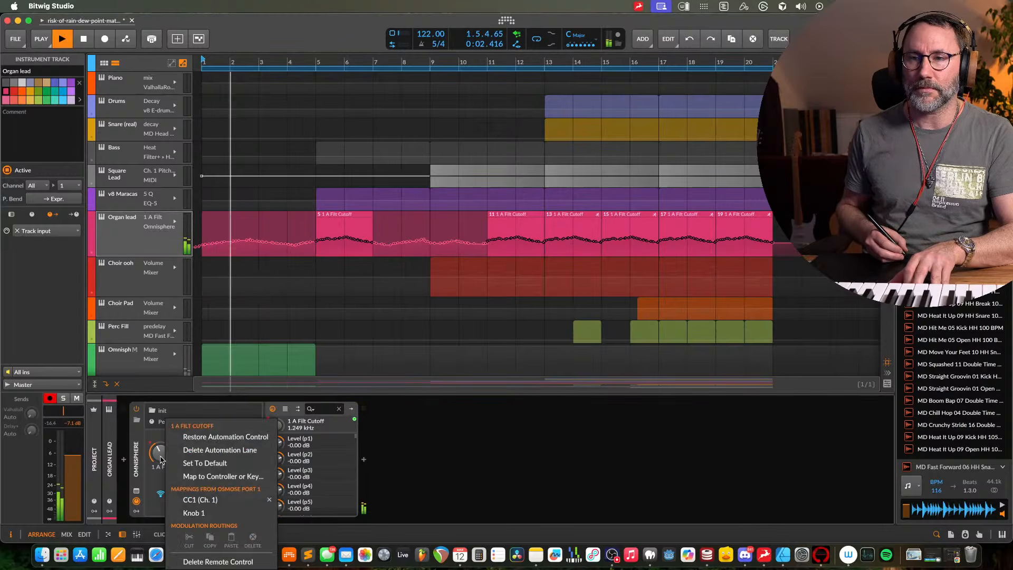
pyautogui.click(141, 246)
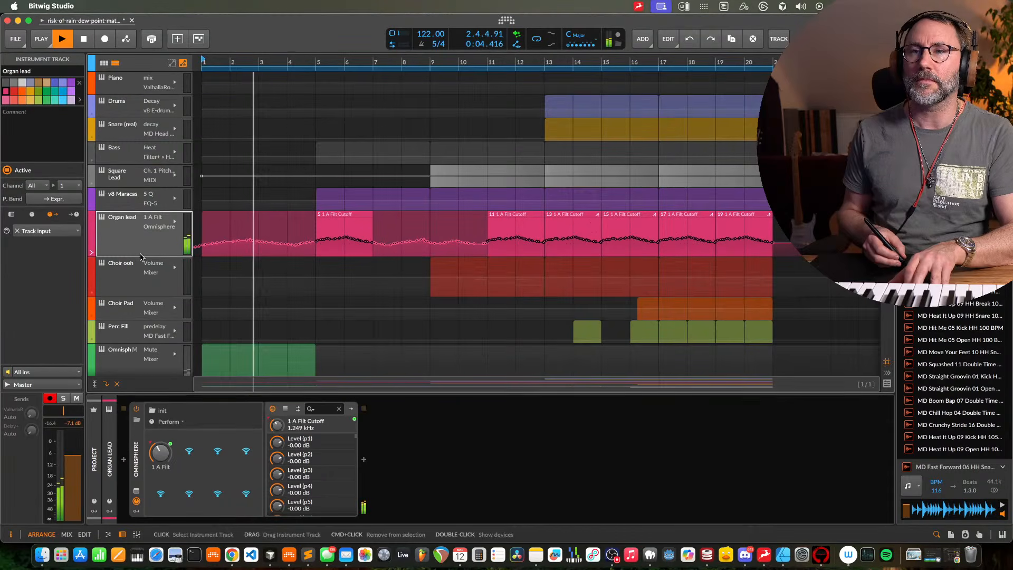
# Remove the controller mapping from the Intro Pad's Classic LFO timebase and set the timebase to 1/8
pyautogui.scroll(-10, 227, 296)
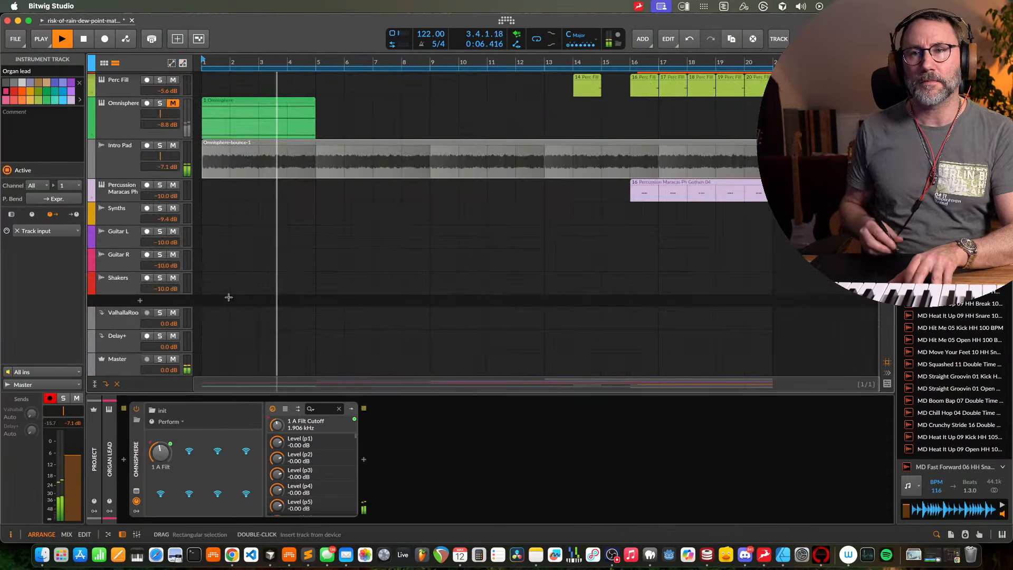
pyautogui.press('space')
pyautogui.click(120, 158)
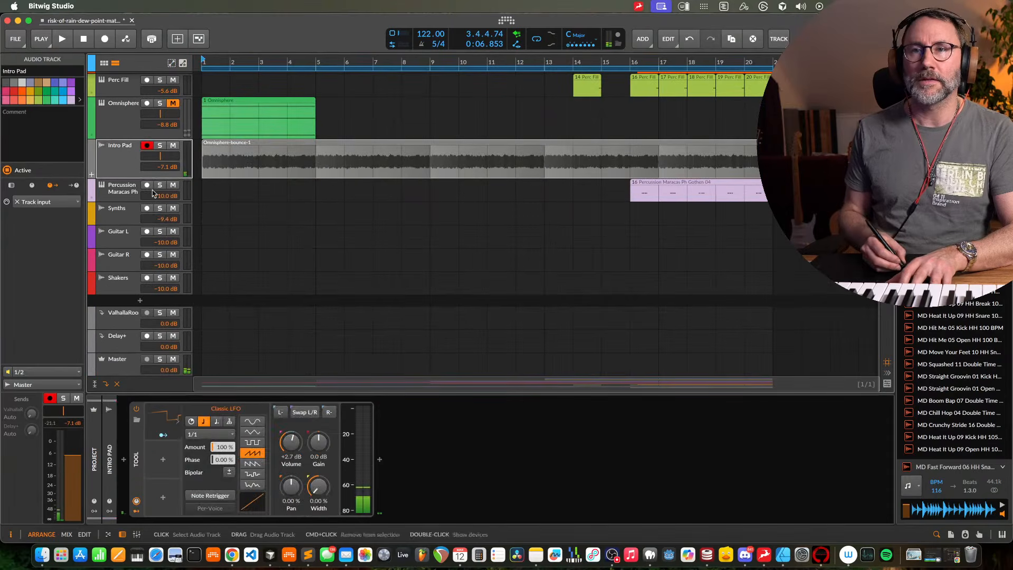
pyautogui.rightClick(223, 433)
pyautogui.click(328, 499)
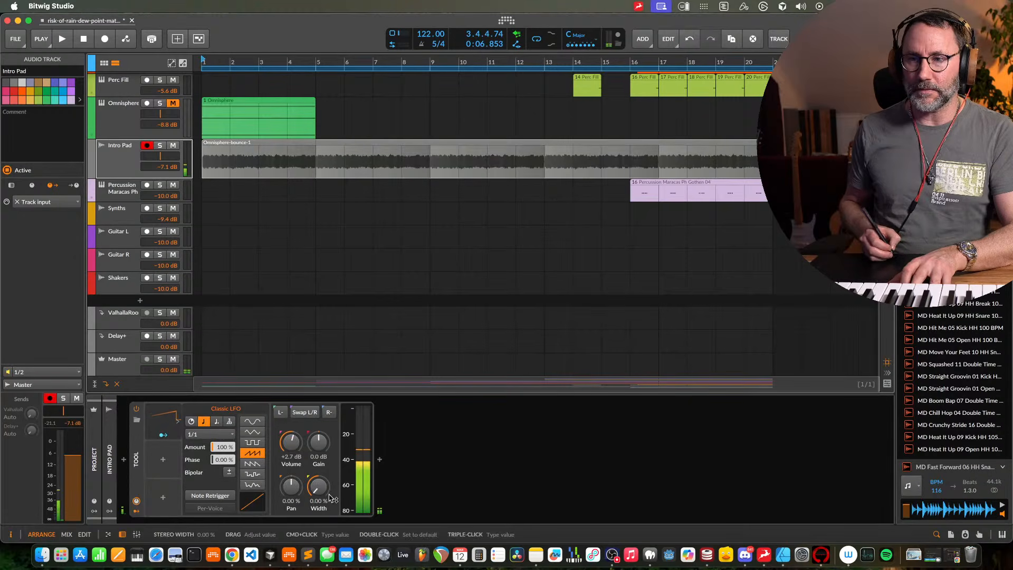
pyautogui.click(229, 435)
pyautogui.click(217, 388)
# Enlarge the Intro Pad track's height and show its Classic LFO Timebase automation lane
pyautogui.press('a')
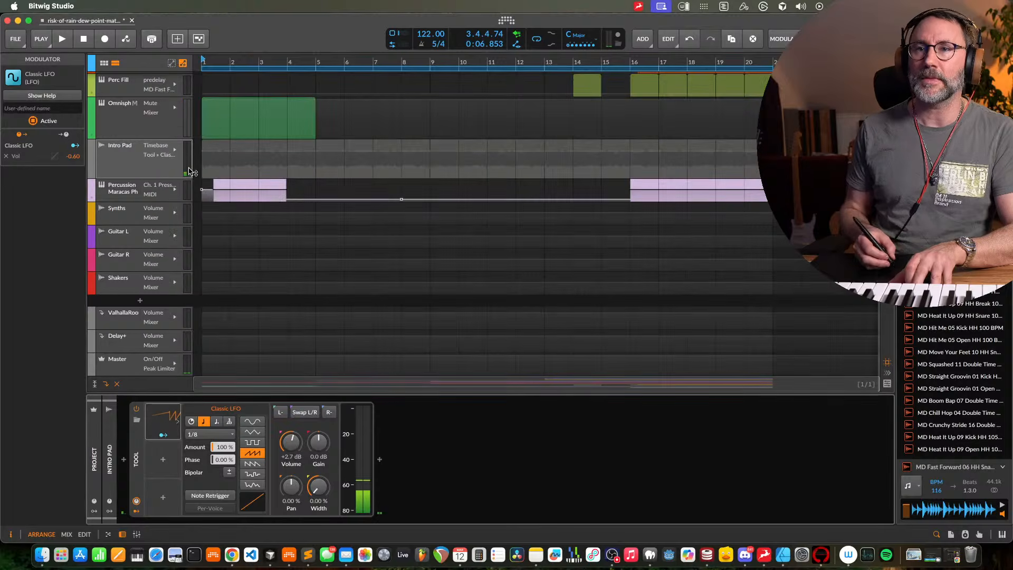
pyautogui.press('a')
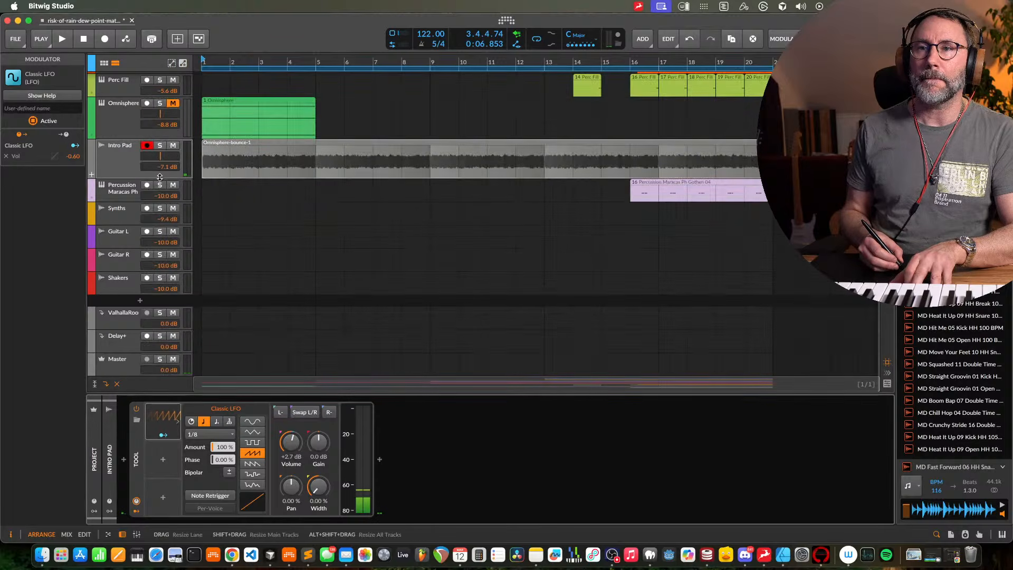
pyautogui.moveTo(159, 176); pyautogui.dragTo(268, 281)
pyautogui.press('a')
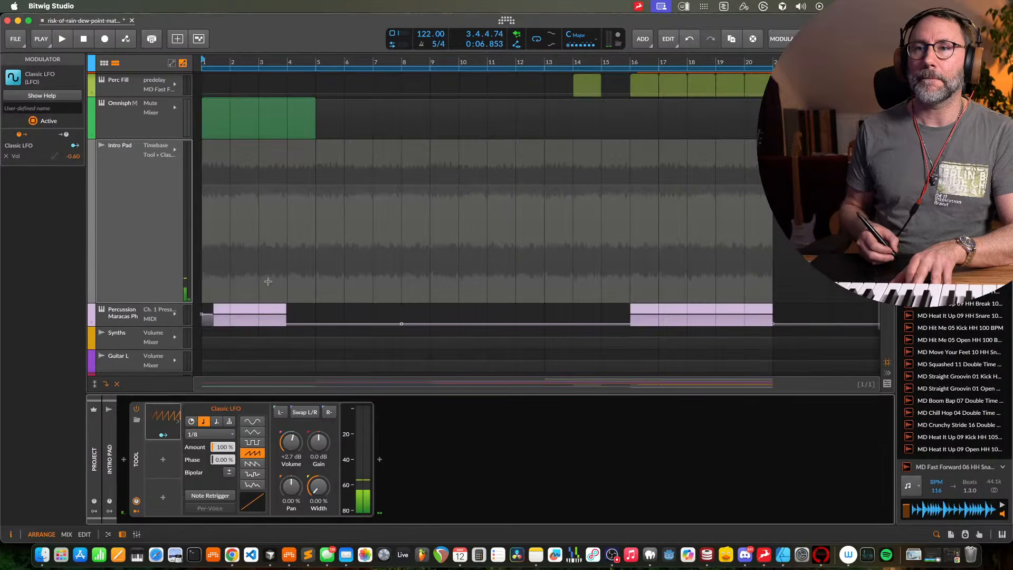
# Show the Intro Pad track's Classic LFO Rate automation lane and play the arrangement
pyautogui.click(174, 151)
pyautogui.moveTo(222, 152)
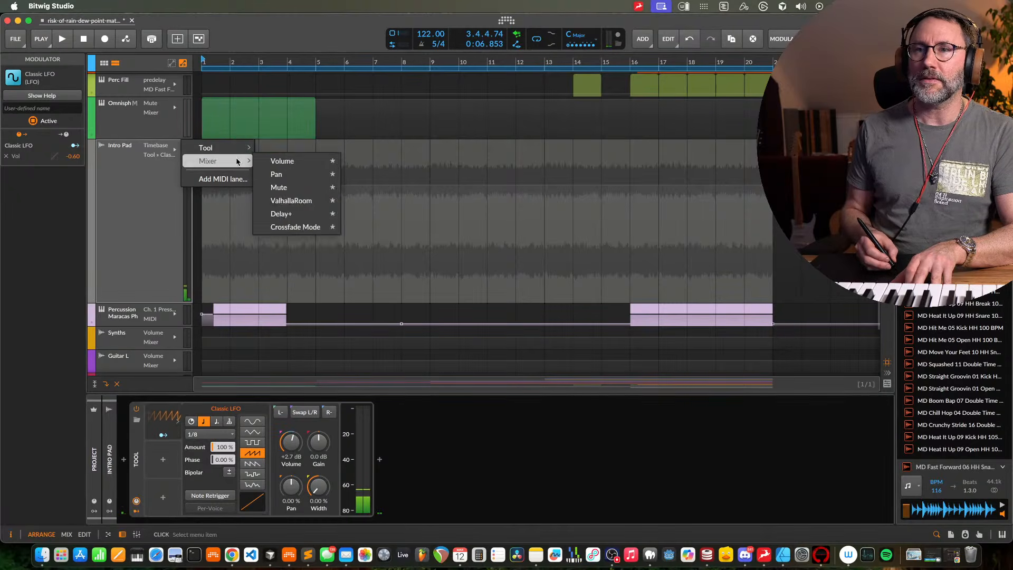
pyautogui.moveTo(303, 163)
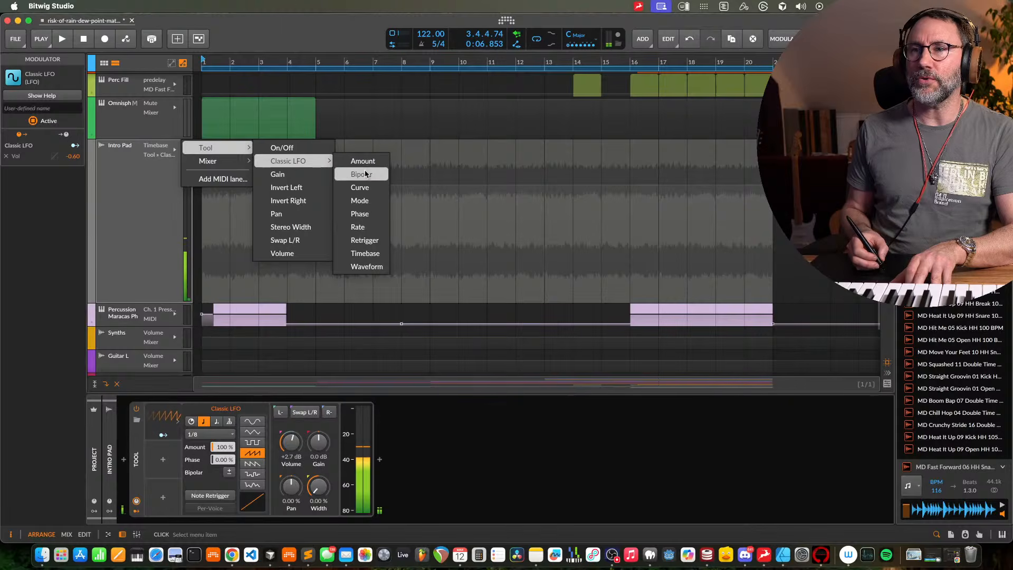
pyautogui.click(364, 228)
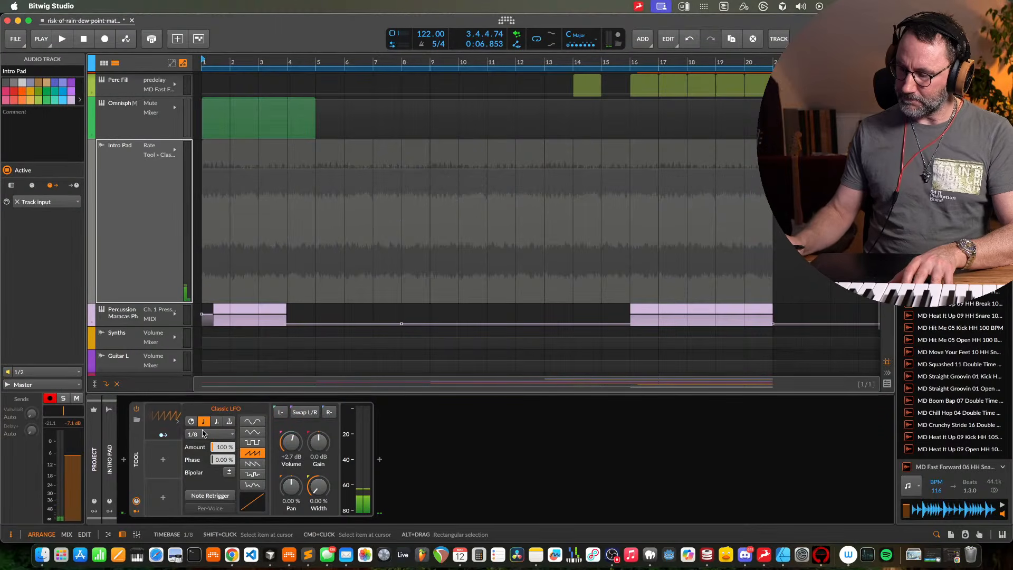
pyautogui.press('space')
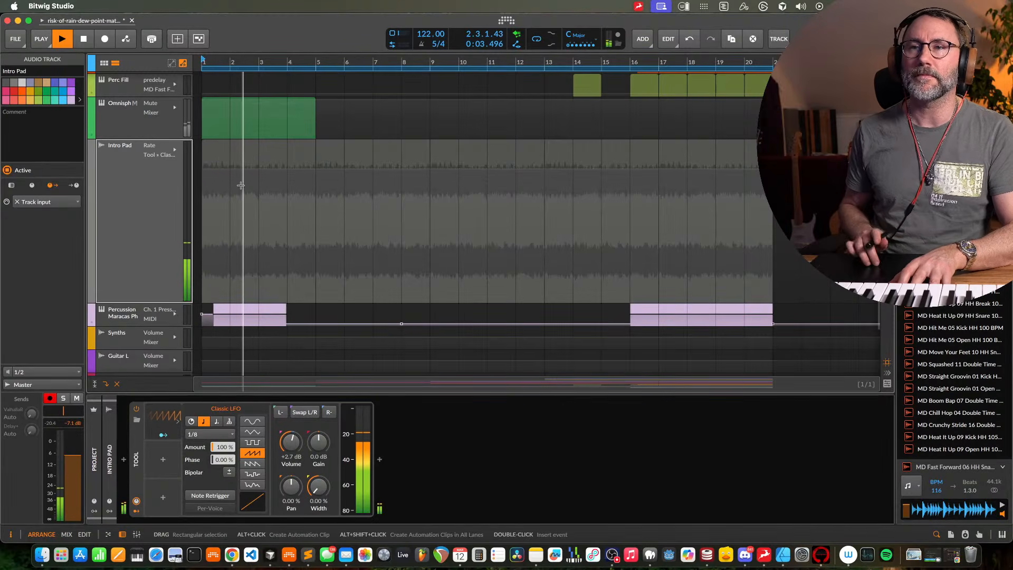
# Select the Organ lead track and play the arrangement from the start
pyautogui.scroll(10, 240, 185)
pyautogui.press('space')
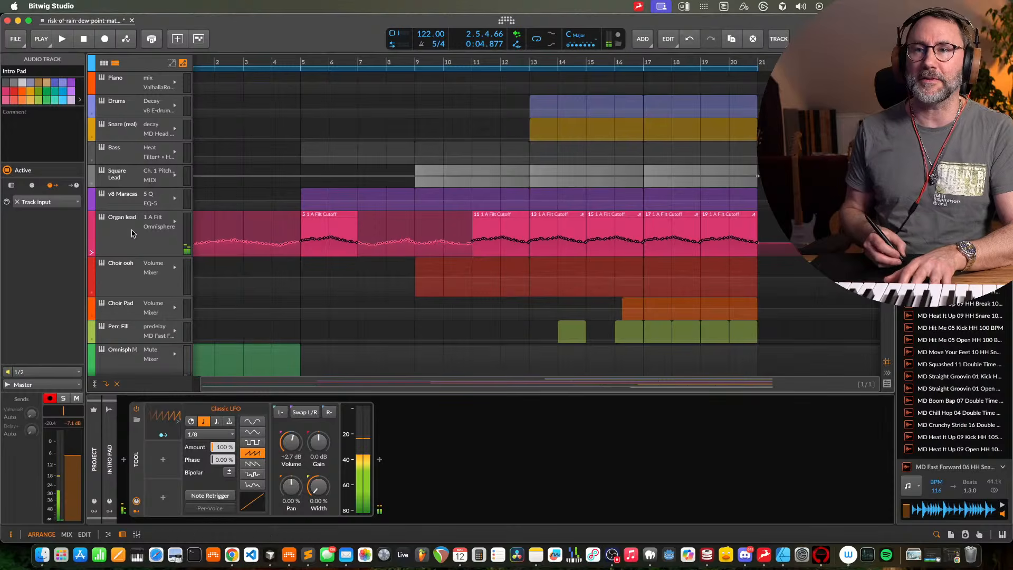
pyautogui.click(131, 234)
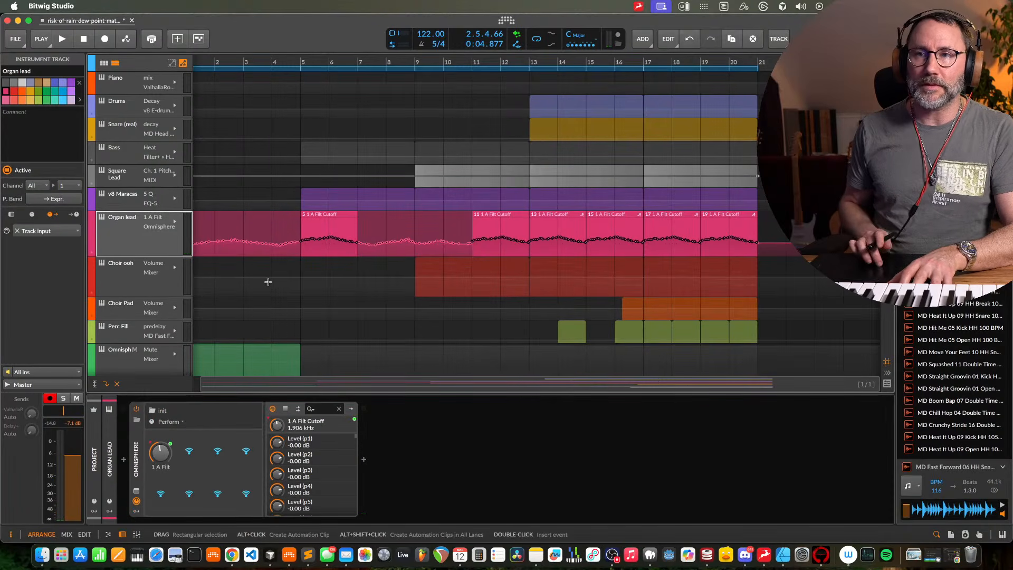
pyautogui.hscroll(-2, 267, 282)
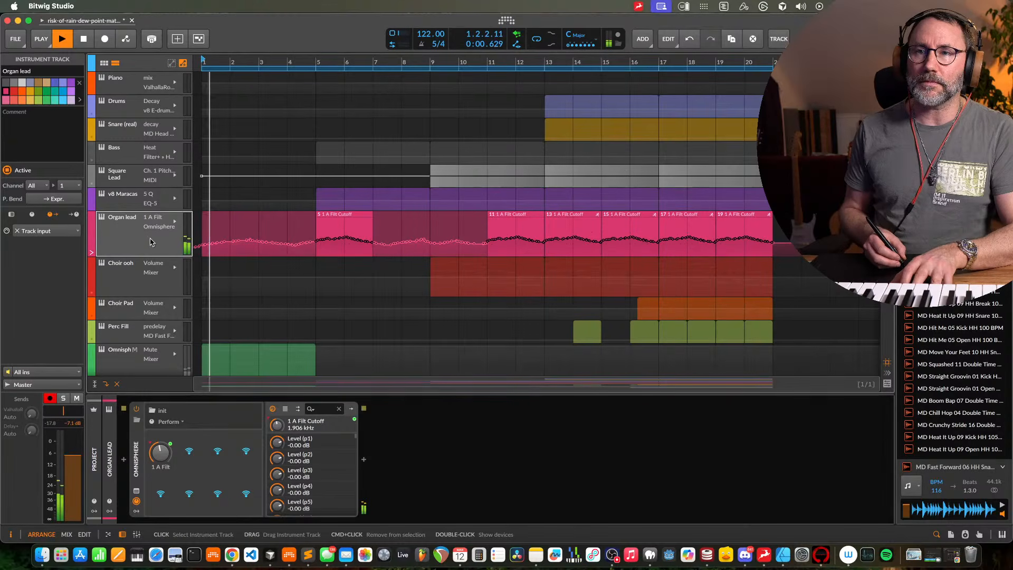
# Map the Organ lead's 1 A Filt Cutoff parameter to a hardware controller and stop playback
pyautogui.rightClick(164, 454)
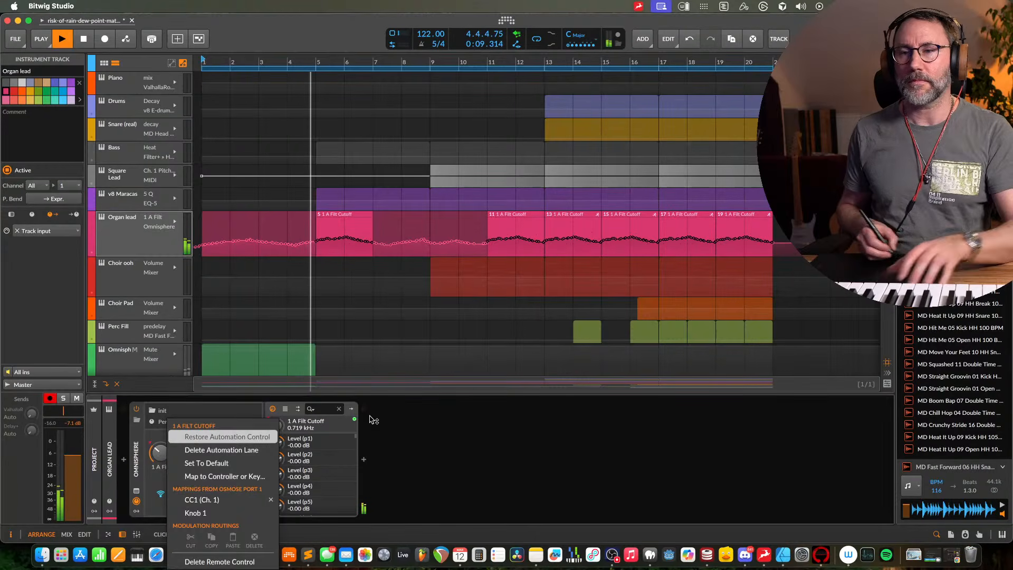
pyautogui.click(449, 416)
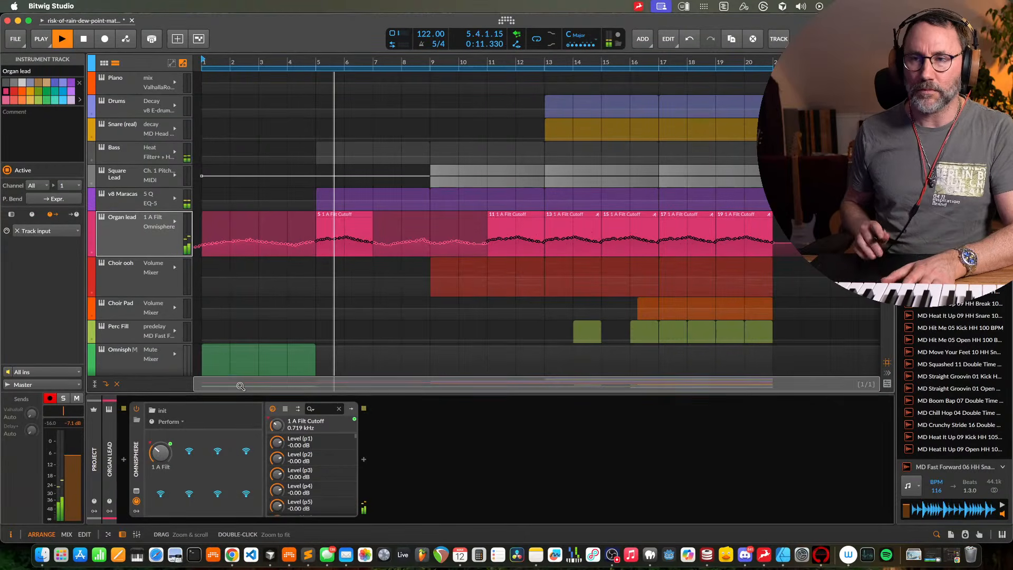
pyautogui.rightClick(160, 452)
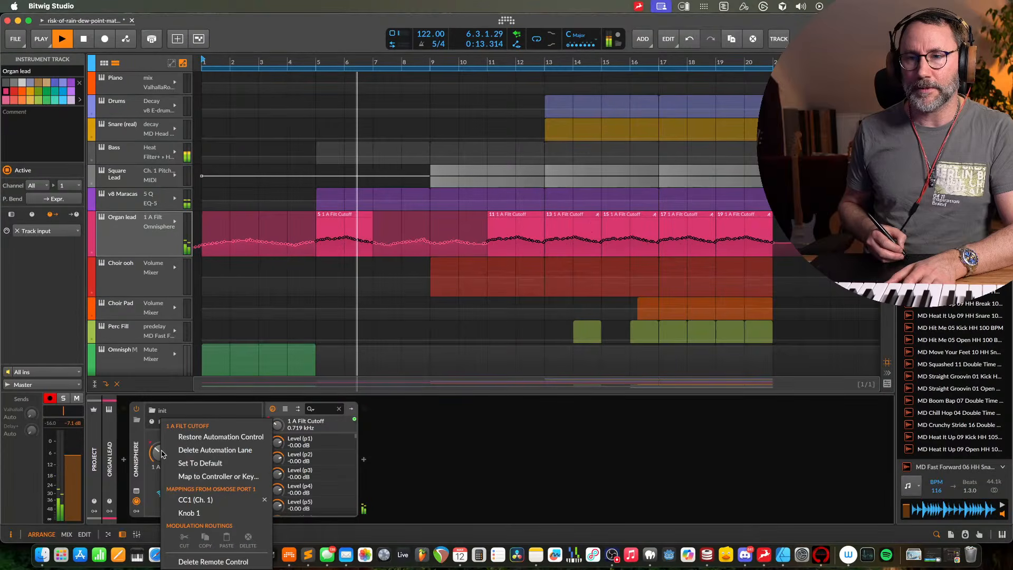
pyautogui.click(210, 476)
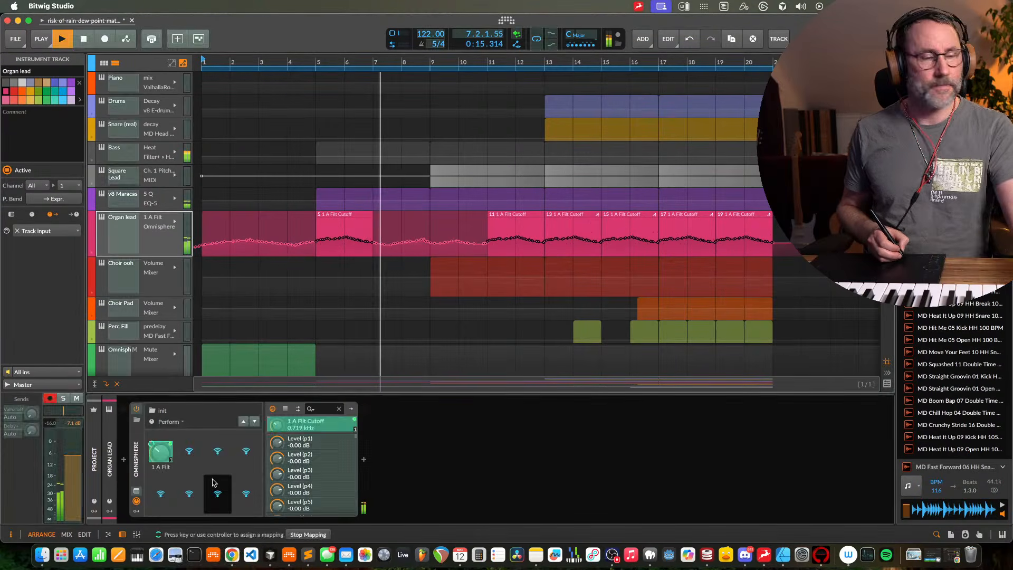
pyautogui.press('space')
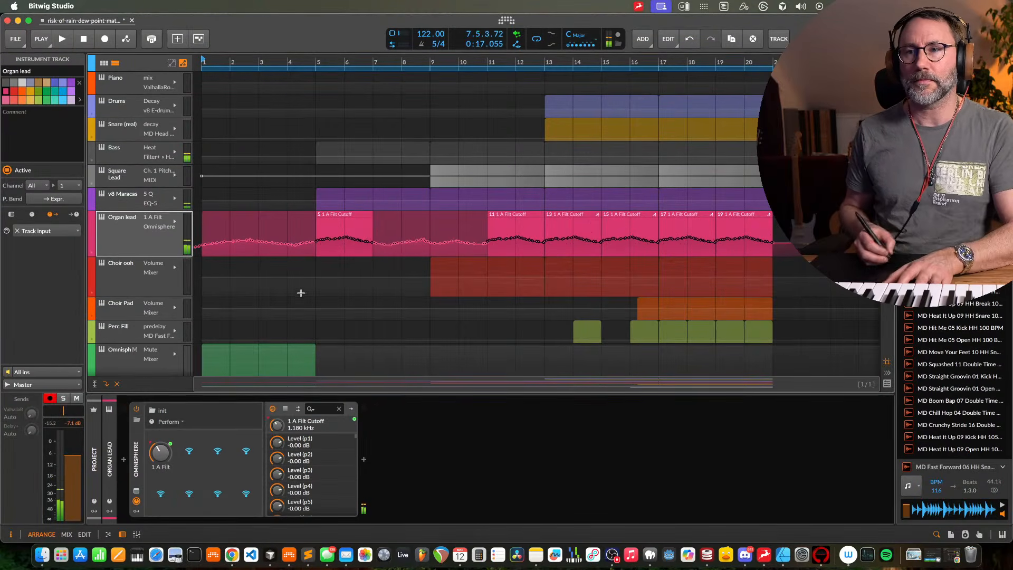
# Show the Organ lead's Omnisphere 1 A Filt Cutoff automation lane and select its automation points during playback
pyautogui.press('space')
pyautogui.click(164, 232)
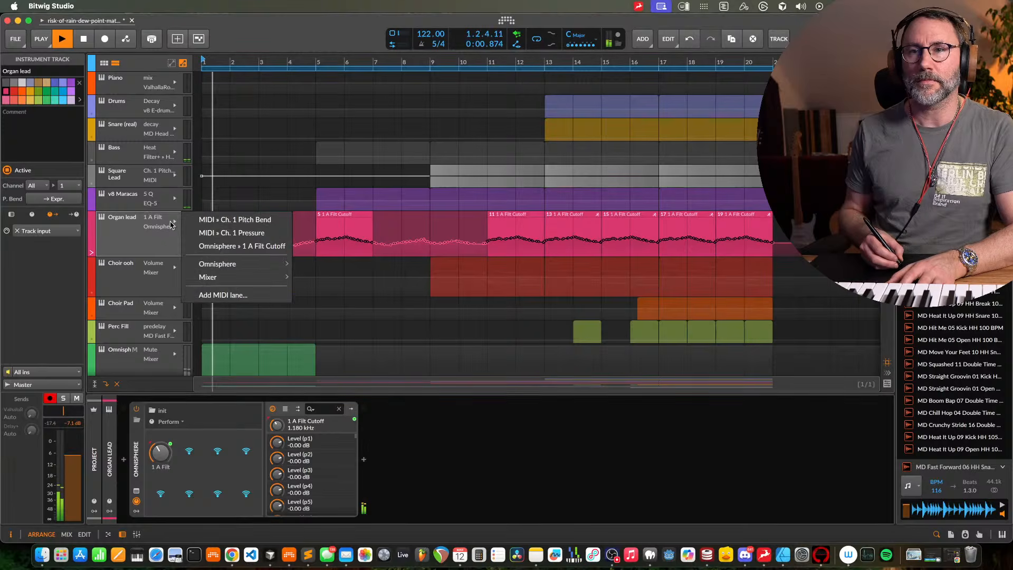
pyautogui.click(224, 248)
pyautogui.moveTo(787, 226); pyautogui.dragTo(191, 256)
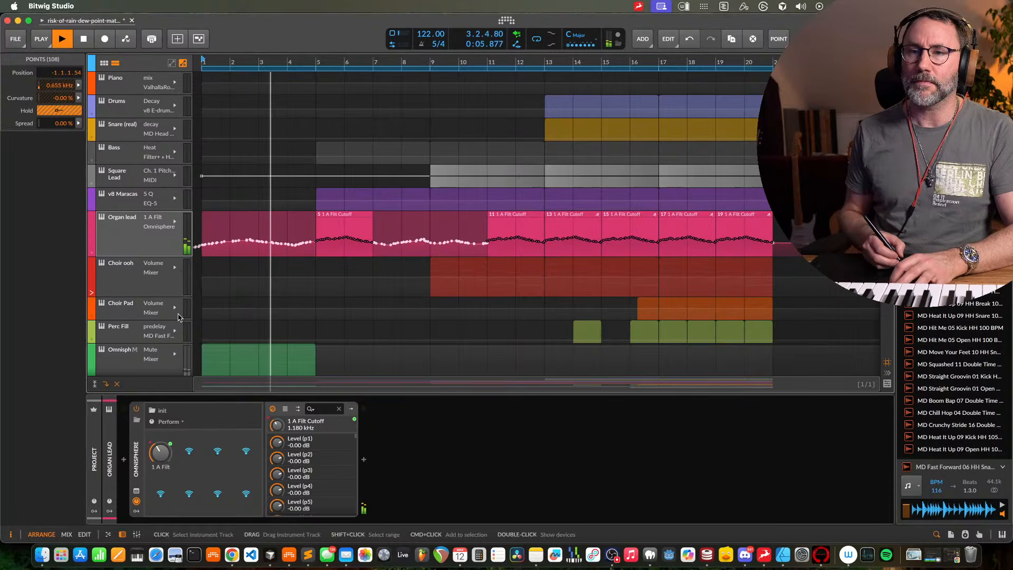
# Restore automation control for the Organ lead's 1 A Filt Cutoff and play the arrangement
pyautogui.press('space')
pyautogui.rightClick(160, 453)
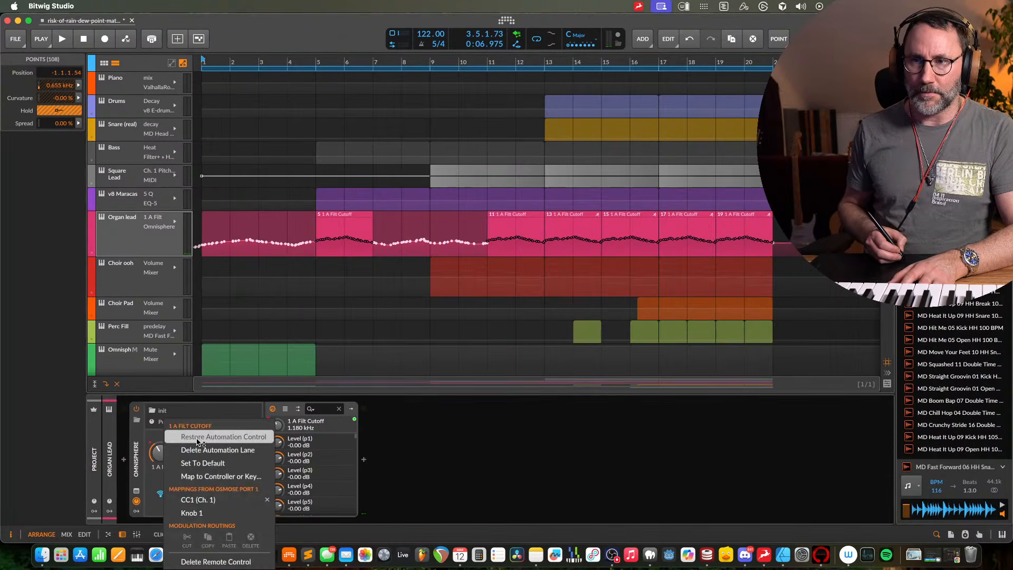
pyautogui.click(197, 437)
pyautogui.press('space')
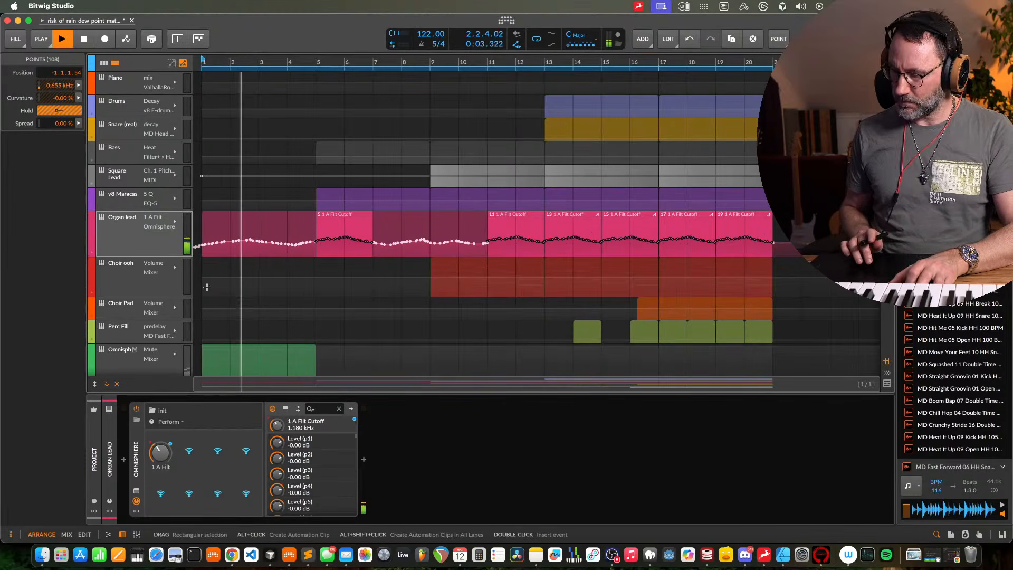
# Return to the Intro Pad track and set its Classic LFO timebase to 1/8 so the Timebase automation lane shows
pyautogui.scroll(-5, 207, 287)
pyautogui.scroll(-10, 206, 287)
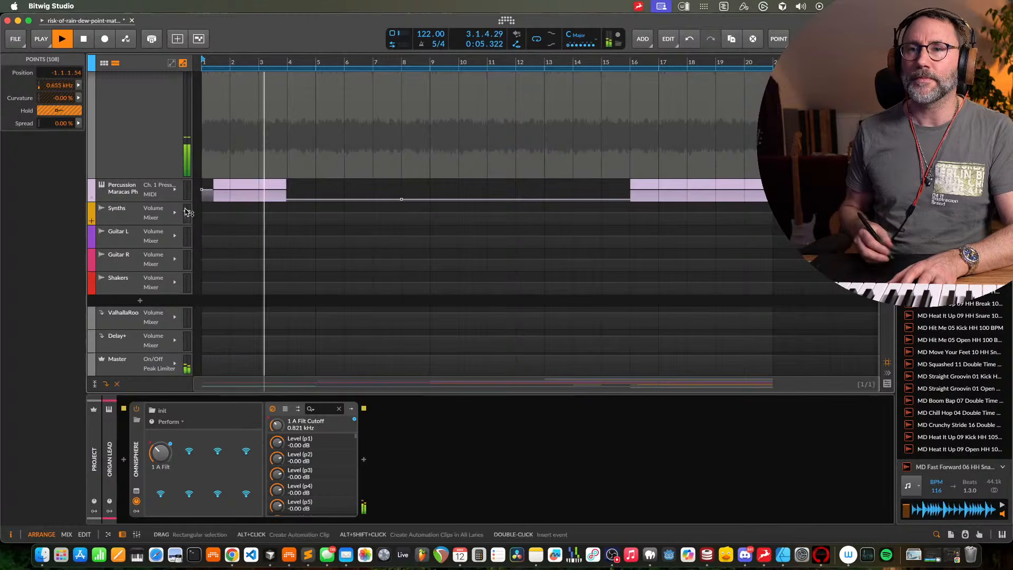
pyautogui.rightClick(243, 237)
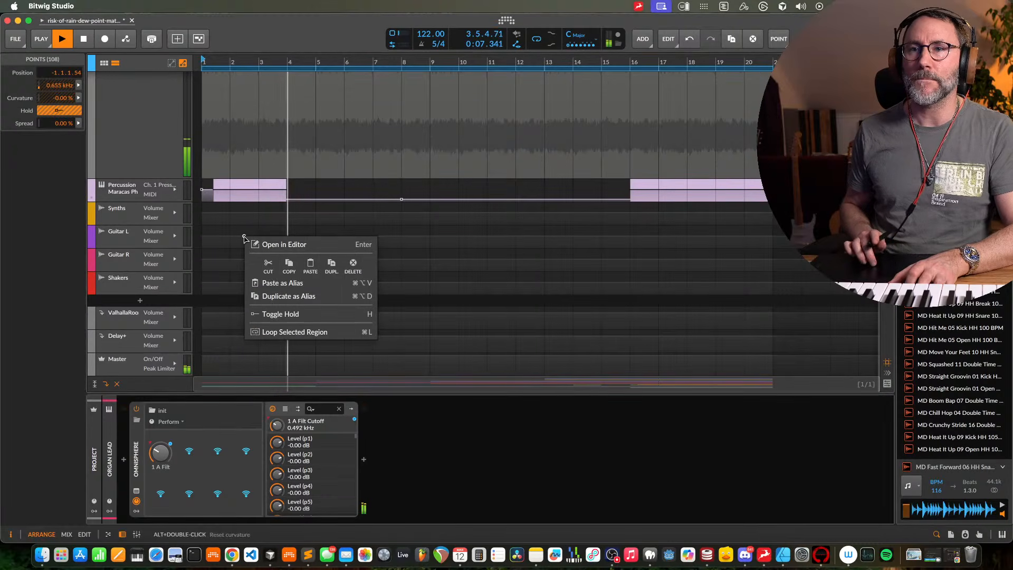
pyautogui.click(145, 142)
pyautogui.scroll(5, 288, 200)
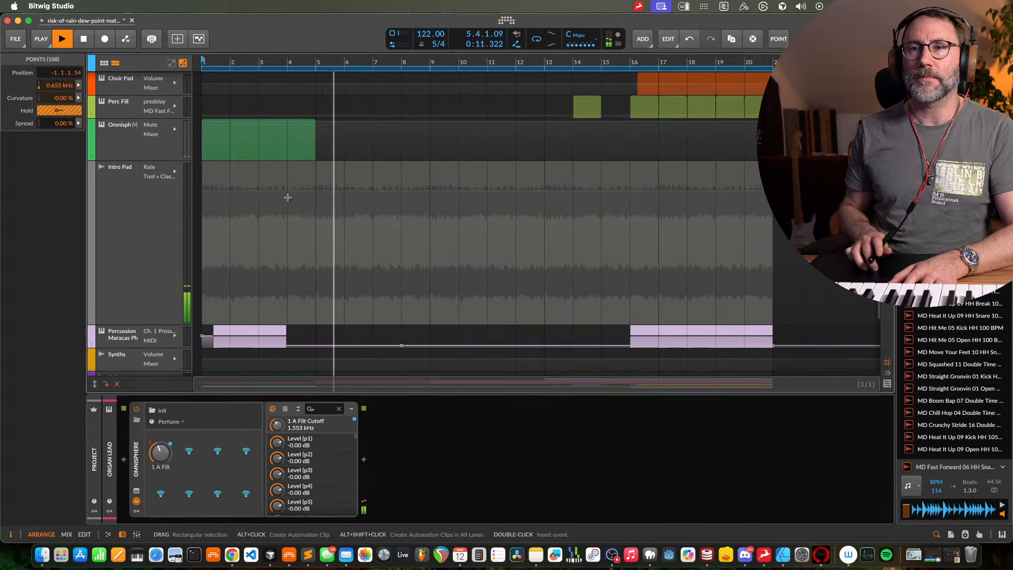
pyautogui.press('space')
pyautogui.click(164, 227)
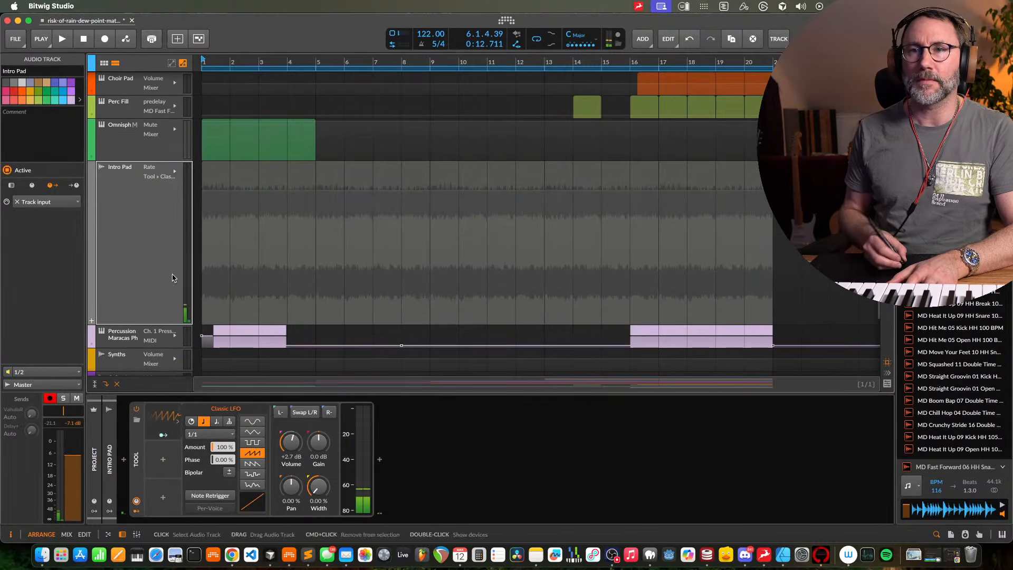
pyautogui.press('space')
pyautogui.click(209, 434)
pyautogui.click(210, 387)
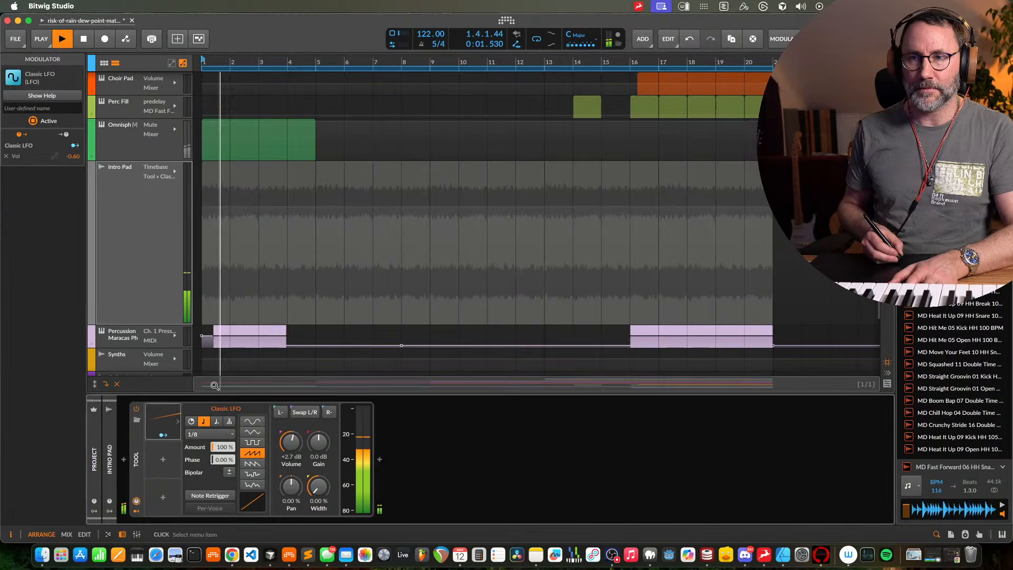
# Add a 1/8 point at bar 3 in the Intro Pad's Timebase automation
pyautogui.click(253, 207)
pyautogui.scroll(4, 333, 228)
pyautogui.hscroll(-3, 333, 228)
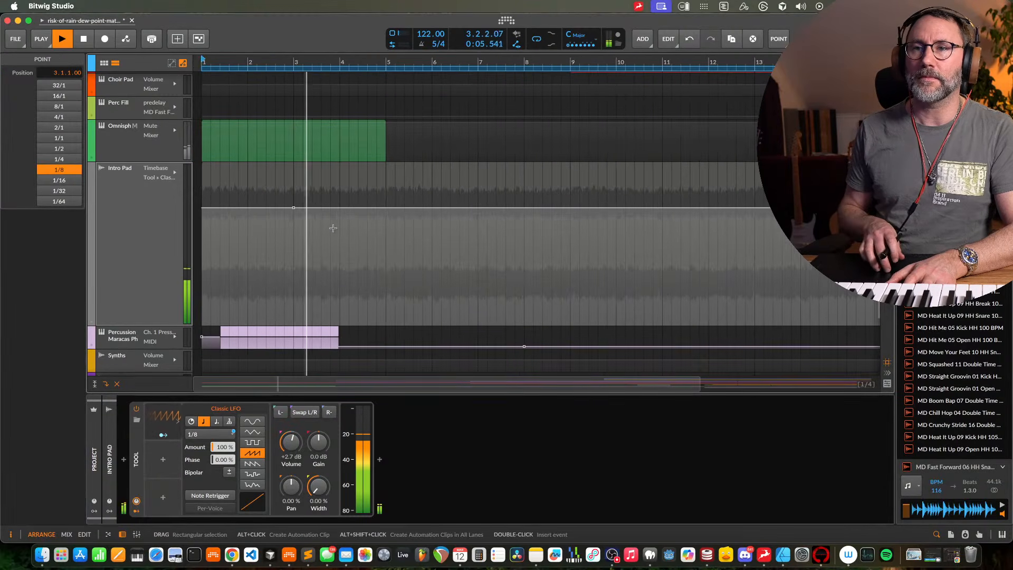
# Raise the Intro Pad's LFO Timebase automation to 1/16 from 2.4.1 up to bar 3 and play it back
pyautogui.press('space')
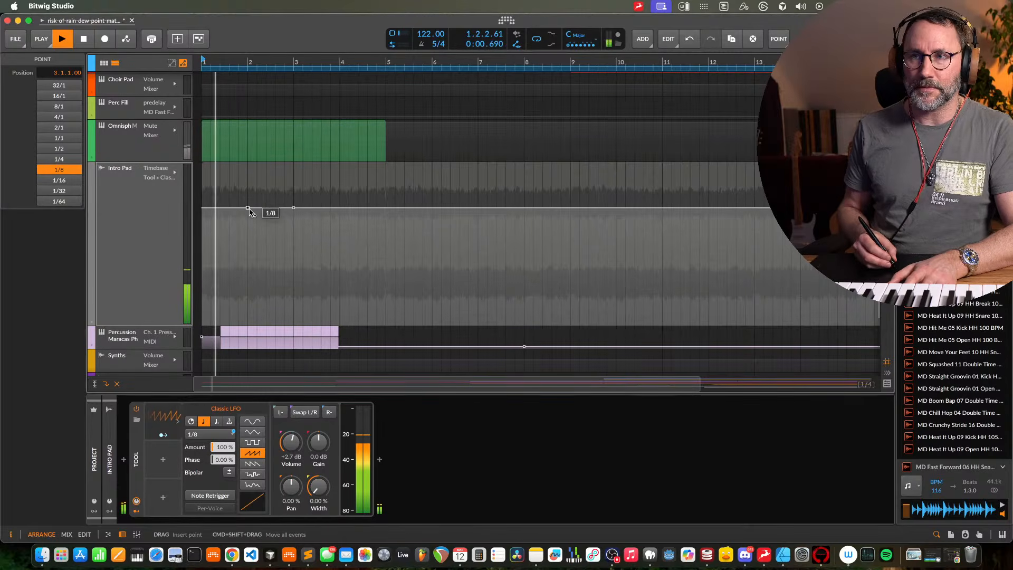
pyautogui.press('space')
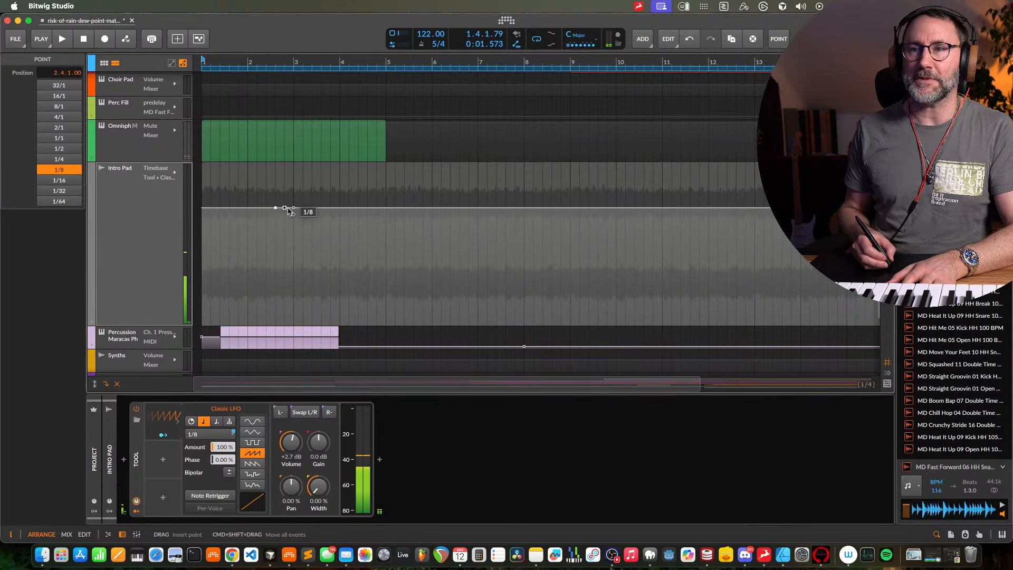
pyautogui.moveTo(288, 209); pyautogui.dragTo(276, 194)
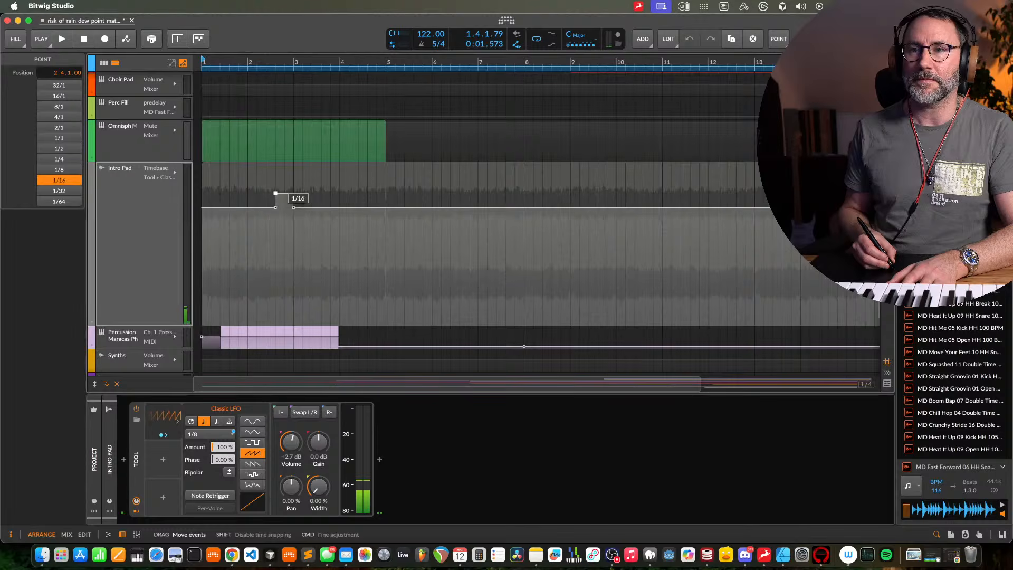
pyautogui.press('space')
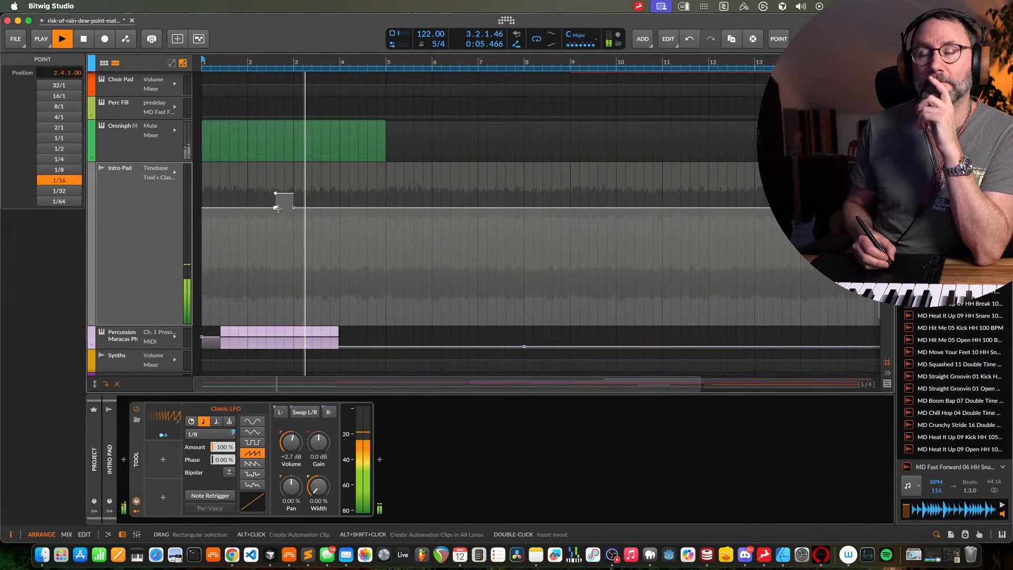
# Add a Timebase automation point at 4.3.1, raise it to 1/16 and play the arrangement from the start
pyautogui.click(368, 208)
pyautogui.press('space')
pyautogui.doubleClick(359, 208)
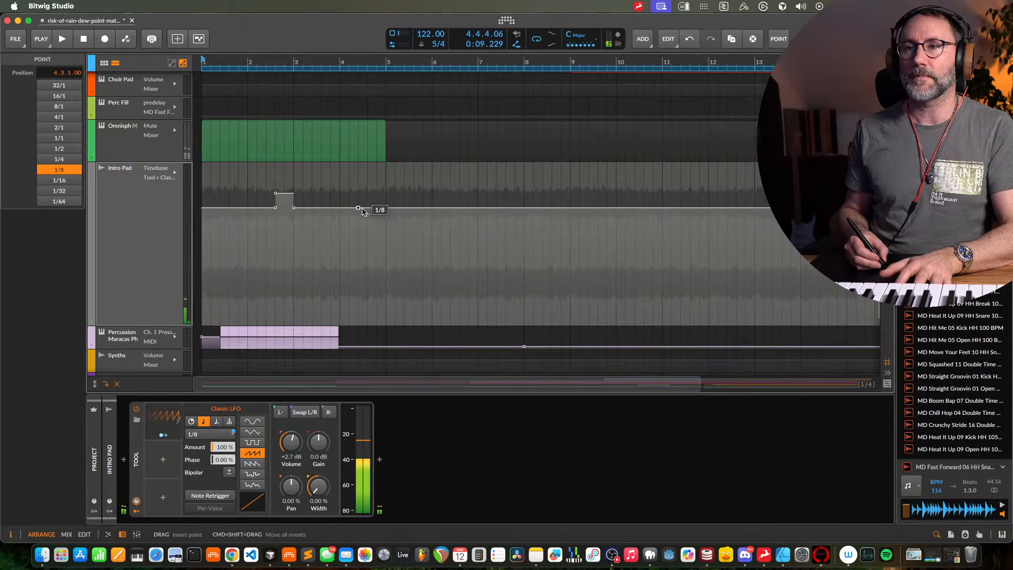
pyautogui.click(377, 208)
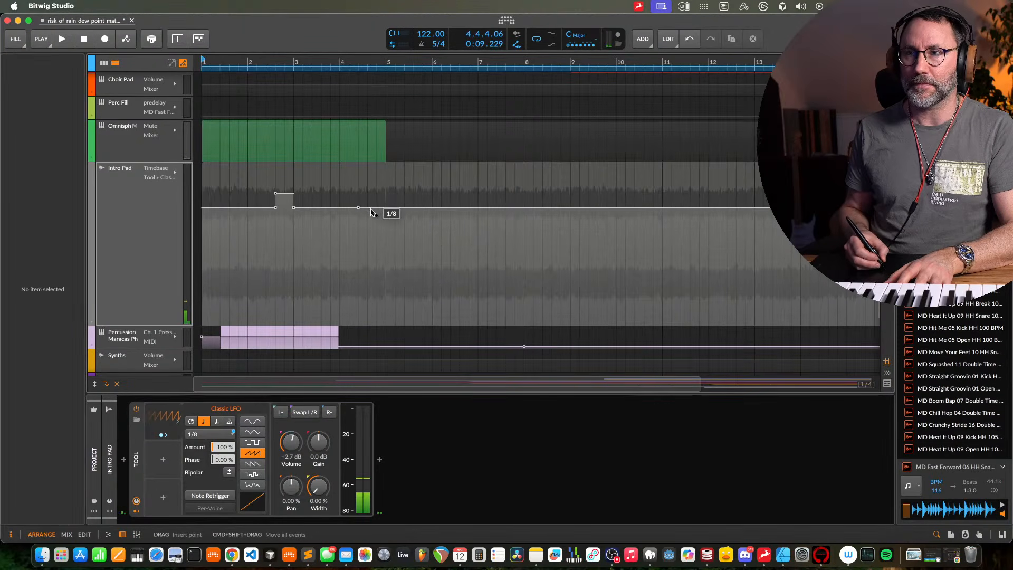
pyautogui.moveTo(371, 209); pyautogui.dragTo(358, 194)
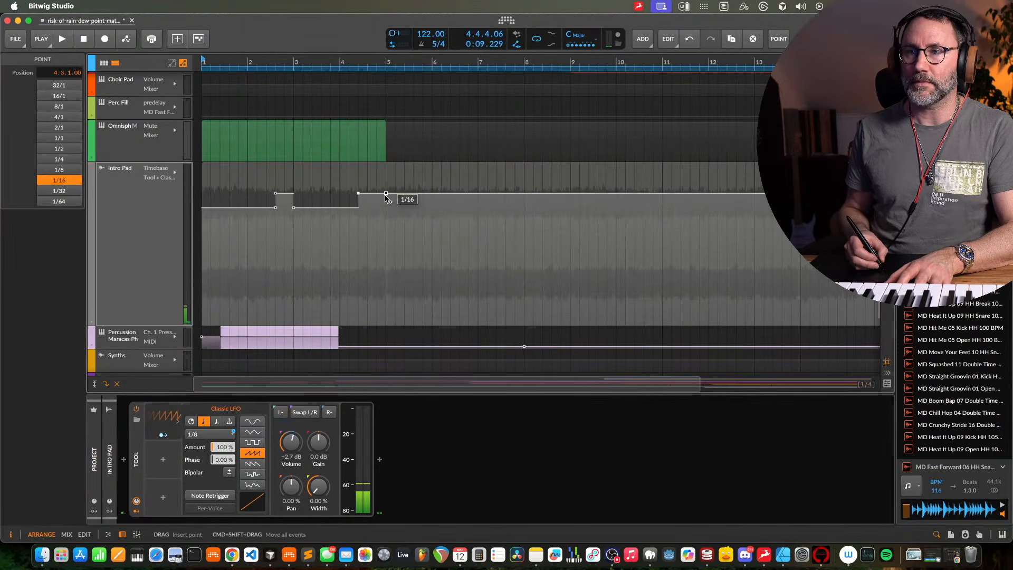
pyautogui.press('space')
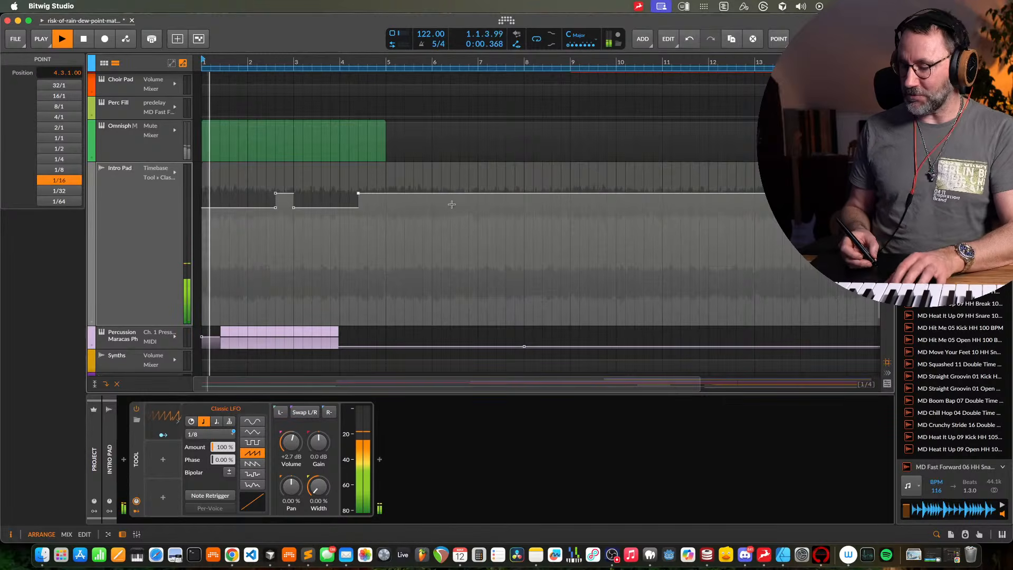
# Reduce the height of the Intro Pad track and show the automation lanes again
pyautogui.press('a')
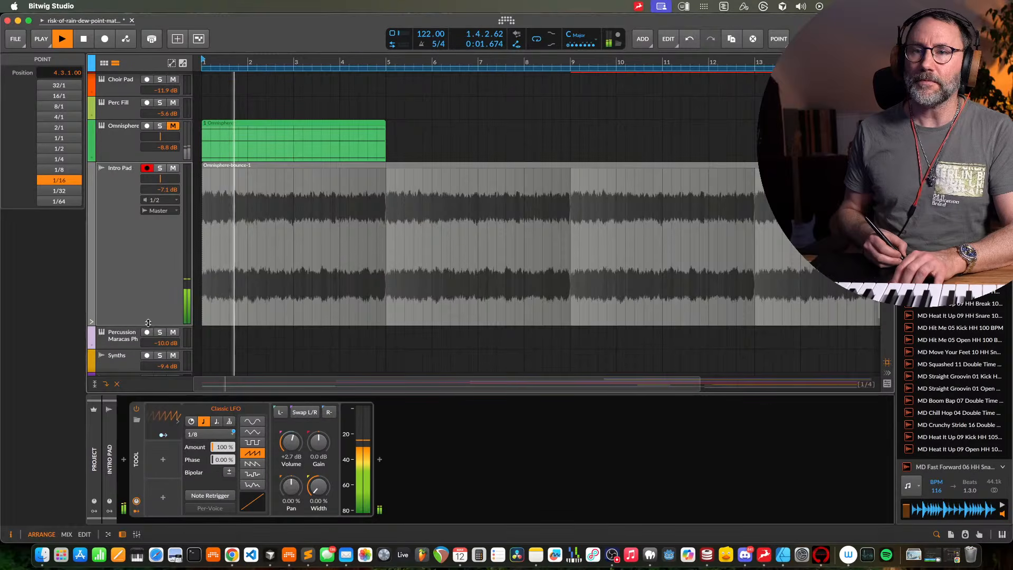
pyautogui.moveTo(145, 324); pyautogui.dragTo(145, 275)
pyautogui.press('a')
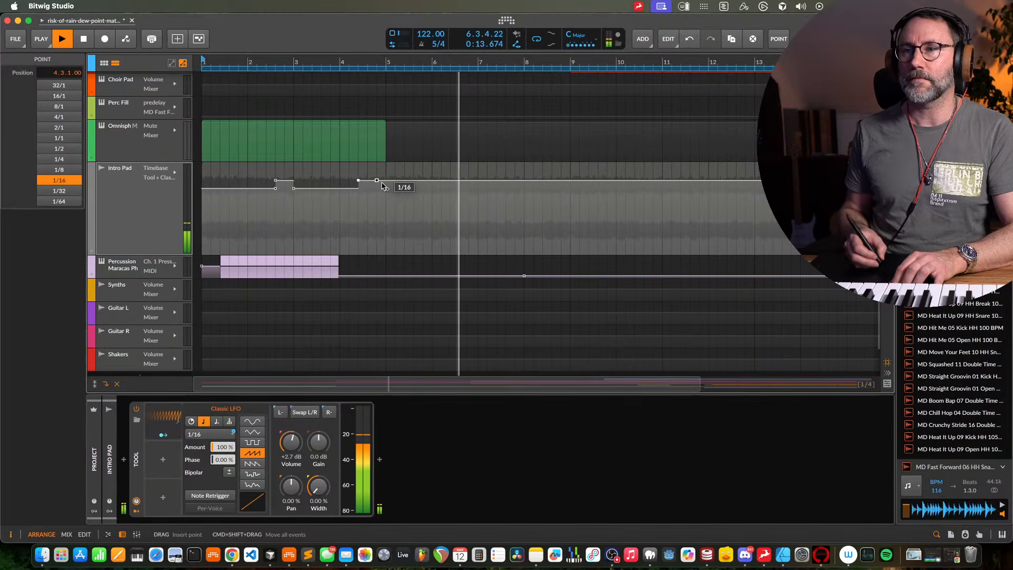
# Drop the Intro Pad's Timebase automation back to 1/8 at bar 5 and play the arrangement from the start
pyautogui.moveTo(395, 181); pyautogui.dragTo(396, 199)
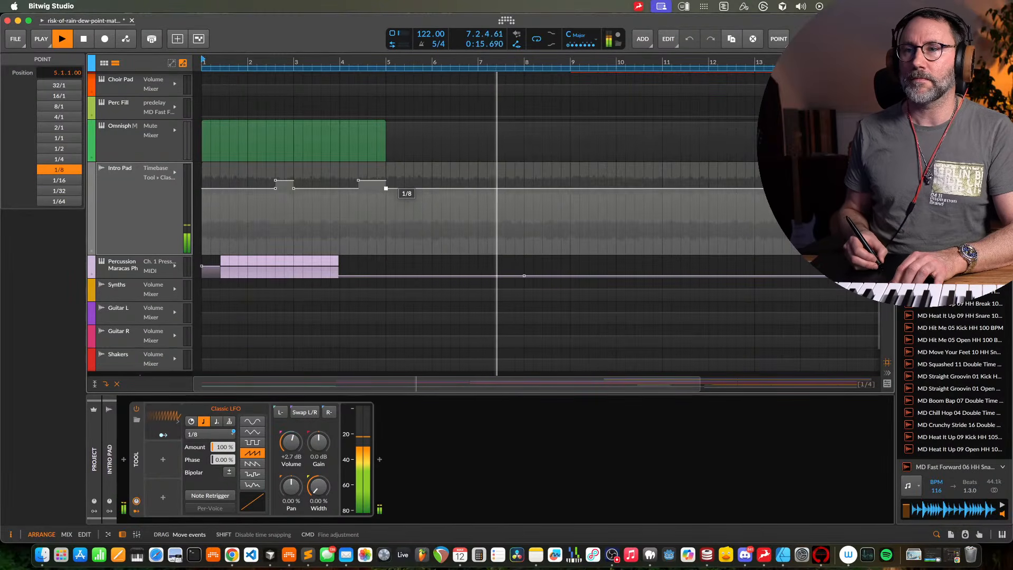
pyautogui.press('space')
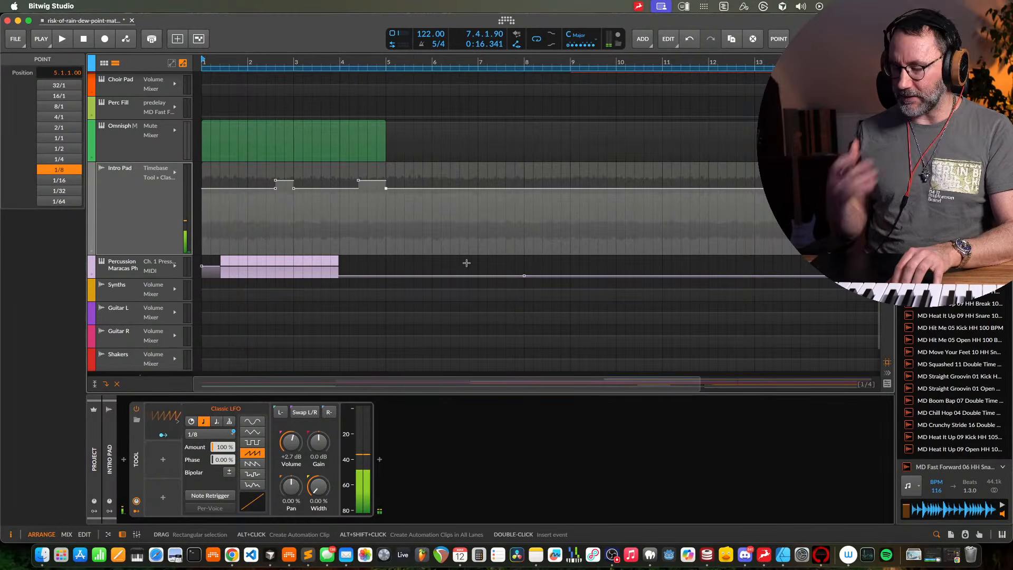
pyautogui.press('space')
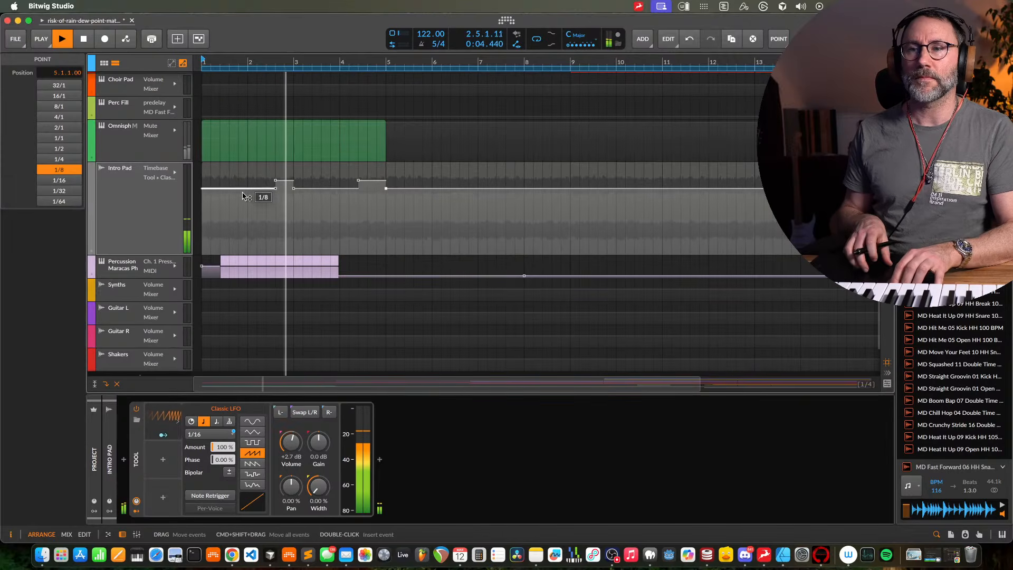
# Try the dotted beats mode on the Intro Pad's Classic LFO during playback and return it to plain beats
pyautogui.scroll(3, 243, 197)
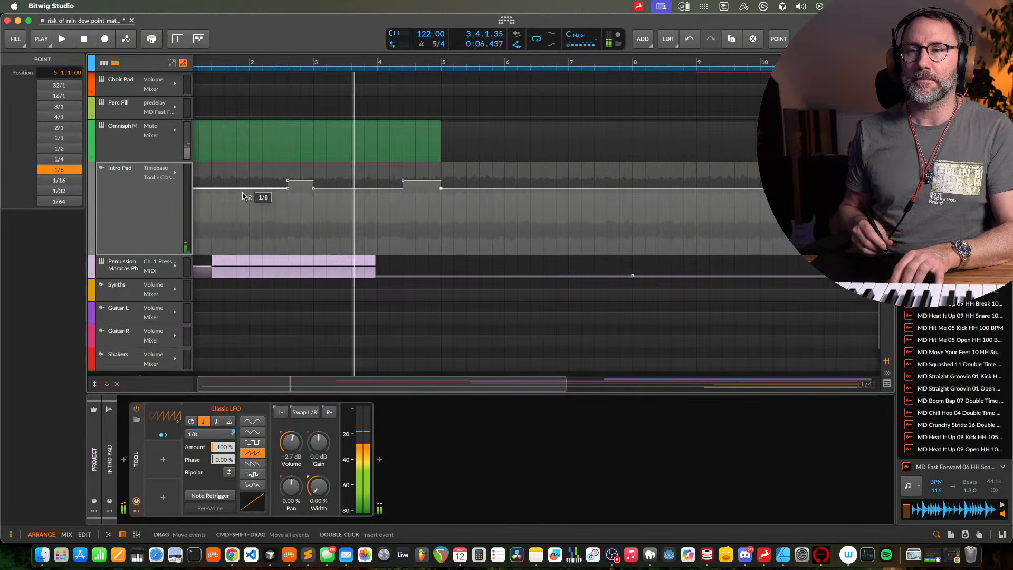
pyautogui.press('space')
pyautogui.click(216, 421)
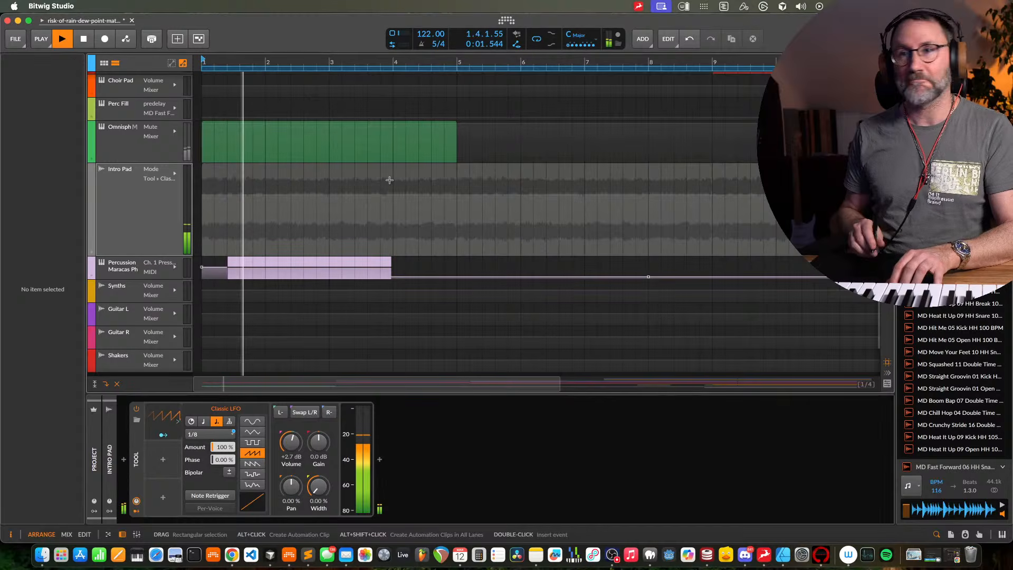
pyautogui.click(204, 422)
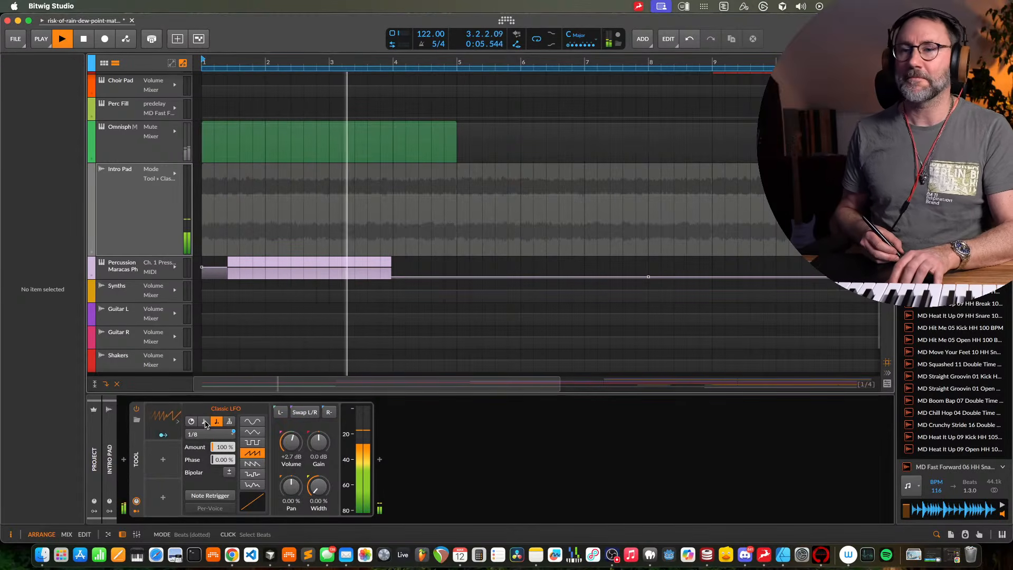
# Restart playback from the beginning and show the Intro Pad's LFO Timebase automation lane again
pyautogui.press('space')
pyautogui.press('a')
pyautogui.press('space')
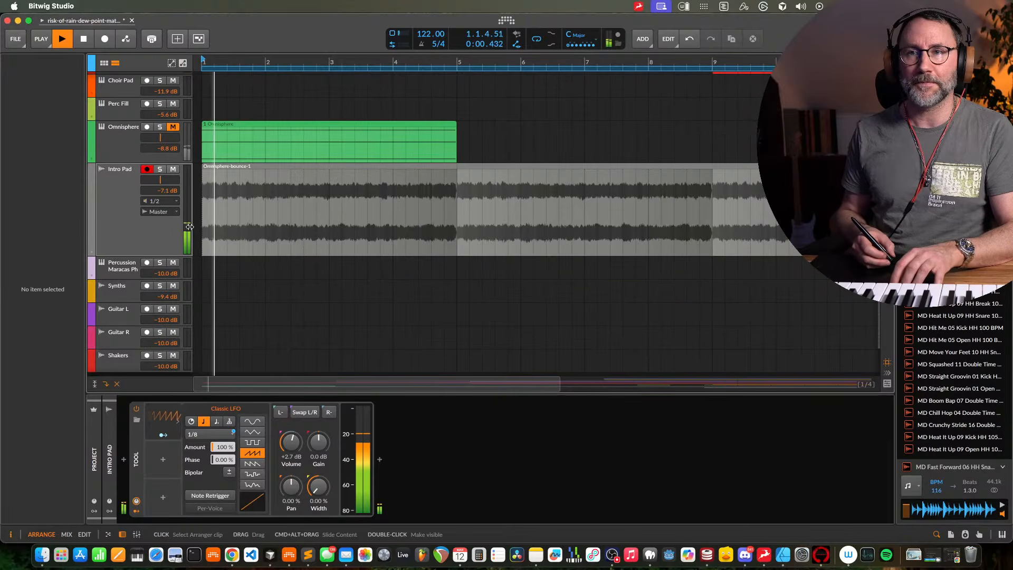
pyautogui.click(179, 192)
pyautogui.press('a')
pyautogui.rightClick(190, 279)
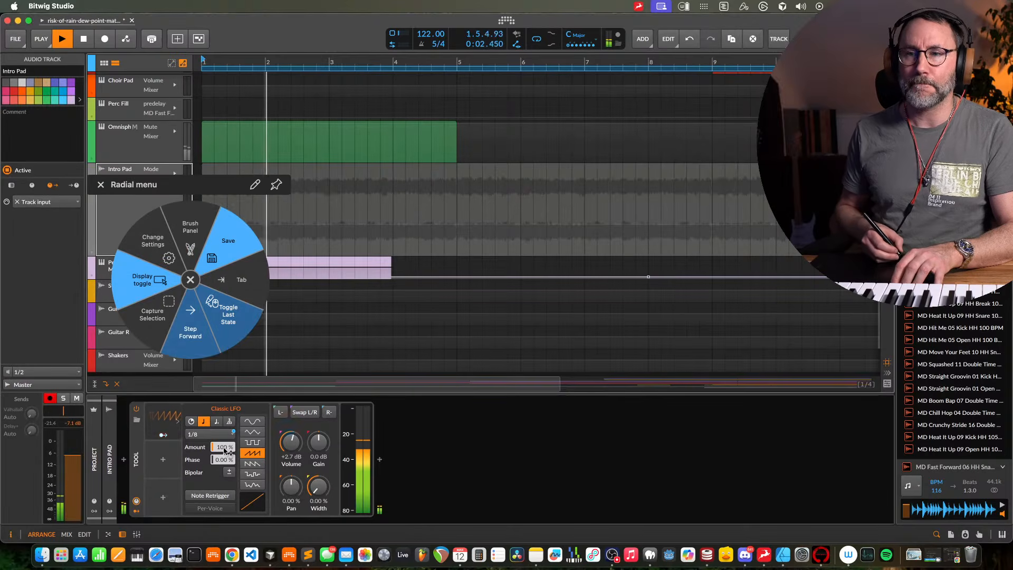
pyautogui.click(210, 434)
pyautogui.click(190, 279)
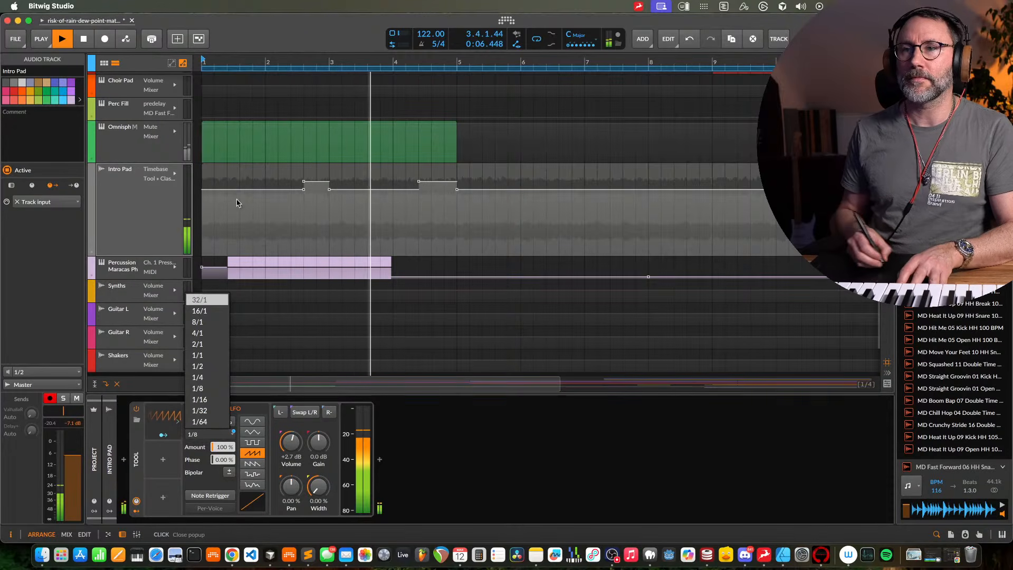
# Wrap the Intro Pad's Timebase automation from 1.1.1 to 5.1.1 as an automation clip
pyautogui.click(469, 209)
pyautogui.moveTo(455, 219); pyautogui.dragTo(235, 206)
pyautogui.press('space')
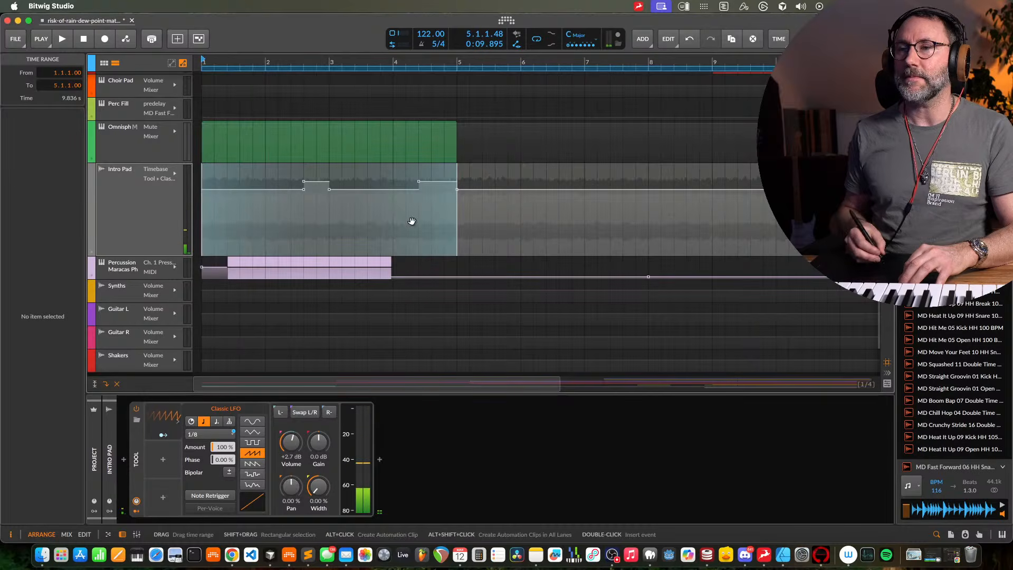
pyautogui.scroll(-5, 386, 207)
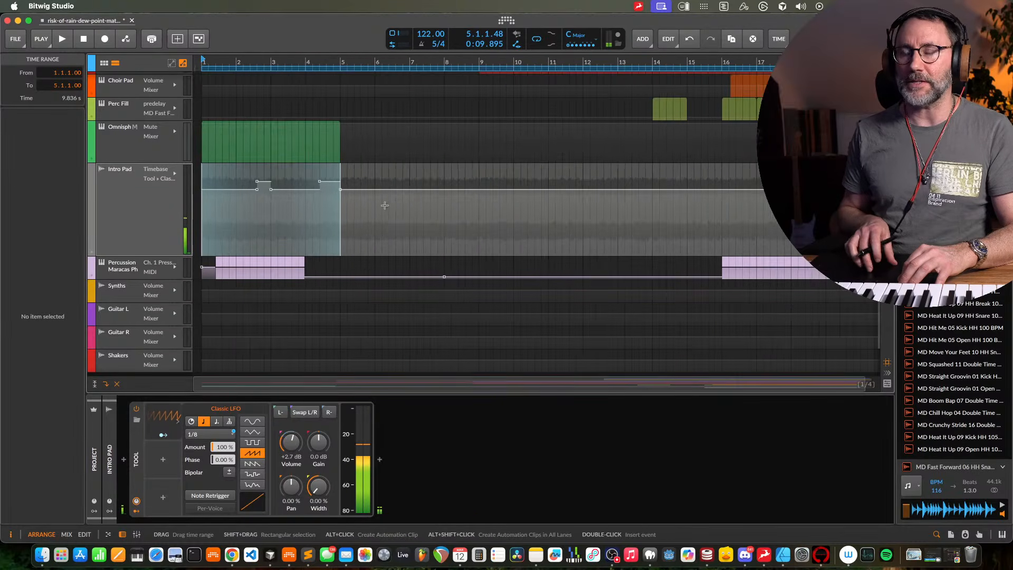
pyautogui.scroll(4, 386, 207)
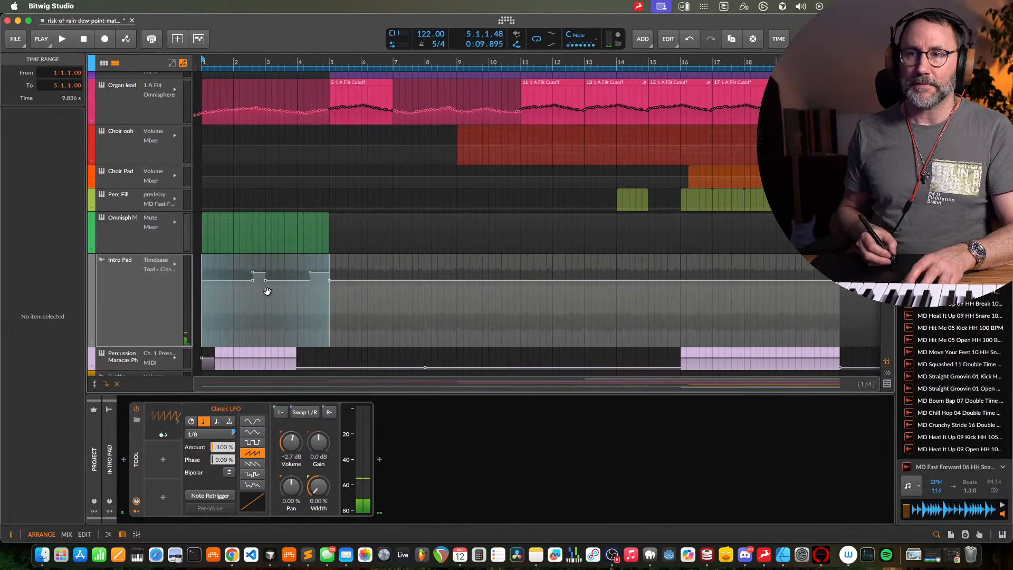
pyautogui.rightClick(267, 291)
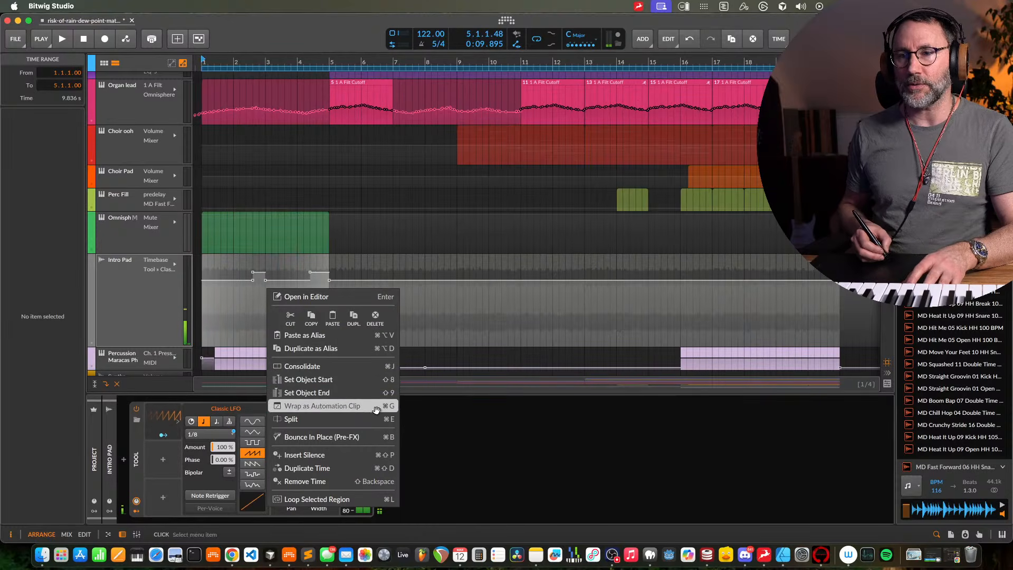
pyautogui.press('super+g')
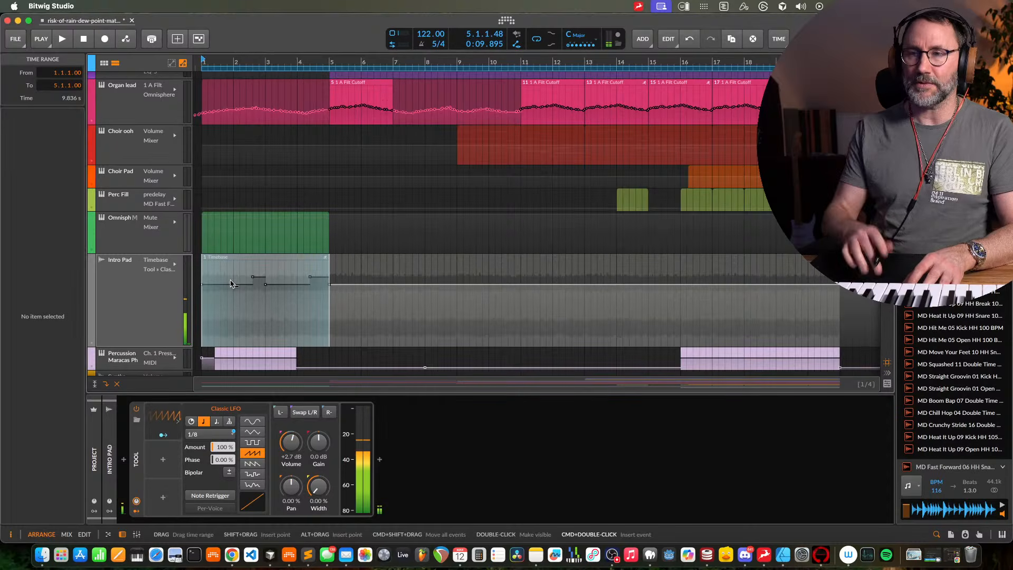
# Copy the Timebase automation clip to bars 5, 9, 13 and 17 and play from bar 17
pyautogui.click(273, 264)
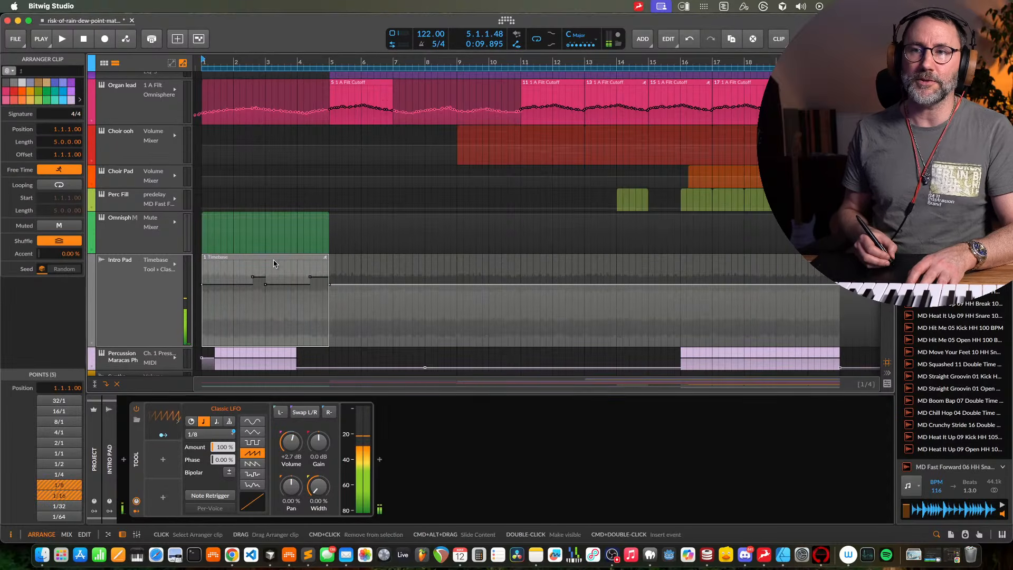
pyautogui.moveTo(270, 266); pyautogui.dragTo(774, 272)
pyautogui.press('space')
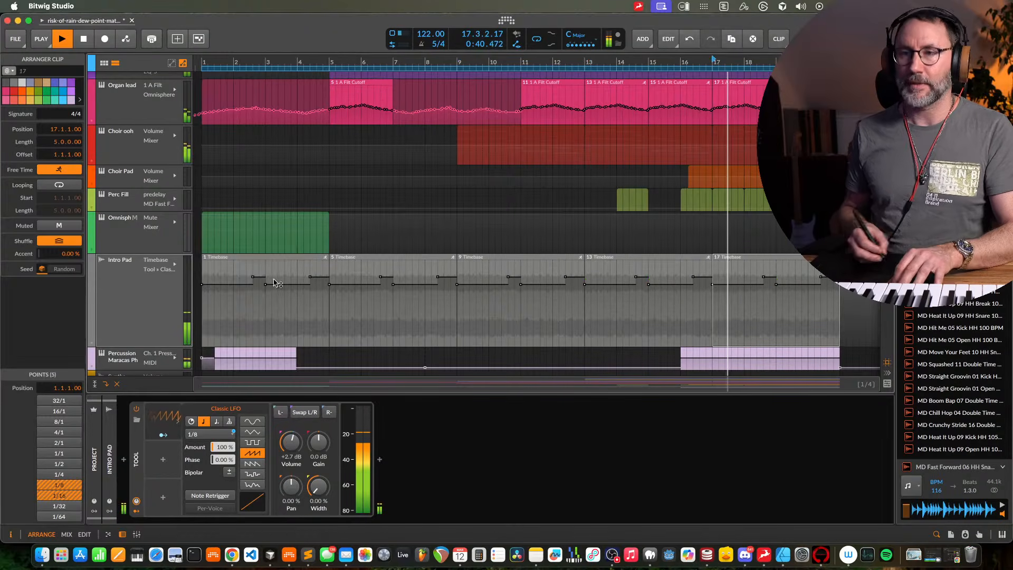
# Hide the device panel and automation lanes, and split the Intro Pad's audio clip at bar 9
pyautogui.press('d')
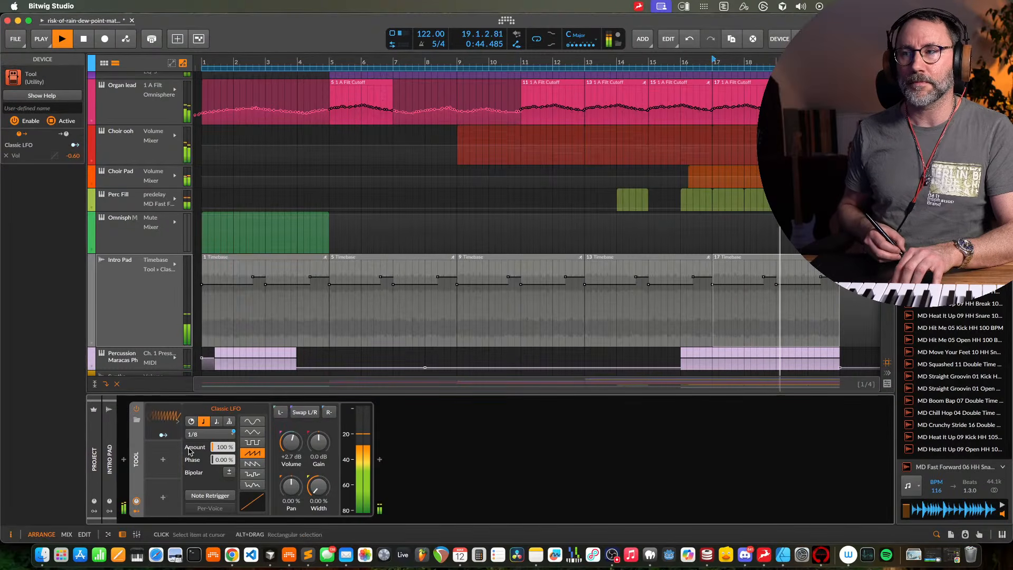
pyautogui.press('d')
pyautogui.press('a')
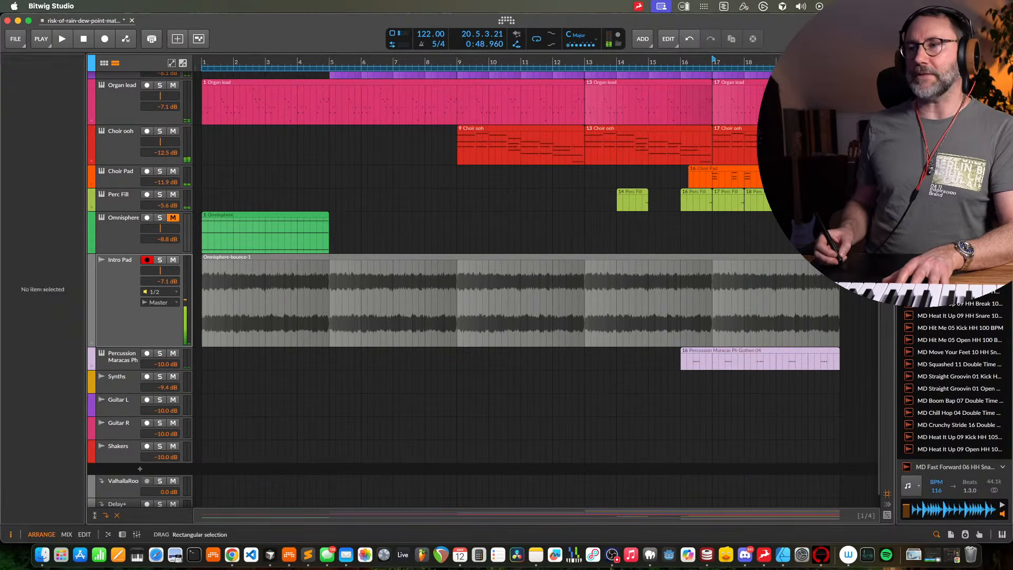
pyautogui.click(465, 271)
pyautogui.press('space')
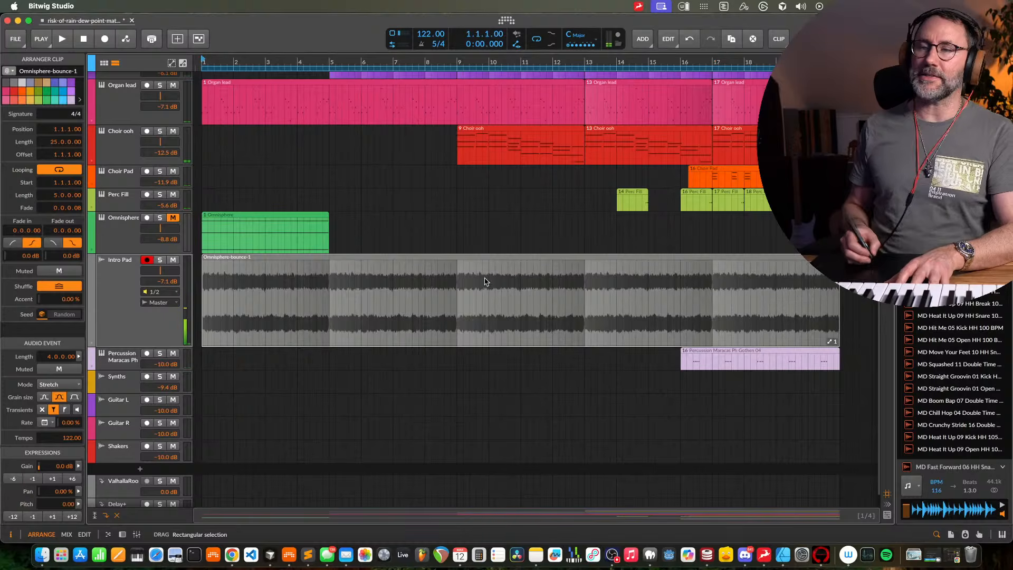
pyautogui.click(457, 260)
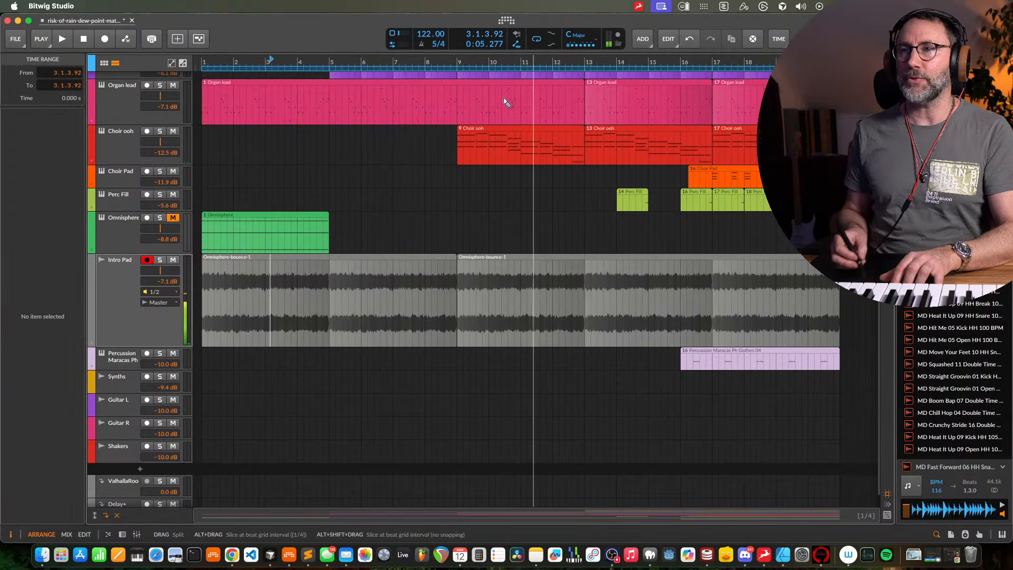
# Mute the Intro Pad's audio clip that starts at bar 9
pyautogui.press('a')
pyautogui.press('a')
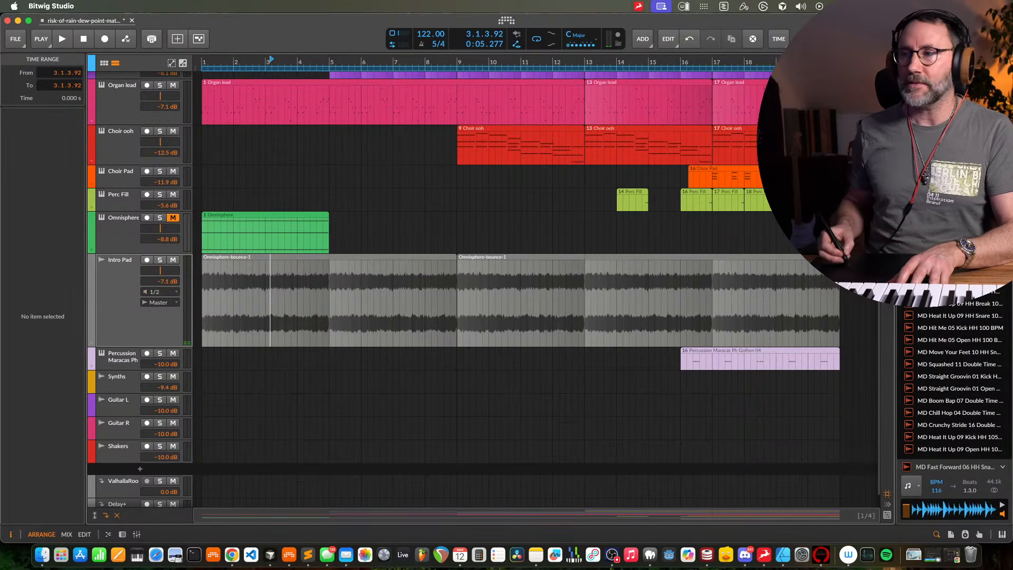
pyautogui.click(465, 273)
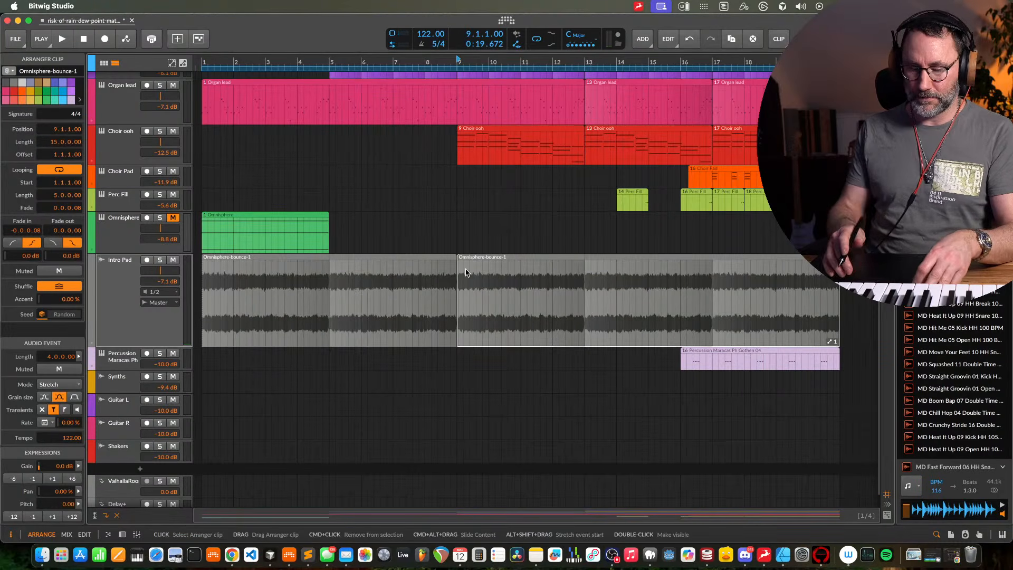
pyautogui.hotkey('alt', 'm')
pyautogui.click(482, 359)
pyautogui.click(509, 258)
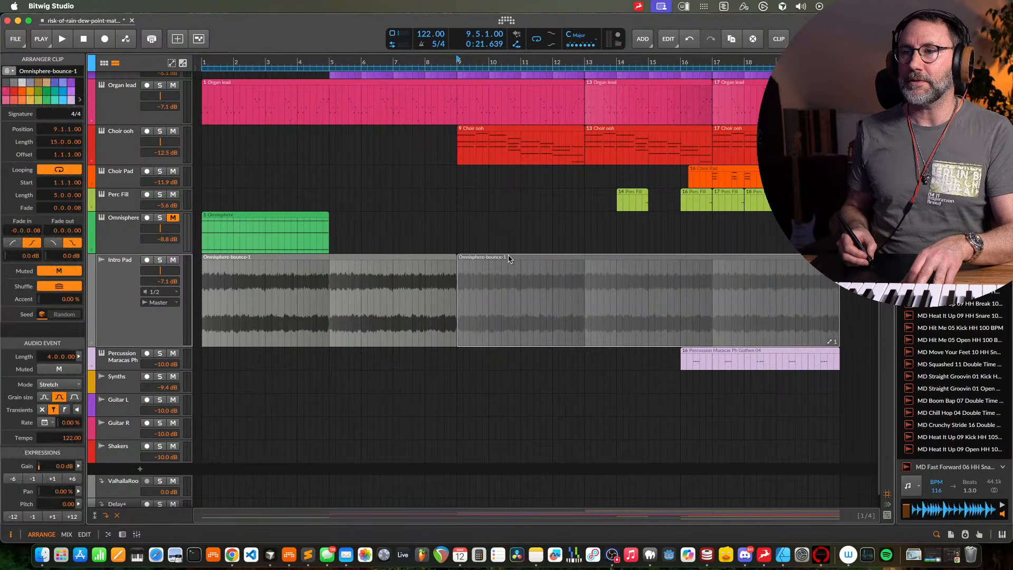
# Colour the Intro Pad track blue and play the arrangement from the start
pyautogui.click(117, 280)
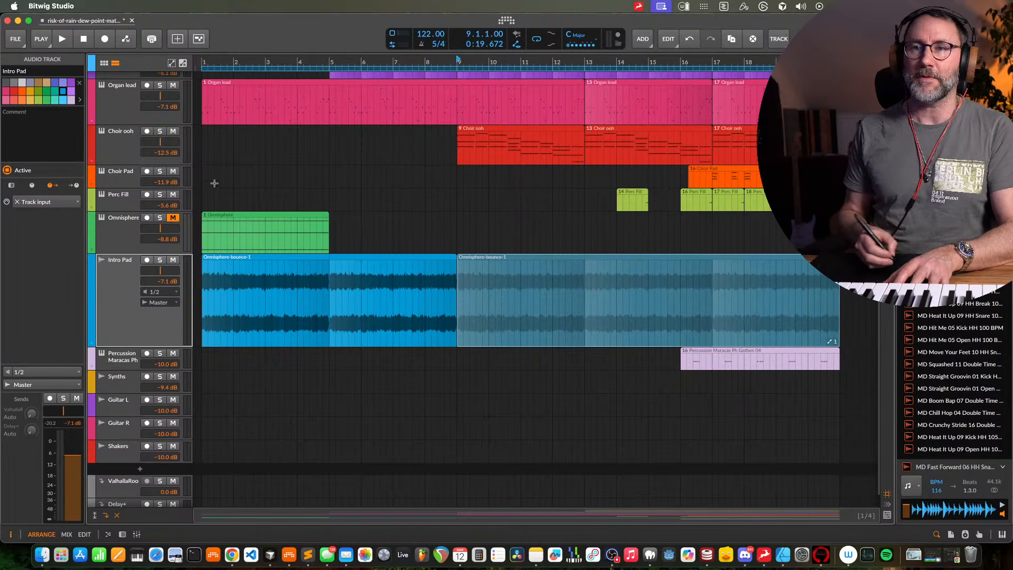
pyautogui.press('space')
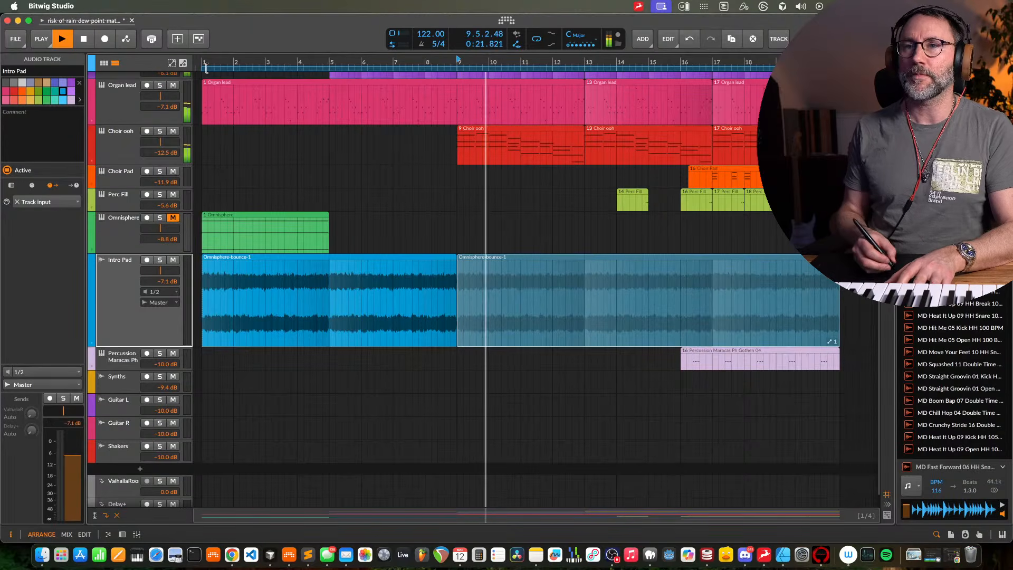
pyautogui.press('space')
pyautogui.press('Home')
pyautogui.press('space')
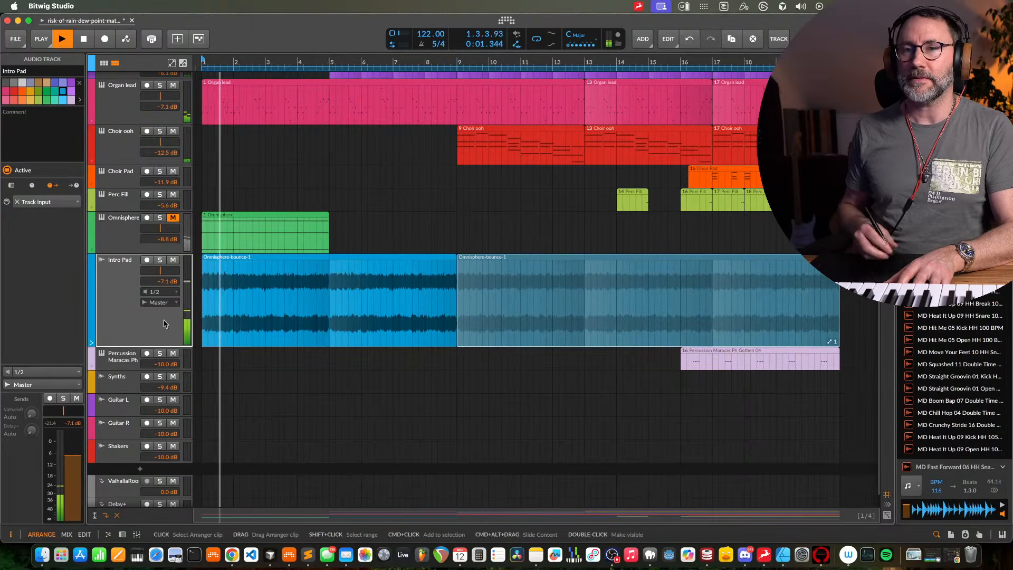
# Arm the Intro Pad track, raise its volume to -4.7 dB and check it in the mixer view
pyautogui.click(146, 259)
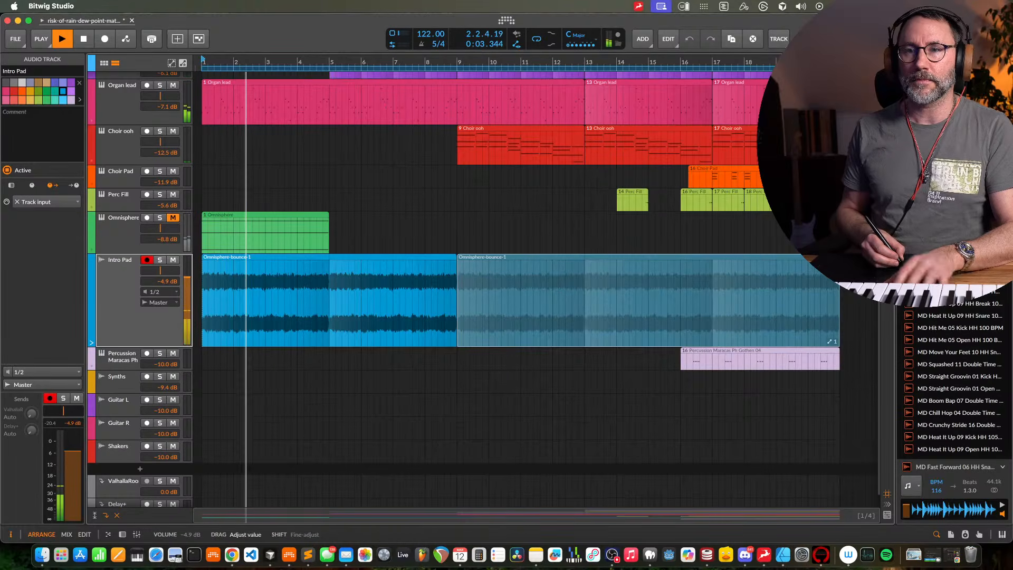
pyautogui.hotkey('alt', '2')
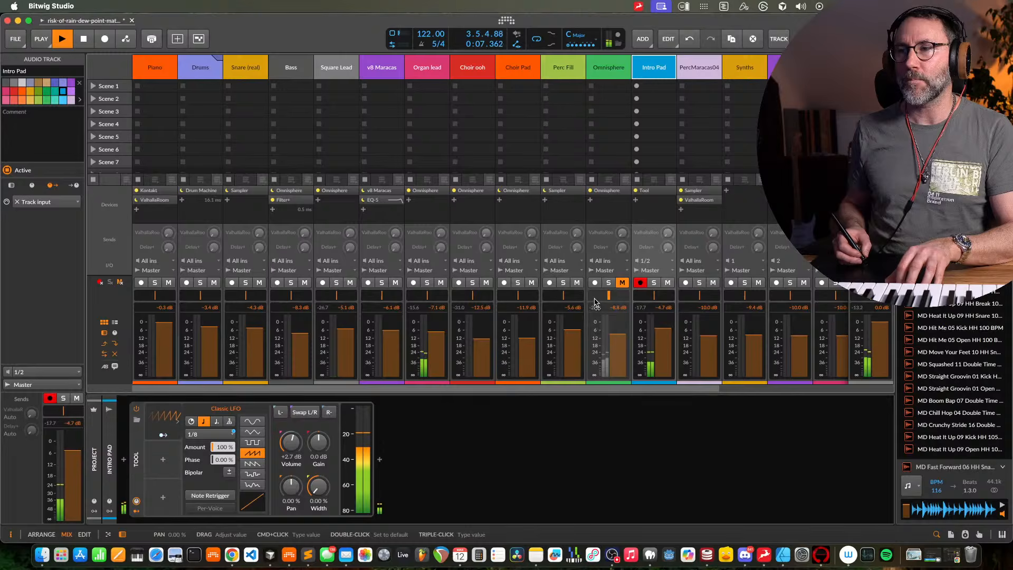
pyautogui.hotkey('alt', '1')
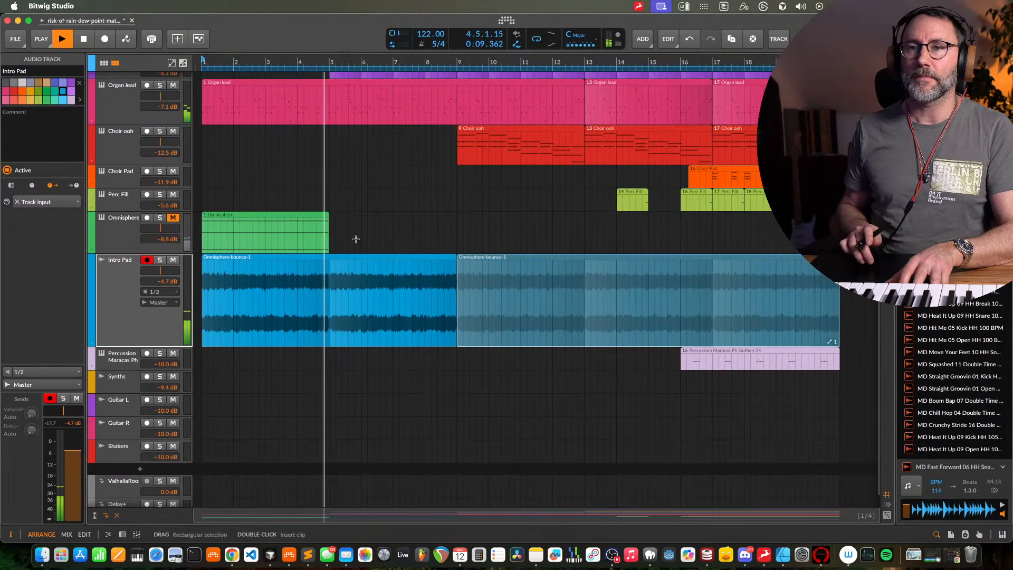
# Look over the arrangement's tracks during playback and select the Perc Fill track
pyautogui.scroll(5, 355, 239)
pyautogui.scroll(-6, 355, 237)
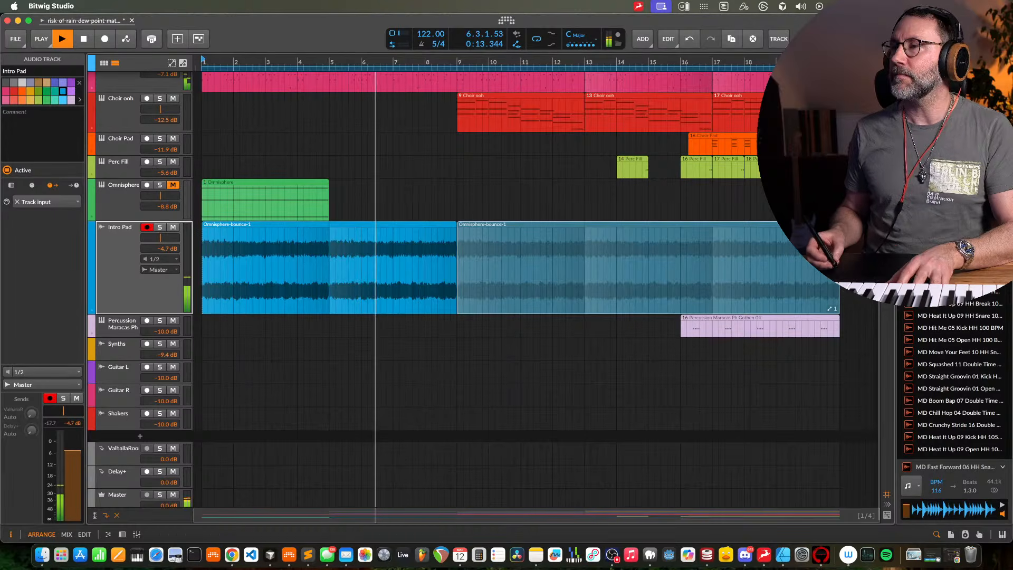
pyautogui.press('super+f')
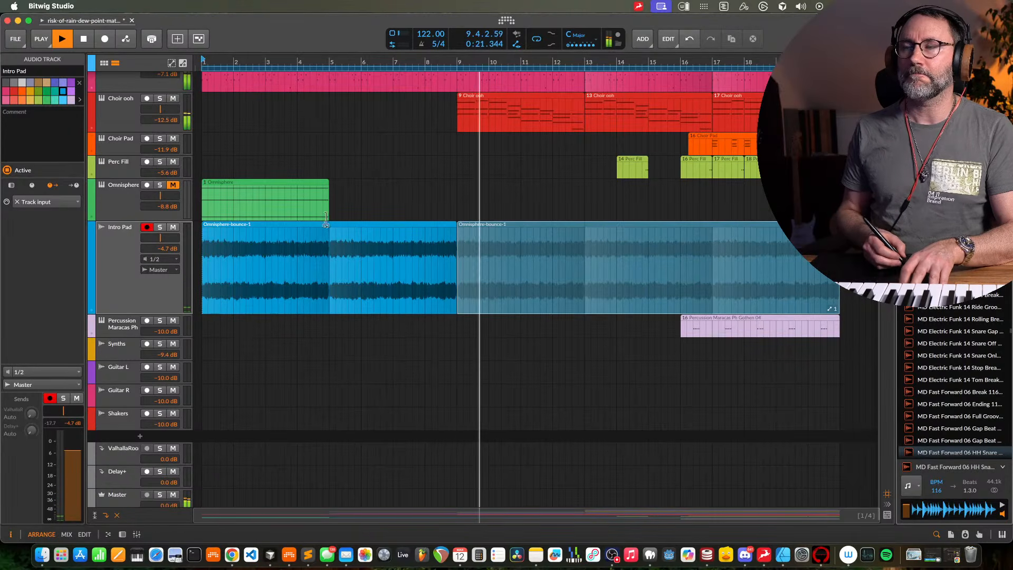
pyautogui.scroll(2, 528, 295)
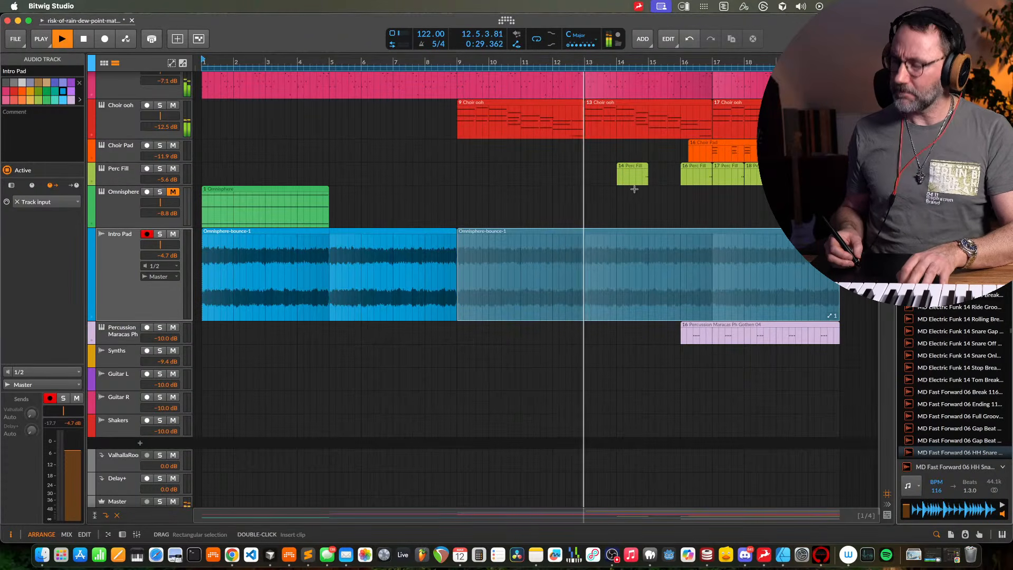
pyautogui.scroll(5, 584, 183)
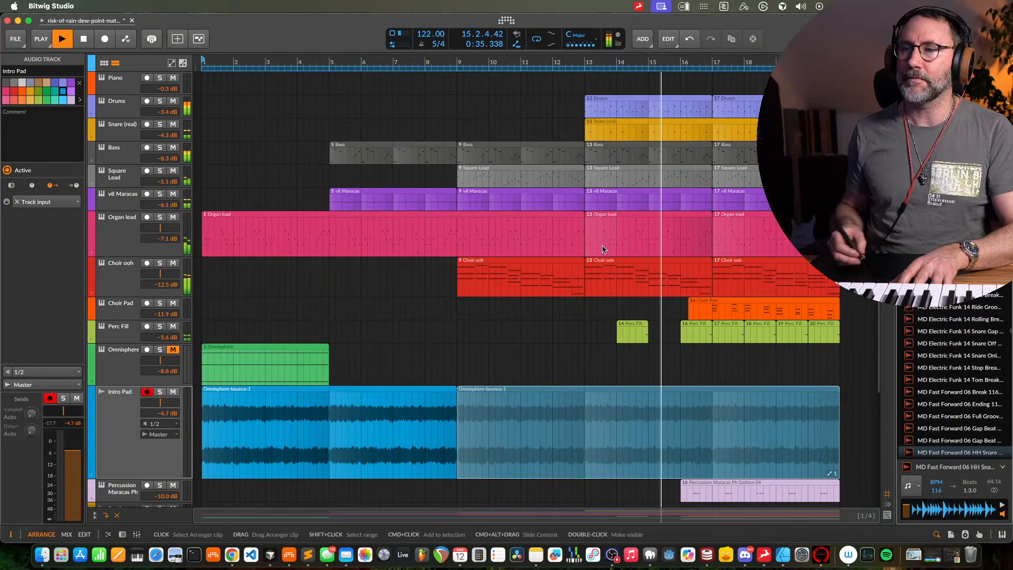
pyautogui.click(125, 332)
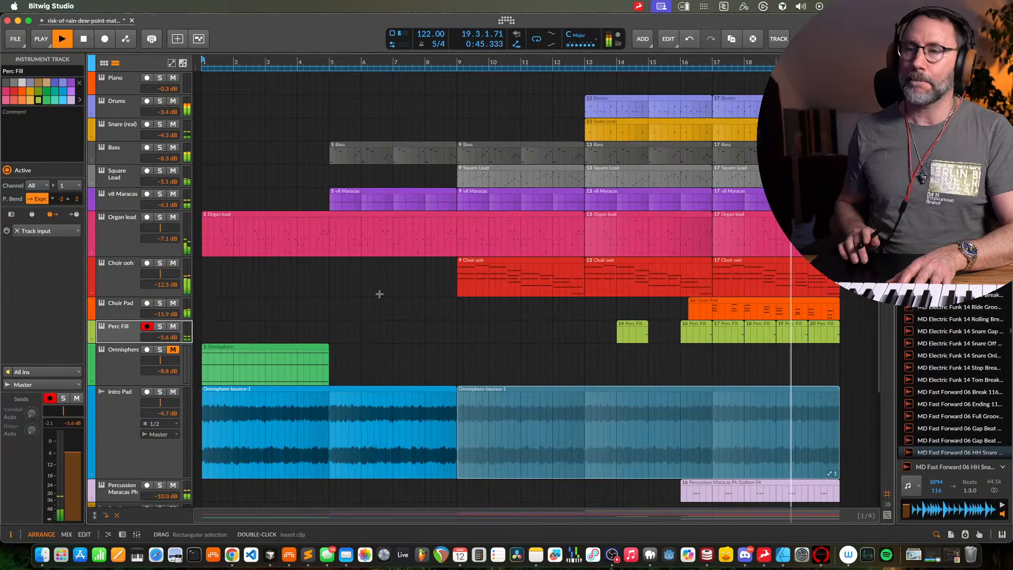
# Reduce the height of the Intro Pad track and save the project
pyautogui.scroll(-5, 379, 292)
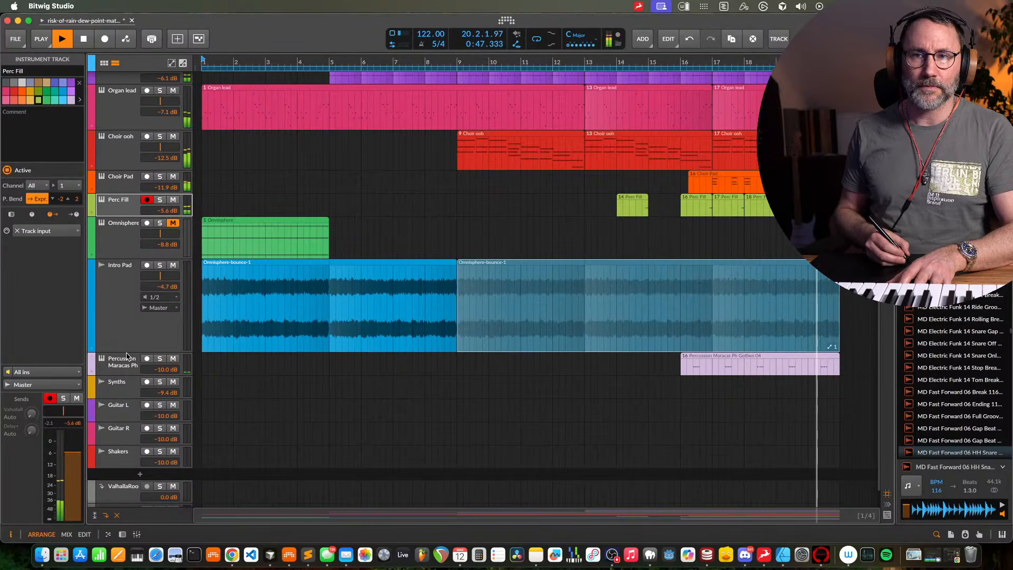
pyautogui.moveTo(127, 352); pyautogui.dragTo(122, 317)
pyautogui.press('space')
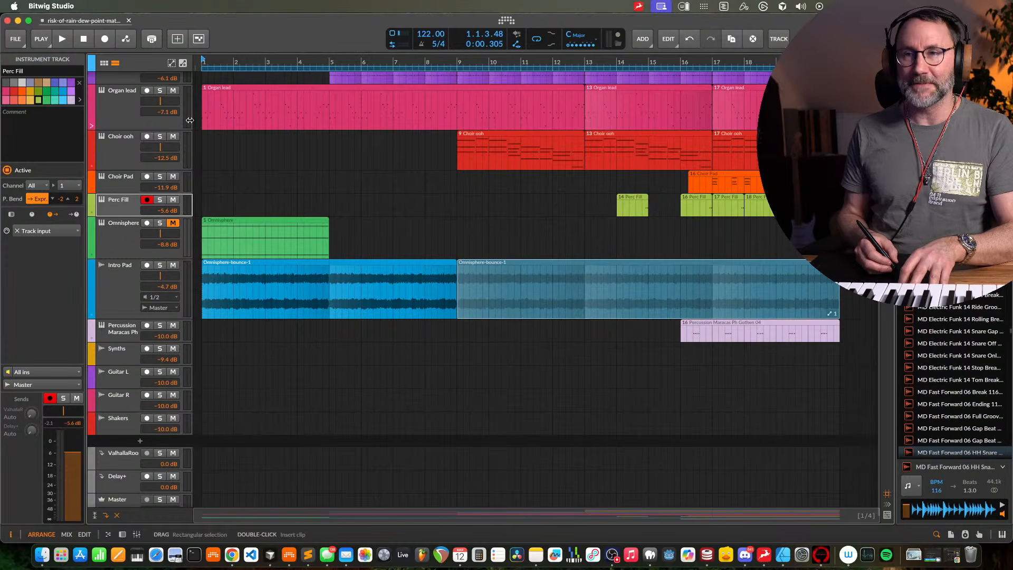
# Play the opening of the arrangement from bar 1
pyautogui.press('space')
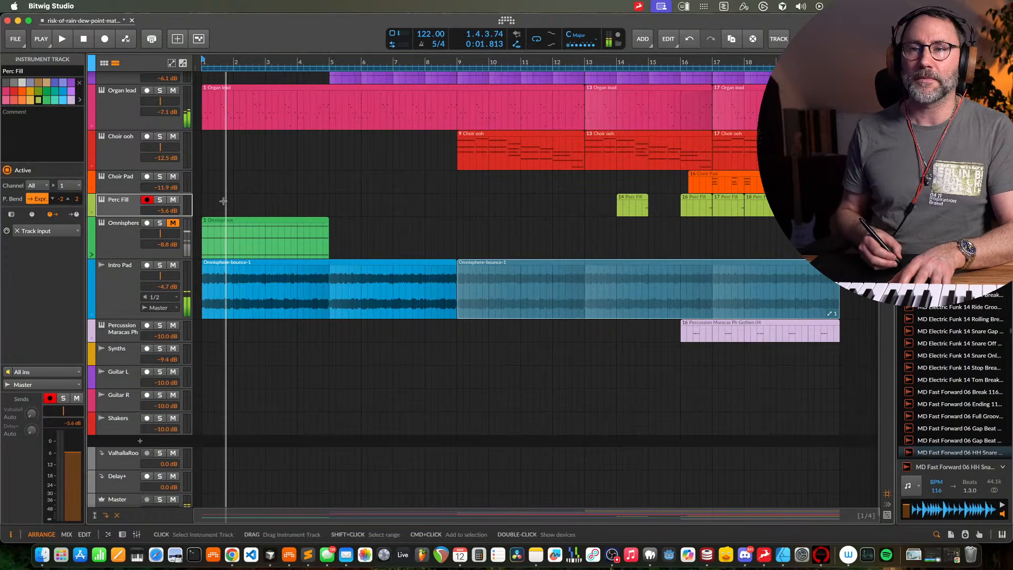
pyautogui.press('space')
pyautogui.press('space')
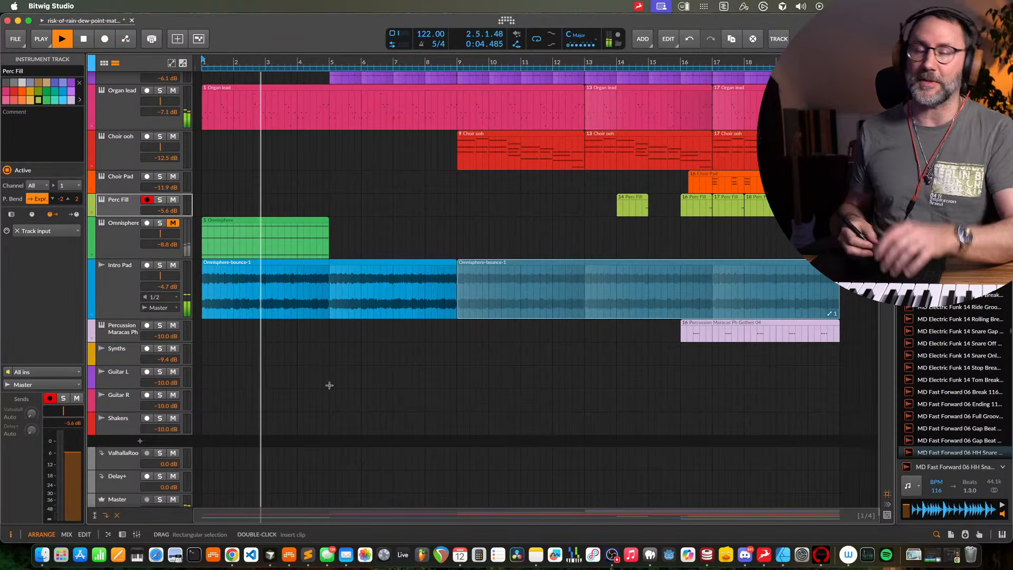
# Unmute the Omnisphere track, stop playback and delete its clip at the start of the arrangement
pyautogui.rightClick(126, 296)
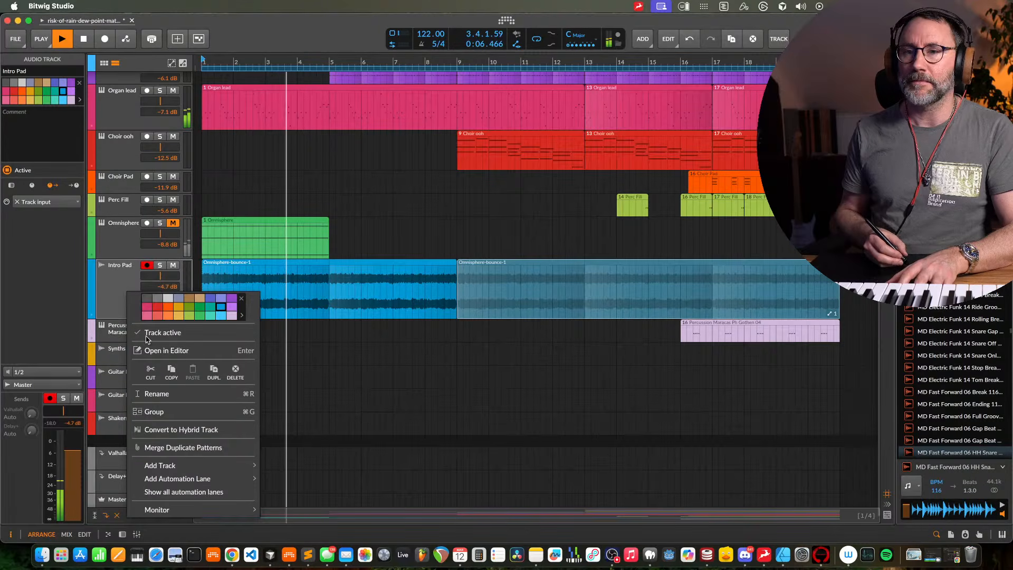
pyautogui.click(127, 233)
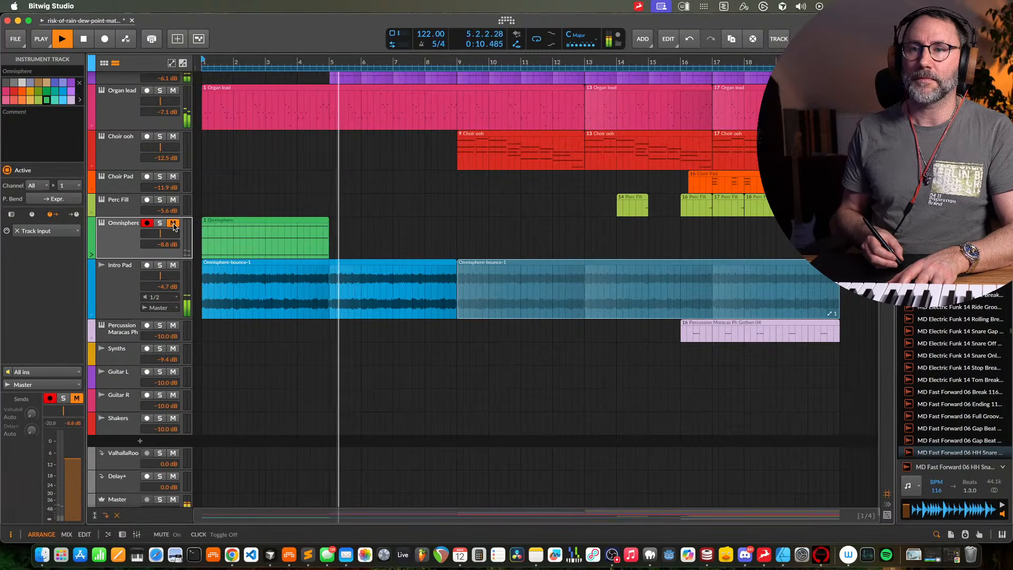
pyautogui.press('space')
pyautogui.click(245, 224)
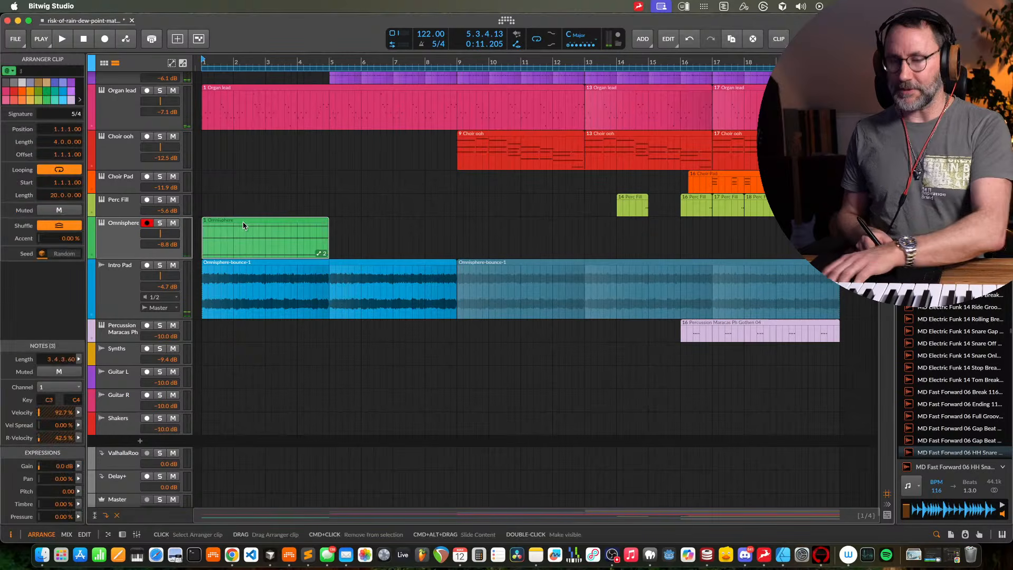
pyautogui.press('Delete')
# Open the Omnisphere track's synth and expand the Hits Organic category of the Layer A soundsources
pyautogui.click(129, 235)
pyautogui.press('d')
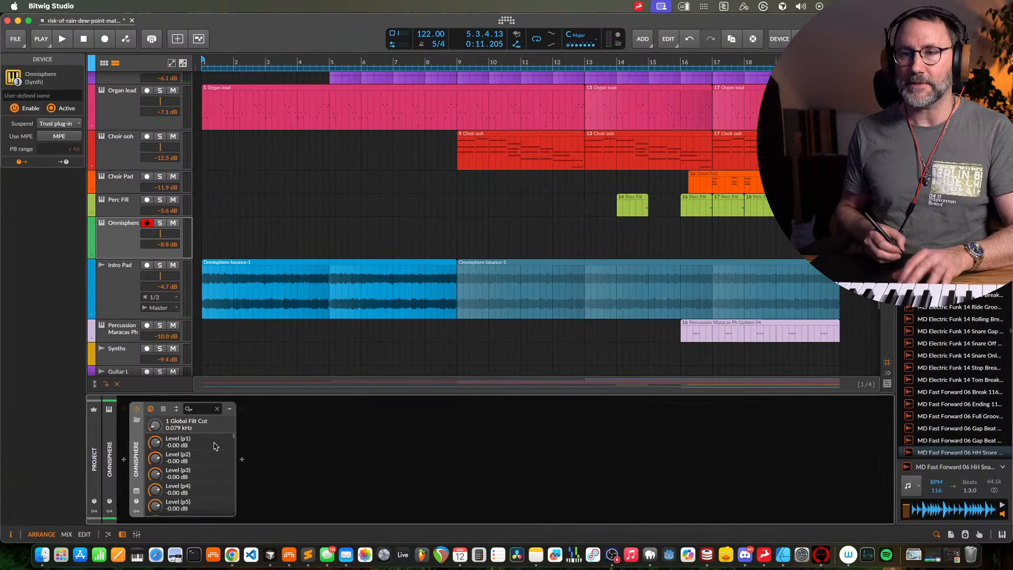
pyautogui.click(135, 491)
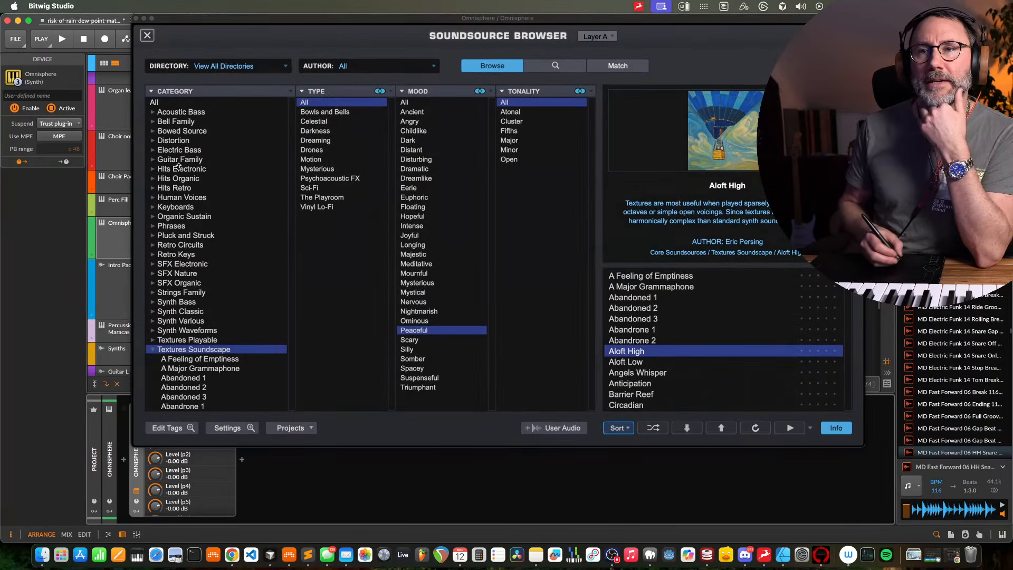
pyautogui.click(153, 169)
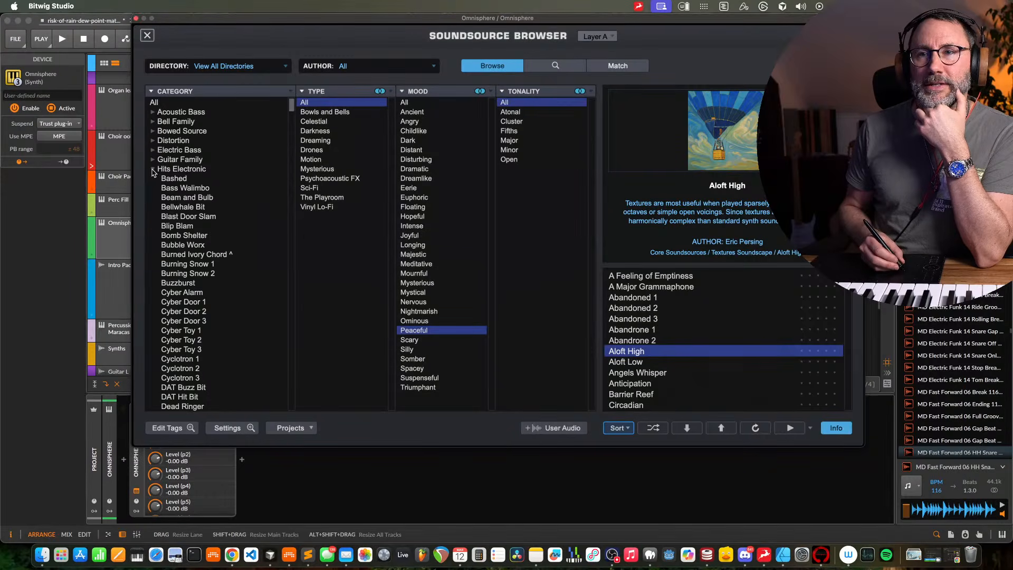
pyautogui.click(153, 169)
pyautogui.click(153, 178)
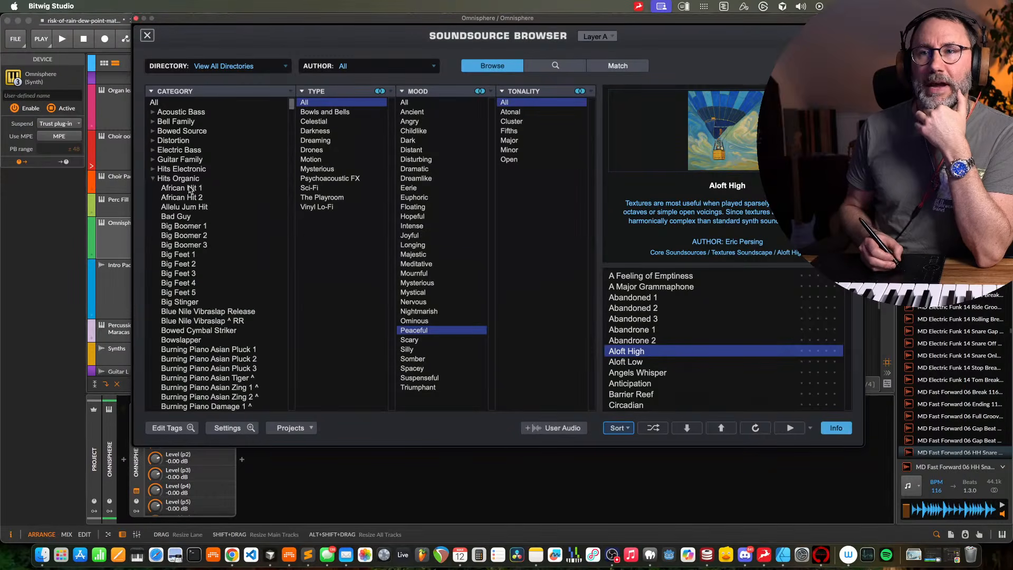
# Try the African Hit 1 and Big Boomer 1 soundsources in Layer A
pyautogui.click(191, 189)
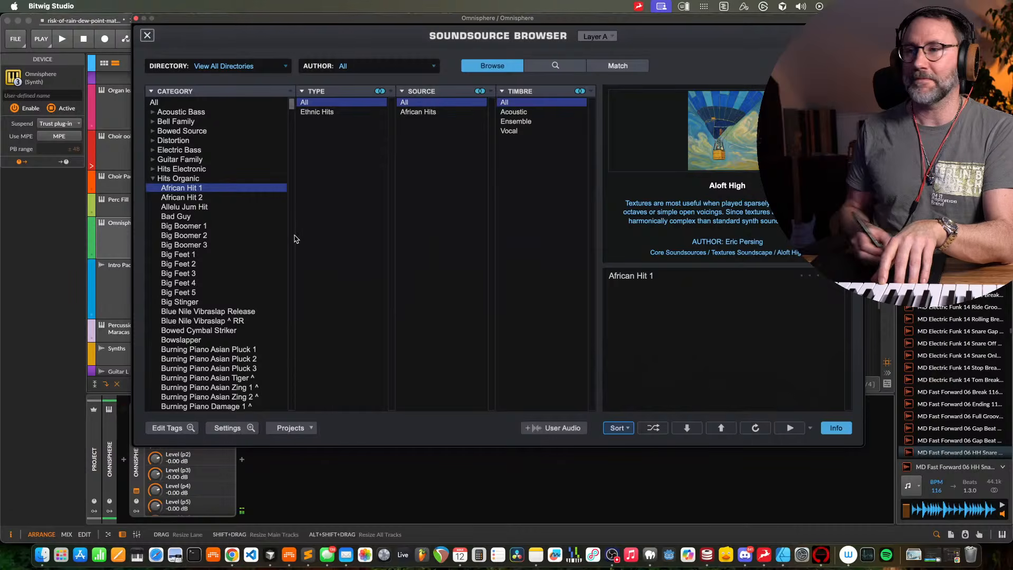
pyautogui.click(651, 277)
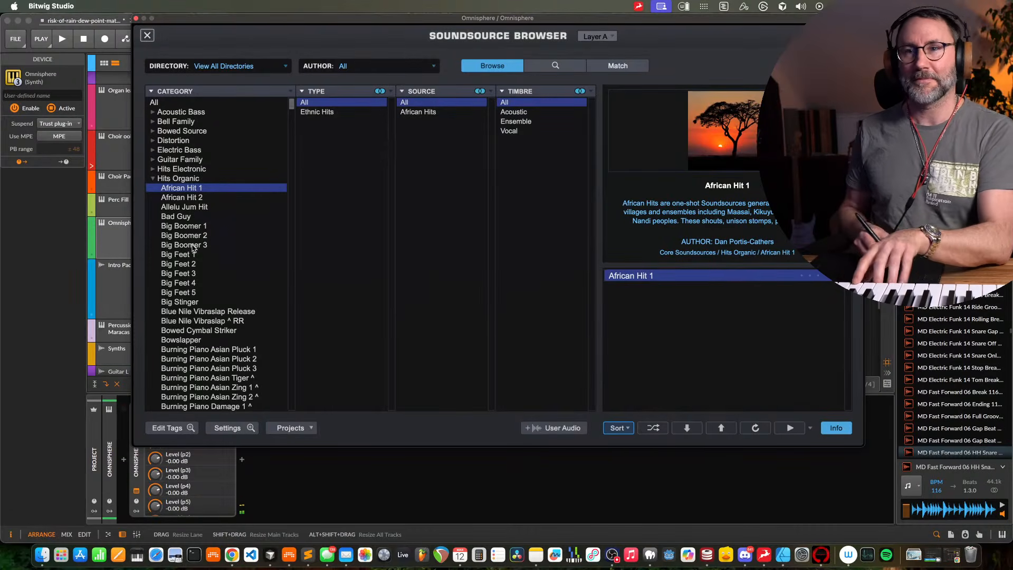
pyautogui.click(203, 227)
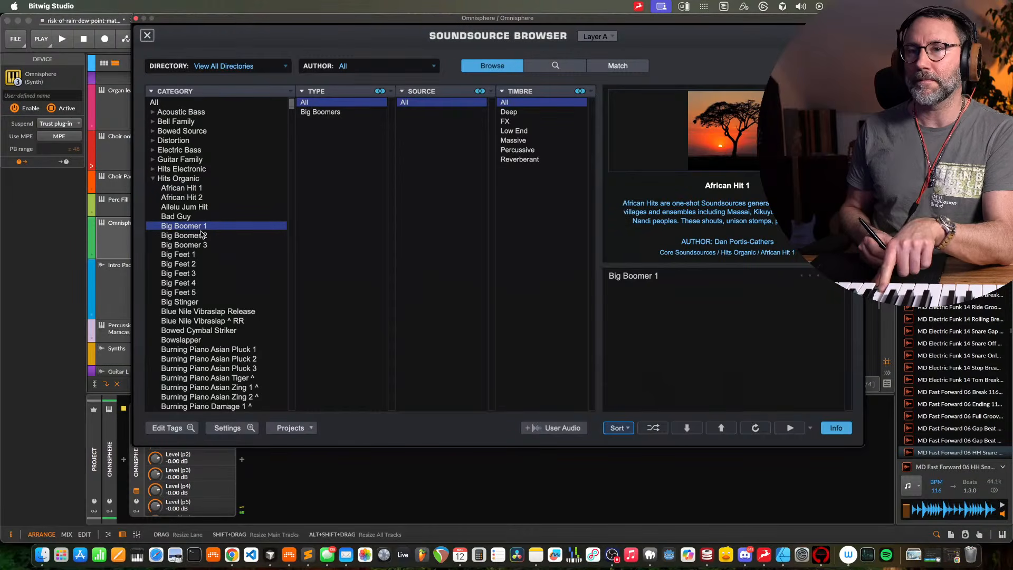
pyautogui.click(657, 277)
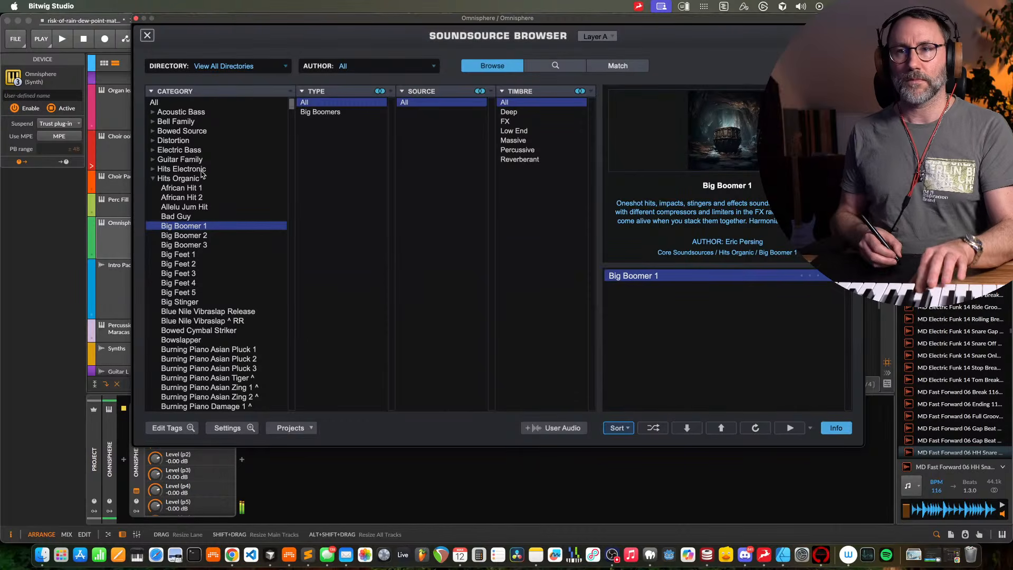
# Raise the Omnisphere track's volume to -3.9 dB, moving the synth window out of the way and back
pyautogui.moveTo(225, 25); pyautogui.dragTo(567, 56)
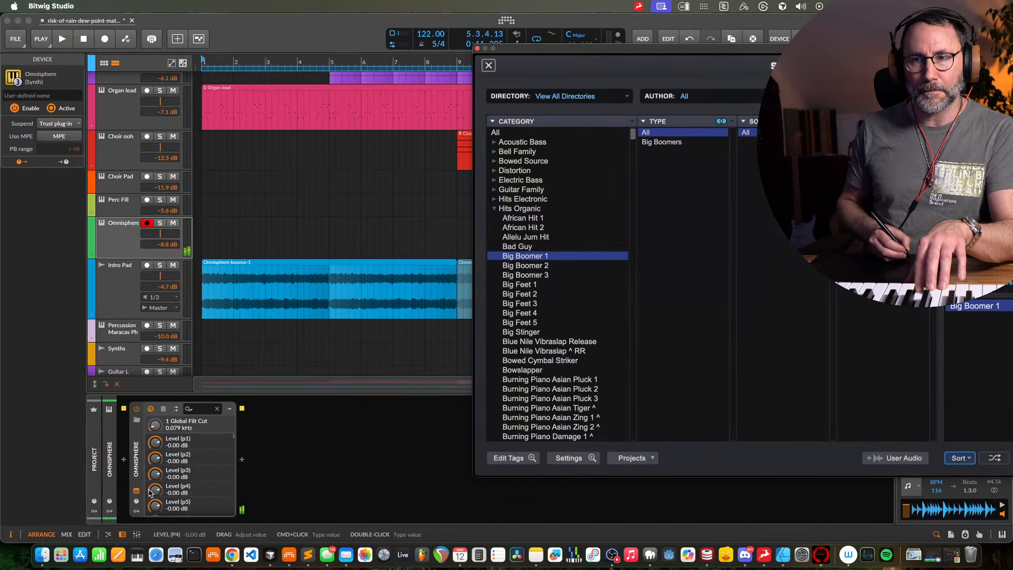
pyautogui.moveTo(189, 236); pyautogui.dragTo(188, 231)
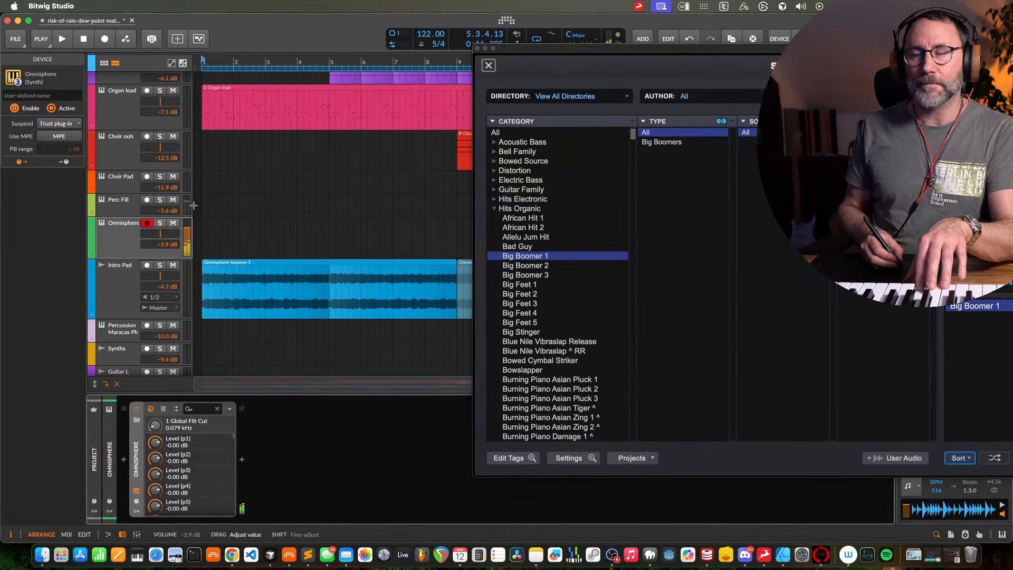
pyautogui.moveTo(711, 54); pyautogui.dragTo(394, 41)
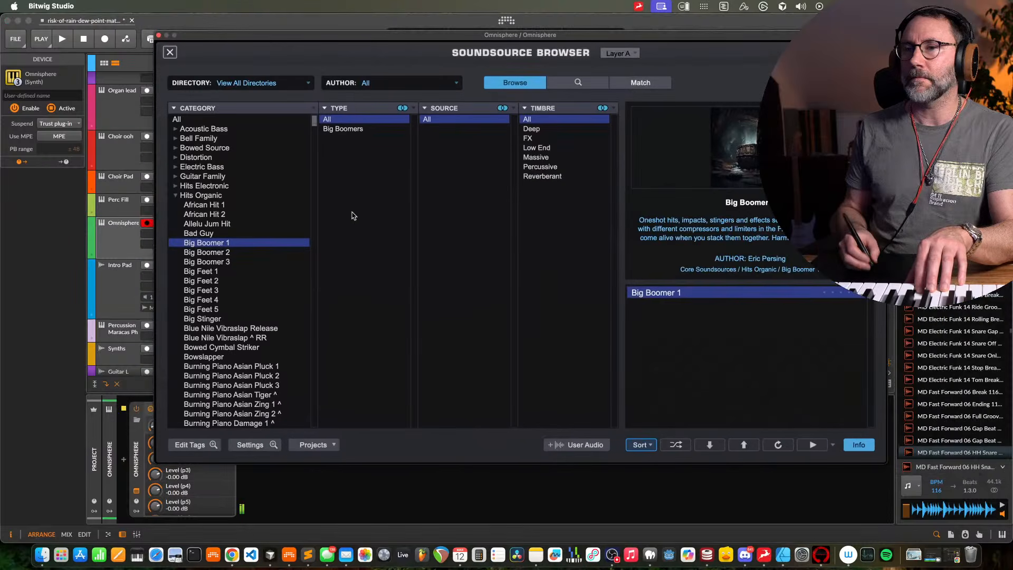
# Audition Big Feet 1, load Burning Piano Asian Pluck 1 as the Layer A soundsource and close the synth window
pyautogui.click(226, 272)
pyautogui.click(658, 296)
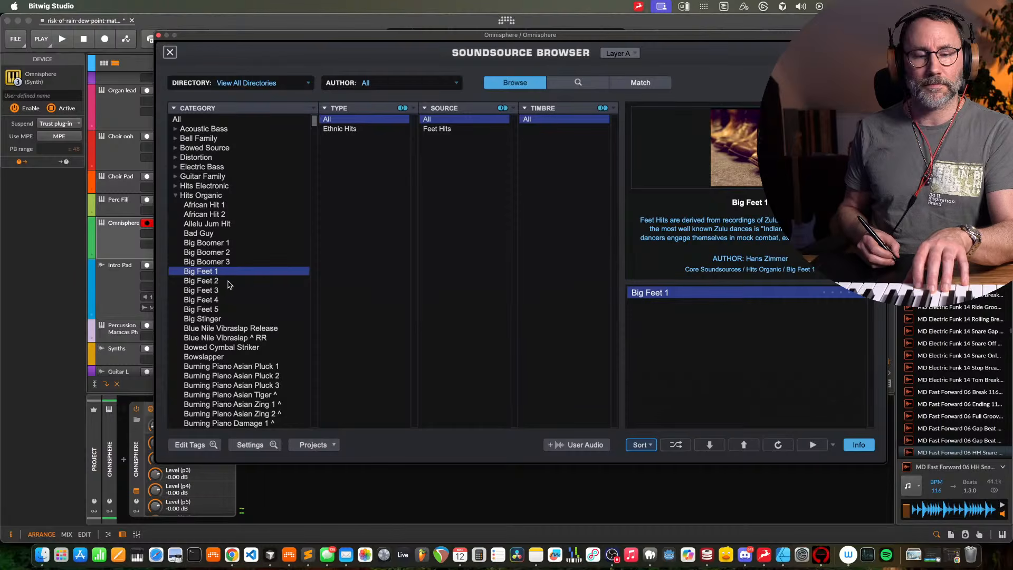
pyautogui.click(232, 367)
pyautogui.click(700, 295)
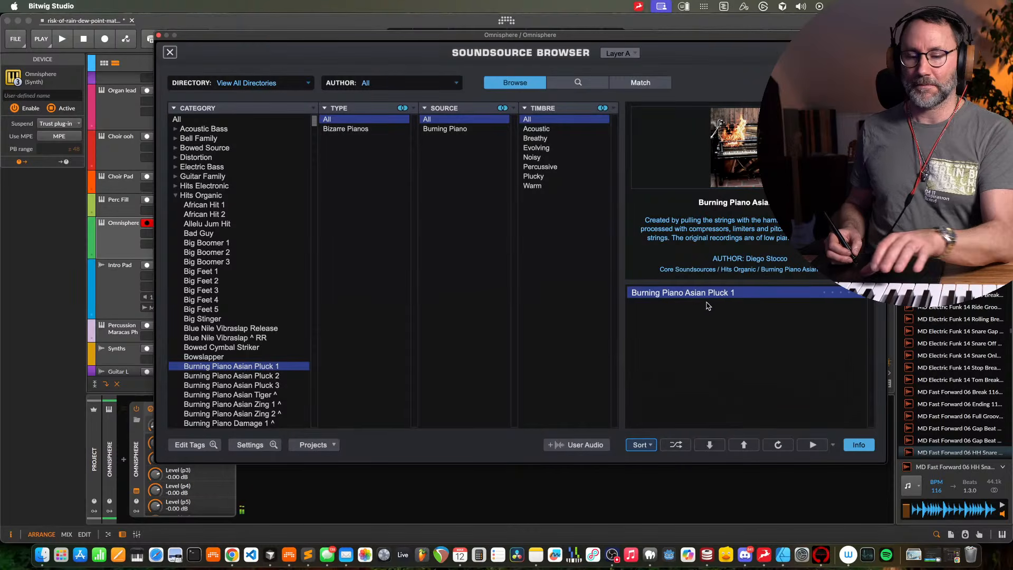
pyautogui.click(158, 35)
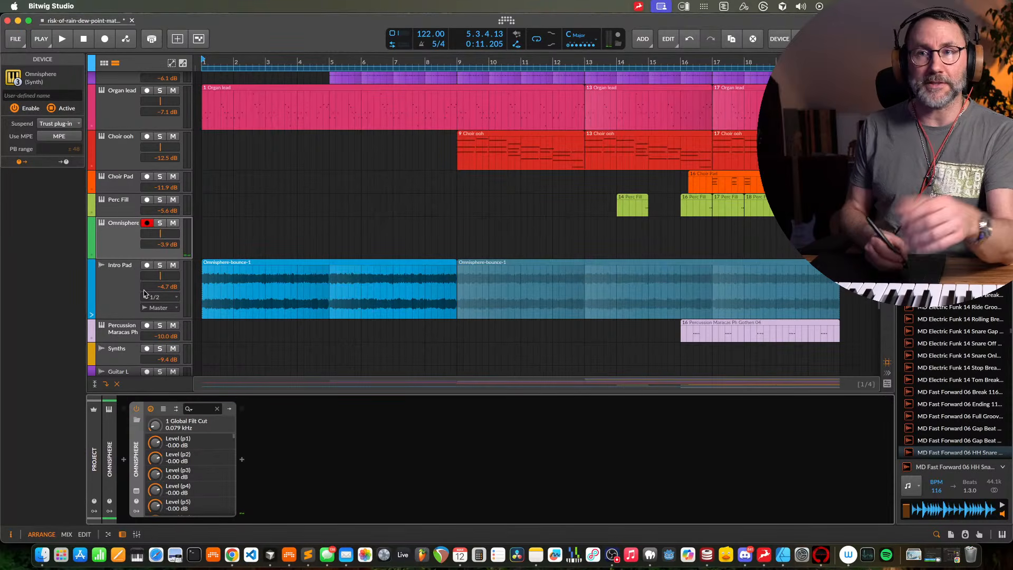
# Reopen the synth window and look over the Layer A page and its loaded soundsource
pyautogui.click(137, 493)
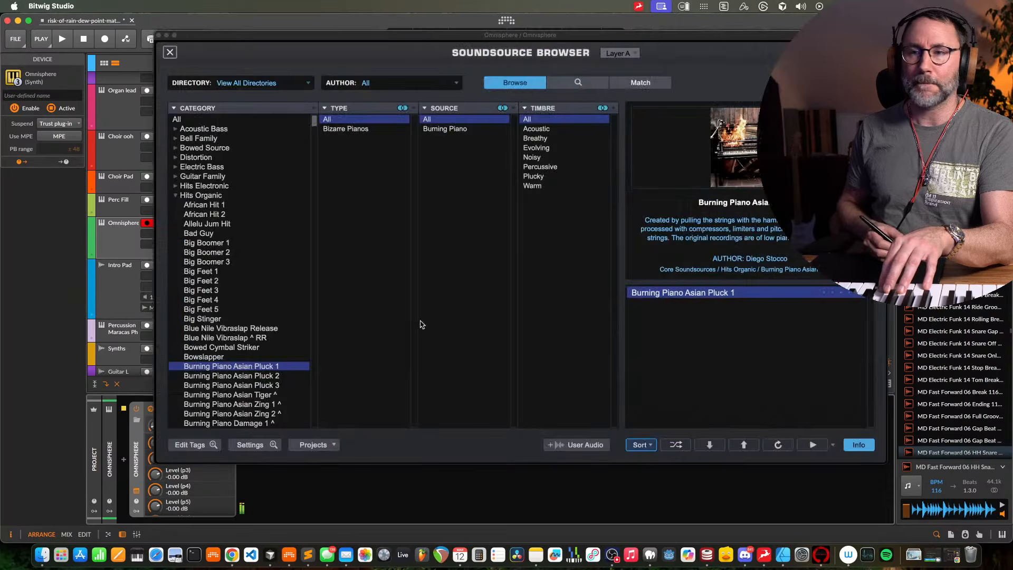
pyautogui.click(170, 52)
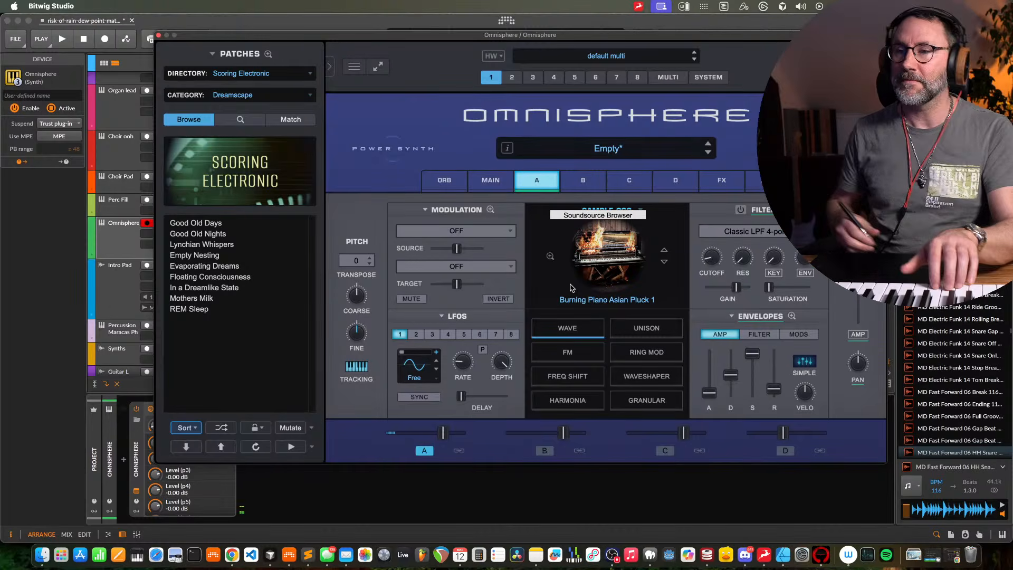
pyautogui.click(622, 264)
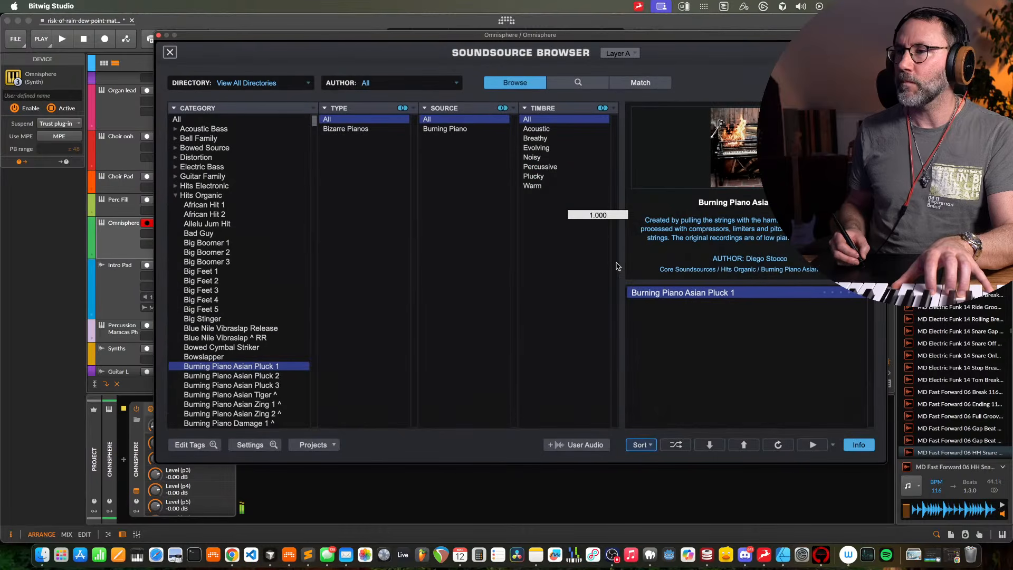
pyautogui.click(169, 51)
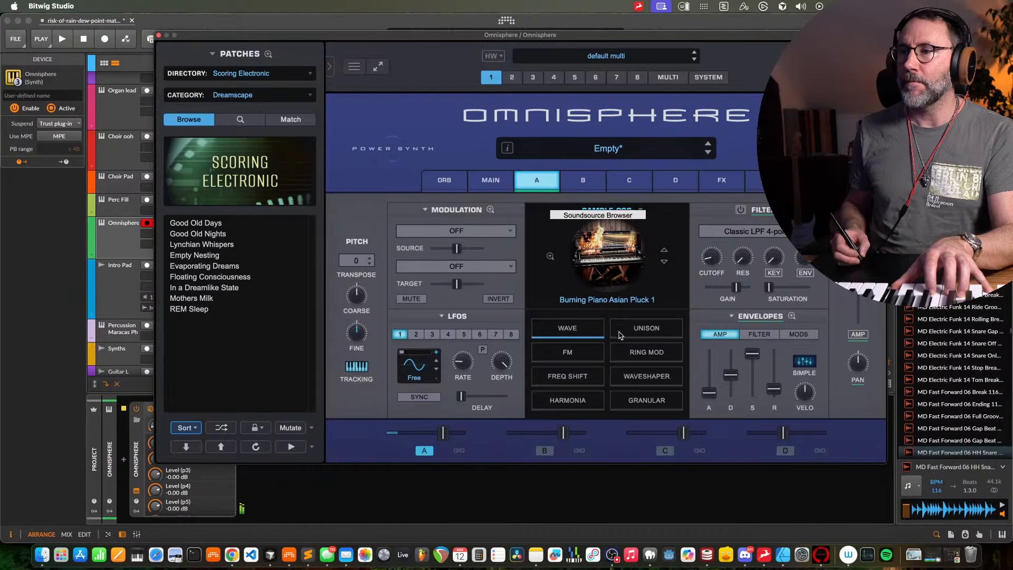
# Try granular synthesis on the Layer A oscillator with a slightly higher speed, smoothing at 0.050 and reduced intensity
pyautogui.click(588, 333)
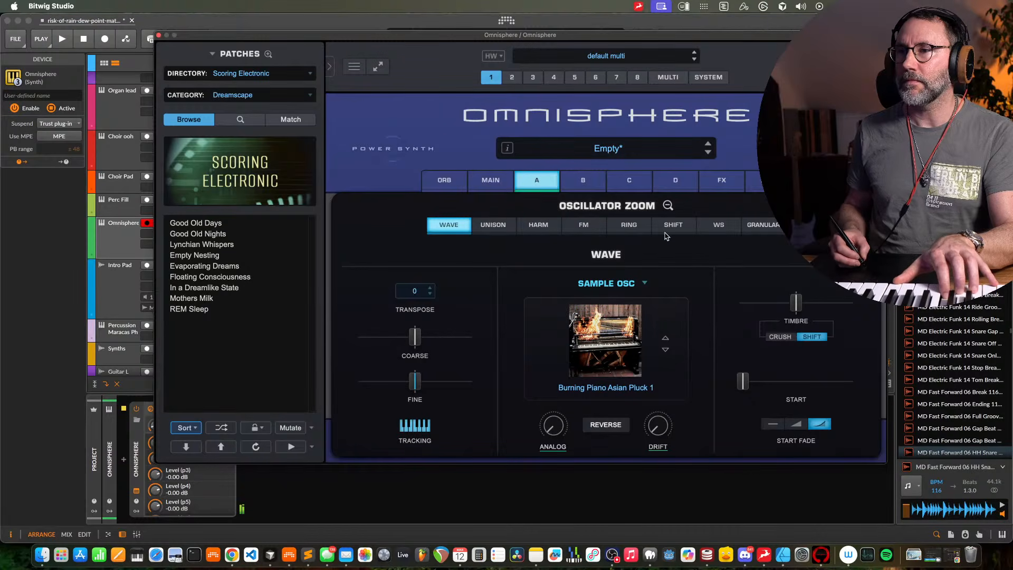
pyautogui.click(718, 228)
pyautogui.click(761, 225)
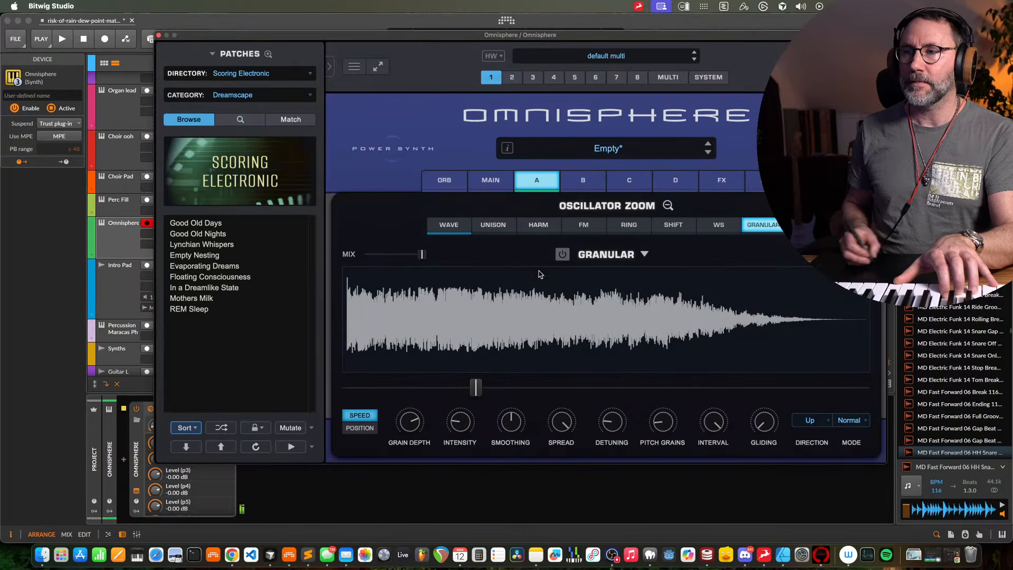
pyautogui.moveTo(475, 388)
pyautogui.mouseDown()
pyautogui.moveTo(745, 387)
pyautogui.moveTo(482, 387)
pyautogui.mouseUp()
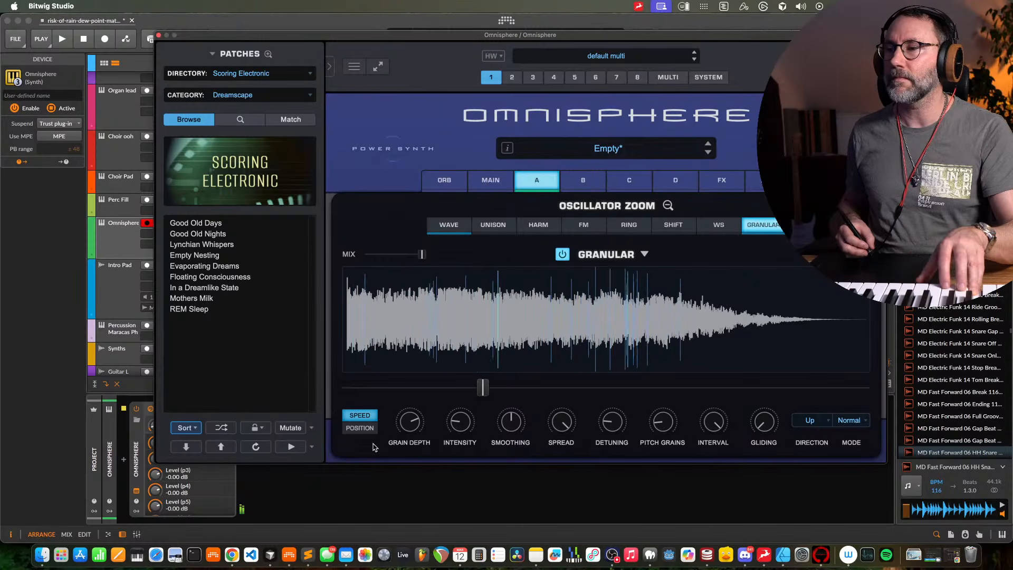
pyautogui.moveTo(612, 422); pyautogui.dragTo(579, 345)
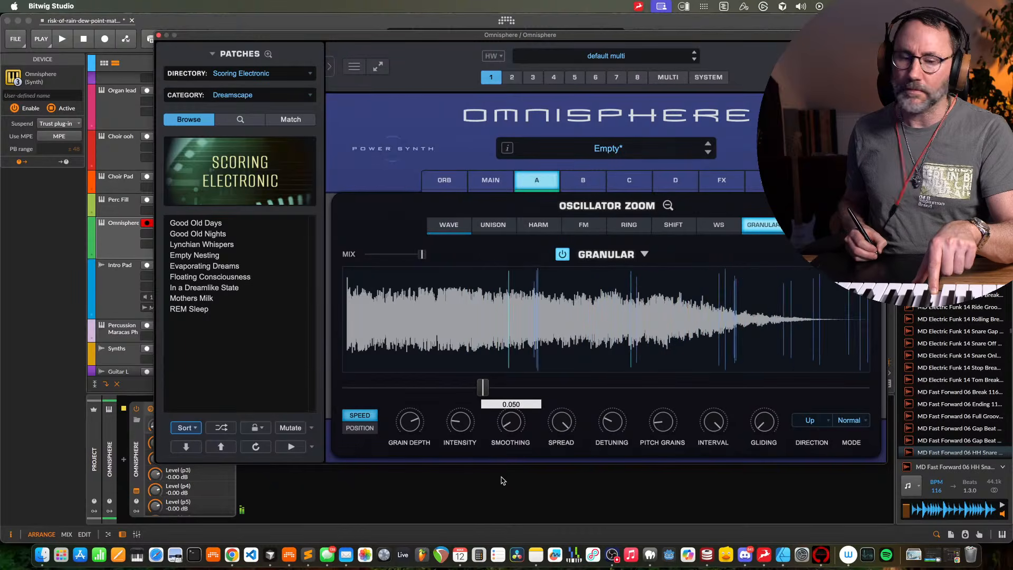
pyautogui.moveTo(459, 422); pyautogui.dragTo(428, 504)
pyautogui.moveTo(415, 425); pyautogui.dragTo(418, 367)
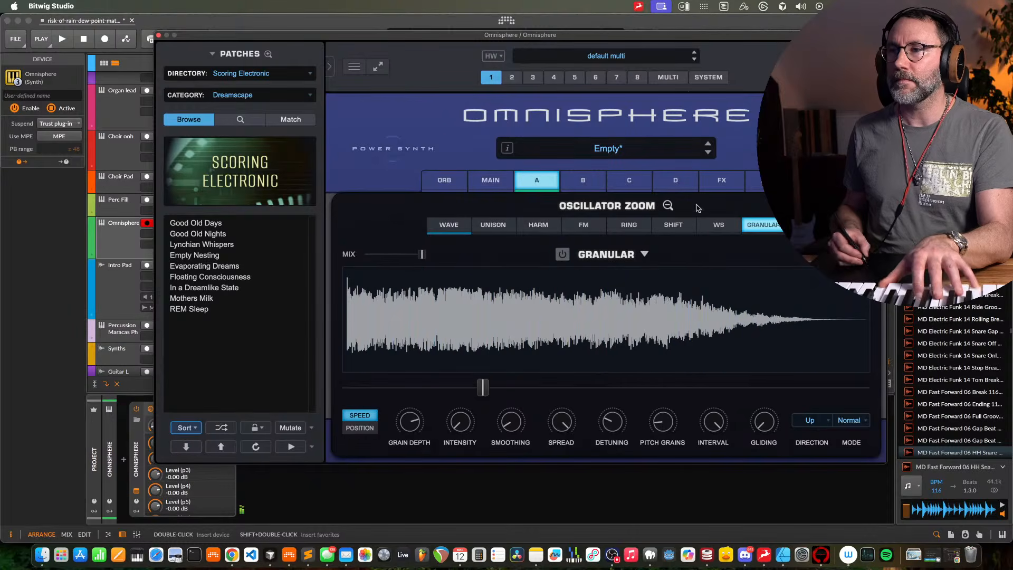
# Leave the oscillator zoom, recheck the loaded soundsource and close the Omnisphere window
pyautogui.click(668, 206)
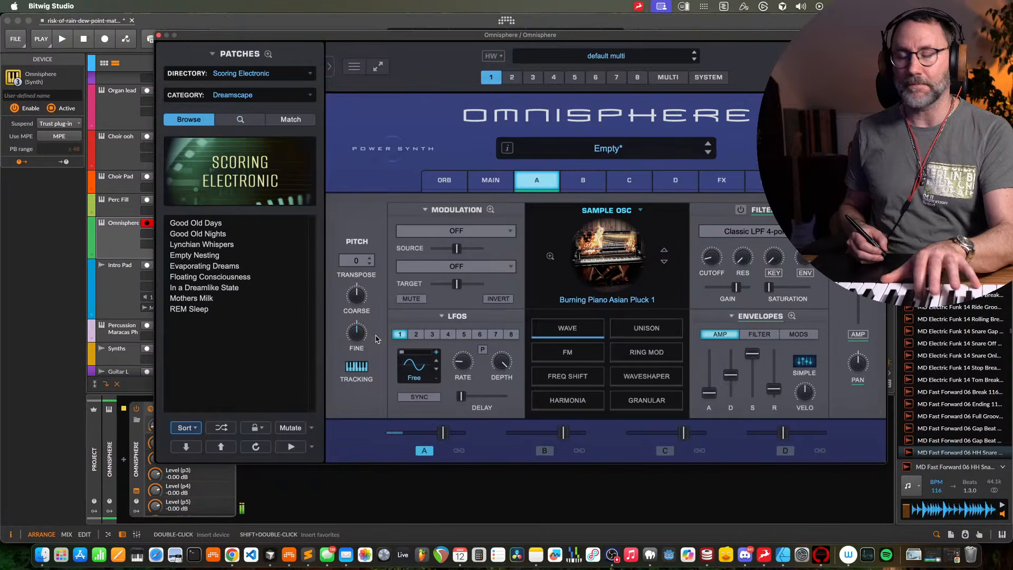
pyautogui.click(612, 270)
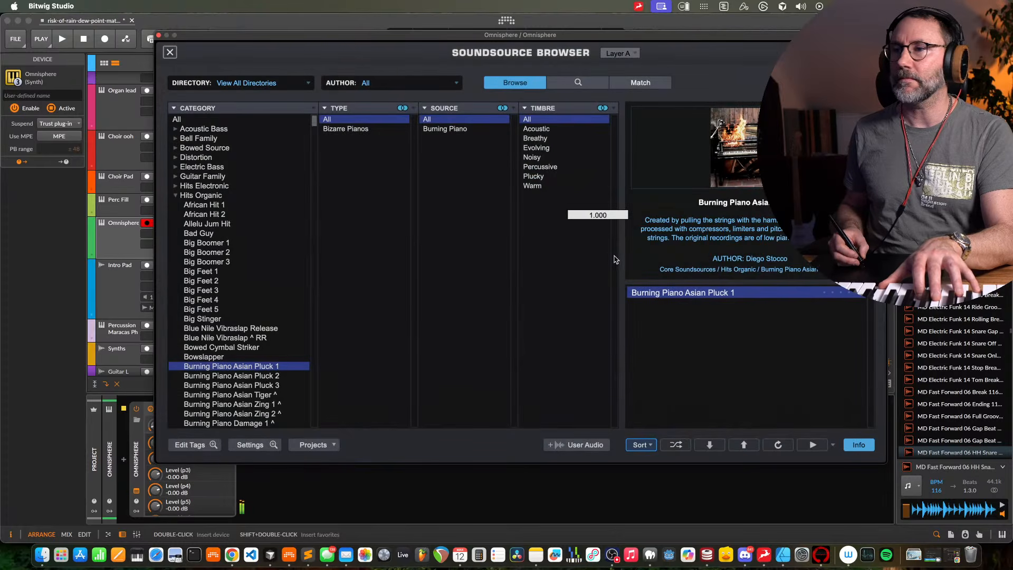
pyautogui.click(170, 52)
pyautogui.click(159, 35)
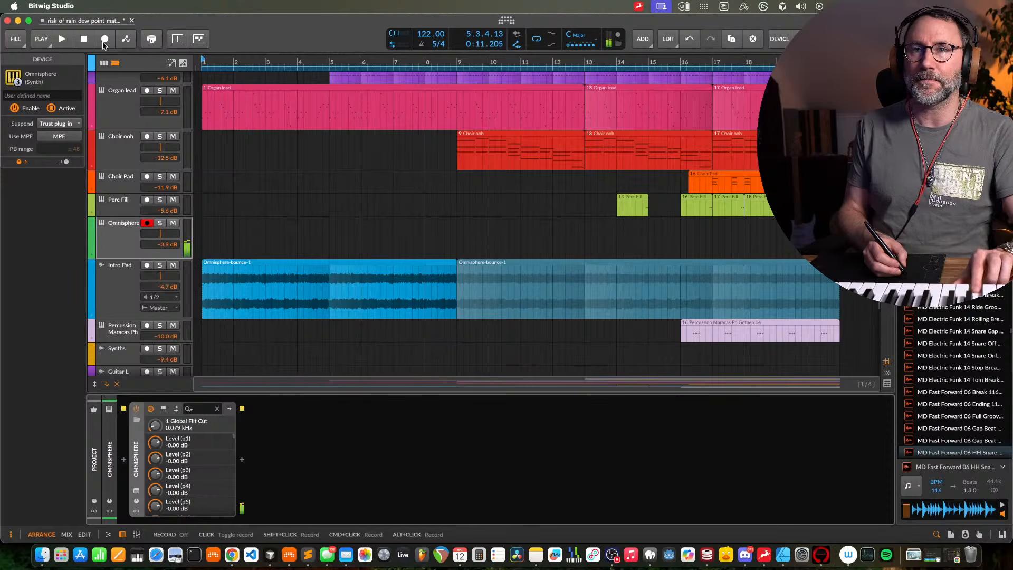
# Record a held C3 note on the Omnisphere track from bar 1 for just over two bars
pyautogui.click(105, 40)
pyautogui.click(61, 41)
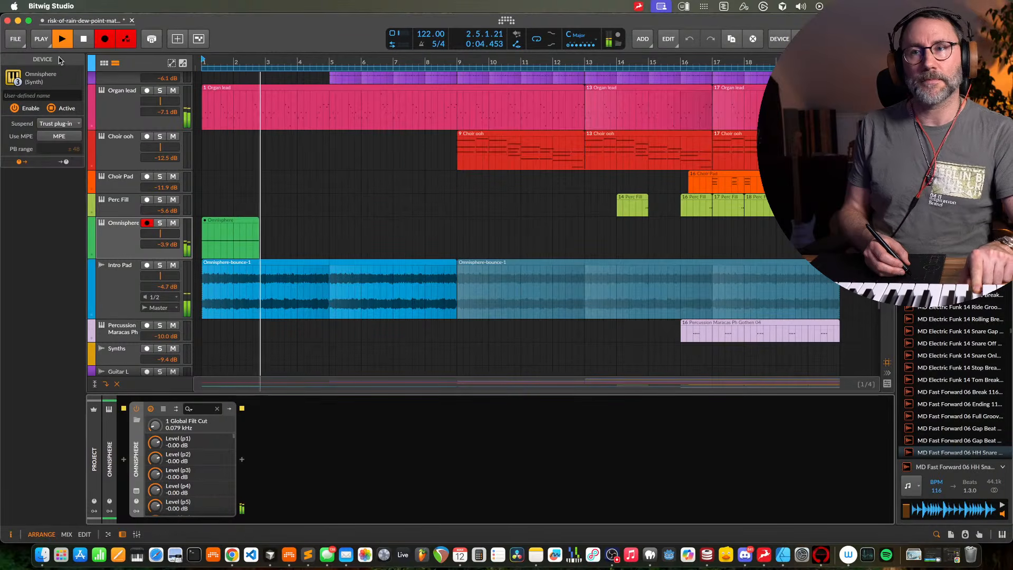
pyautogui.press('space')
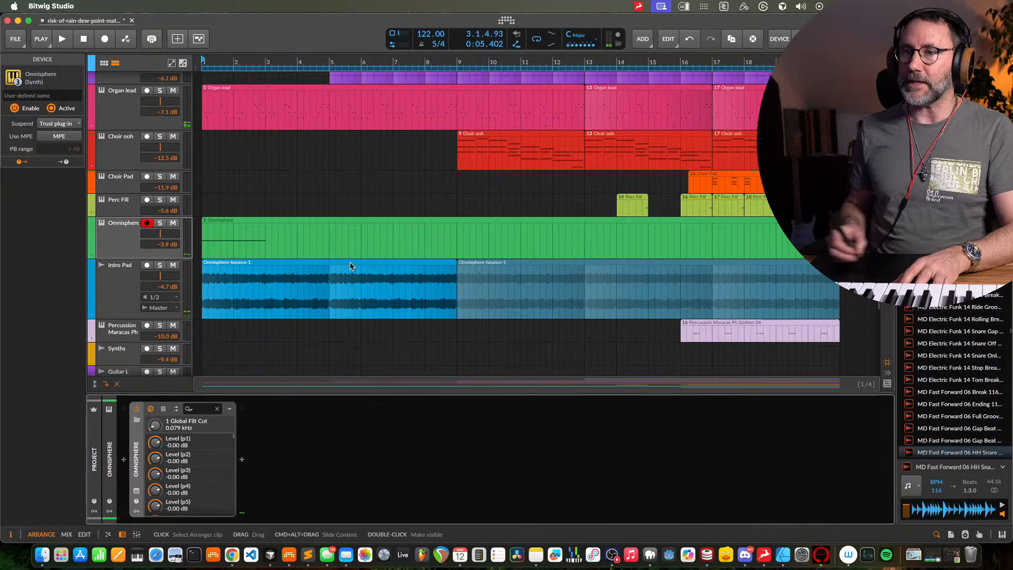
# Split the recorded Omnisphere clip at bar 3 and delete the part after the split
pyautogui.click(267, 233)
pyautogui.click(297, 223)
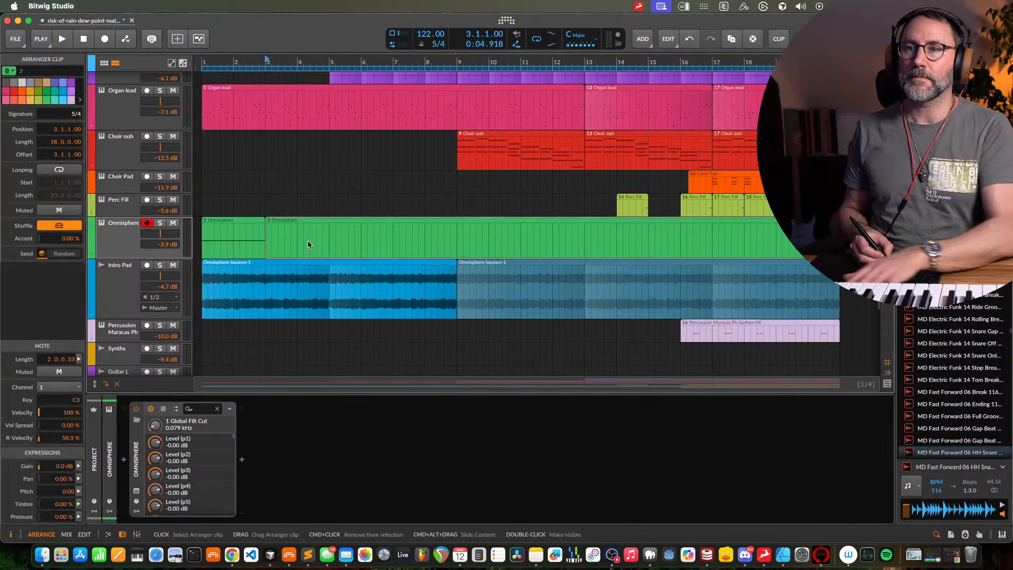
pyautogui.press('Delete')
# Bounce the remaining two-bar Omnisphere clip to audio on a new track
pyautogui.click(257, 235)
pyautogui.rightClick(257, 234)
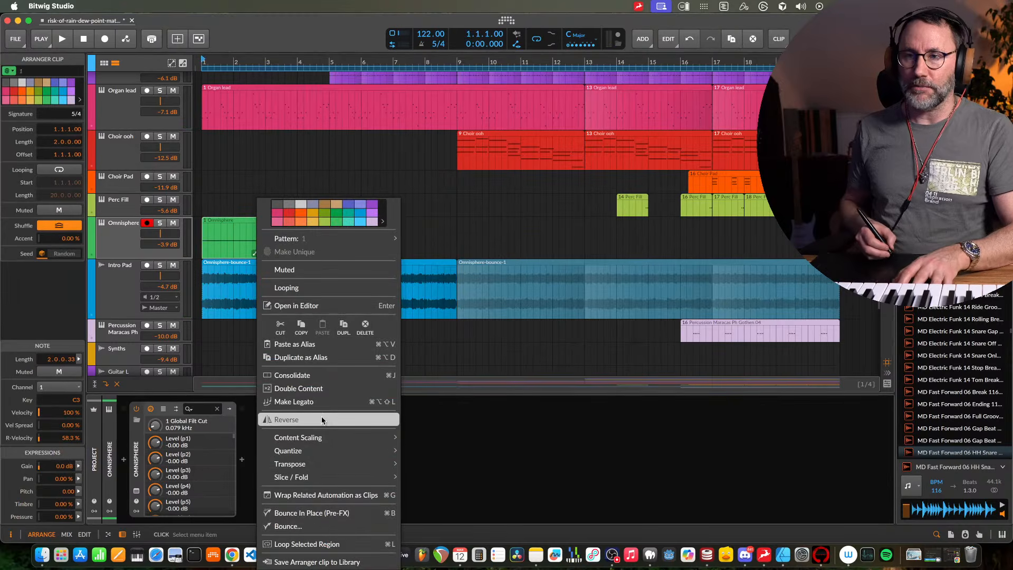
pyautogui.click(323, 525)
pyautogui.click(584, 392)
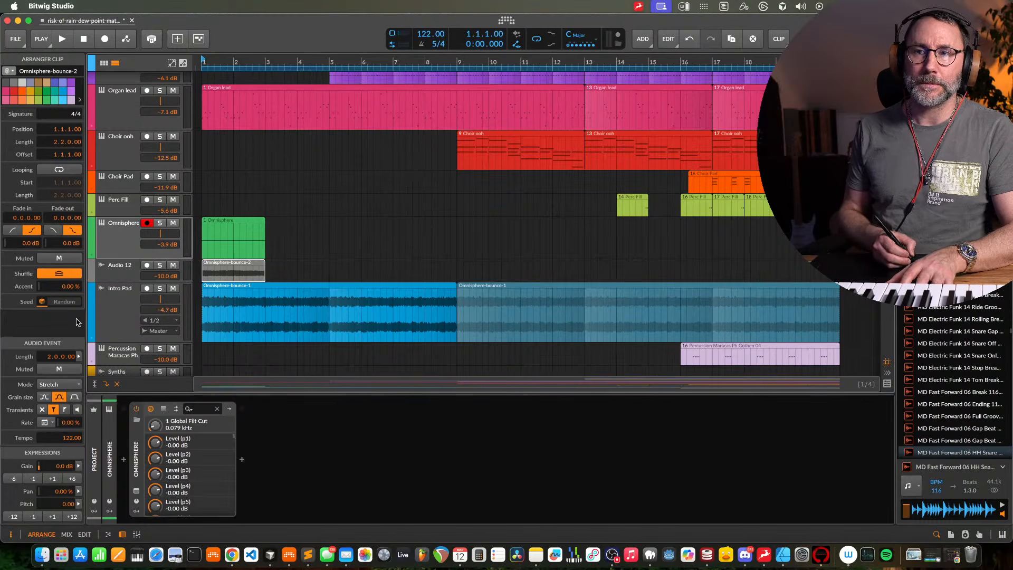
pyautogui.click(779, 39)
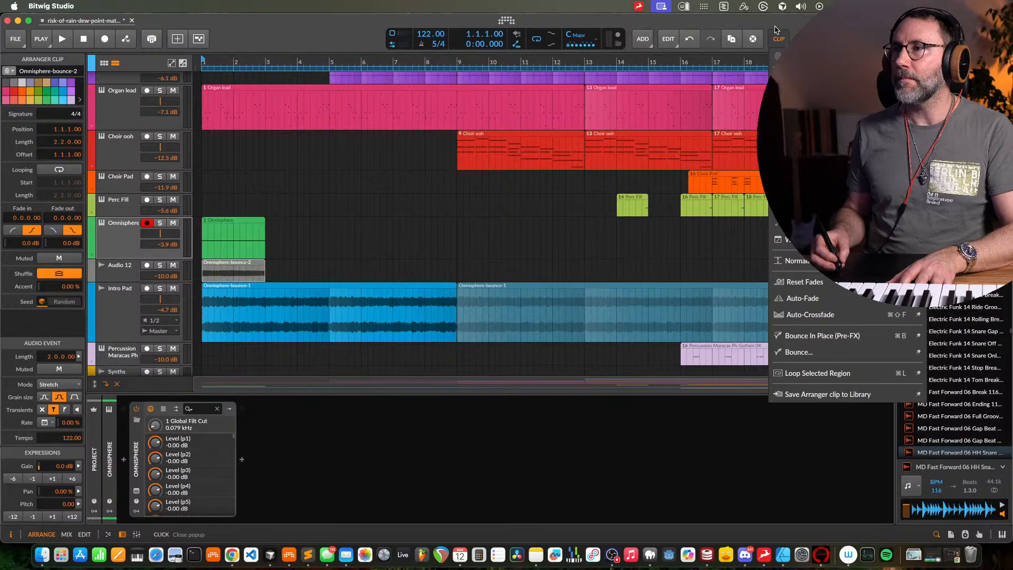
pyautogui.click(664, 39)
pyautogui.click(670, 40)
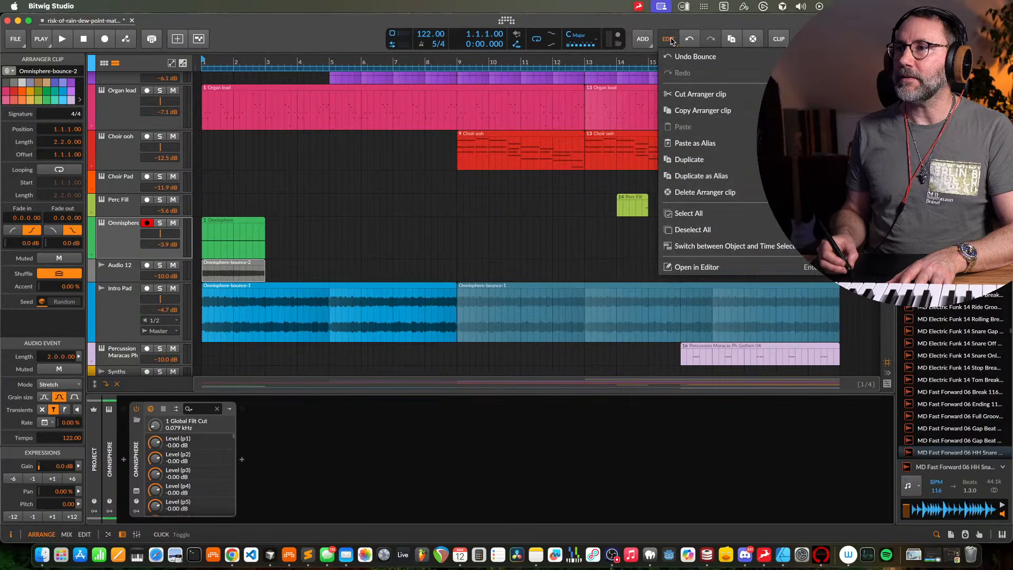
pyautogui.click(669, 42)
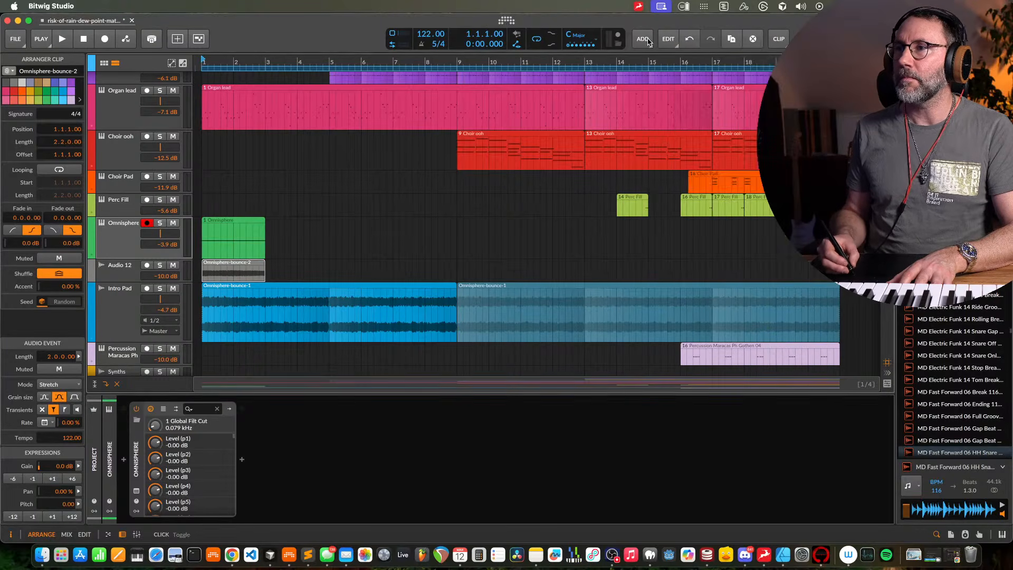
pyautogui.click(665, 40)
pyautogui.click(778, 39)
pyautogui.click(778, 39)
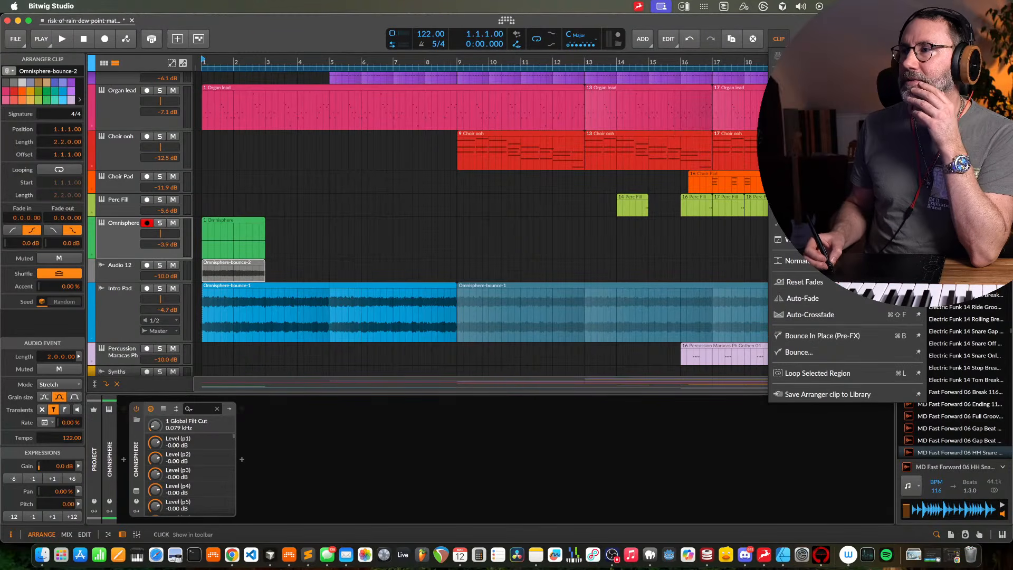
pyautogui.press('Escape')
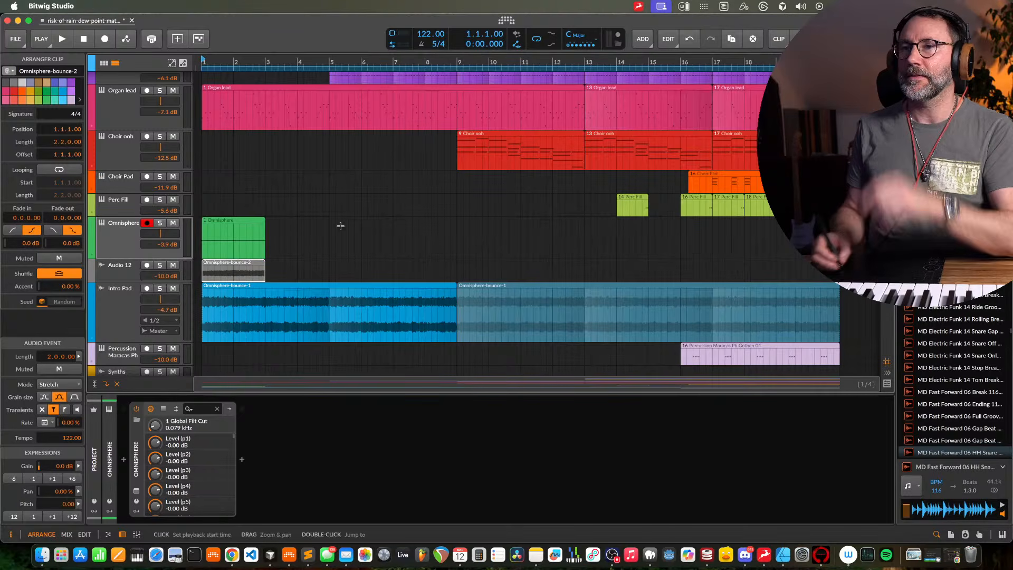
# Audition the bounced Omnisphere clip on Audio 12 and add a fade-in of about 1.4.0.72 to it
pyautogui.press('space')
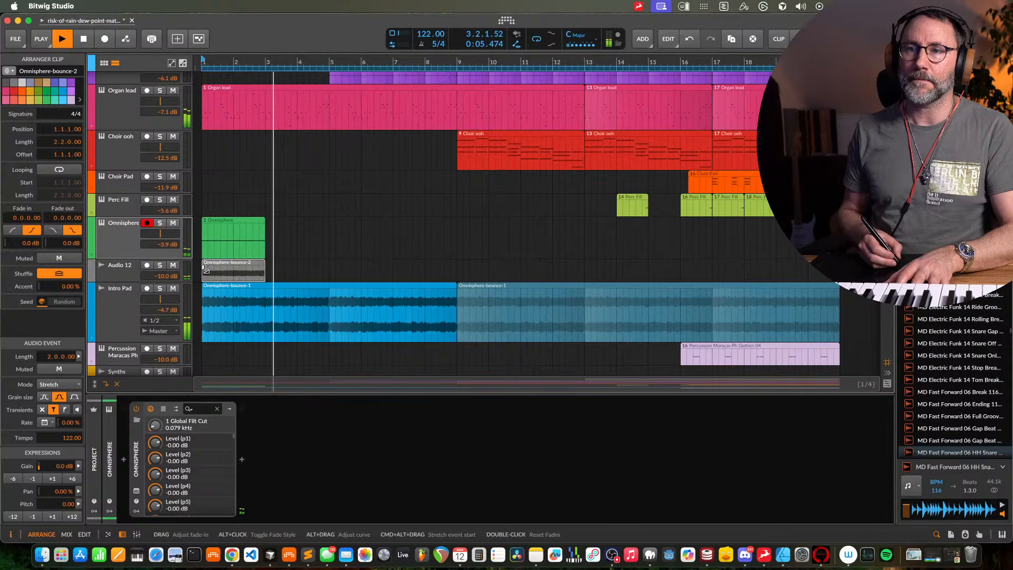
pyautogui.press('space')
pyautogui.moveTo(202, 266); pyautogui.dragTo(261, 267)
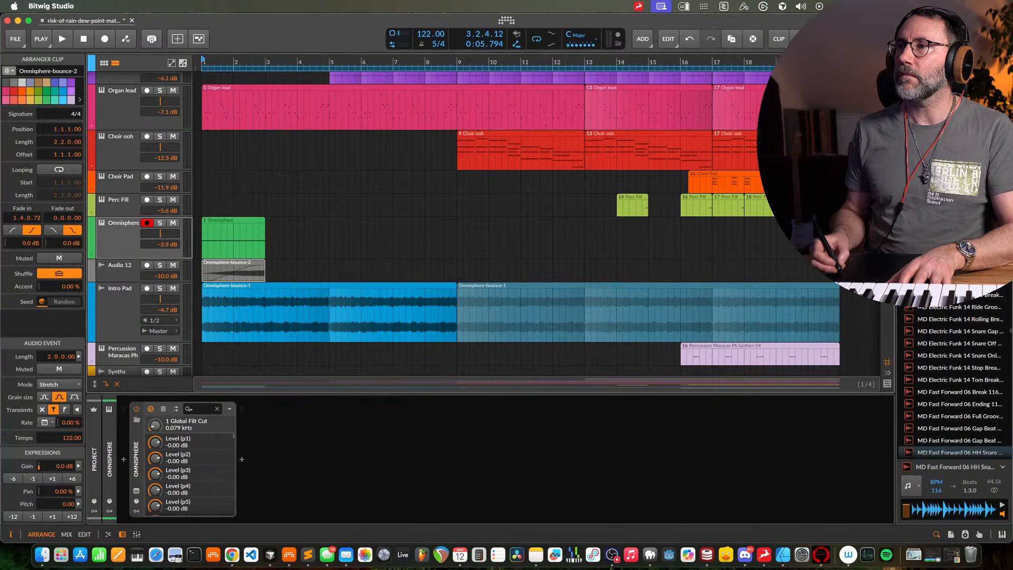
pyautogui.press('space')
pyautogui.press('space')
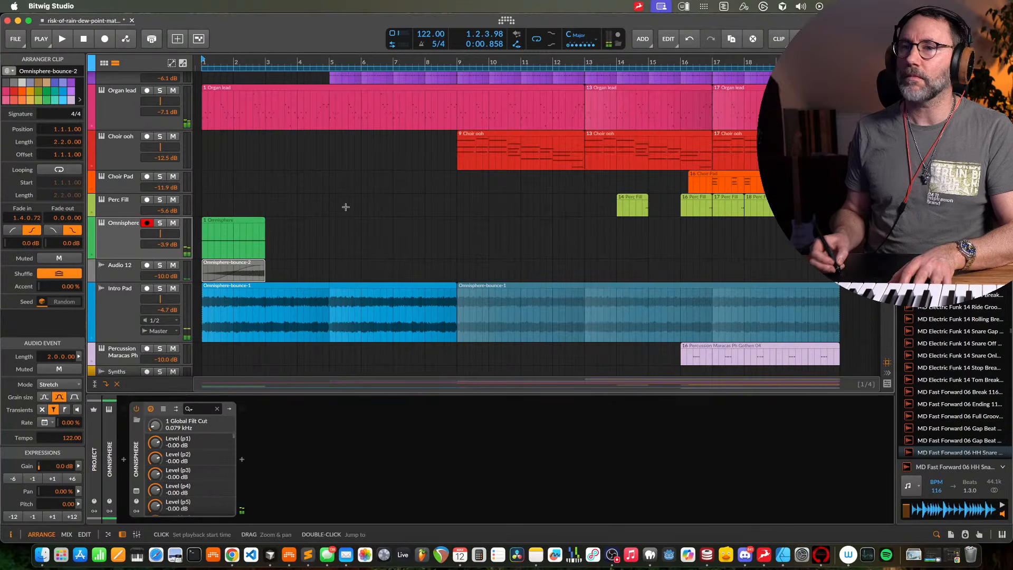
# Mute the original Omnisphere track and play the intro with only the faded bounce
pyautogui.click(172, 224)
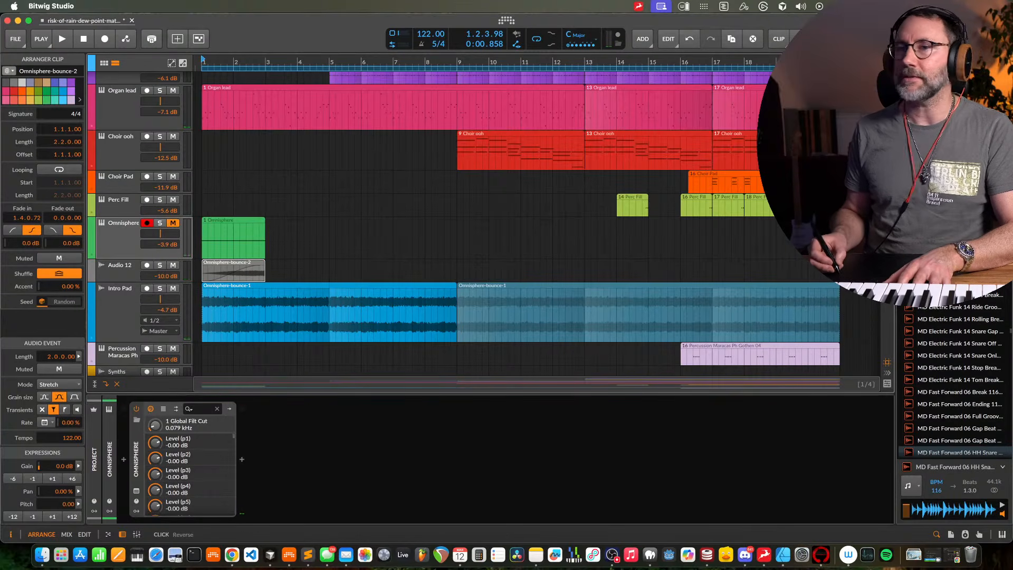
pyautogui.press('space')
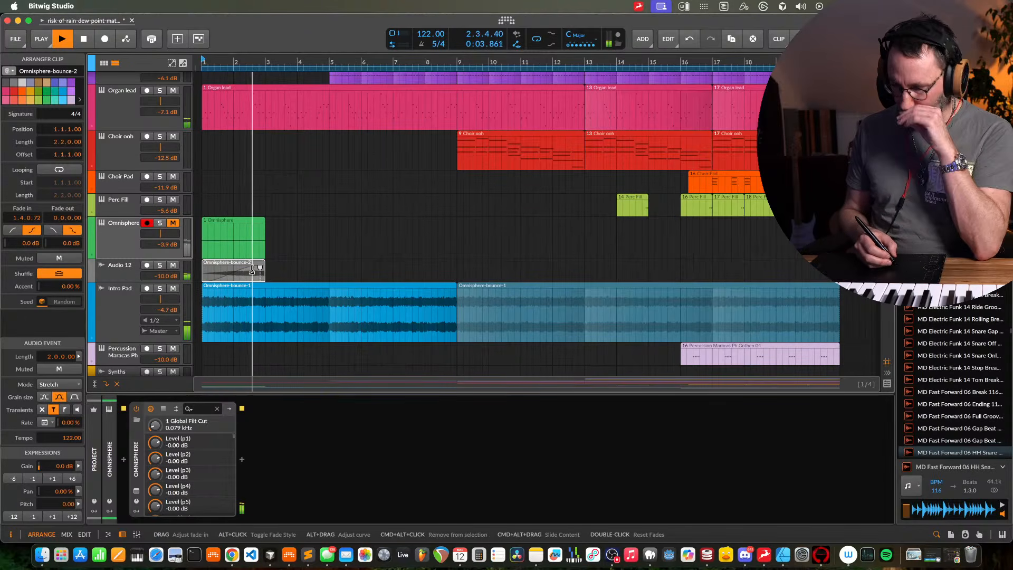
pyautogui.press('space')
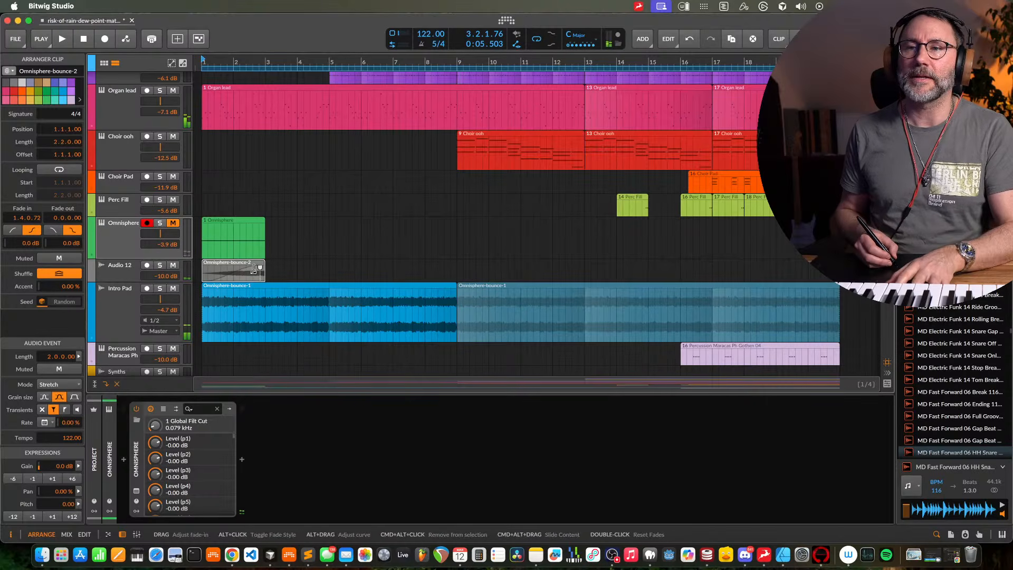
# Enlarge the Audio 12 track's height to inspect the bounced waveform and disarm the track for recording
pyautogui.moveTo(264, 270); pyautogui.dragTo(271, 270)
pyautogui.click(132, 288)
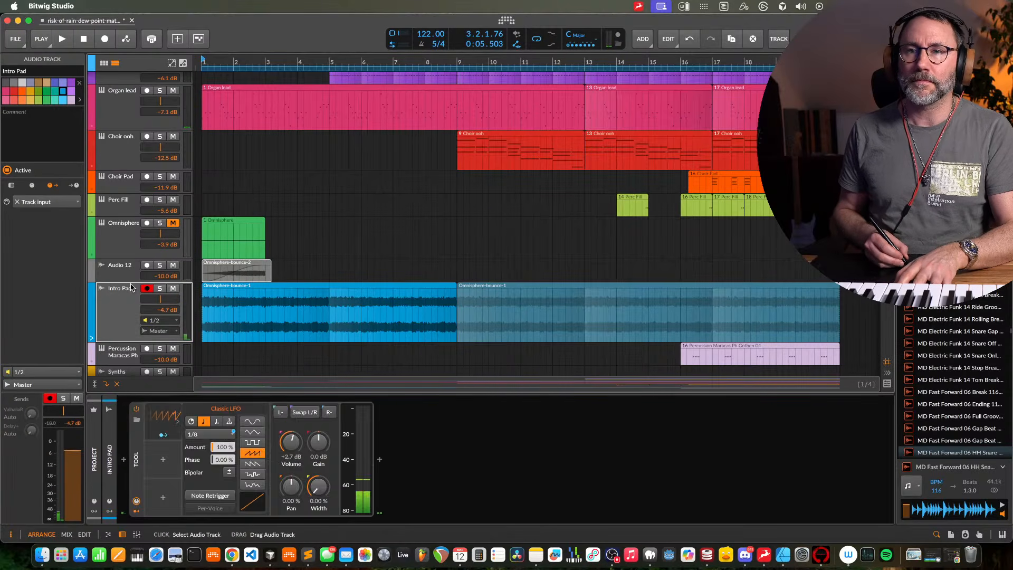
pyautogui.click(127, 273)
pyautogui.moveTo(128, 281); pyautogui.dragTo(127, 393)
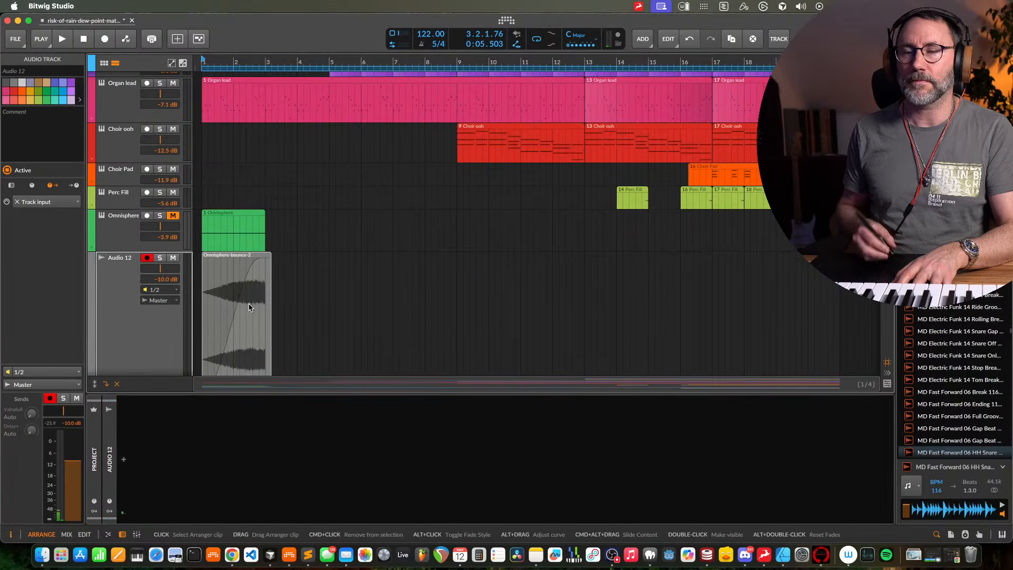
pyautogui.scroll(6, 249, 307)
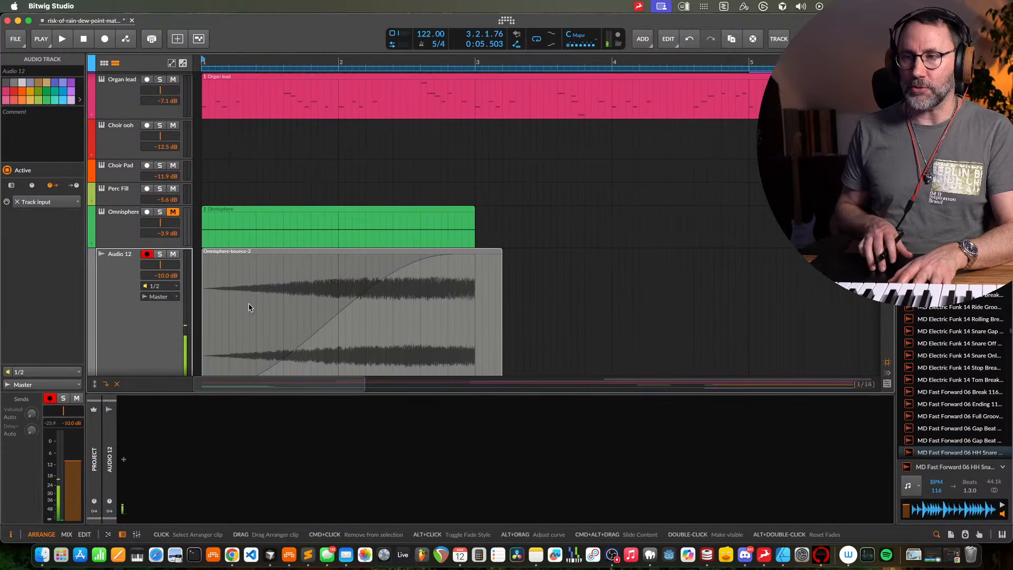
pyautogui.scroll(-5, 249, 307)
pyautogui.scroll(5, 249, 307)
pyautogui.scroll(-2, 249, 307)
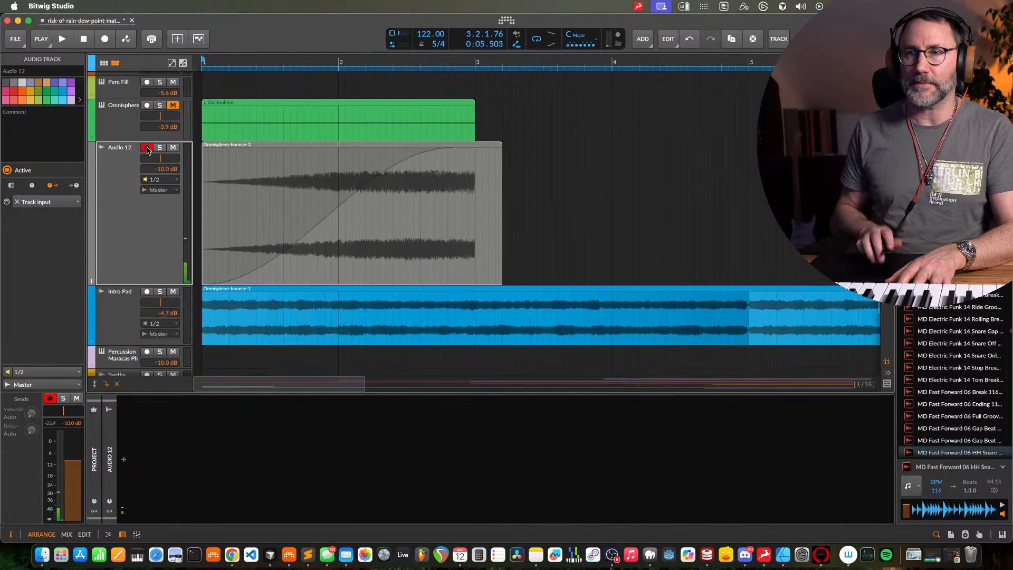
pyautogui.click(147, 134)
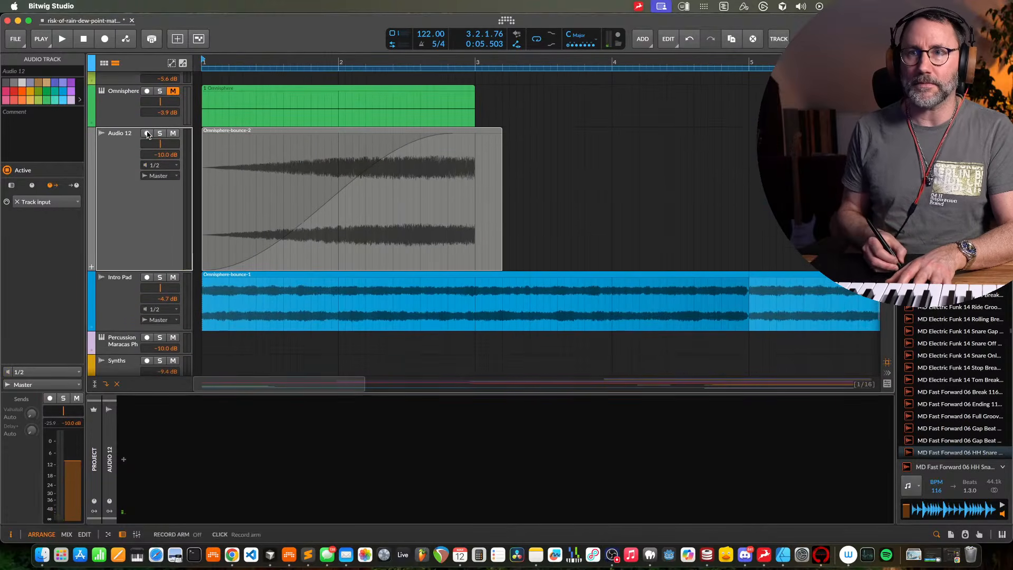
# Trim the bounced clip's end to bar 3 and extend its fade-in to 2.0.0.00 with a -1.7 dB curve
pyautogui.click(496, 259)
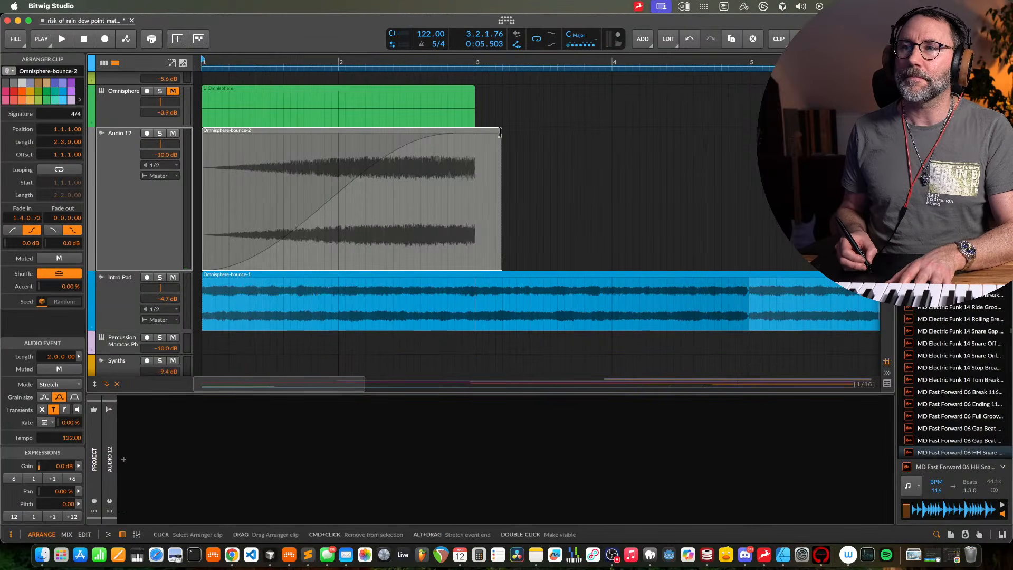
pyautogui.moveTo(499, 138); pyautogui.dragTo(475, 133)
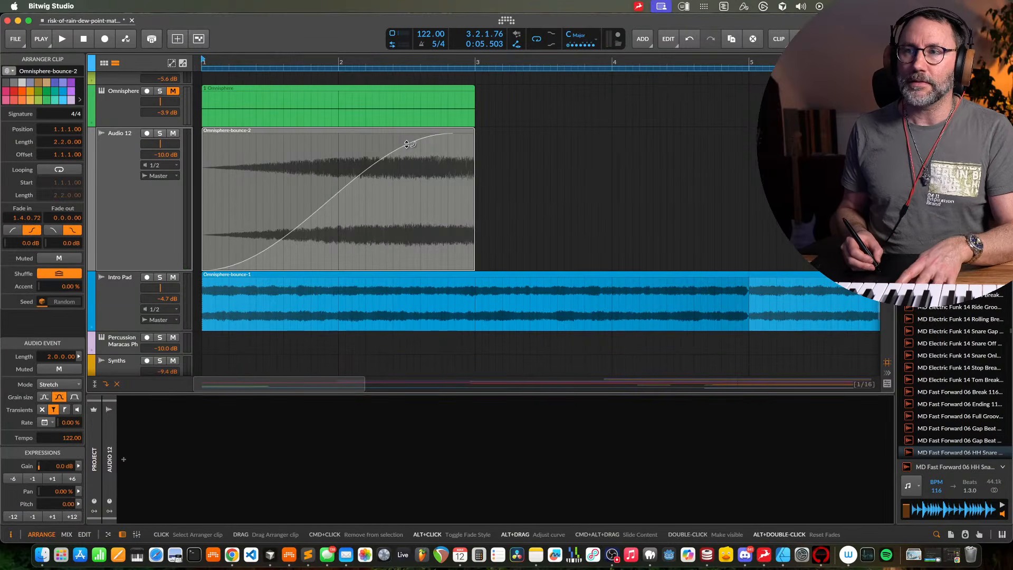
pyautogui.moveTo(408, 144); pyautogui.dragTo(407, 171)
pyautogui.moveTo(452, 136); pyautogui.dragTo(474, 134)
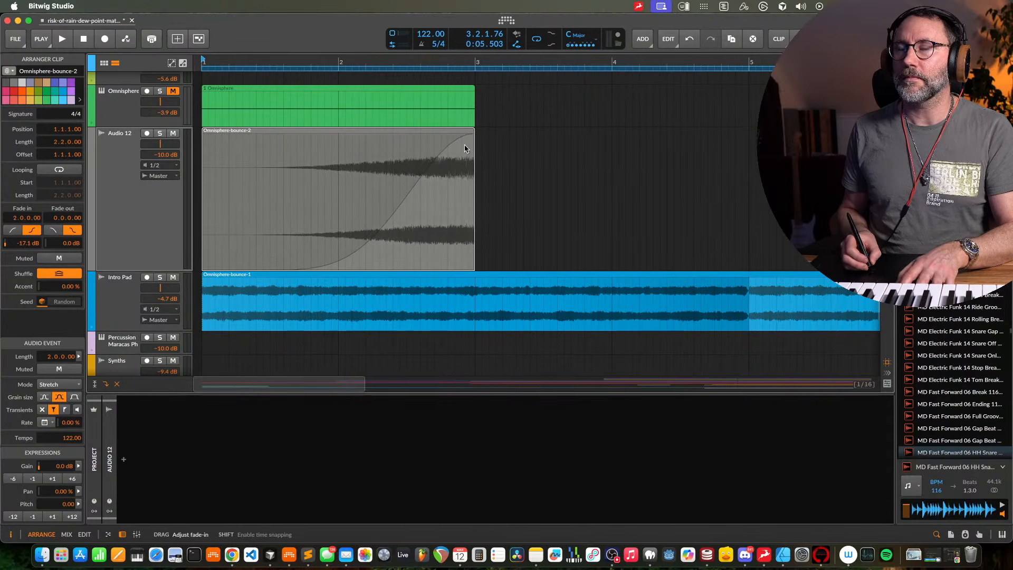
pyautogui.moveTo(420, 205); pyautogui.dragTo(421, 172)
# Raise the Audio 12 track volume to -2.2 dB while playing the intro
pyautogui.press('space')
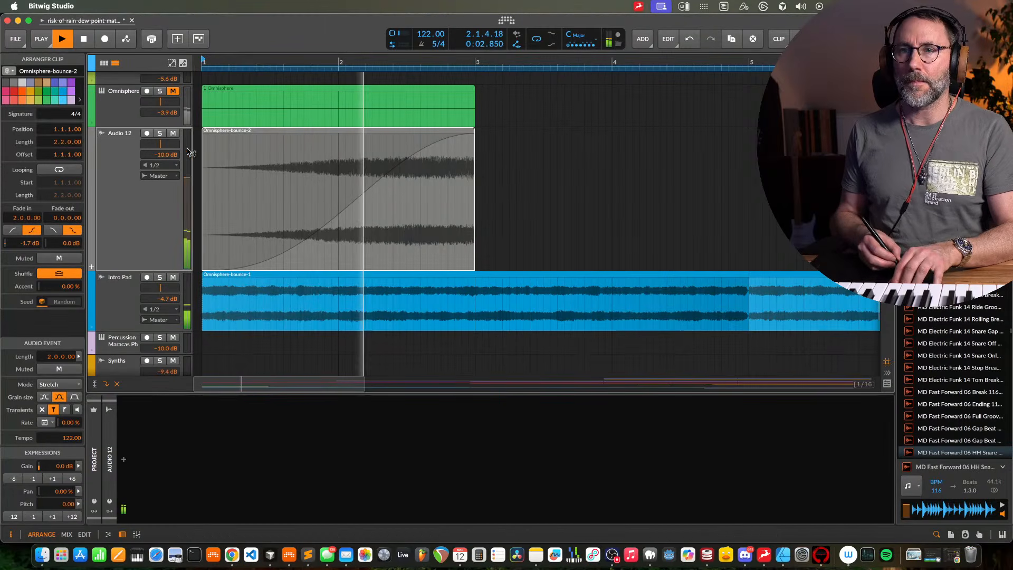
pyautogui.moveTo(188, 154); pyautogui.dragTo(188, 127)
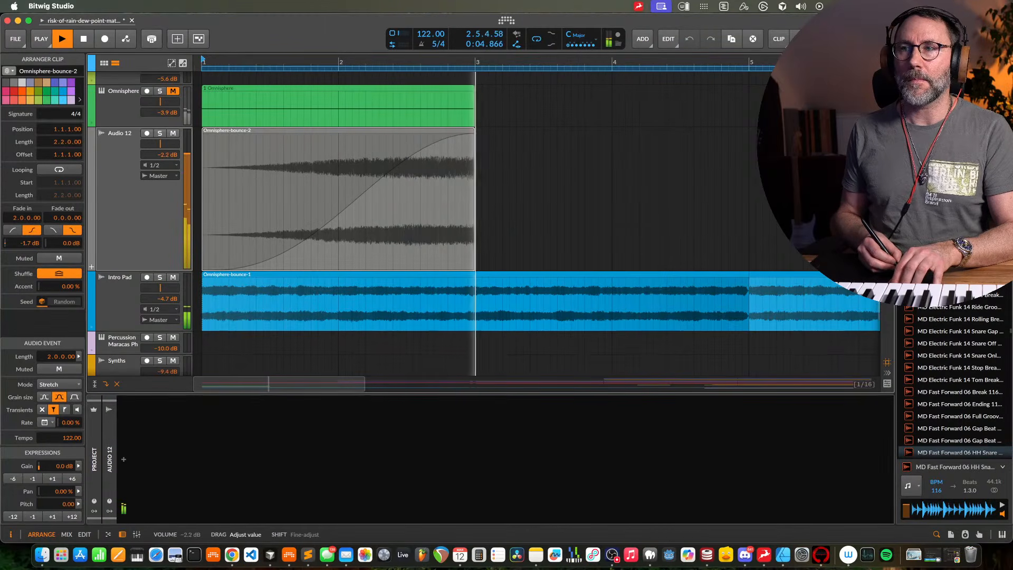
pyautogui.press('a')
pyautogui.press('a')
pyautogui.press('space')
pyautogui.scroll(-3, 394, 191)
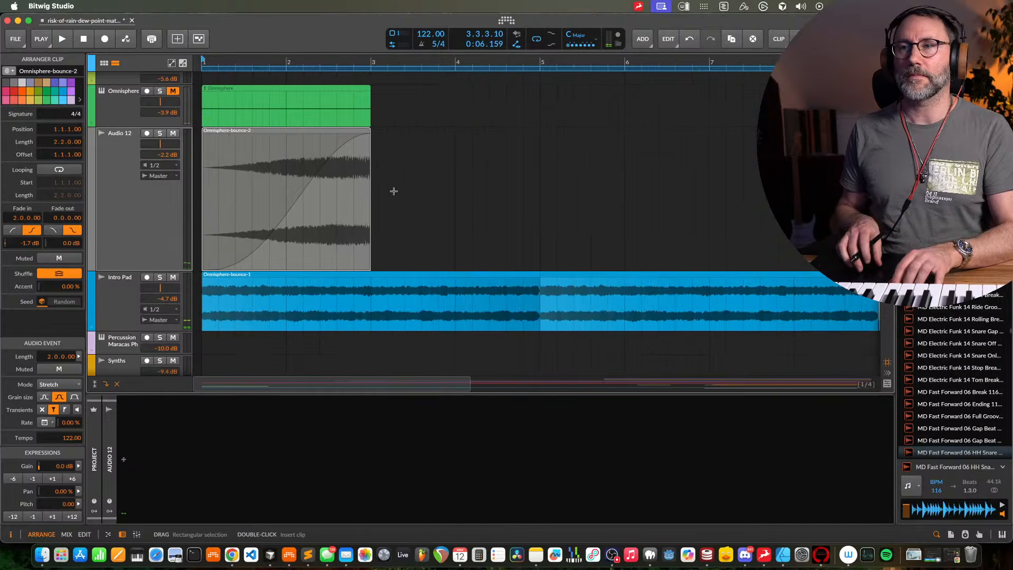
# Play the intro from bar 1 to check the fading bounce against the other tracks up to bar 3
pyautogui.press('space')
pyautogui.scroll(5, 393, 191)
pyautogui.scroll(-2, 394, 190)
pyautogui.scroll(-2, 394, 191)
pyautogui.scroll(-2, 394, 191)
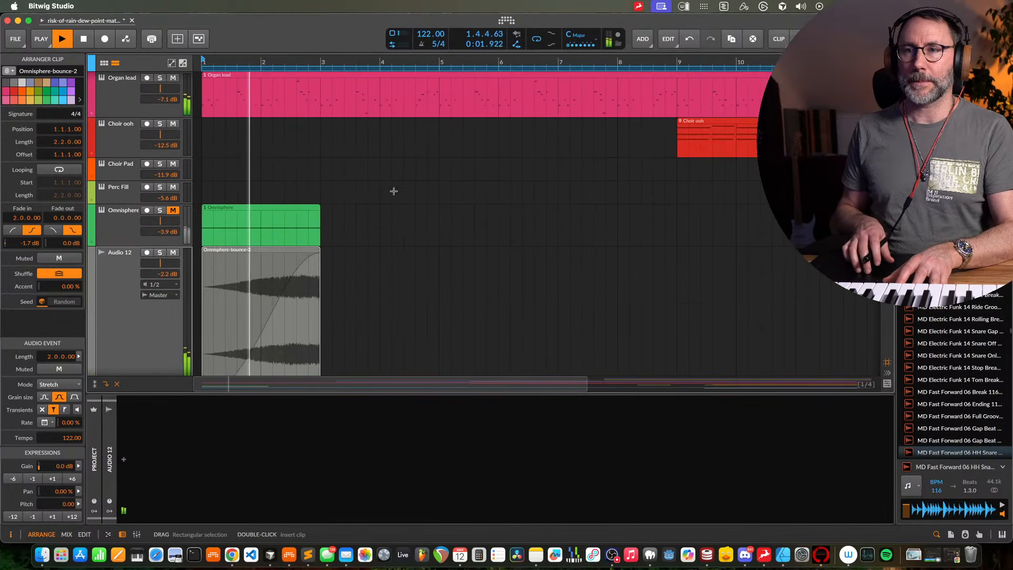
pyautogui.click(382, 191)
pyautogui.click(376, 278)
pyautogui.scroll(-3, 376, 278)
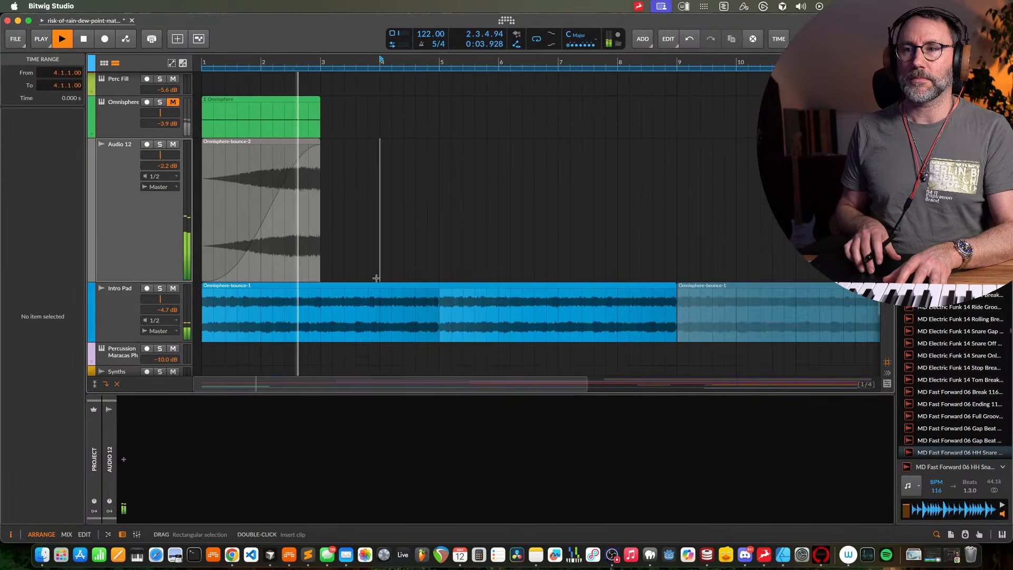
pyautogui.rightClick(346, 224)
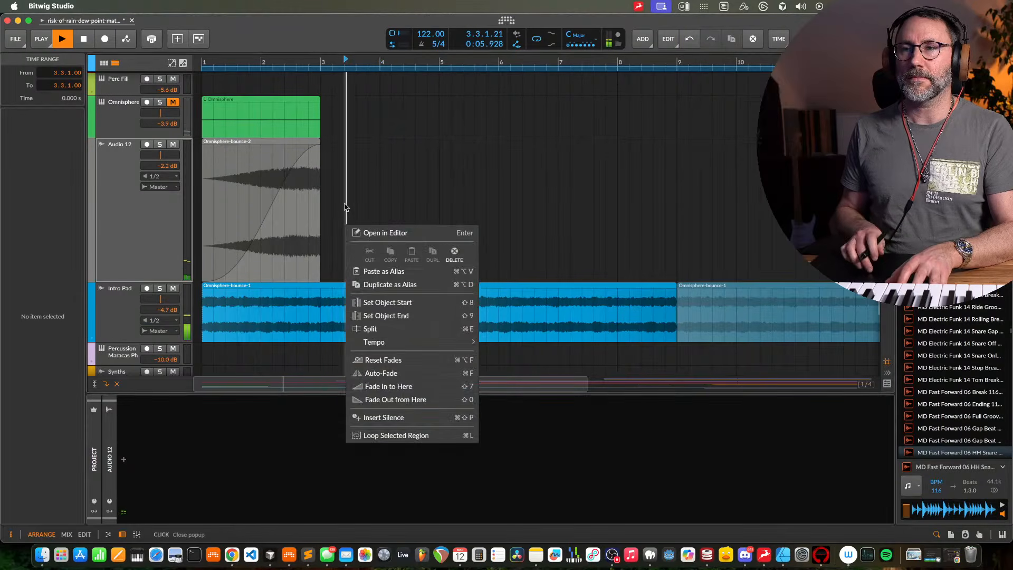
pyautogui.click(344, 211)
pyautogui.press('space')
# Cut a short slice from the end of the bounced clip and place copies at bar 3 and at 3.1.4
pyautogui.press('5')
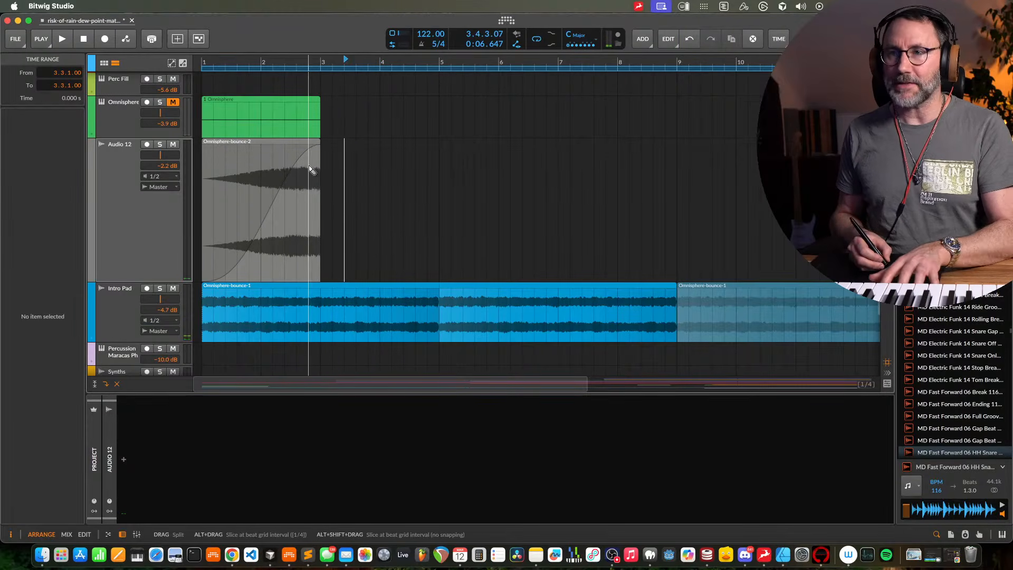
pyautogui.click(310, 168)
pyautogui.click(315, 155)
pyautogui.moveTo(315, 158); pyautogui.dragTo(333, 140)
pyautogui.press('space')
pyautogui.moveTo(330, 145); pyautogui.dragTo(300, 149)
# Copy the short slice to 3.2.3 as a third stutter hit and play back the result
pyautogui.scroll(5, 350, 158)
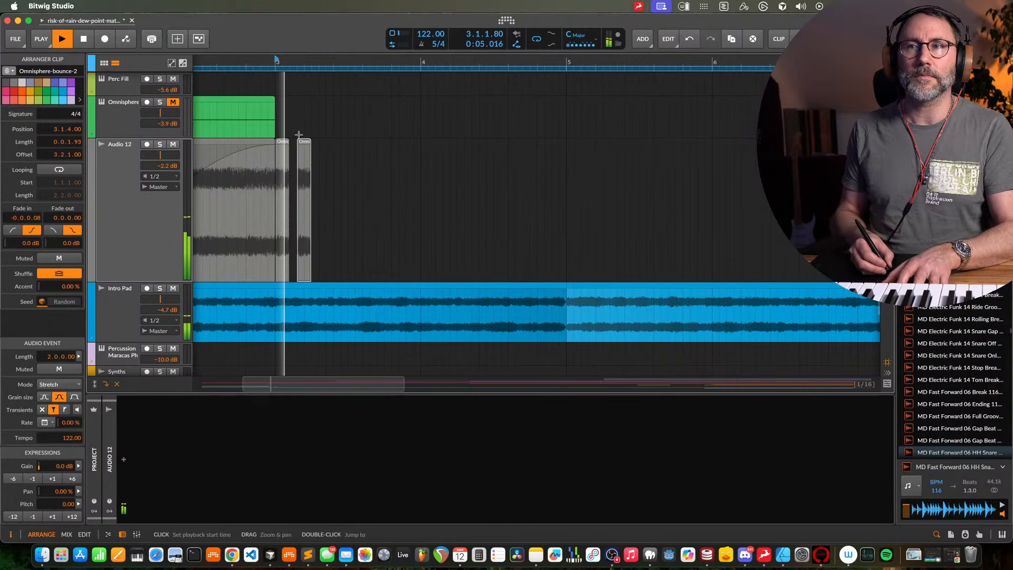
pyautogui.press('space')
pyautogui.moveTo(304, 149); pyautogui.dragTo(326, 152)
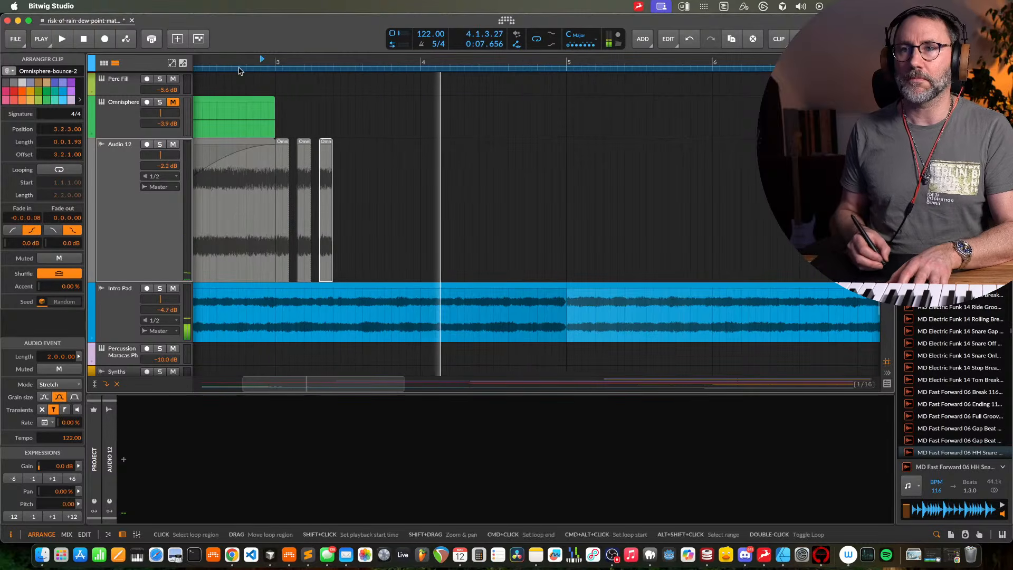
pyautogui.press('space')
pyautogui.press('space')
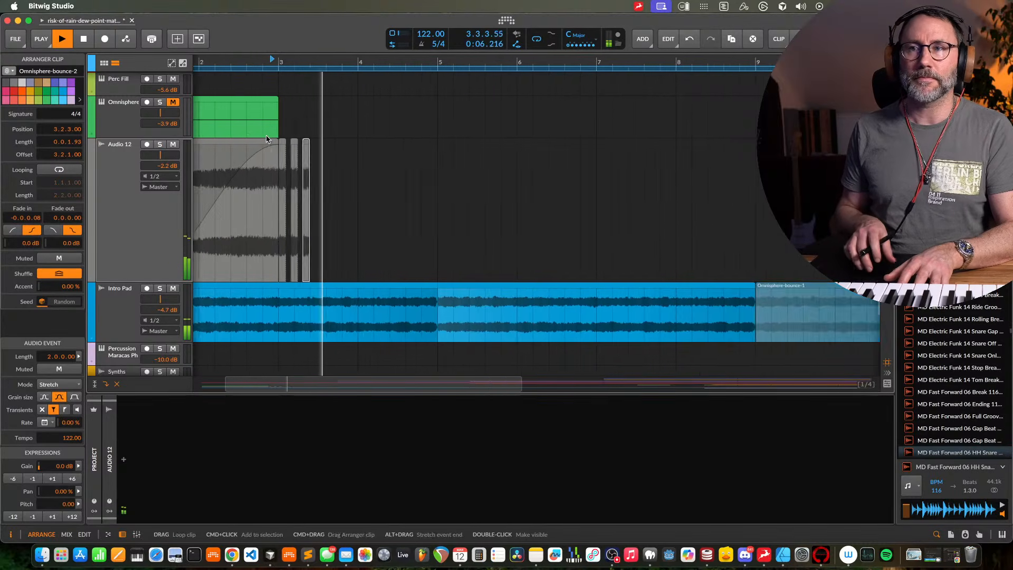
pyautogui.scroll(-3, 445, 123)
# Copy the group of three stutter slices to the start of each bar from 4 through 8
pyautogui.moveTo(369, 176); pyautogui.dragTo(449, 153)
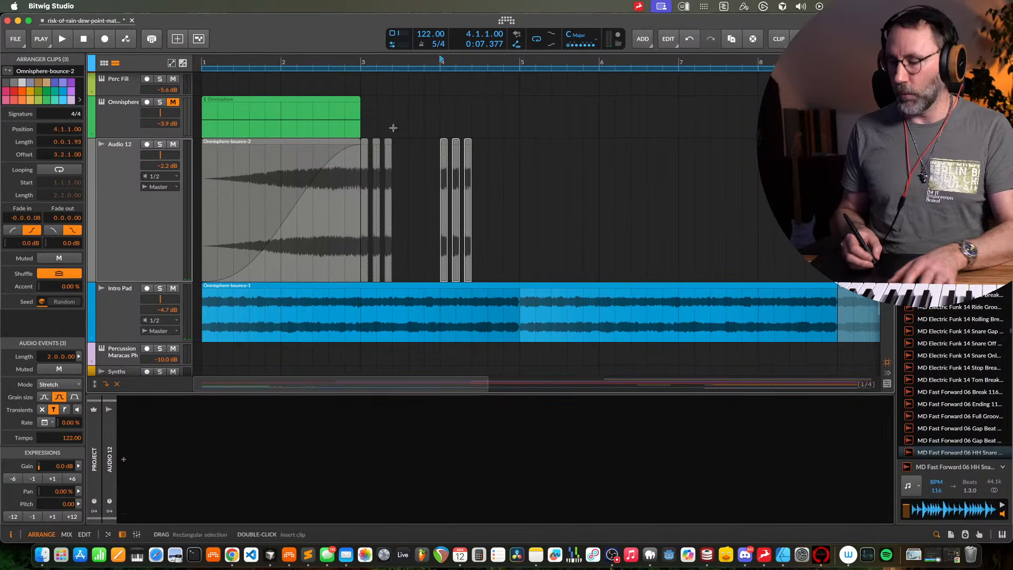
pyautogui.press('e')
pyautogui.press('space')
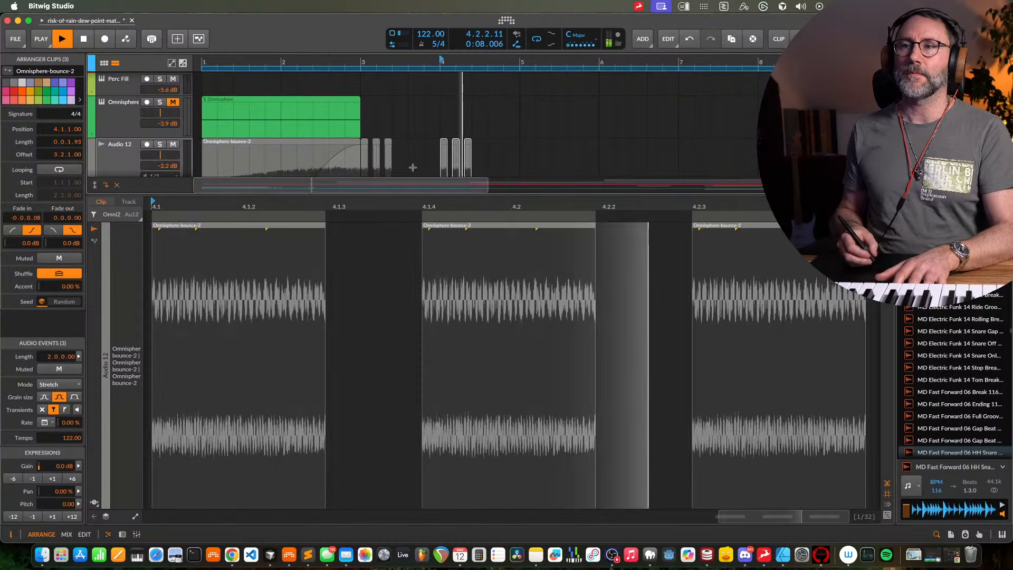
pyautogui.moveTo(444, 157); pyautogui.dragTo(761, 161)
pyautogui.press('-')
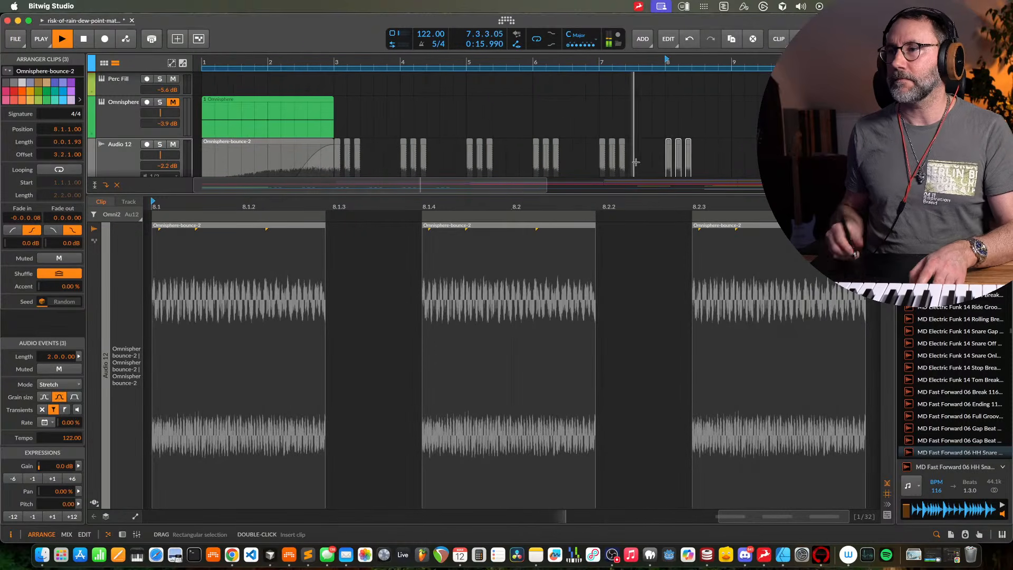
# Try a copy of the stutter group at bar 9, delete it, and play the arrangement from bar 1
pyautogui.moveTo(669, 156); pyautogui.dragTo(736, 160)
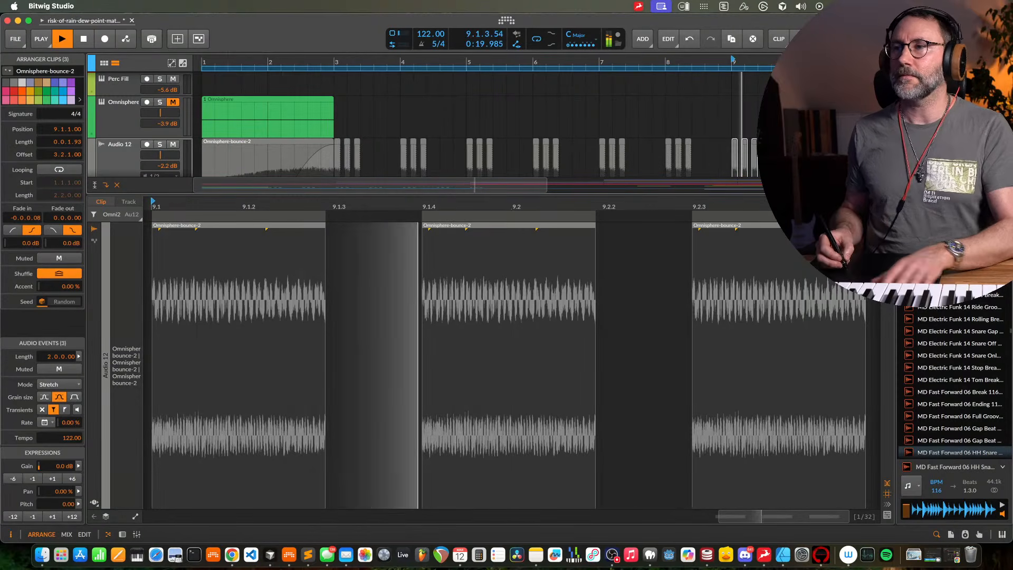
pyautogui.press('Delete')
pyautogui.press('space')
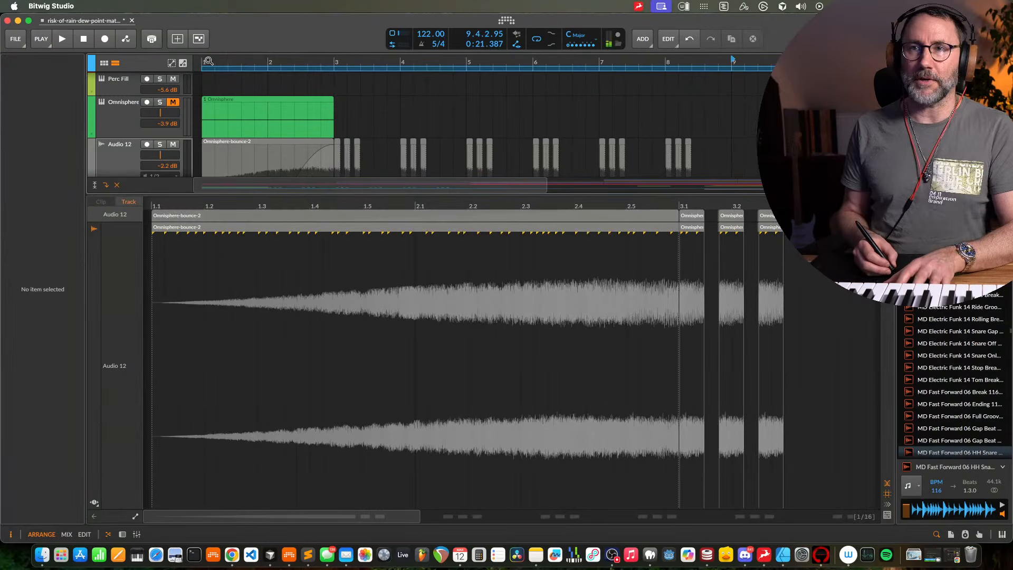
pyautogui.press('space')
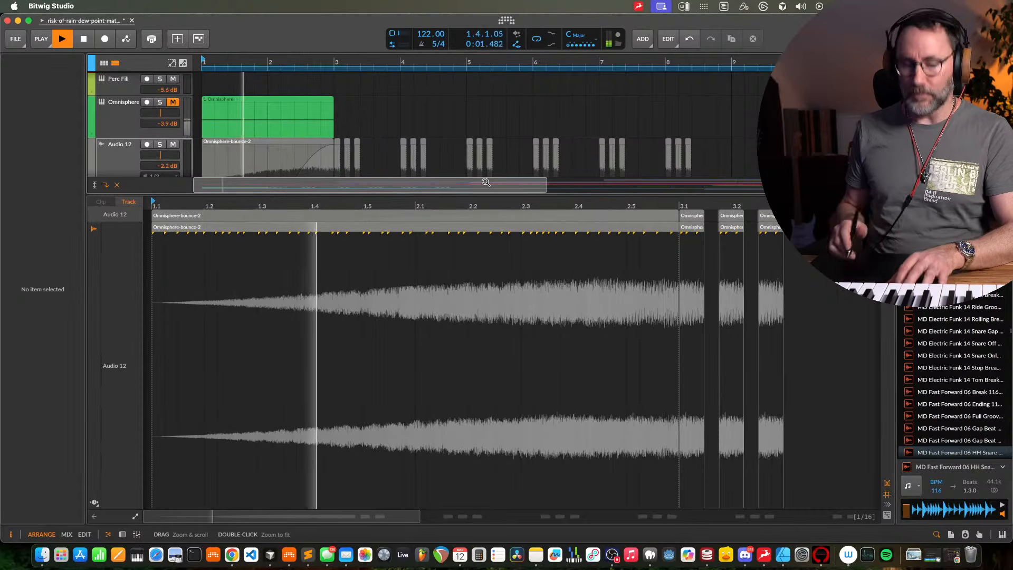
# Show the device area below the arrangement and lower the Audio 12 track's volume to -5.6 dB
pyautogui.press('d')
pyautogui.scroll(2, 483, 180)
pyautogui.scroll(-2, 483, 180)
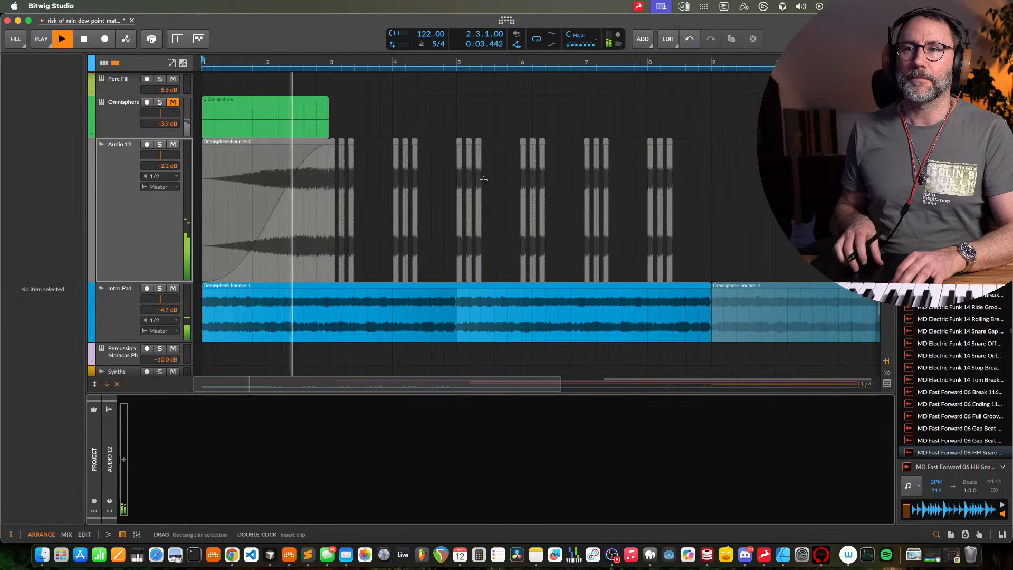
pyautogui.scroll(2, 483, 180)
pyautogui.scroll(2, 483, 180)
pyautogui.scroll(-3, 479, 179)
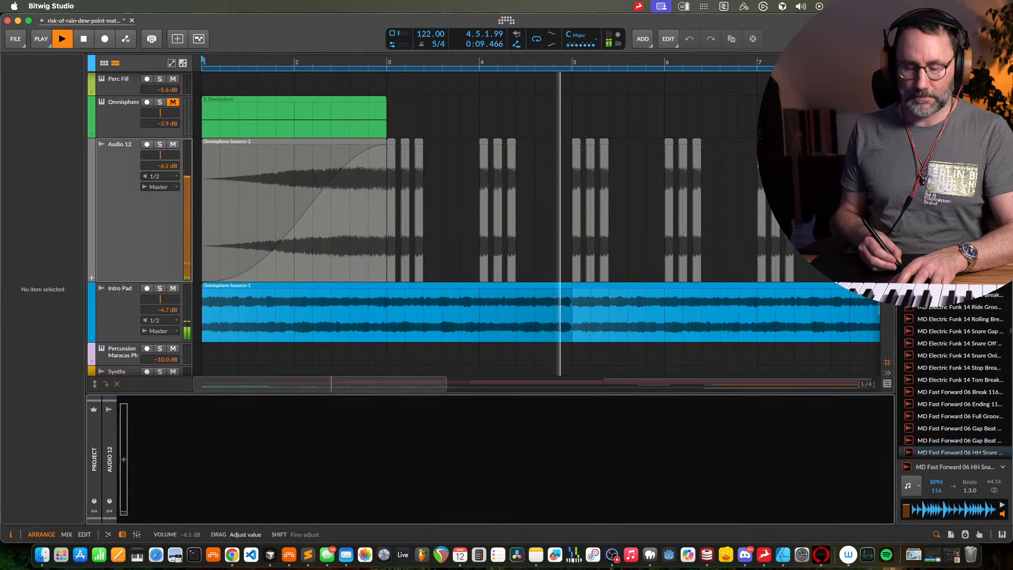
pyautogui.rightClick(318, 206)
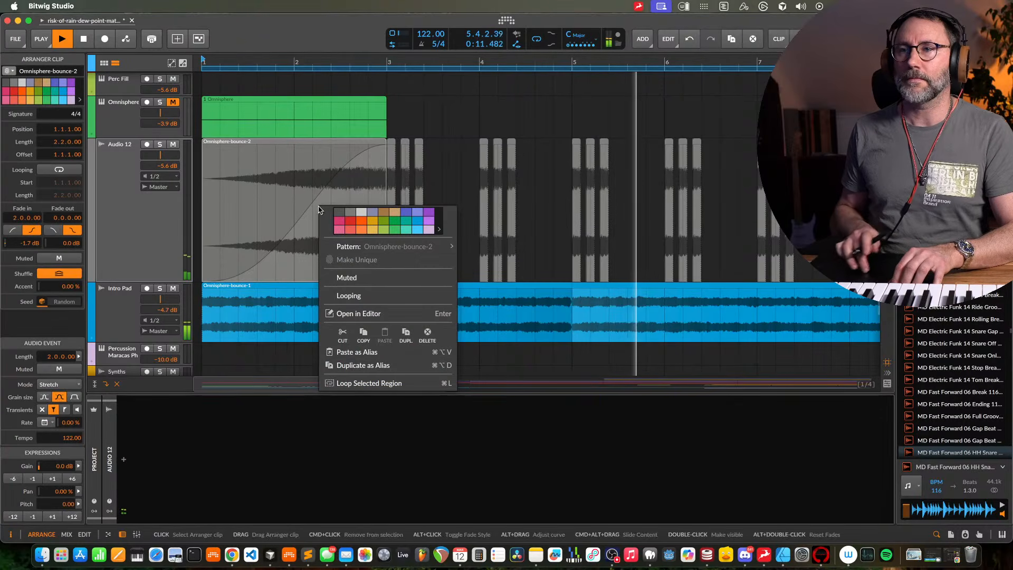
pyautogui.click(484, 108)
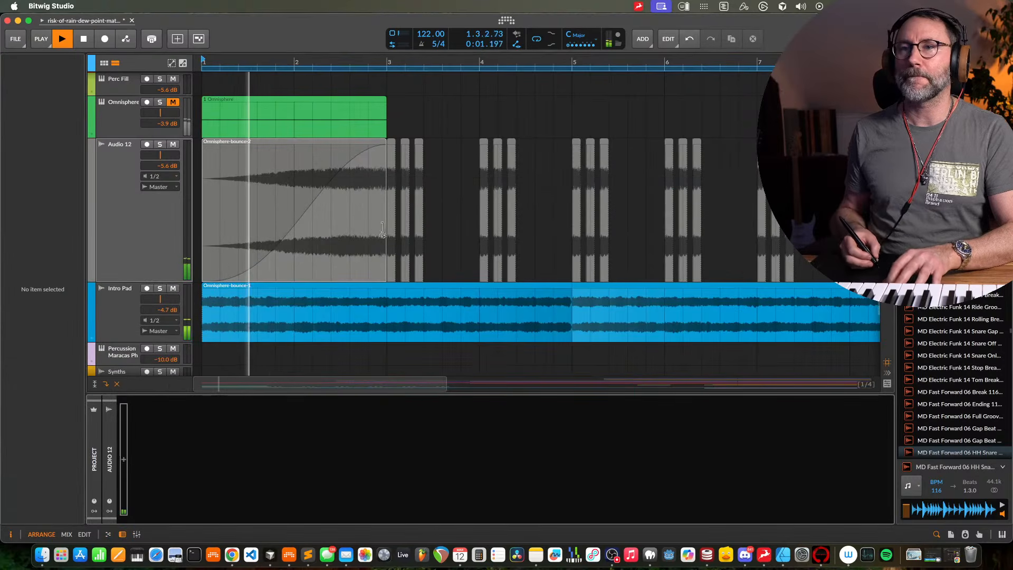
# Rename the Audio 12 track to Sweep and give it a blue-violet colour
pyautogui.click(132, 254)
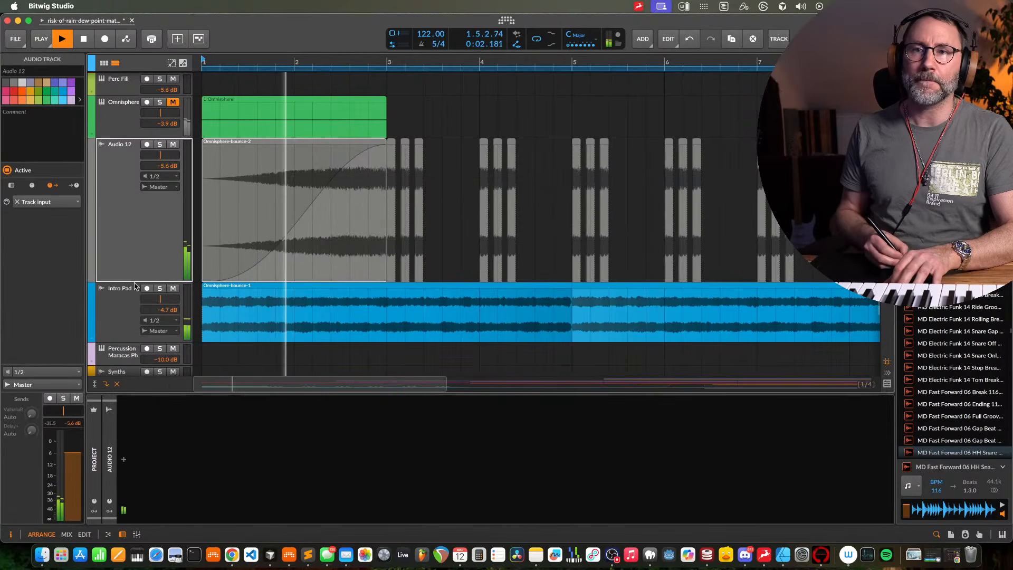
pyautogui.doubleClick(117, 145)
pyautogui.write('Swe')
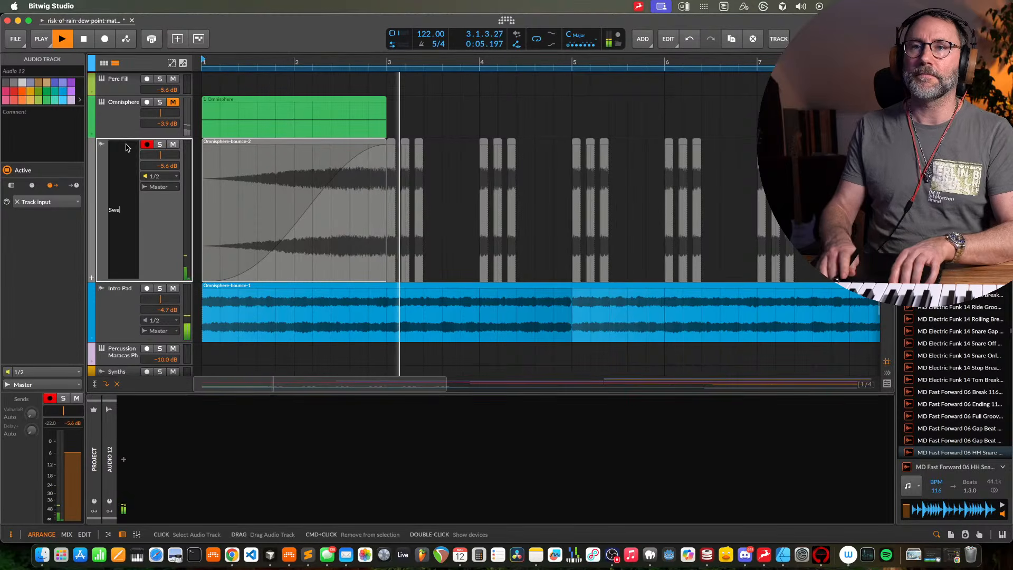
pyautogui.write('ep')
pyautogui.press('Return')
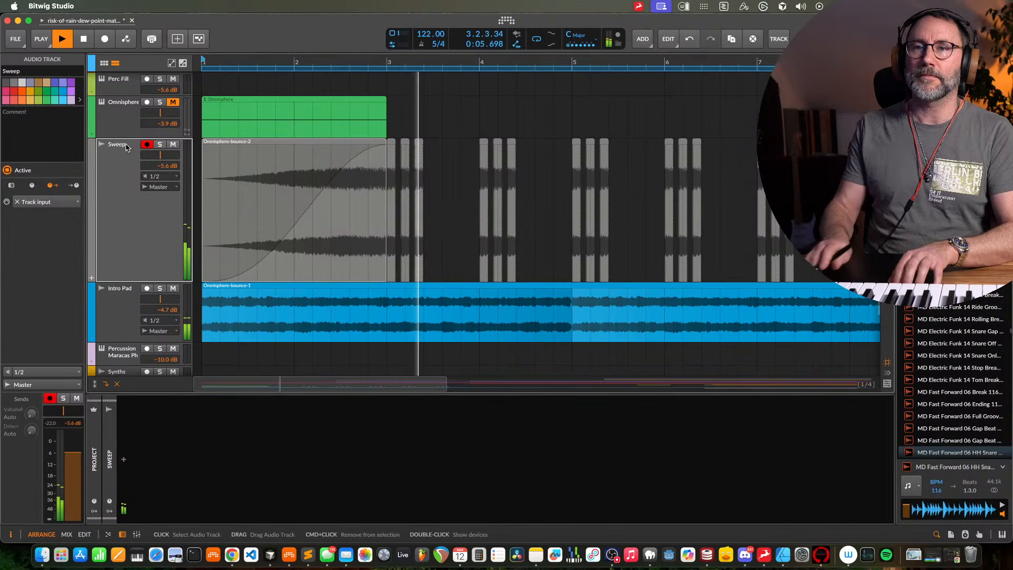
pyautogui.click(55, 83)
pyautogui.scroll(-2, 313, 167)
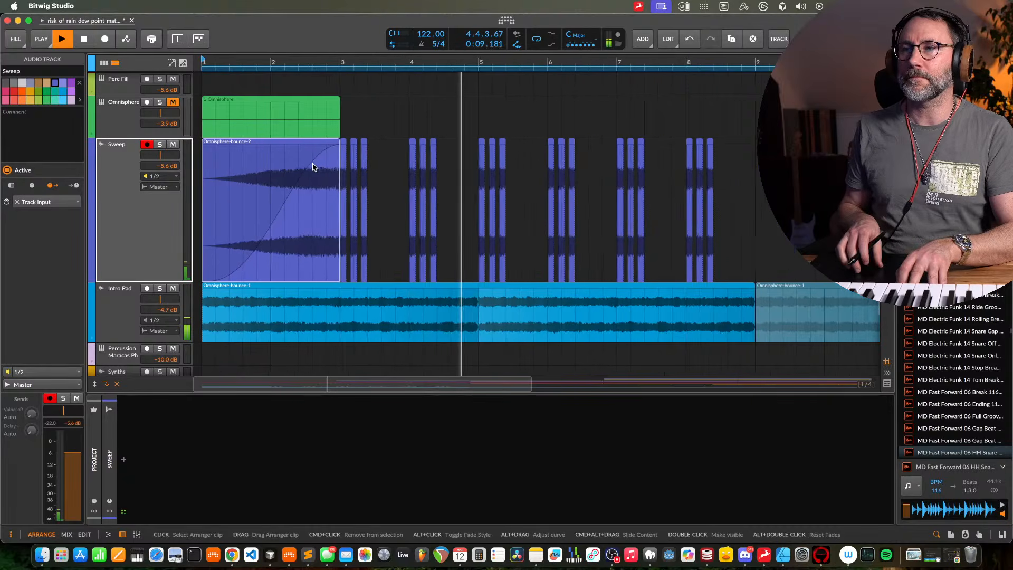
pyautogui.scroll(-1, 313, 167)
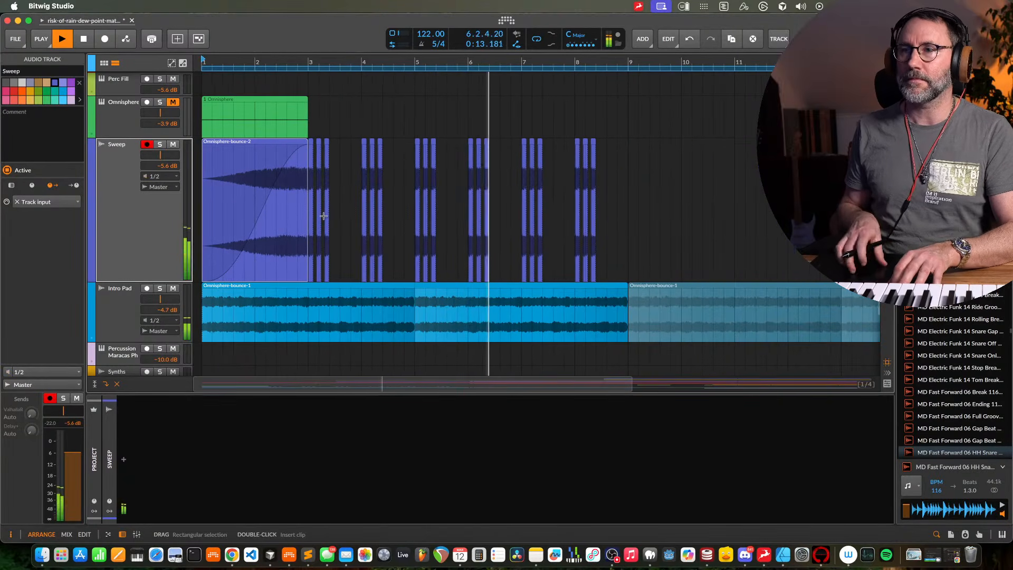
# Shorten the first slice of the bar 6 stutter group to a sixteenth and place a copy of it at 6.1.3
pyautogui.scroll(4, 556, 228)
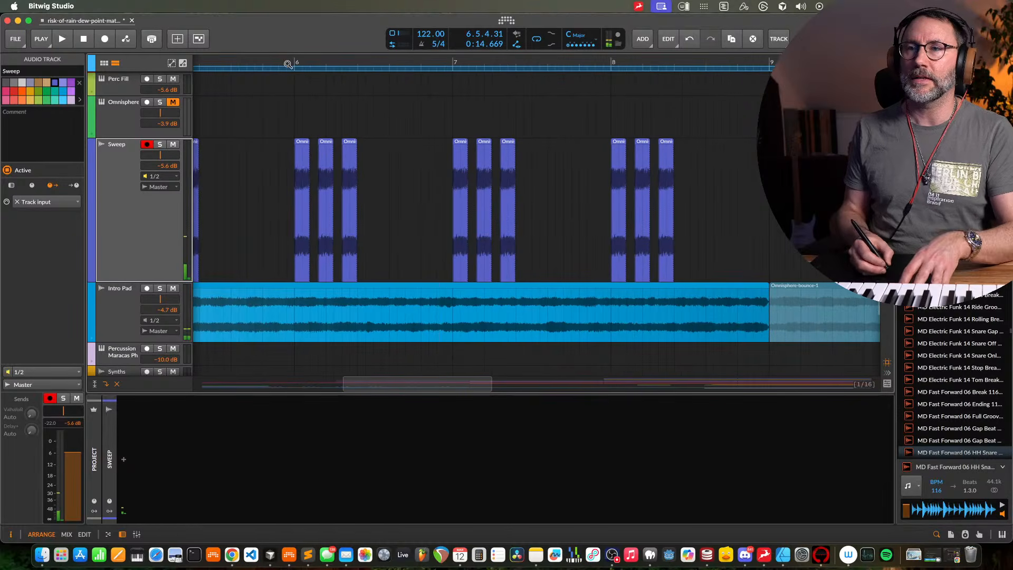
pyautogui.scroll(4, 301, 236)
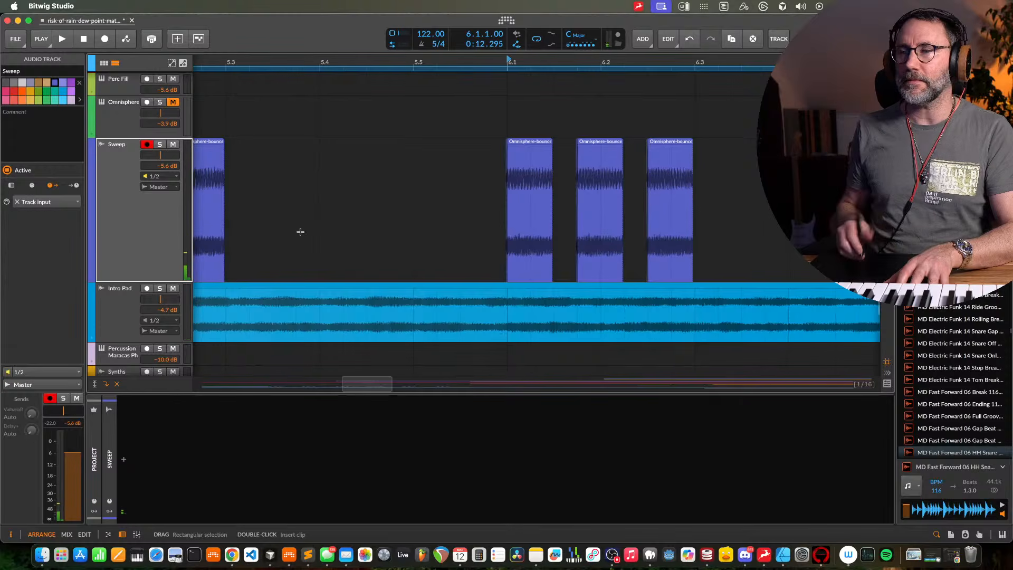
pyautogui.press('space')
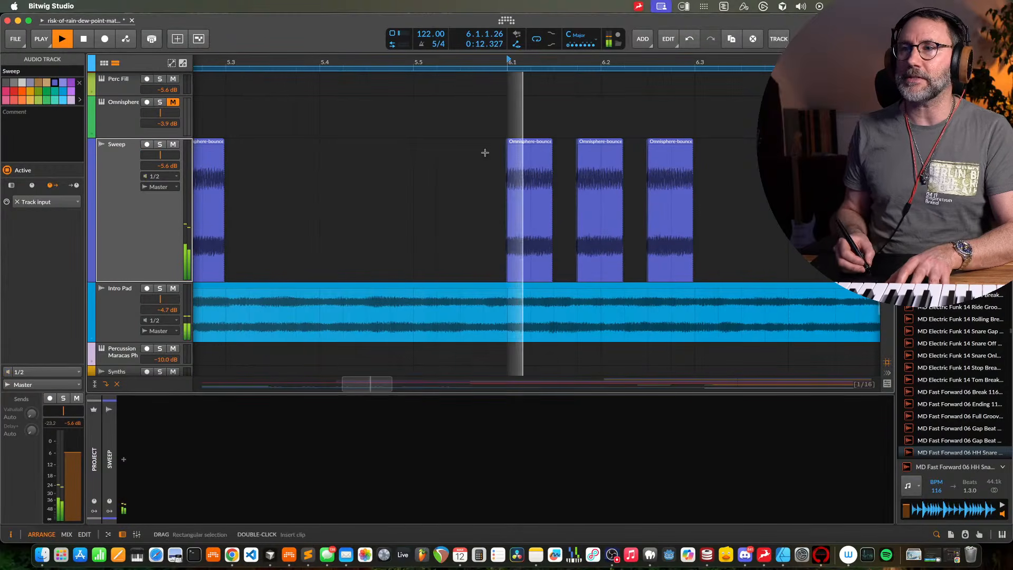
pyautogui.press('space')
pyautogui.click(549, 141)
pyautogui.moveTo(548, 142); pyautogui.dragTo(571, 158)
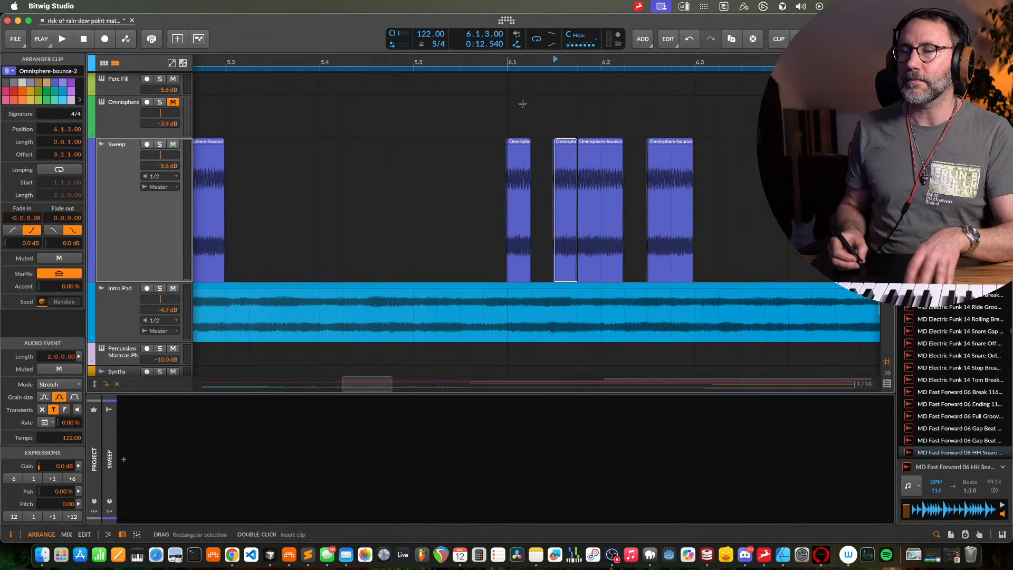
# Trim the slice at 6.1.3 to a length of 0.0.0.63 and play back the bar 6 pattern
pyautogui.press('space')
pyautogui.press('space')
pyautogui.press('space')
pyautogui.press('space')
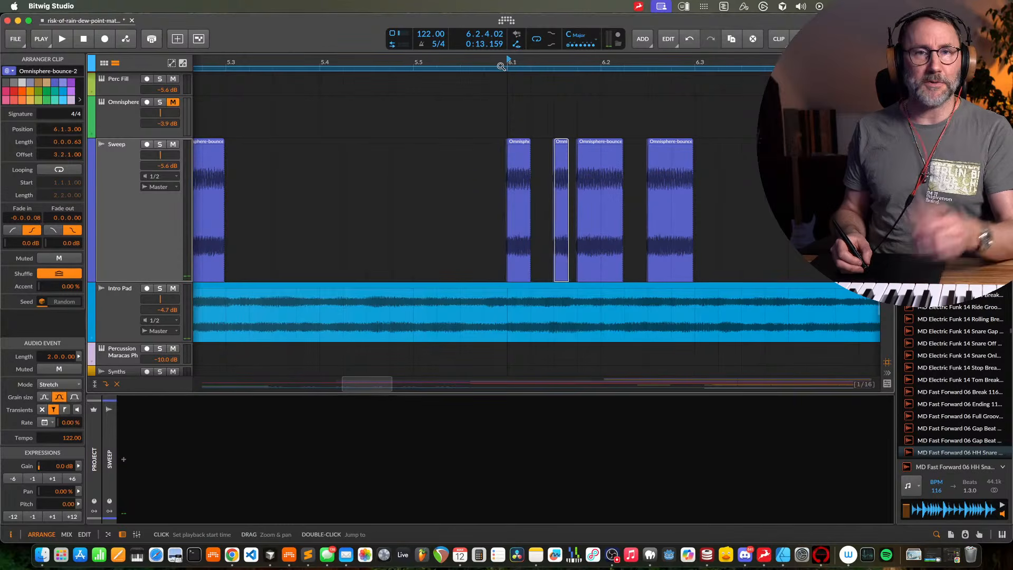
pyautogui.press('space')
pyautogui.press('space')
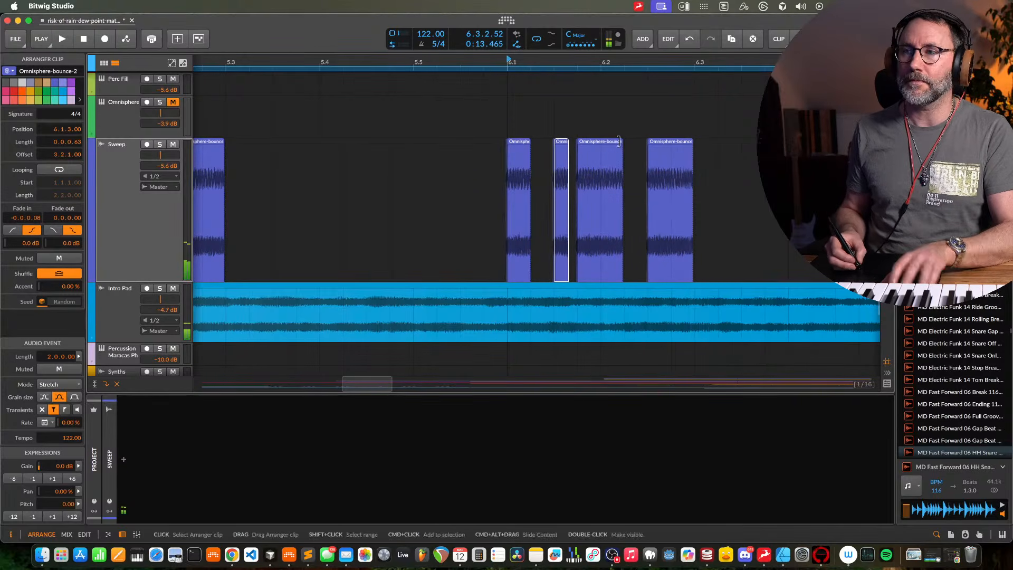
# Shorten the slice at 6.1.4 to a length of 0.0.1.00 and play the group from bar 6
pyautogui.click(608, 140)
pyautogui.moveTo(607, 141); pyautogui.dragTo(602, 141)
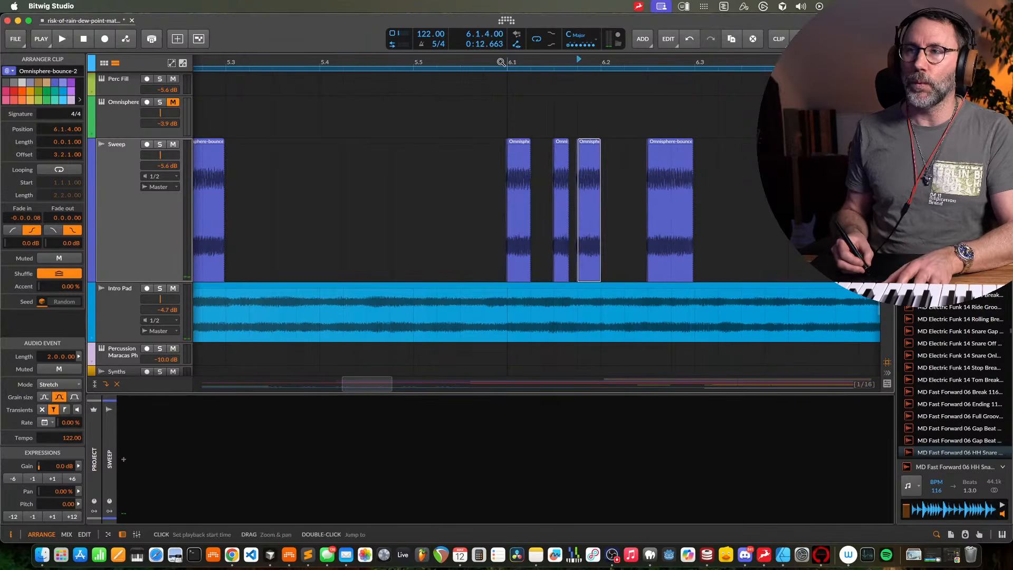
pyautogui.press('space')
pyautogui.press('space')
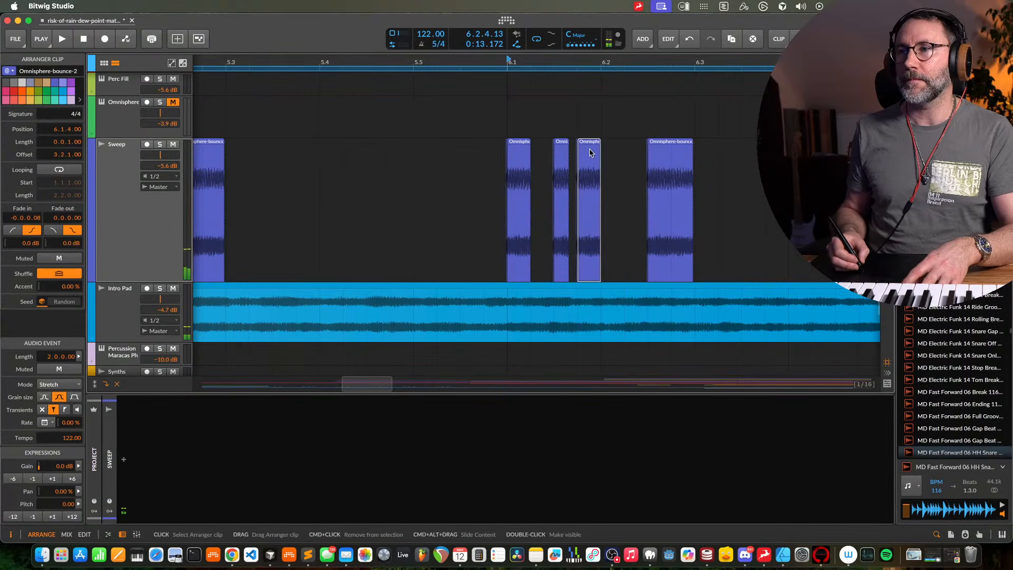
# Add a copy of the short slice at 6.2.2, trimmed to a length of 0.0.0.42, and play back the pattern
pyautogui.moveTo(589, 153); pyautogui.dragTo(644, 142)
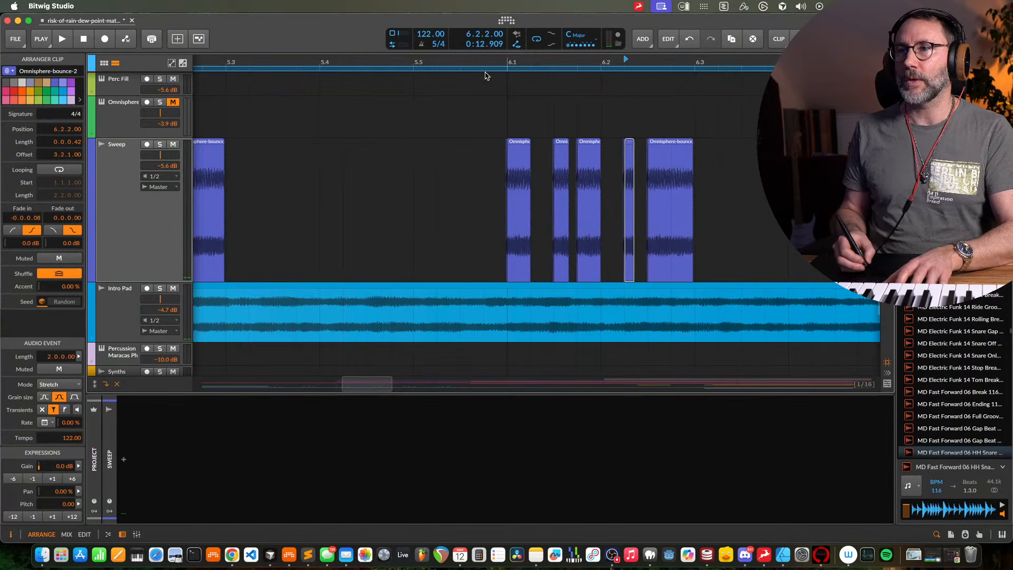
pyautogui.press('space')
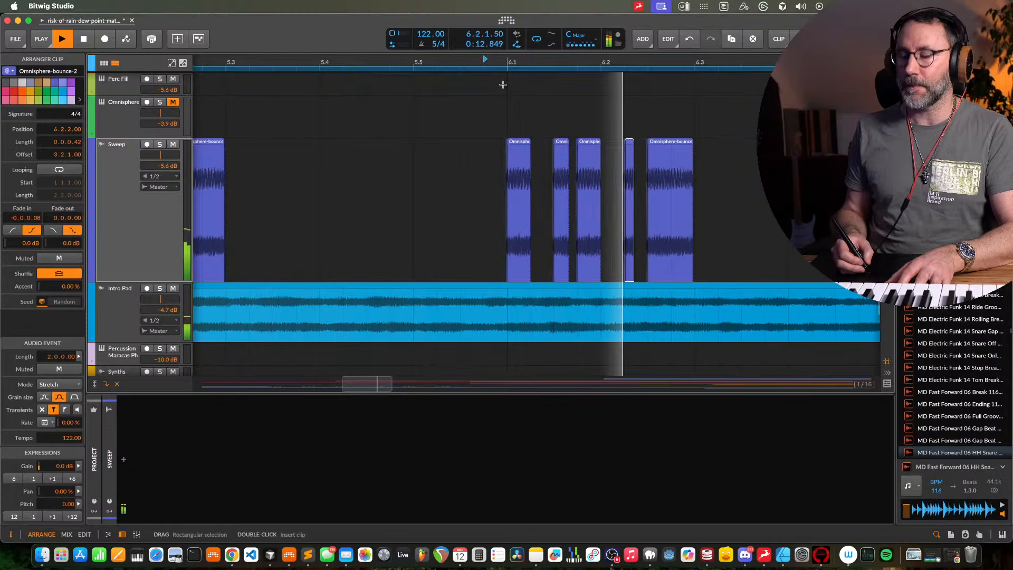
pyautogui.press('space')
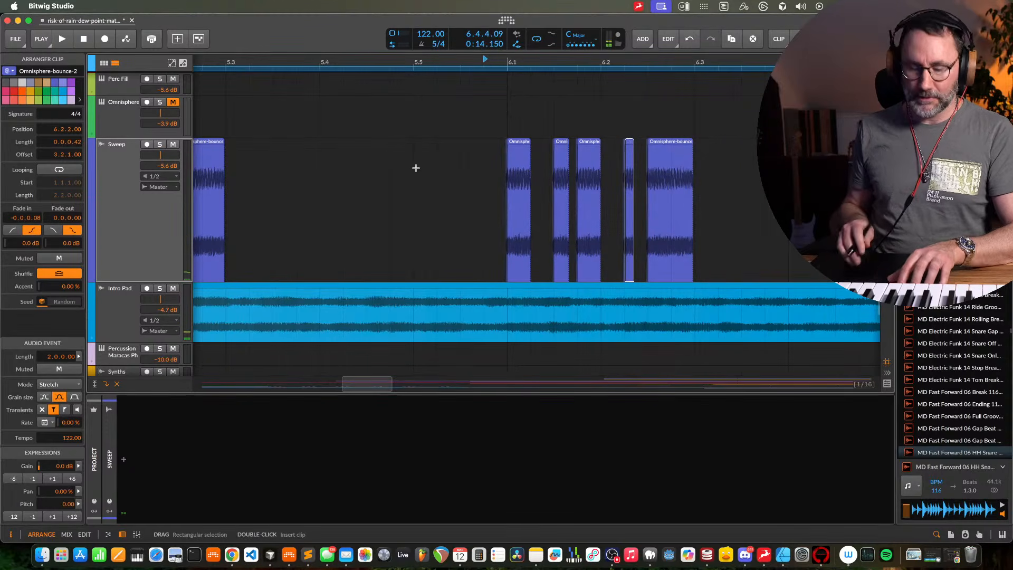
# Replace the stutter group at bar 4 with a copy of bar 6's five-slice pattern and play from bar 3
pyautogui.scroll(-5, 415, 168)
pyautogui.hscroll(-5, 416, 168)
pyautogui.scroll(-3, 416, 167)
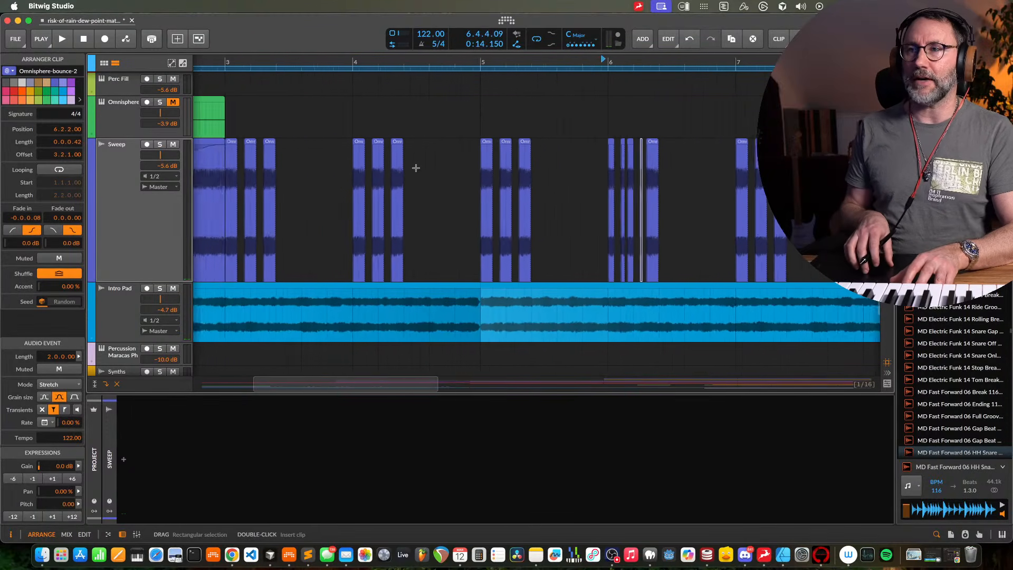
pyautogui.scroll(-2, 416, 167)
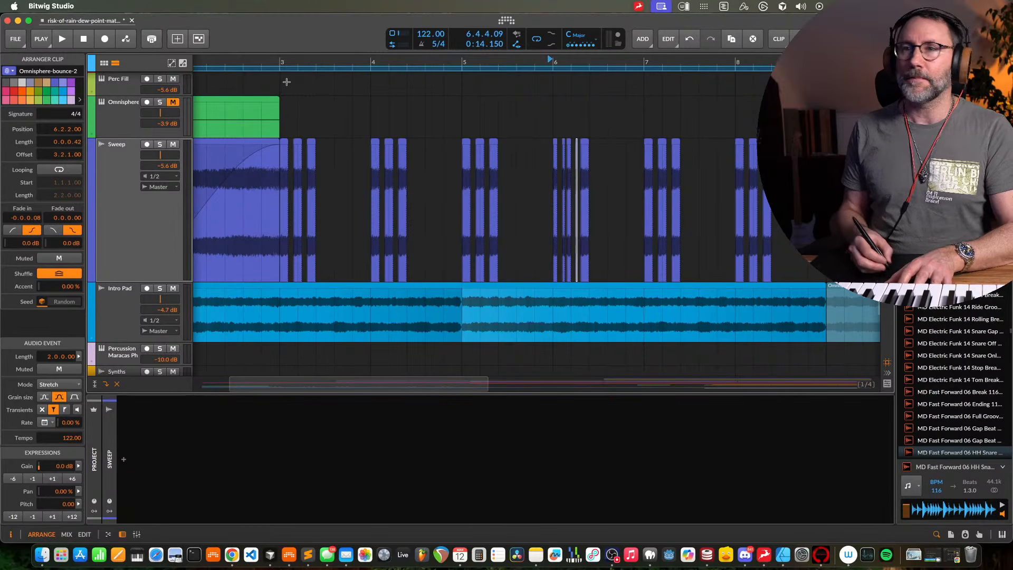
pyautogui.moveTo(601, 141); pyautogui.dragTo(553, 174)
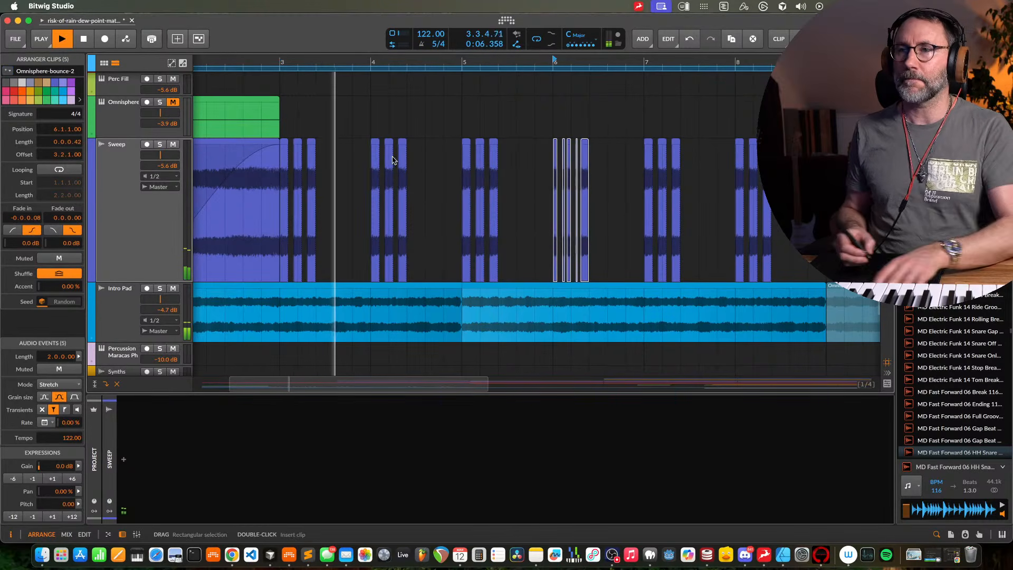
pyautogui.moveTo(427, 144); pyautogui.dragTo(367, 182)
pyautogui.press('Delete')
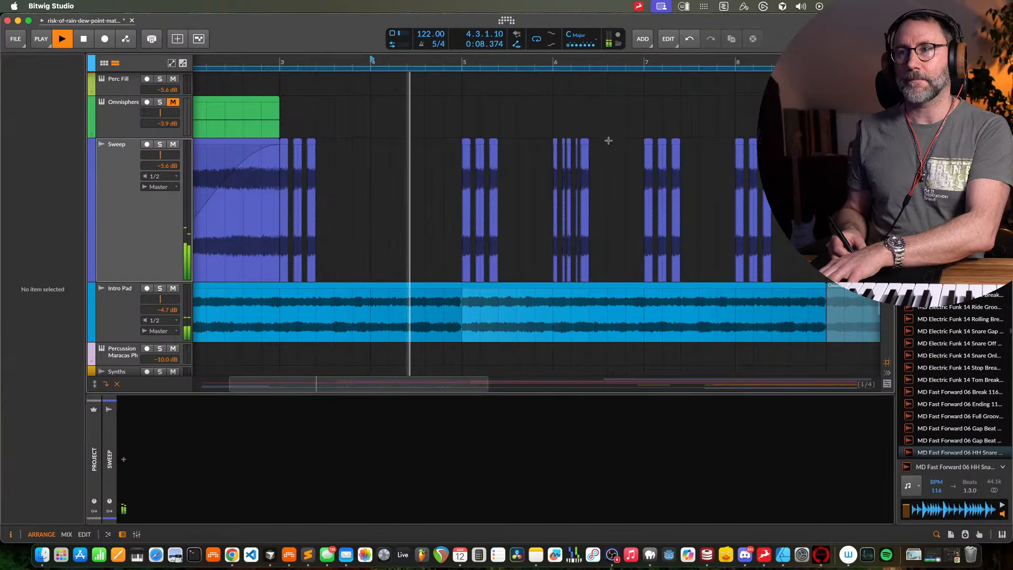
pyautogui.moveTo(609, 141); pyautogui.dragTo(503, 210)
pyautogui.moveTo(555, 153); pyautogui.dragTo(375, 160)
pyautogui.press('space')
pyautogui.keyDown('shift'); pyautogui.click(281, 65); pyautogui.keyUp('shift')
pyautogui.press('space')
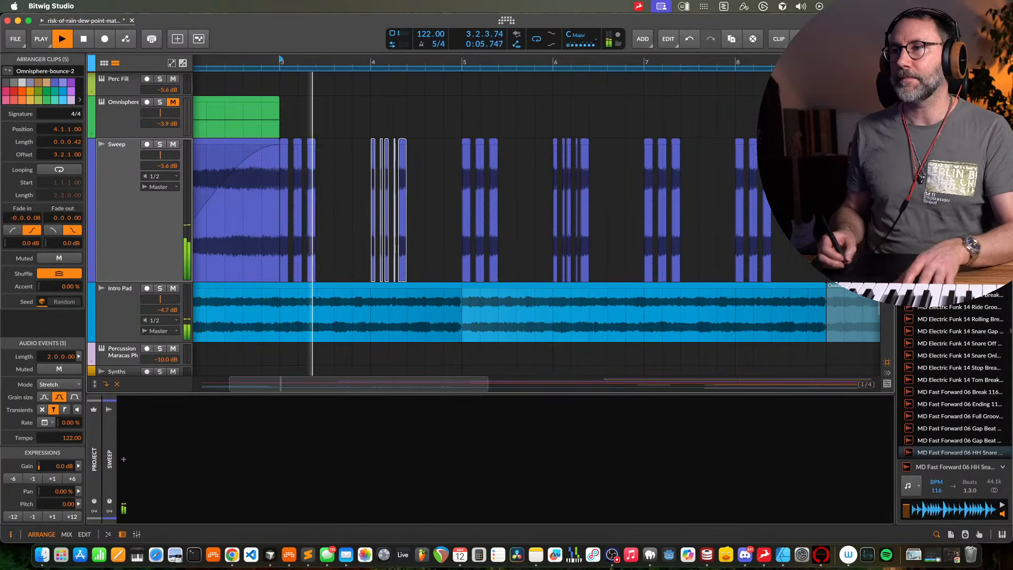
# Replace the stutter group at bar 8 with a copy of the five-slice pattern from bar 4
pyautogui.moveTo(787, 126); pyautogui.dragTo(709, 211)
pyautogui.press('Delete')
pyautogui.moveTo(416, 128); pyautogui.dragTo(739, 174)
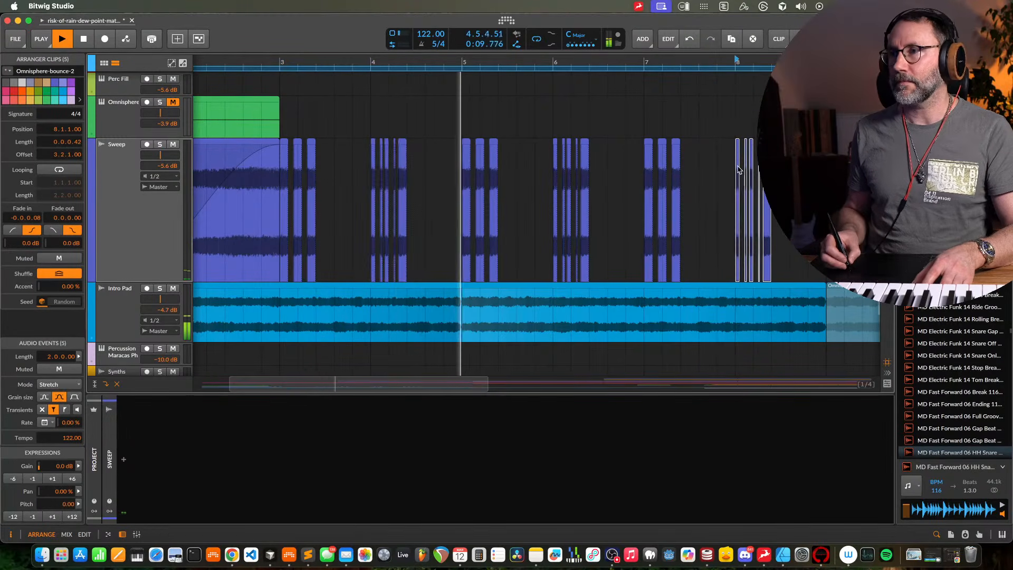
pyautogui.press('-')
pyautogui.press('-')
pyautogui.press('-')
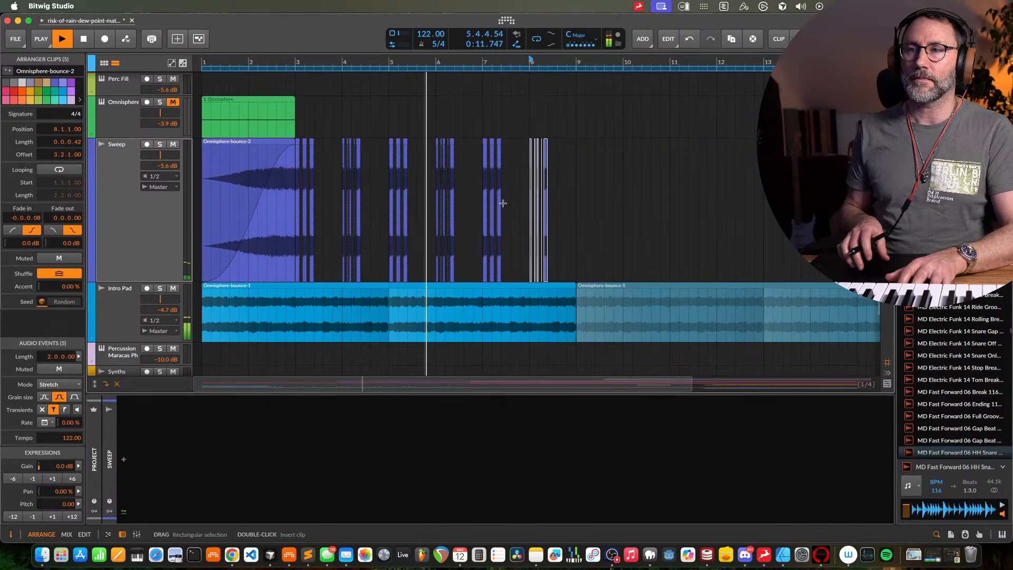
# Search the devices for FILTER and add Filter+ to the Sweep track
pyautogui.click(140, 218)
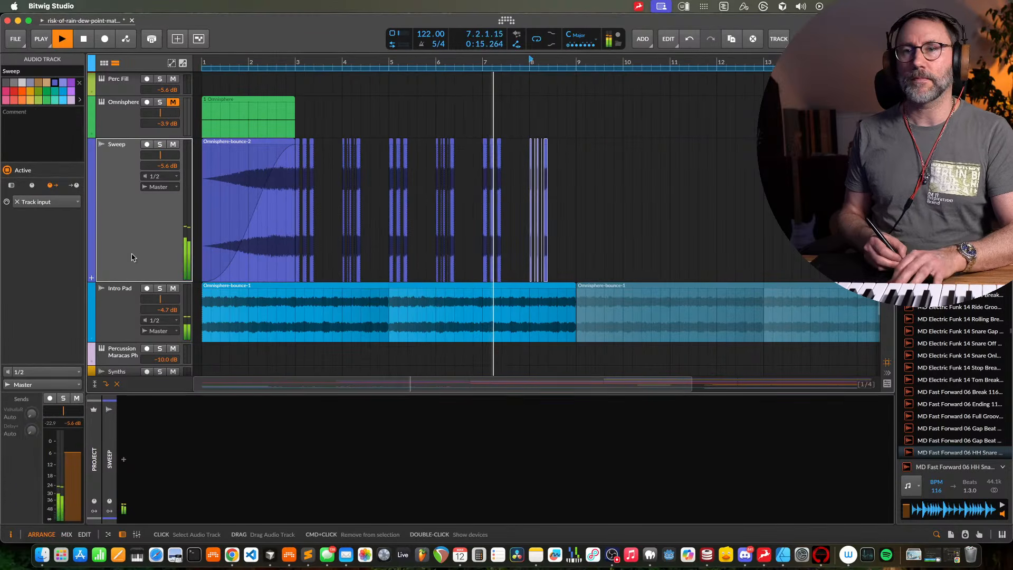
pyautogui.click(123, 459)
pyautogui.write('FILTER')
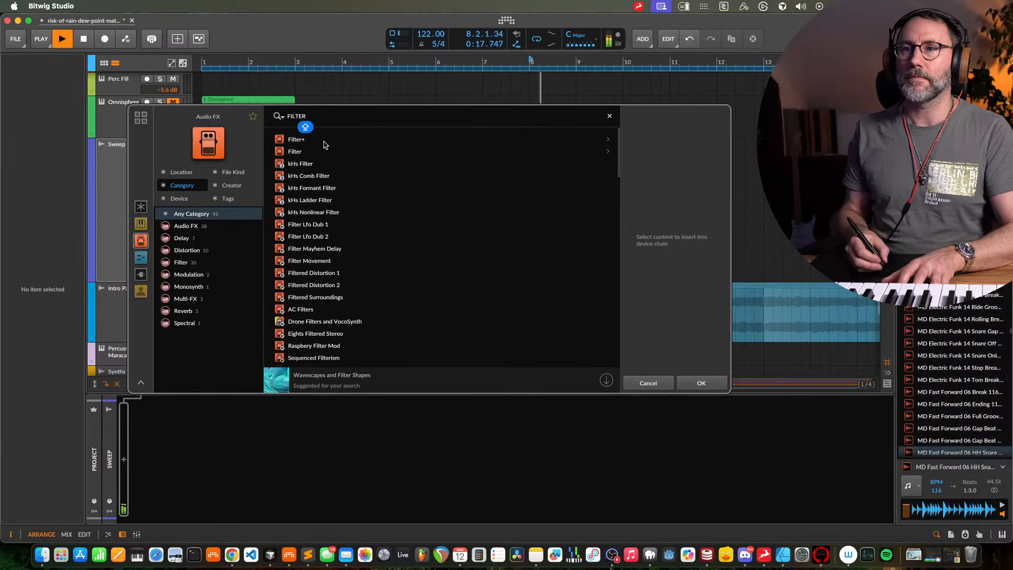
pyautogui.doubleClick(323, 142)
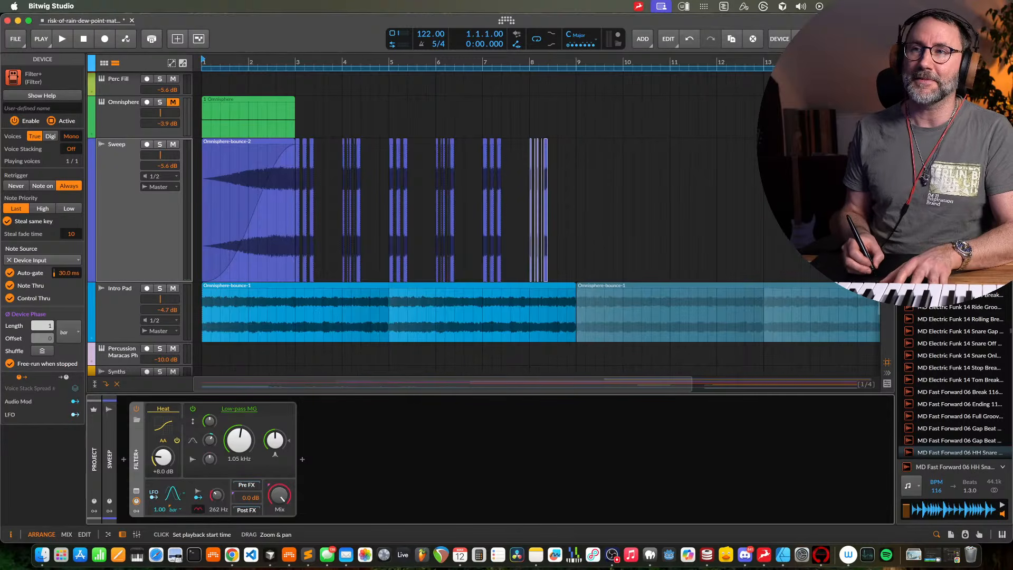
# During playback, set the Filter+ cutoff to about 2.49 kHz and the Heat drive to +17.4 dB
pyautogui.moveTo(448, 62); pyautogui.dragTo(449, 46)
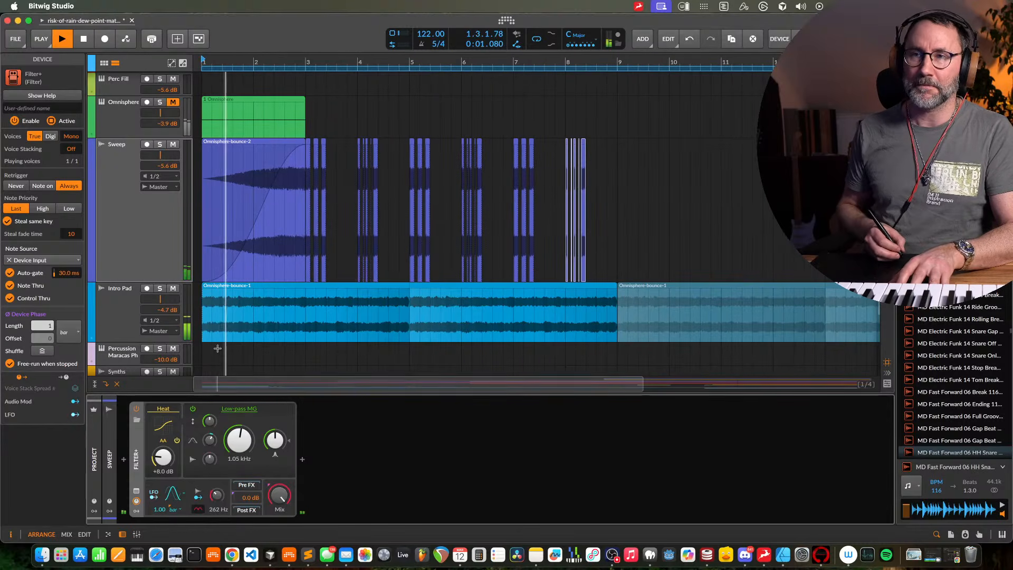
pyautogui.moveTo(267, 442); pyautogui.dragTo(239, 422)
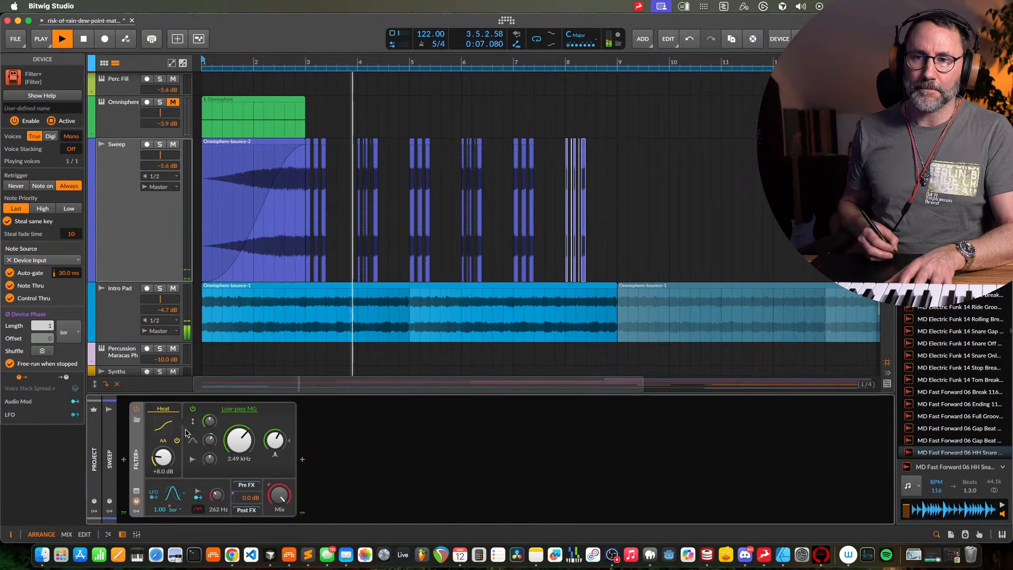
pyautogui.moveTo(163, 457); pyautogui.dragTo(163, 454)
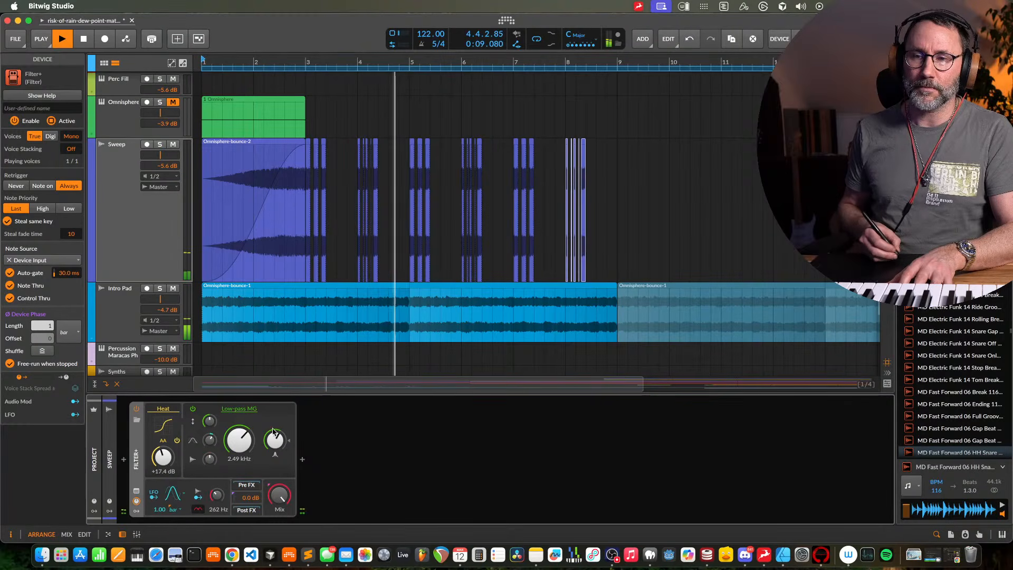
# Fine-tune the Filter+ low-pass cutoff by ear to about 2.22 kHz
pyautogui.doubleClick(238, 440)
pyautogui.moveTo(239, 440); pyautogui.dragTo(239, 431)
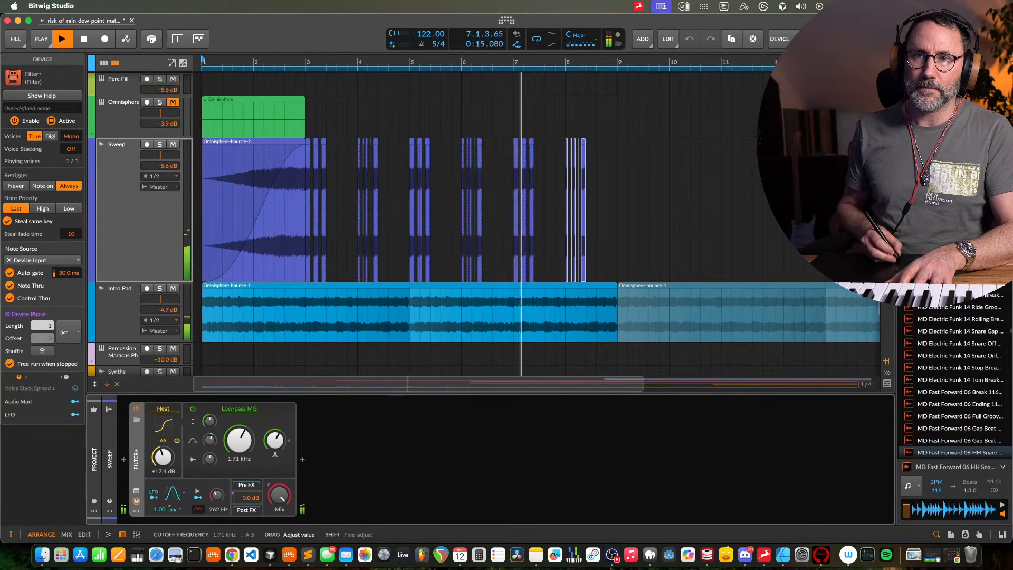
pyautogui.moveTo(238, 440); pyautogui.dragTo(238, 444)
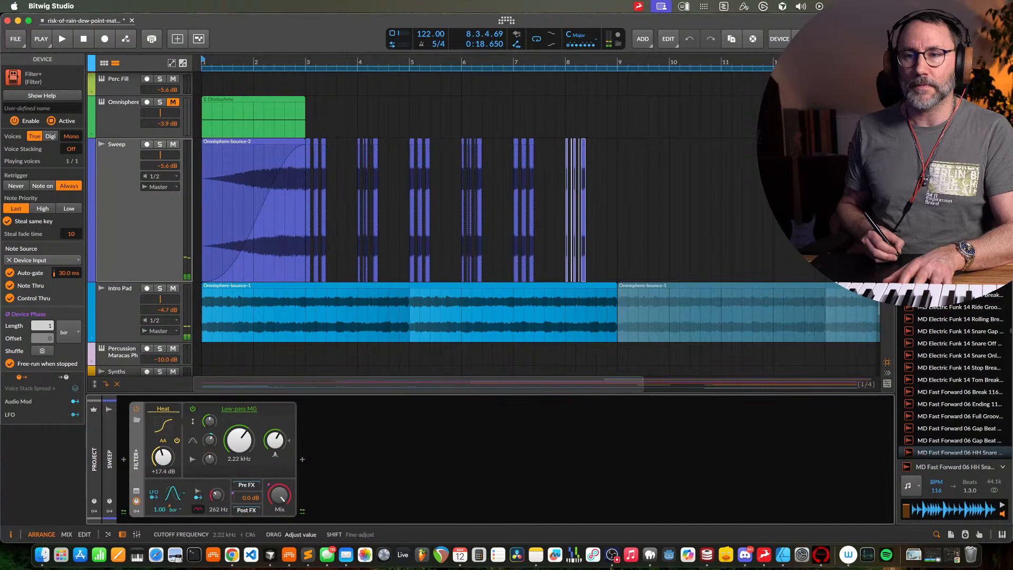
# Search the devices for DEL and add Delay+ after Filter+ on the Sweep track
pyautogui.click(301, 459)
pyautogui.write('DEL')
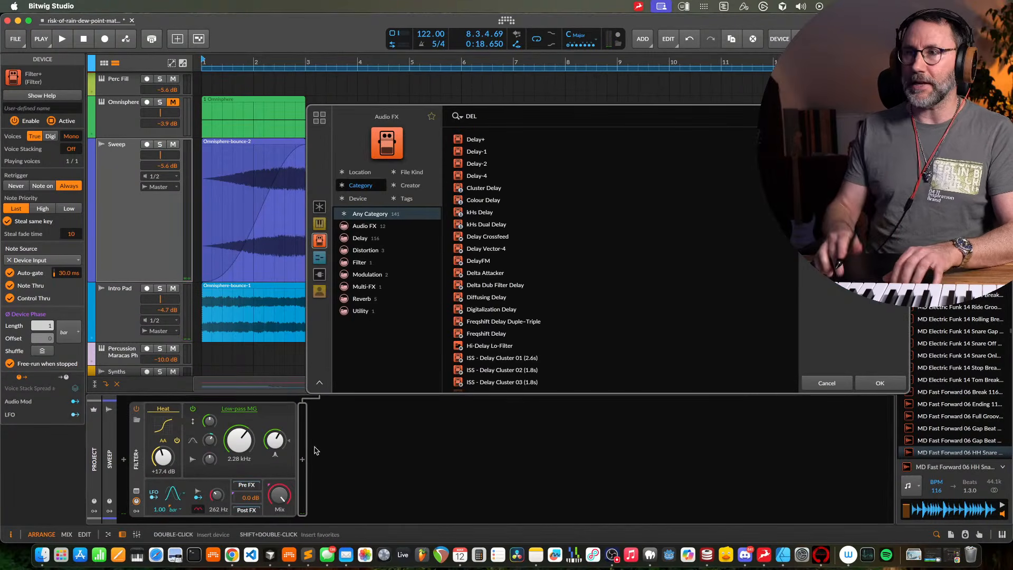
pyautogui.press('Return')
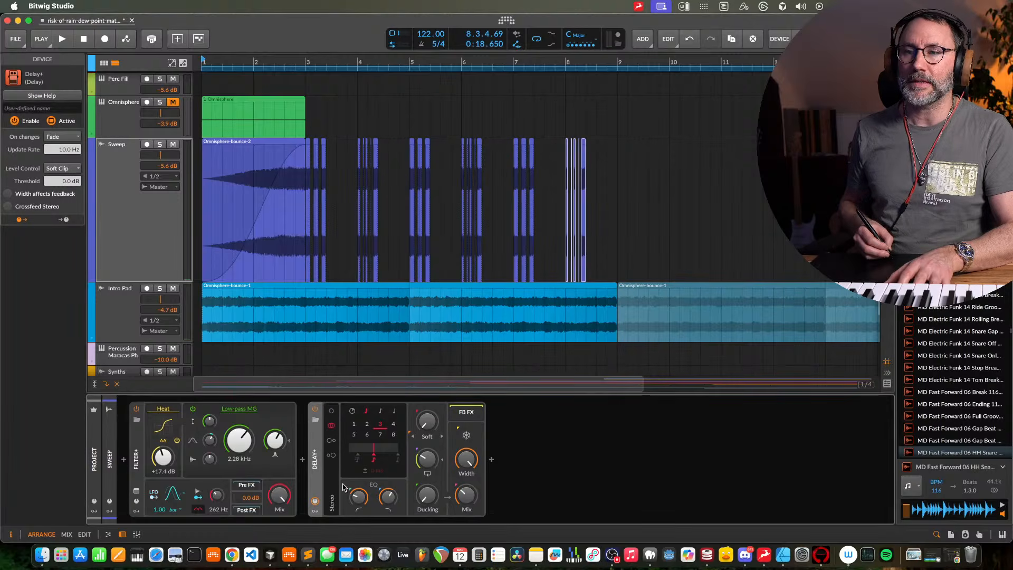
# During playback, set the Filter+ Heat drive to +20.6 dB and the Delay+ low cut to about 244 Hz
pyautogui.press('space')
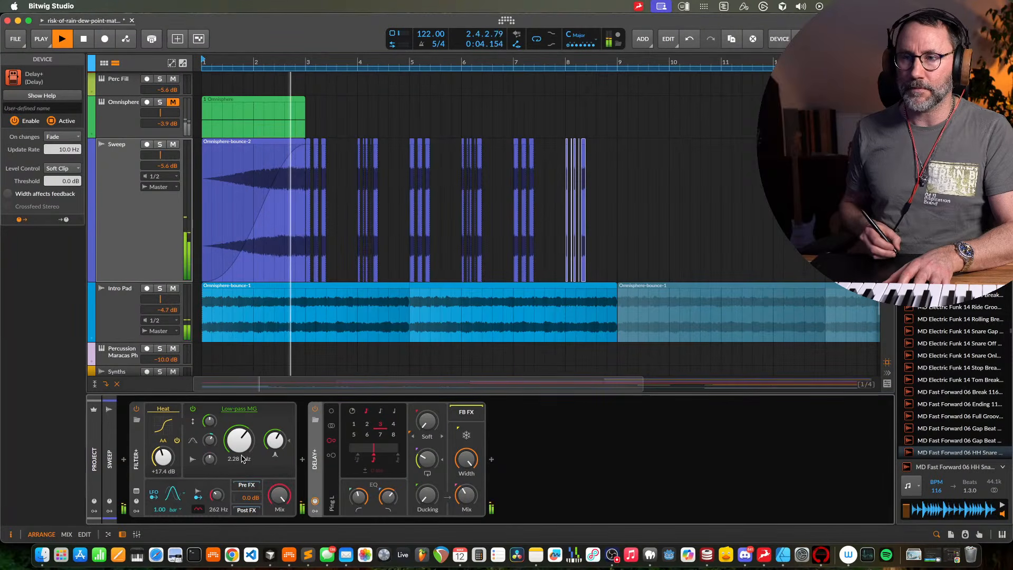
pyautogui.moveTo(166, 460); pyautogui.dragTo(169, 450)
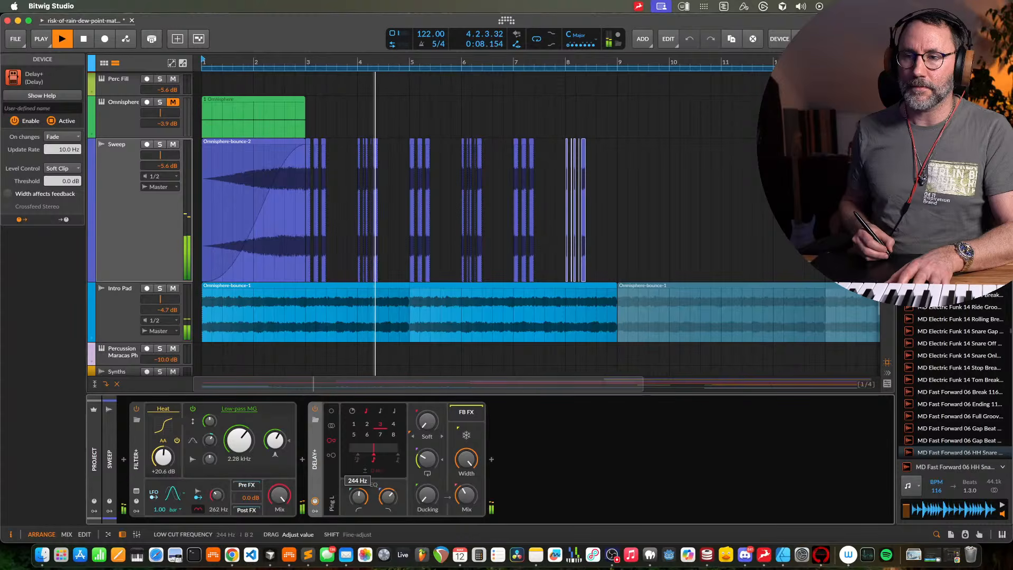
pyautogui.moveTo(436, 496); pyautogui.dragTo(465, 502)
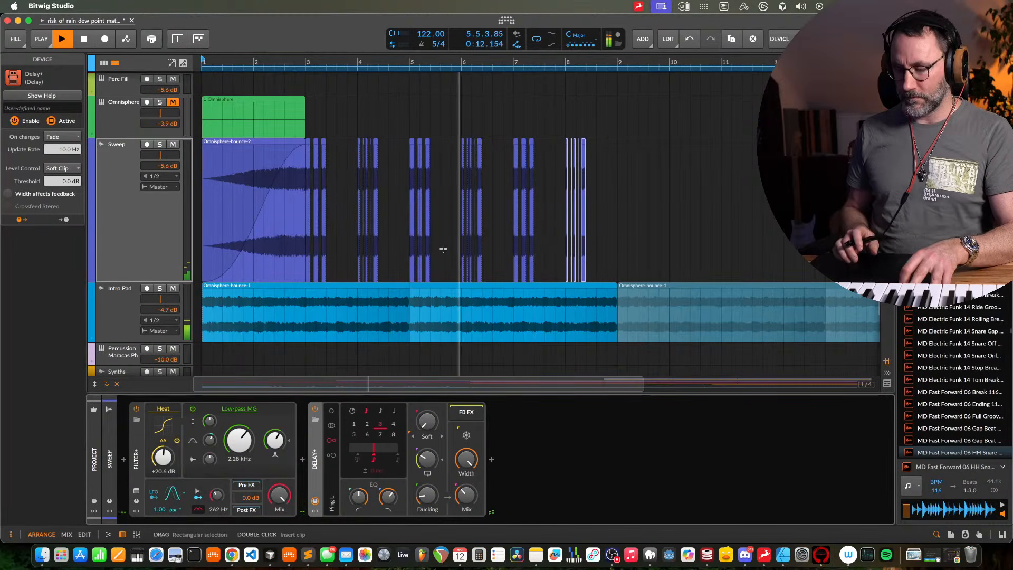
pyautogui.press('-')
pyautogui.press('-')
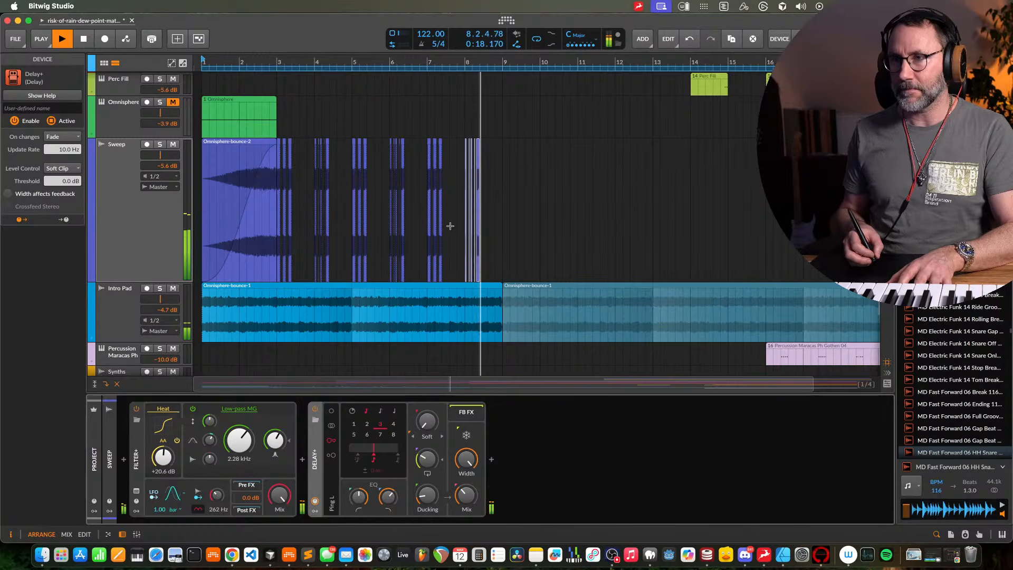
pyautogui.press('space')
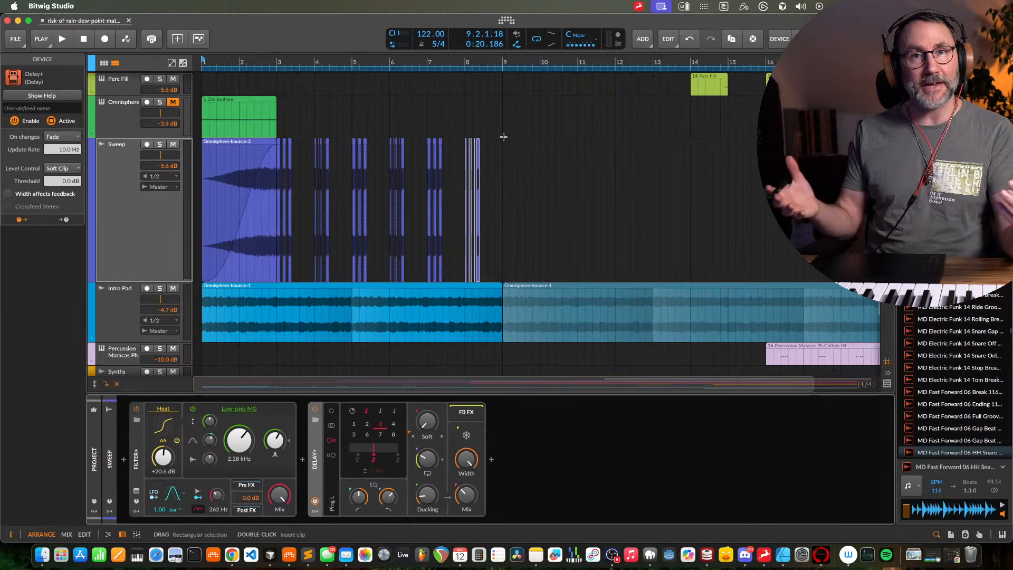
# Play the intro from the start and set the Sweep track's Filter+ cutoff by ear to 1.86 kHz
pyautogui.scroll(10, 503, 137)
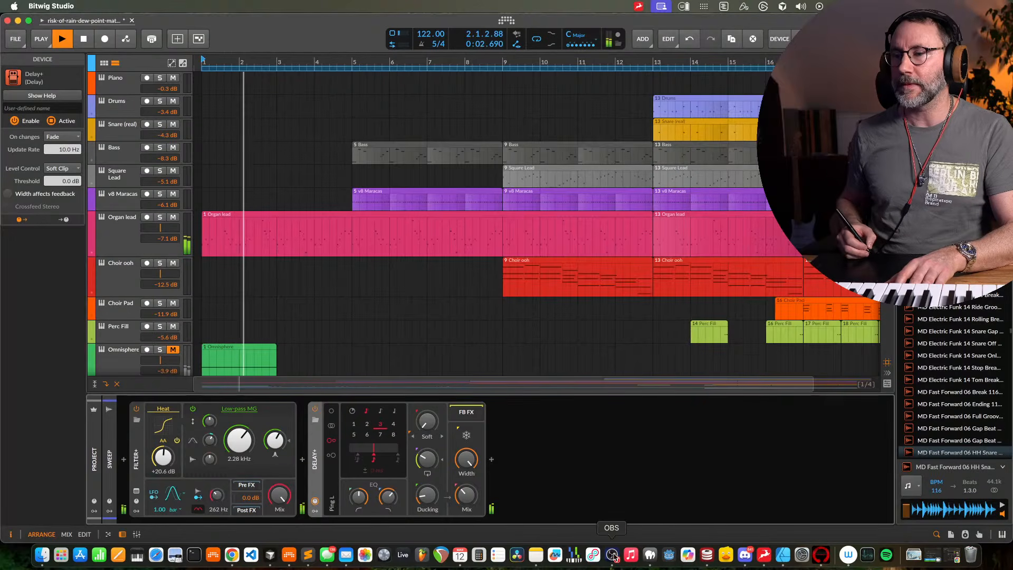
pyautogui.click(613, 555)
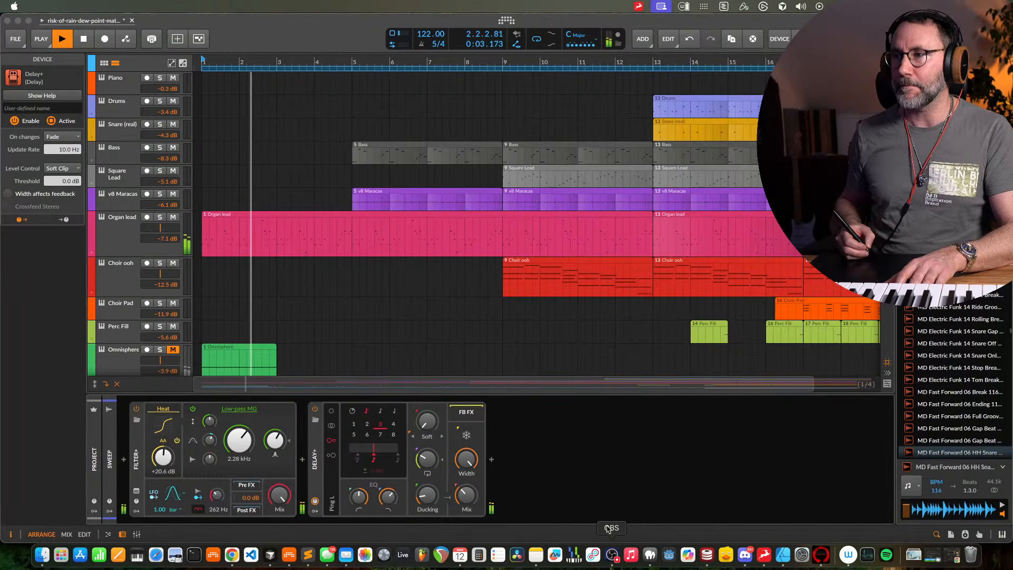
pyautogui.click(314, 34)
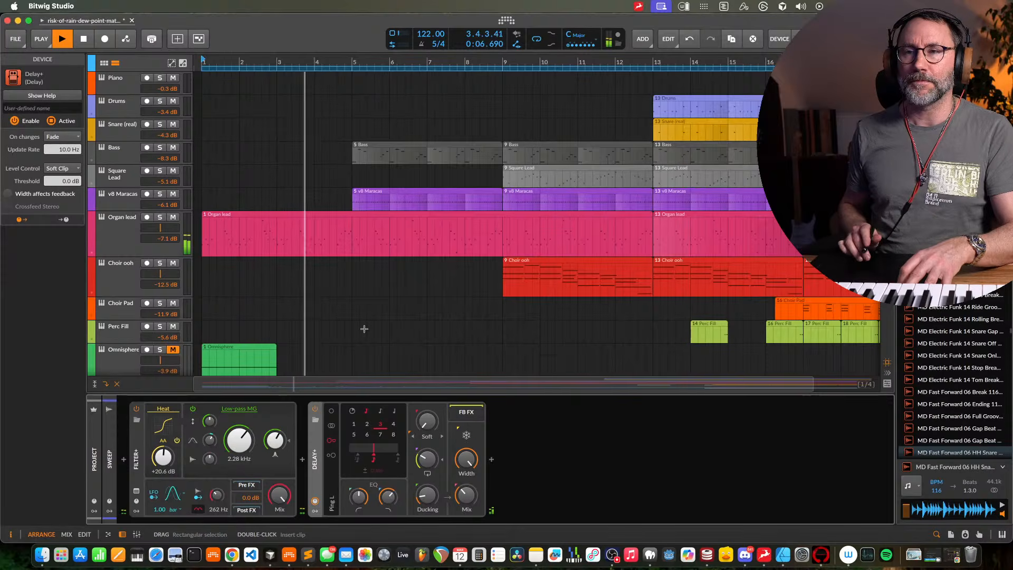
pyautogui.scroll(-5, 363, 328)
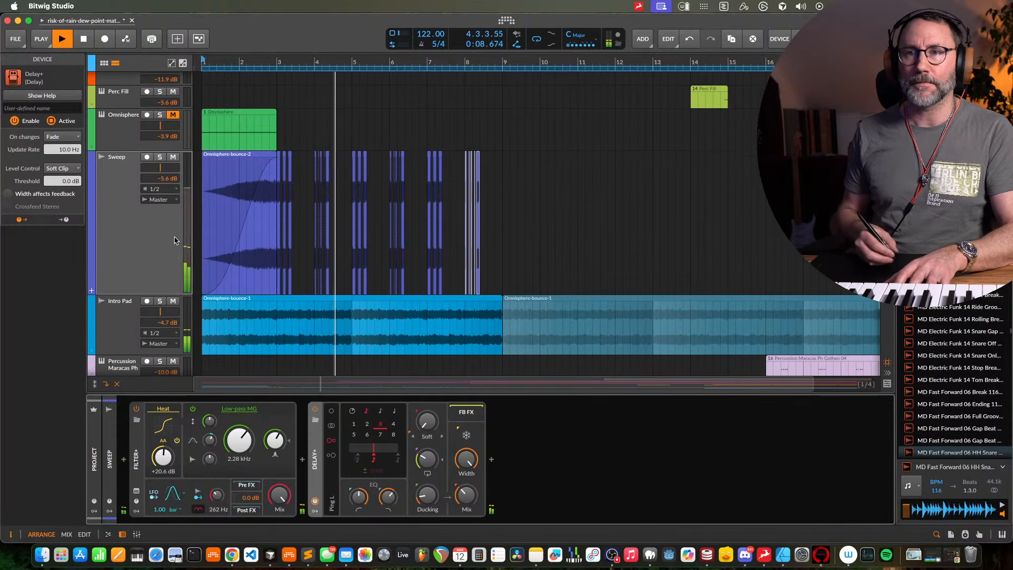
pyautogui.click(147, 238)
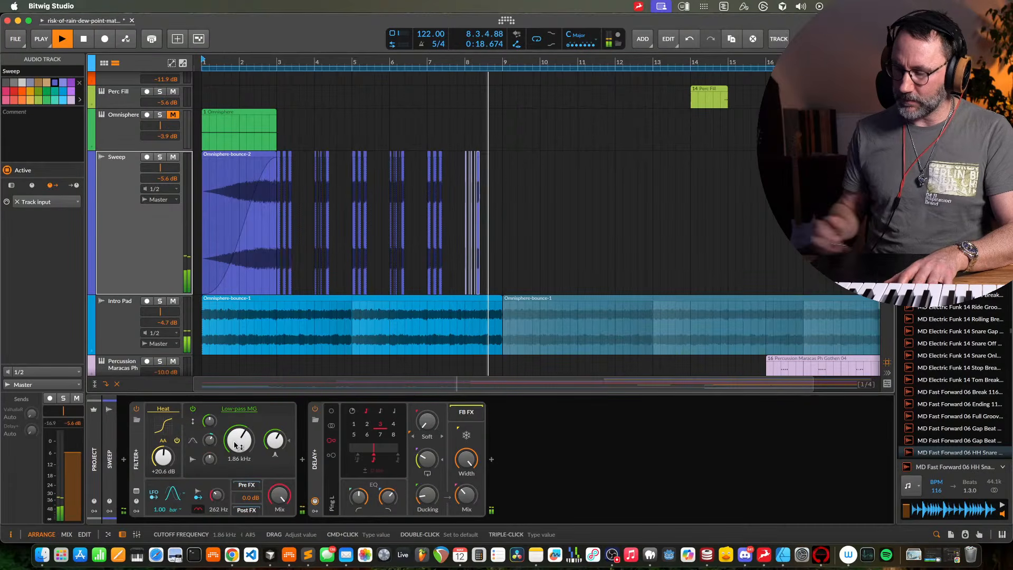
pyautogui.press('space')
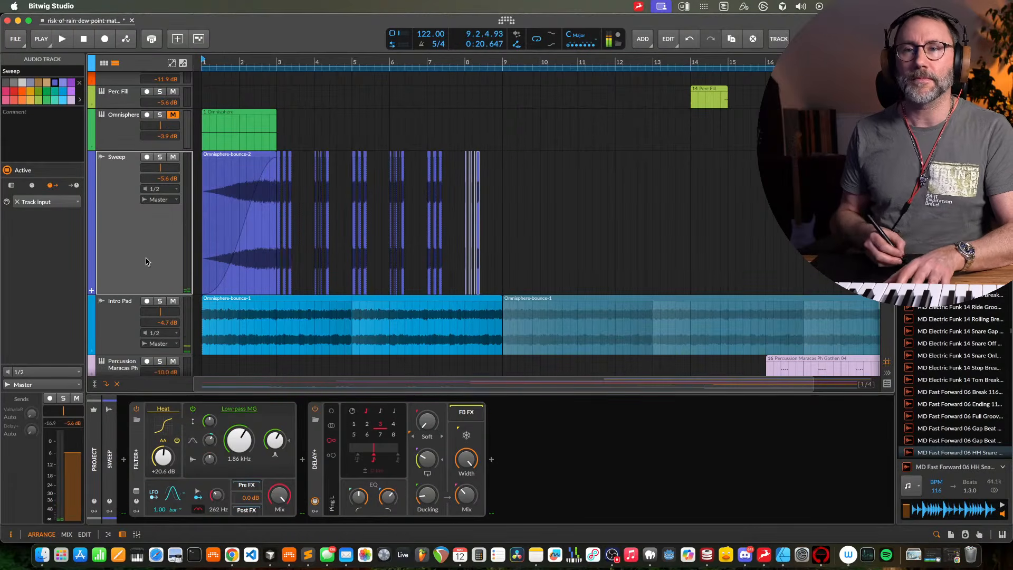
# Delete the leftover clip on the Omnisphere track and unmute the track
pyautogui.click(134, 125)
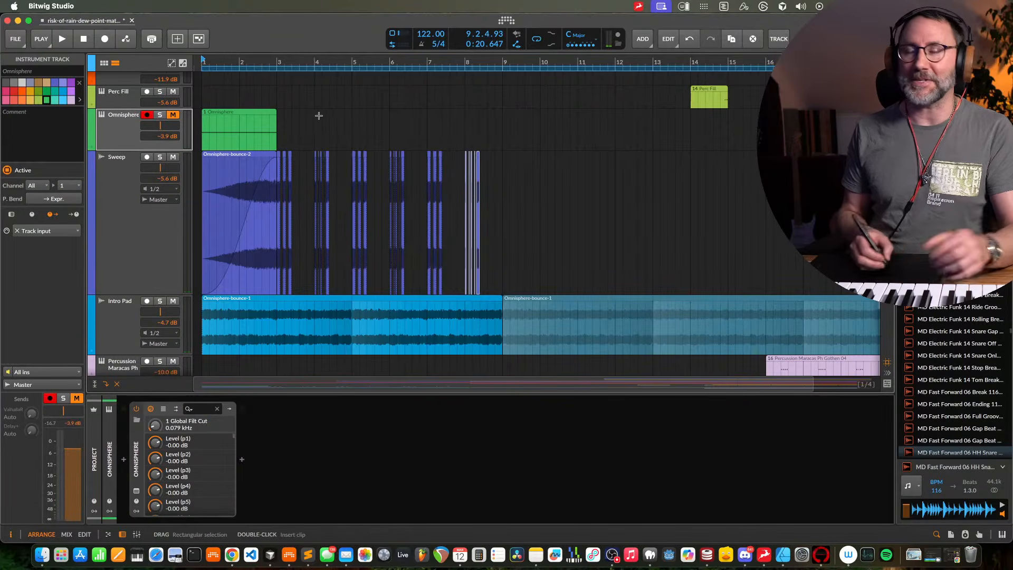
pyautogui.moveTo(306, 113); pyautogui.dragTo(265, 126)
pyautogui.press('Delete')
pyautogui.click(173, 115)
pyautogui.click(125, 139)
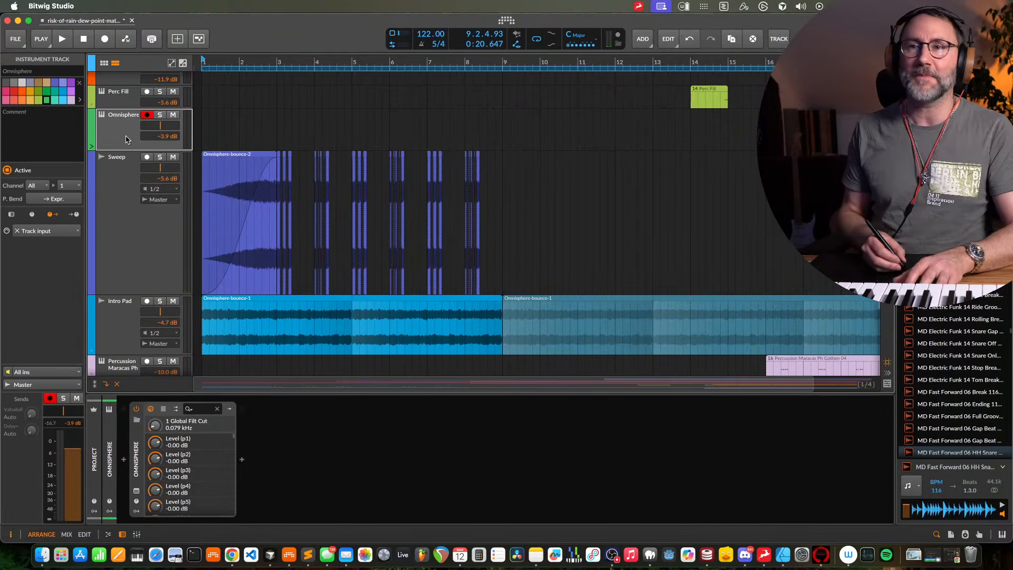
# Open the Omnisphere plug-in window and bring up the soundsource browser for layer A
pyautogui.click(137, 490)
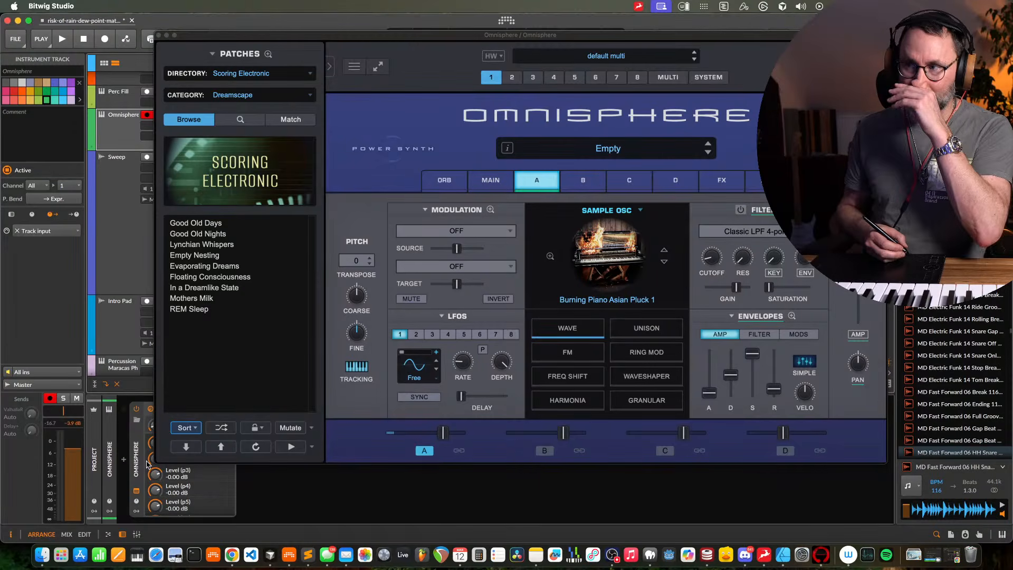
pyautogui.moveTo(602, 40); pyautogui.dragTo(530, 28)
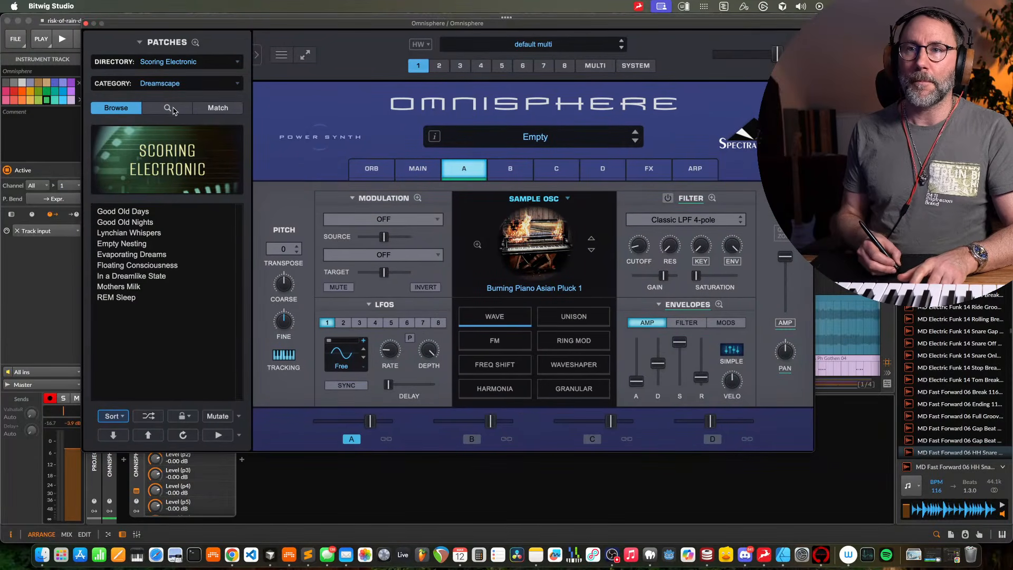
pyautogui.click(173, 109)
pyautogui.click(514, 234)
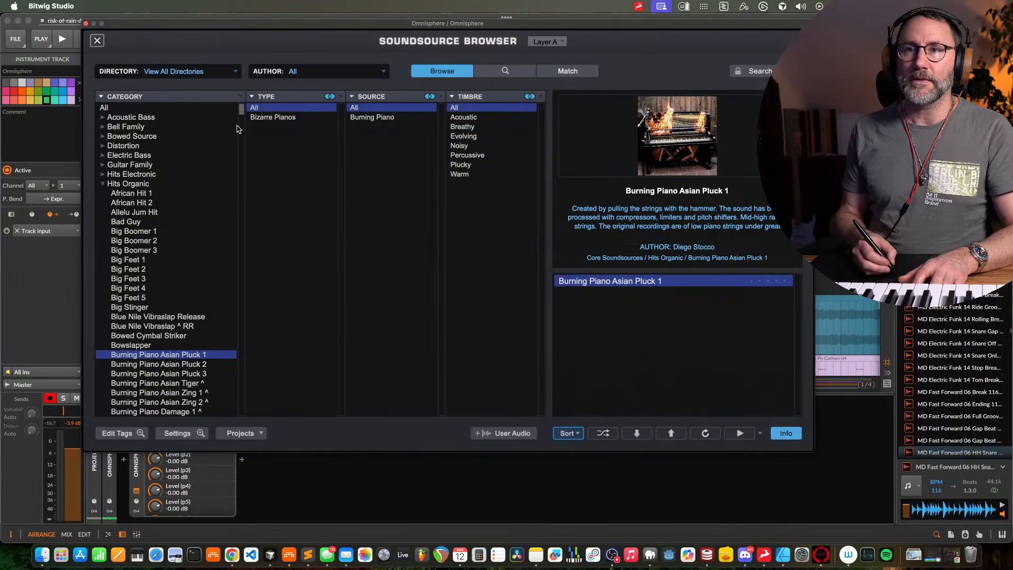
# Try the Burning Piano SFX Hit 1 soundsource, and load Cavern Tube 1 into layer A instead
pyautogui.moveTo(241, 111); pyautogui.dragTo(239, 123)
pyautogui.click(181, 289)
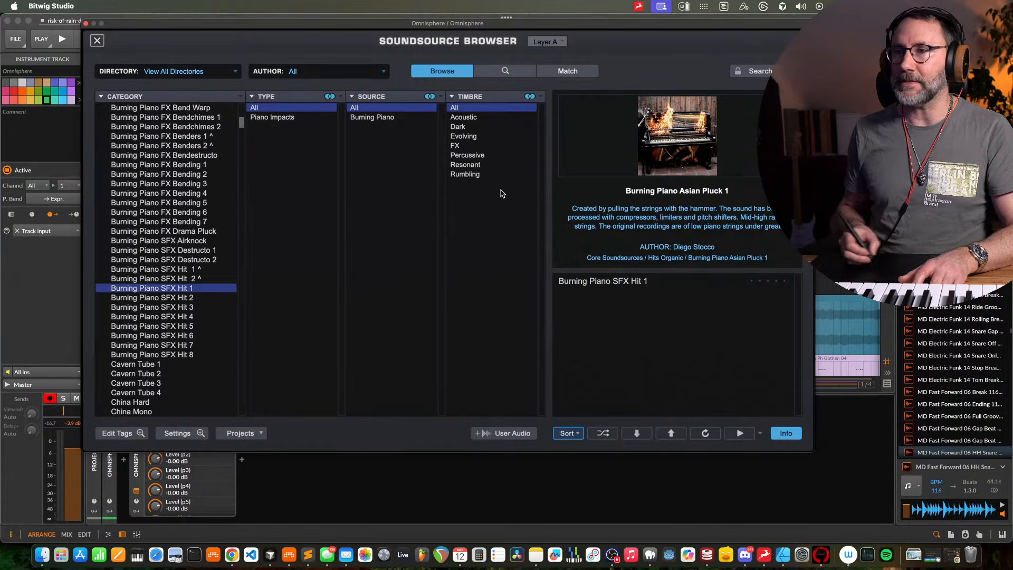
pyautogui.click(599, 284)
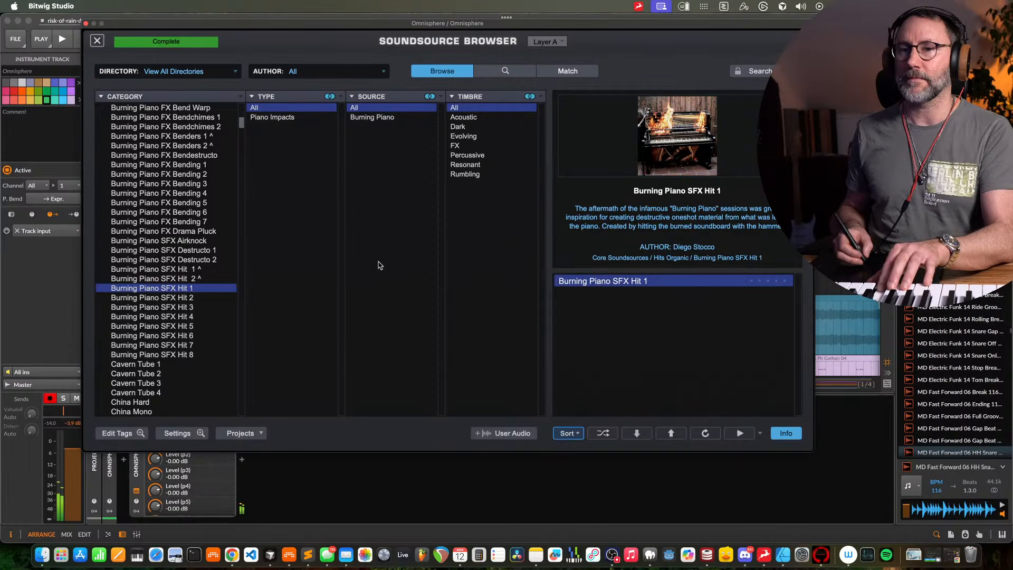
pyautogui.click(181, 365)
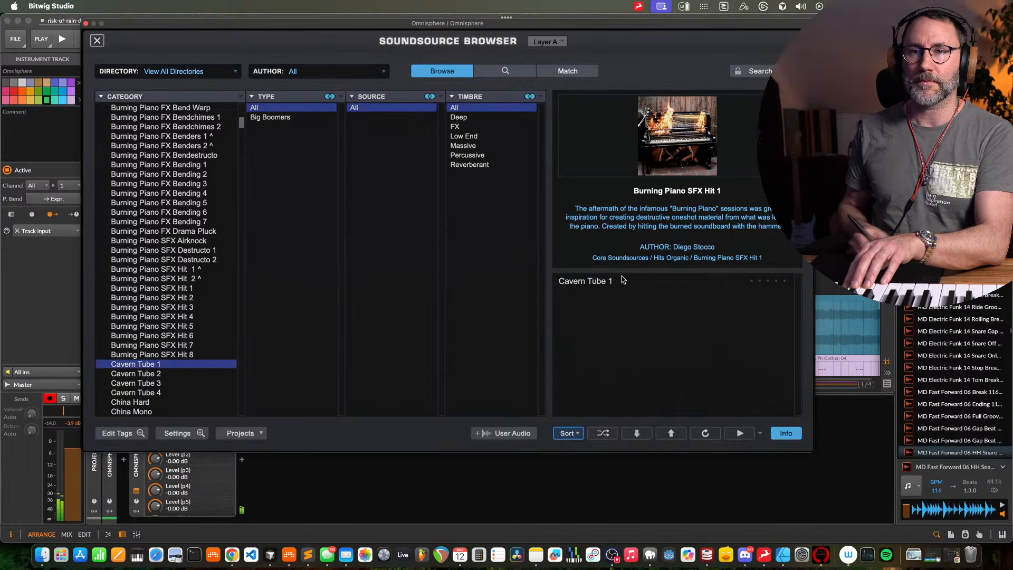
pyautogui.click(630, 283)
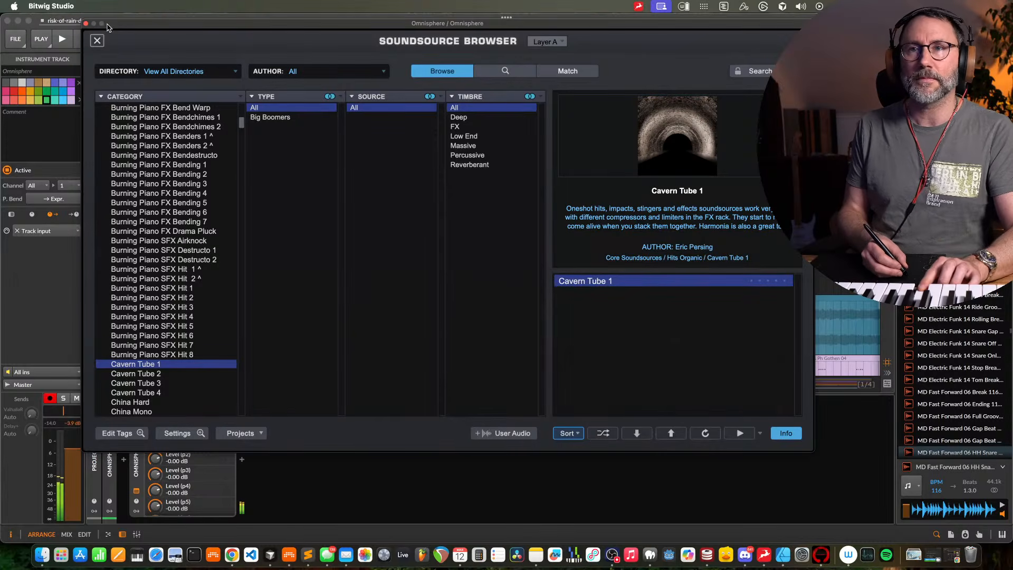
# Raise the Omnisphere track's volume to +1.5 dB and close the soundsource browser
pyautogui.moveTo(108, 26); pyautogui.dragTo(426, 53)
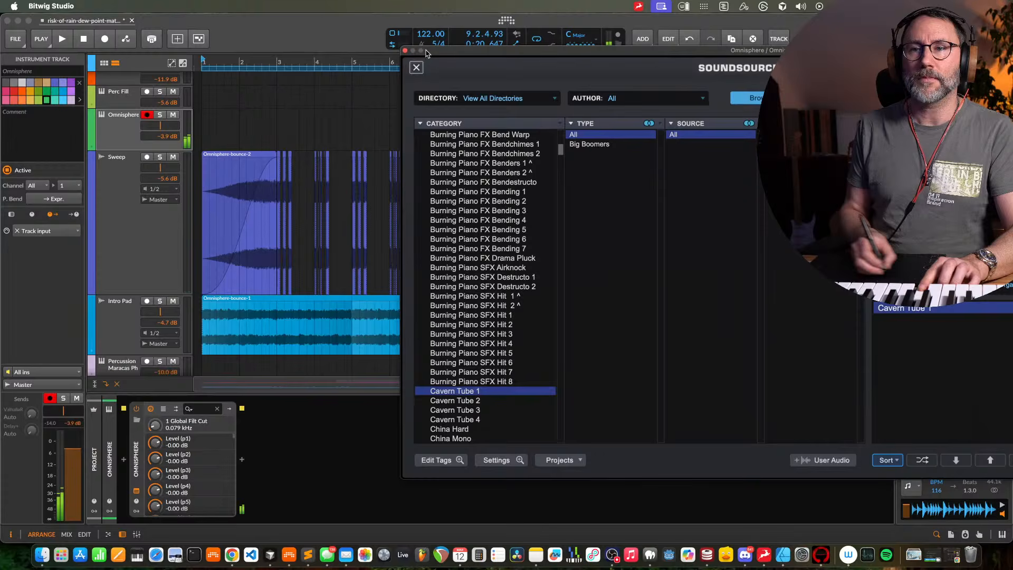
pyautogui.click(189, 132)
pyautogui.moveTo(628, 51); pyautogui.dragTo(345, 38)
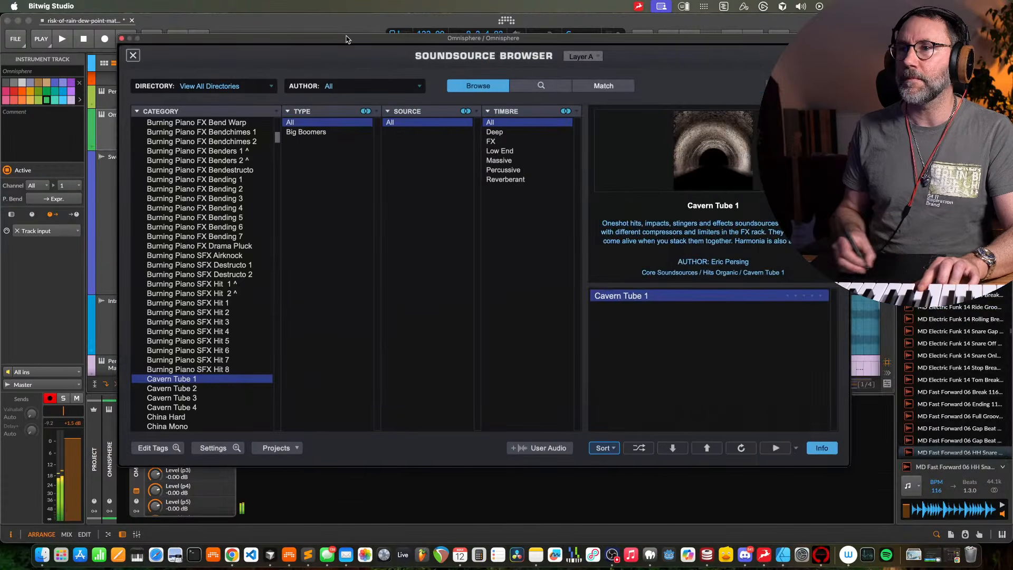
pyautogui.click(134, 54)
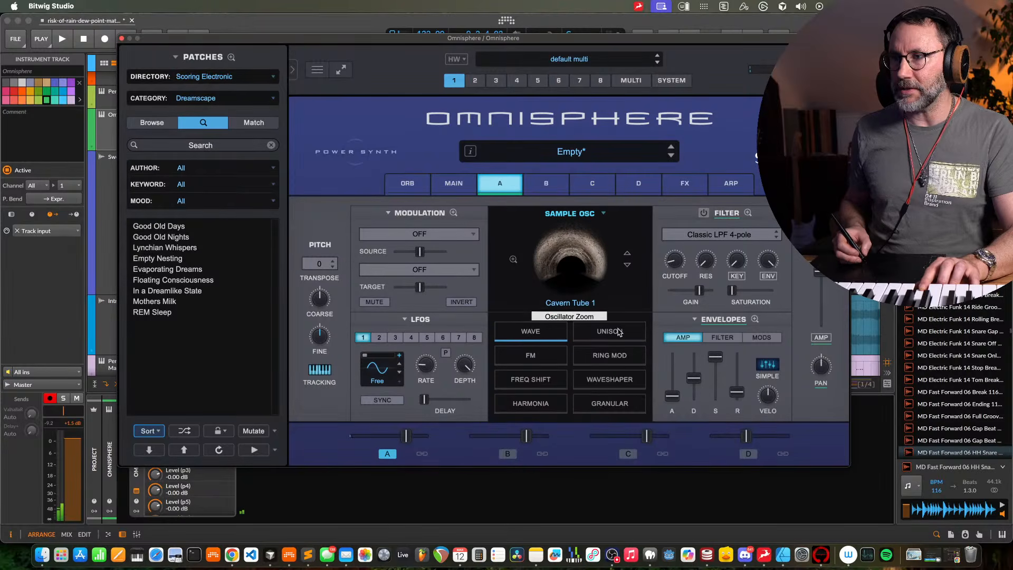
# Add Flame Distortion to the first slot of Omnisphere's common effects rack
pyautogui.click(684, 183)
pyautogui.click(378, 237)
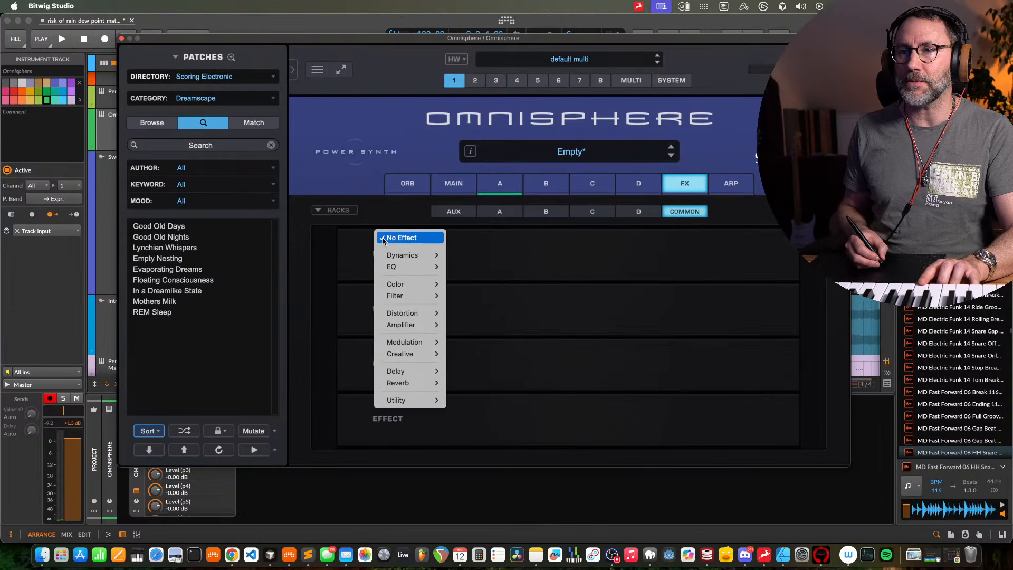
pyautogui.moveTo(420, 313)
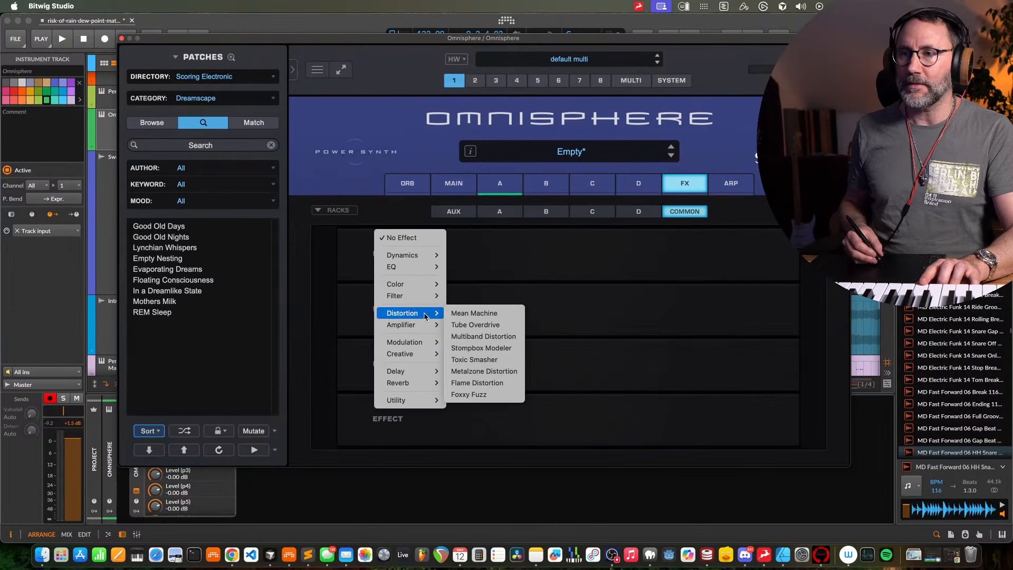
pyautogui.click(498, 384)
# Adjust the Flame distortion's wet mix and pre gain by ear, and set its post gain to about 8.1 dB
pyautogui.moveTo(409, 272); pyautogui.dragTo(382, 273)
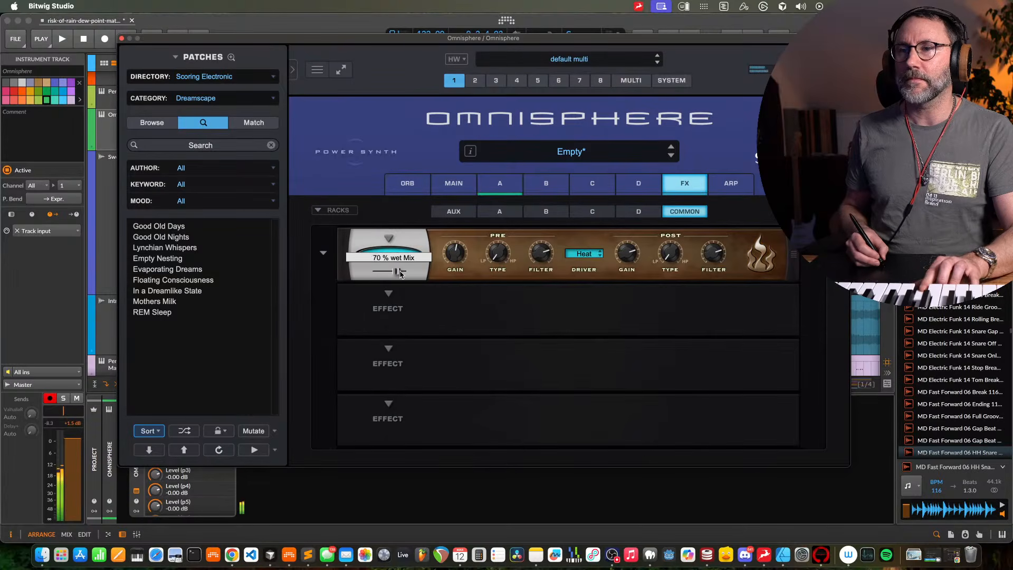
pyautogui.moveTo(453, 256); pyautogui.dragTo(464, 238)
pyautogui.moveTo(634, 257); pyautogui.dragTo(645, 239)
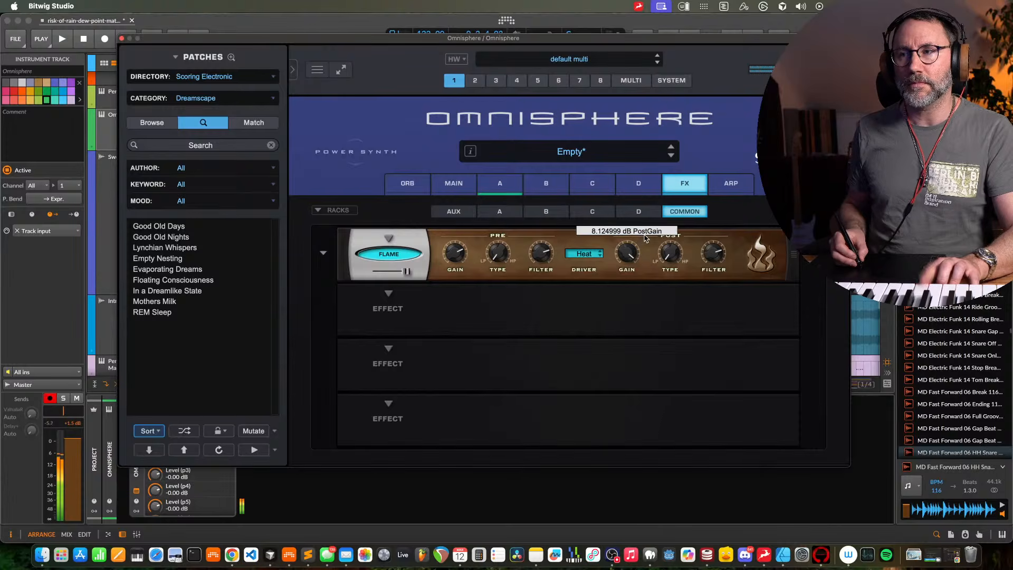
# Try different Flame drivers, settle on 2 Bits, and reduce the effect's wet mix slightly
pyautogui.click(584, 254)
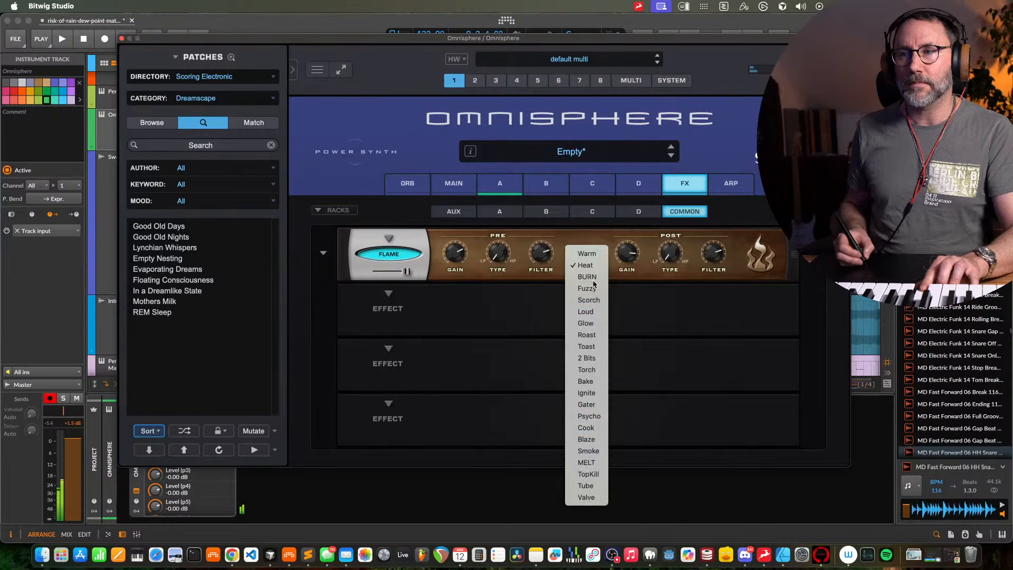
pyautogui.click(590, 277)
pyautogui.click(594, 255)
pyautogui.click(590, 268)
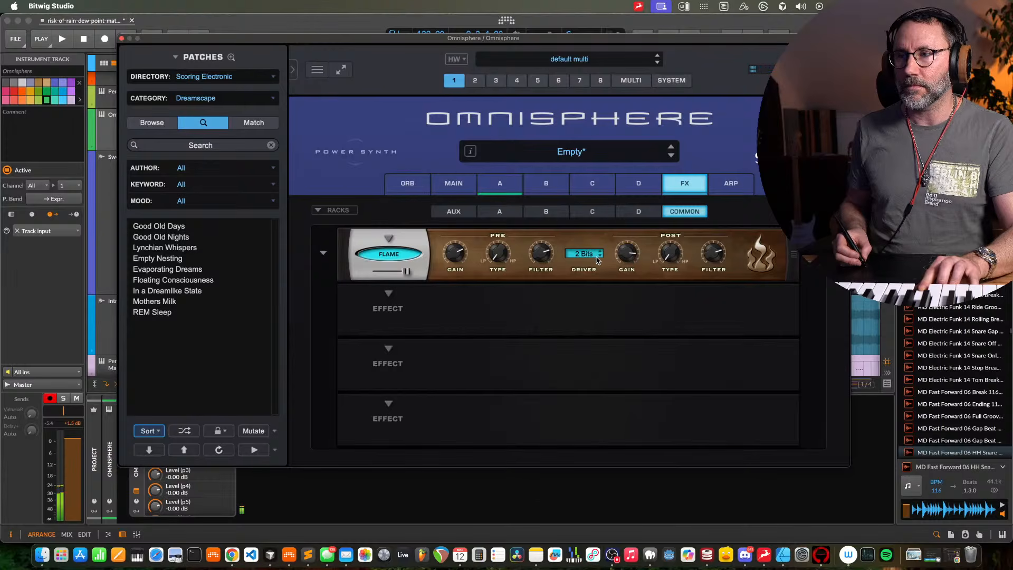
pyautogui.moveTo(406, 275); pyautogui.dragTo(394, 274)
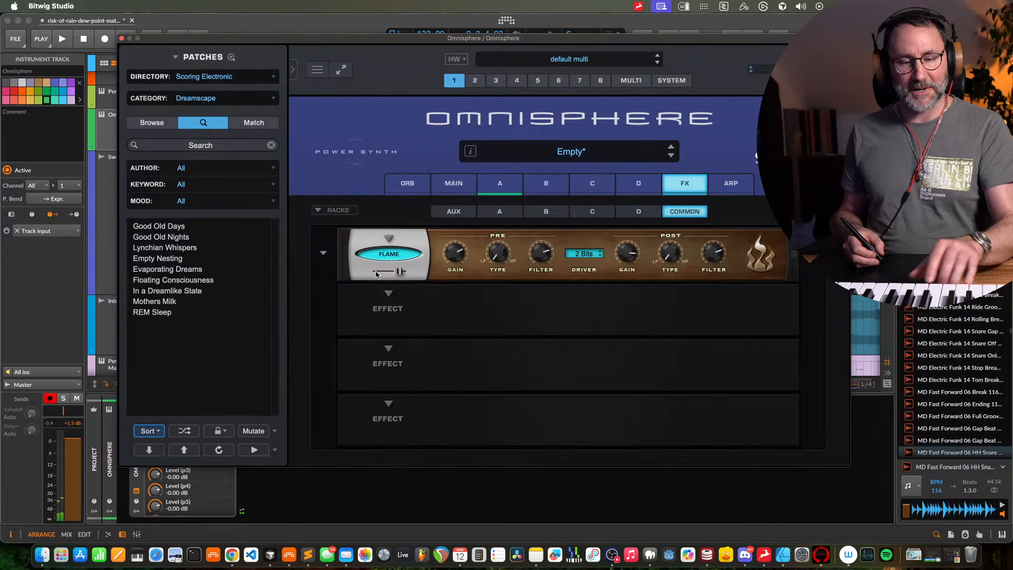
# Add Super Verb to the second common effects slot and rebalance the Flame distortion's wet mix by ear
pyautogui.click(390, 299)
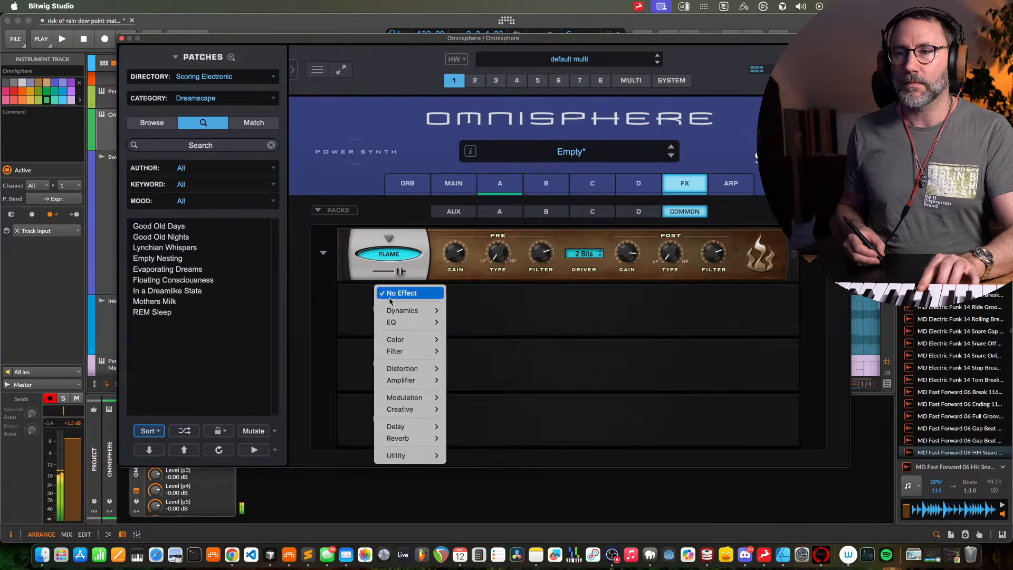
pyautogui.moveTo(422, 438)
pyautogui.click(485, 440)
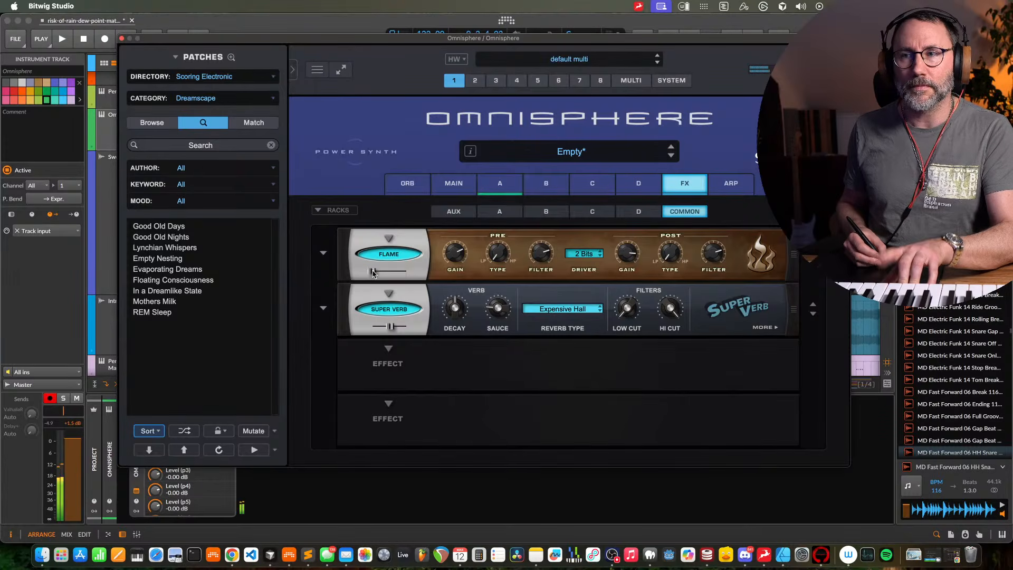
pyautogui.moveTo(372, 271); pyautogui.dragTo(397, 284)
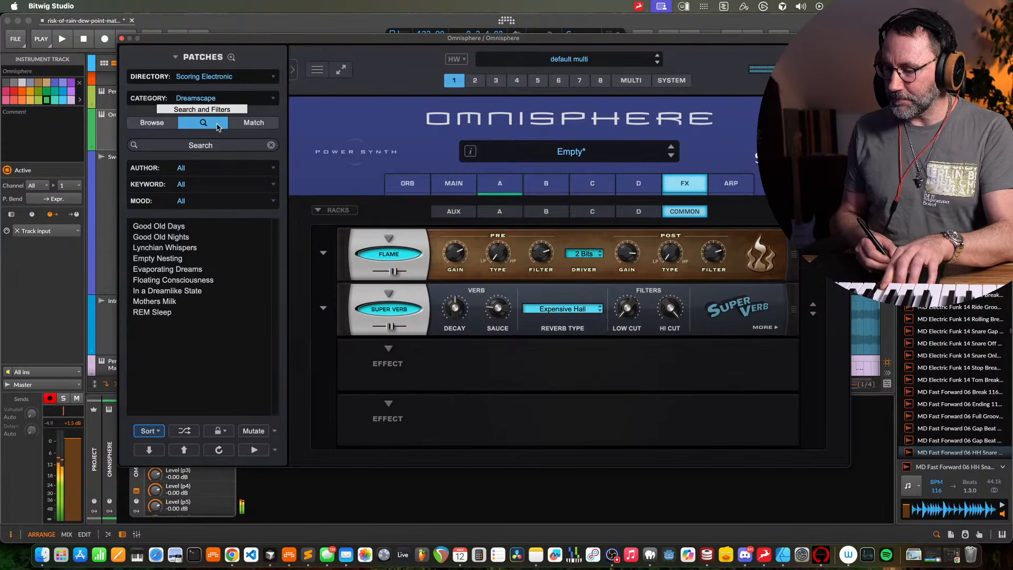
# Close the synth window and play the intro from bar 1 while rehearsing the impact against the sweep
pyautogui.click(121, 38)
pyautogui.press('space')
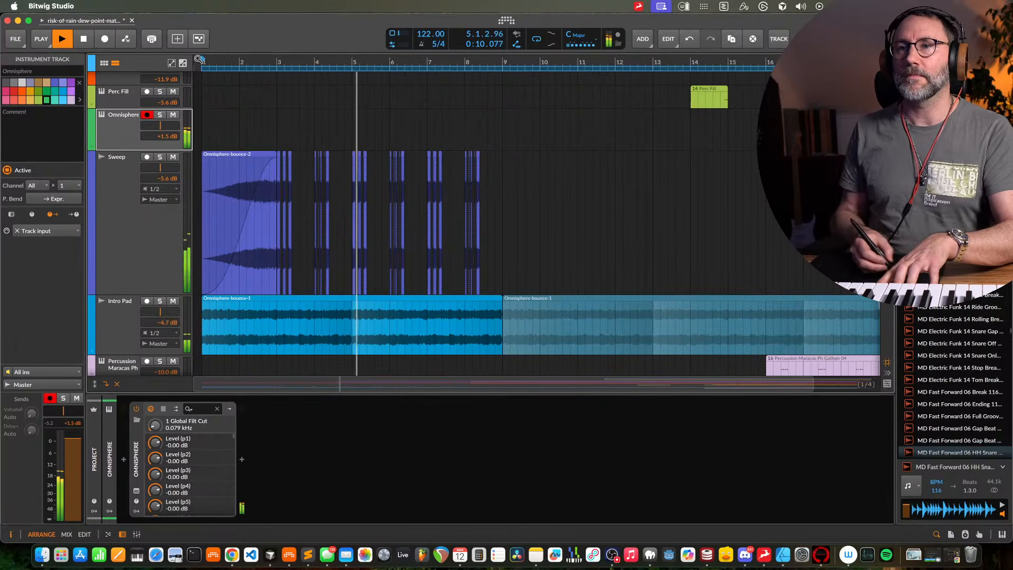
pyautogui.click(220, 71)
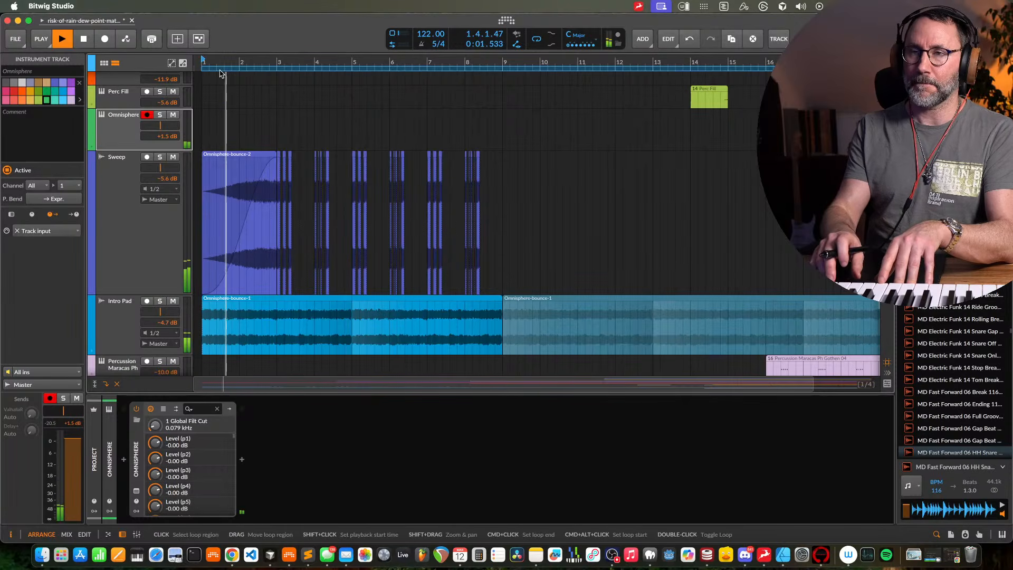
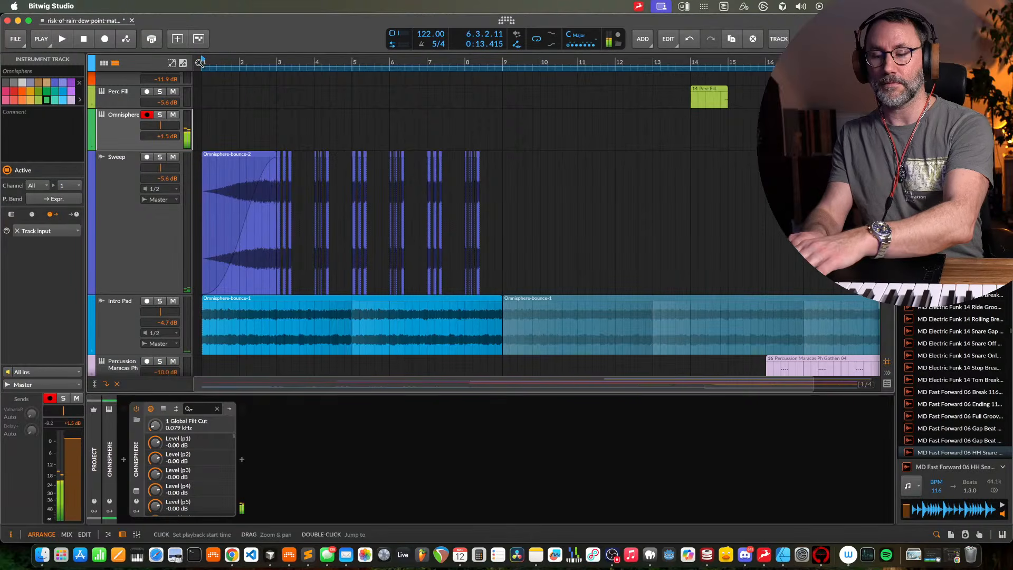
pyautogui.press('space')
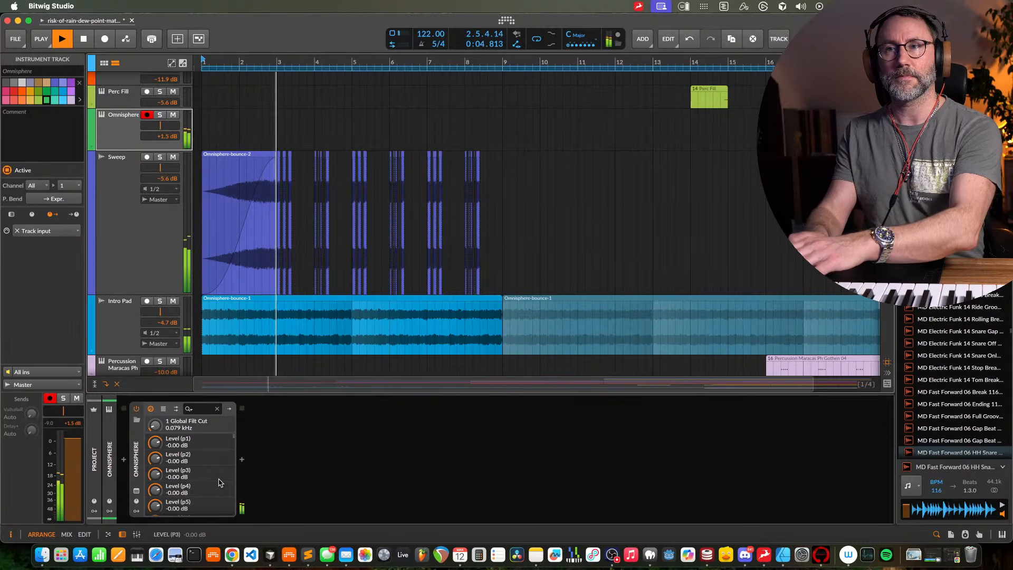
pyautogui.press('space')
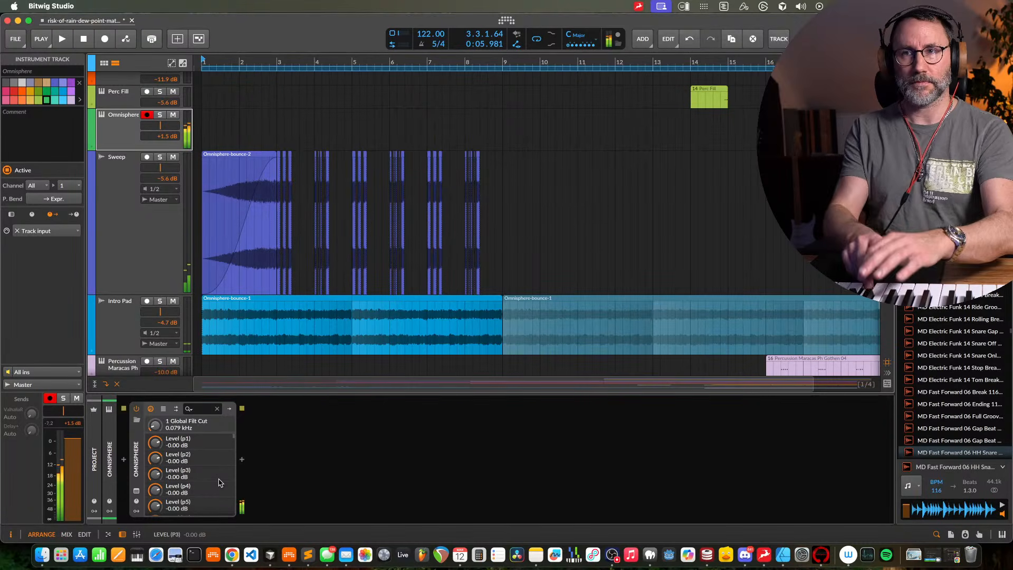
# Record three D4 impact hits on the Omnisphere track leading into bar 3, and play back the take
pyautogui.press('space')
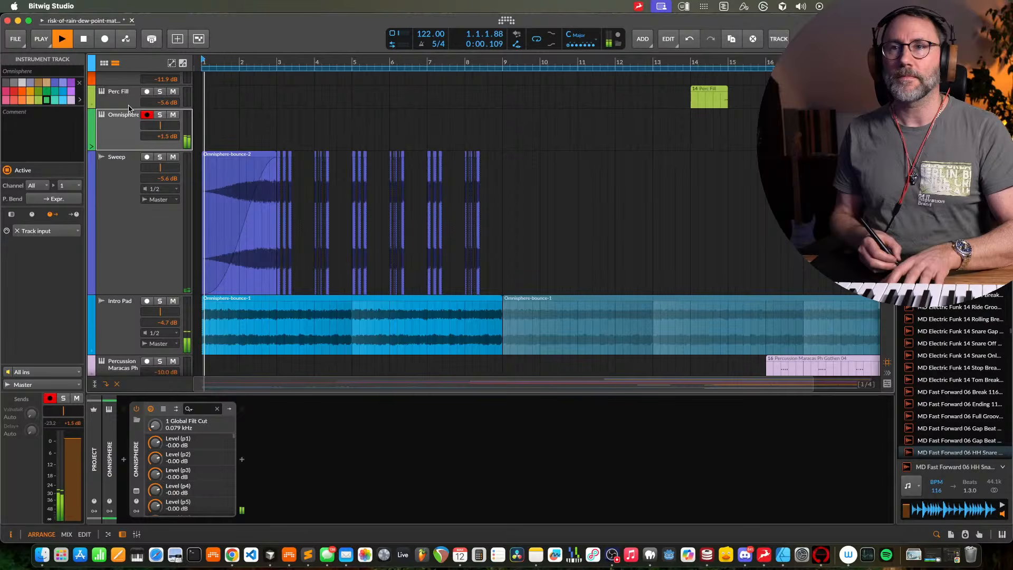
pyautogui.click(105, 39)
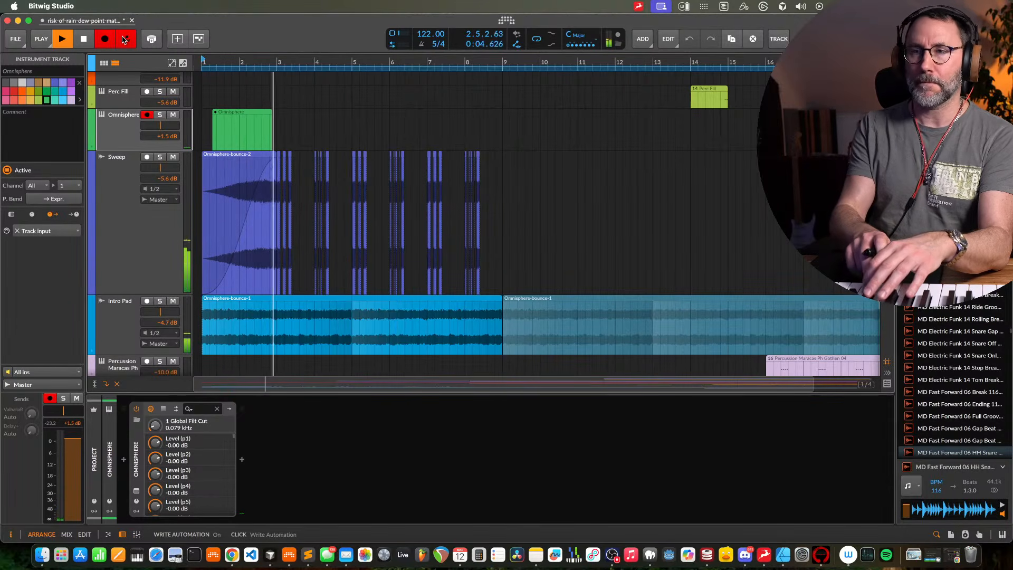
pyautogui.press('space')
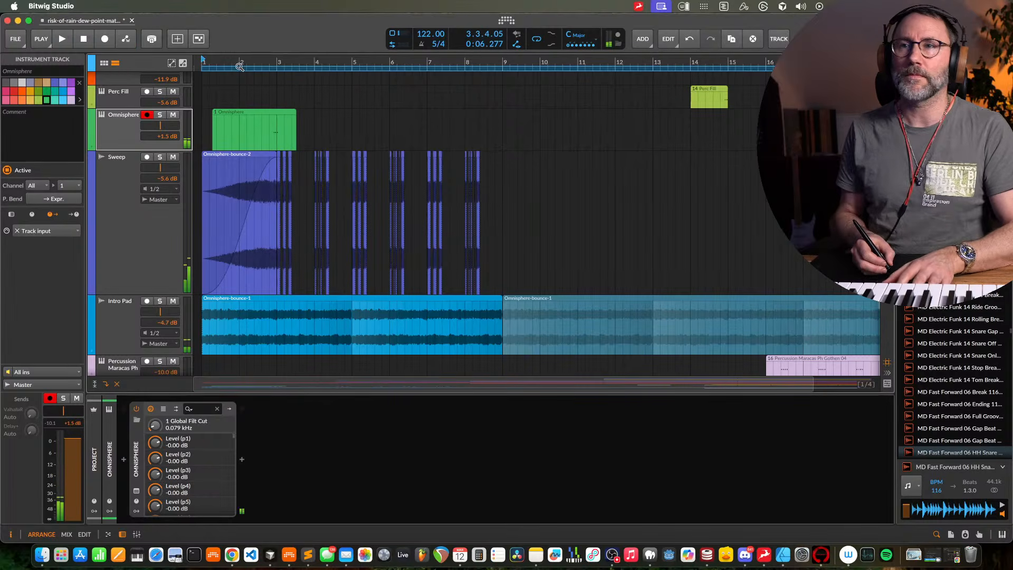
pyautogui.press('space')
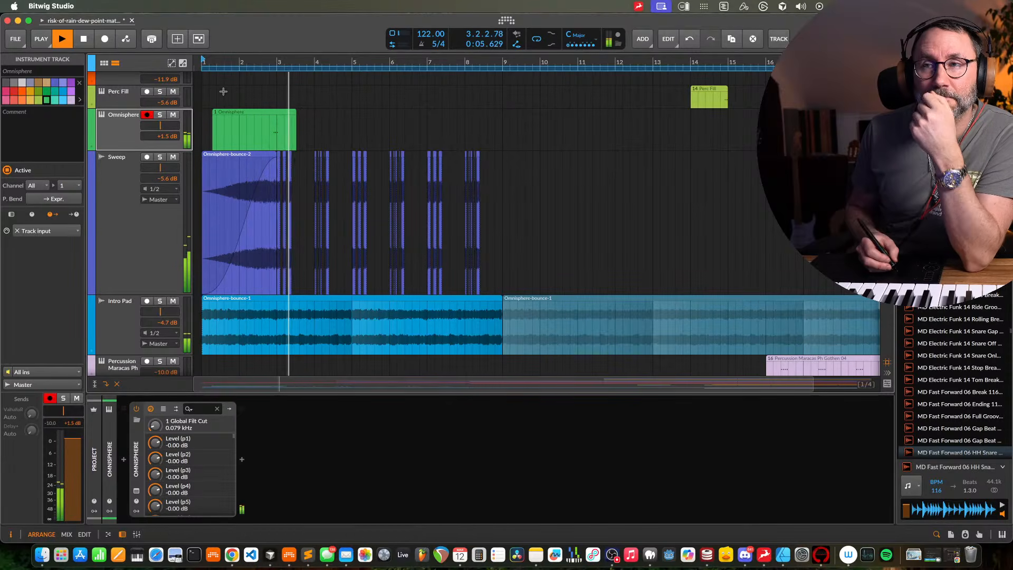
# Quantize all three recorded D4 notes in the Omnisphere clip to the grid
pyautogui.doubleClick(282, 117)
pyautogui.press('space')
pyautogui.click(656, 289)
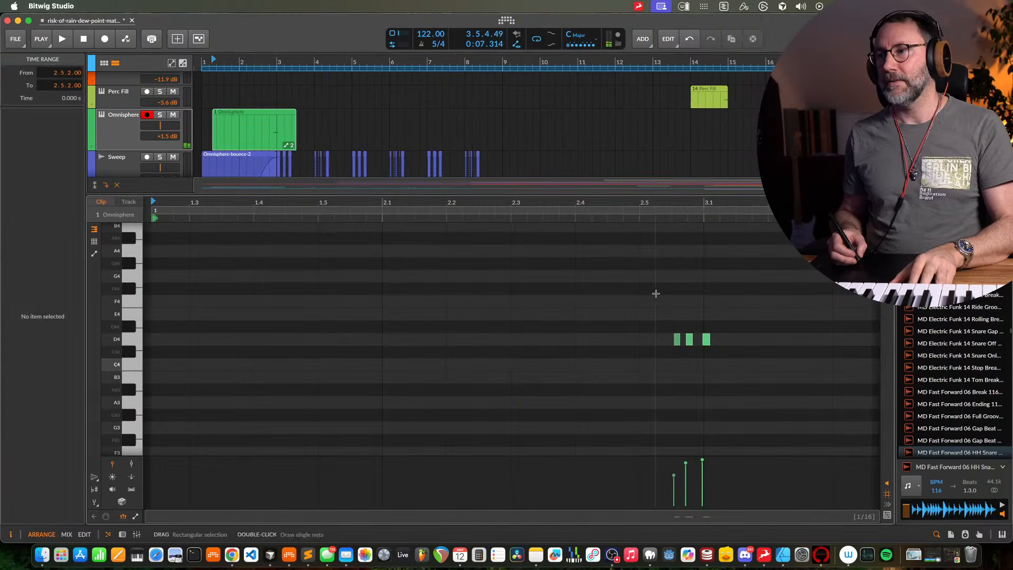
pyautogui.press('super+a')
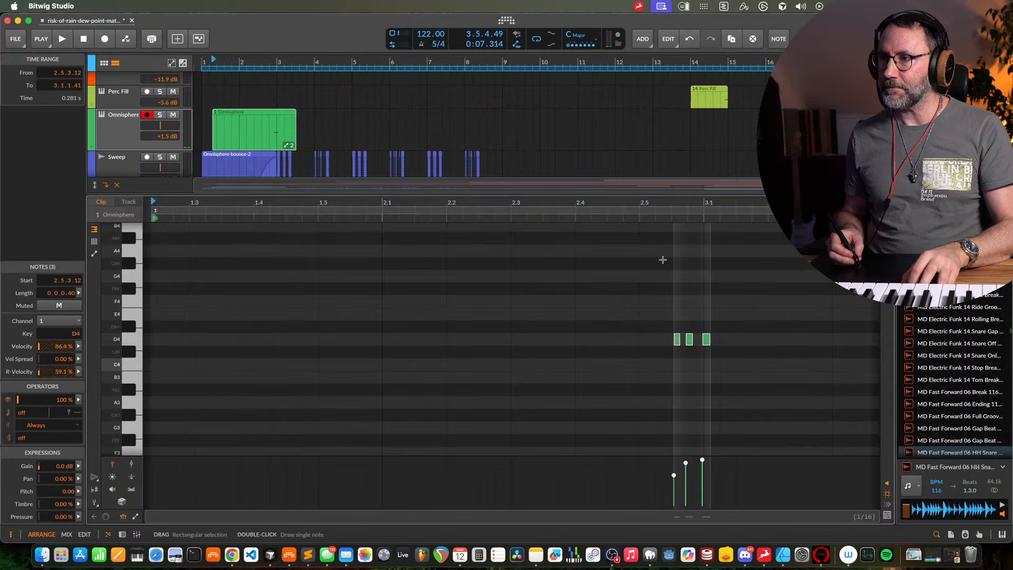
pyautogui.press('q')
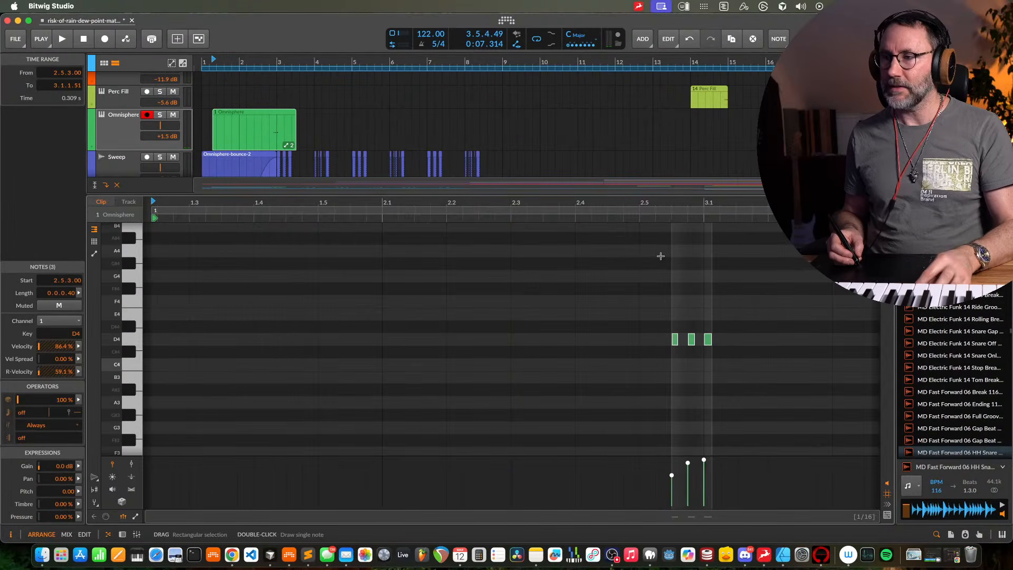
# Play back the quantized hits and trim the Omnisphere clip's start to 2.3.1
pyautogui.press('space')
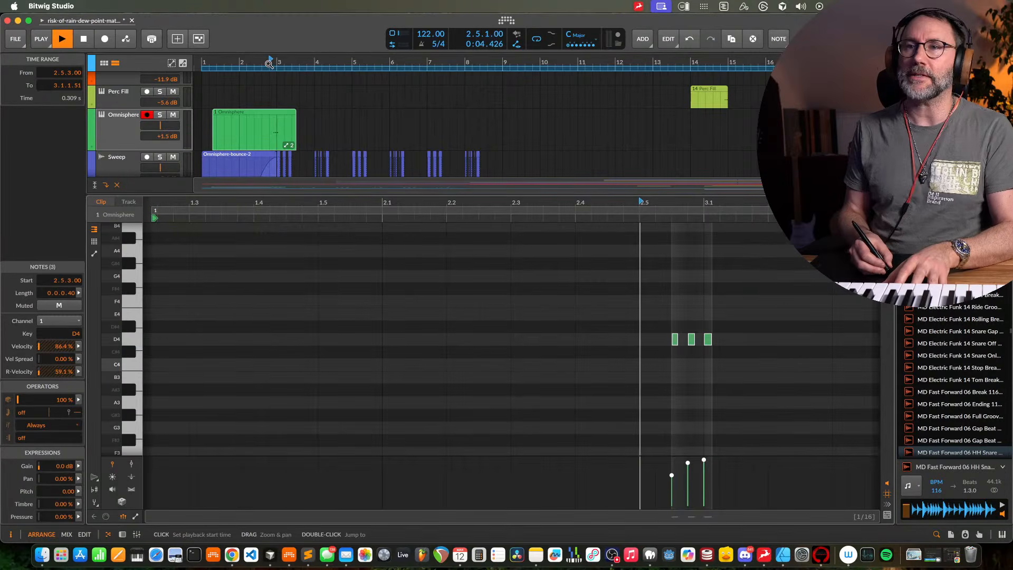
pyautogui.press('d')
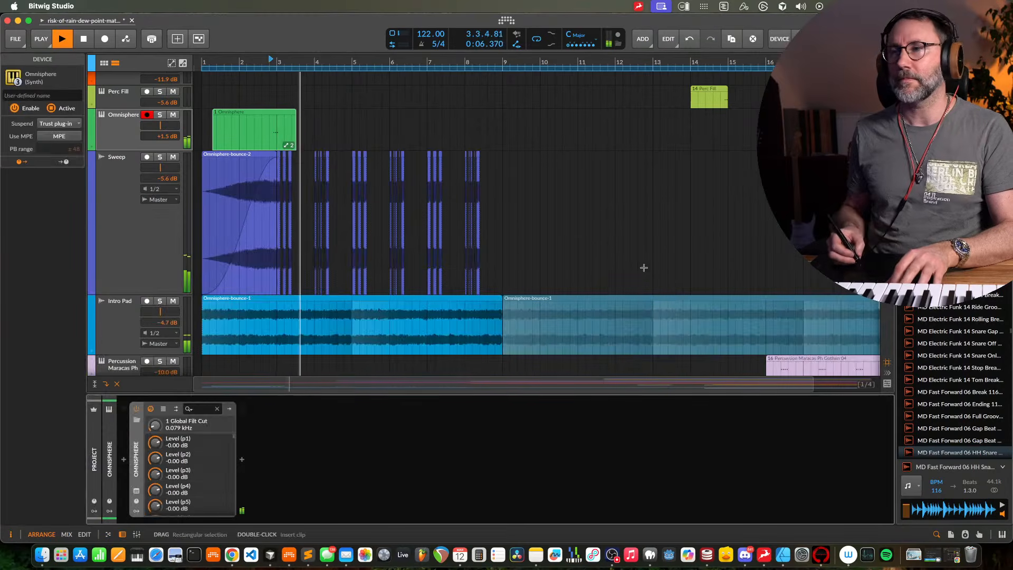
pyautogui.moveTo(215, 116); pyautogui.dragTo(255, 116)
# Transpose the three impact notes up an octave to D5 and play them back
pyautogui.press('e')
pyautogui.press('space')
pyautogui.moveTo(408, 374); pyautogui.dragTo(403, 342)
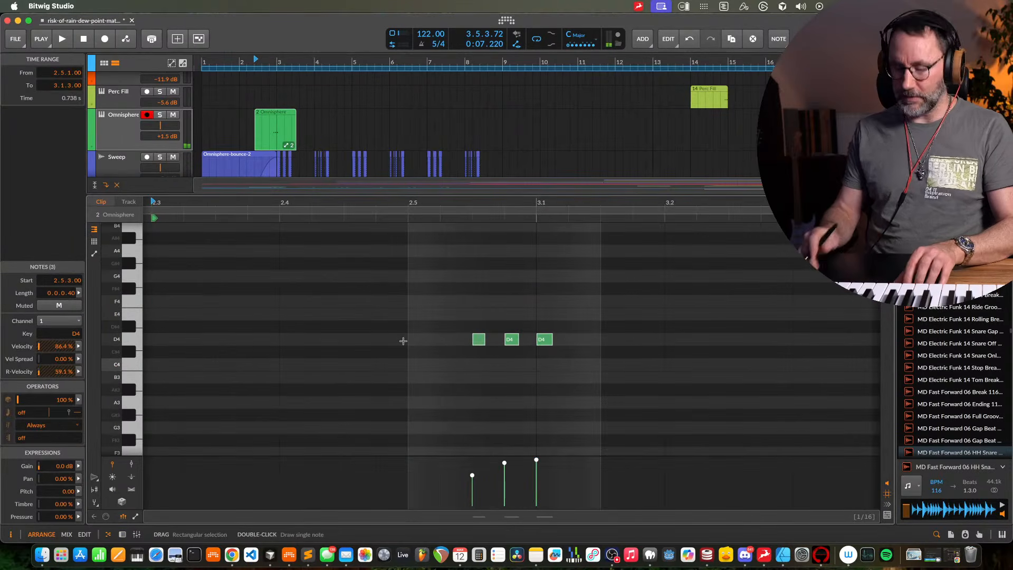
pyautogui.hotkey('shift', 'Up')
pyautogui.press('space')
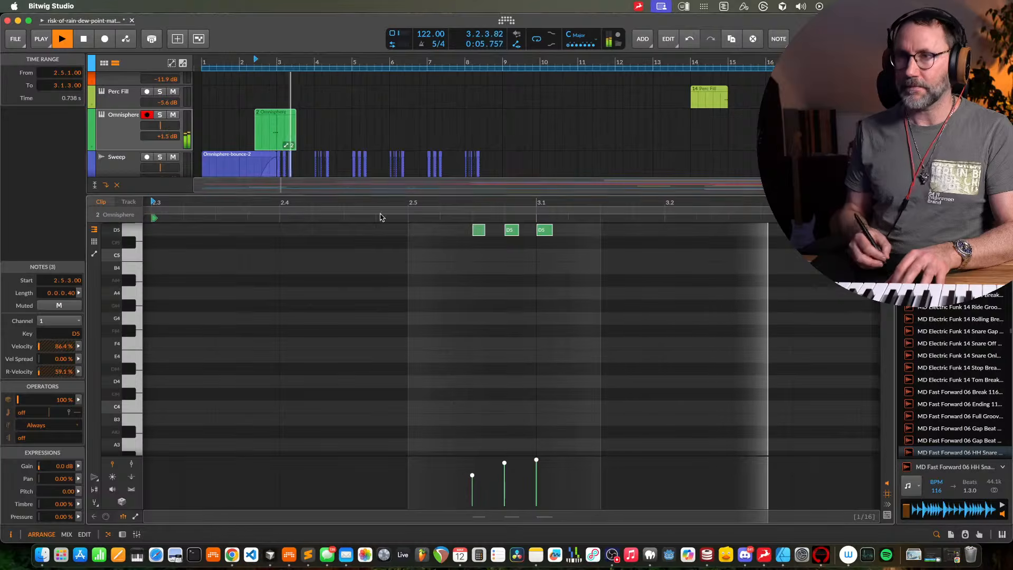
# Trim both ends of the Omnisphere clip so it starts at 2.4.1 and is 0.3.0 long, and play it back
pyautogui.press('d')
pyautogui.press('space')
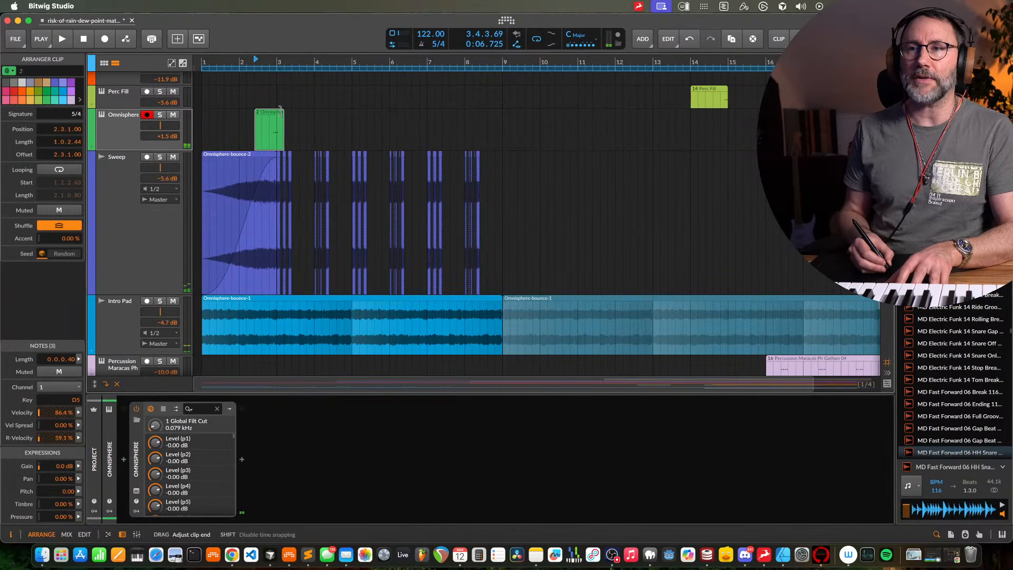
pyautogui.moveTo(256, 115); pyautogui.dragTo(262, 113)
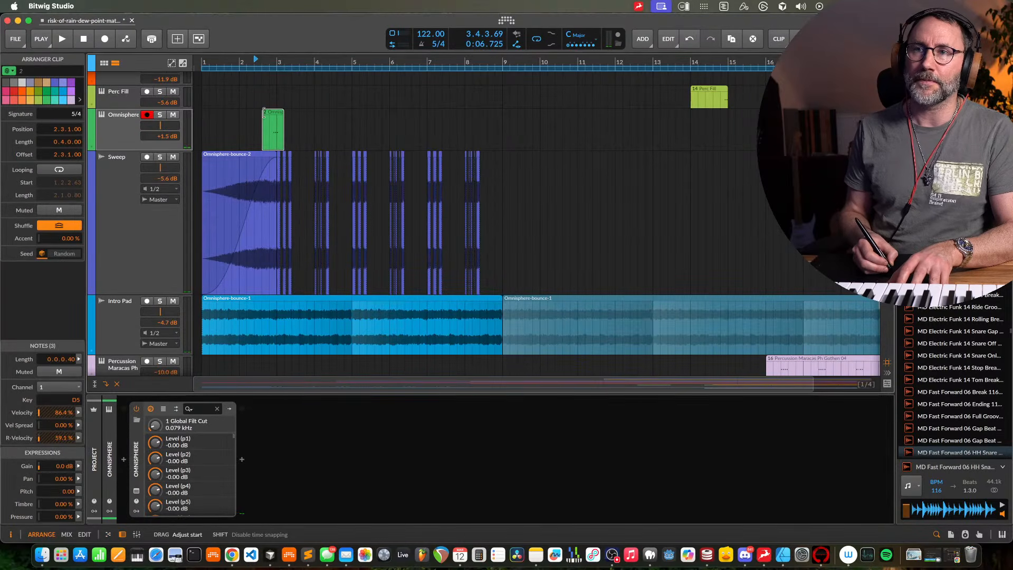
pyautogui.press('space')
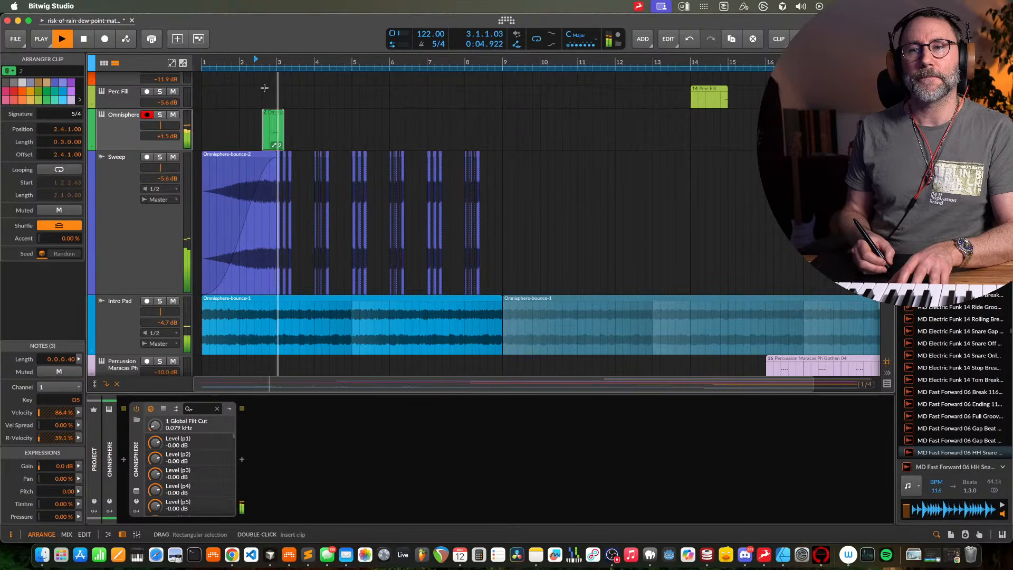
# Add the Magnetic Echo delay to the third slot of Omnisphere's common effects rack and audition it in the arrangement
pyautogui.click(136, 490)
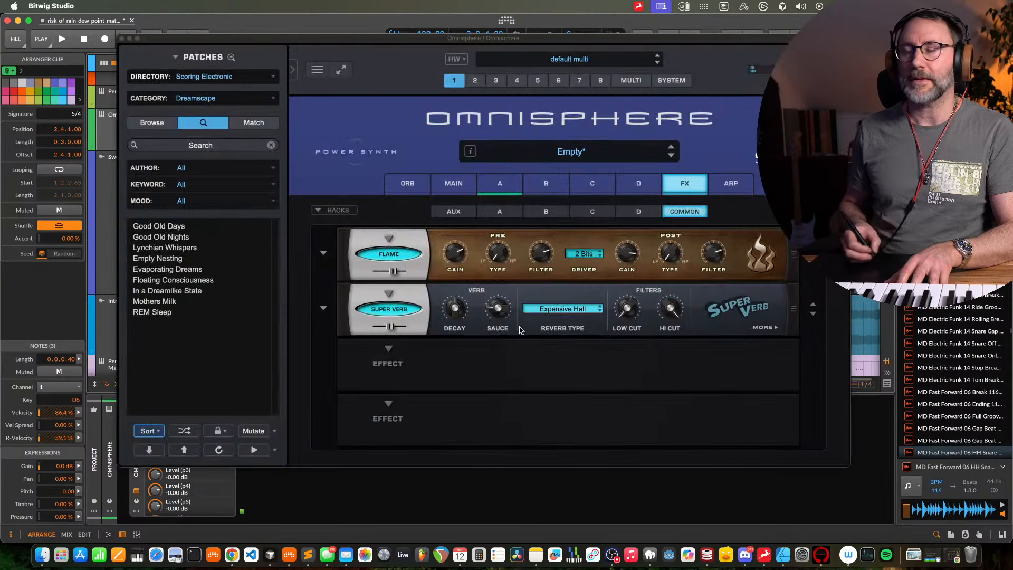
pyautogui.click(408, 362)
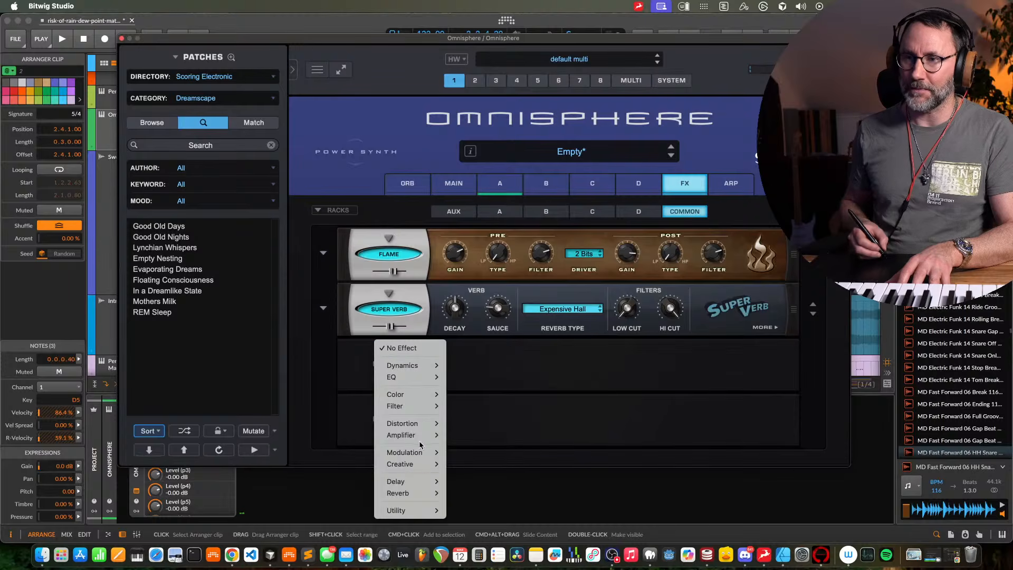
pyautogui.moveTo(420, 483)
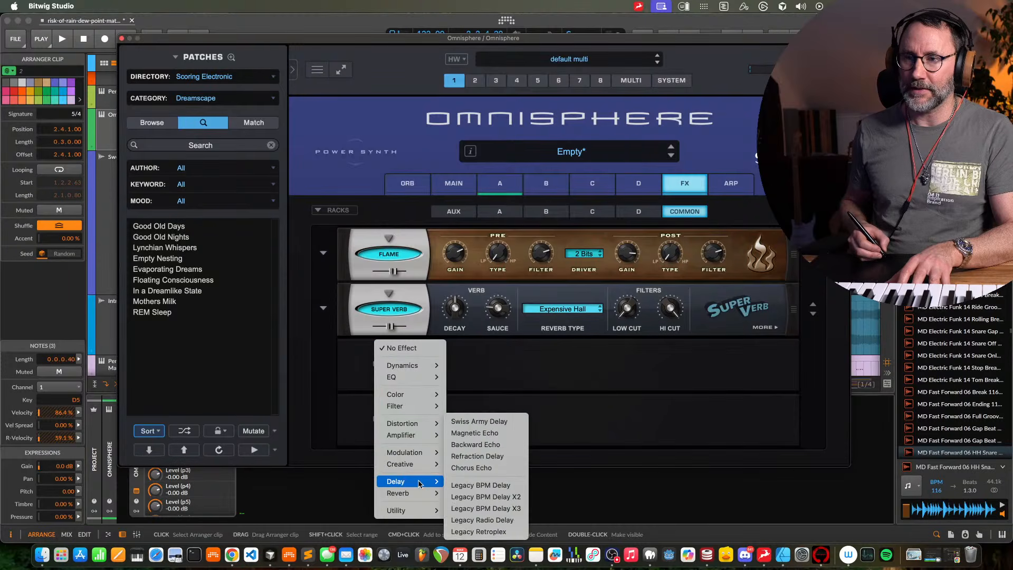
pyautogui.click(494, 432)
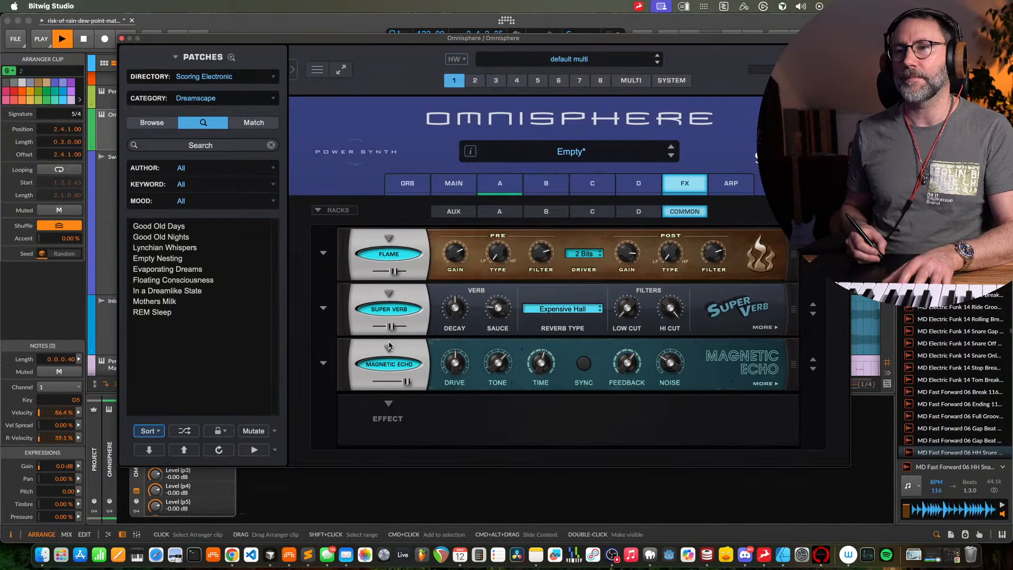
pyautogui.click(122, 39)
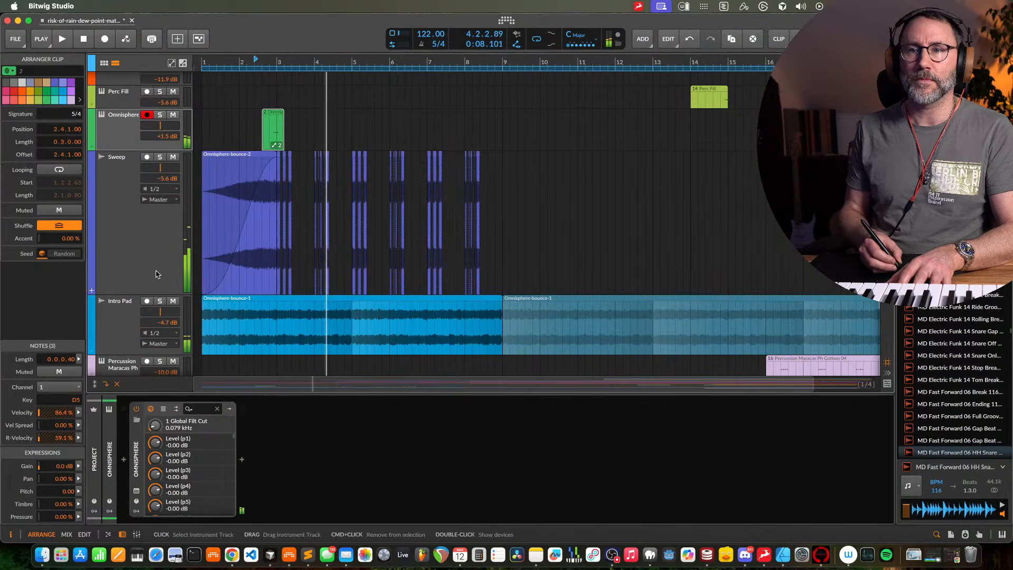
# Move Magnetic Echo ahead of Super Verb in the common effects rack and lower the reverb's wet mix
pyautogui.click(137, 491)
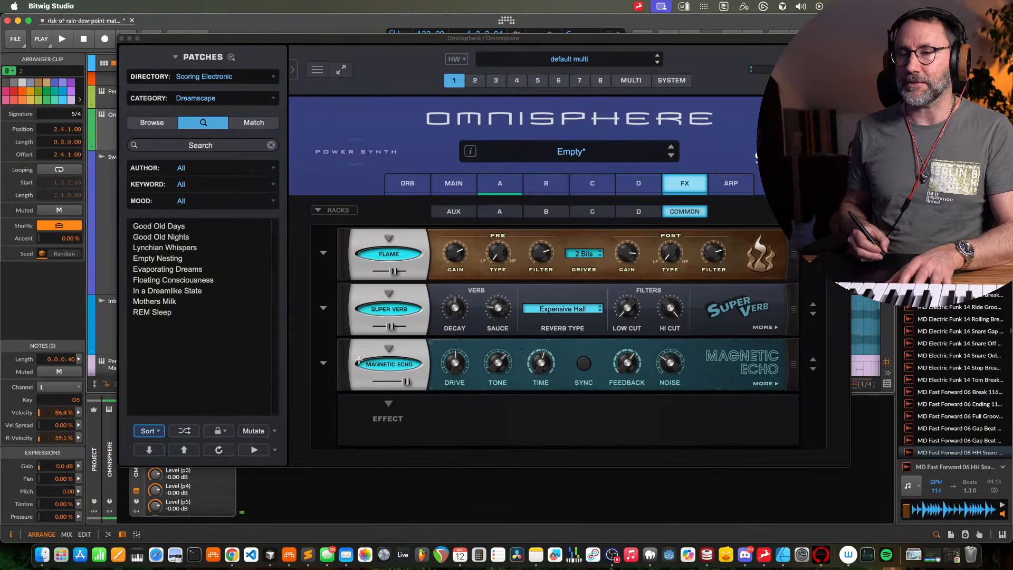
pyautogui.moveTo(343, 363); pyautogui.dragTo(344, 305)
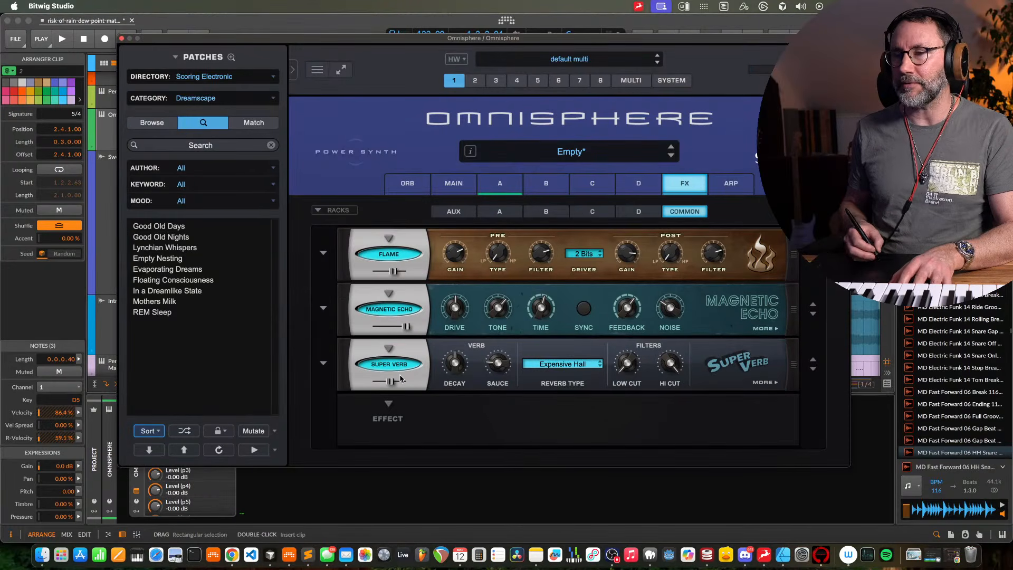
pyautogui.press('space')
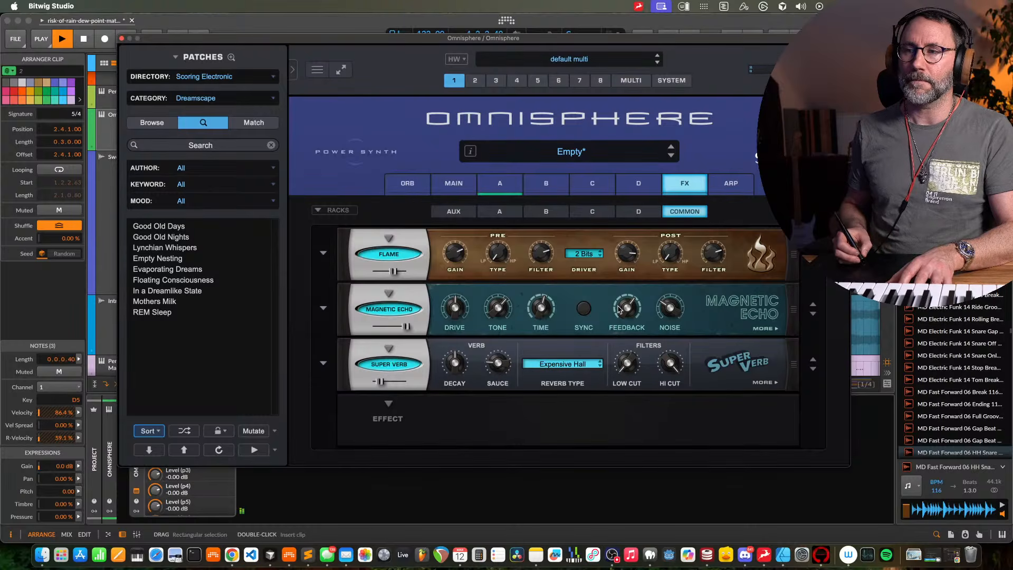
pyautogui.click(122, 40)
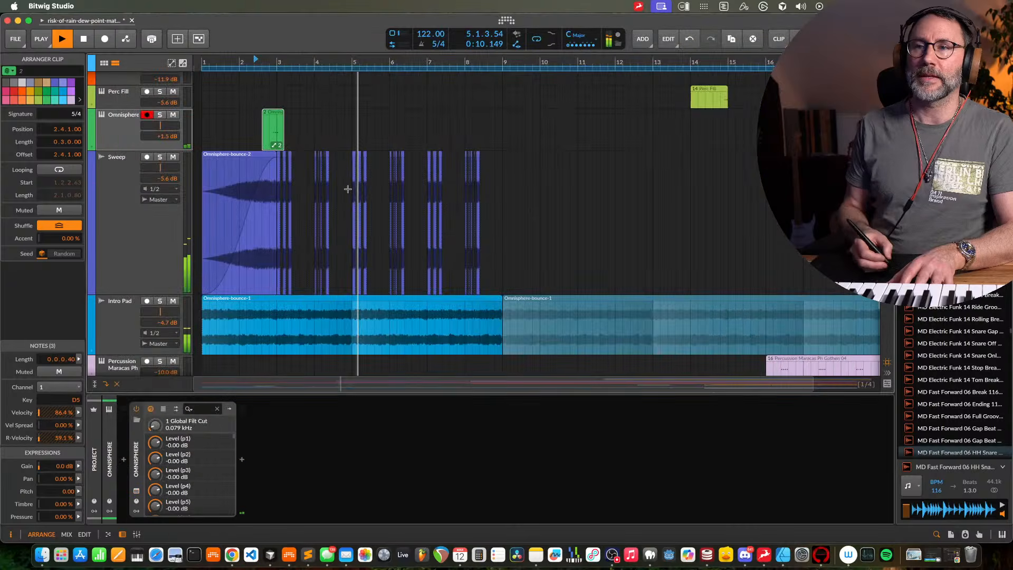
# Play back the intro from bar 1 and again from 2.4.1 to judge how the echoed impact fits the sweep
pyautogui.click(253, 66)
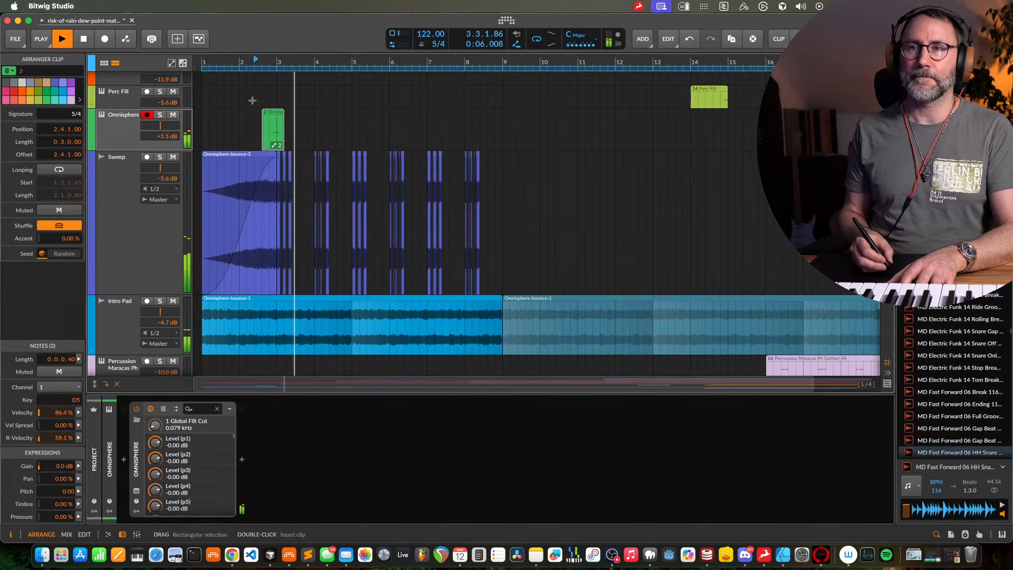
pyautogui.press('space')
pyautogui.press('Home')
pyautogui.press('space')
pyautogui.scroll(5, 318, 153)
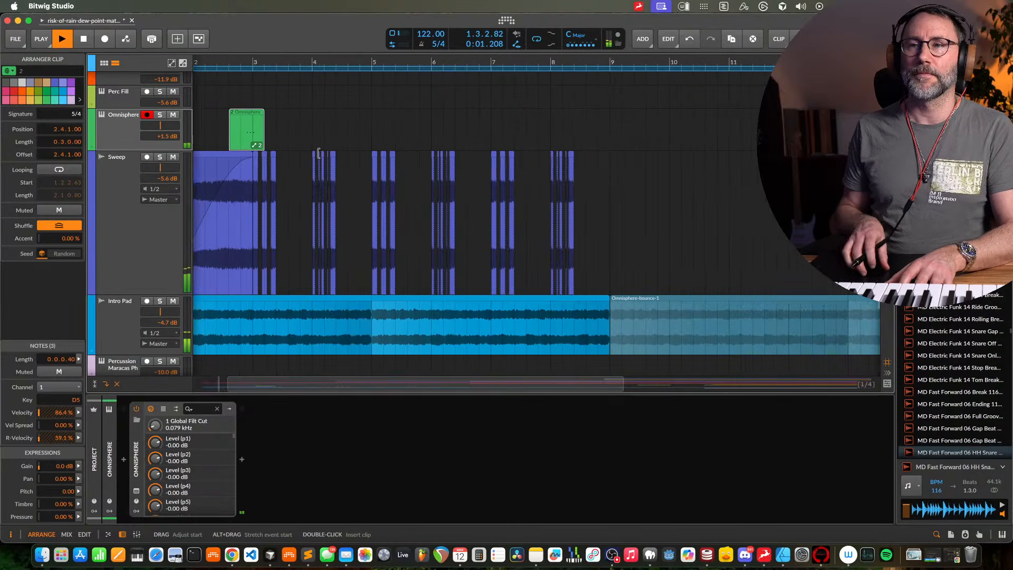
pyautogui.hscroll(-3, 317, 154)
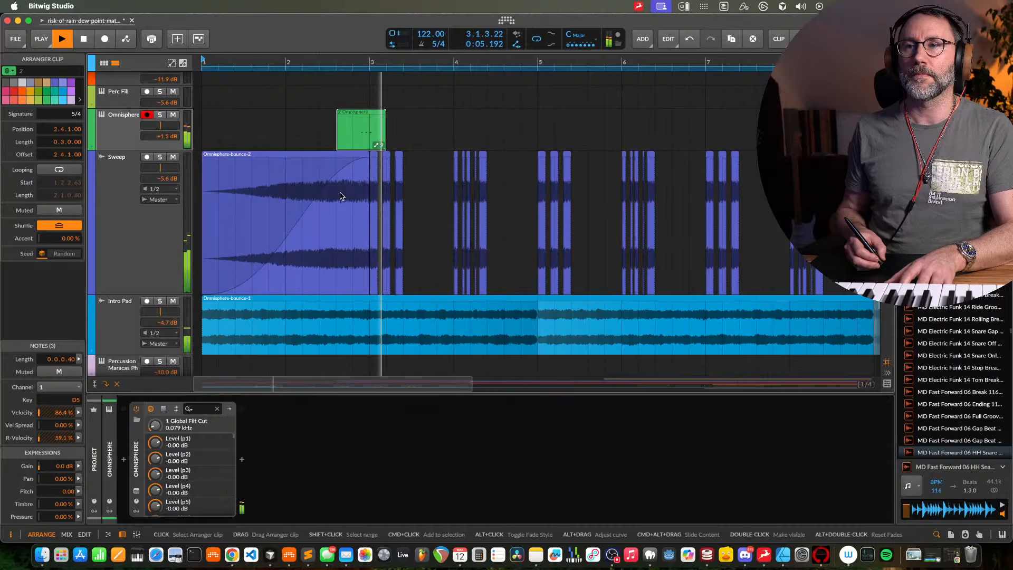
pyautogui.press('space')
pyautogui.click(337, 60)
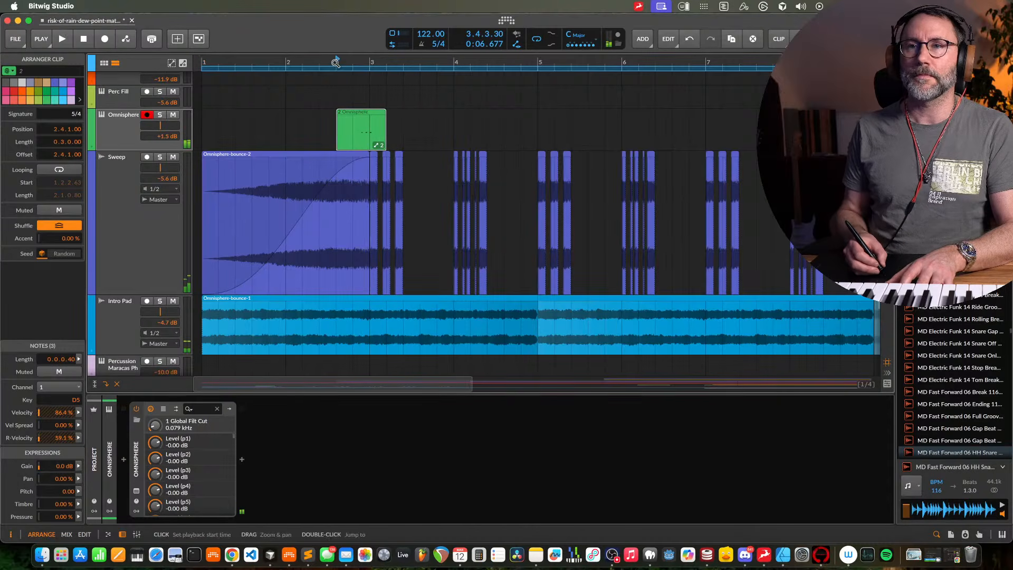
pyautogui.press('space')
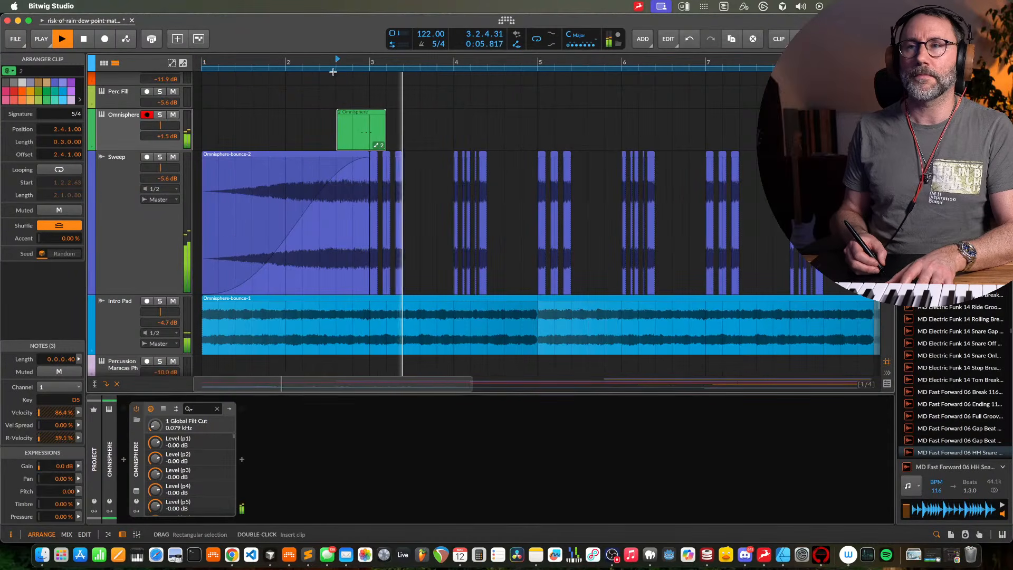
# Open the Omnisphere impact clip's notes in the detail editor
pyautogui.scroll(5, 341, 86)
pyautogui.scroll(-3, 340, 86)
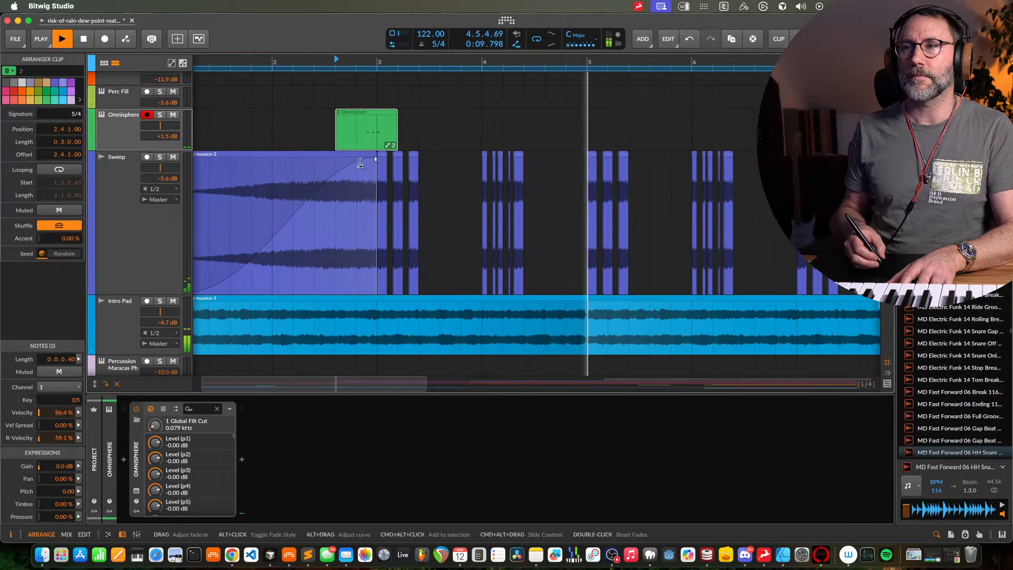
pyautogui.doubleClick(362, 146)
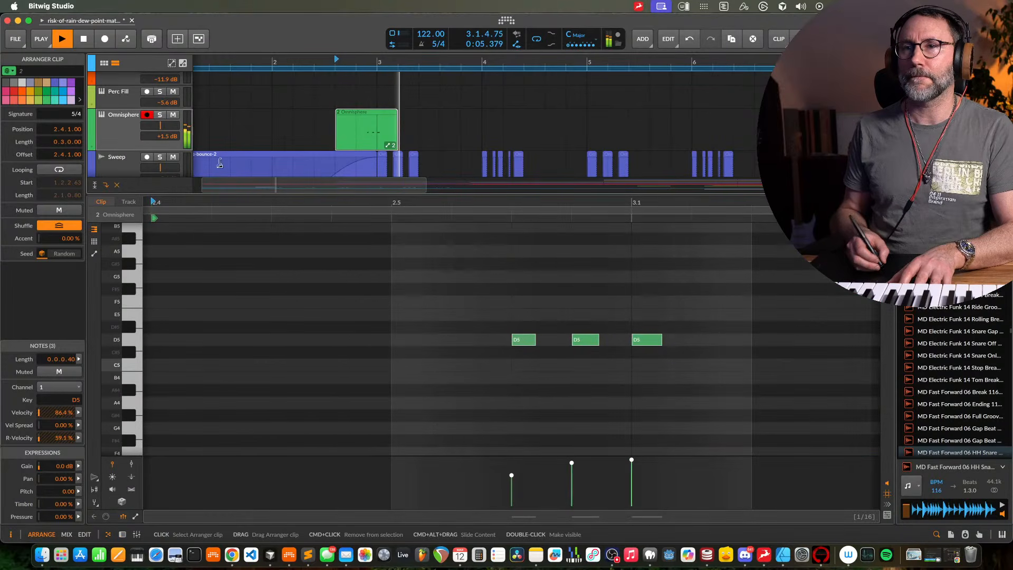
# Set the Magnetic Echo mix in Omnisphere's common effects rack to about 44% and audition the impact
pyautogui.press('space')
pyautogui.press('d')
pyautogui.click(137, 490)
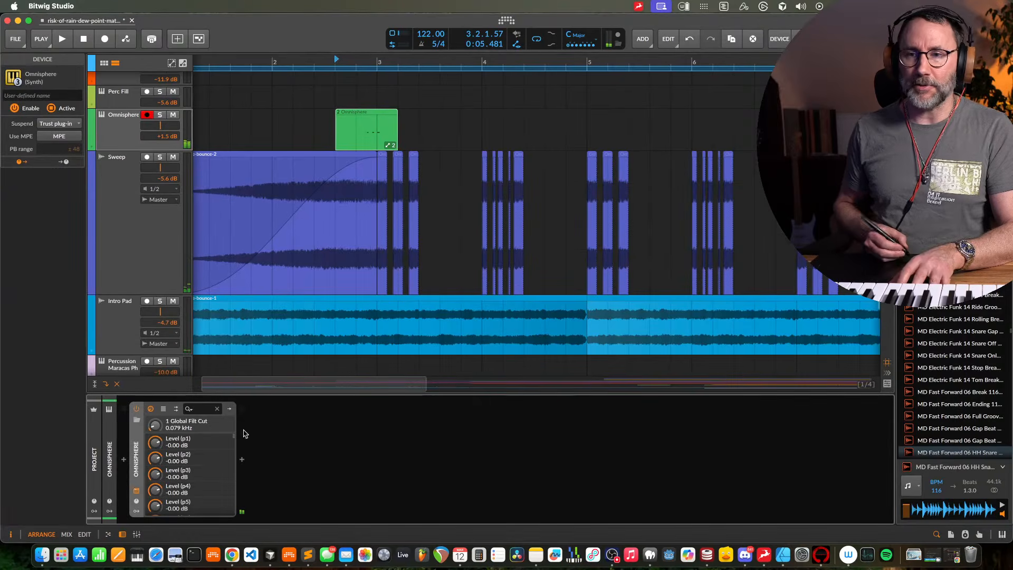
pyautogui.moveTo(405, 326); pyautogui.dragTo(386, 328)
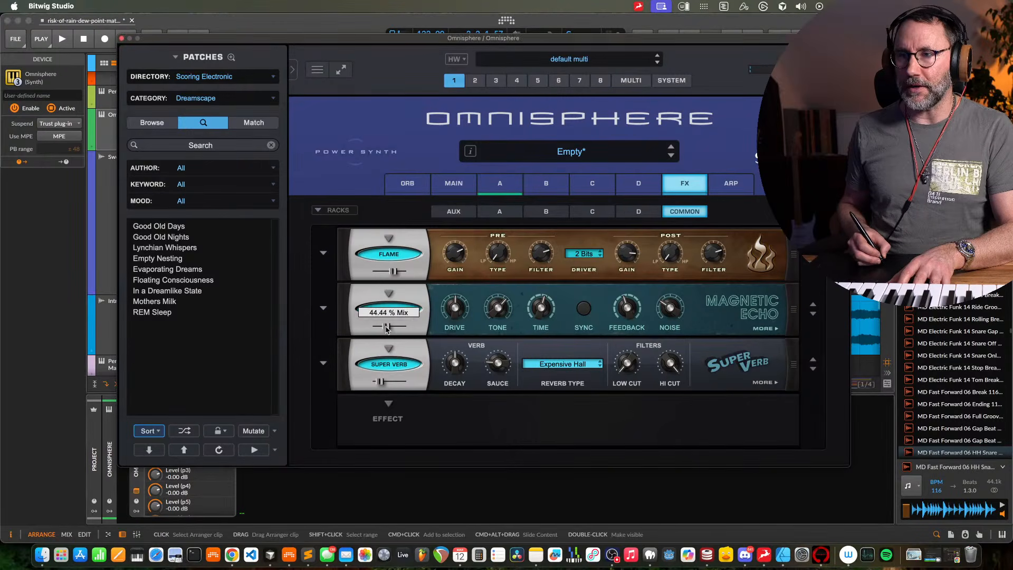
pyautogui.press('space')
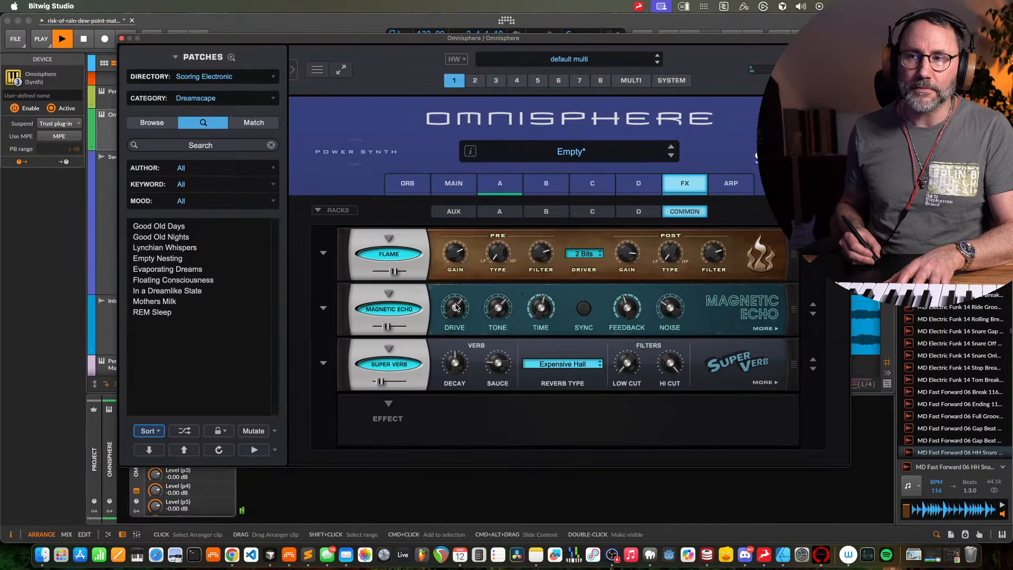
pyautogui.press('space')
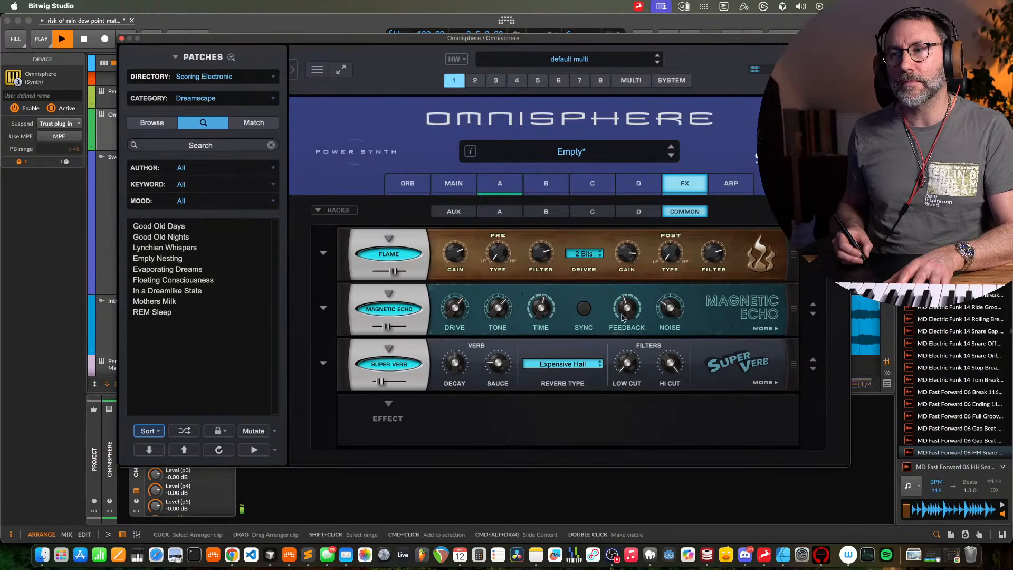
# Try Magnetic Echo's Multihead mode while the impact plays and switch it back off
pyautogui.click(768, 328)
pyautogui.click(627, 310)
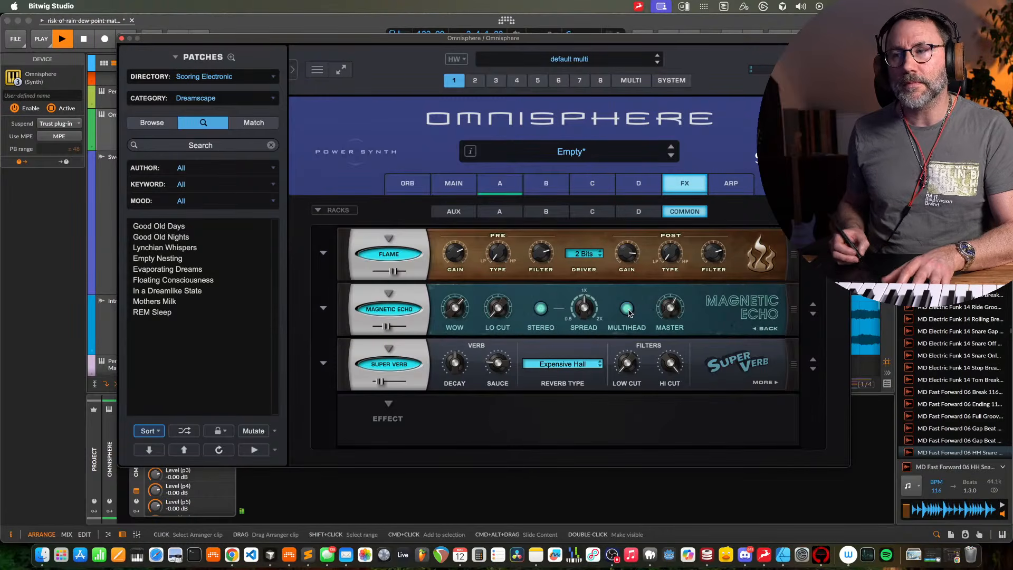
pyautogui.click(627, 310)
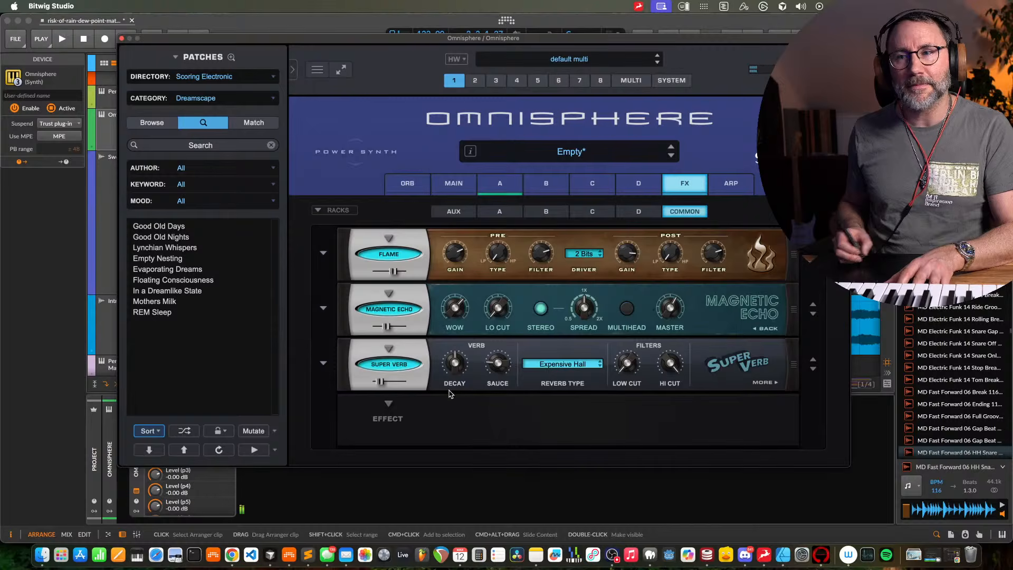
# Raise Super Verb's mix slightly and audition the impact in the arrangement
pyautogui.moveTo(381, 381)
pyautogui.mouseDown()
pyautogui.moveTo(373, 382)
pyautogui.moveTo(391, 388)
pyautogui.moveTo(383, 382)
pyautogui.mouseUp()
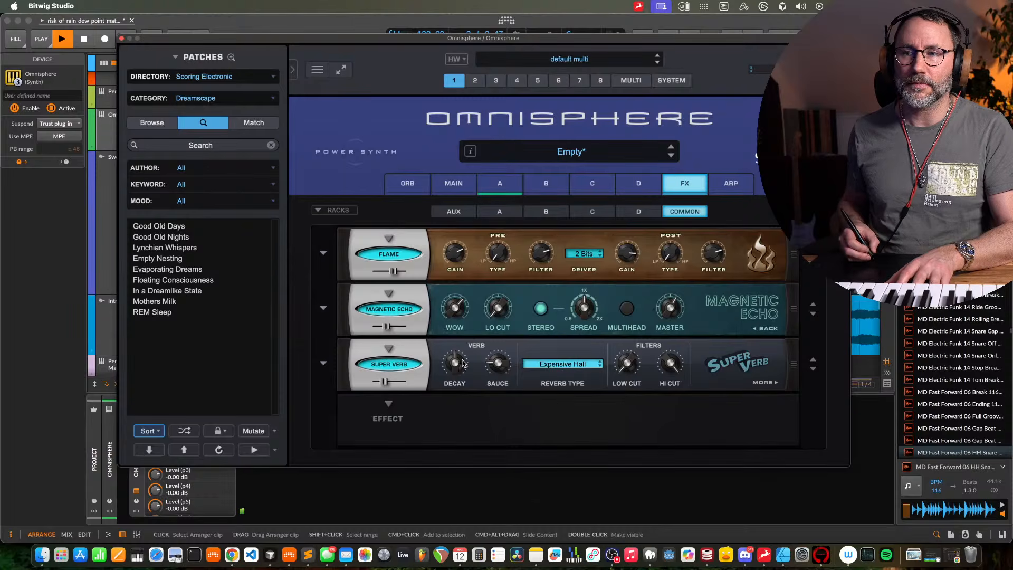
pyautogui.press('space')
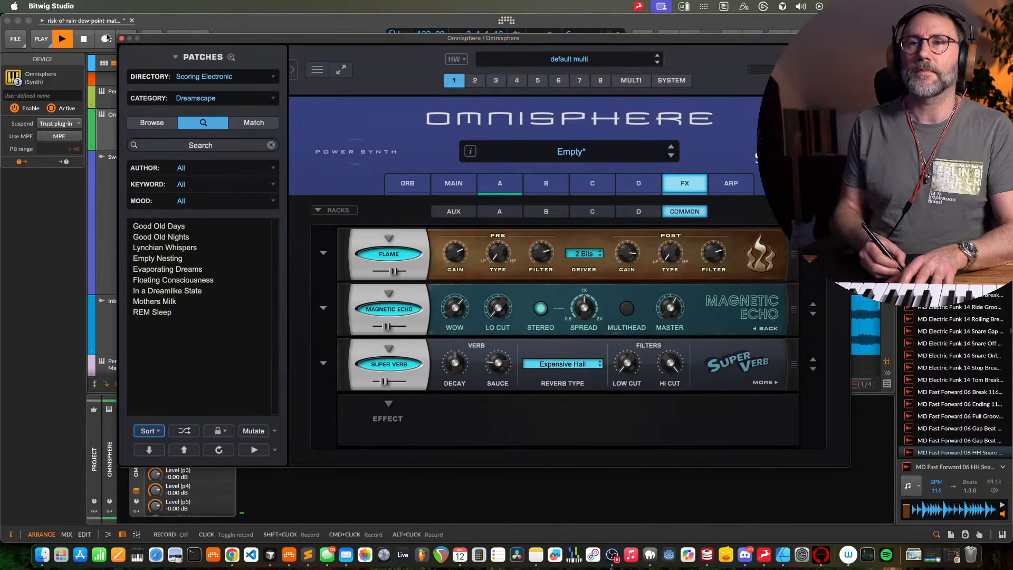
pyautogui.click(122, 39)
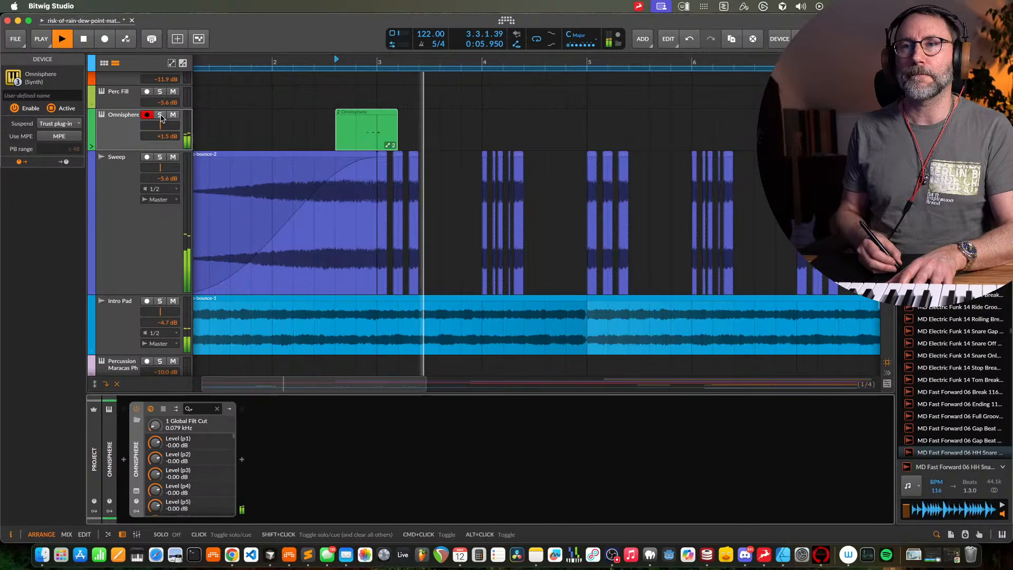
# Solo the Omnisphere track and replay the impact on its own to judge its echo and reverb
pyautogui.click(160, 114)
pyautogui.press('space')
pyautogui.press('space')
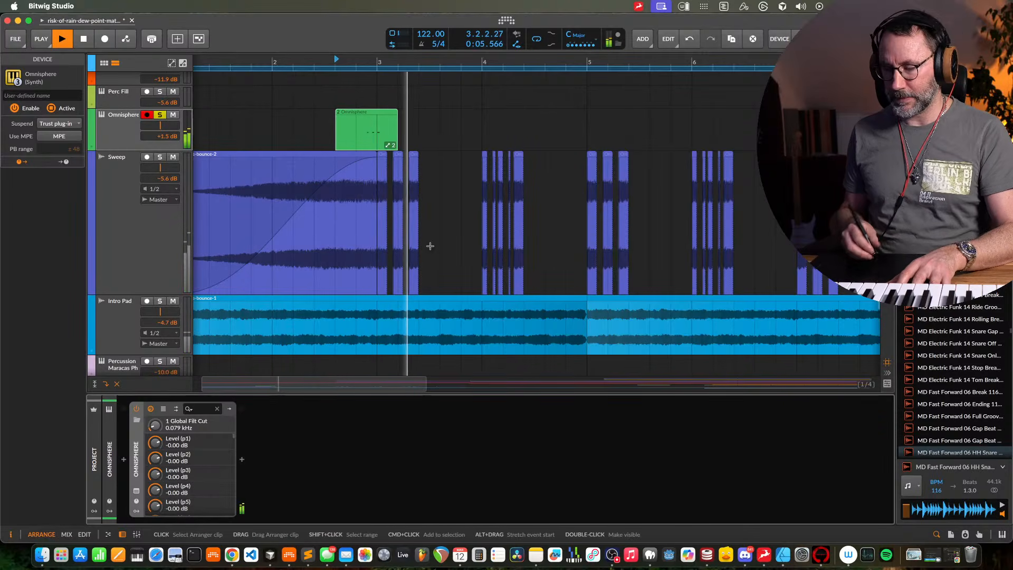
pyautogui.press('space')
pyautogui.press('space')
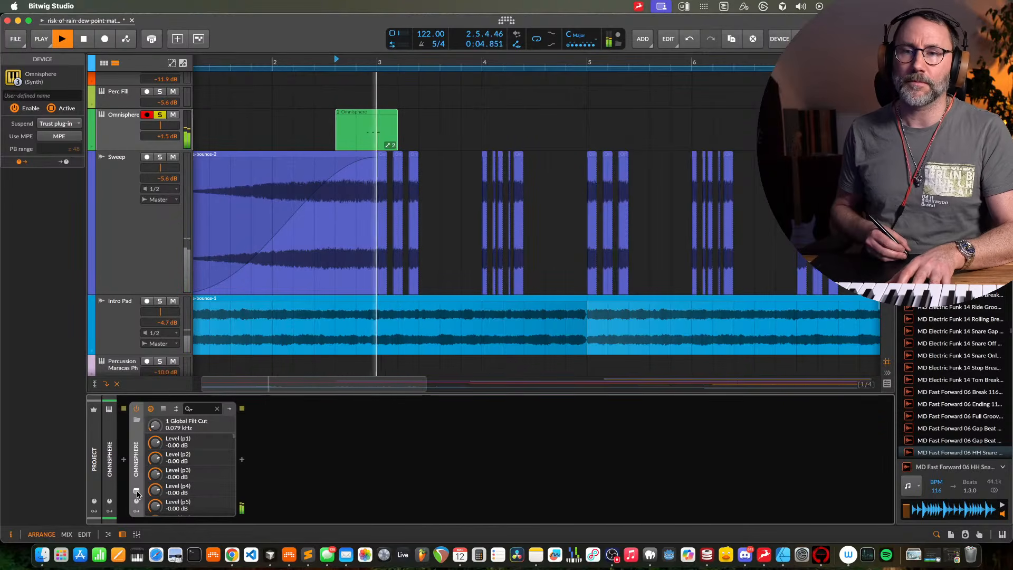
# Lower Super Verb's mix and raise its low cut filter while listening to the soloed impact
pyautogui.click(137, 490)
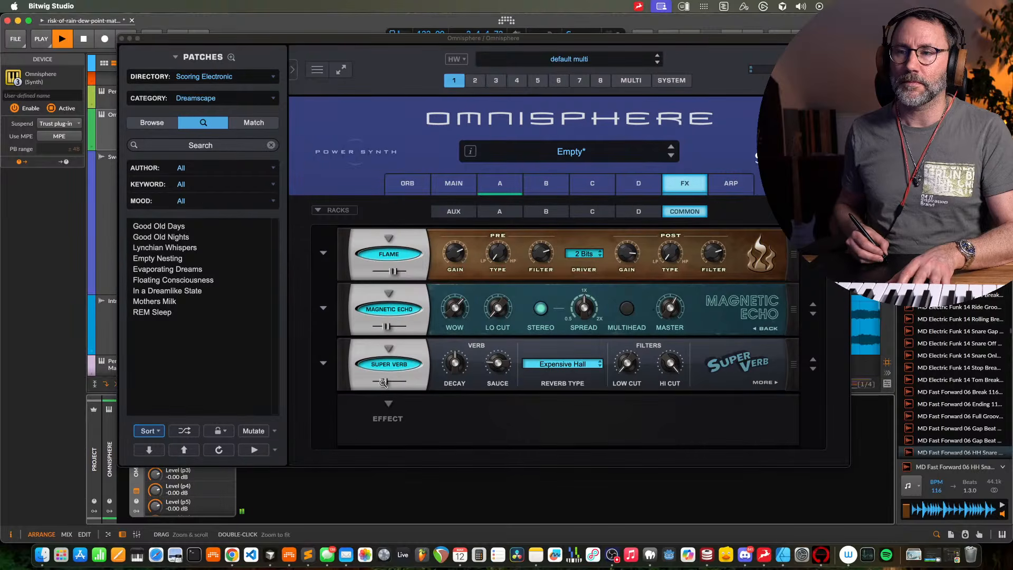
pyautogui.moveTo(383, 382); pyautogui.dragTo(386, 388)
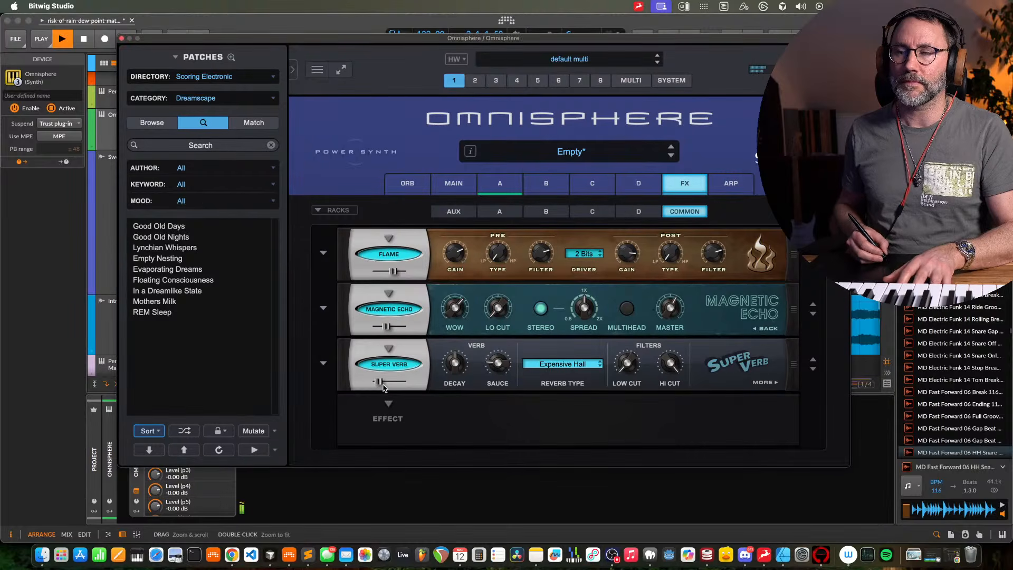
pyautogui.moveTo(626, 363); pyautogui.dragTo(637, 318)
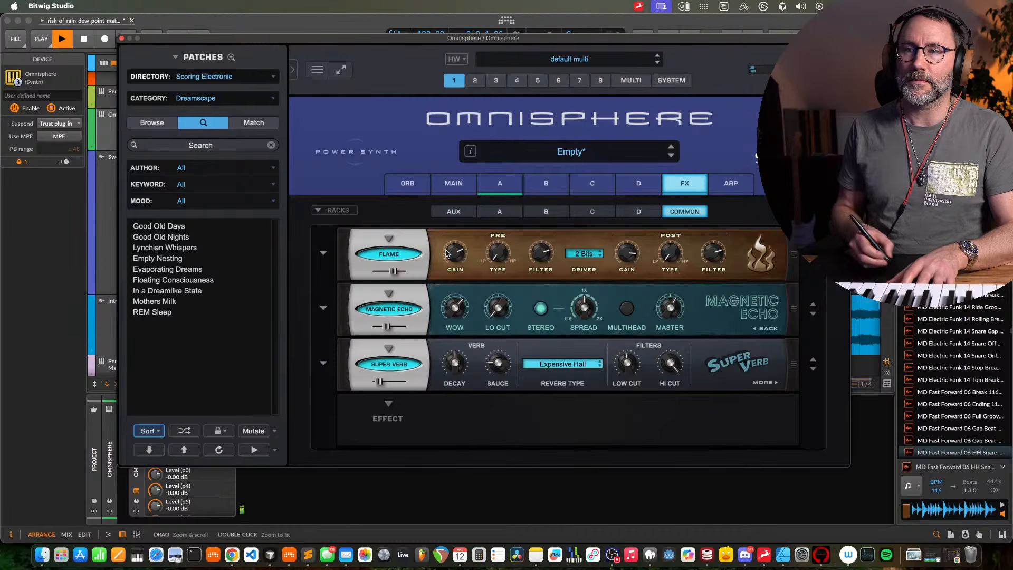
pyautogui.press('space')
# Replace Magnetic Echo with a tempo-synced Swiss Army Delay in the second slot and lower its mix
pyautogui.click(389, 309)
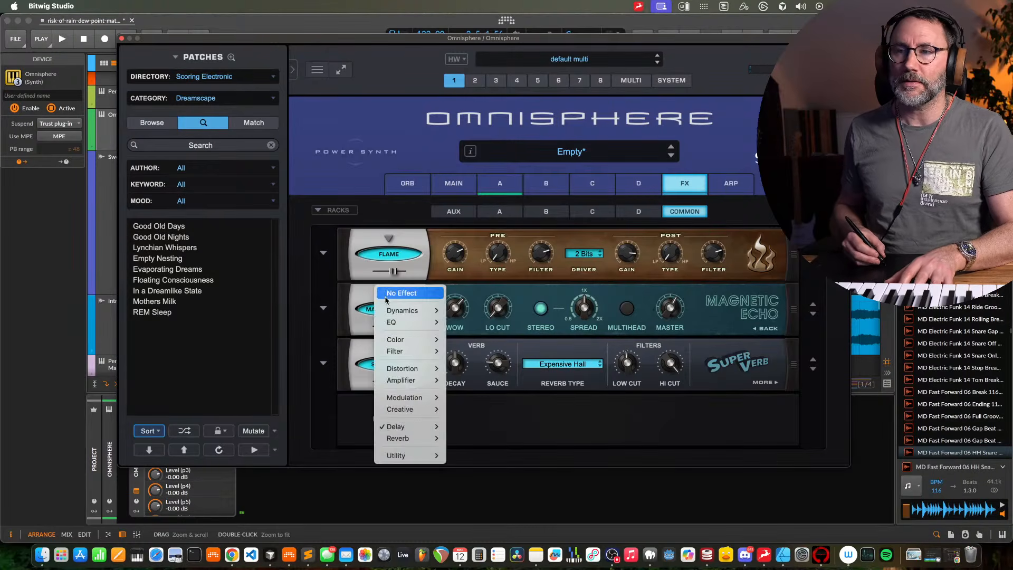
pyautogui.moveTo(408, 425)
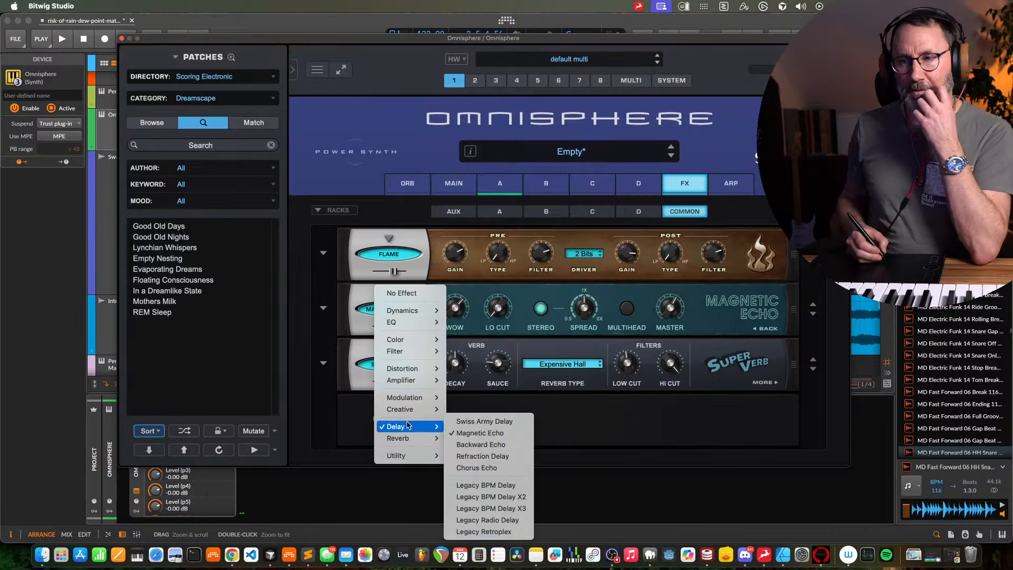
pyautogui.click(508, 425)
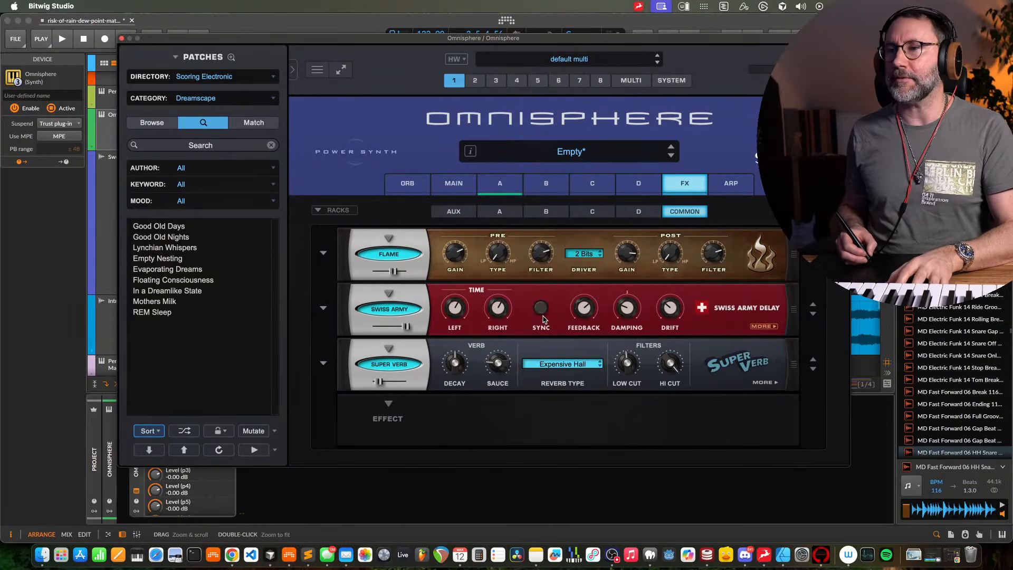
pyautogui.click(539, 310)
pyautogui.press('space')
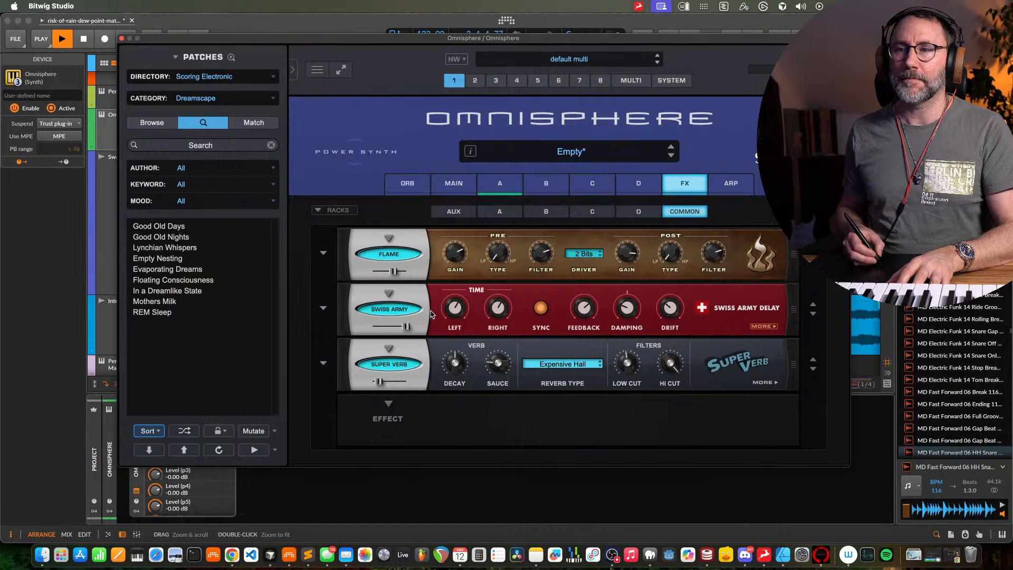
pyautogui.moveTo(405, 326); pyautogui.dragTo(384, 326)
# Set the Swiss Army Delay's synced left time to 1/8 and its right time to 1/8 D
pyautogui.moveTo(454, 327)
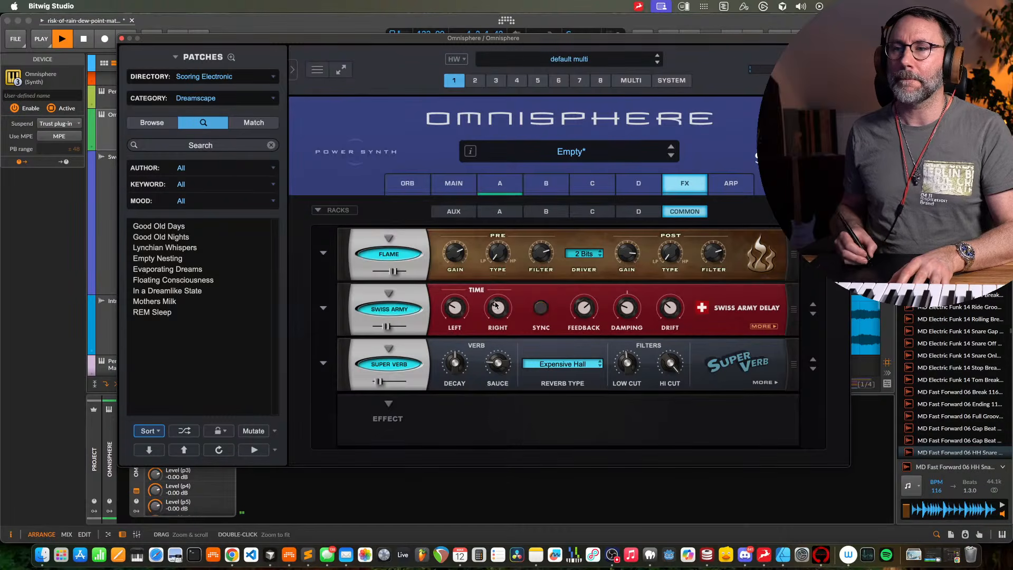
pyautogui.moveTo(504, 304)
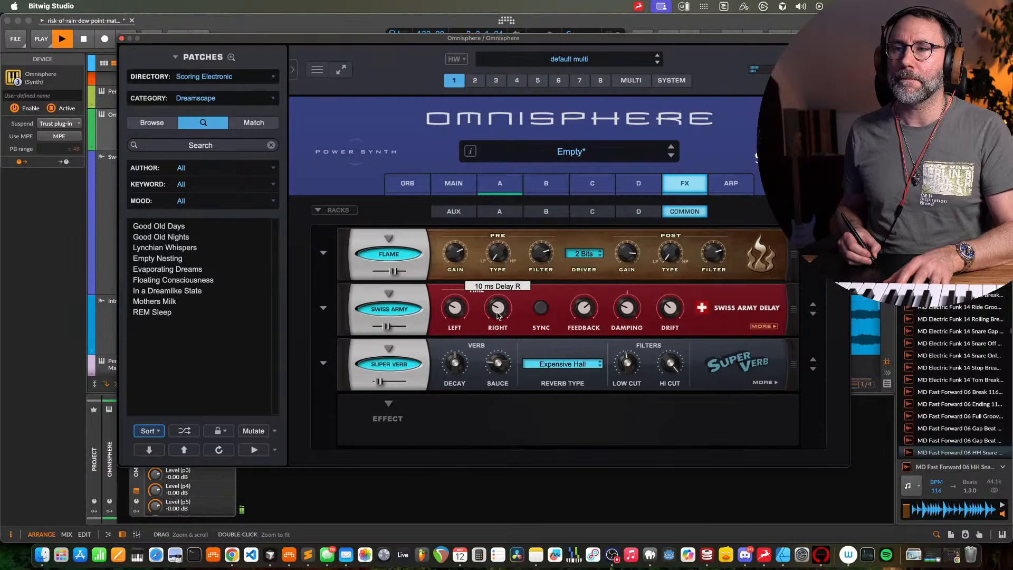
pyautogui.press('space')
pyautogui.moveTo(455, 313); pyautogui.dragTo(453, 317)
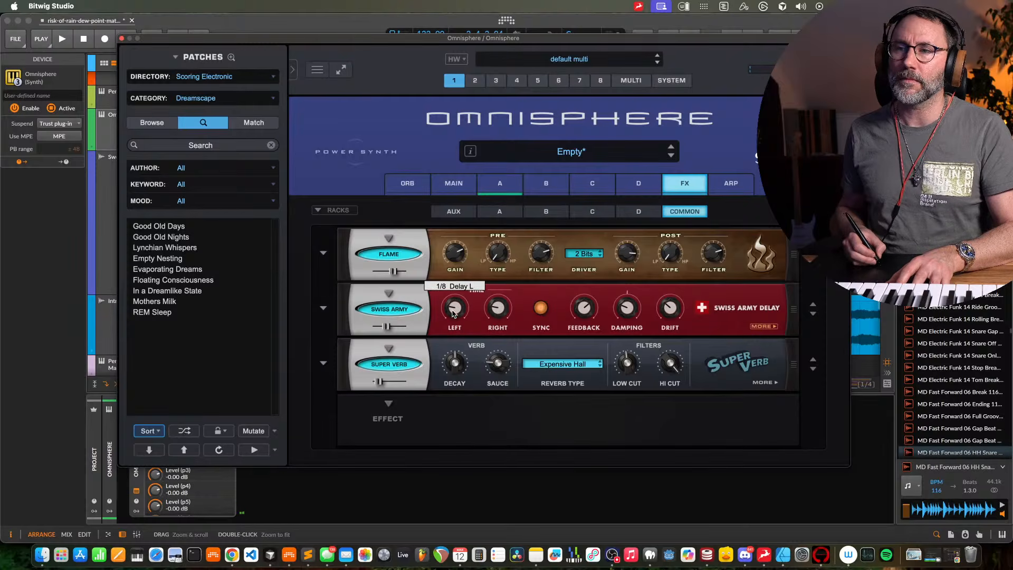
pyautogui.moveTo(496, 306)
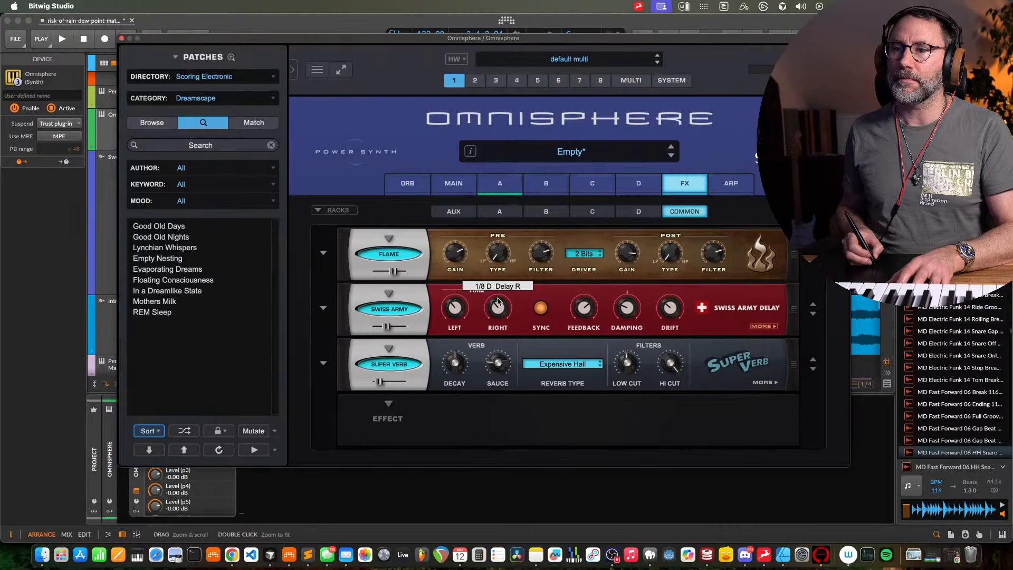
# Set the Swiss Army Delay's mode to L/R and reduce its feedback while the impact plays
pyautogui.press('space')
pyautogui.click(759, 325)
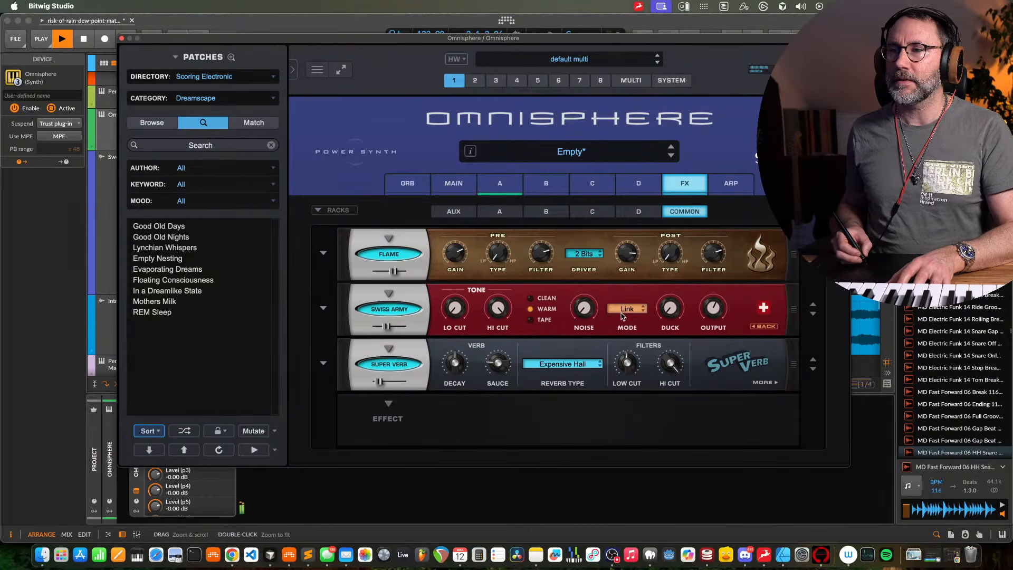
pyautogui.click(623, 316)
pyautogui.click(620, 342)
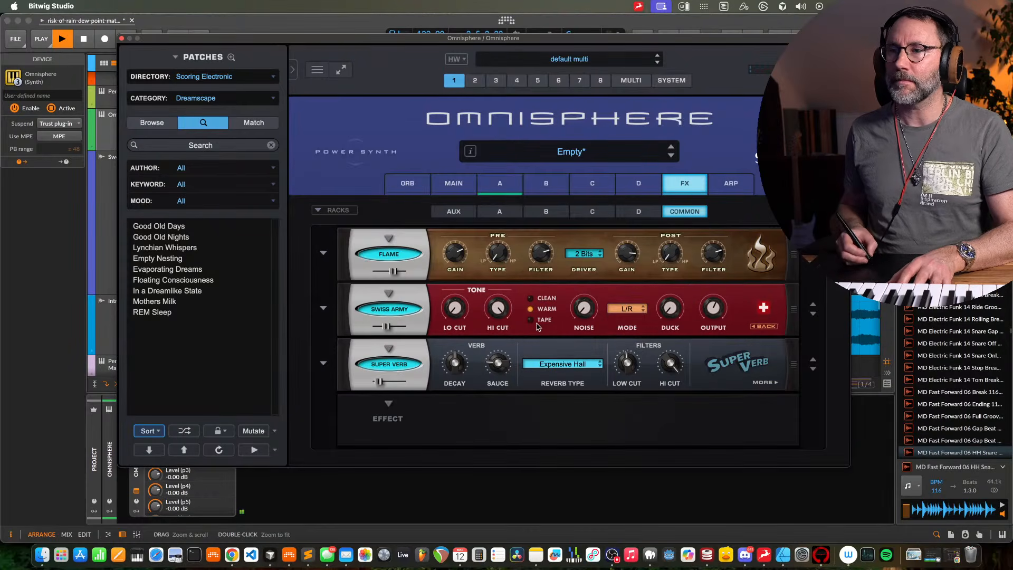
pyautogui.click(766, 327)
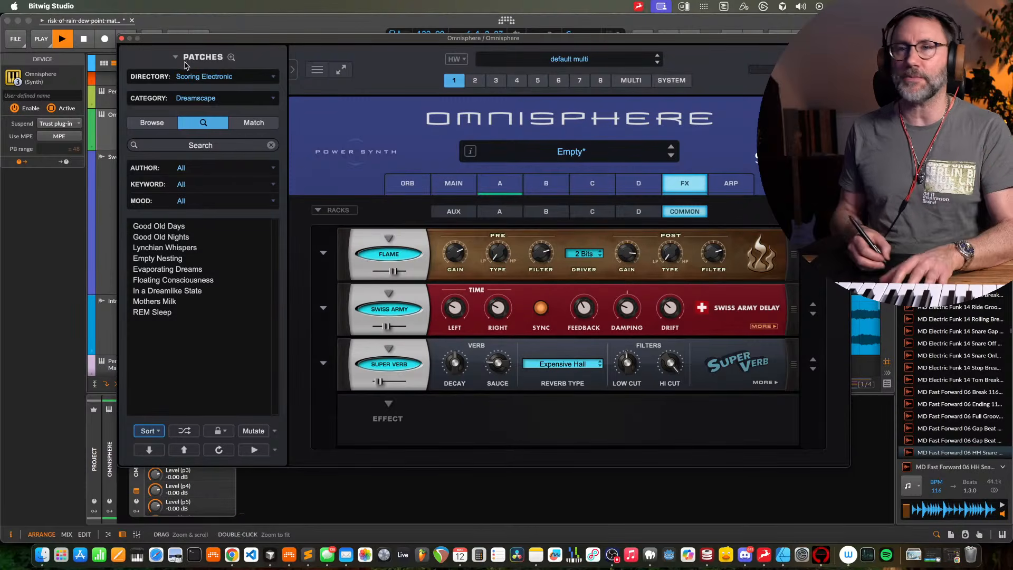
# Audition the impact in the arrangement and raise the Swiss Army Delay's feedback and drift
pyautogui.click(122, 39)
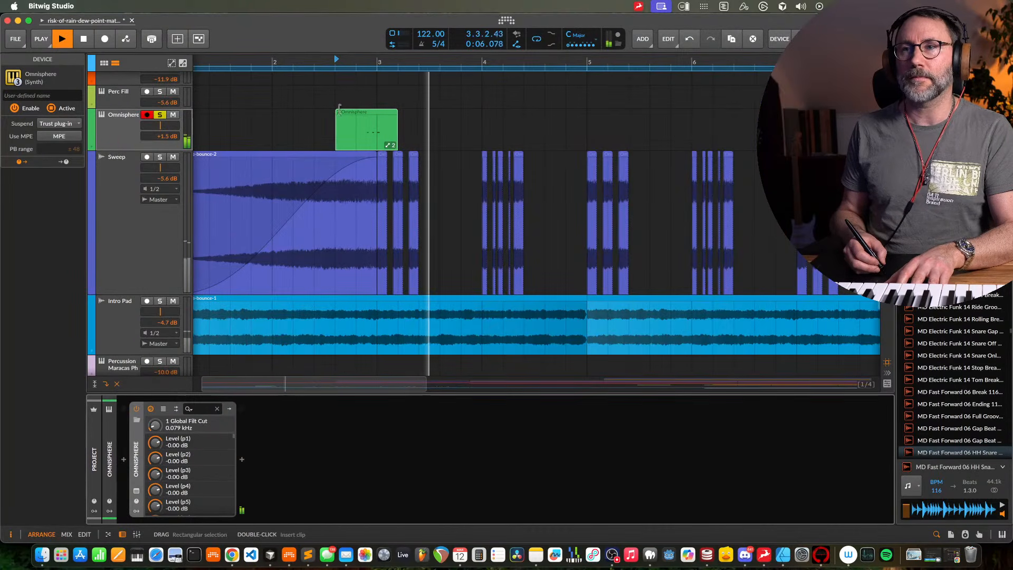
pyautogui.press('space')
pyautogui.click(136, 491)
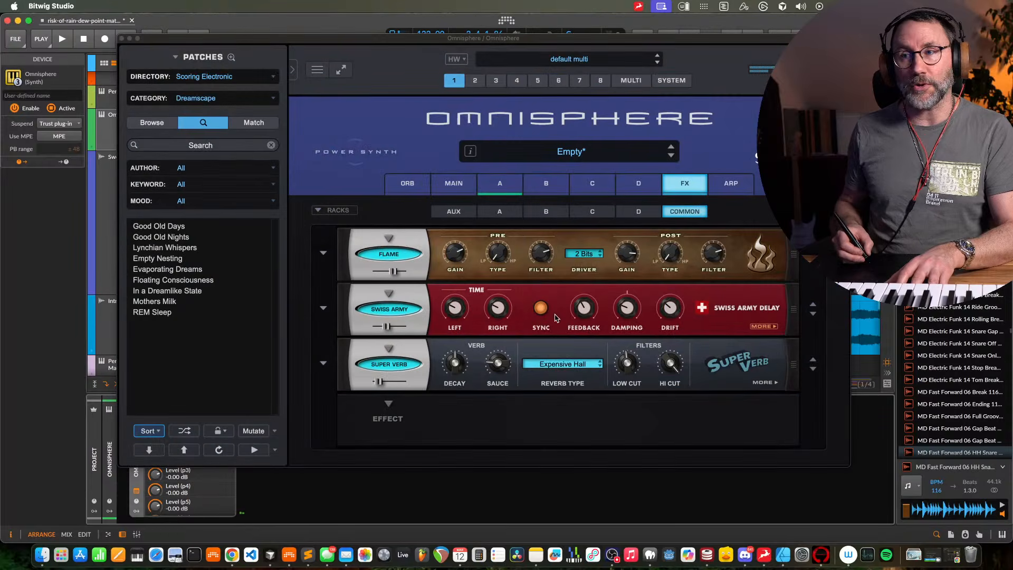
pyautogui.press('space')
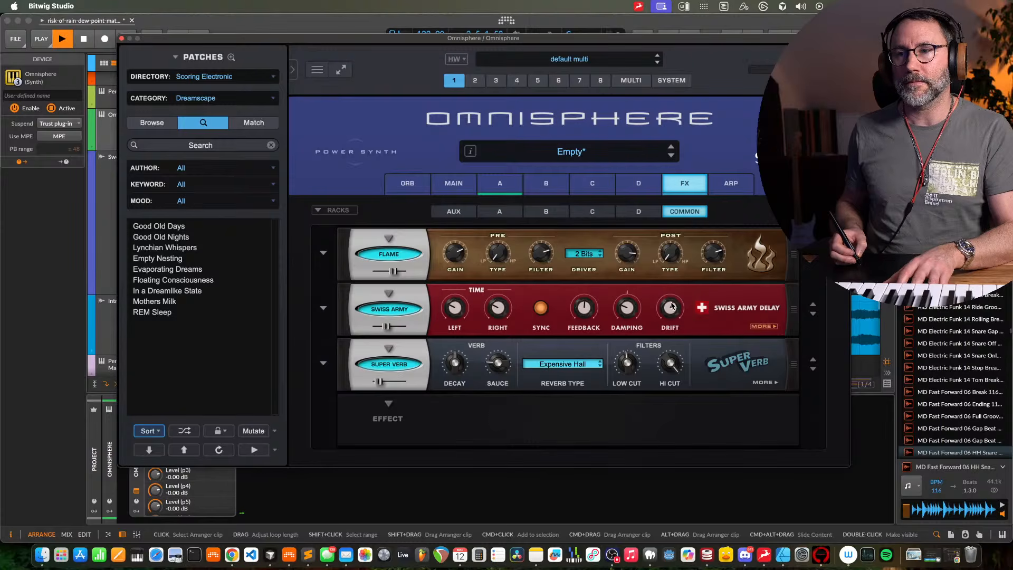
# Bypass Super Verb to hear the intro without reverb, re-enable it and raise the delay's feedback slightly
pyautogui.click(401, 367)
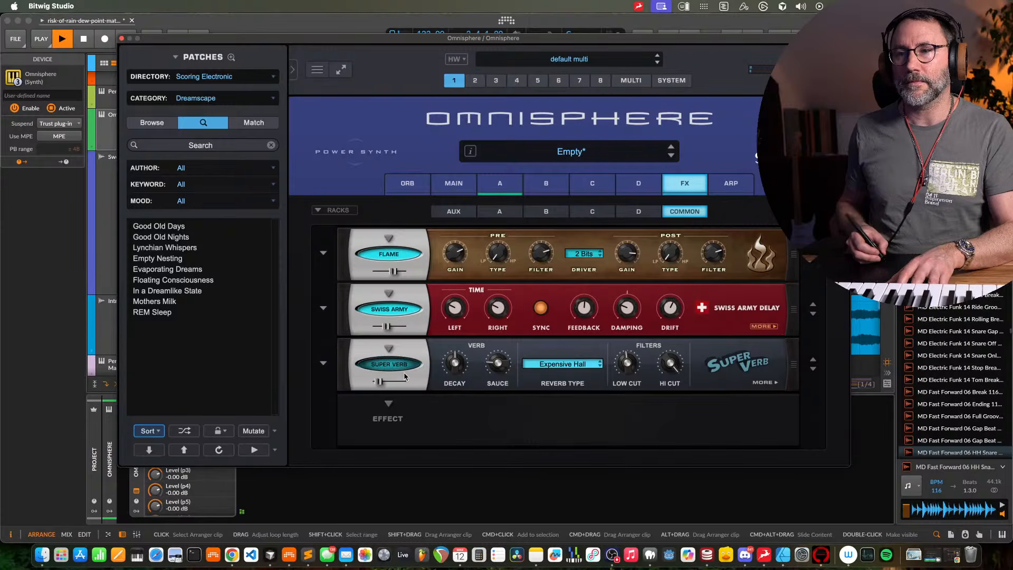
pyautogui.click(122, 39)
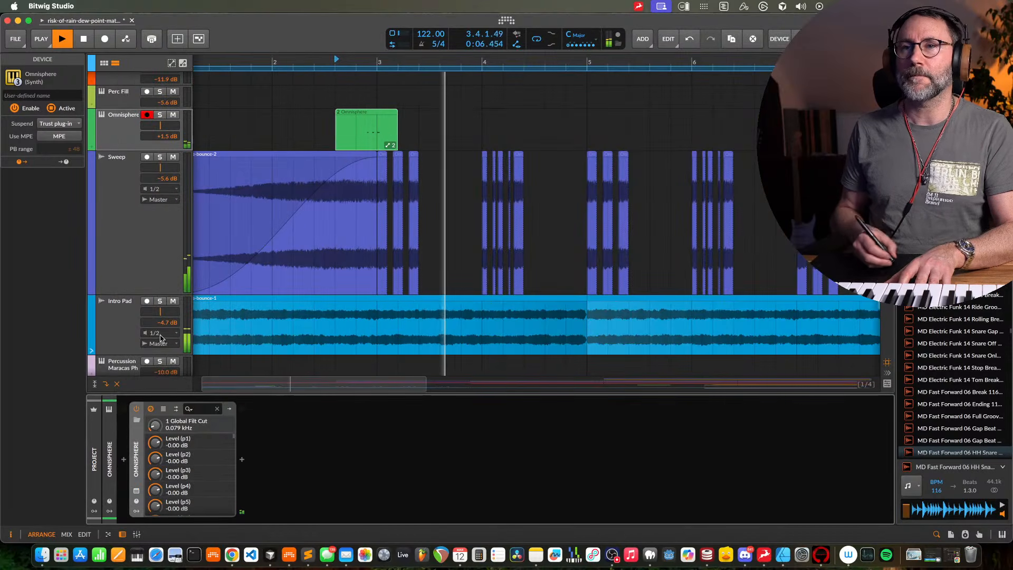
pyautogui.click(136, 491)
pyautogui.press('space')
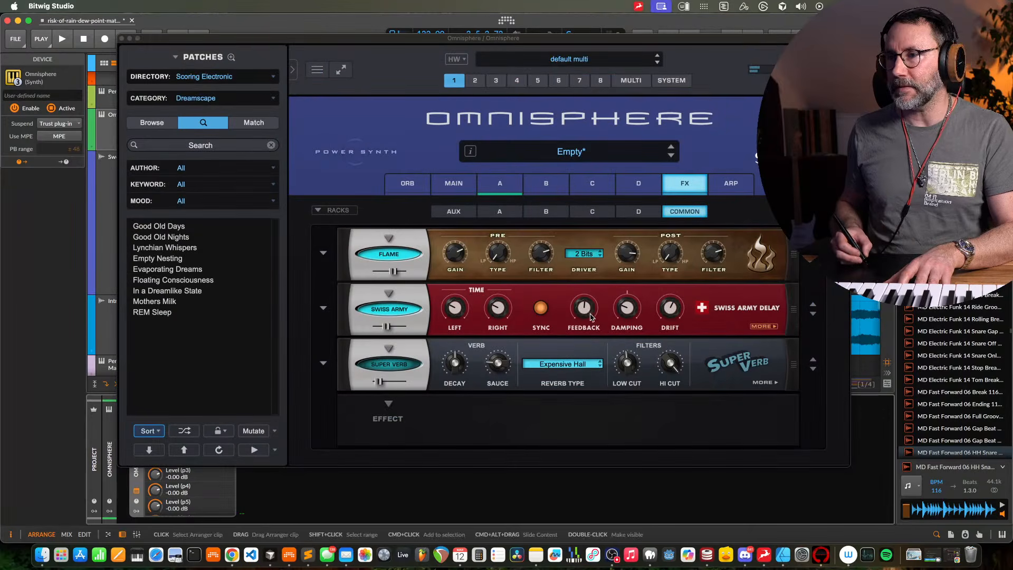
pyautogui.press('space')
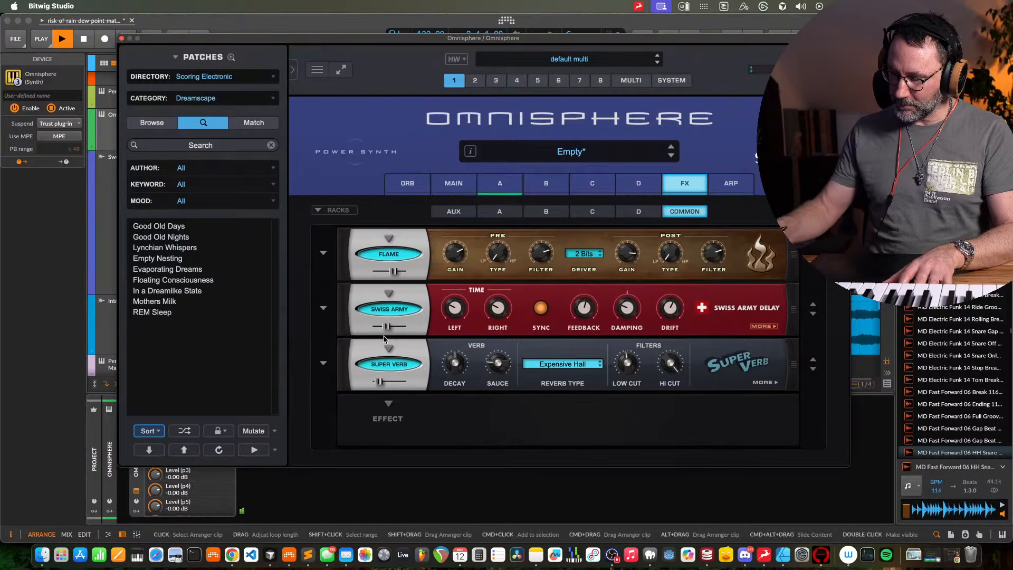
pyautogui.press('space')
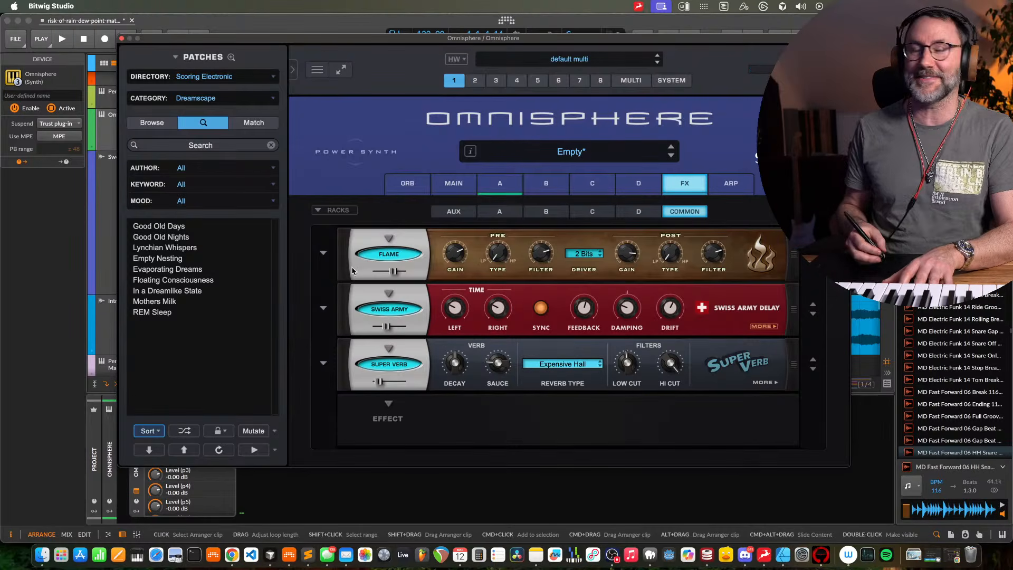
# Try the Ring of Fire effect in the common rack's empty fourth slot and audition the intro with it
pyautogui.click(389, 406)
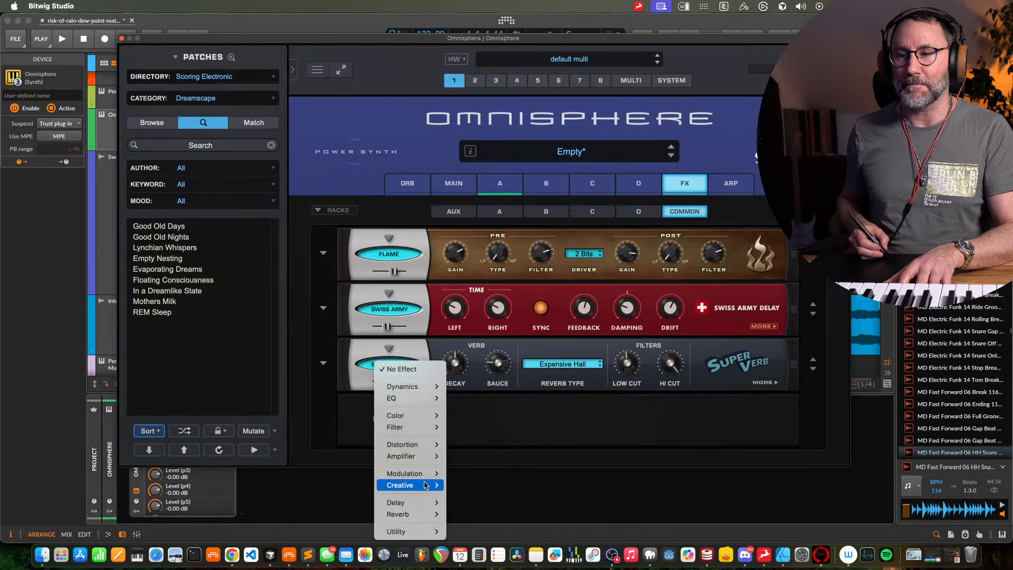
pyautogui.moveTo(423, 486)
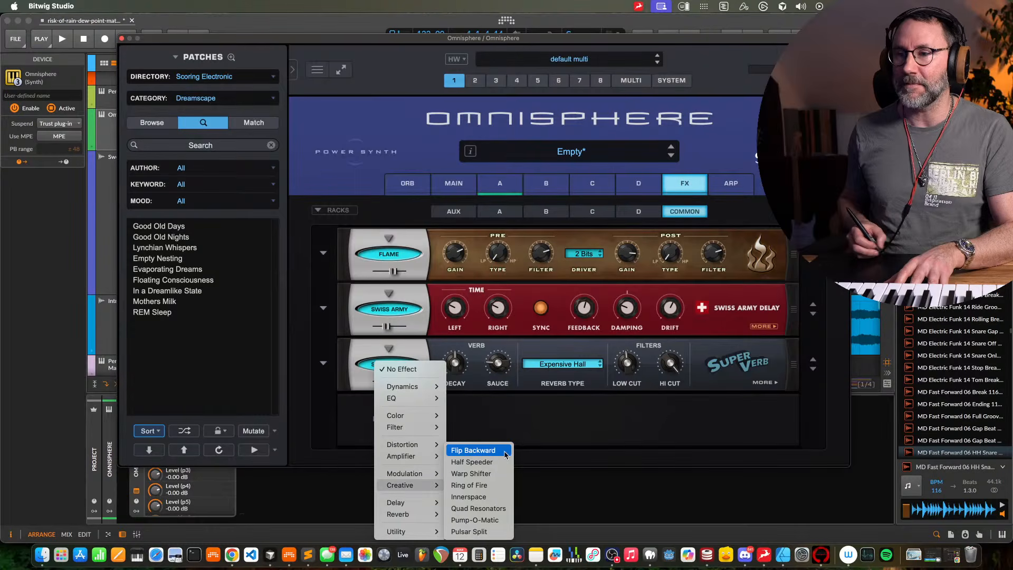
pyautogui.click(487, 485)
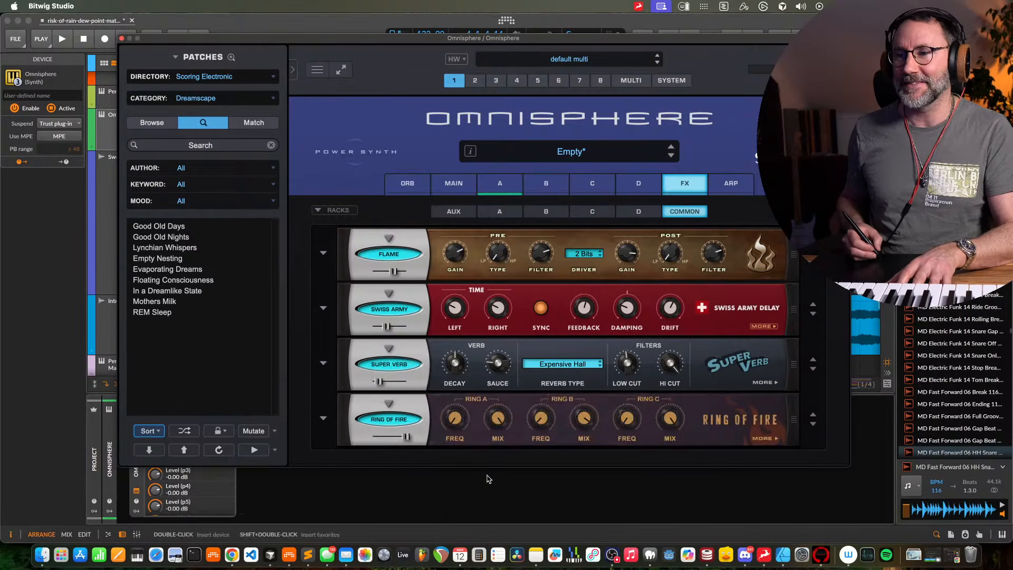
pyautogui.moveTo(578, 40); pyautogui.dragTo(554, 21)
pyautogui.press('space')
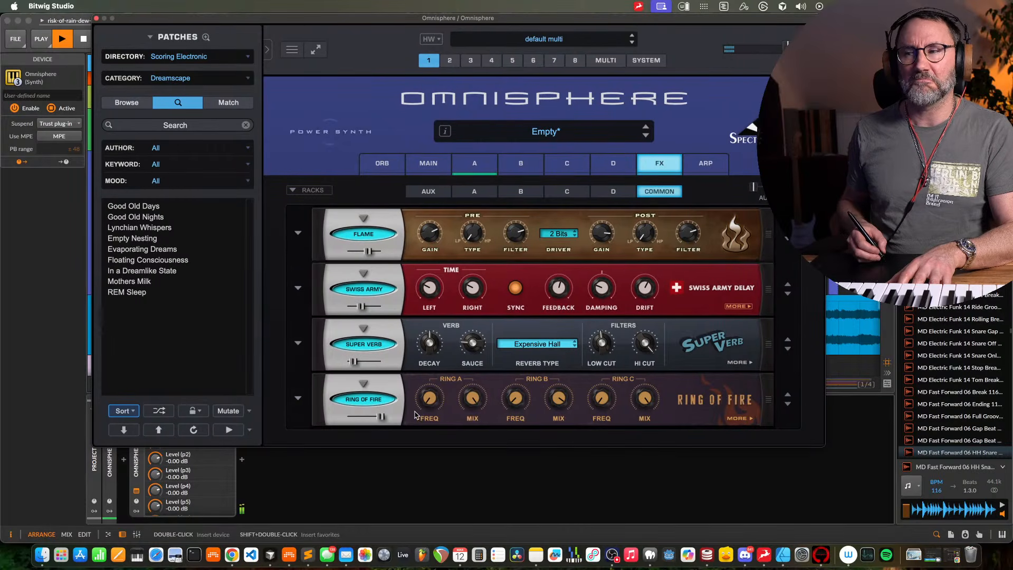
pyautogui.press('space')
# Replace Ring of Fire in the common rack with the Warp Shifter effect and close Omnisphere's window
pyautogui.click(398, 405)
pyautogui.moveTo(388, 499)
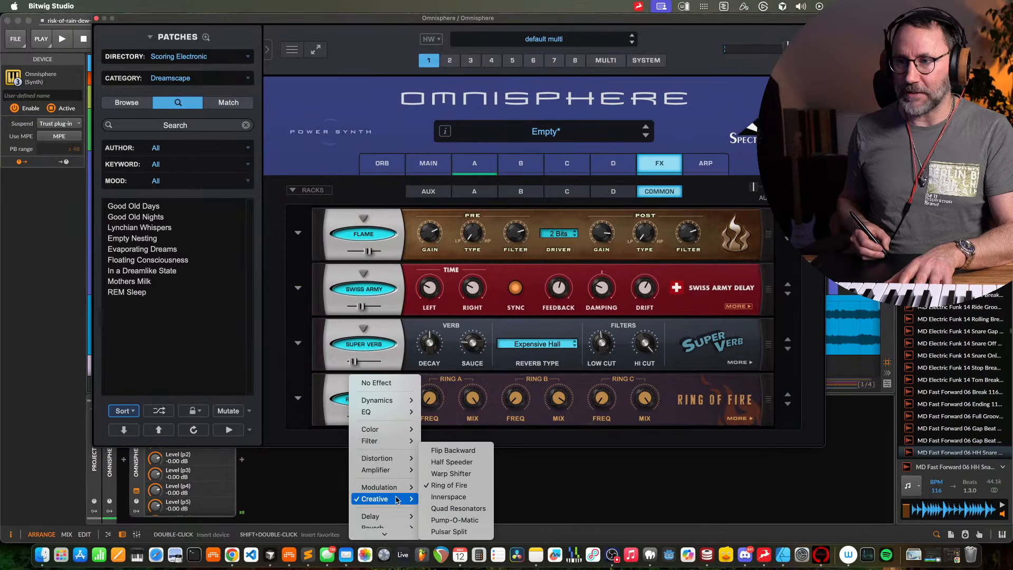
pyautogui.click(467, 473)
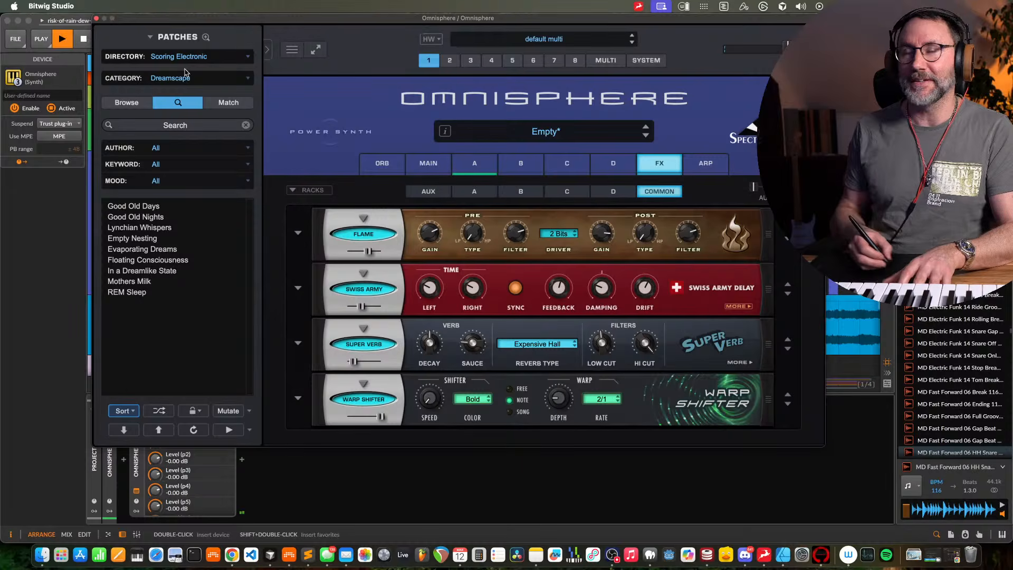
pyautogui.click(96, 18)
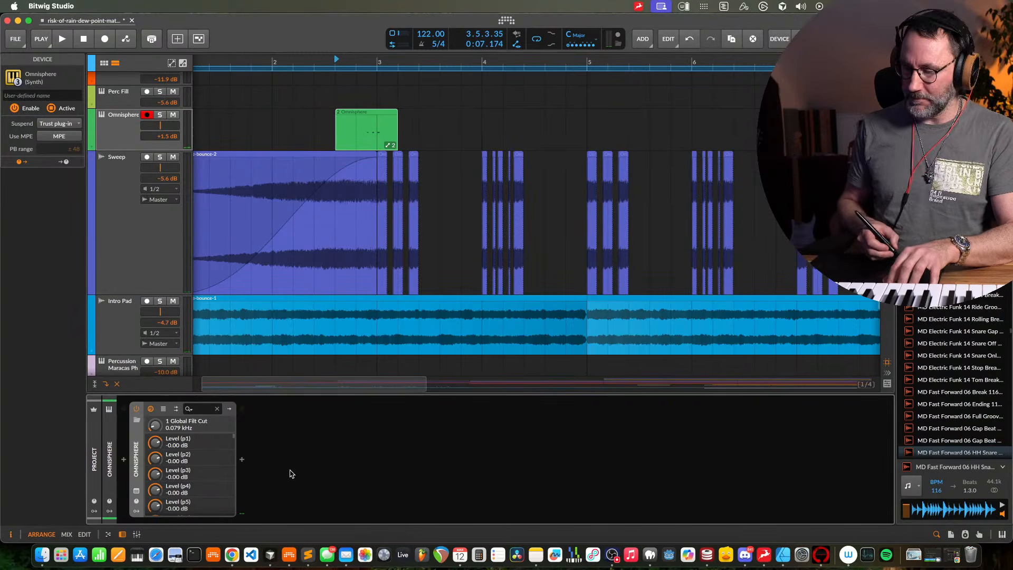
# Add a Filter+ device after Omnisphere, raise its Heat drive to +17.2 dB and switch off its low-pass section while playing
pyautogui.click(242, 460)
pyautogui.write('filter')
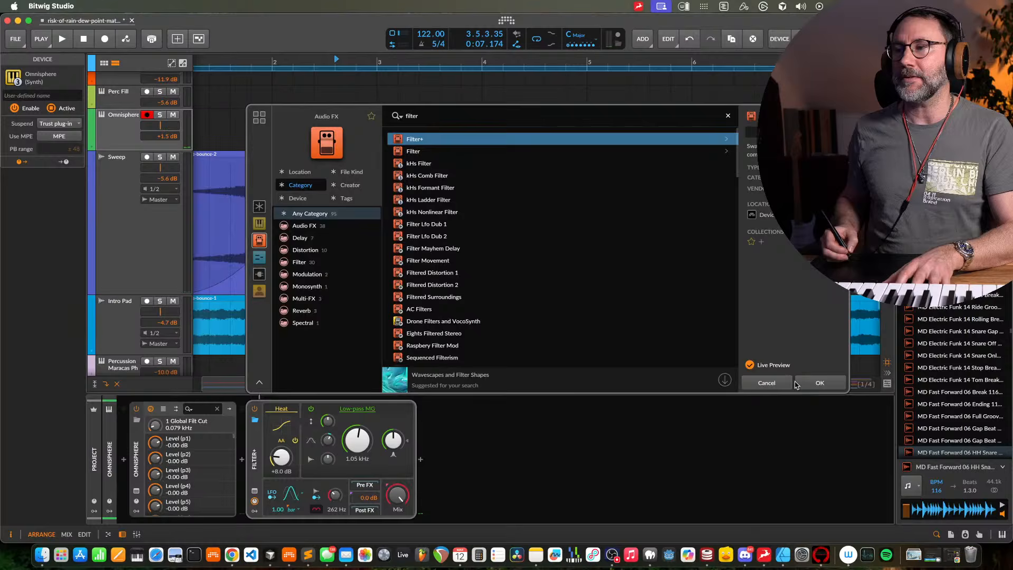
pyautogui.press('Return')
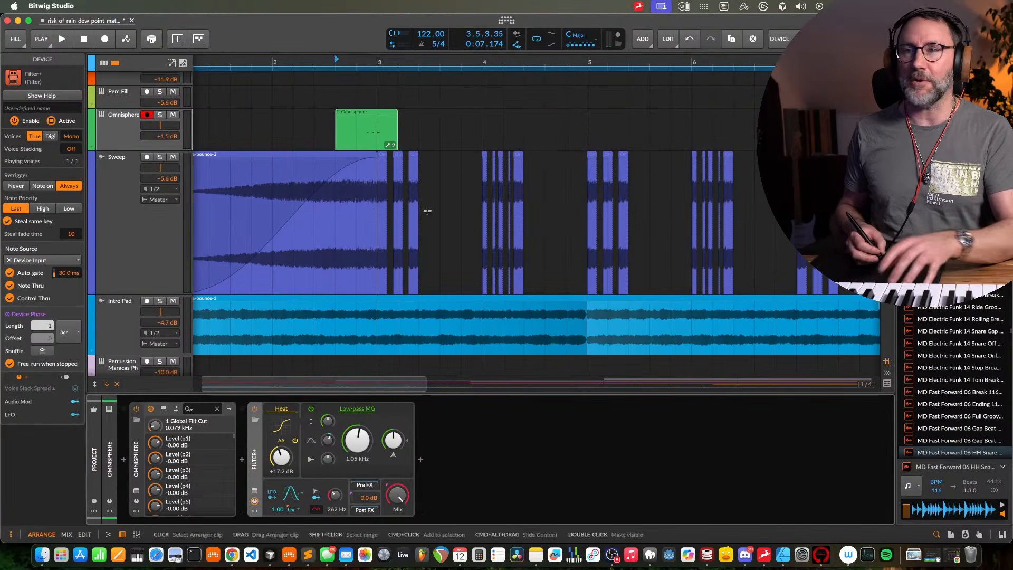
pyautogui.press('space')
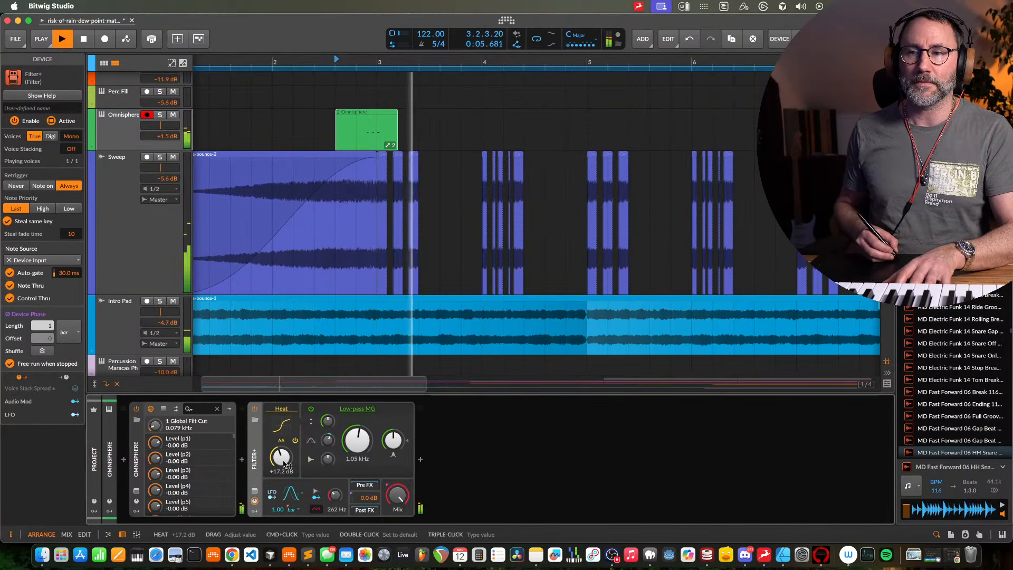
pyautogui.press('space')
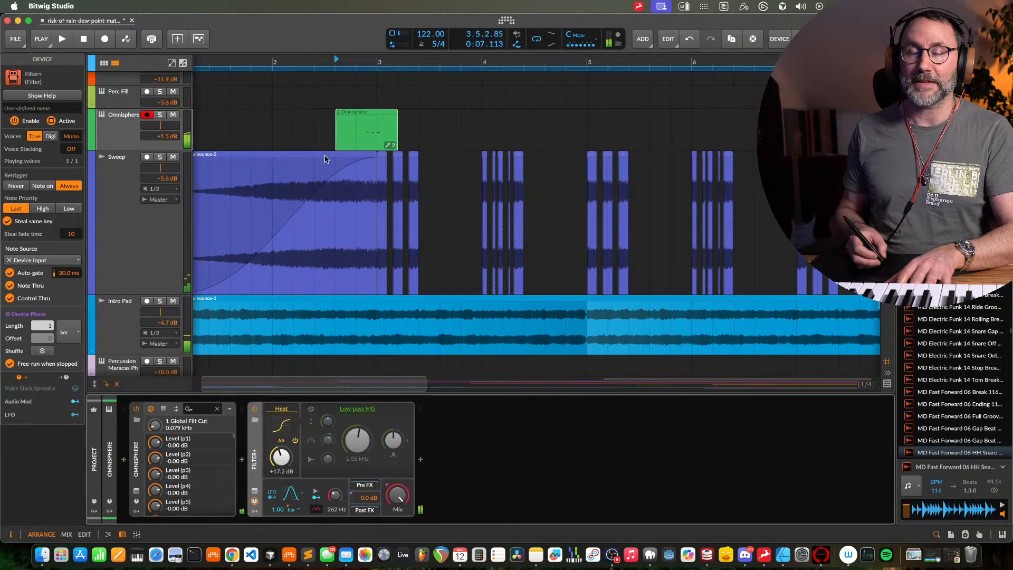
# Play the intro from bar 1 and set the Filter+ Heat drive to +10.8 dB
pyautogui.moveTo(224, 59)
pyautogui.mouseDown()
pyautogui.moveTo(312, 86)
pyautogui.moveTo(219, 79)
pyautogui.mouseUp()
pyautogui.click(206, 62)
pyautogui.press('space')
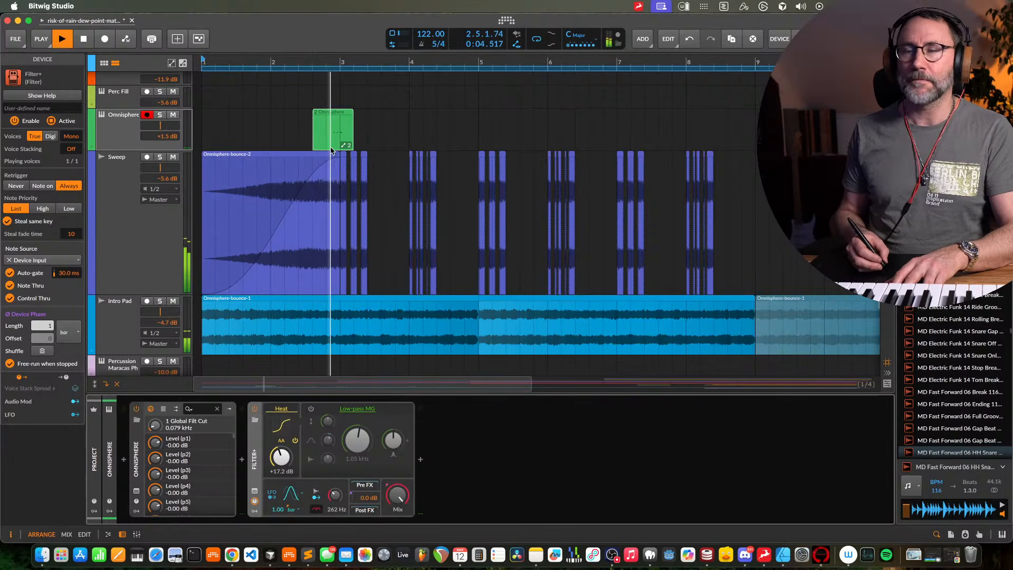
pyautogui.moveTo(278, 452); pyautogui.dragTo(278, 466)
pyautogui.press('space')
pyautogui.press('space')
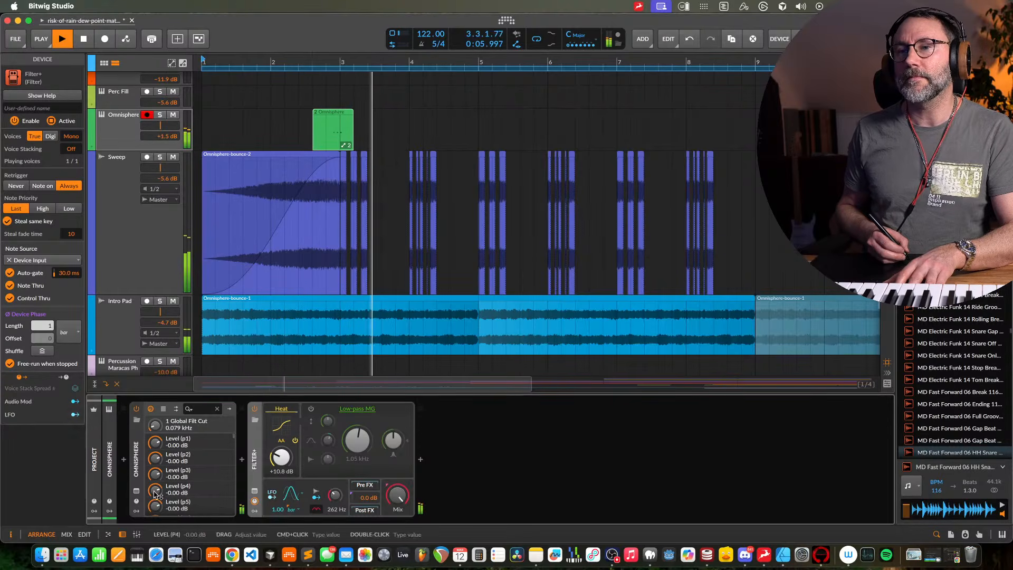
# Bypass Warp Shifter in Omnisphere's common rack and return to the arrangement
pyautogui.click(136, 490)
pyautogui.click(358, 399)
pyautogui.press('space')
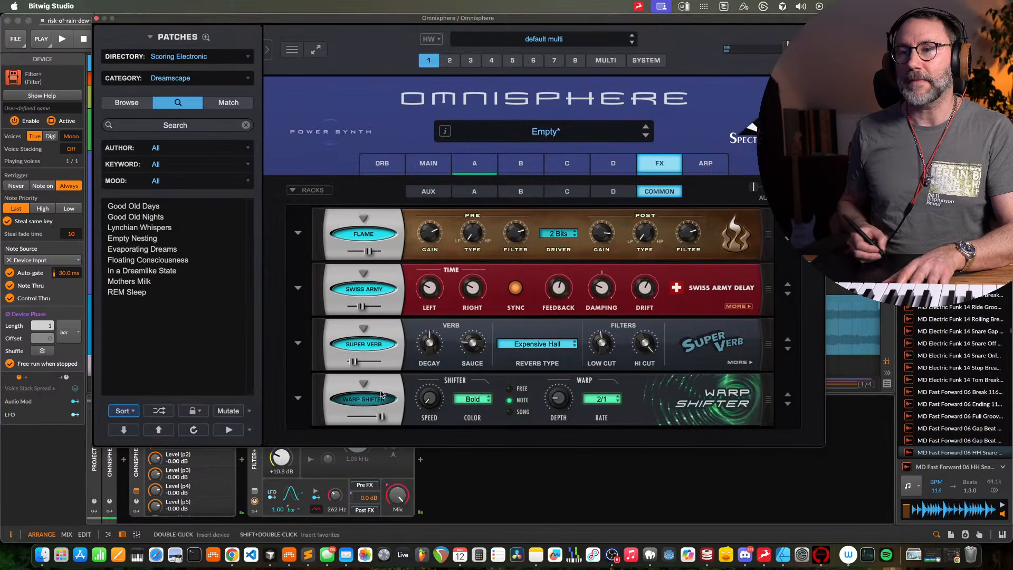
pyautogui.click(97, 18)
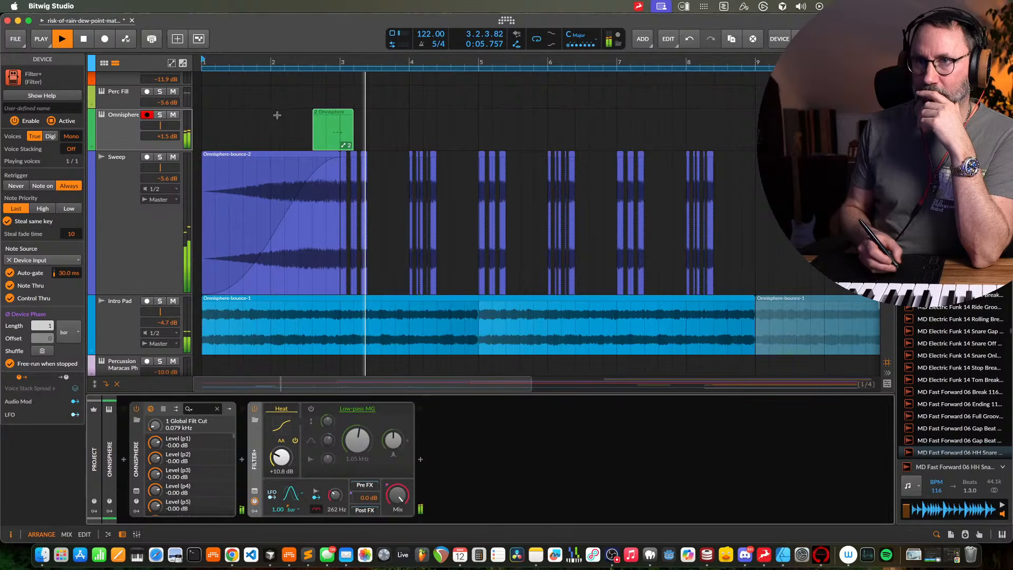
# Bypass Super Verb in Omnisphere's common rack while the intro plays, with the plugin window moved aside, and close the window
pyautogui.click(136, 492)
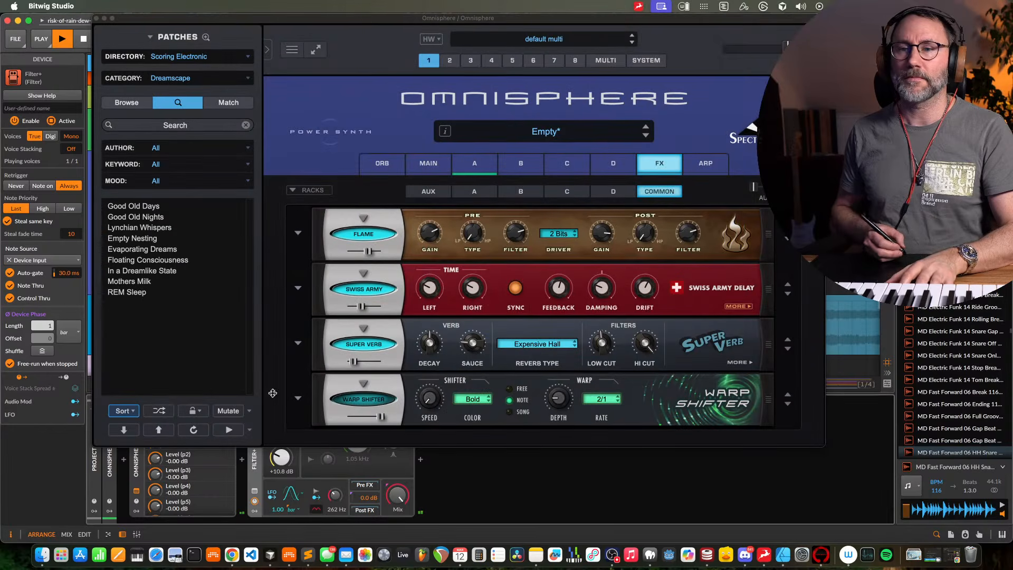
pyautogui.moveTo(354, 19); pyautogui.dragTo(580, 40)
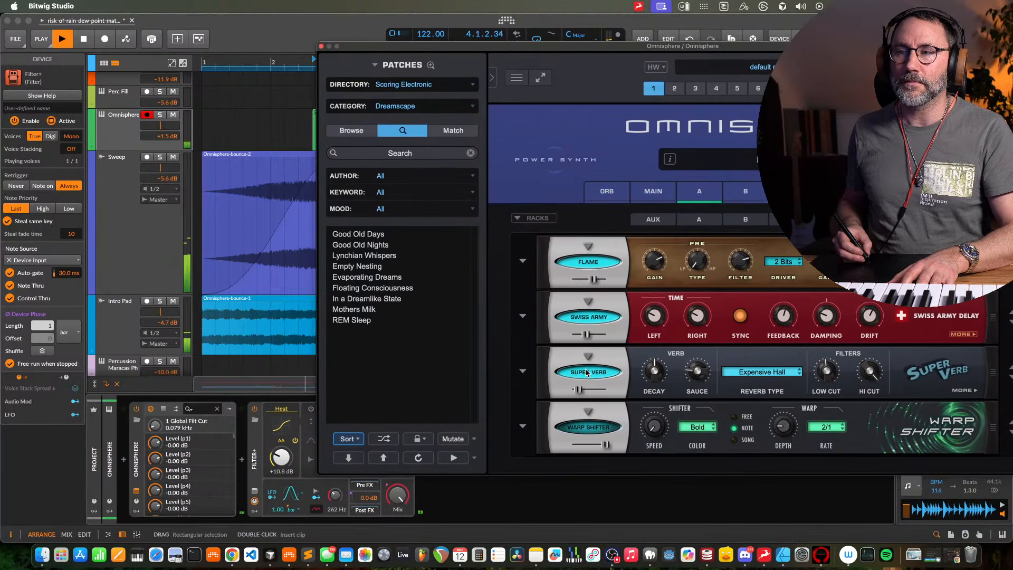
pyautogui.moveTo(413, 47); pyautogui.dragTo(546, 48)
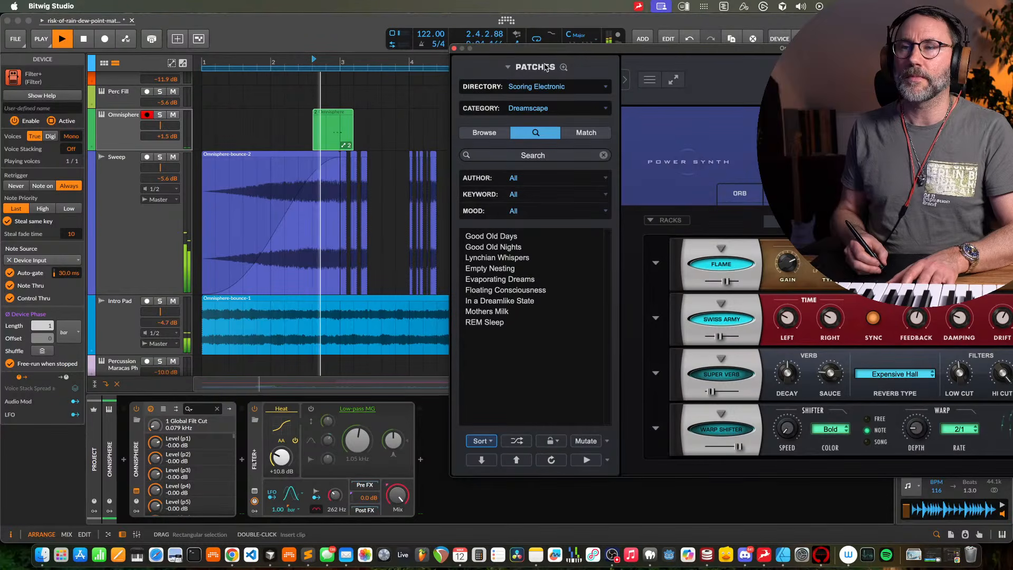
pyautogui.moveTo(670, 48); pyautogui.dragTo(583, 63)
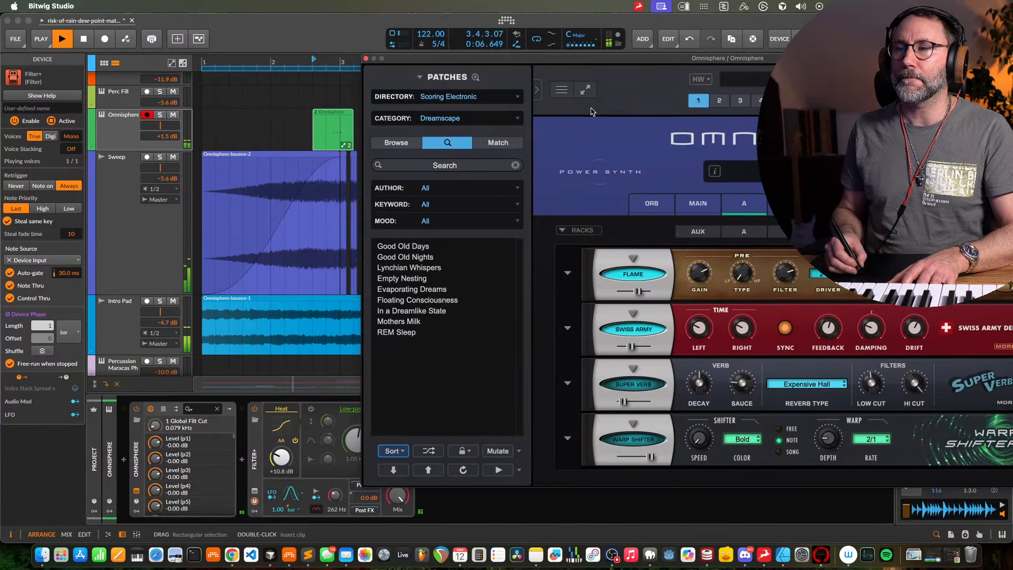
pyautogui.click(627, 279)
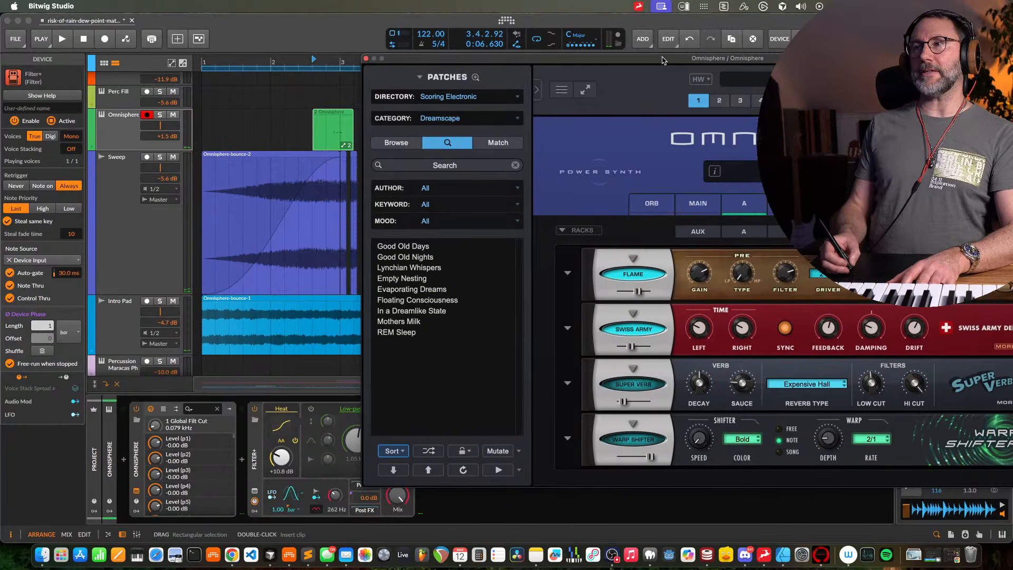
pyautogui.moveTo(663, 60); pyautogui.dragTo(572, 65)
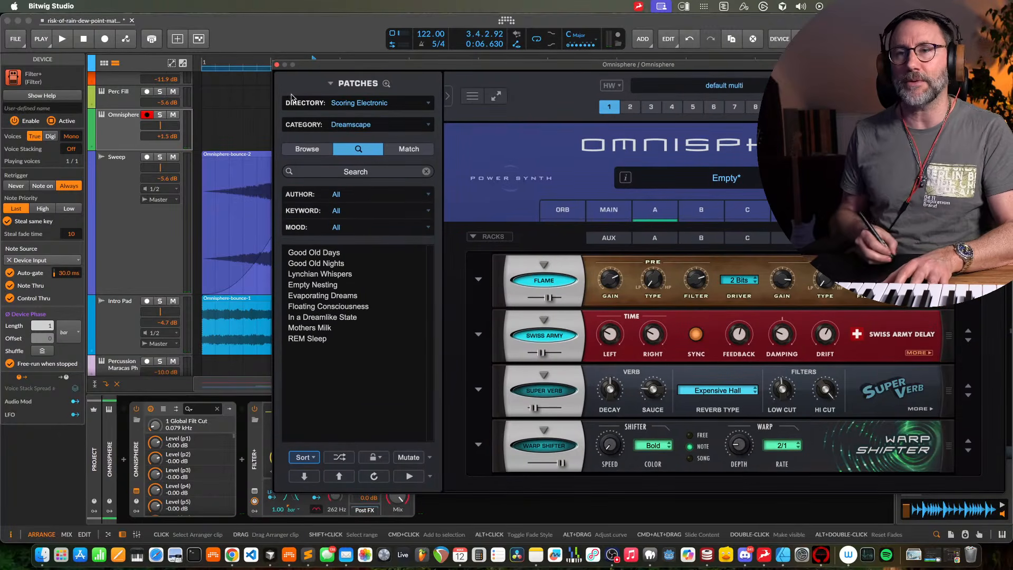
pyautogui.click(308, 22)
pyautogui.click(277, 65)
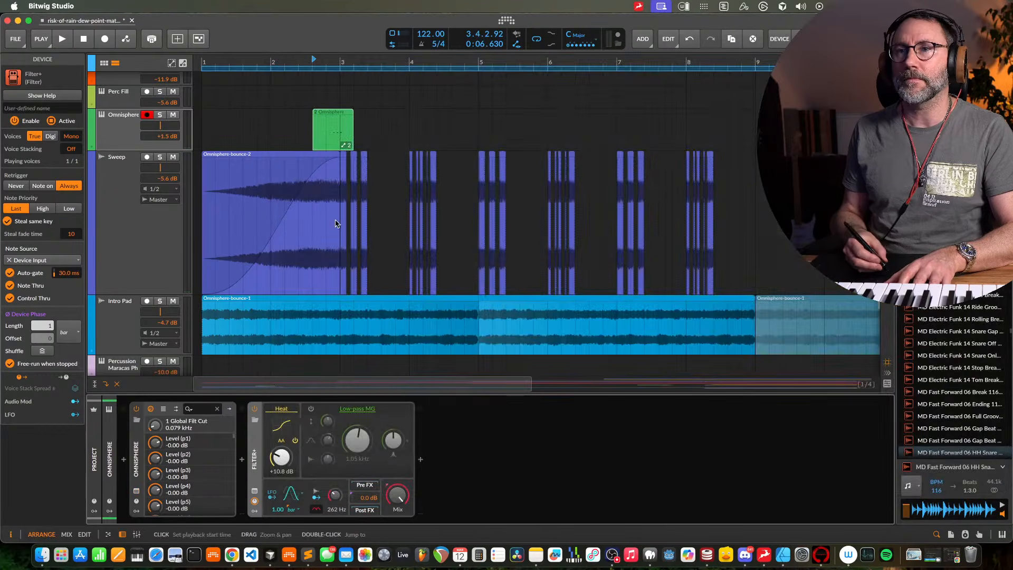
# Play the arrangement from the Omnisphere impact past the intro and review all its tracks in an overview
pyautogui.press('space')
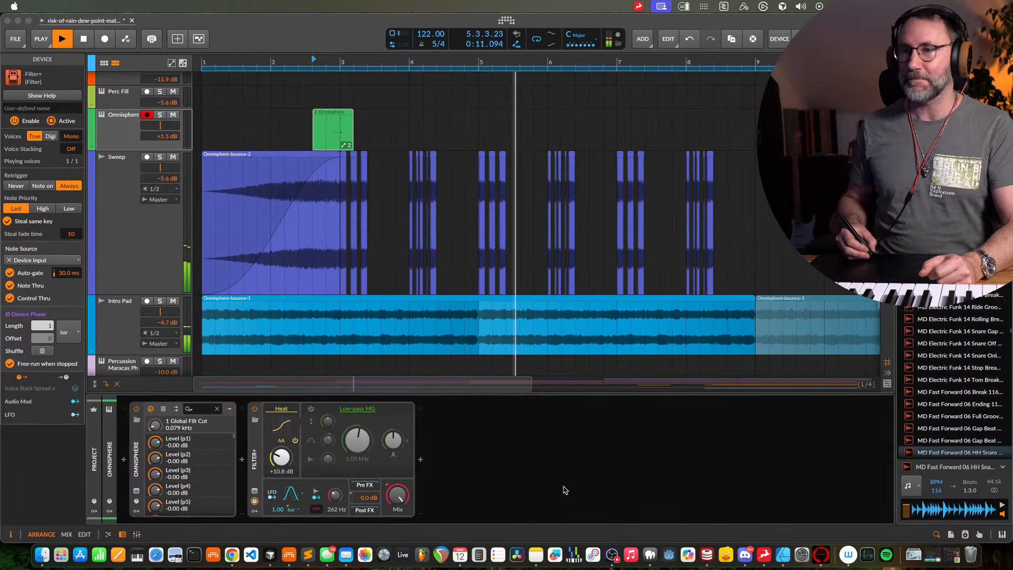
pyautogui.click(314, 38)
pyautogui.scroll(-5, 431, 268)
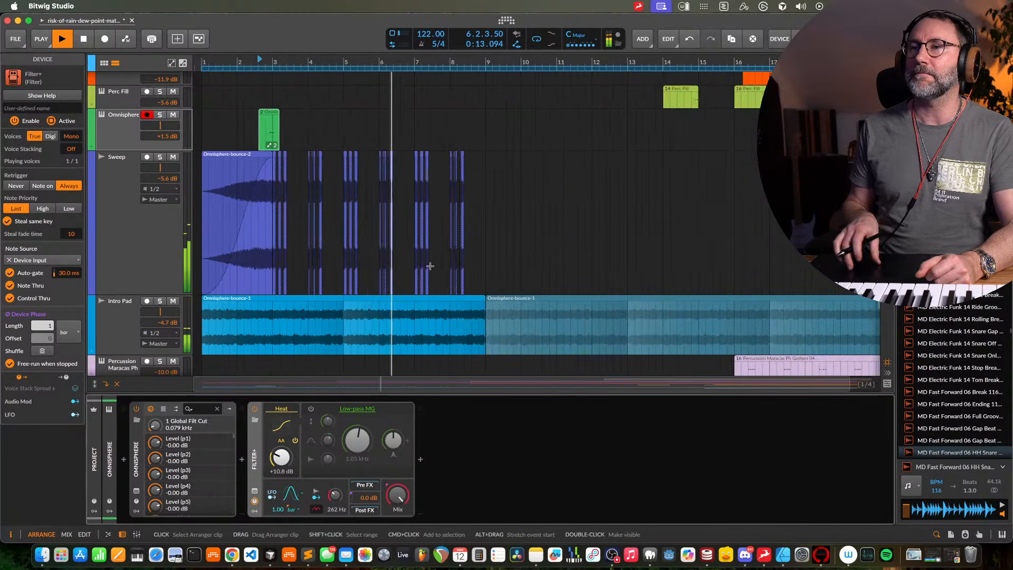
pyautogui.scroll(8, 430, 267)
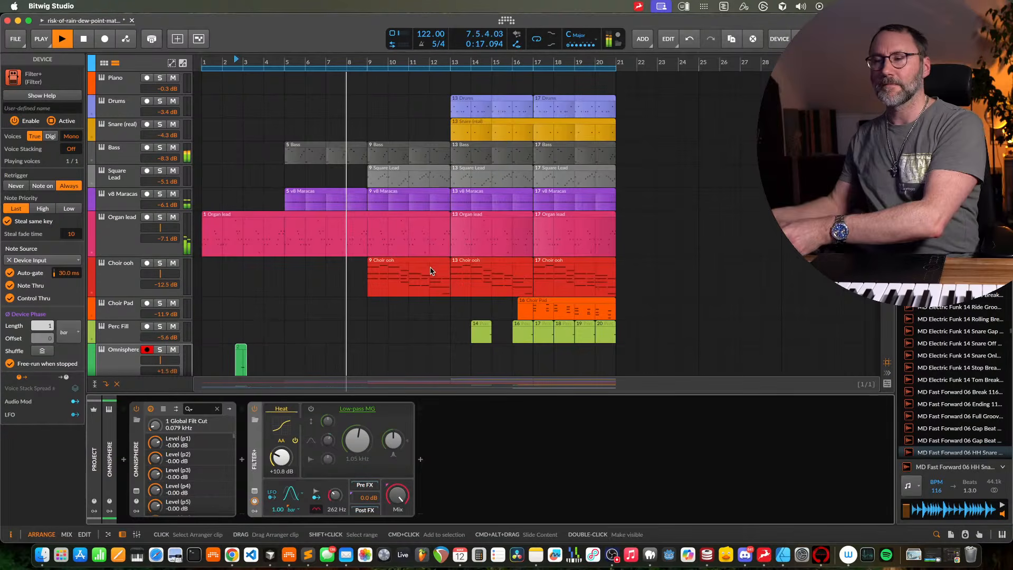
pyautogui.click(613, 555)
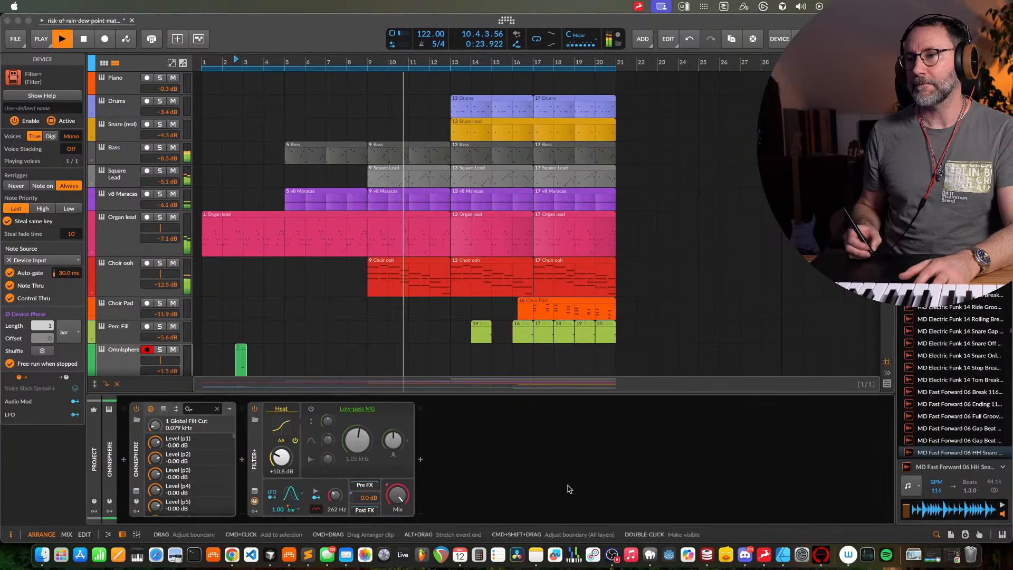
pyautogui.click(310, 27)
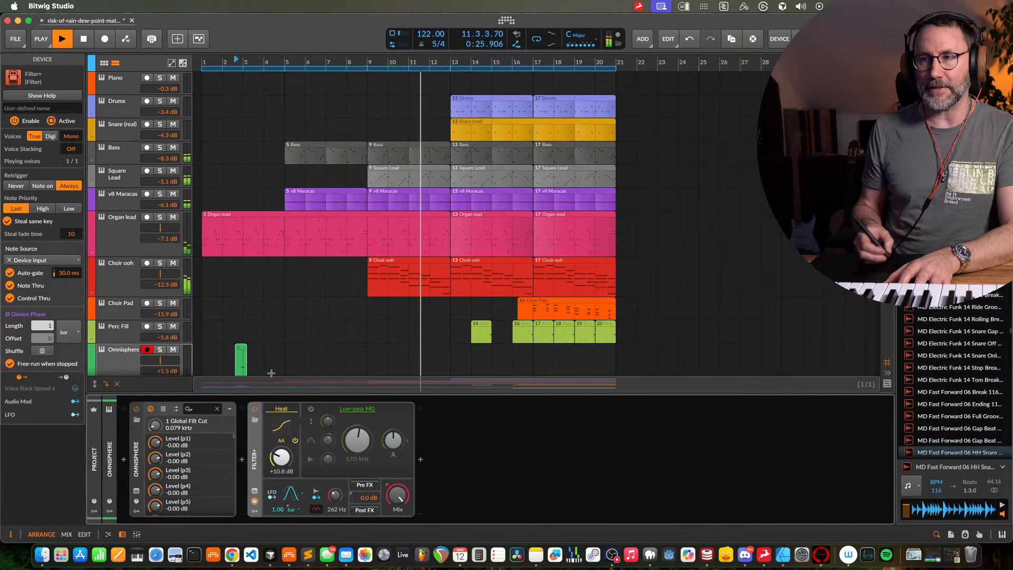
# Return to the intro, select the Omnisphere track and replay the impact leading into the Sweep
pyautogui.scroll(-5, 276, 327)
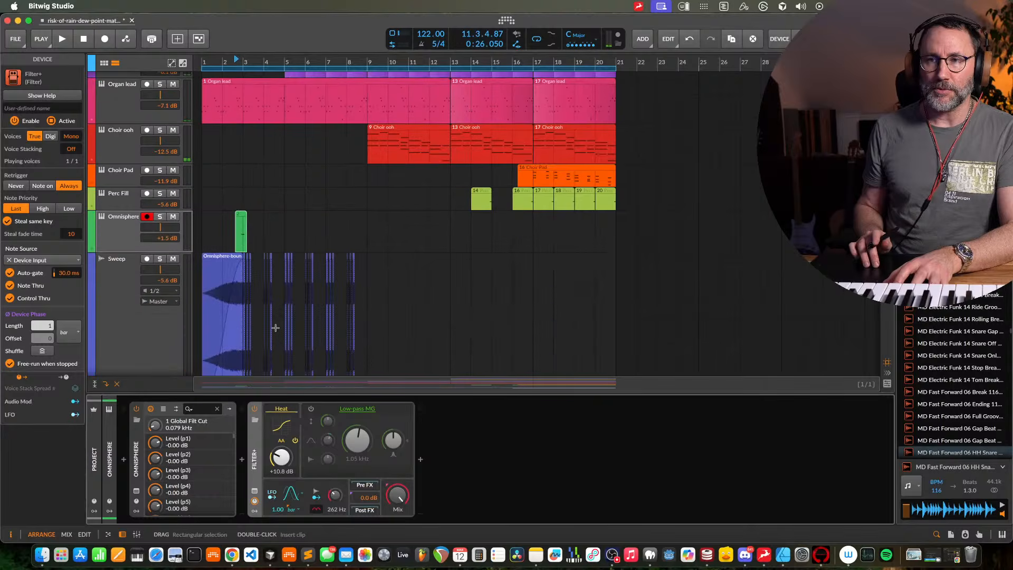
pyautogui.scroll(5, 241, 265)
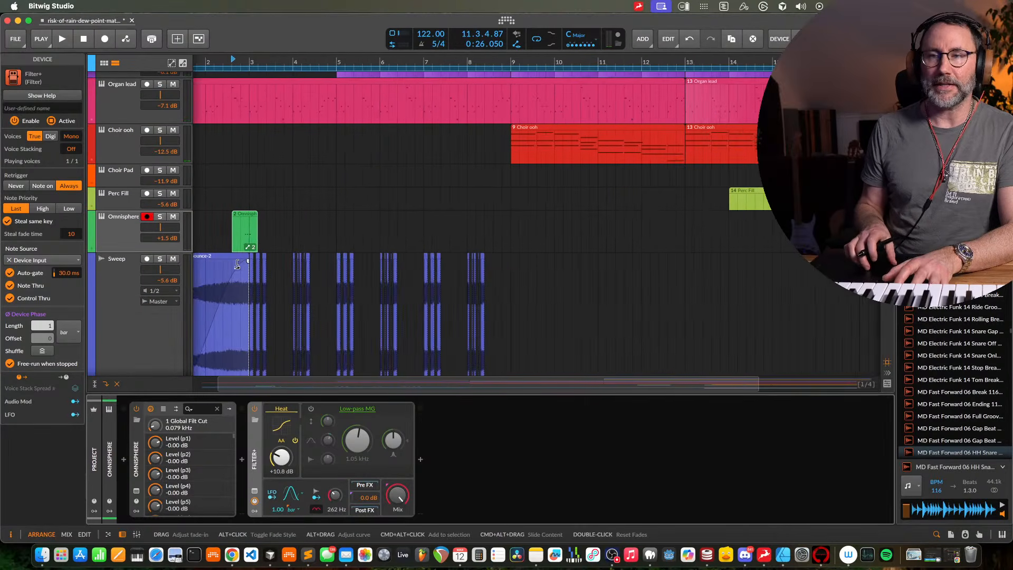
pyautogui.hscroll(-2, 237, 264)
pyautogui.press('space')
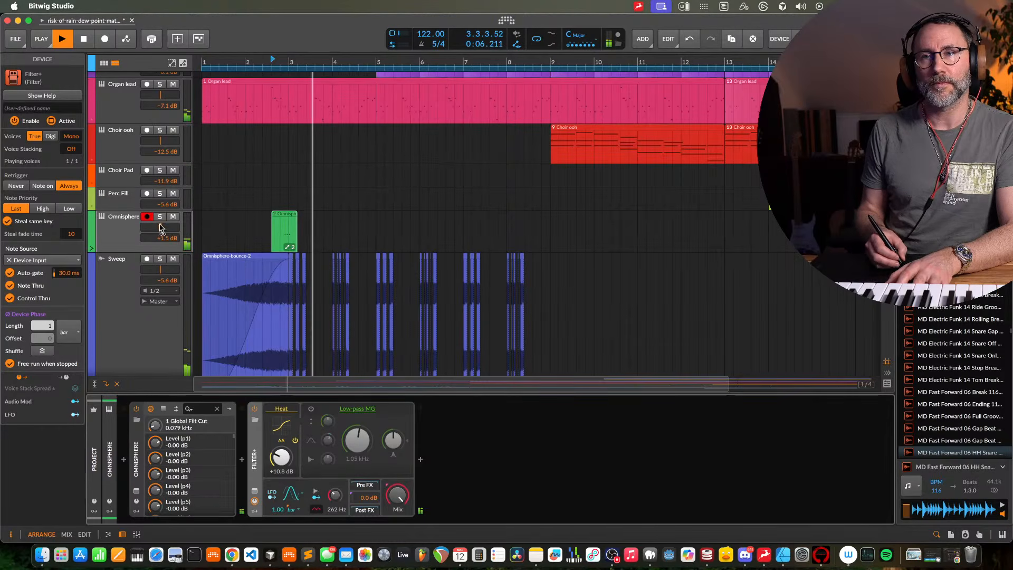
pyautogui.press('space')
pyautogui.click(116, 235)
pyautogui.press('space')
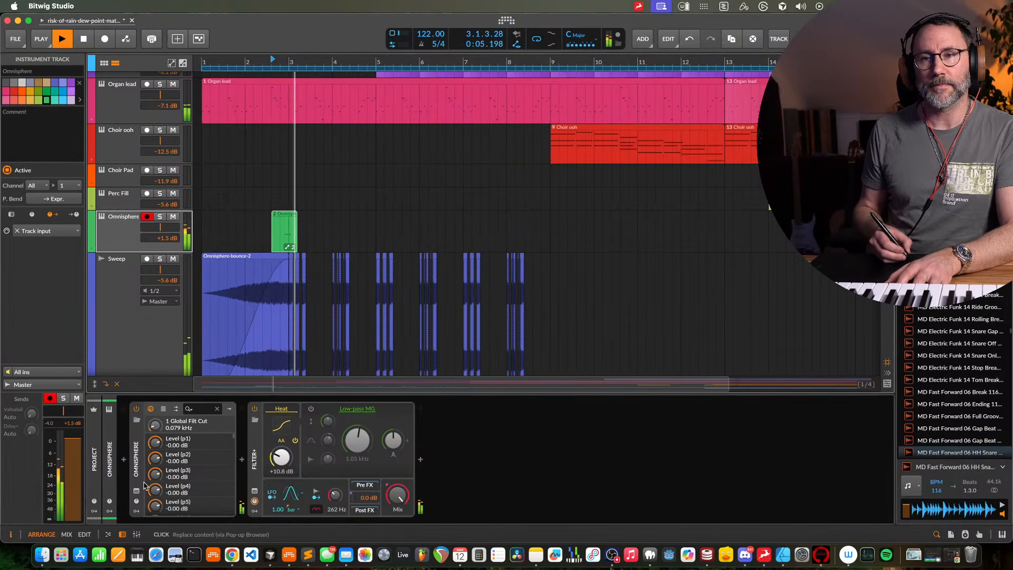
# Re-enable Super Verb in Omnisphere's common rack, audition the impact with it and look through the Hall reverb types
pyautogui.press('space')
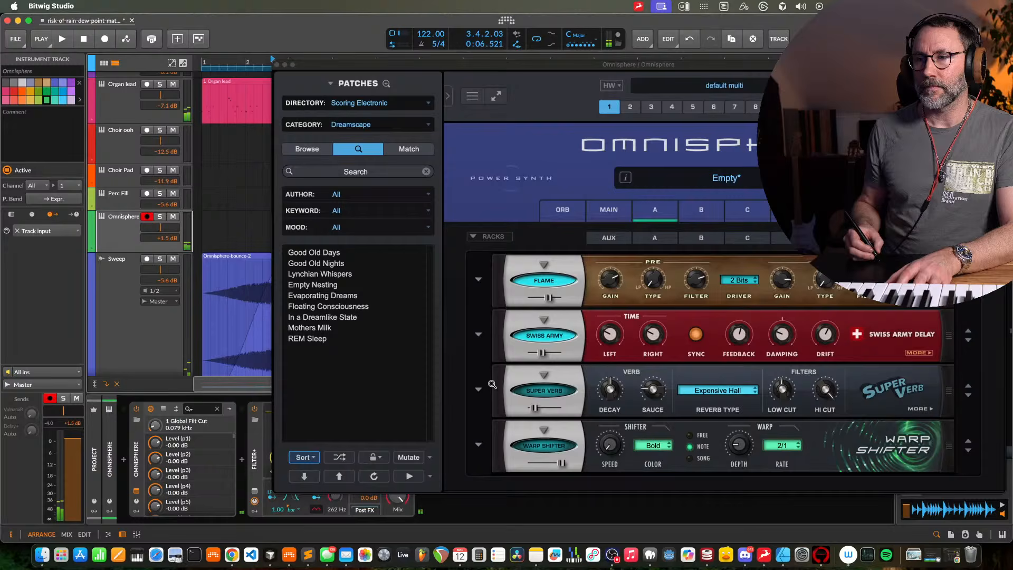
pyautogui.click(544, 390)
pyautogui.press('space')
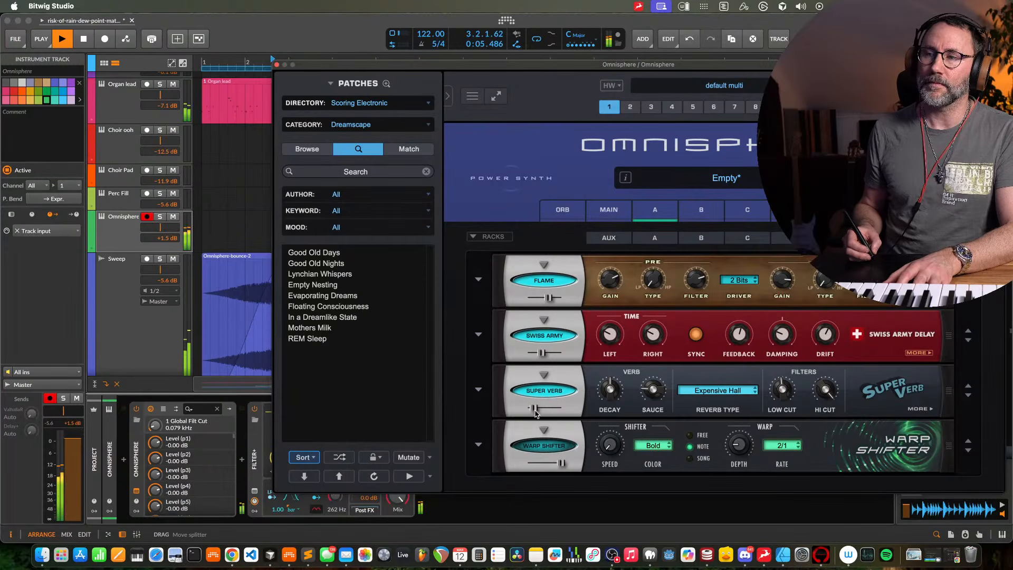
pyautogui.click(696, 391)
pyautogui.moveTo(708, 418)
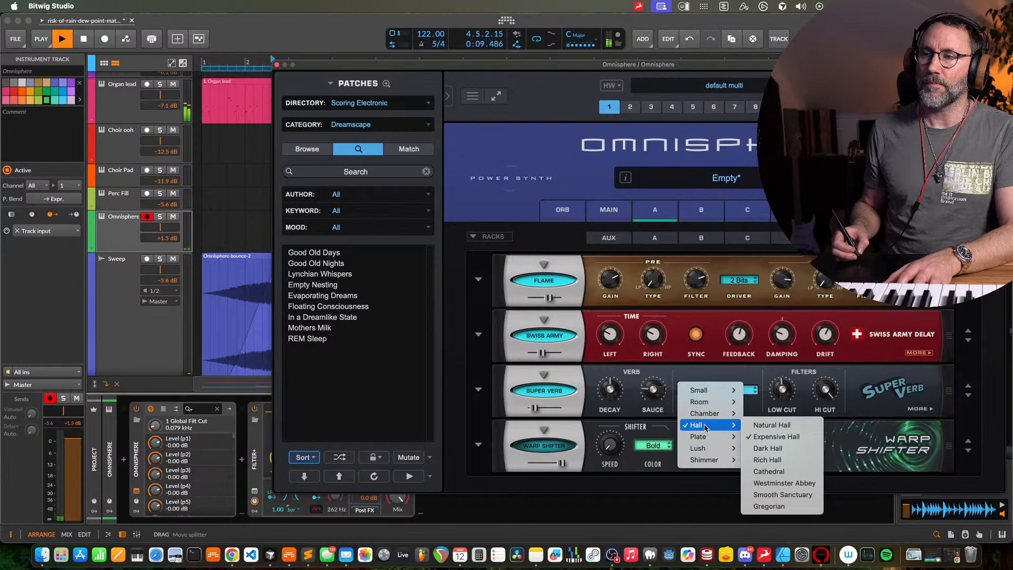
pyautogui.click(658, 371)
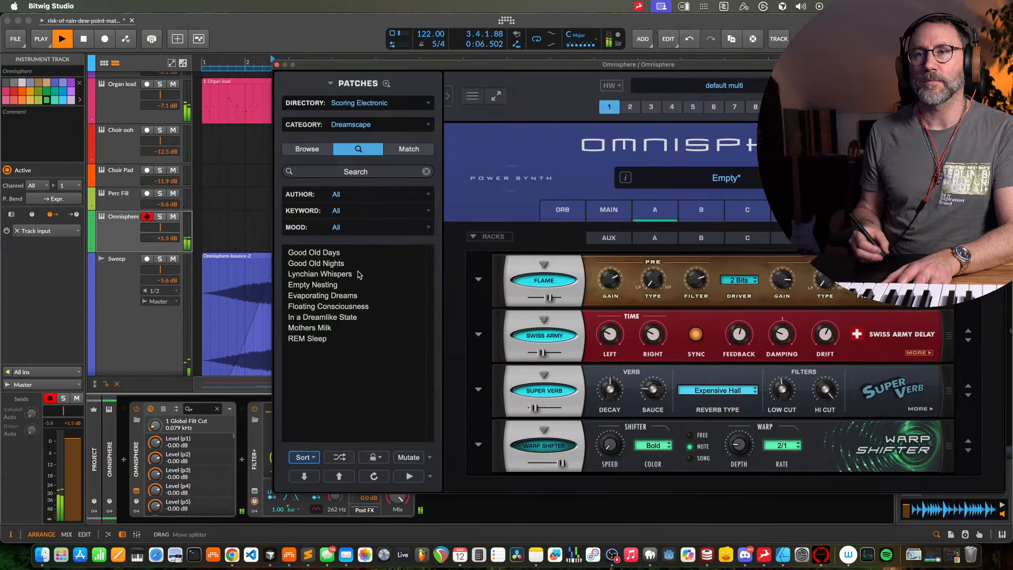
# Replay the impact while readjusting Flame's mix level, and enable Warp Shifter in Omnisphere's common rack
pyautogui.press('space')
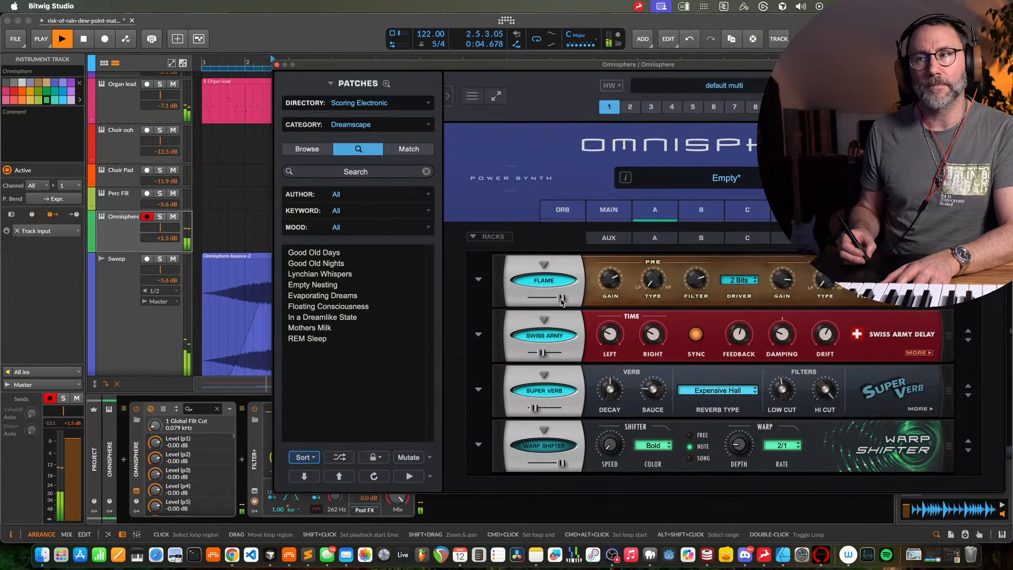
pyautogui.moveTo(562, 300); pyautogui.dragTo(532, 298)
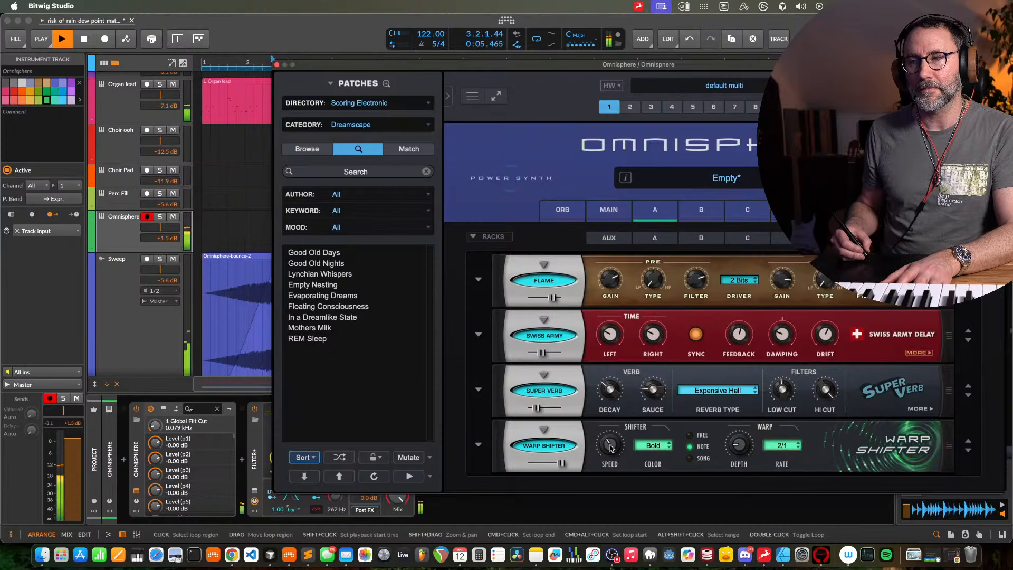
pyautogui.press('space')
# Set Warp Shifter's shifter color to Liquid and its warp rate to 1/1, auditioning the impact after each change
pyautogui.click(653, 445)
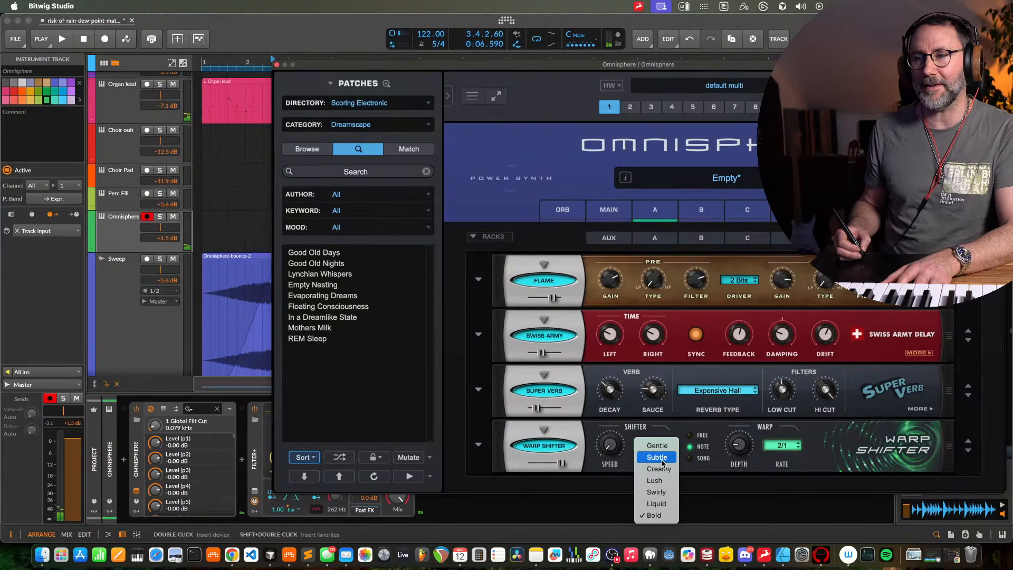
pyautogui.click(660, 504)
pyautogui.press('space')
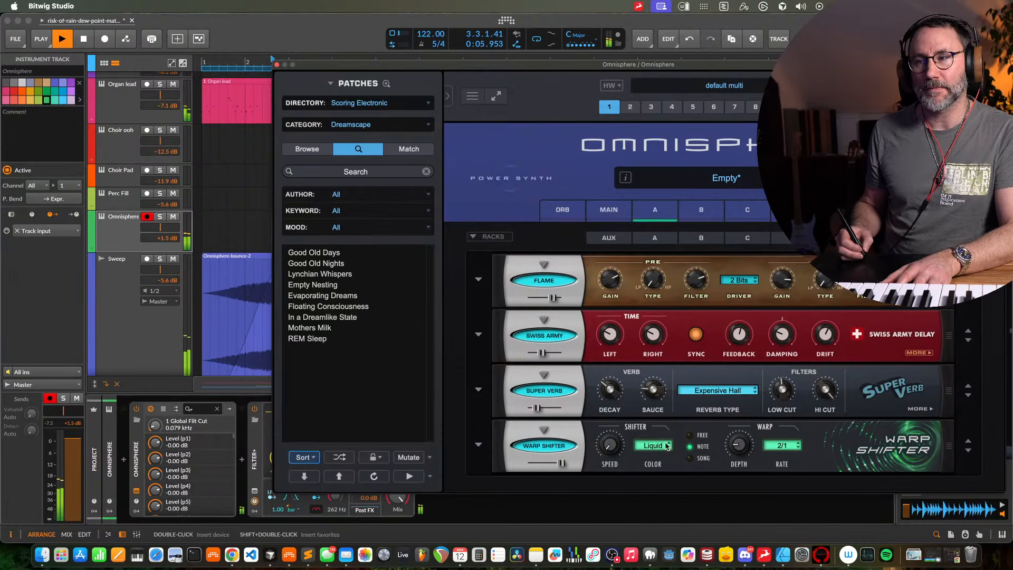
pyautogui.click(781, 446)
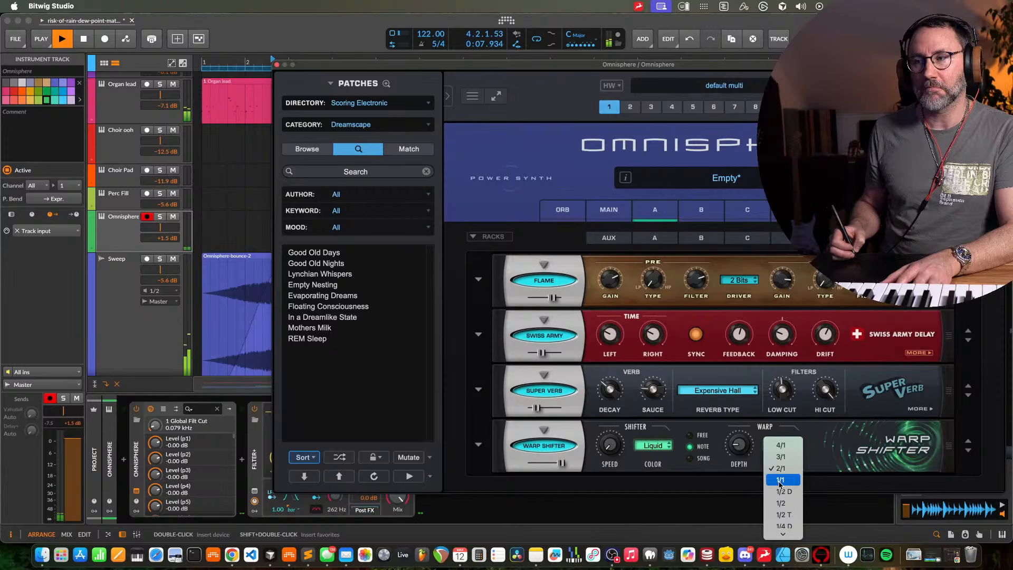
pyautogui.click(780, 480)
pyautogui.press('space')
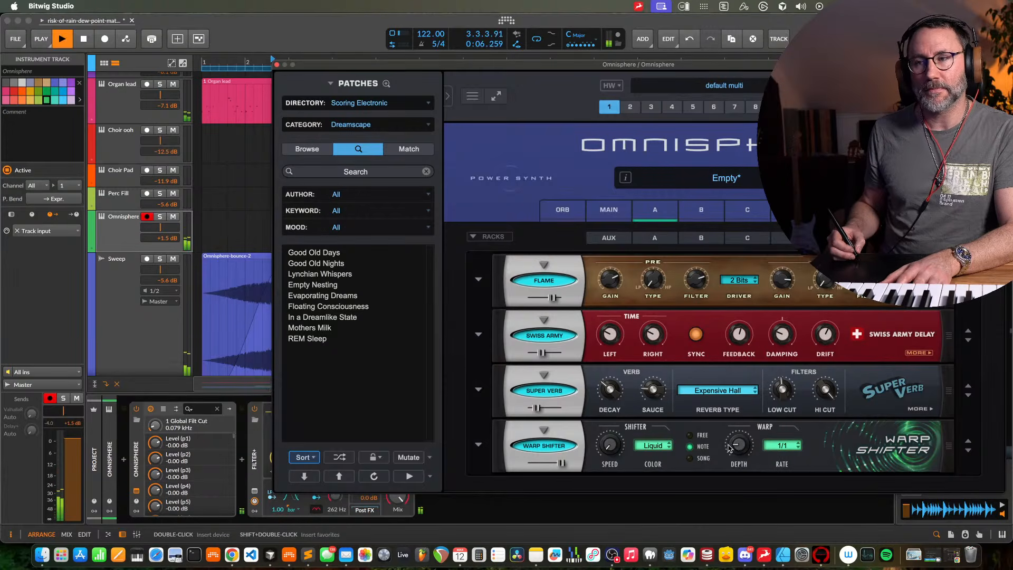
# Lower Warp Shifter's mix to about halfway, compare the impact with the effect bypassed and enabled, and close Omnisphere's window
pyautogui.click(786, 447)
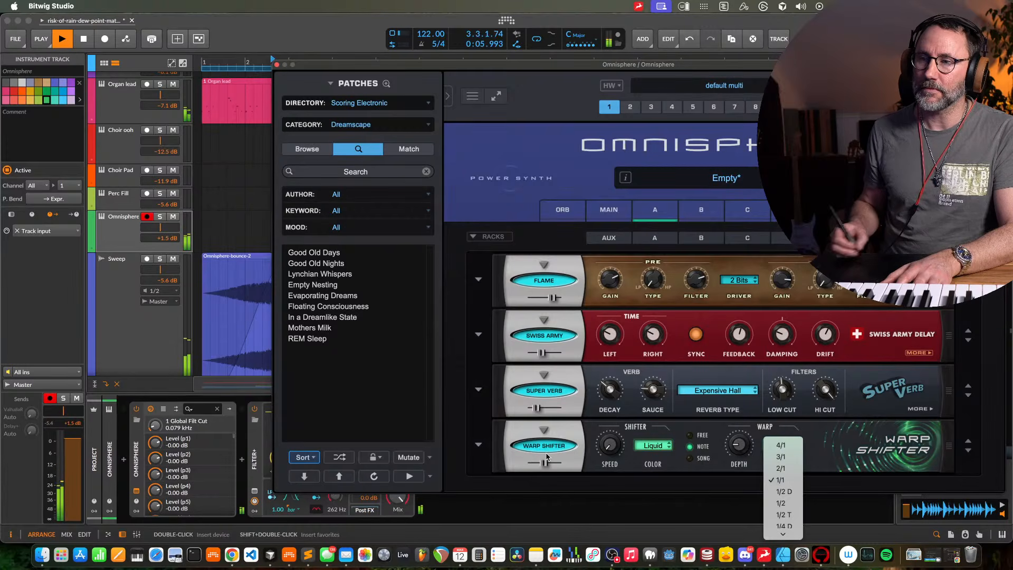
pyautogui.click(571, 437)
pyautogui.press('space')
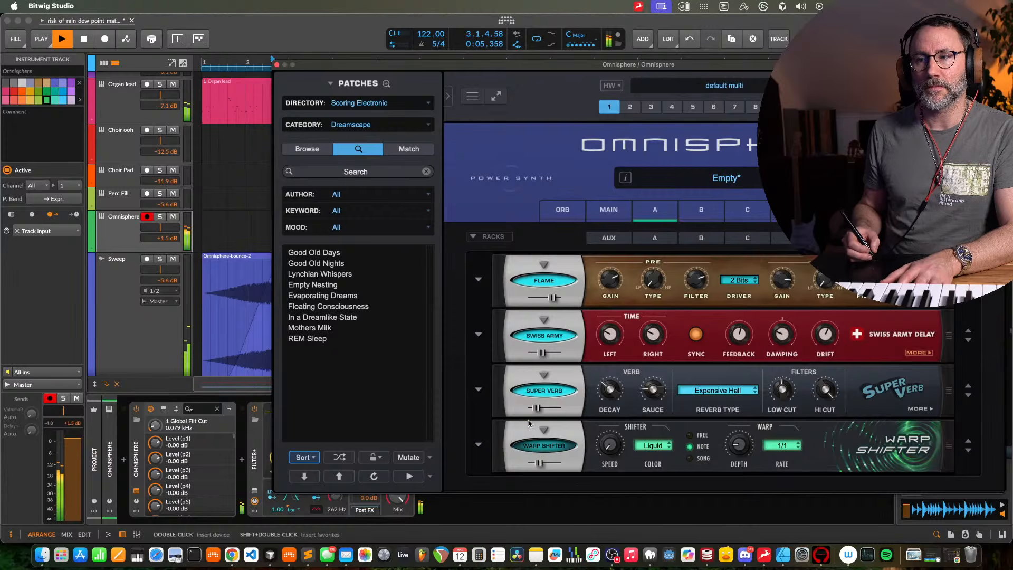
pyautogui.click(539, 446)
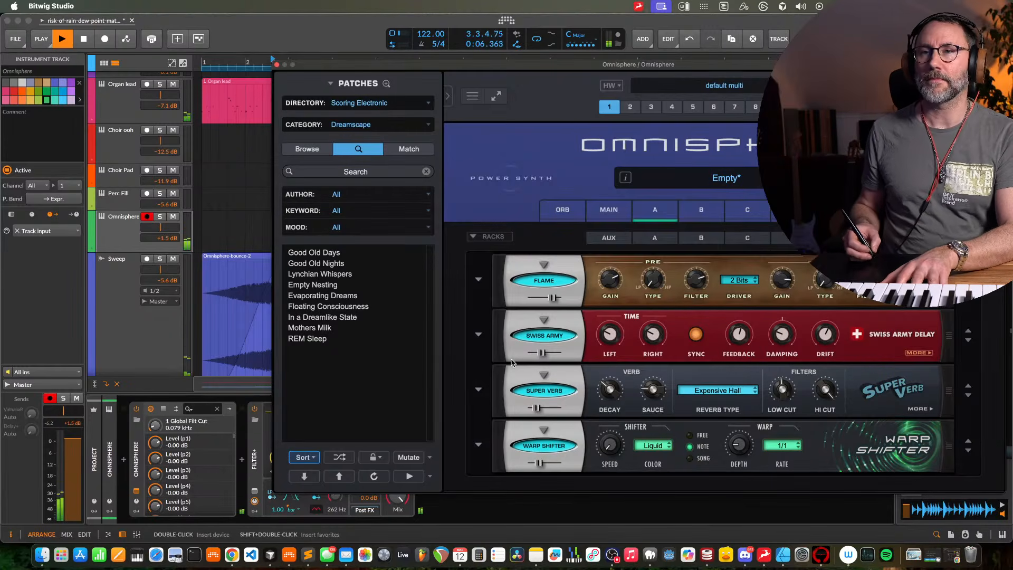
pyautogui.click(276, 65)
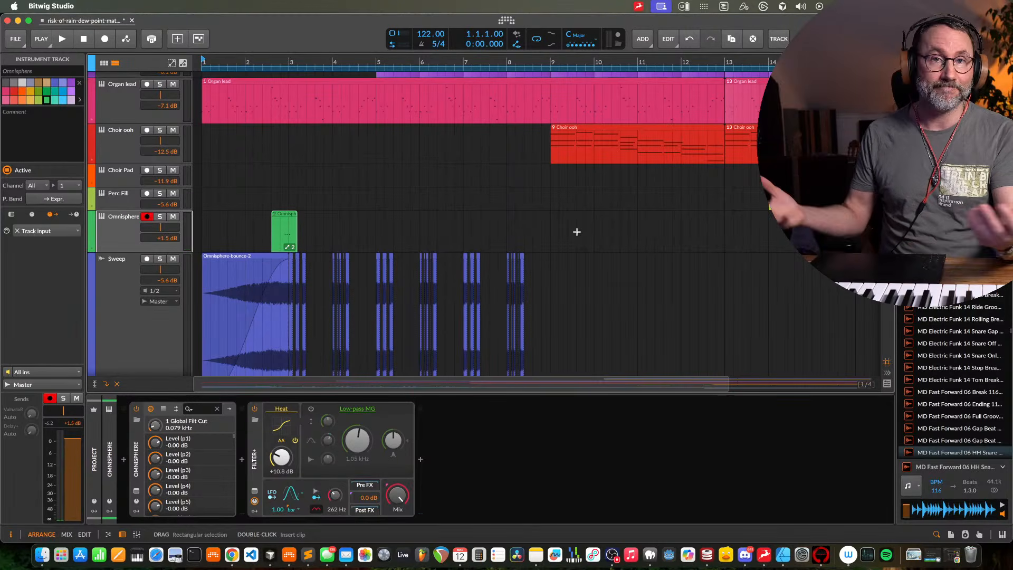
# Play the intro from the start, bypass Warp Shifter in Omnisphere's common rack and replay the intro with the plugin window closed
pyautogui.press('space')
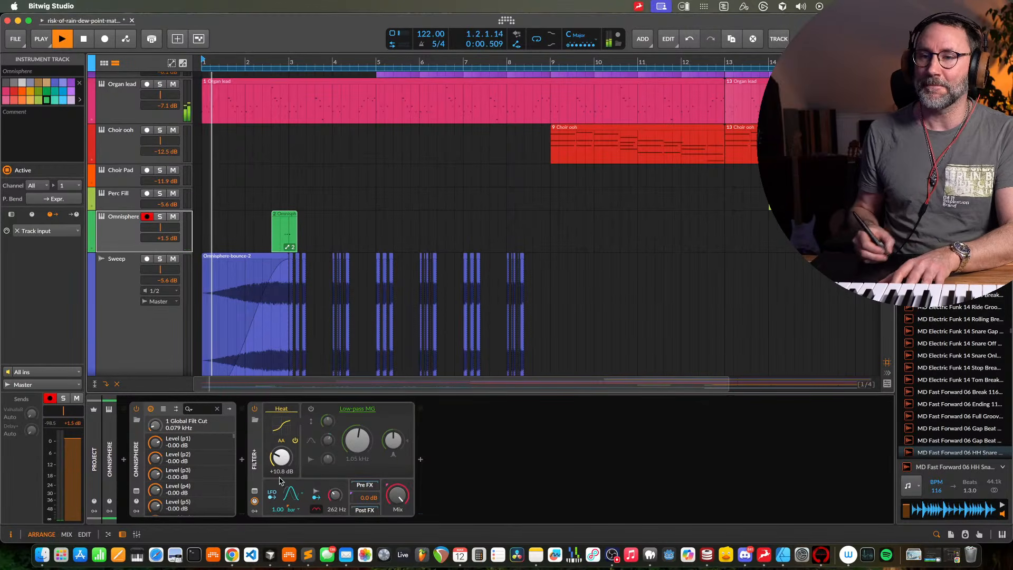
pyautogui.click(136, 493)
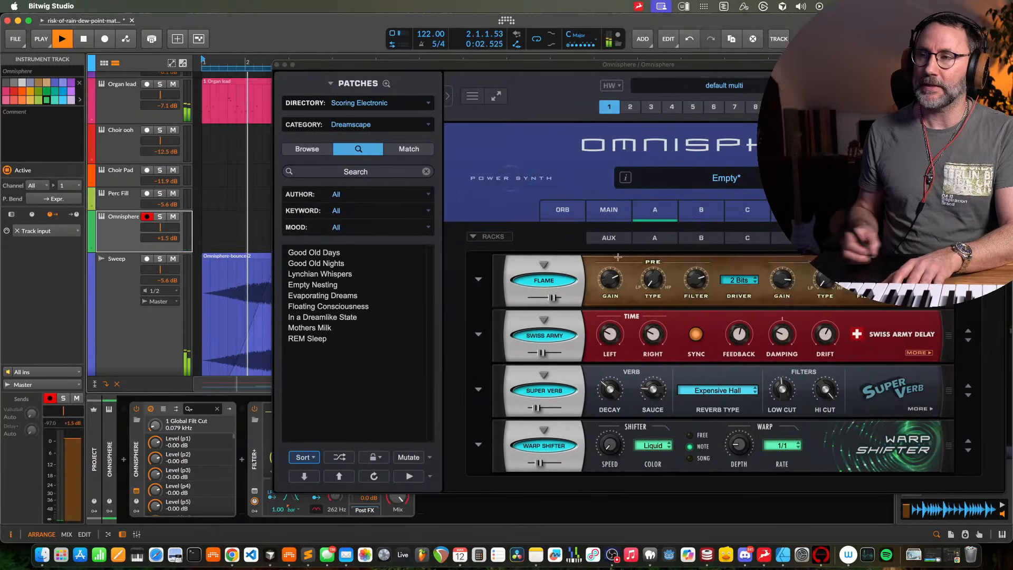
pyautogui.click(554, 445)
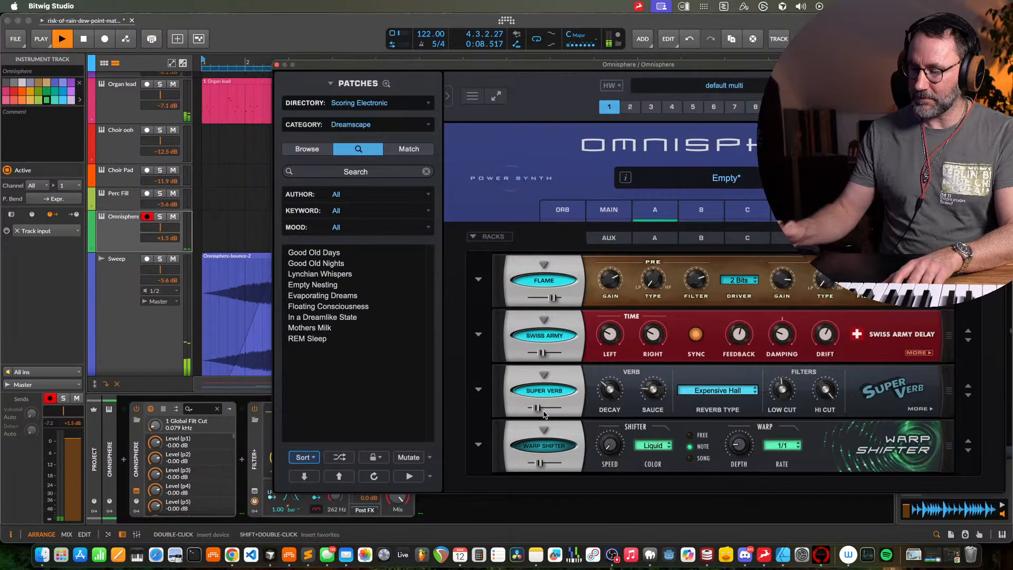
pyautogui.click(275, 64)
pyautogui.press('space')
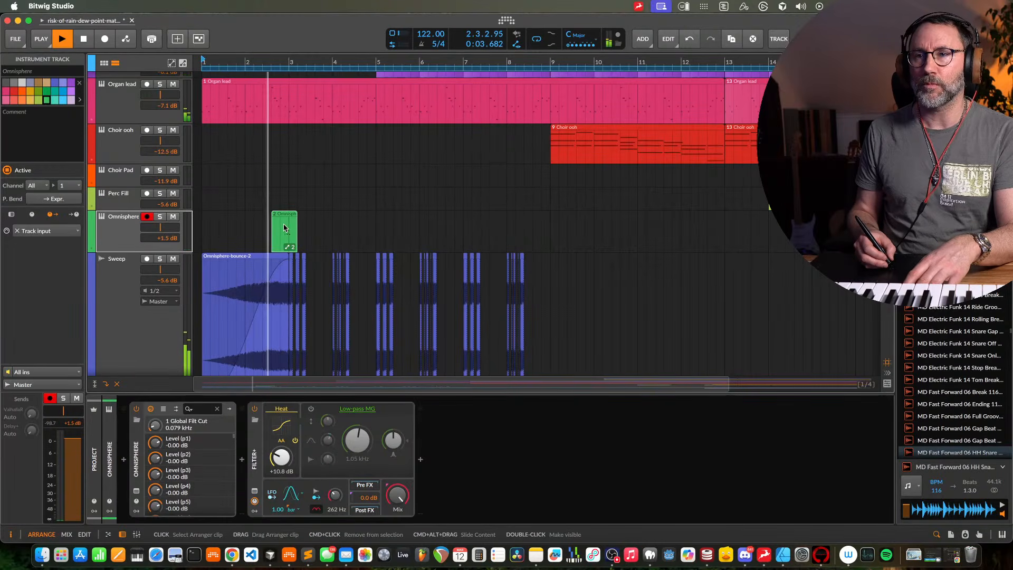
# Copy the Omnisphere impact clip to 4.4.1, 6.4.1 and 8.4.1 so it repeats every two bars, auditioning the copies
pyautogui.moveTo(282, 229)
pyautogui.mouseDown()
pyautogui.moveTo(416, 223)
pyautogui.moveTo(363, 231)
pyautogui.moveTo(481, 234)
pyautogui.moveTo(464, 233)
pyautogui.mouseUp()
pyautogui.click(359, 67)
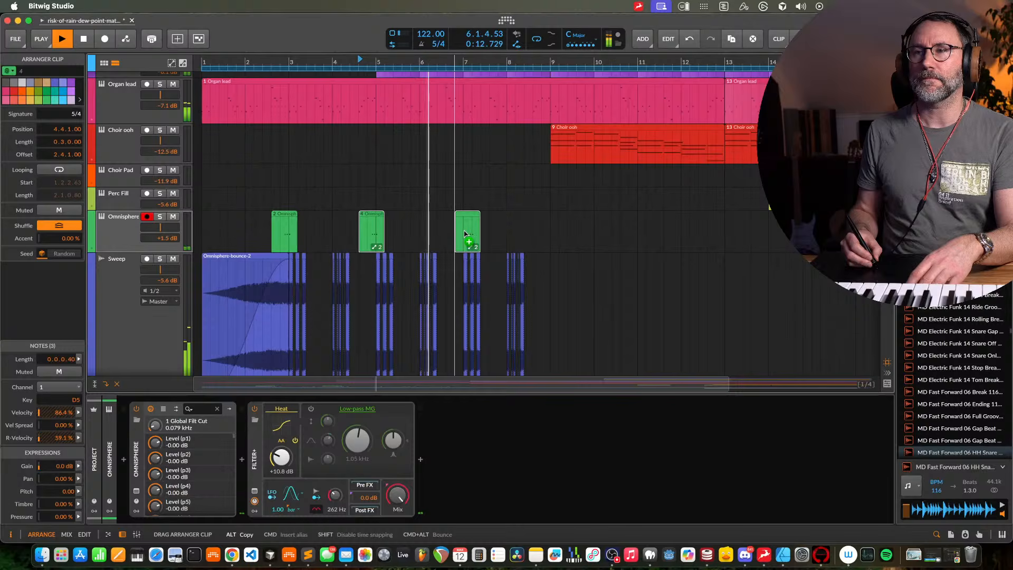
pyautogui.moveTo(464, 233); pyautogui.dragTo(510, 228)
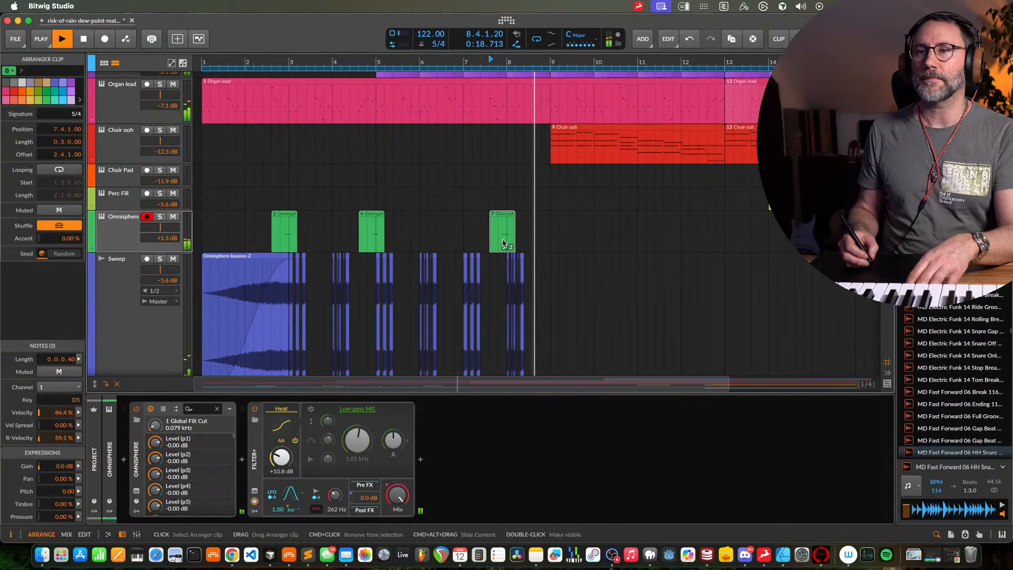
pyautogui.moveTo(506, 231)
pyautogui.mouseDown()
pyautogui.moveTo(460, 228)
pyautogui.moveTo(546, 228)
pyautogui.mouseUp()
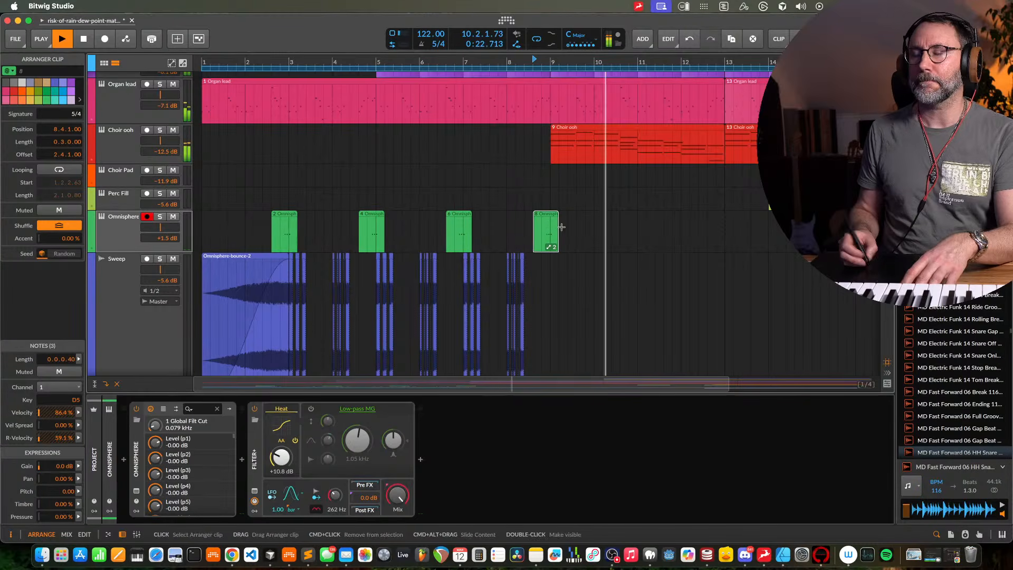
pyautogui.press('space')
pyautogui.press('space')
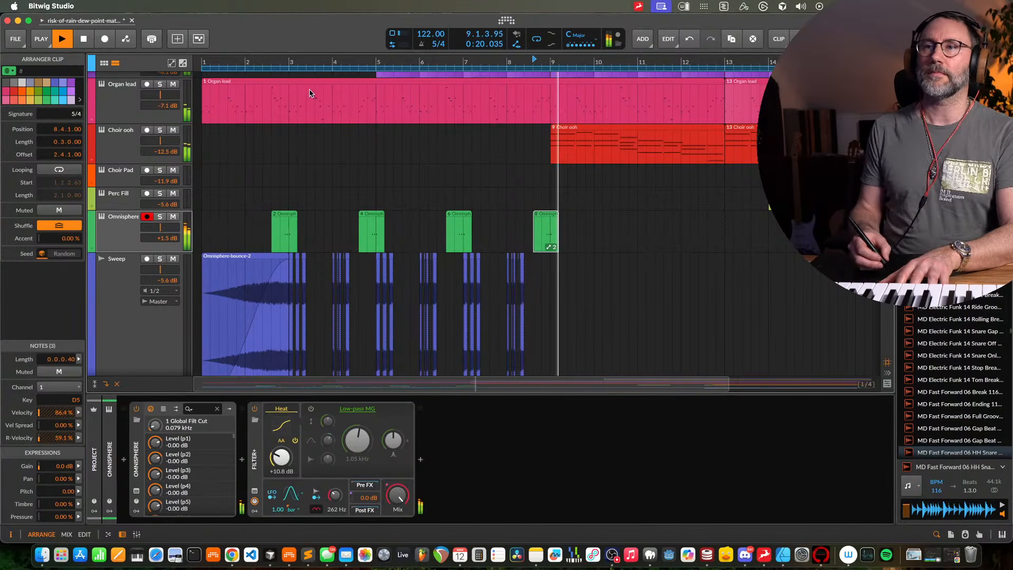
# Replay the intro from the start with Omnisphere's window open, checking its common rack effects and layer A's oscillator page
pyautogui.press('space')
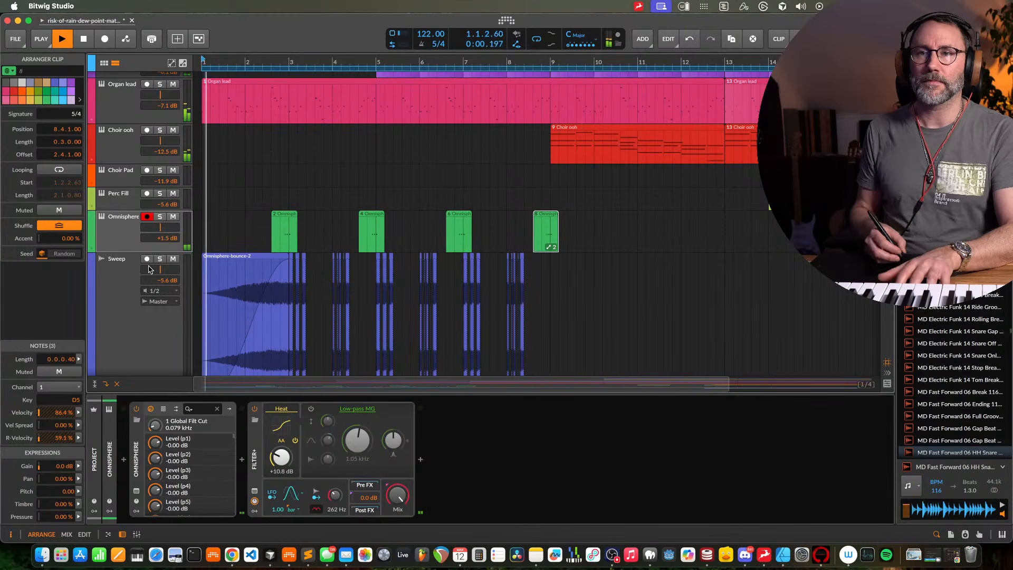
pyautogui.click(137, 492)
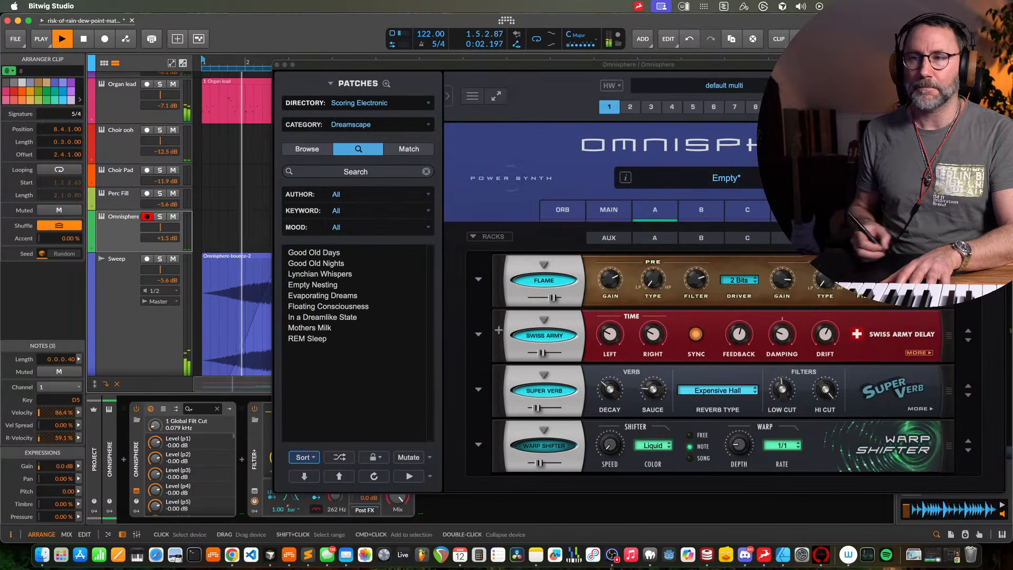
pyautogui.click(754, 300)
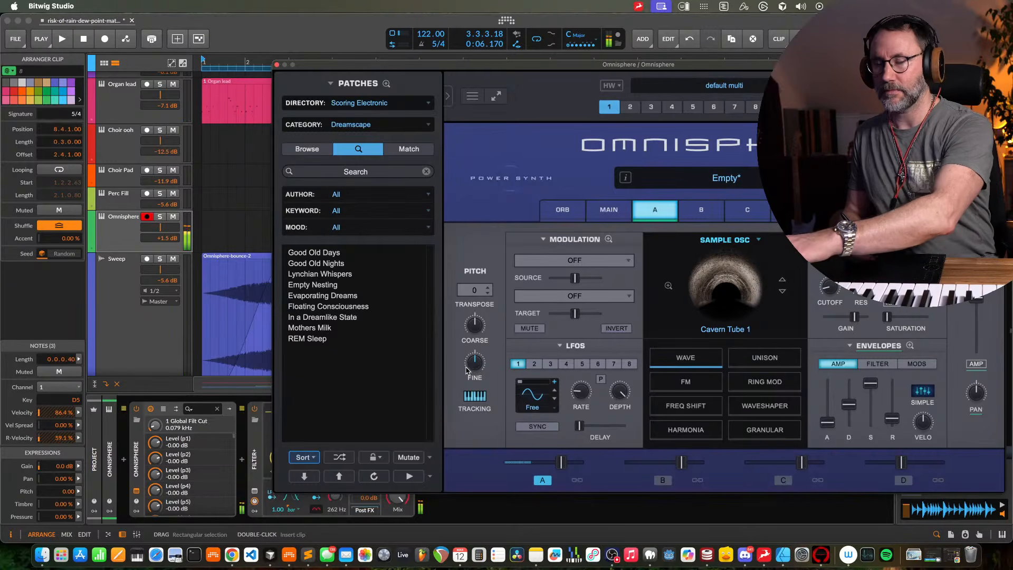
pyautogui.click(839, 210)
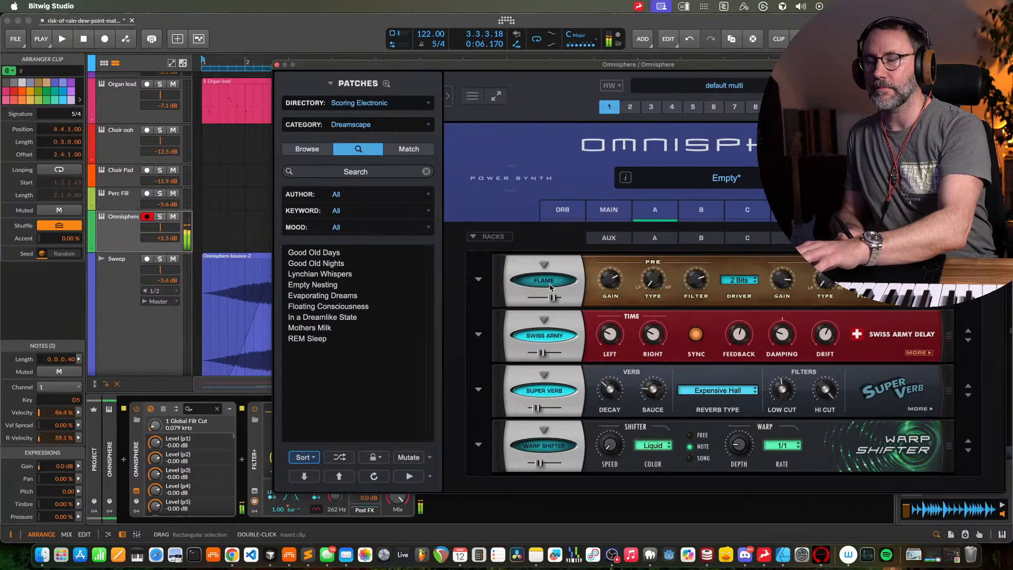
pyautogui.click(665, 213)
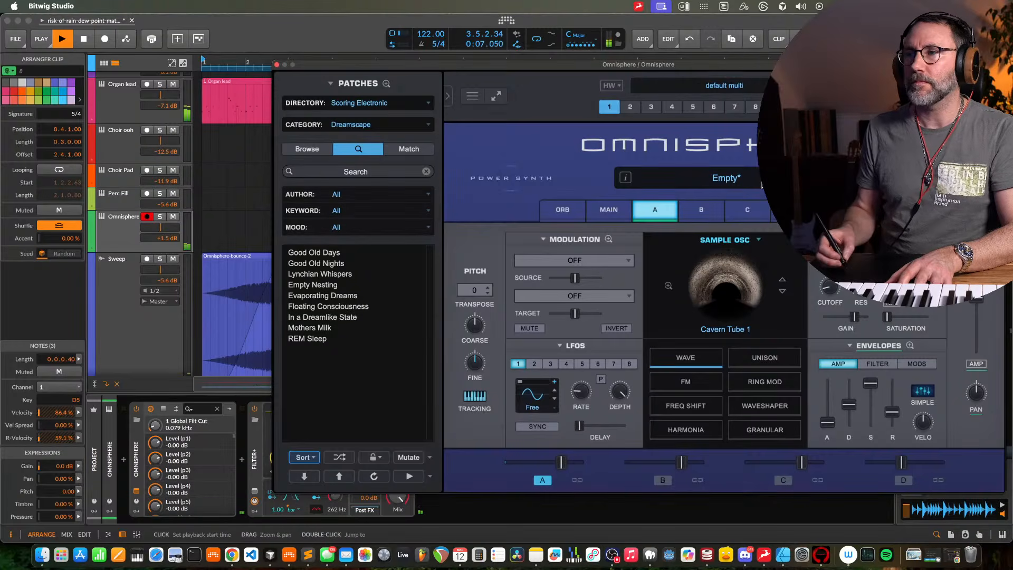
# Check Omnisphere's effects rack, close the plug-in window, and lower the Omnisphere track volume to -1.1 dB
pyautogui.click(839, 210)
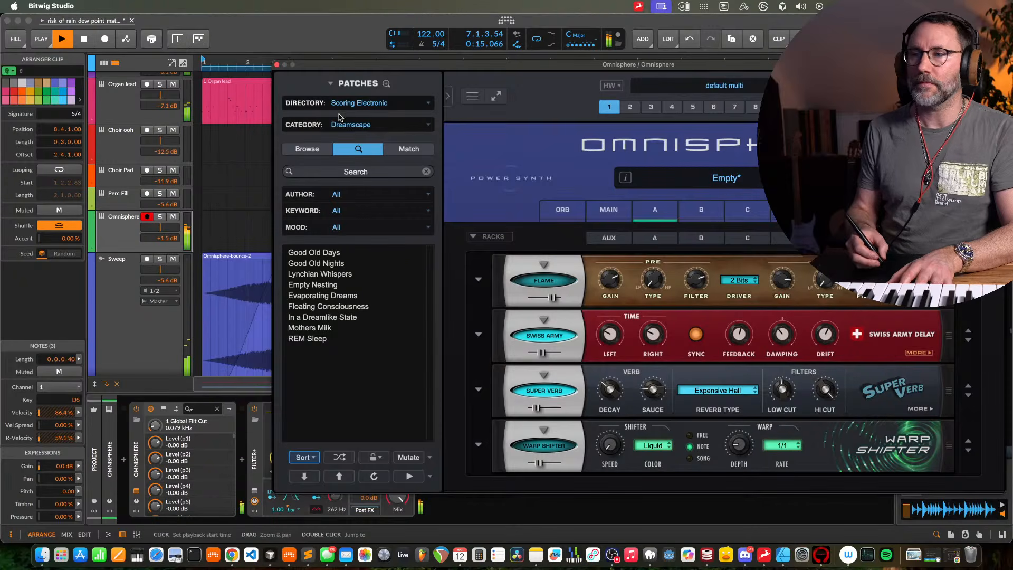
pyautogui.click(277, 64)
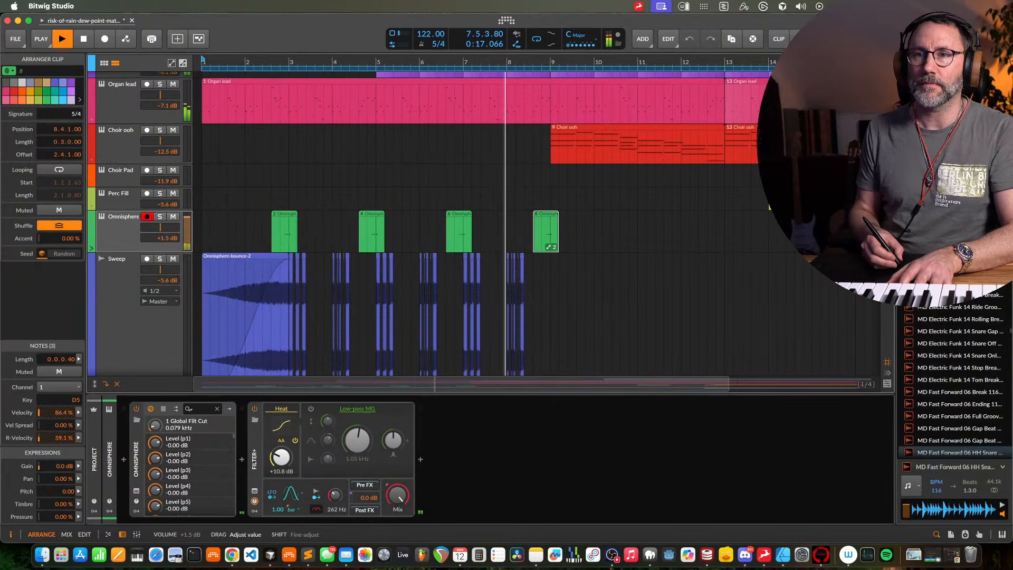
pyautogui.moveTo(188, 221); pyautogui.dragTo(187, 226)
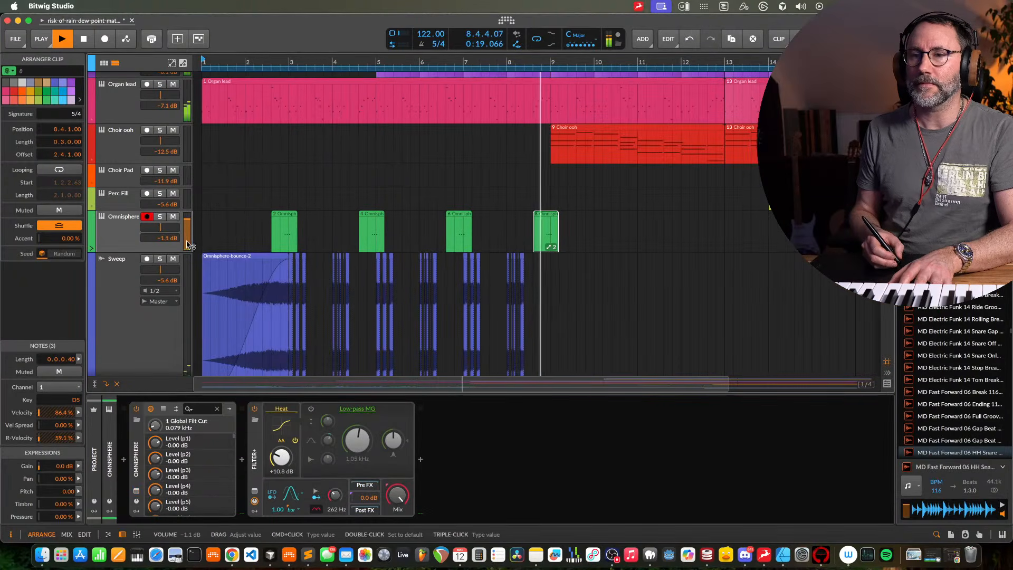
# Compare the Omnisphere sound with Filter+ bypassed and enabled during playback, and reduce the Heat drive to +9.6 dB
pyautogui.click(255, 410)
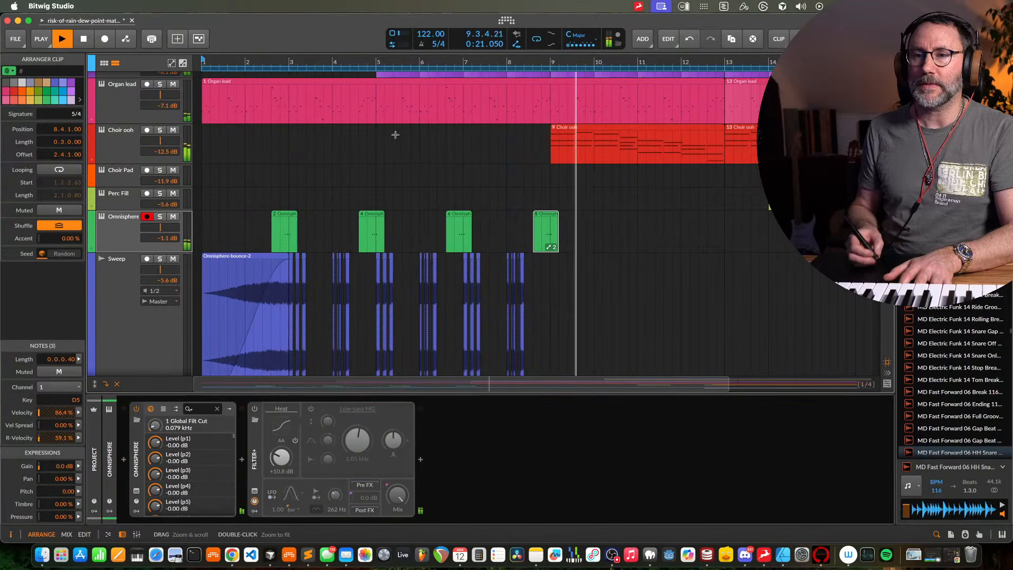
pyautogui.press('space')
pyautogui.press('space')
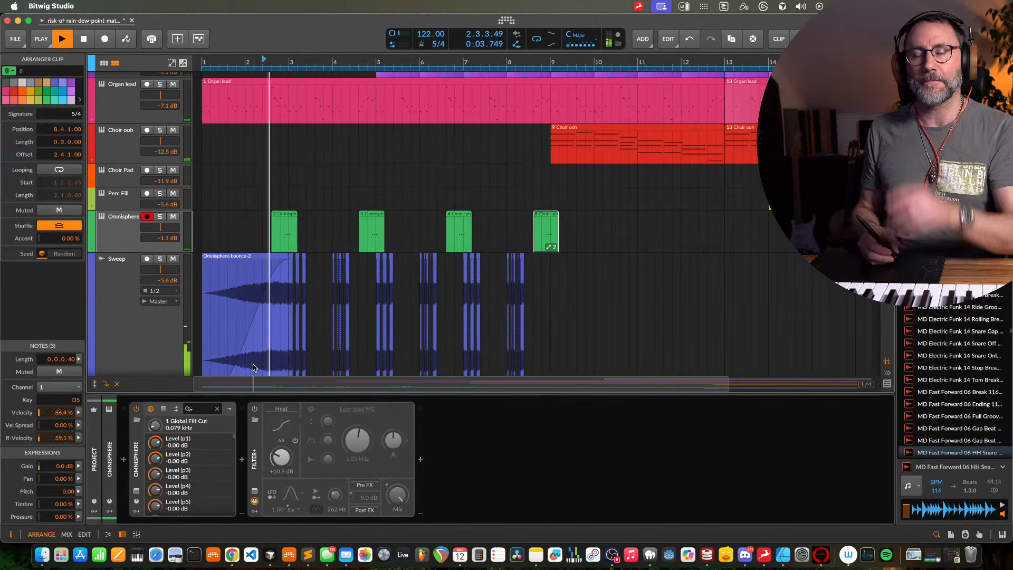
pyautogui.click(254, 409)
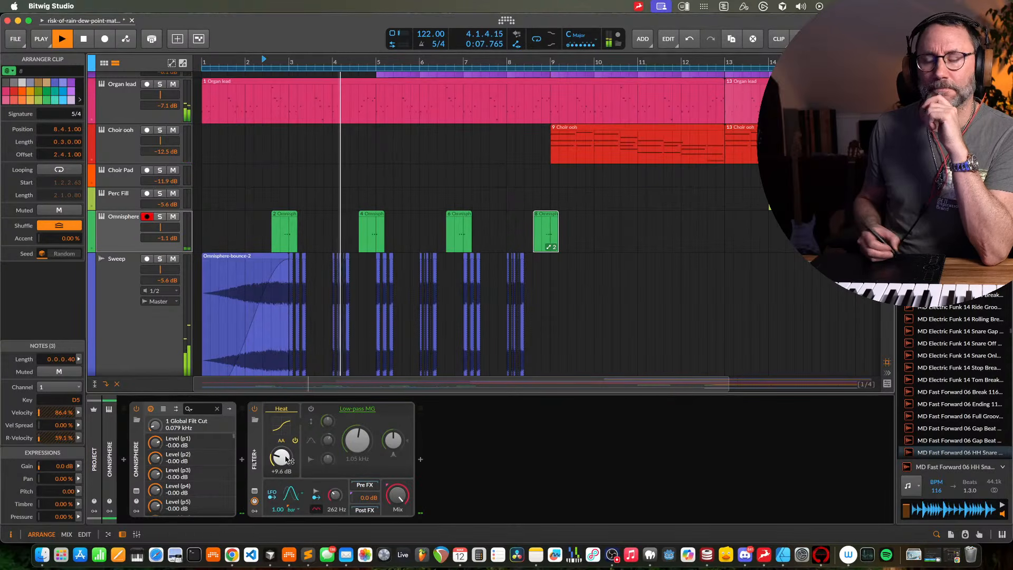
# Reduce the height of the Sweep track in the arranger
pyautogui.scroll(-2, 284, 454)
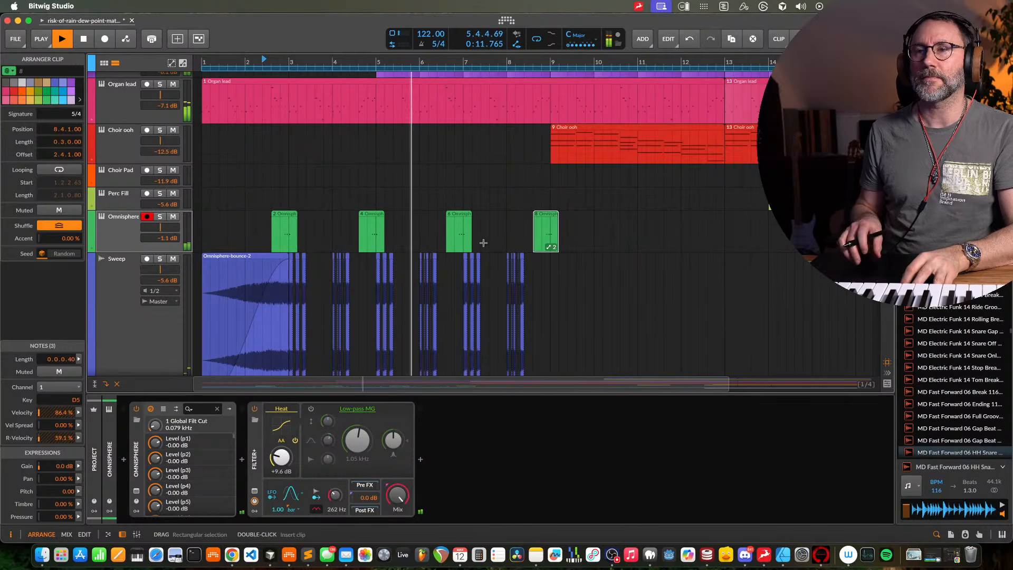
pyautogui.scroll(-3, 128, 337)
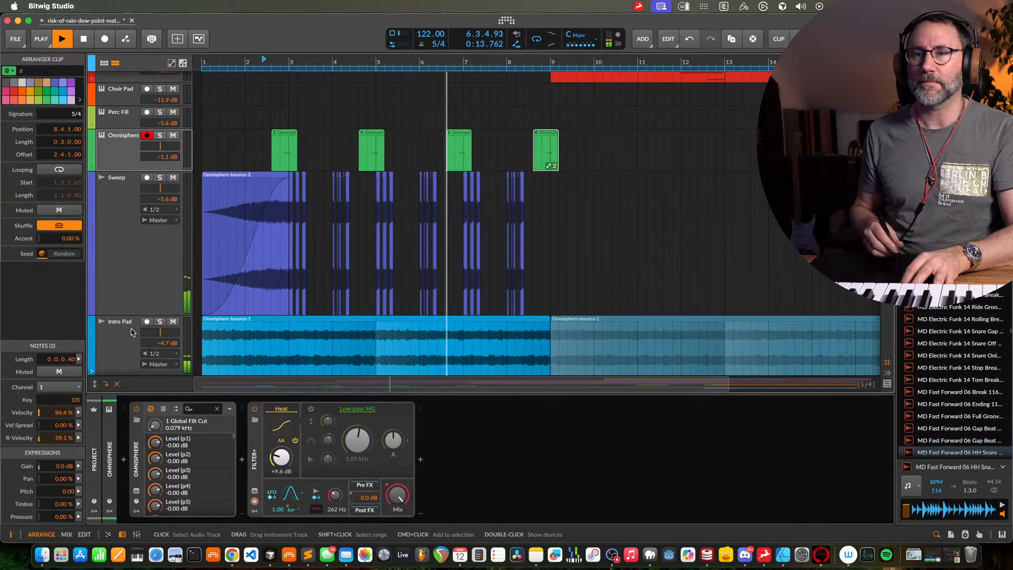
pyautogui.moveTo(132, 316); pyautogui.dragTo(130, 227)
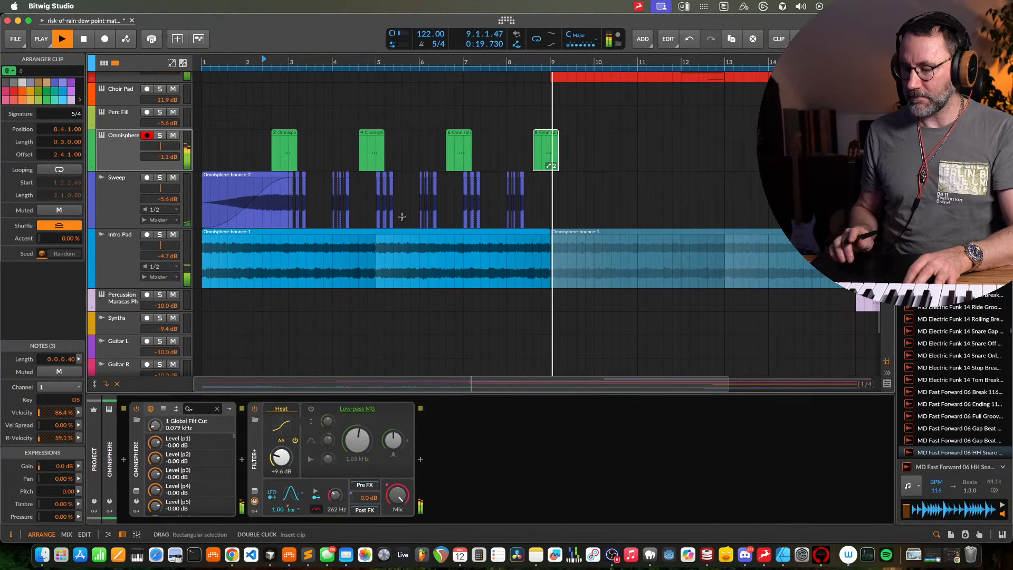
# Listen through the arrangement from bar 9 to bar 13 while checking the drum, lead and choir tracks
pyautogui.scroll(5, 448, 182)
pyautogui.hscroll(6, 448, 182)
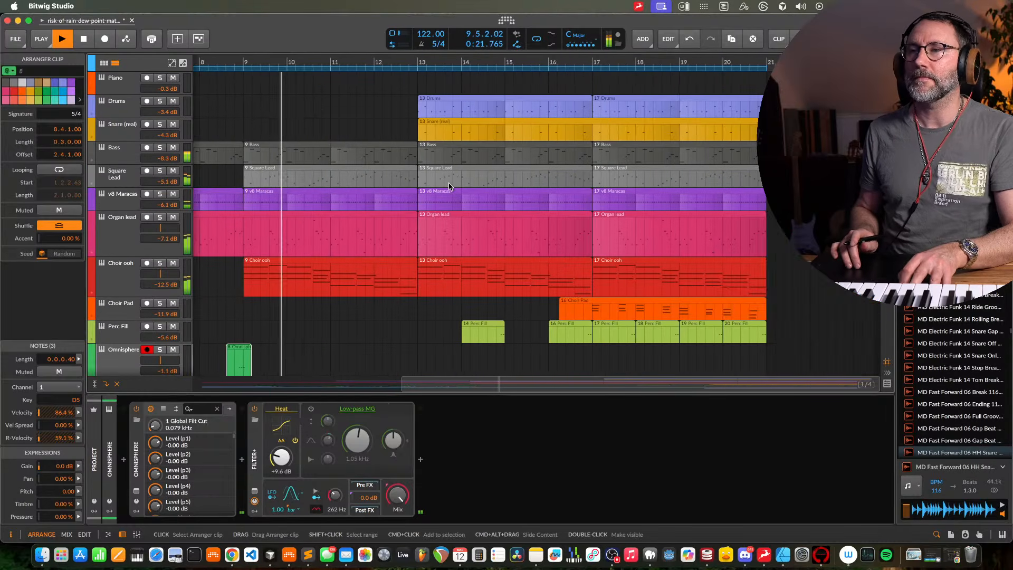
pyautogui.scroll(-1, 449, 182)
pyautogui.scroll(-1, 449, 182)
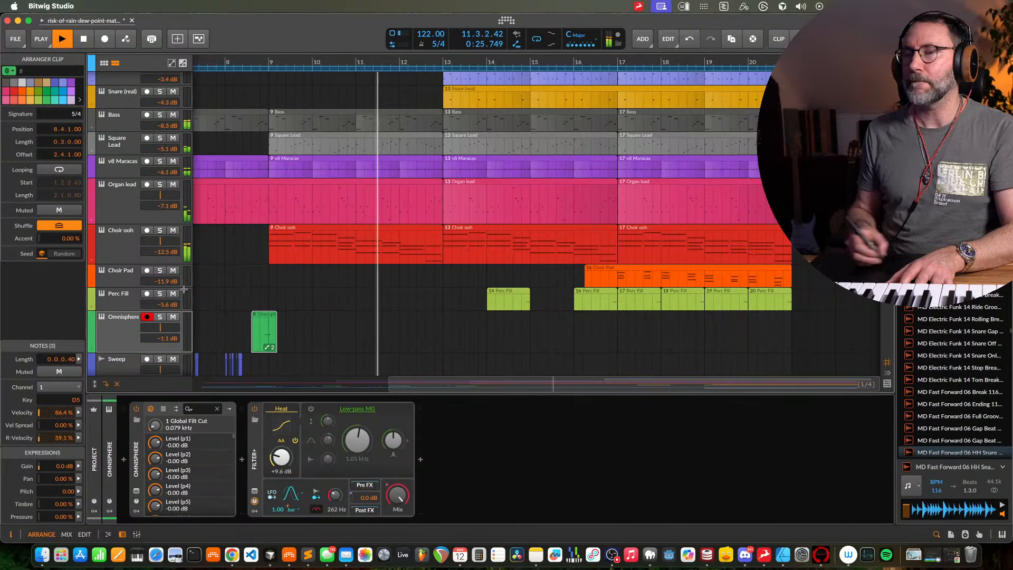
pyautogui.scroll(3, 131, 245)
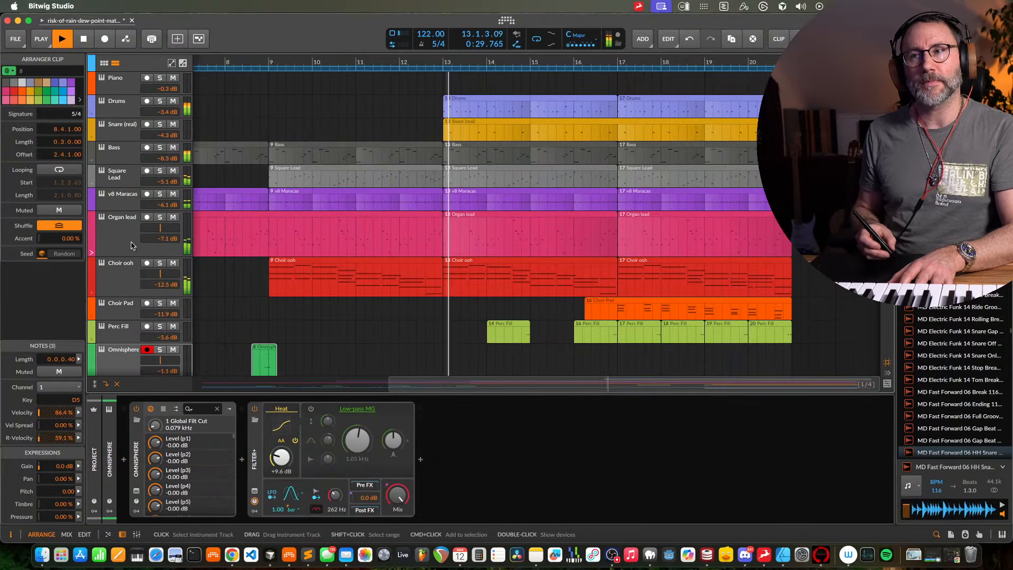
pyautogui.press('space')
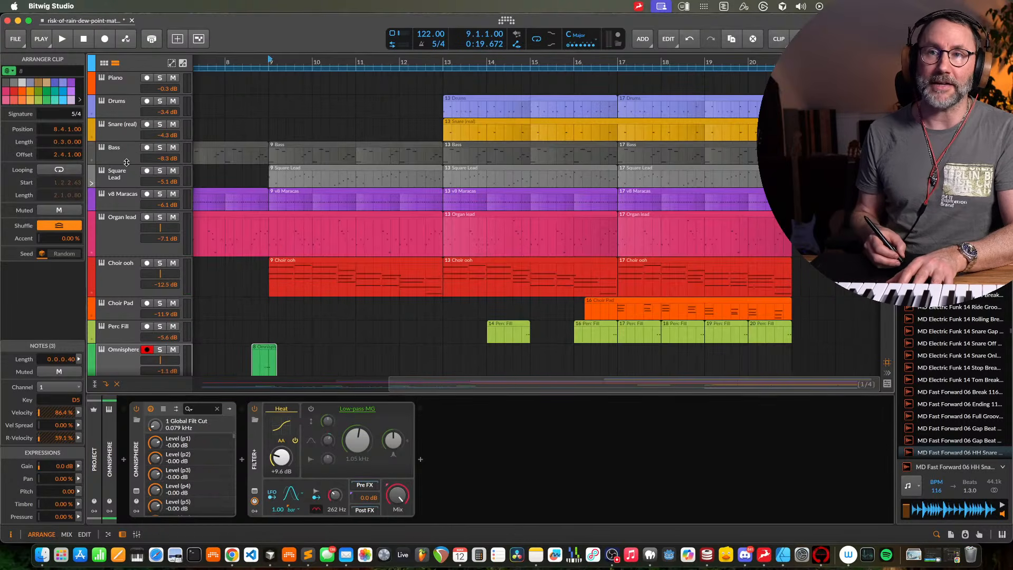
# Solo the v8 Maracas track and audition its sound from bar 9
pyautogui.click(126, 199)
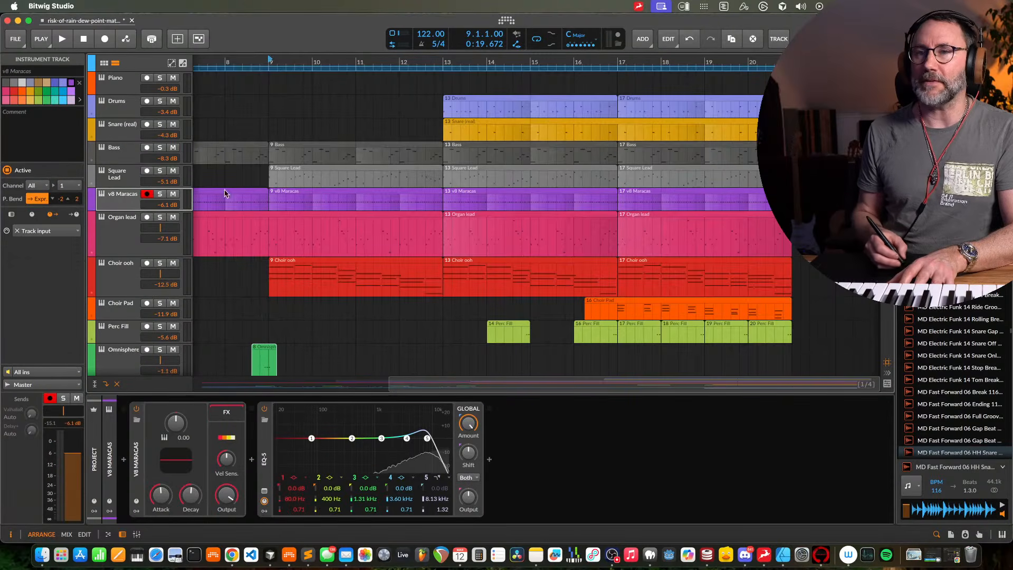
pyautogui.click(160, 194)
pyautogui.press('space')
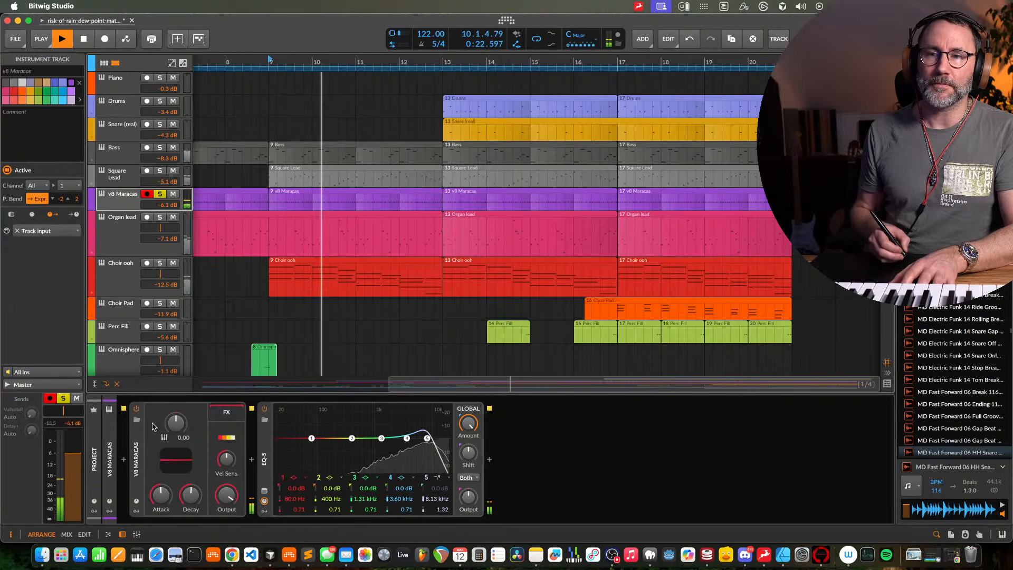
pyautogui.press('space')
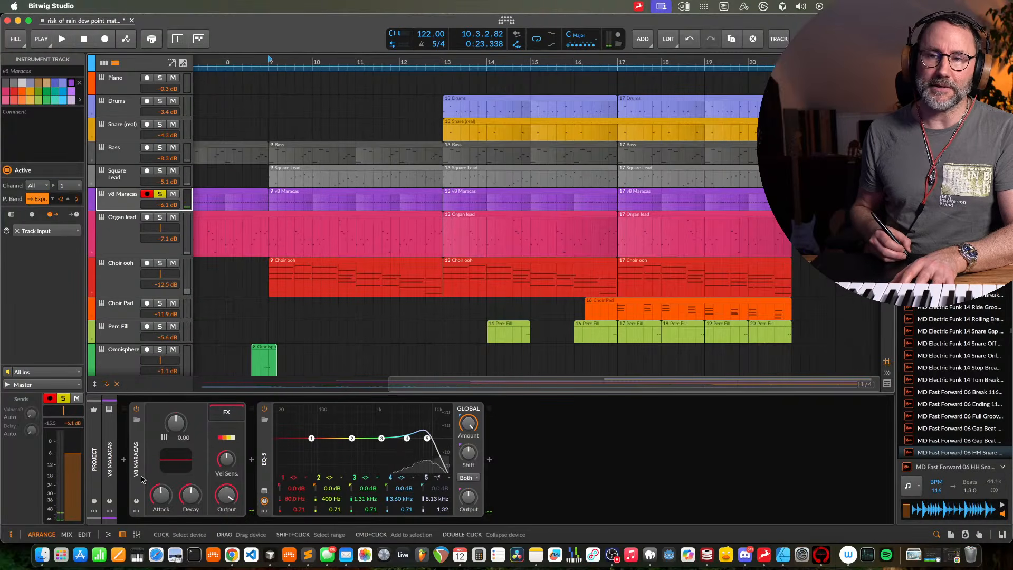
pyautogui.click(137, 480)
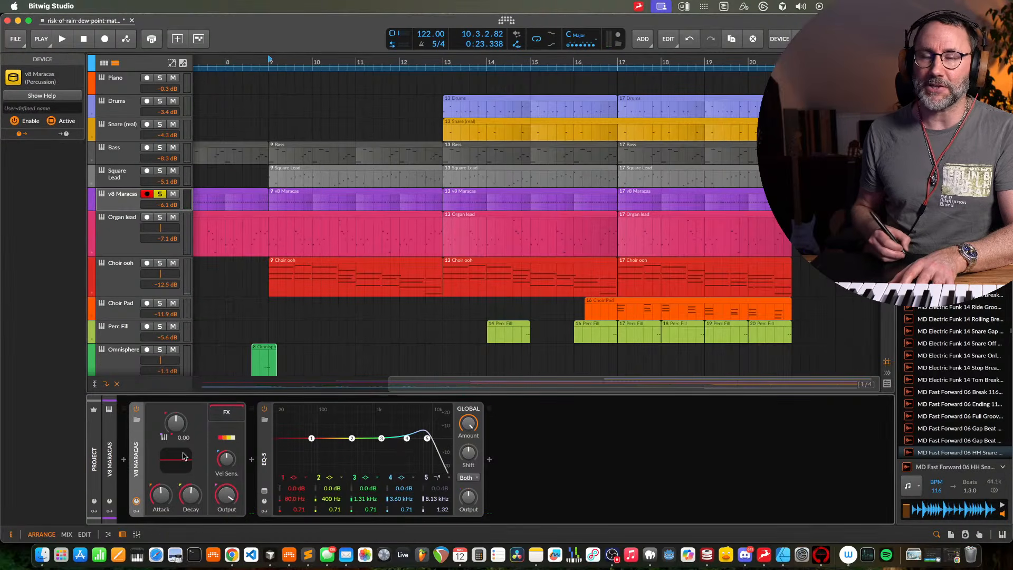
pyautogui.press('space')
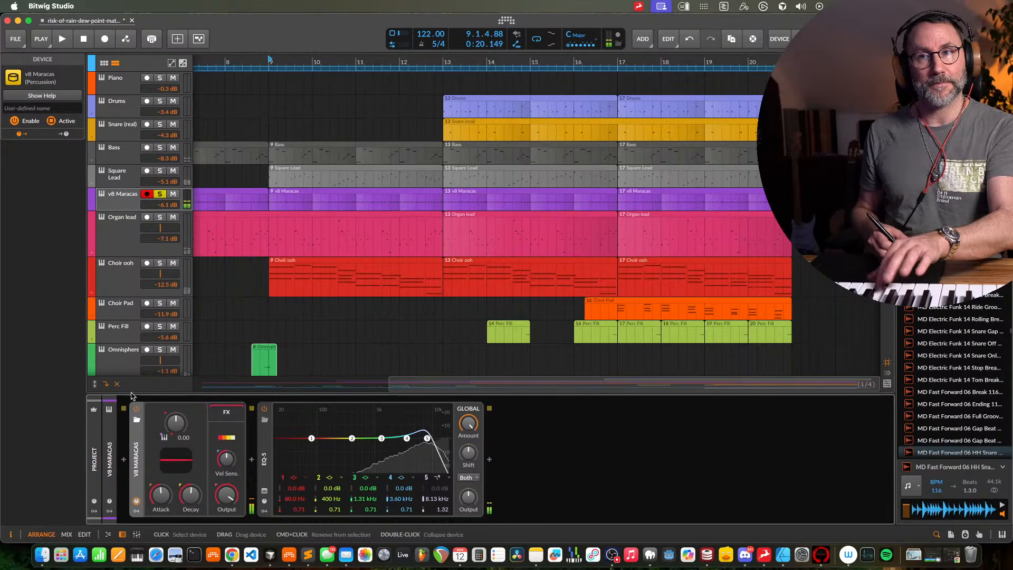
# Add an instrument track below v8 Maracas, load the v0 Hat instrument on it, and solo the track
pyautogui.rightClick(115, 205)
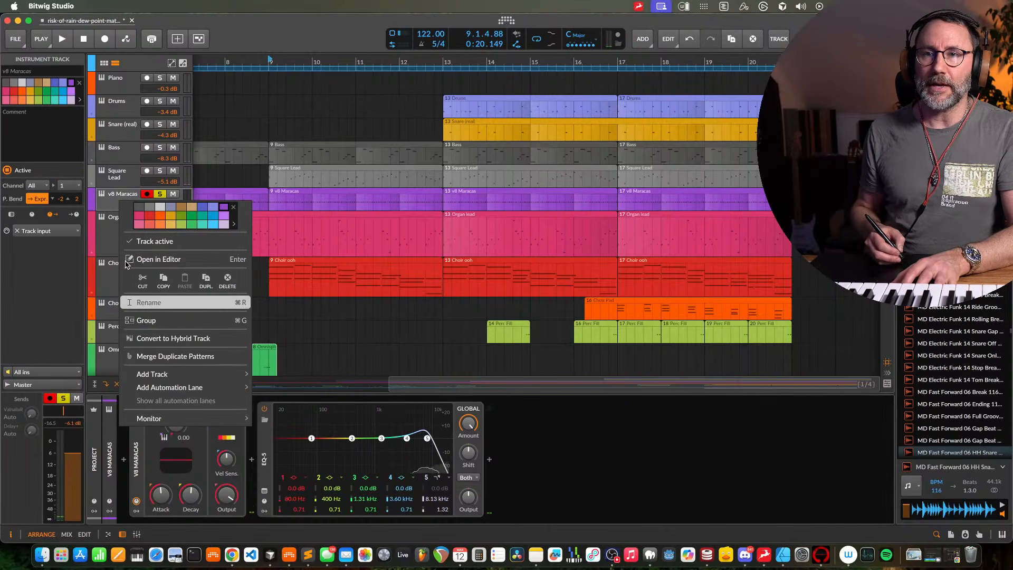
pyautogui.click(108, 202)
pyautogui.press('super+t')
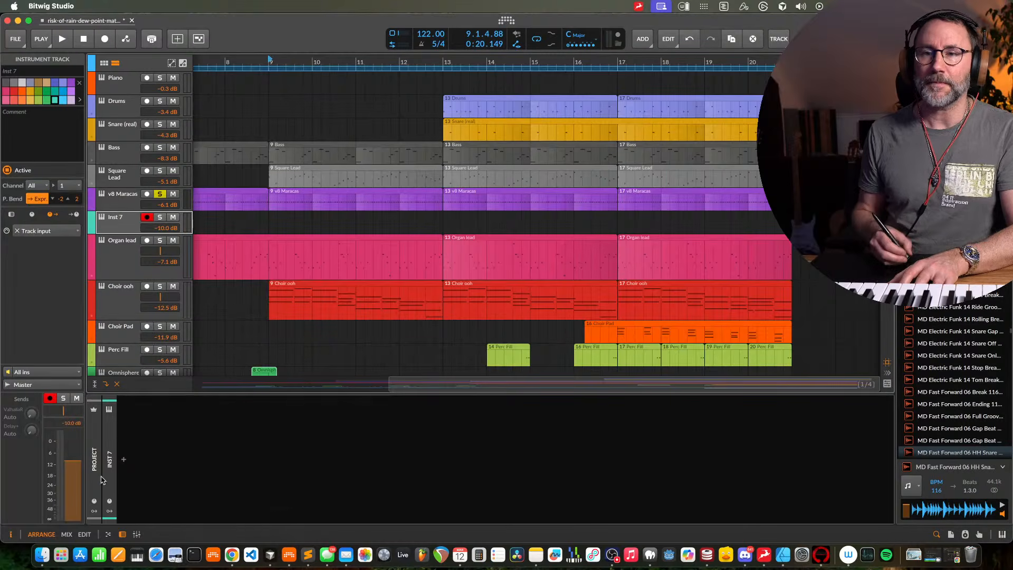
pyautogui.click(125, 462)
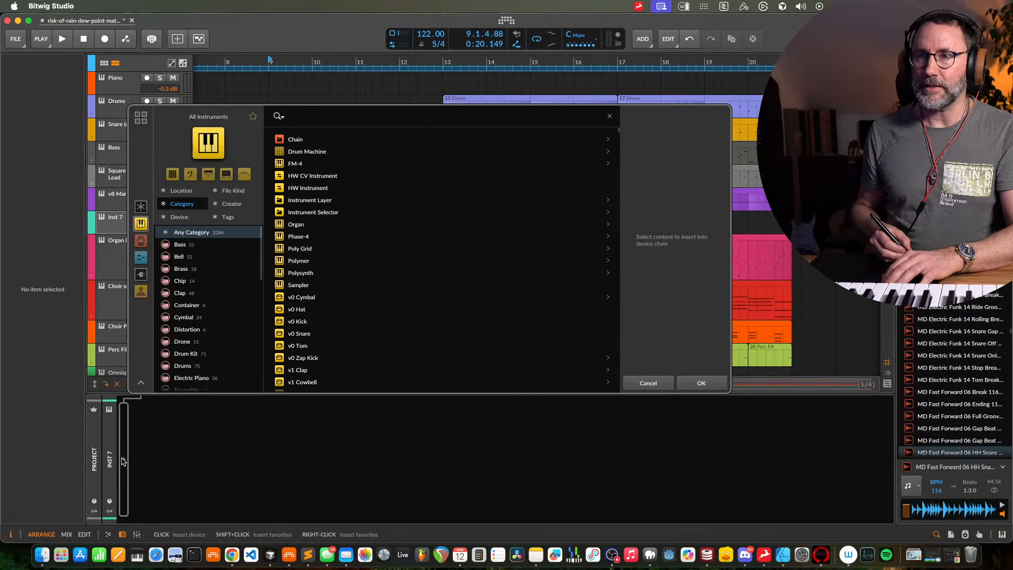
pyautogui.write('v')
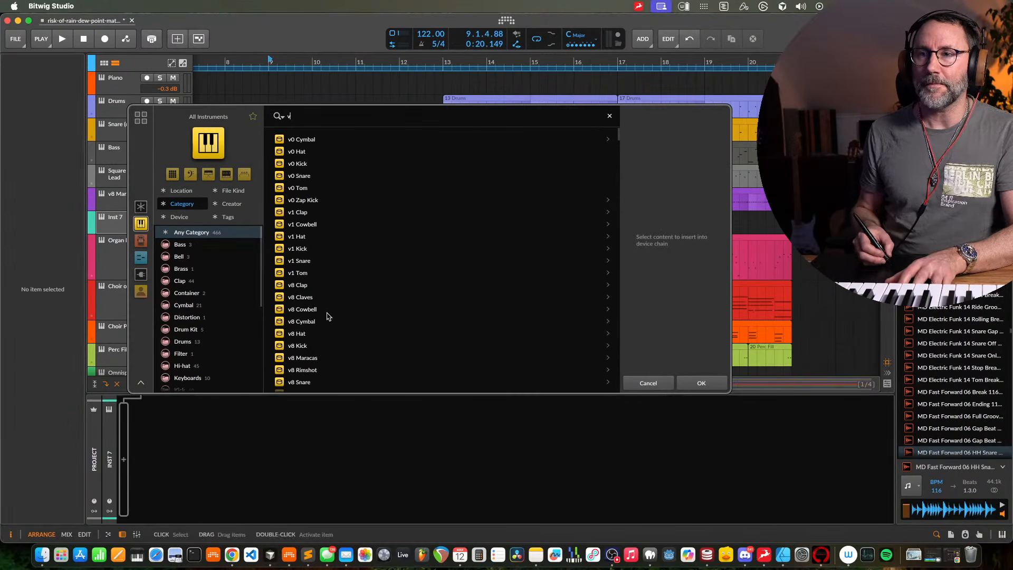
pyautogui.click(315, 153)
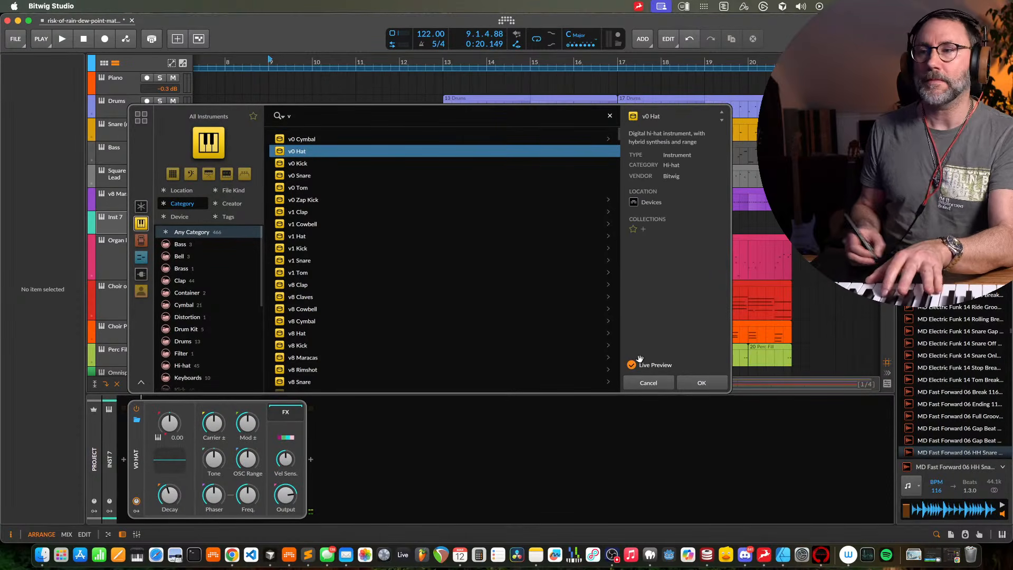
pyautogui.press('Return')
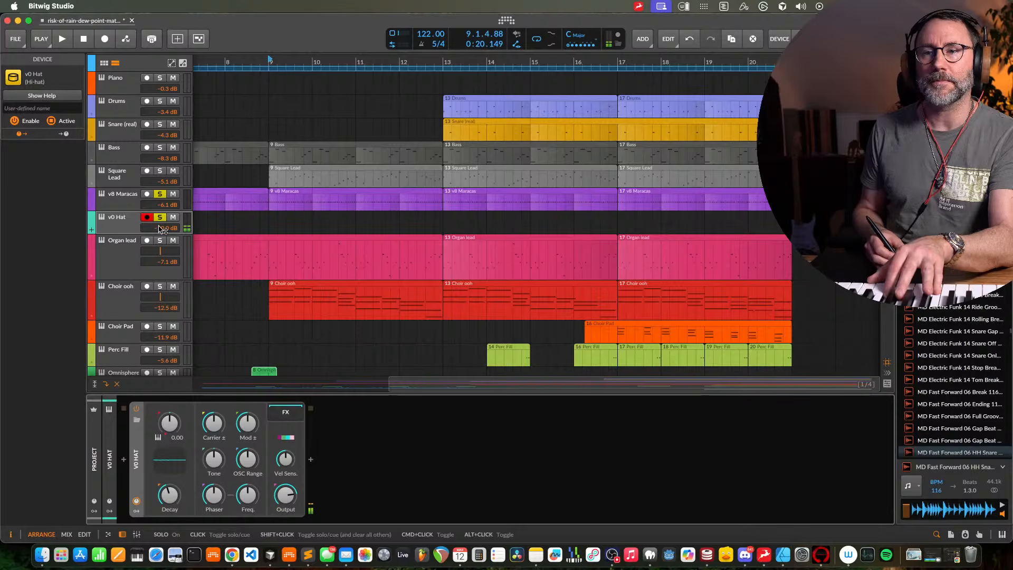
# Replace the v0 Hat with the v9 Hat Closed instrument
pyautogui.click(137, 420)
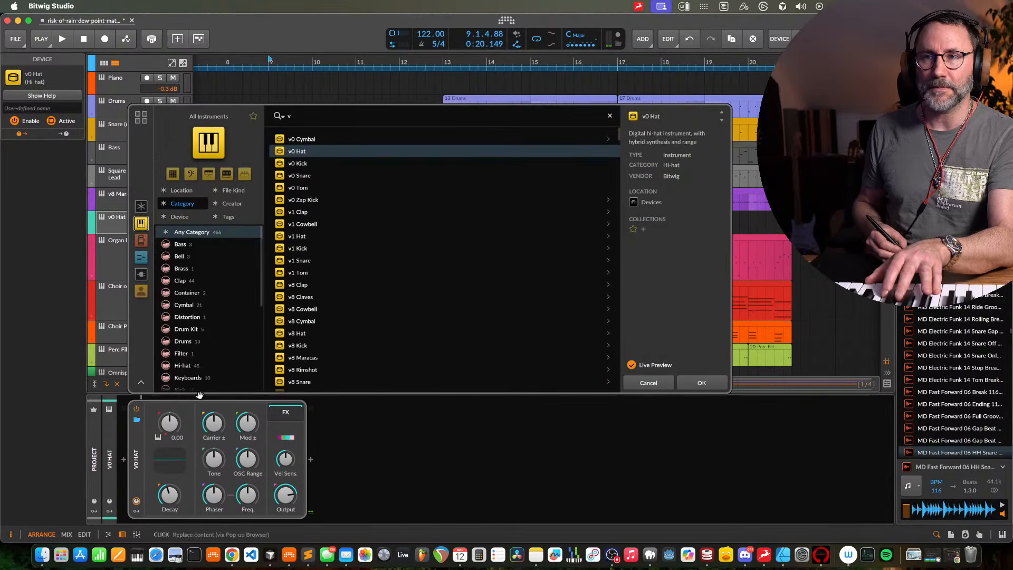
pyautogui.write('v9')
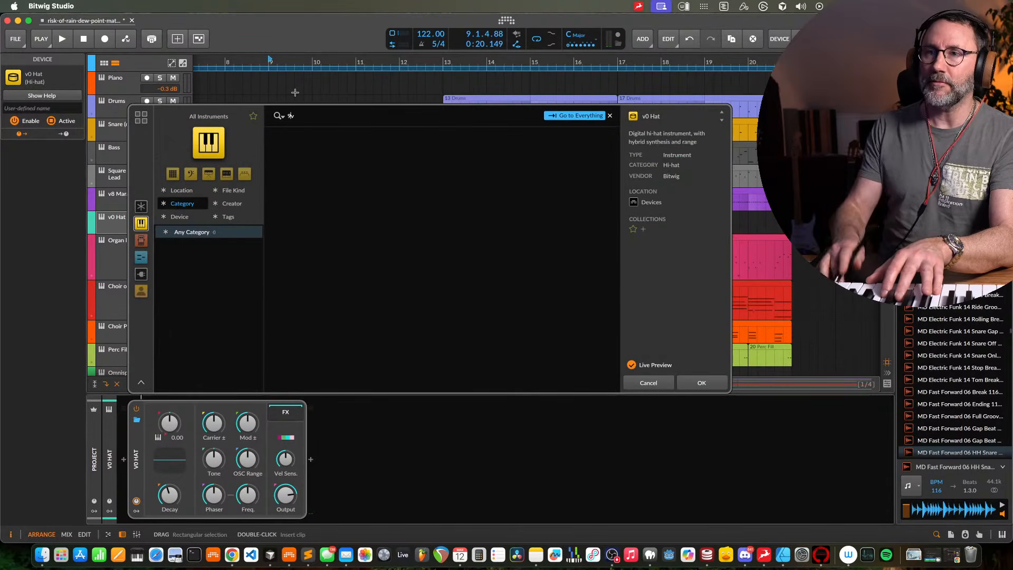
pyautogui.press('BackSpace')
pyautogui.press('Right')
pyautogui.write('9')
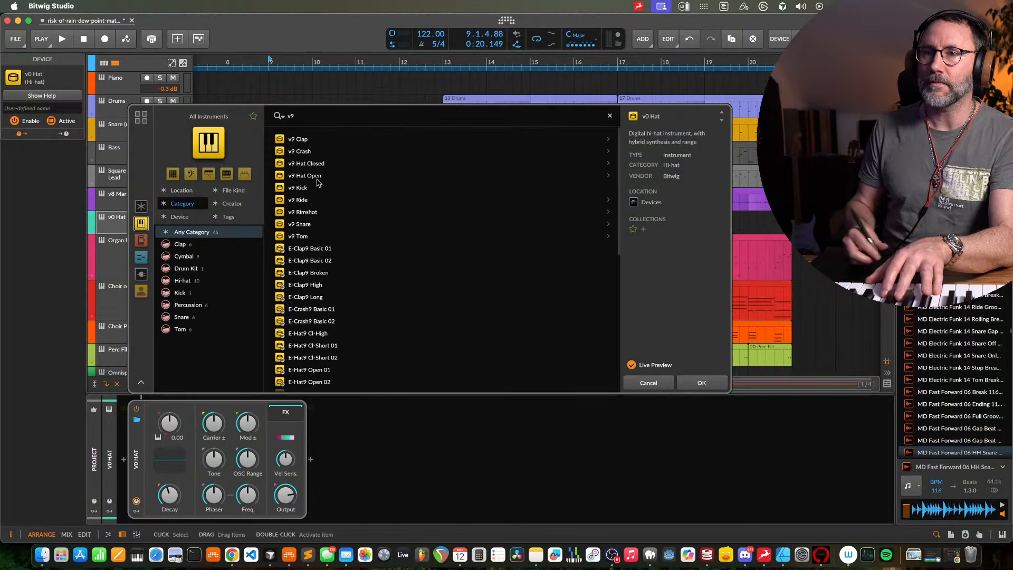
pyautogui.click(312, 176)
pyautogui.click(318, 164)
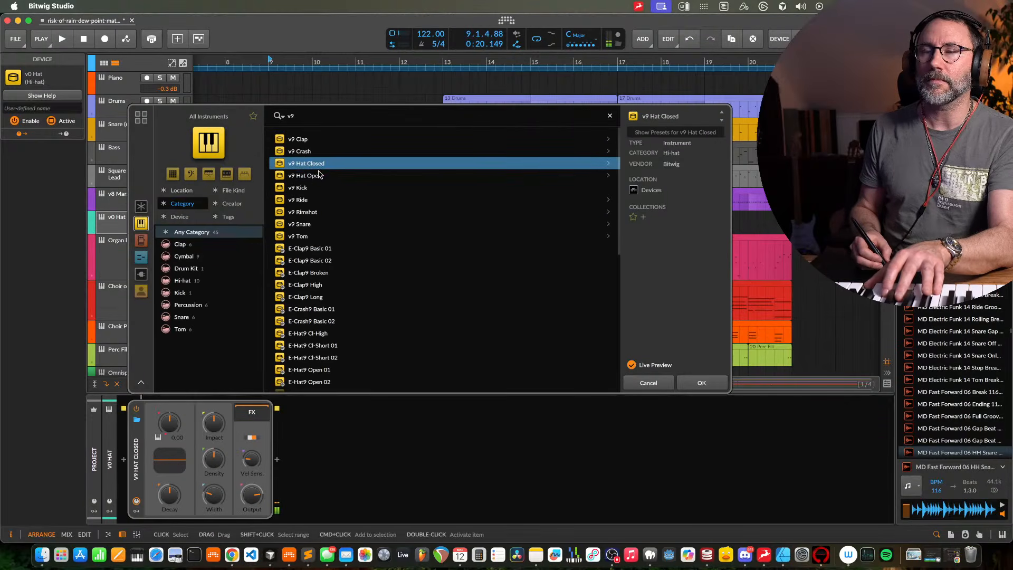
pyautogui.click(687, 383)
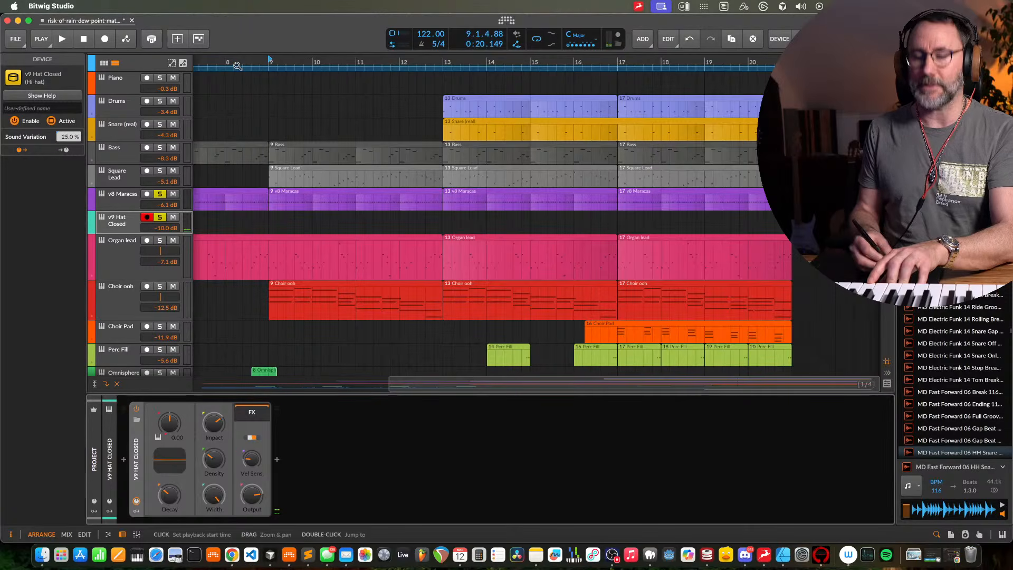
# Raise the v9 Hat Closed decay to about 277 ms and its tune to +5.16 st while playing it with the maracas
pyautogui.press('space')
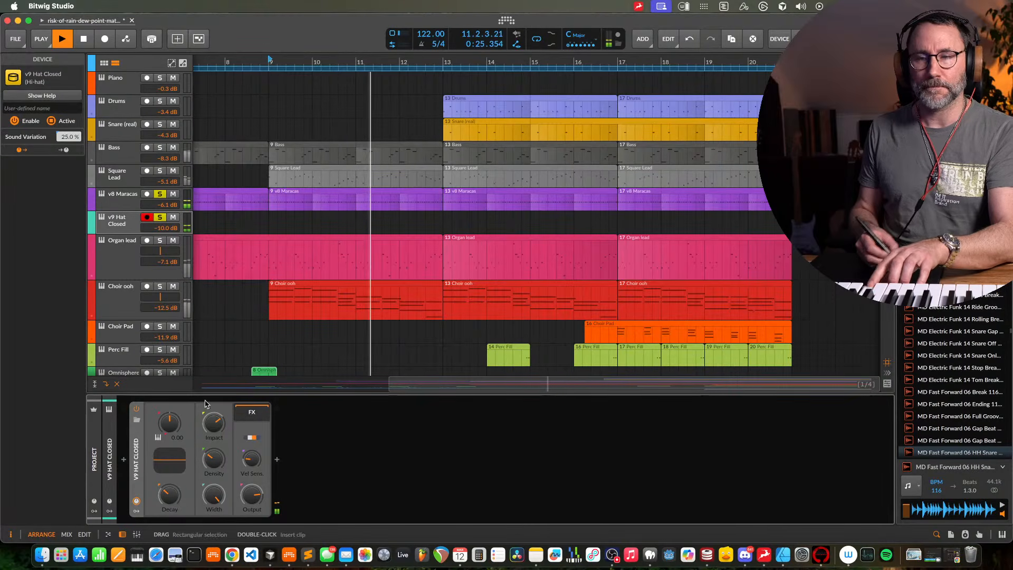
pyautogui.moveTo(169, 495); pyautogui.dragTo(169, 471)
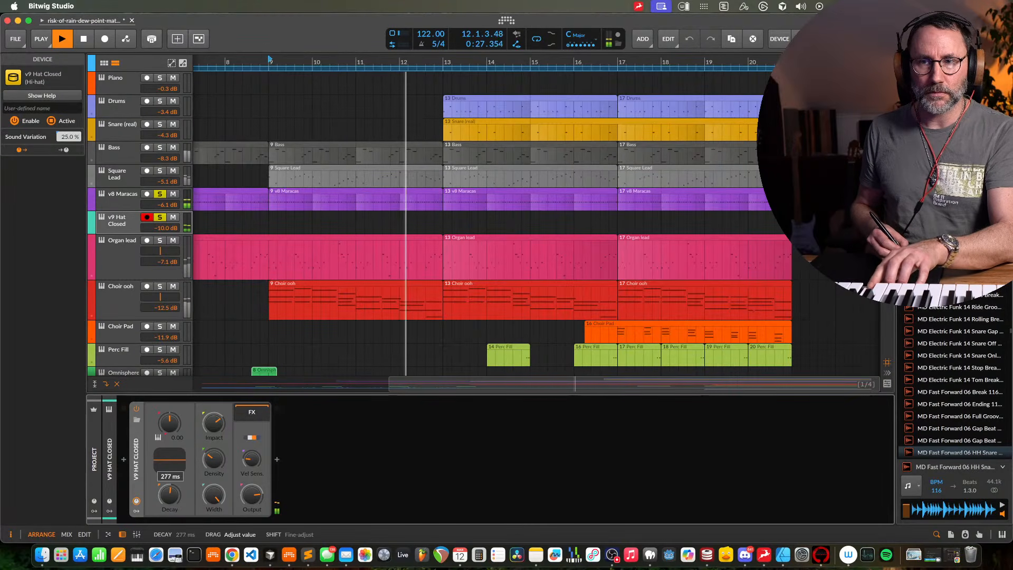
pyautogui.moveTo(169, 423)
pyautogui.mouseDown()
pyautogui.moveTo(170, 443)
pyautogui.moveTo(170, 406)
pyautogui.mouseUp()
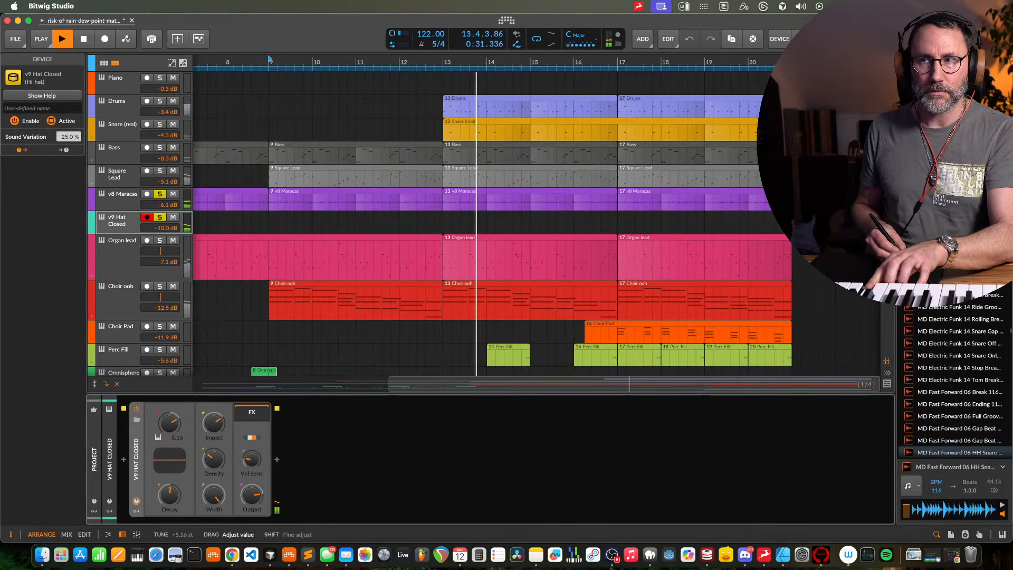
pyautogui.press('space')
# Clear the solos, record a closed hi-hat pattern on the v9 Hat Closed track from bar 9, and open the recorded clip for editing
pyautogui.click(161, 218)
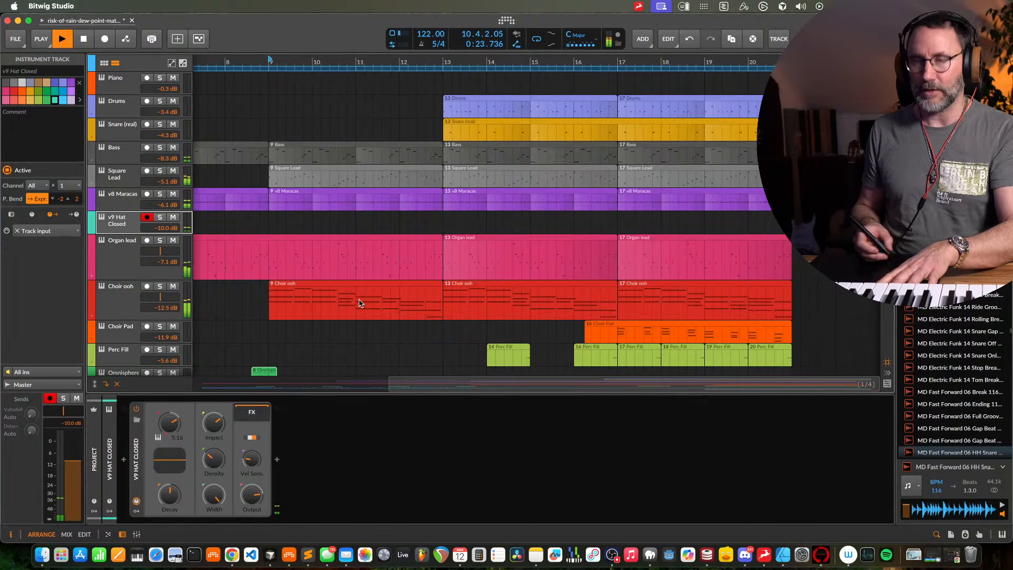
pyautogui.press('space')
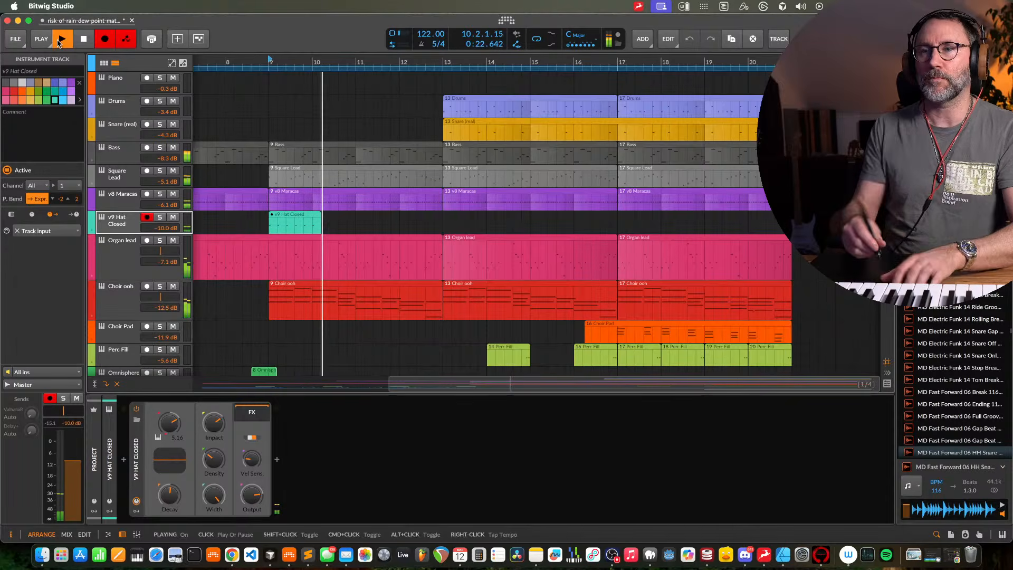
pyautogui.click(59, 42)
pyautogui.doubleClick(303, 226)
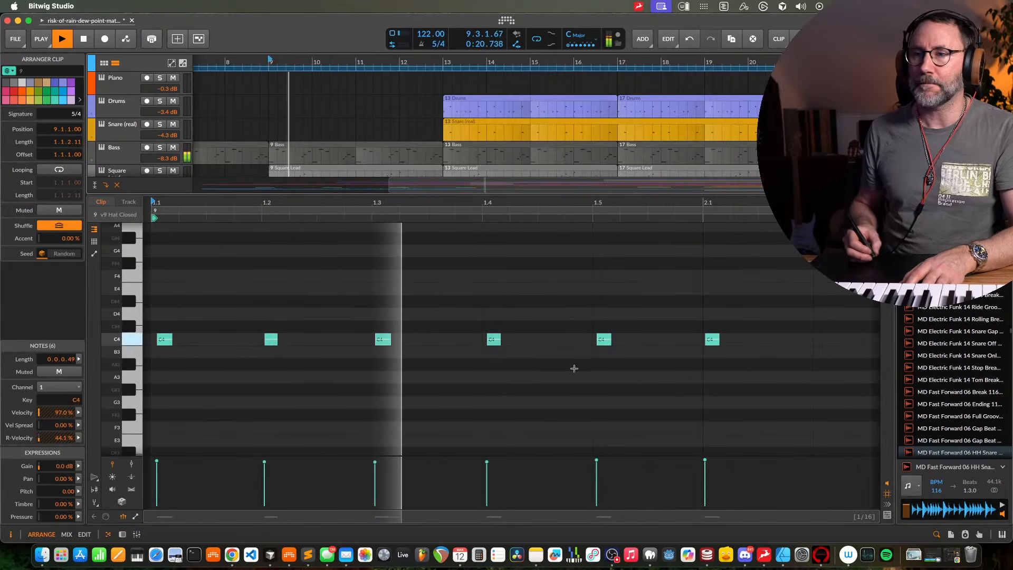
# Try extra sixteenth-length C4 hits at 1.5.3 and 1.3.4 in the v9 Hat Closed clip and play the pattern
pyautogui.click(656, 339)
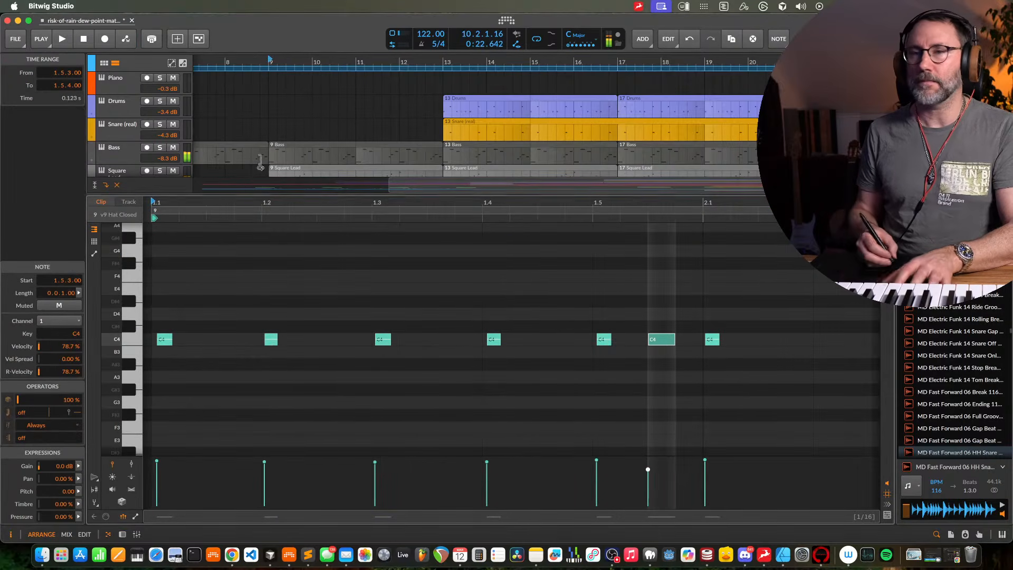
pyautogui.press('space')
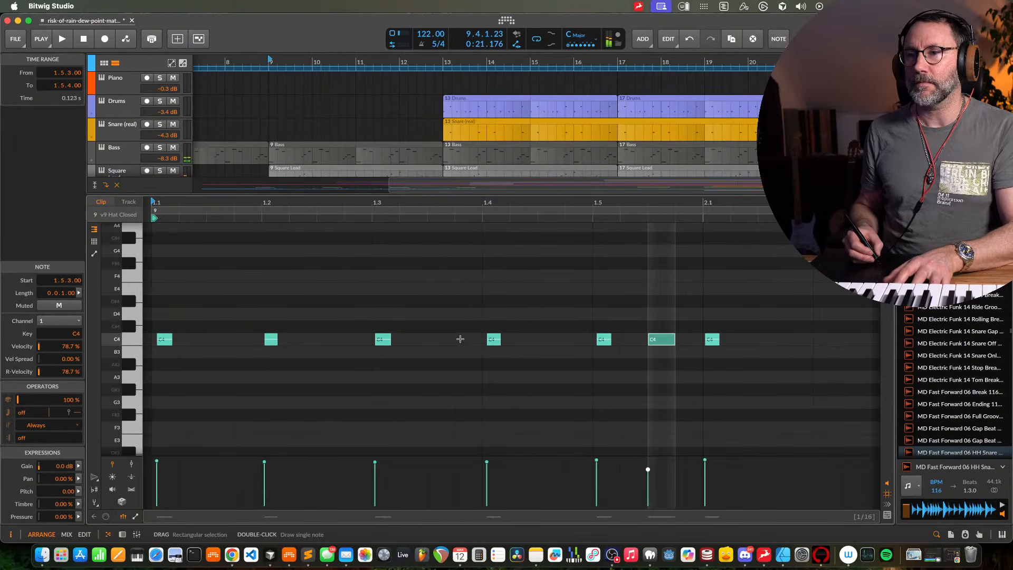
pyautogui.doubleClick(459, 339)
pyautogui.press('space')
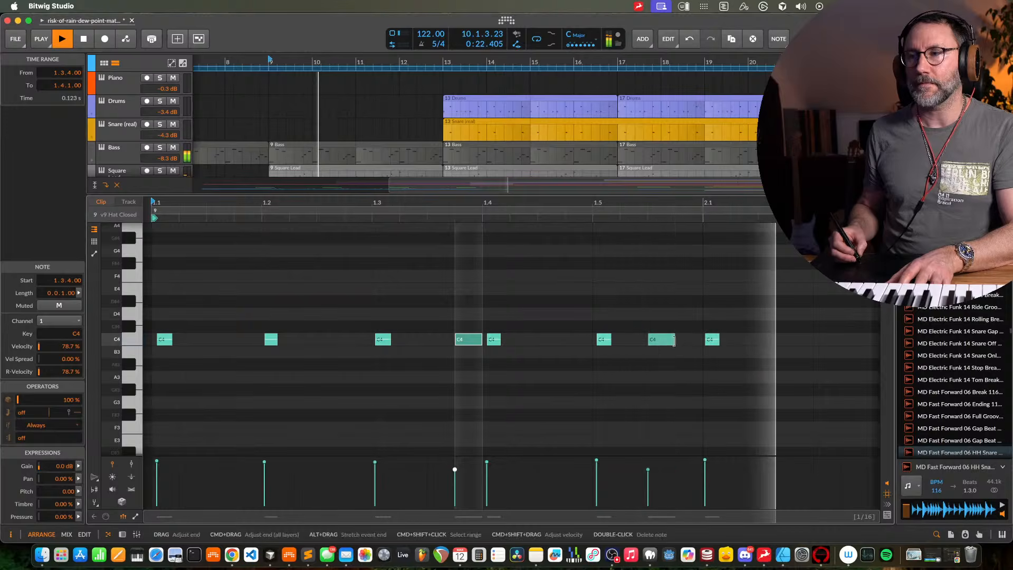
# Replace the C4 hit at 1.5.3 with one at 1.5.4 and add another C4 hit at 1.2.4
pyautogui.press('space')
pyautogui.doubleClick(686, 339)
pyautogui.press('space')
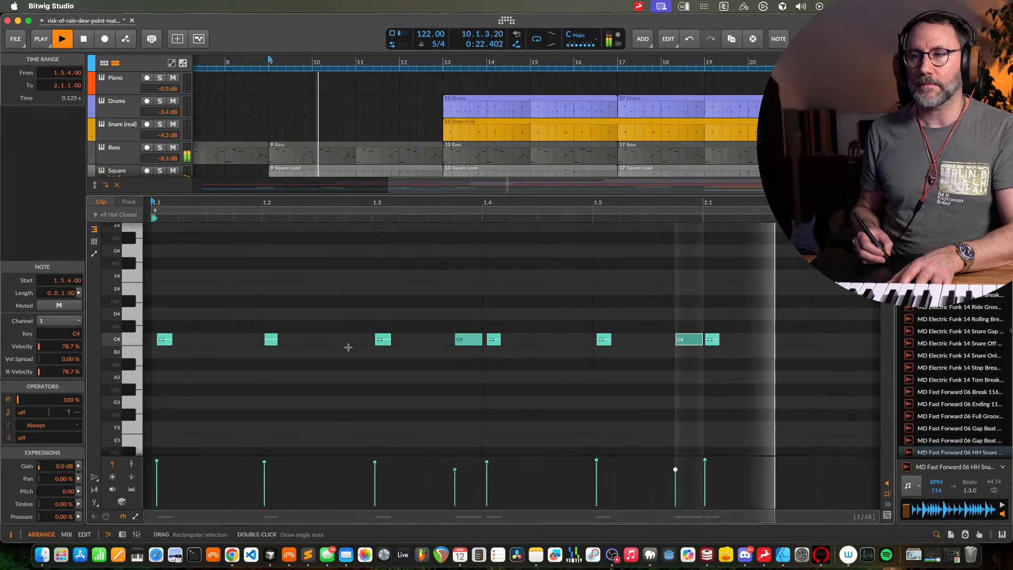
pyautogui.press('space')
pyautogui.press('space')
pyautogui.press('space')
pyautogui.doubleClick(351, 339)
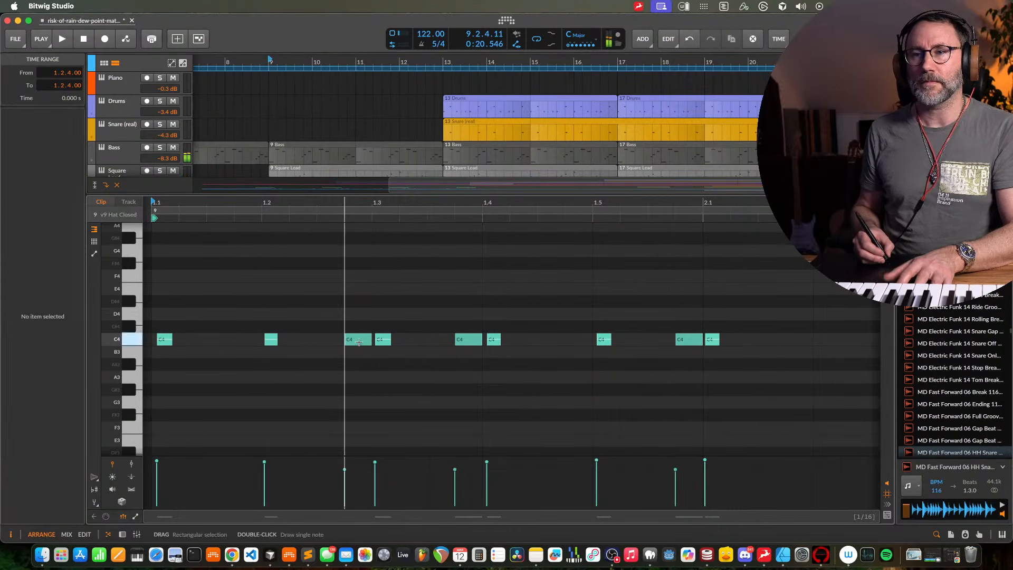
# Remove the C4 hit at 1.3.4, add one at 1.4.4, and play the hi-hat pattern
pyautogui.doubleClick(469, 339)
pyautogui.press('space')
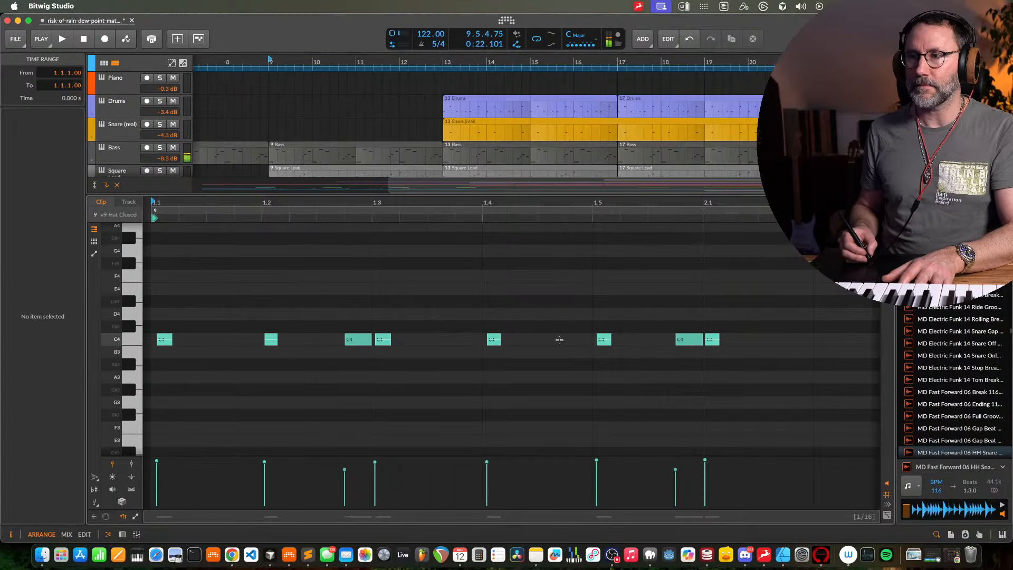
pyautogui.doubleClick(574, 339)
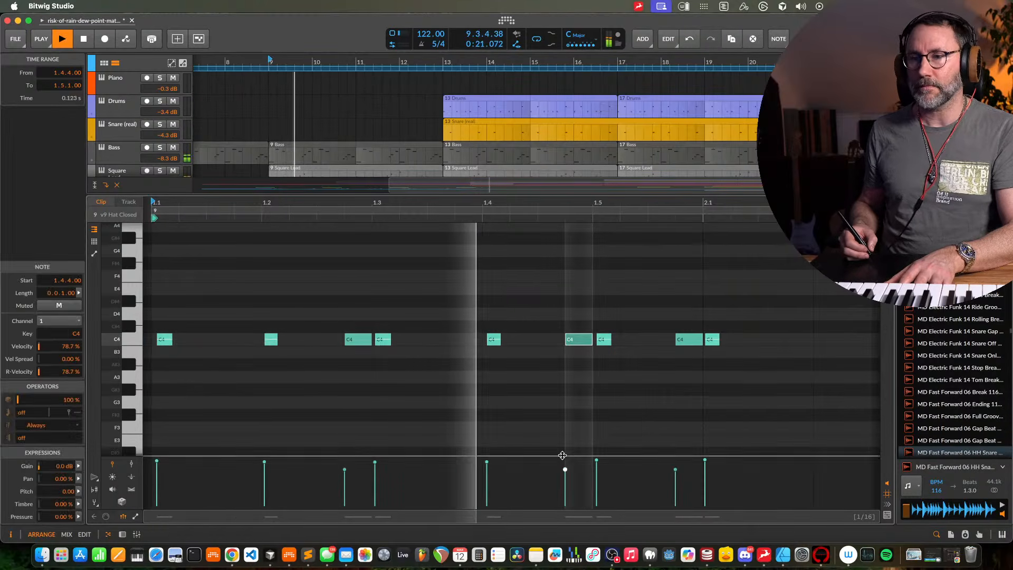
pyautogui.press('space')
# Shorten the v9 Hat Closed clip to one bar and loop it out to 12 bars, from bar 9 to bar 21
pyautogui.press('d')
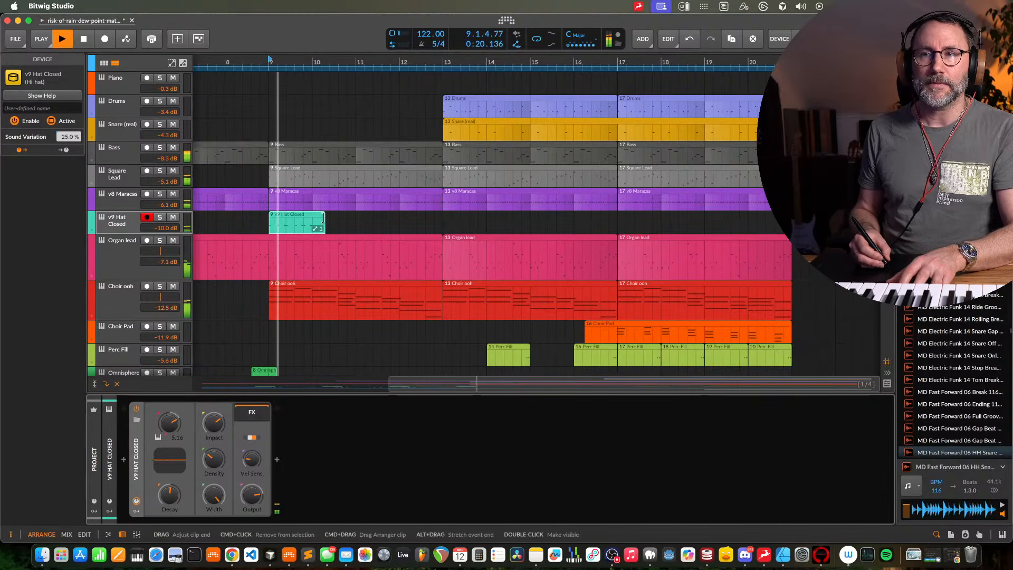
pyautogui.moveTo(323, 219)
pyautogui.mouseDown()
pyautogui.moveTo(305, 218)
pyautogui.moveTo(332, 226)
pyautogui.mouseUp()
pyautogui.press('super+z')
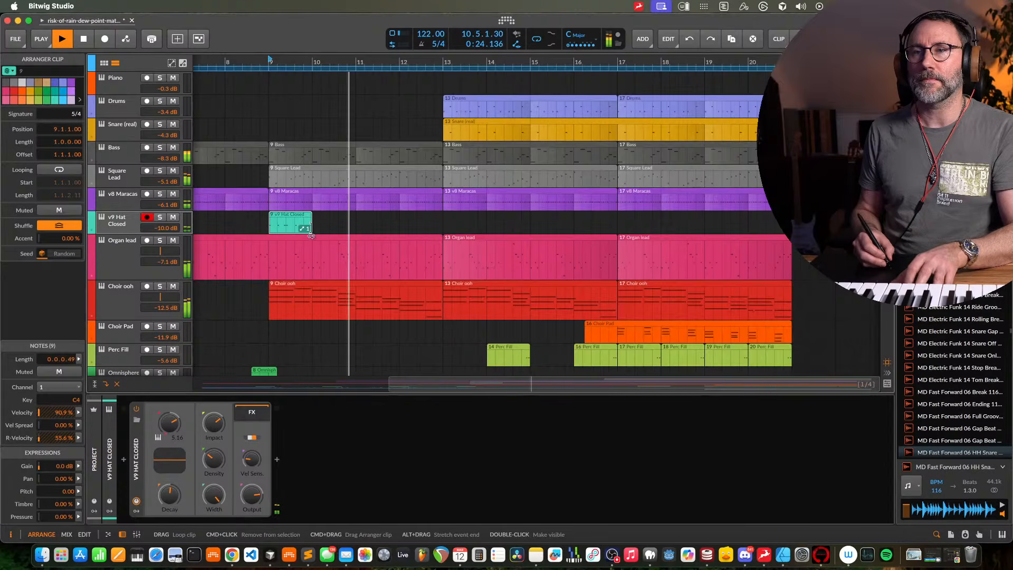
pyautogui.moveTo(310, 218); pyautogui.dragTo(785, 217)
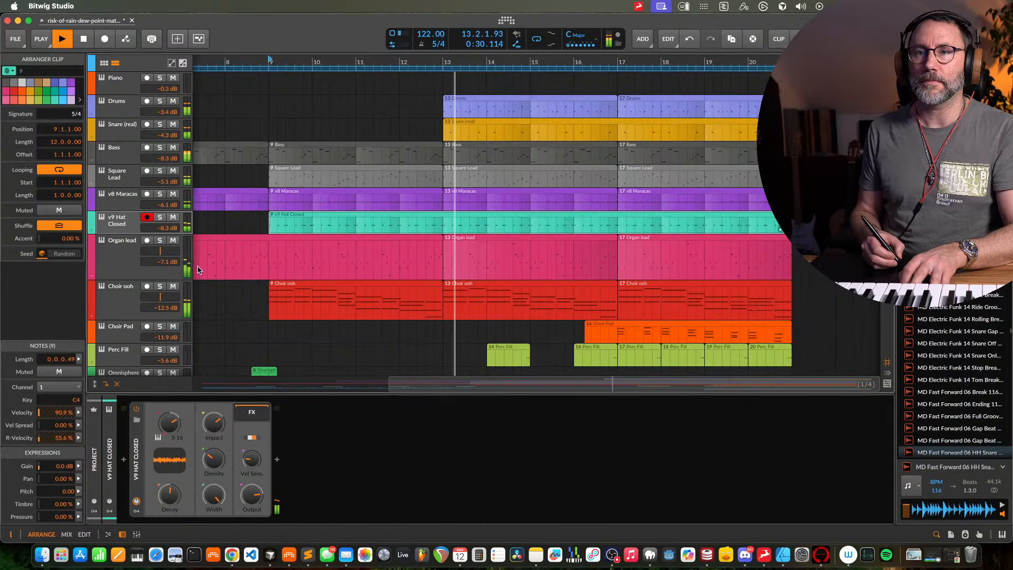
# Lower the v9 Hat Closed decay while listening to the hi-hat in the full arrangement
pyautogui.scroll(-2, 292, 294)
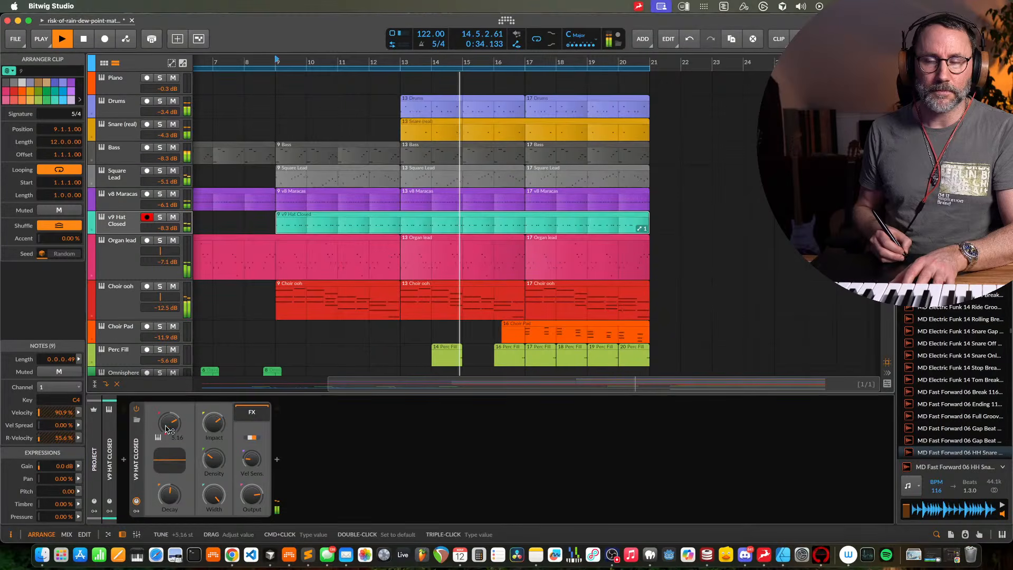
pyautogui.moveTo(169, 495); pyautogui.dragTo(169, 509)
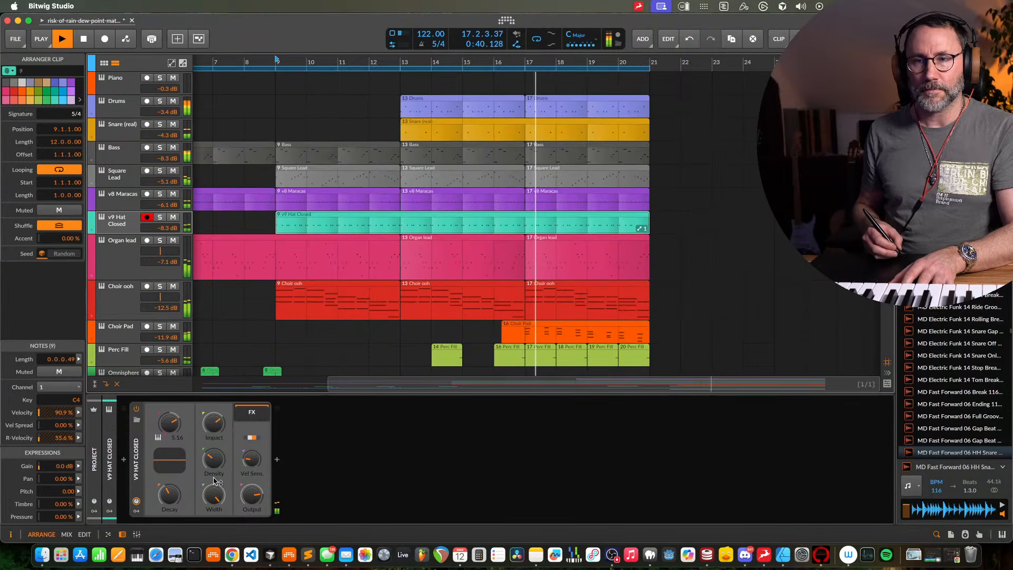
pyautogui.press('space')
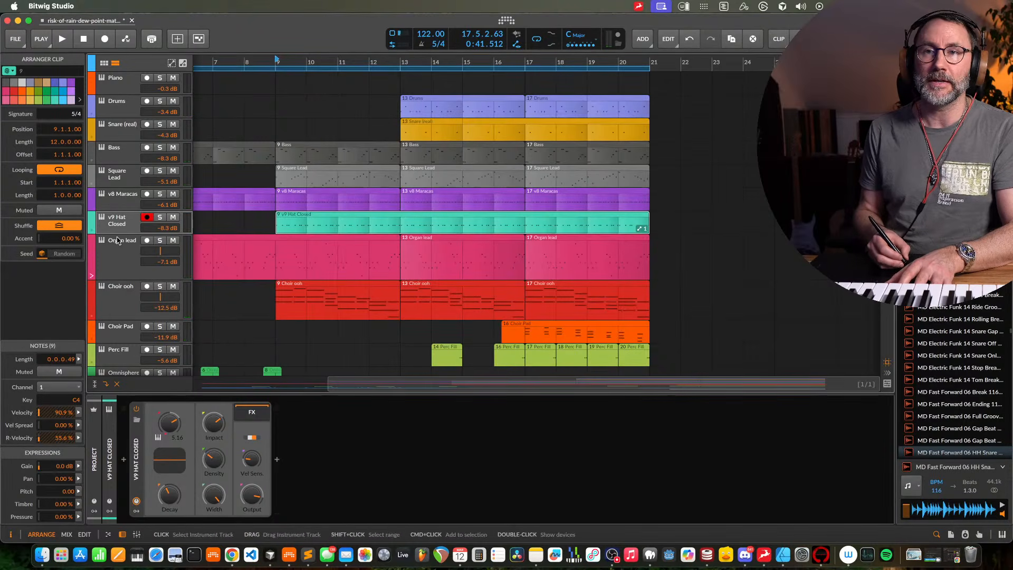
# Try a taller lane for the v9 Hat Closed track and return it to a compact height with the devices hidden
pyautogui.moveTo(117, 236); pyautogui.dragTo(118, 330)
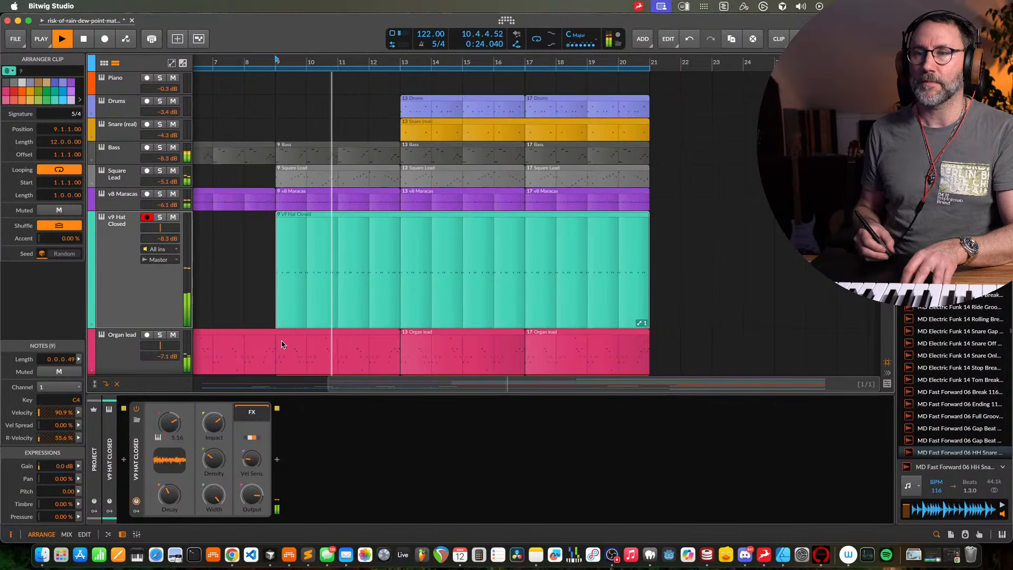
pyautogui.press('d')
pyautogui.press('d')
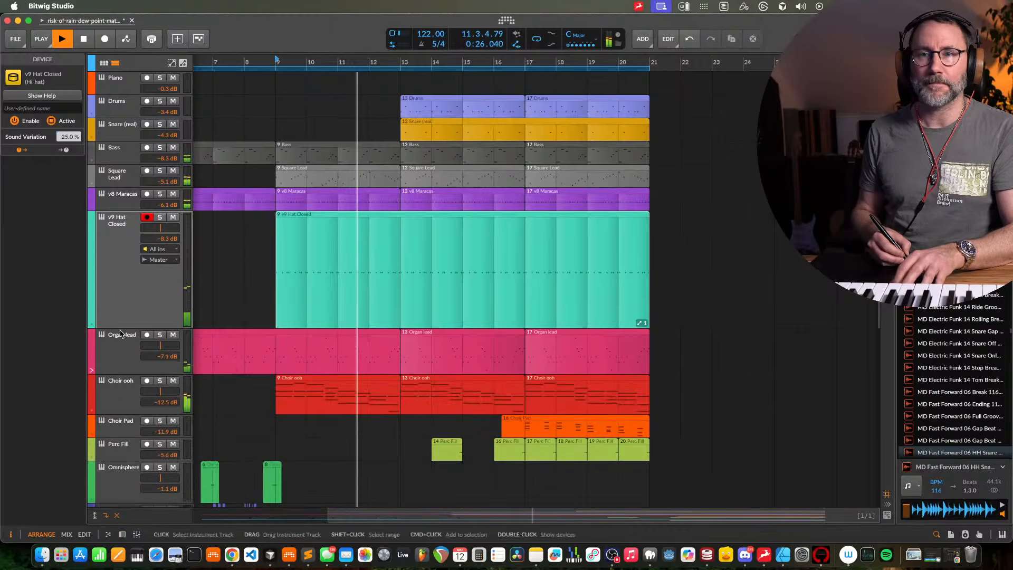
pyautogui.moveTo(124, 324); pyautogui.dragTo(124, 233)
pyautogui.press('space')
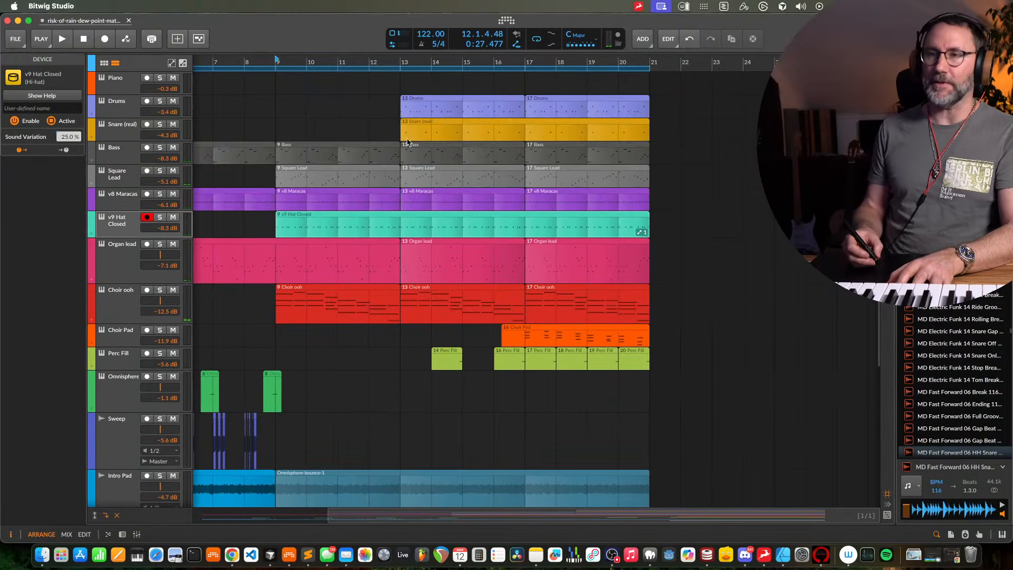
# Play the arrangement from bar 9 and try moving the v9 Hat Closed clip to start at bar 5
pyautogui.moveTo(363, 57); pyautogui.dragTo(509, 64)
pyautogui.press('space')
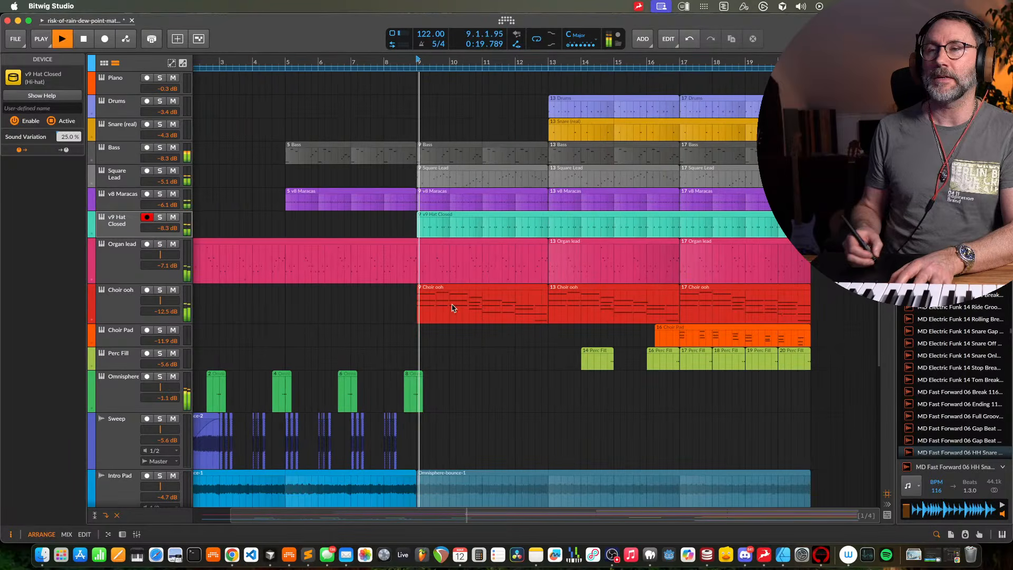
pyautogui.click(438, 218)
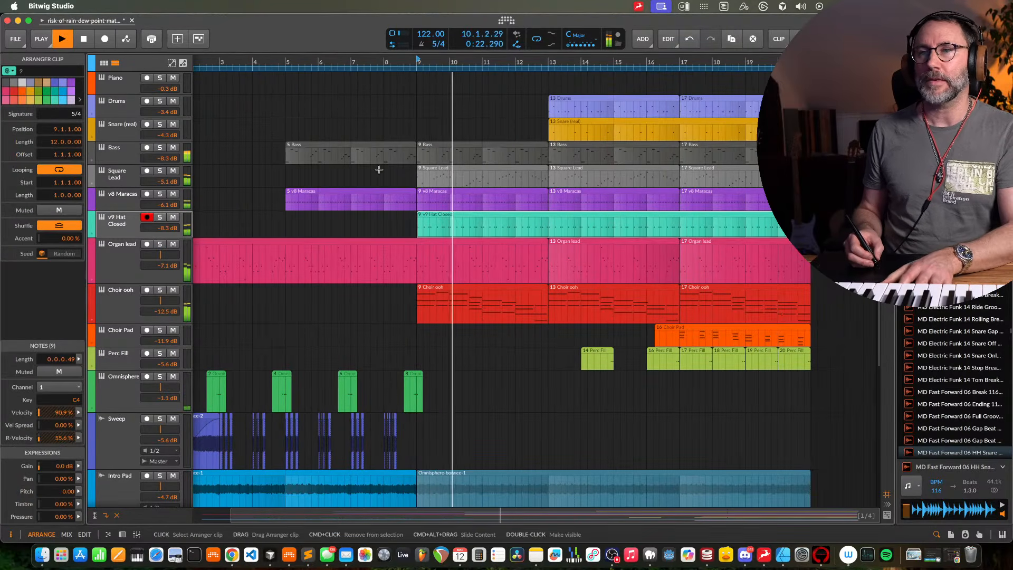
pyautogui.press('space')
pyautogui.click(275, 64)
pyautogui.moveTo(434, 217); pyautogui.dragTo(311, 217)
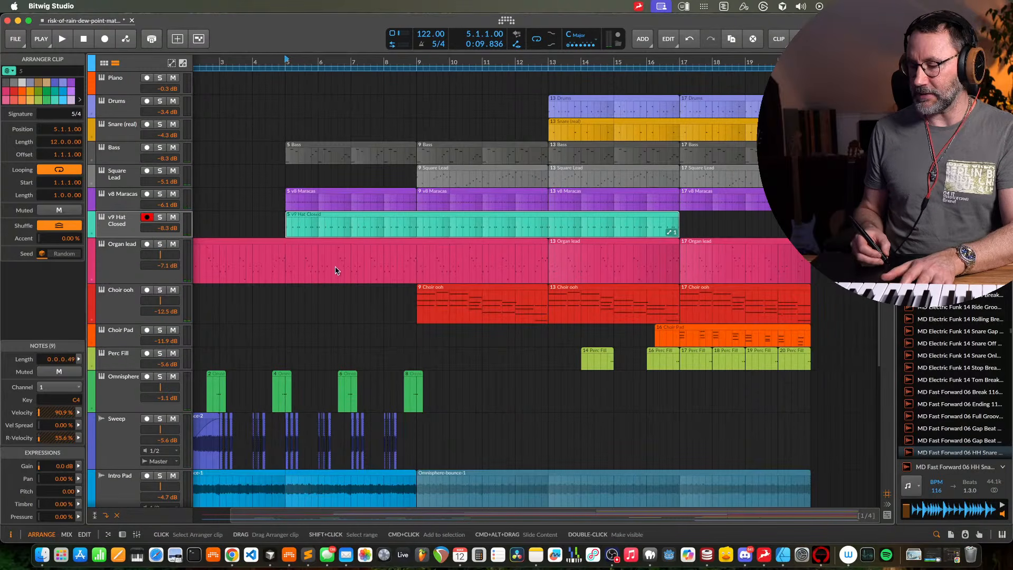
# Listen to the hi-hat from bar 5 with v8 Maracas briefly muted for comparison
pyautogui.press('space')
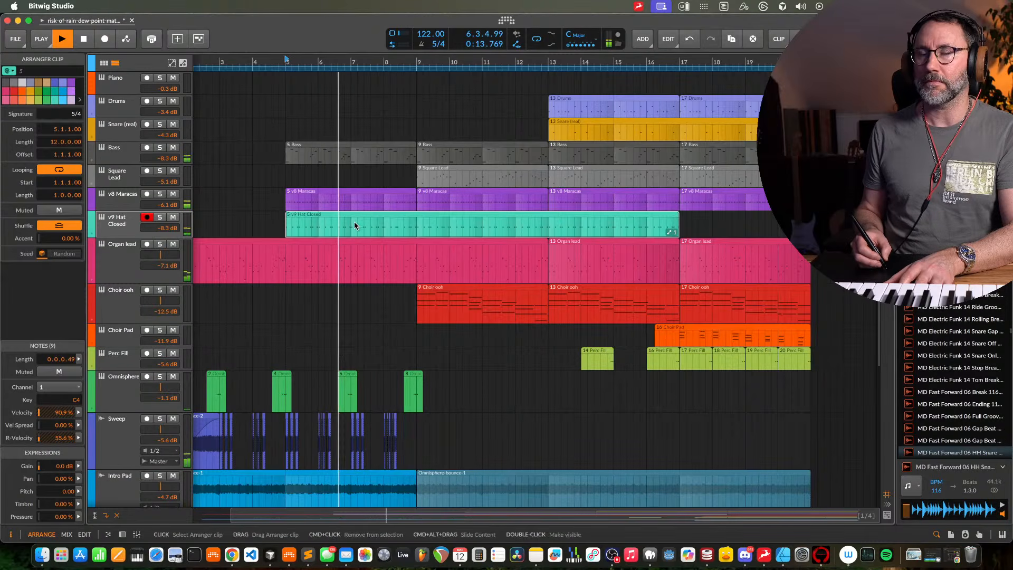
pyautogui.click(173, 194)
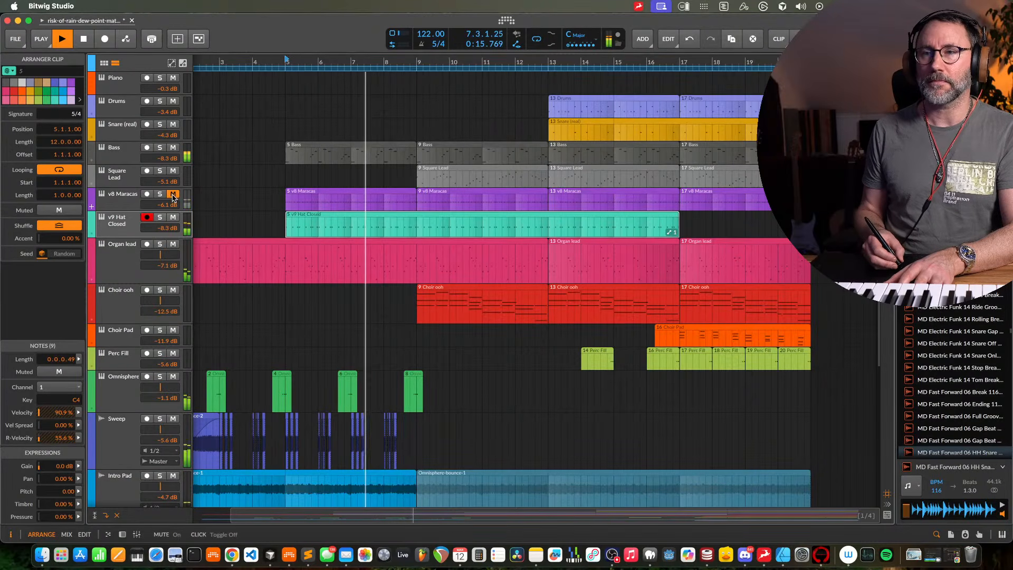
pyautogui.click(173, 196)
pyautogui.press('space')
# Move the v9 Hat Closed clip back to bar 9, play from there, and save the project
pyautogui.moveTo(341, 216); pyautogui.dragTo(470, 220)
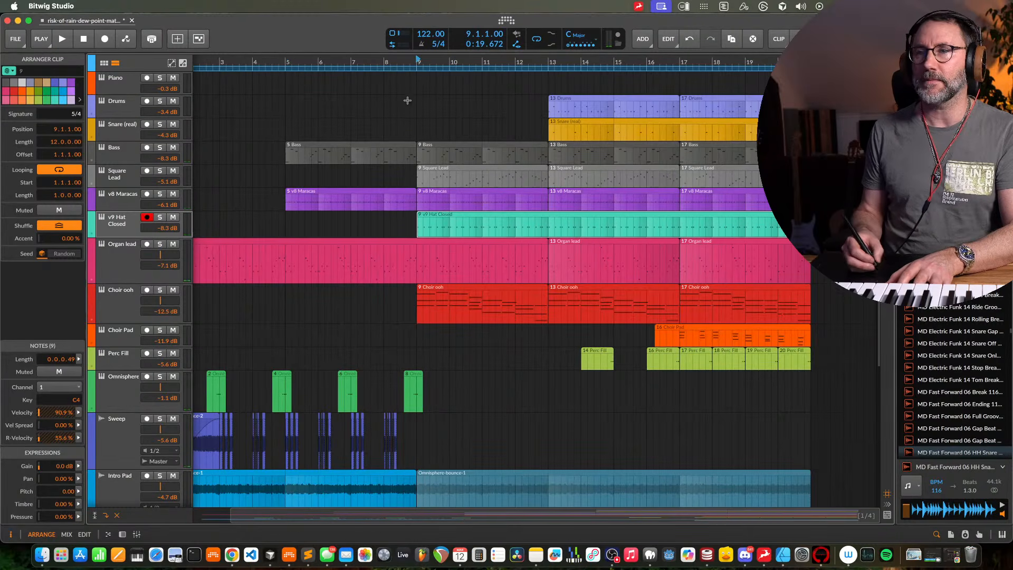
pyautogui.press('space')
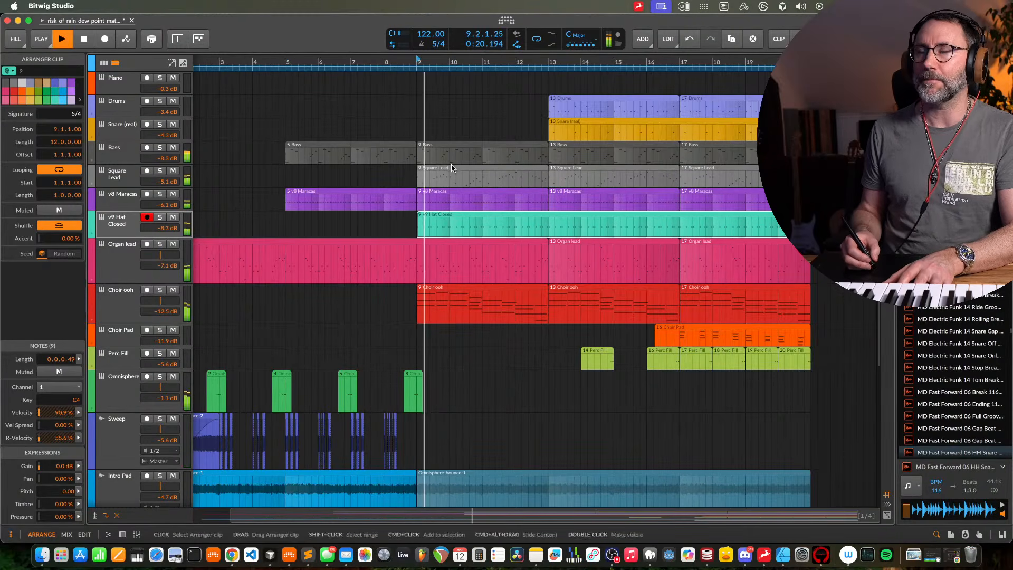
pyautogui.moveTo(453, 61)
pyautogui.mouseDown()
pyautogui.moveTo(476, 60)
pyautogui.moveTo(448, 45)
pyautogui.mouseUp()
pyautogui.press('super+s')
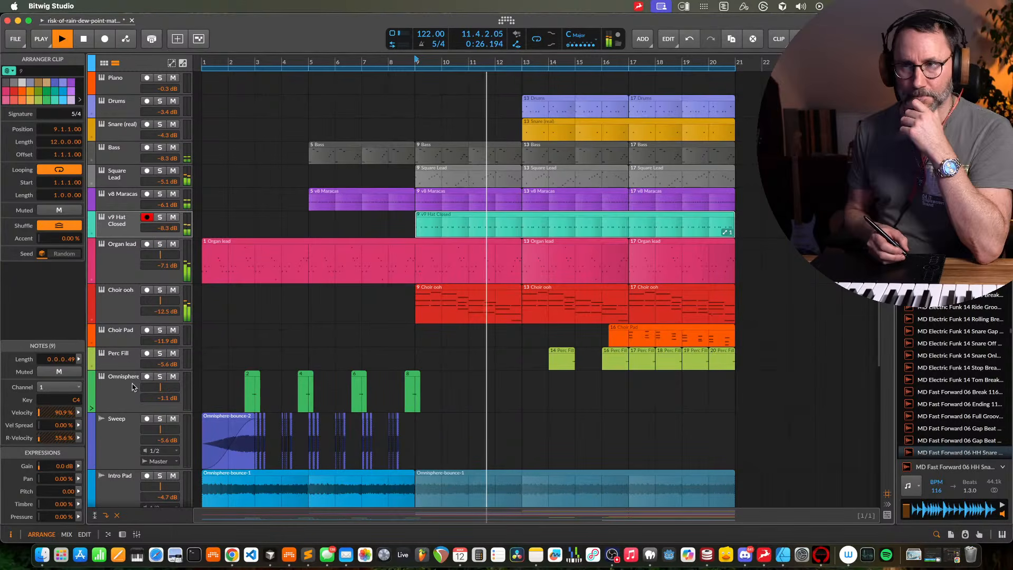
pyautogui.click(120, 230)
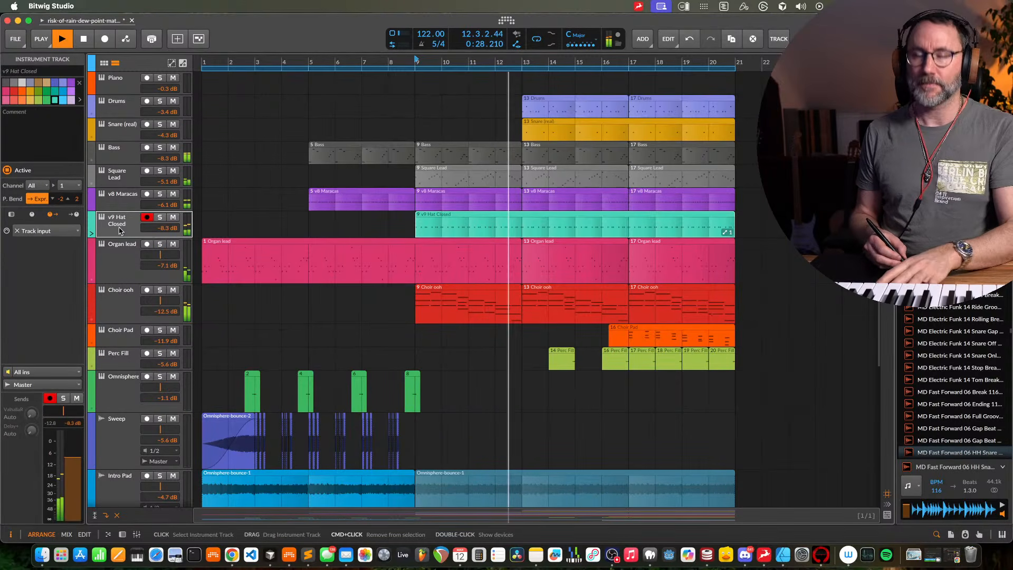
pyautogui.press('super+t')
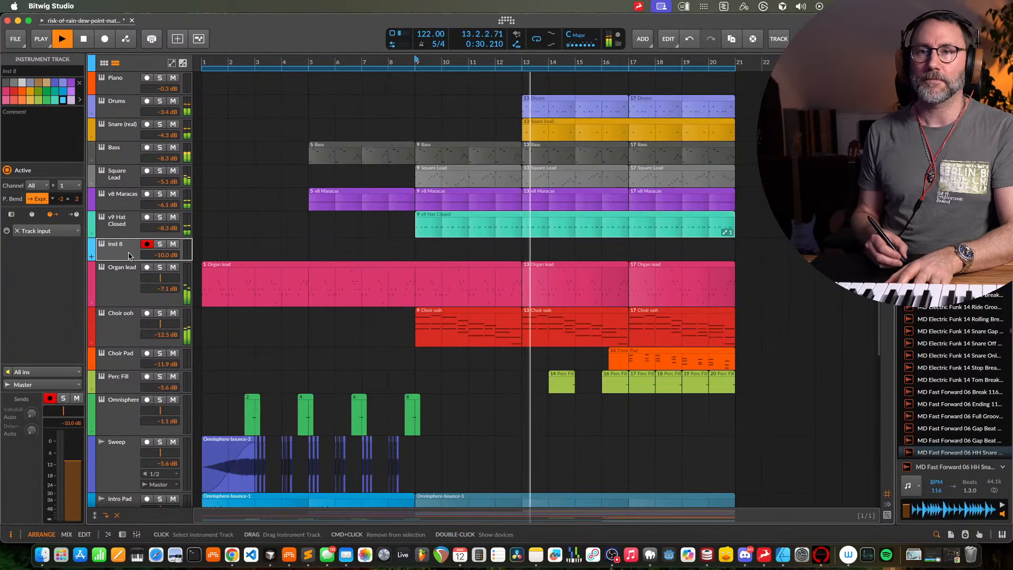
pyautogui.press('Delete')
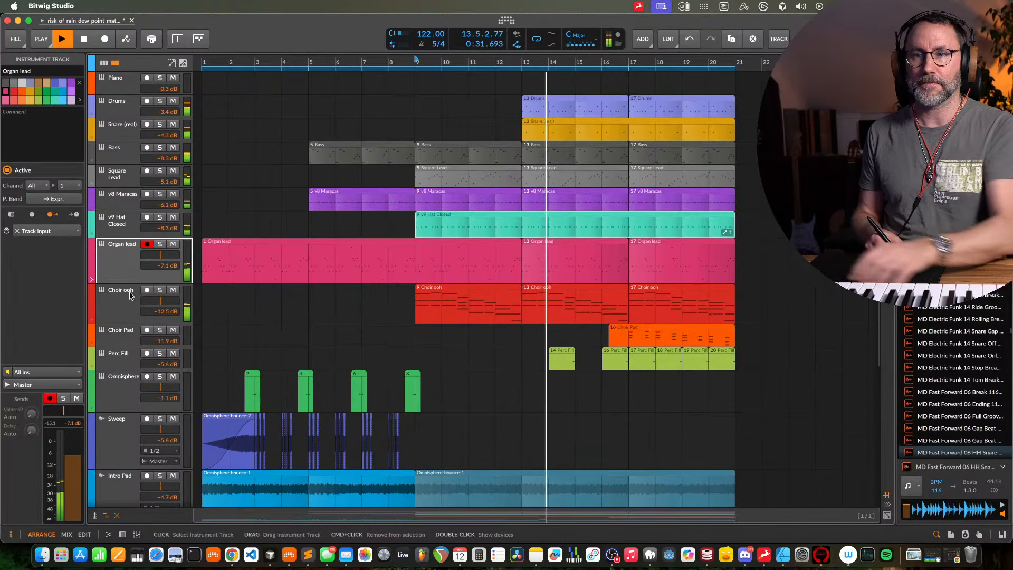
# Add a new instrument track next to the Omnisphere track and place it directly above it, below Perc Fill
pyautogui.click(128, 397)
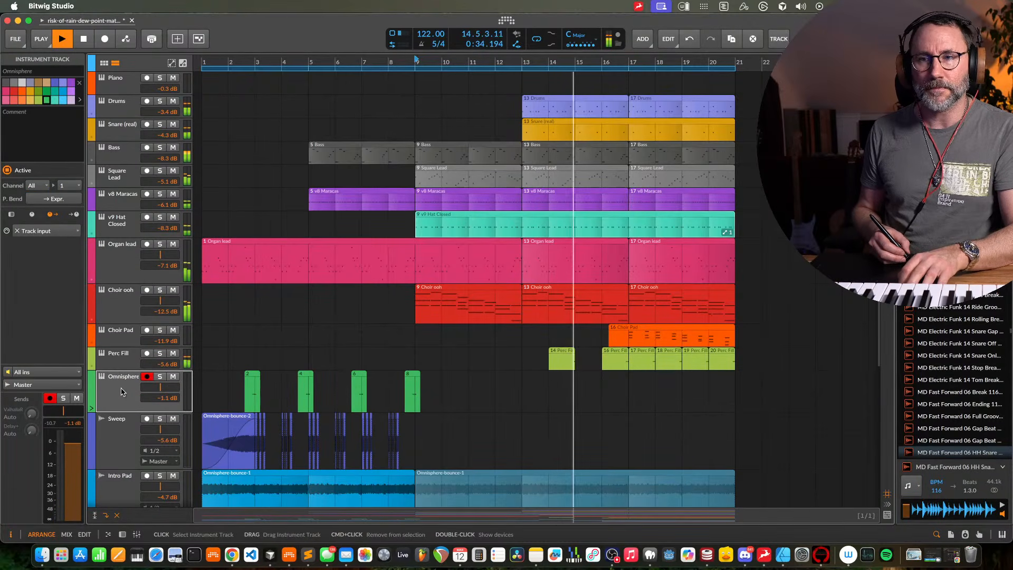
pyautogui.press('super+t')
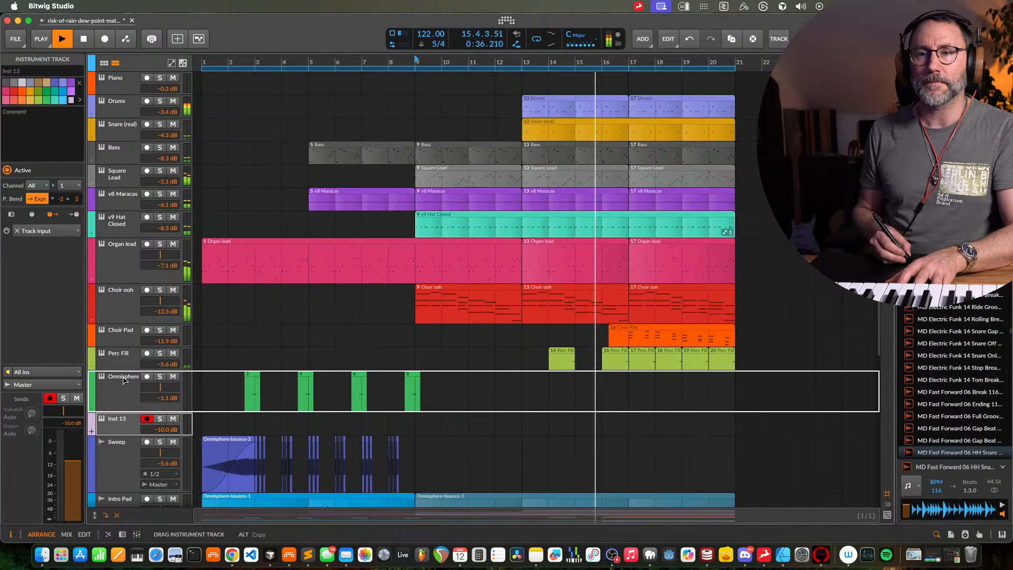
pyautogui.moveTo(125, 381); pyautogui.dragTo(125, 380)
# Load the Omnisphere instrument on the new track and close its plug-in window
pyautogui.press('d')
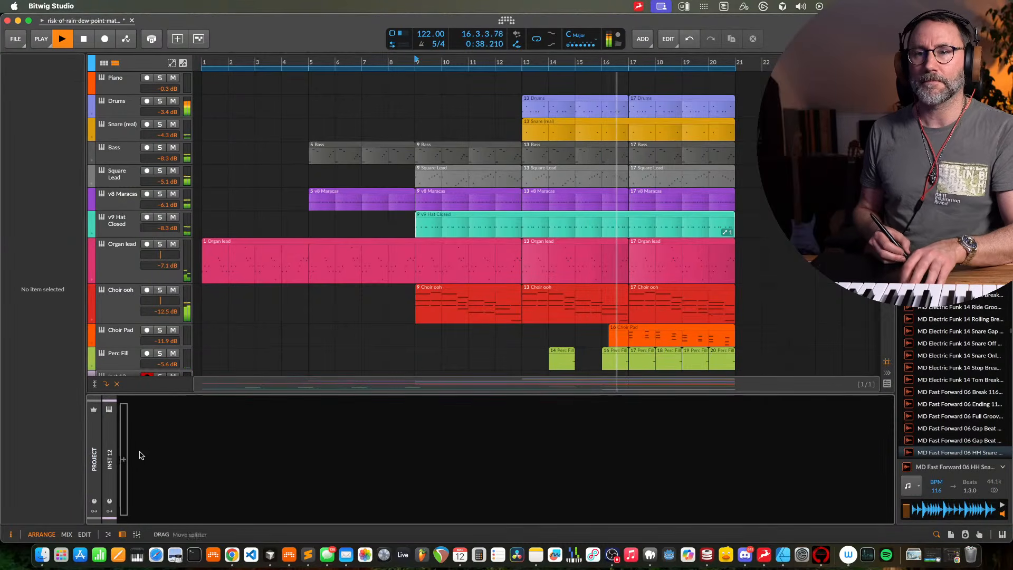
pyautogui.click(124, 455)
pyautogui.write('omnis')
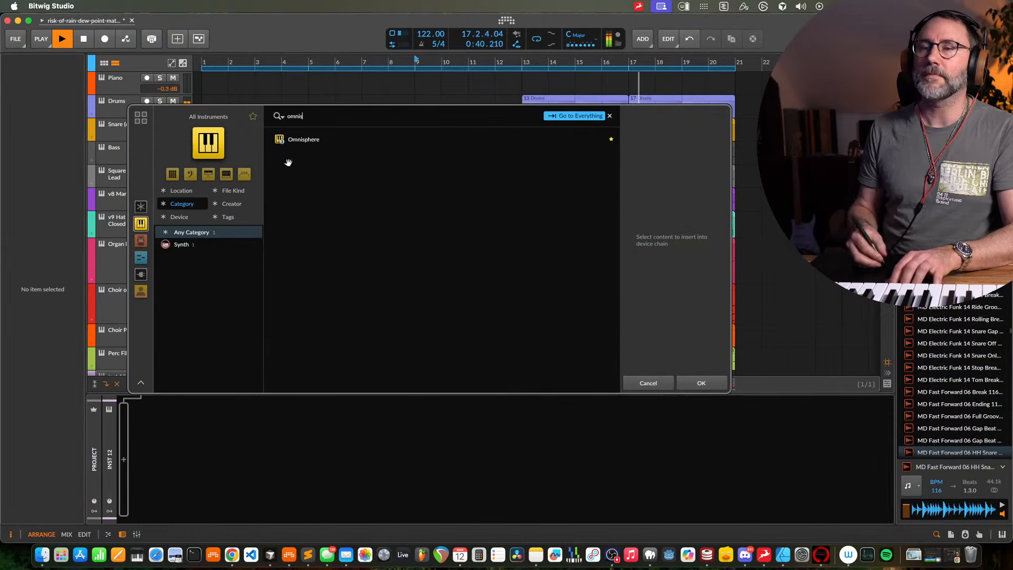
pyautogui.doubleClick(304, 140)
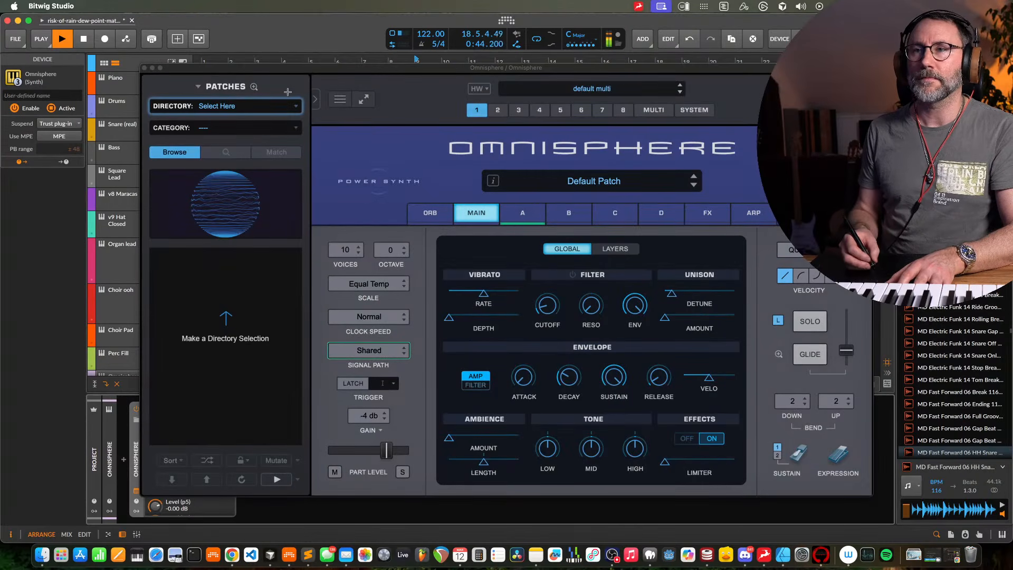
pyautogui.click(145, 71)
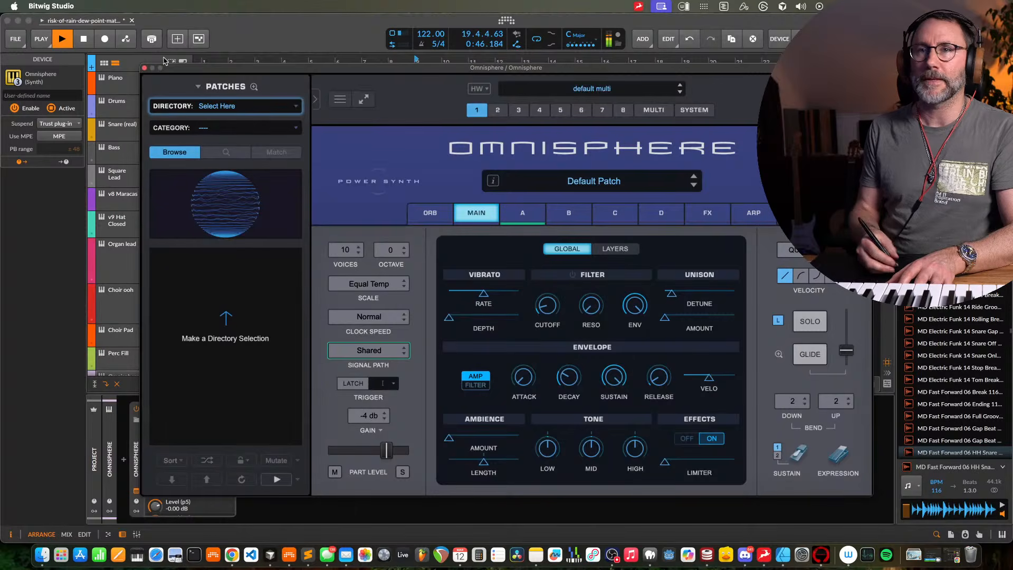
pyautogui.click(144, 69)
# Select the Piano track for playing along and set the playback start to bar 8
pyautogui.click(122, 80)
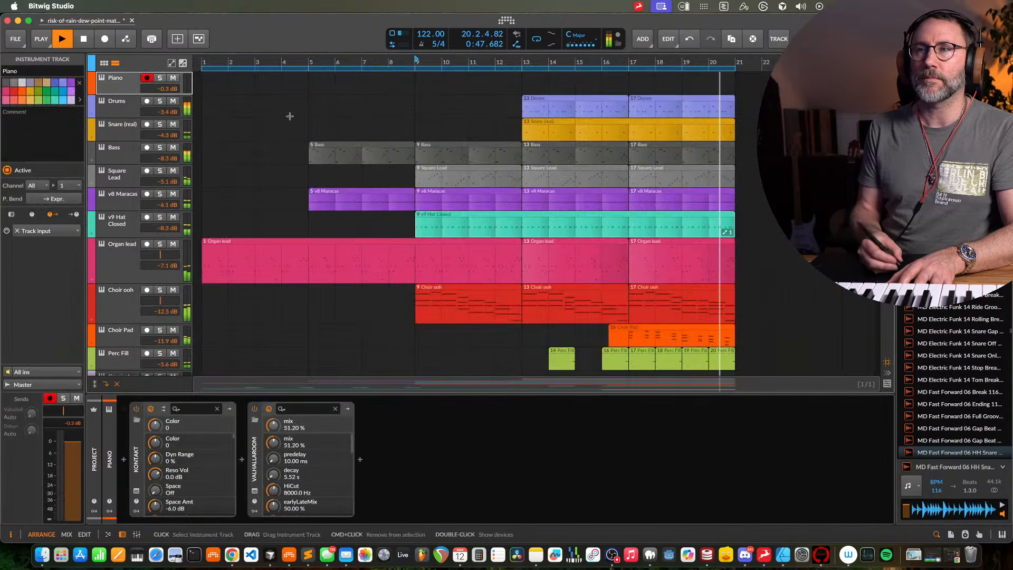
pyautogui.click(393, 64)
pyautogui.press('space')
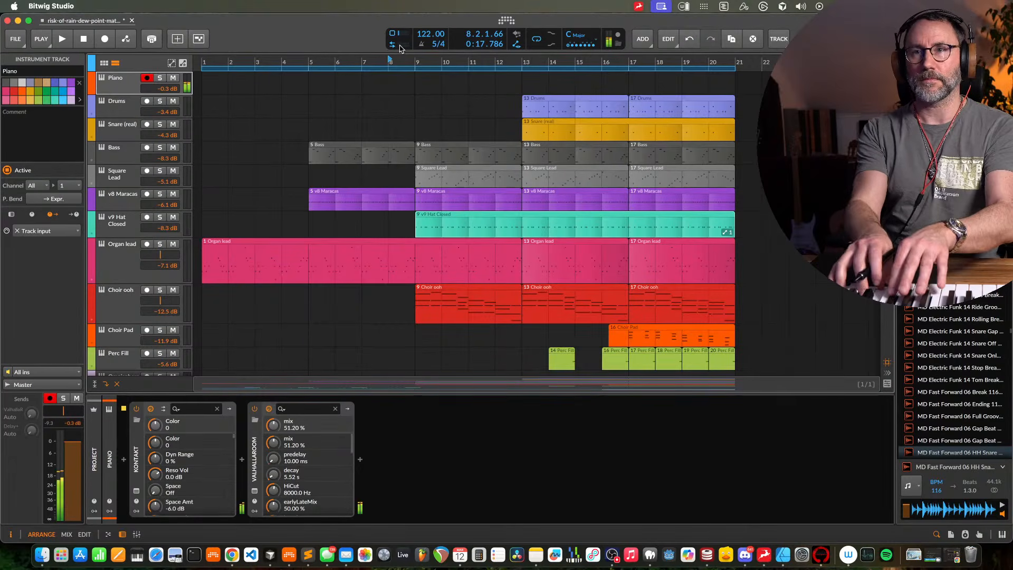
# Play the arrangement and rehearse the piano part over bars 8 and 9
pyautogui.click(205, 60)
pyautogui.press('space')
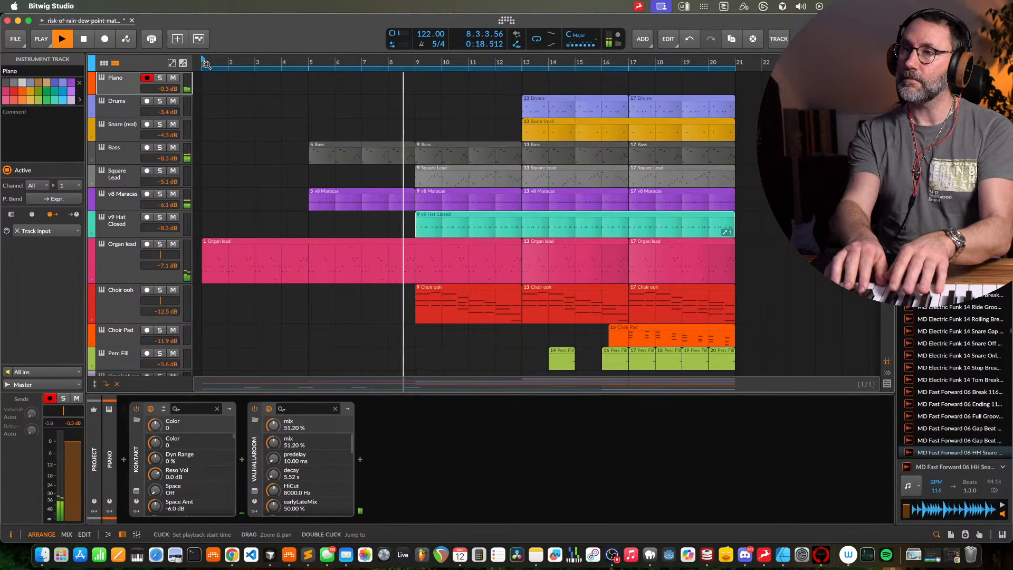
pyautogui.press('space')
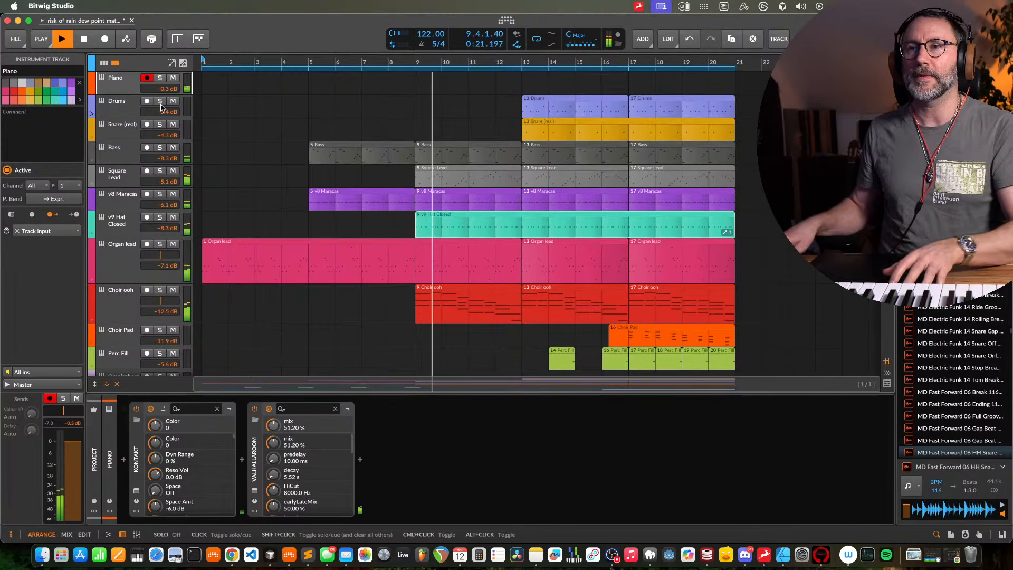
pyautogui.press('space')
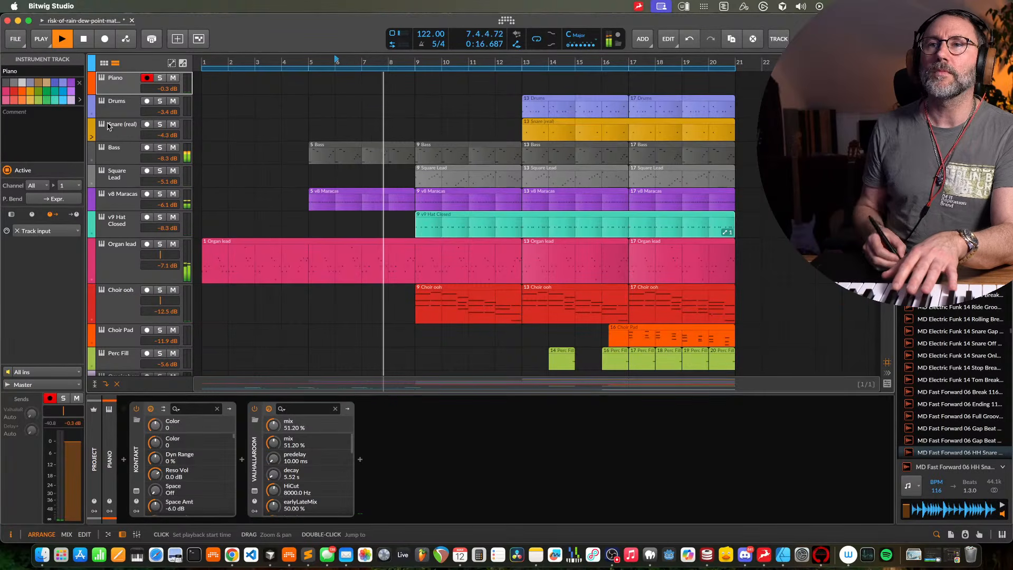
# Try recording the piano chords over bars 8 and 9, starting from bar 7 for a second attempt, and play the take back from bar 8
pyautogui.click(104, 35)
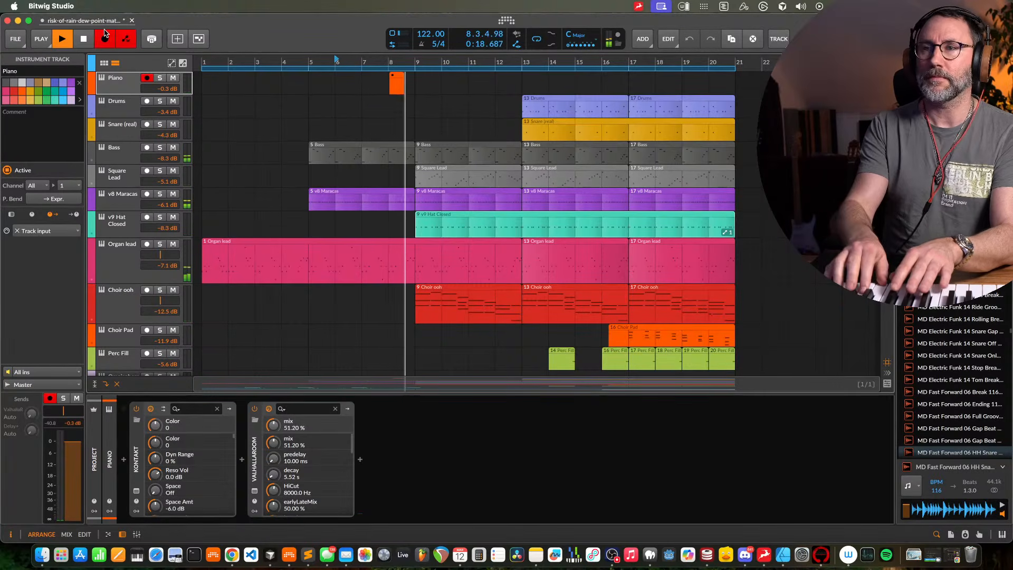
pyautogui.press('space')
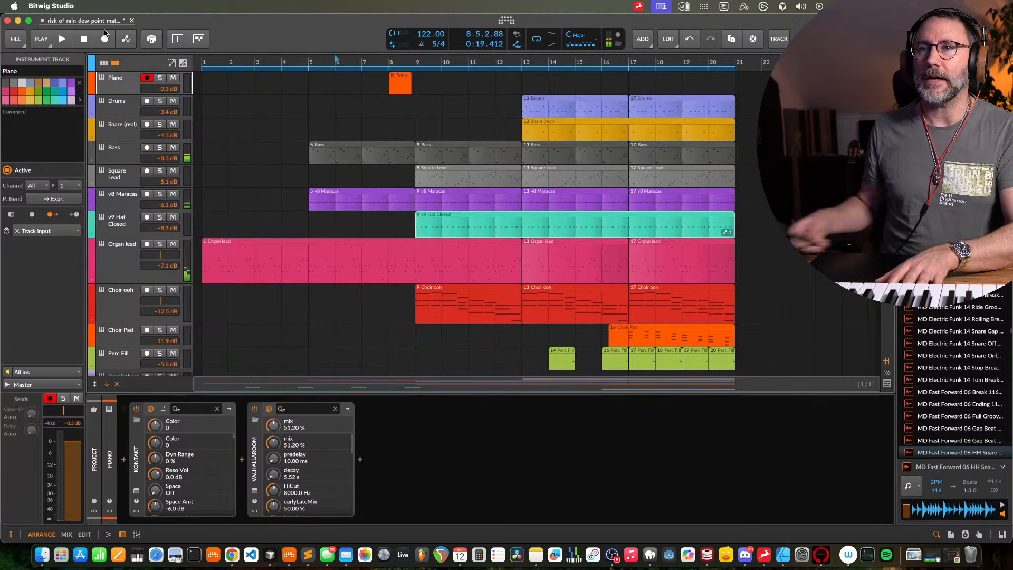
pyautogui.doubleClick(358, 65)
pyautogui.click(105, 38)
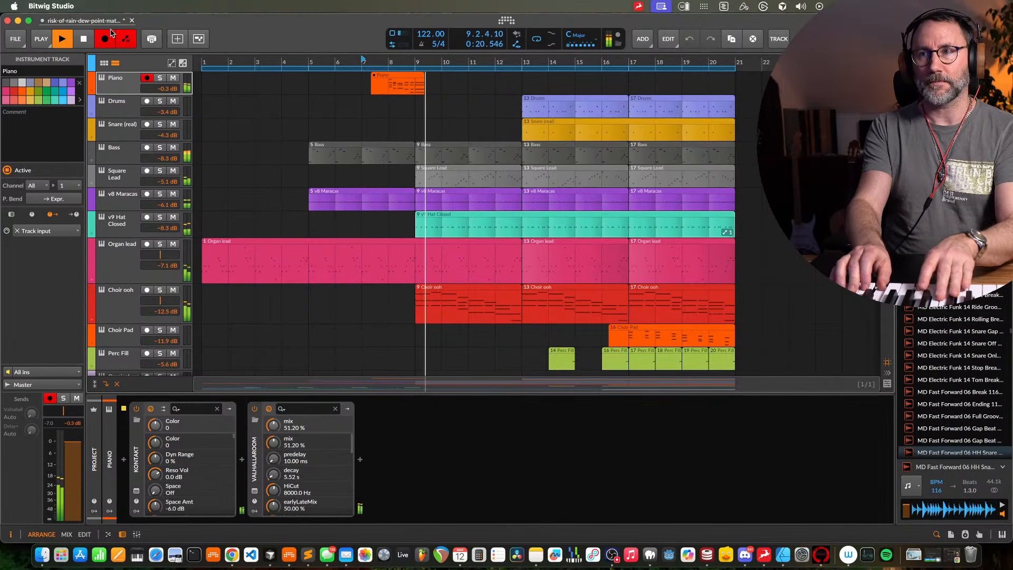
pyautogui.click(111, 33)
pyautogui.press('space')
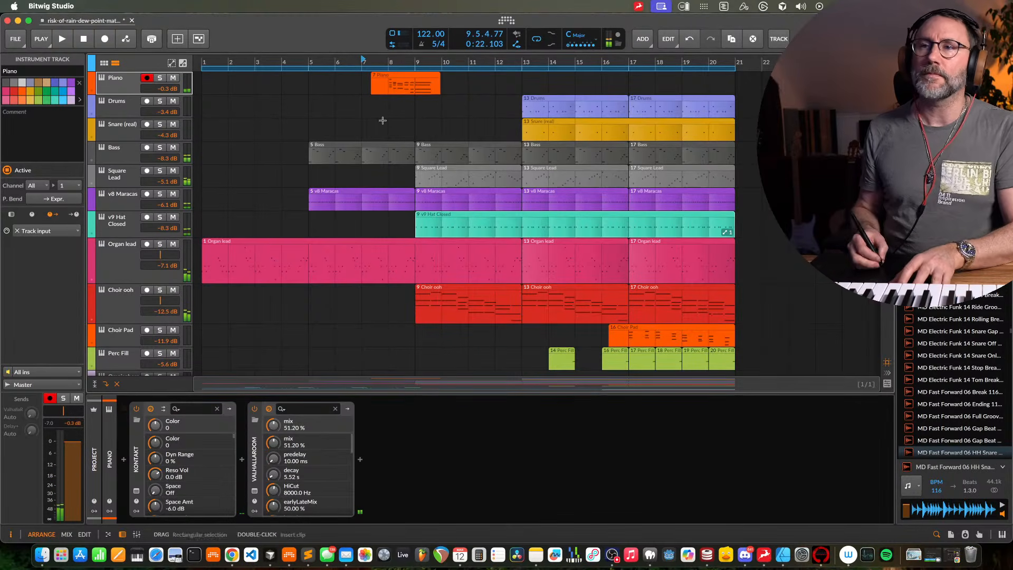
pyautogui.click(389, 63)
pyautogui.press('space')
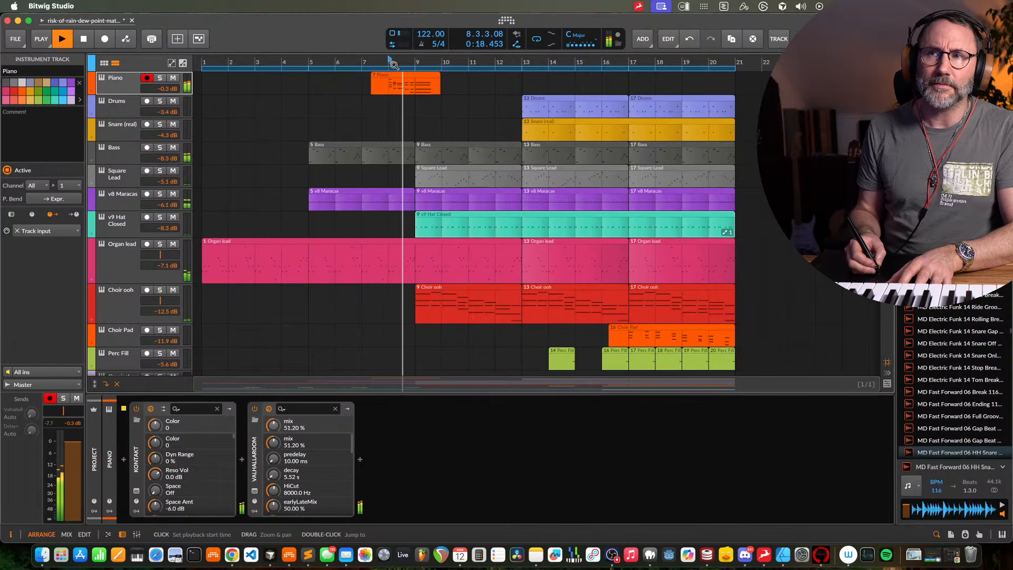
# Record a new piano take through bars 8 and 9 with playback starting from bar 6
pyautogui.press('space')
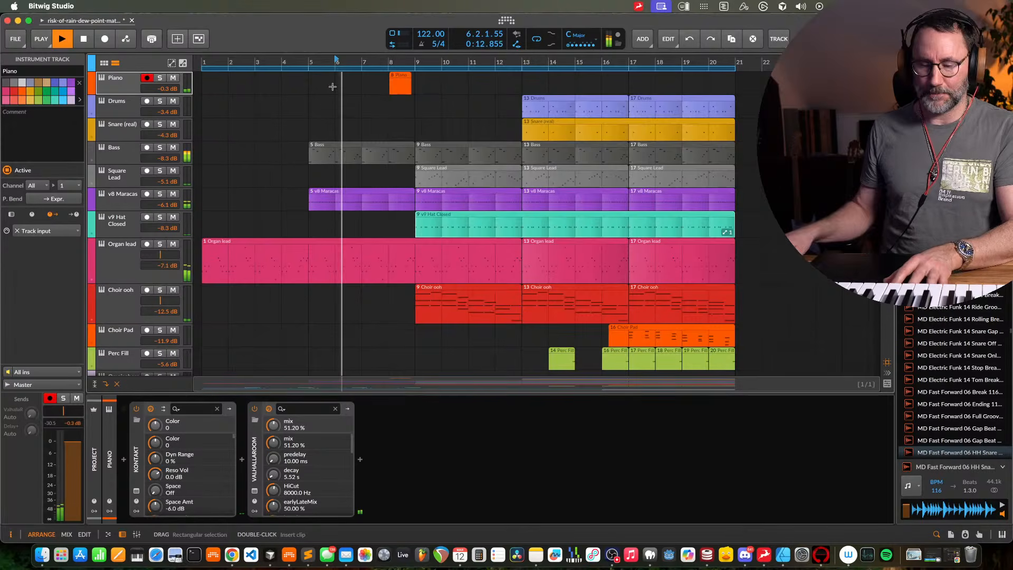
pyautogui.click(105, 38)
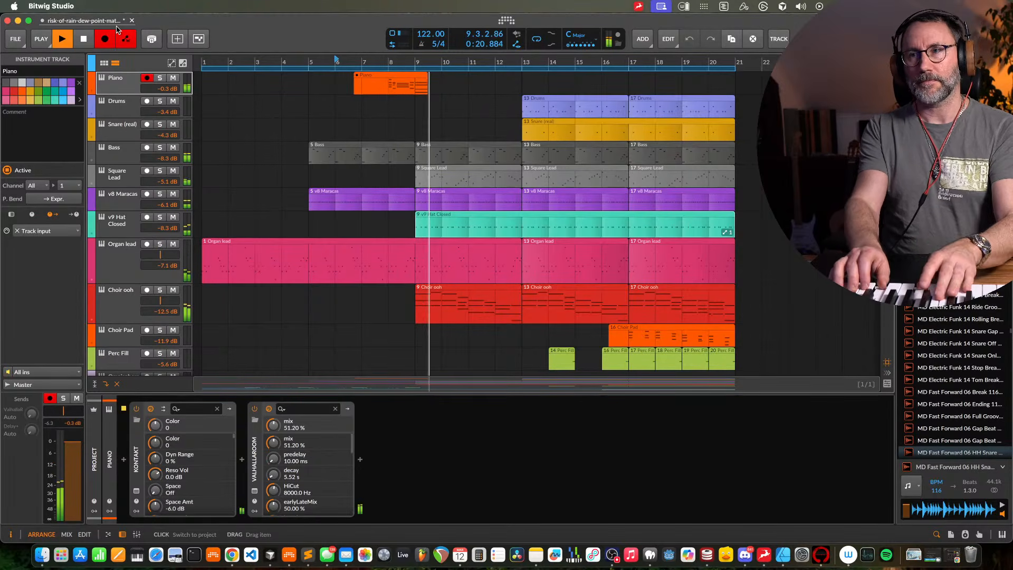
pyautogui.press('space')
pyautogui.press('space')
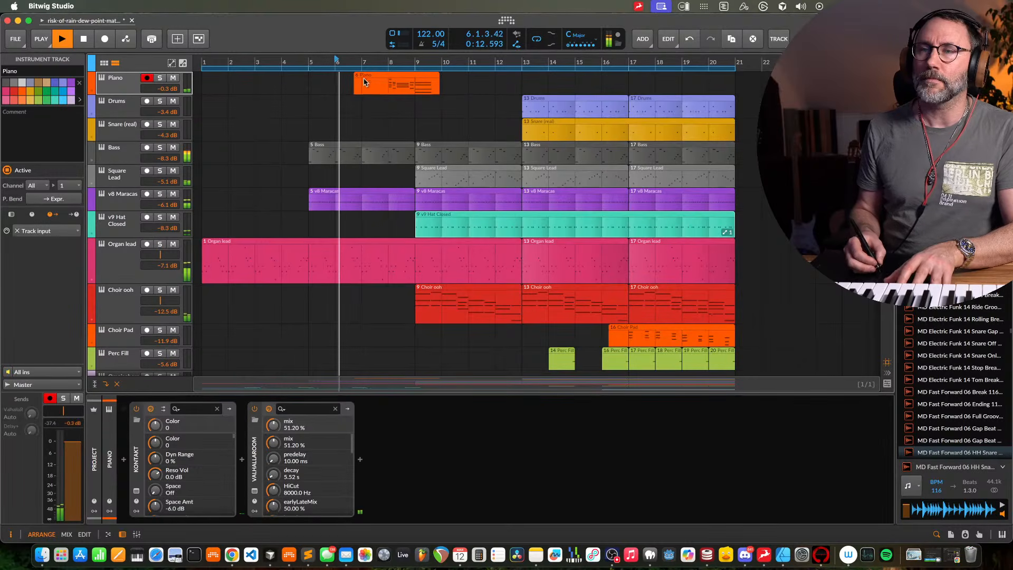
# Trim the start of the recorded Piano clip to bar 7 and open the clip in the note editor
pyautogui.click(355, 90)
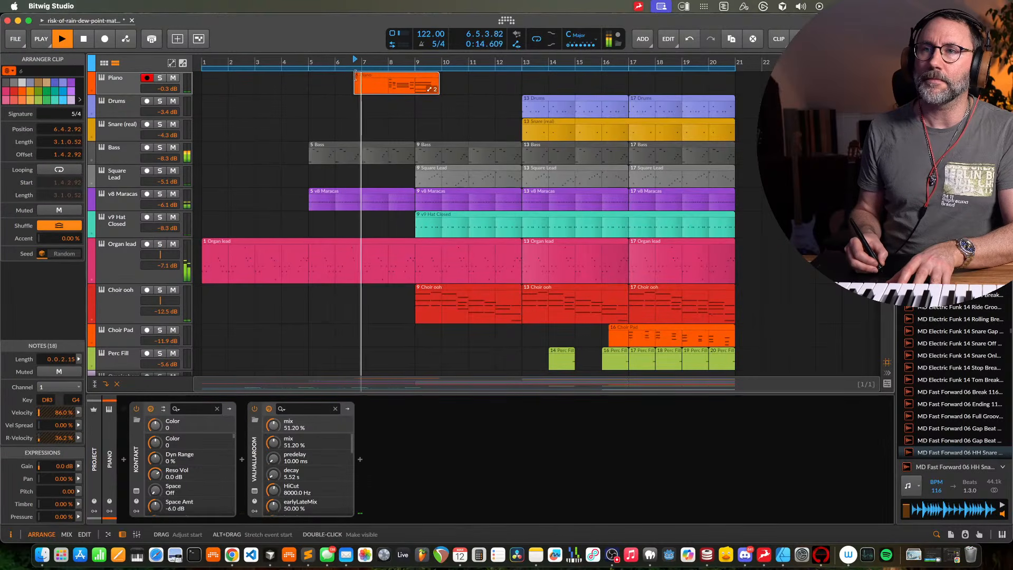
pyautogui.moveTo(352, 89); pyautogui.dragTo(362, 90)
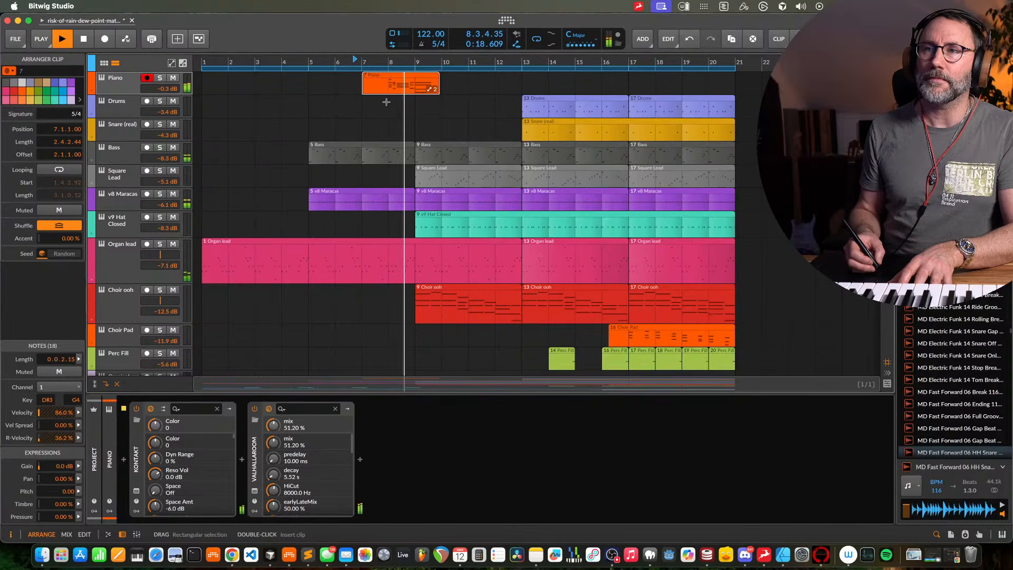
pyautogui.press('e')
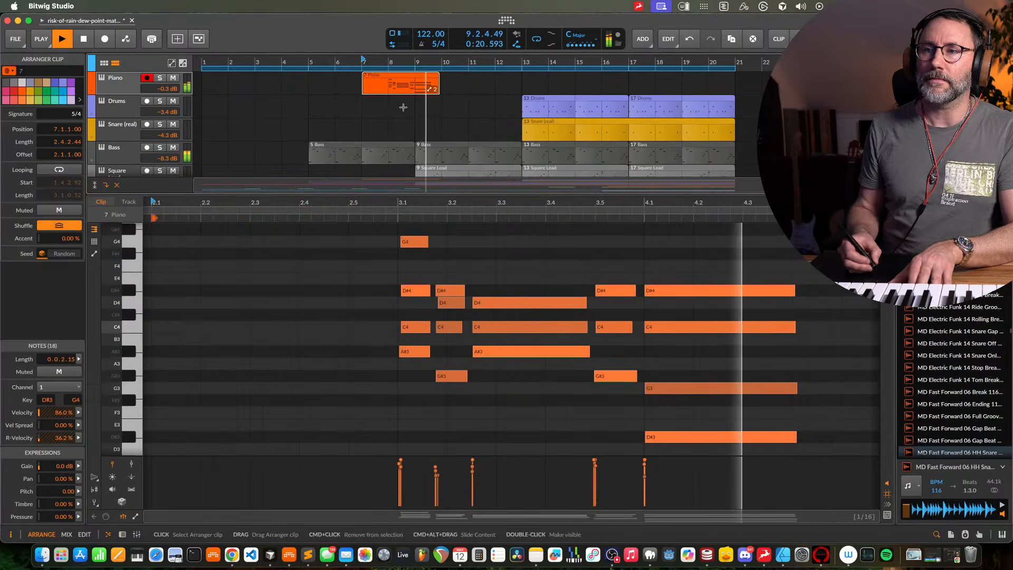
# Listen to the recorded chords from 3.1 and add a G4 note to the chord at 3.5
pyautogui.press('space')
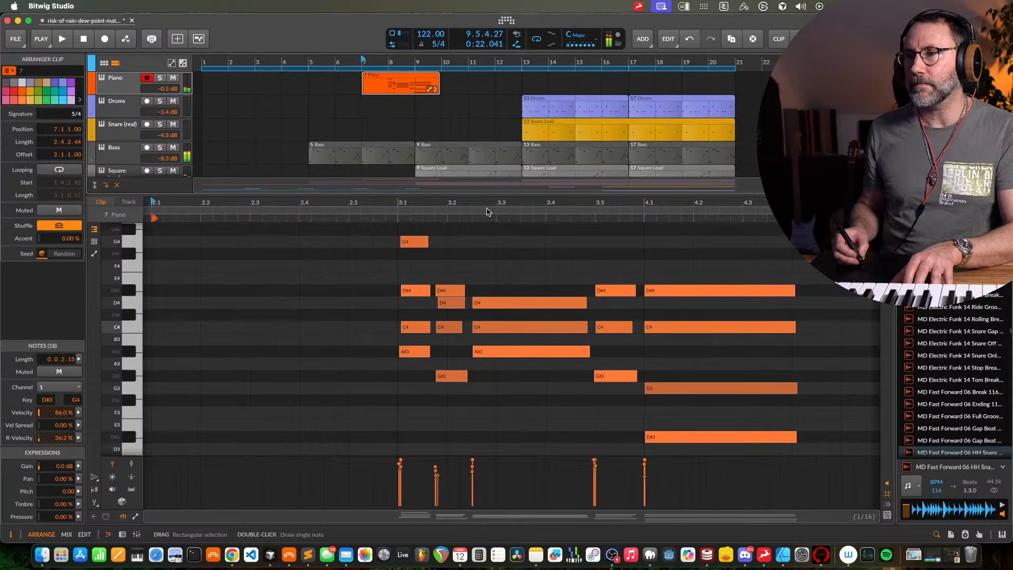
pyautogui.click(396, 204)
pyautogui.press('space')
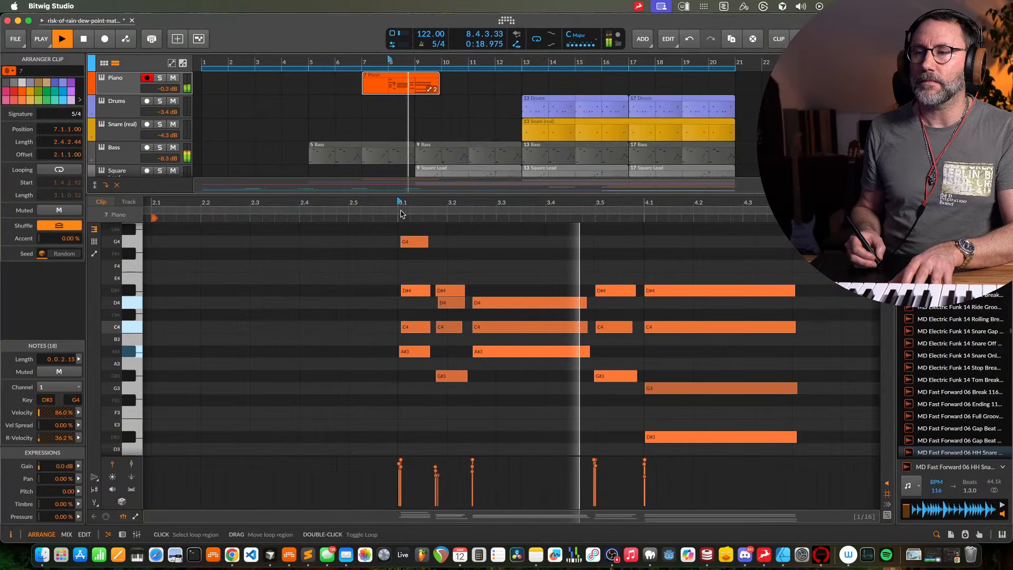
pyautogui.press('space')
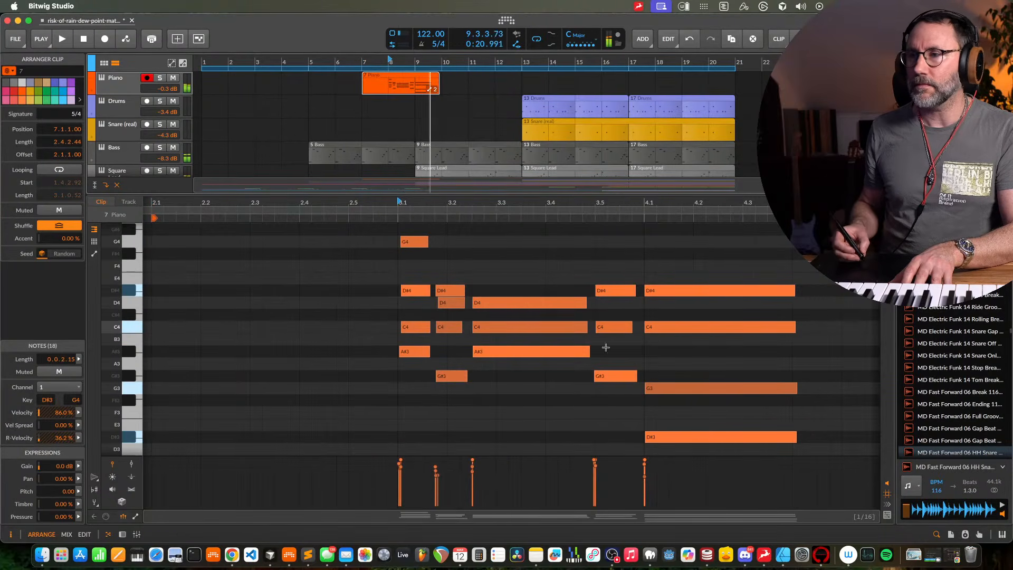
pyautogui.click(601, 375)
pyautogui.click(608, 291)
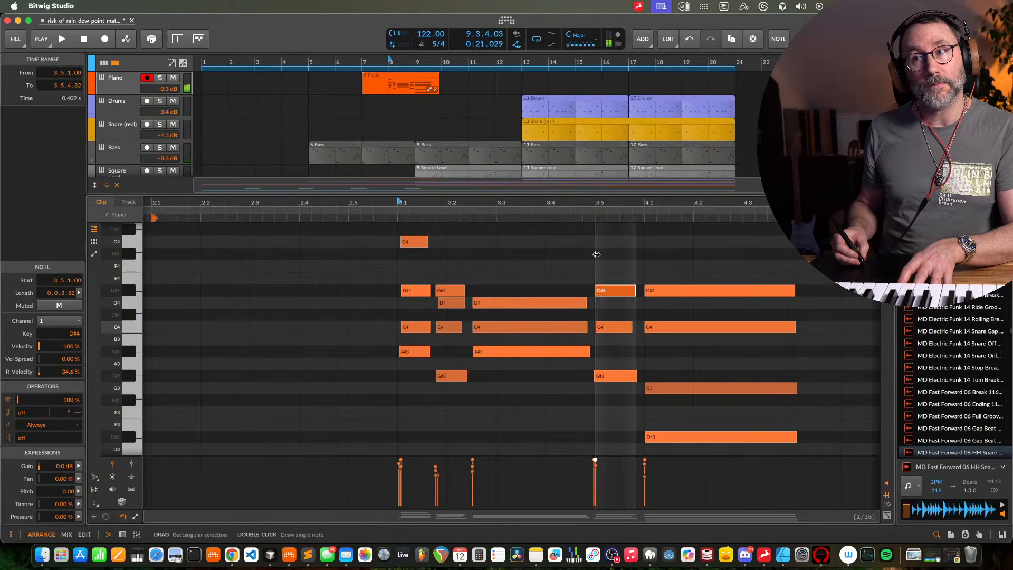
pyautogui.doubleClick(597, 242)
pyautogui.click(571, 215)
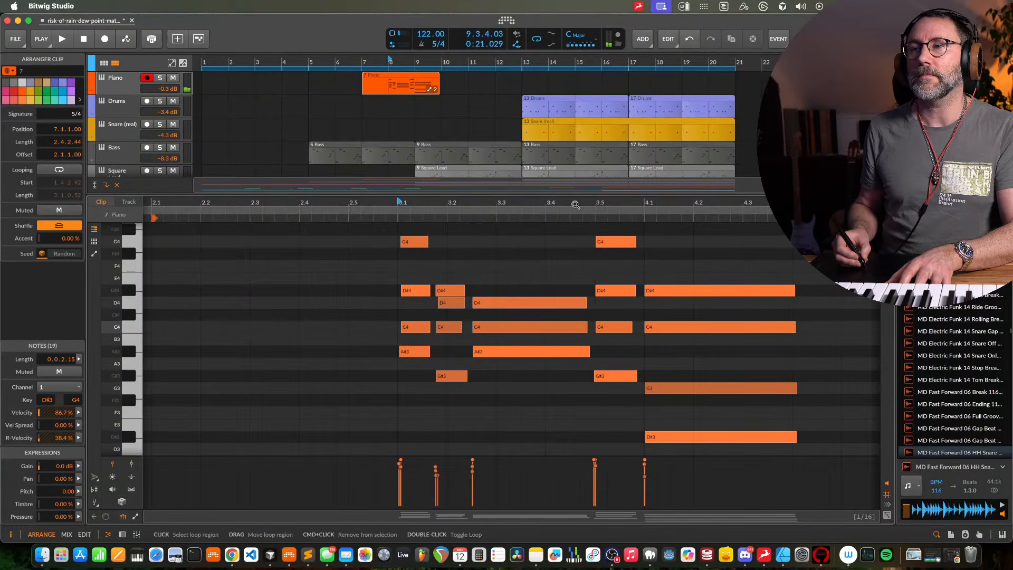
# Play the edited piano phrase repeatedly from just before 3.1 to check the chord timing
pyautogui.press('space')
pyautogui.click(376, 216)
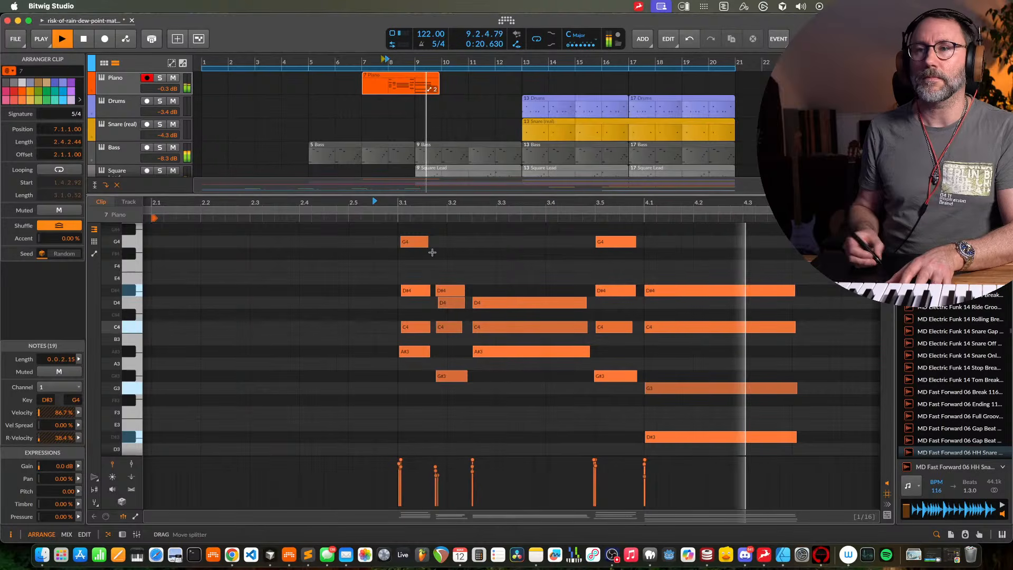
pyautogui.press('space')
pyautogui.press('space')
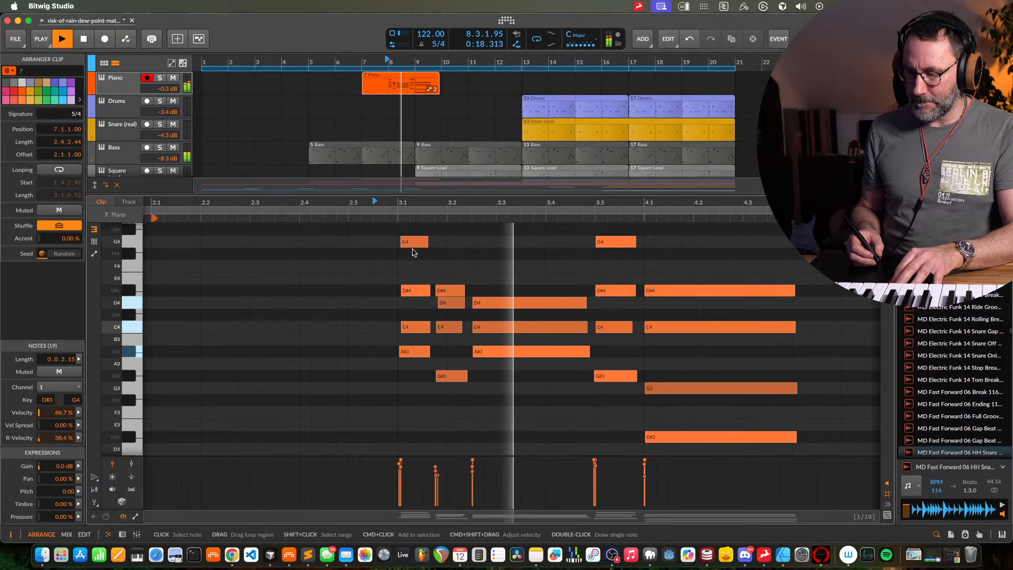
pyautogui.press('space')
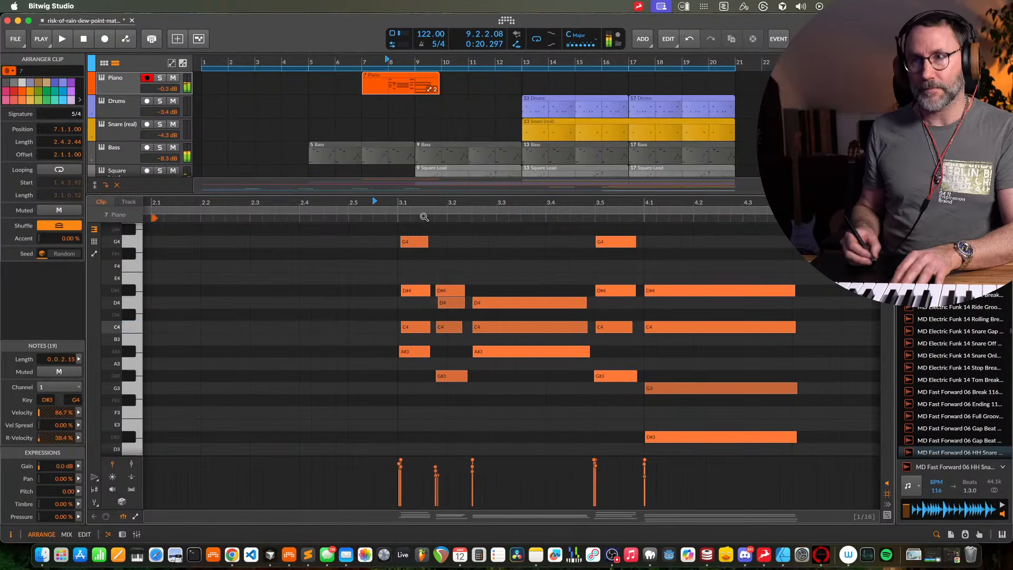
pyautogui.press('space')
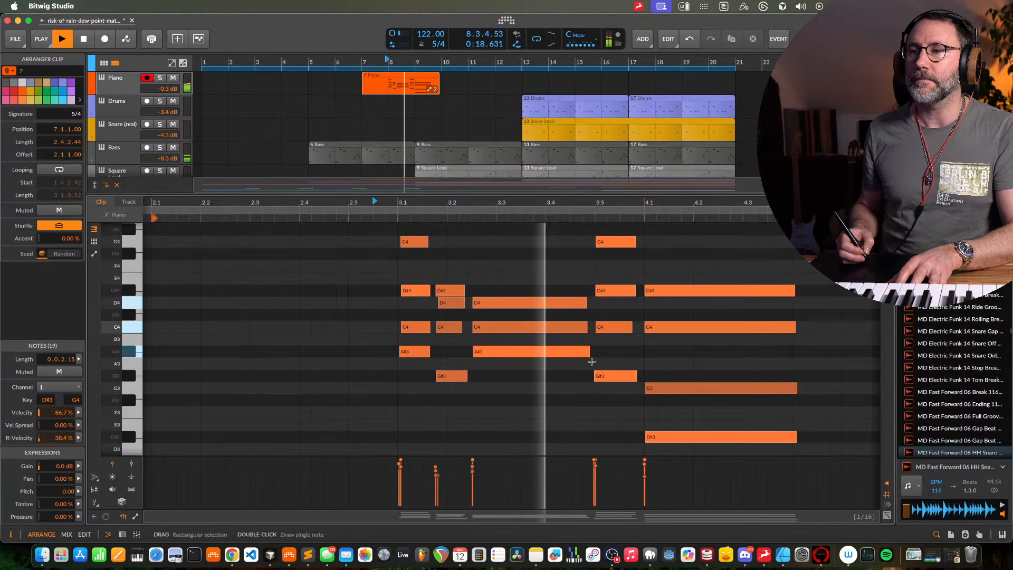
pyautogui.press('space')
# Try shifting the four-note chord at 3.5 two sixteenths earlier, audition it, and move it back to its place
pyautogui.moveTo(624, 402); pyautogui.dragTo(618, 238)
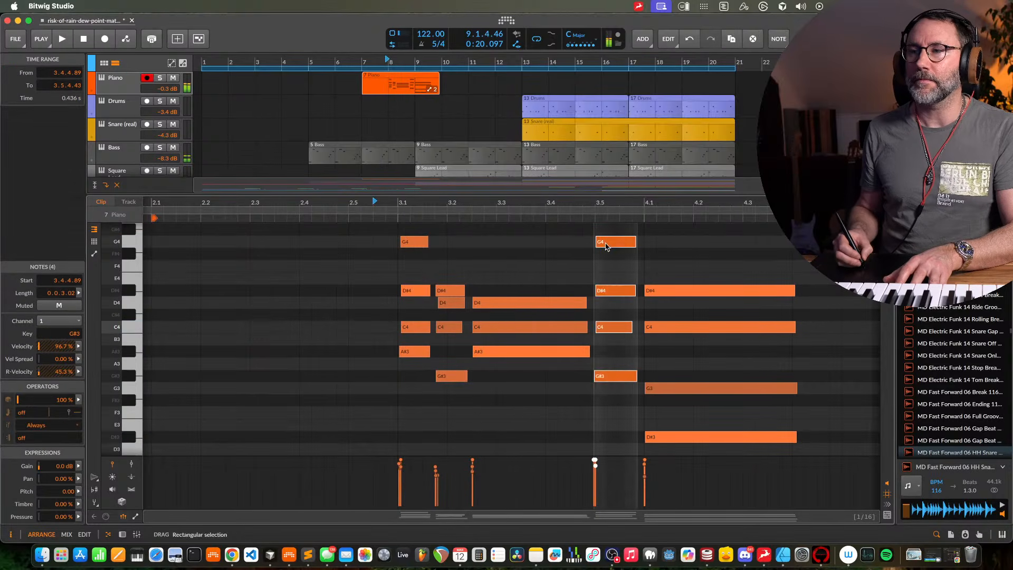
pyautogui.press('Left')
pyautogui.press('Left')
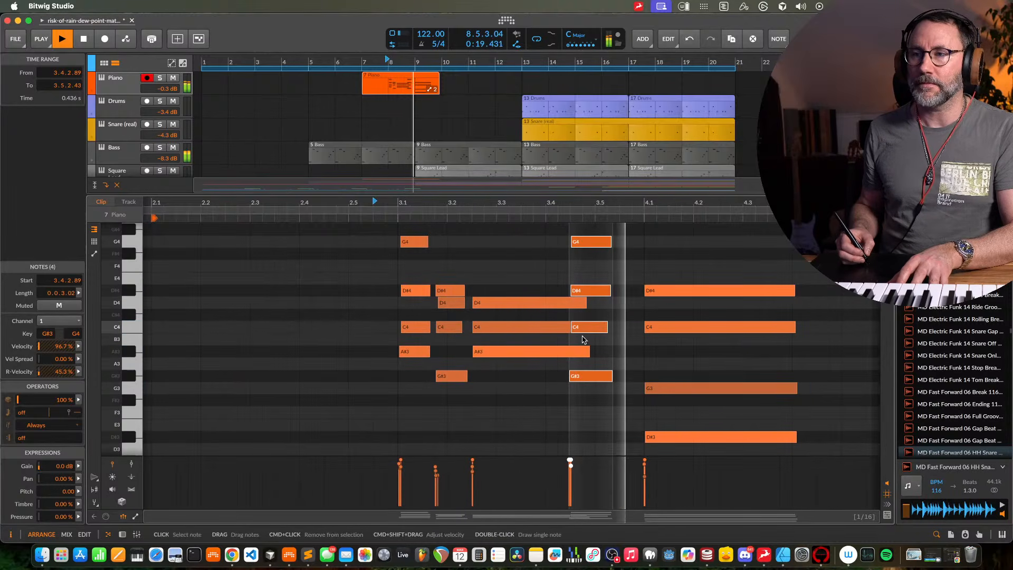
pyautogui.press('space')
pyautogui.press('Right')
pyautogui.press('Right')
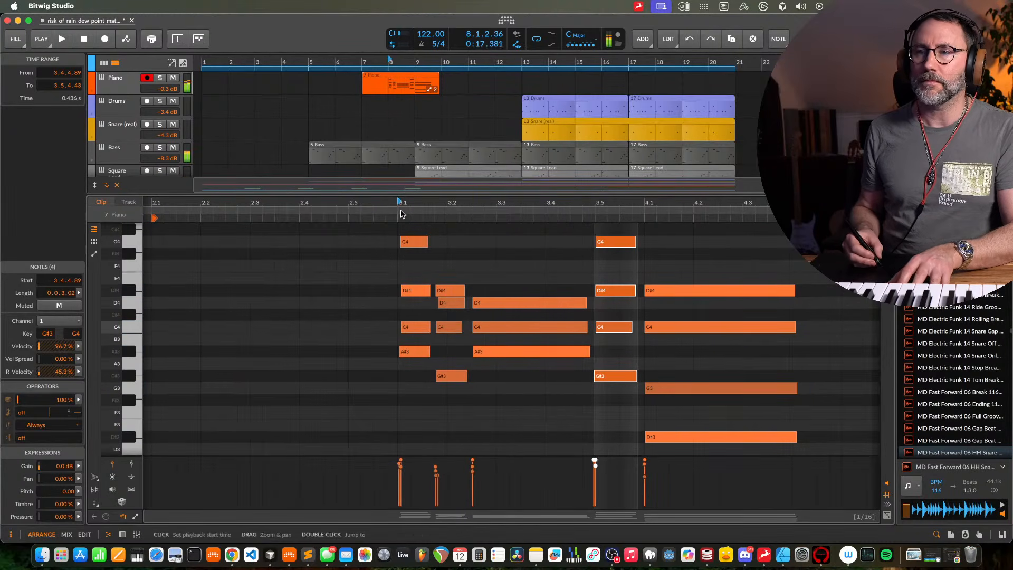
# Shorten the sustained D4, C4 and A#3 chord before 3.3 to a length of 0.1.1.32
pyautogui.press('space')
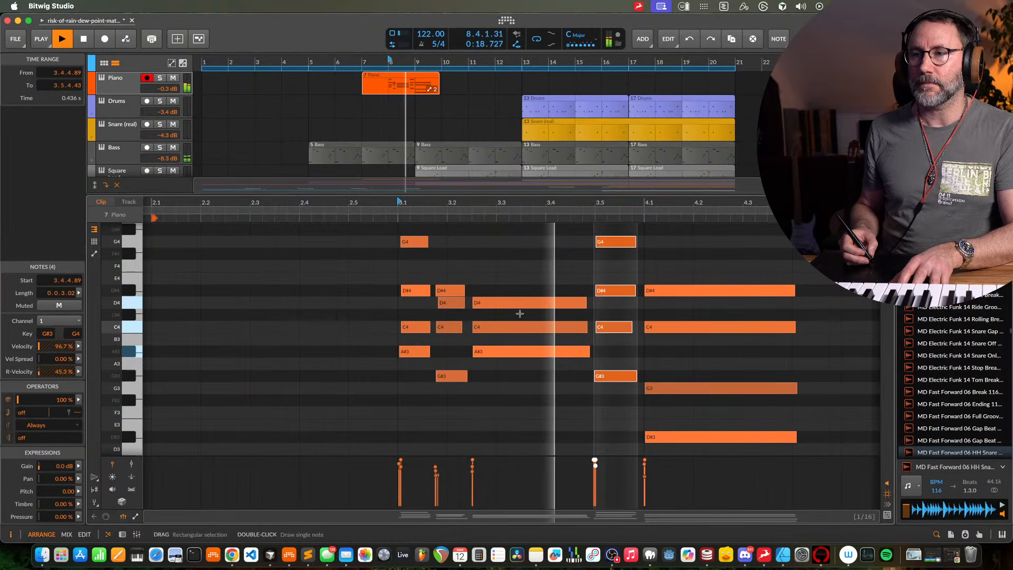
pyautogui.moveTo(579, 287); pyautogui.dragTo(543, 364)
pyautogui.press('space')
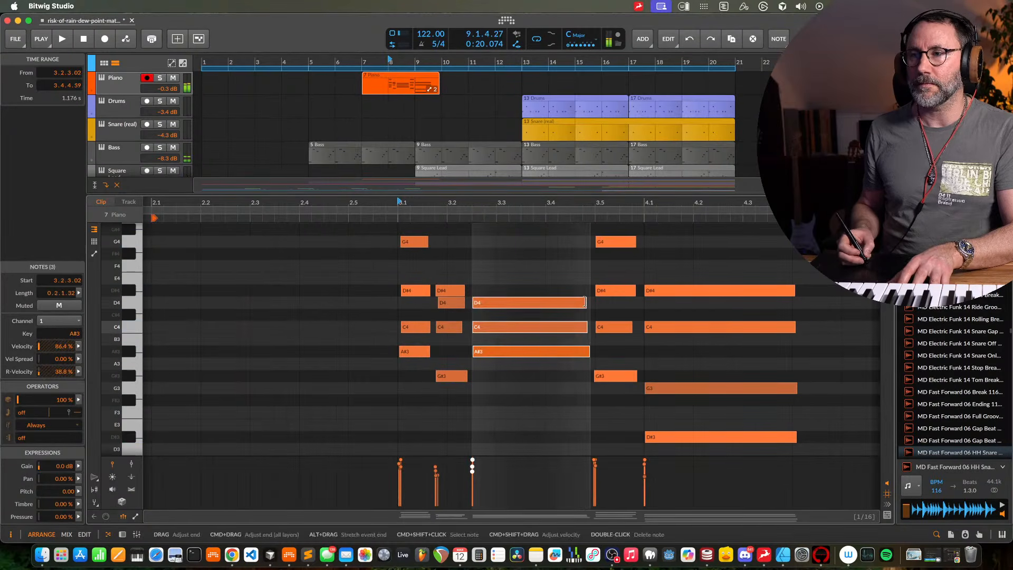
pyautogui.moveTo(585, 302); pyautogui.dragTo(528, 338)
# Rehearse from 7.5.3 and overdub an extra piano chord on beat 4 of bar 8
pyautogui.click(376, 204)
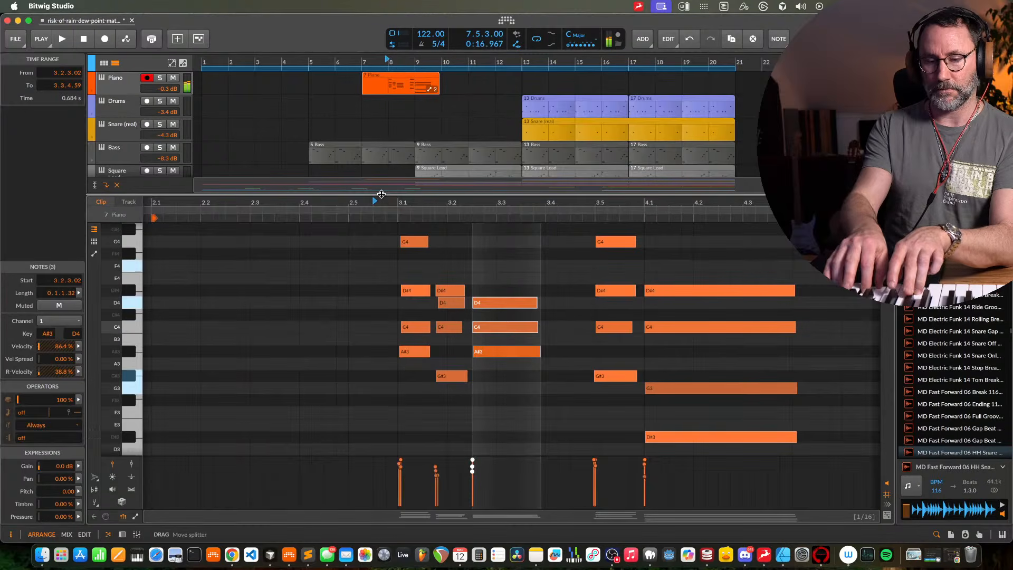
pyautogui.press('space')
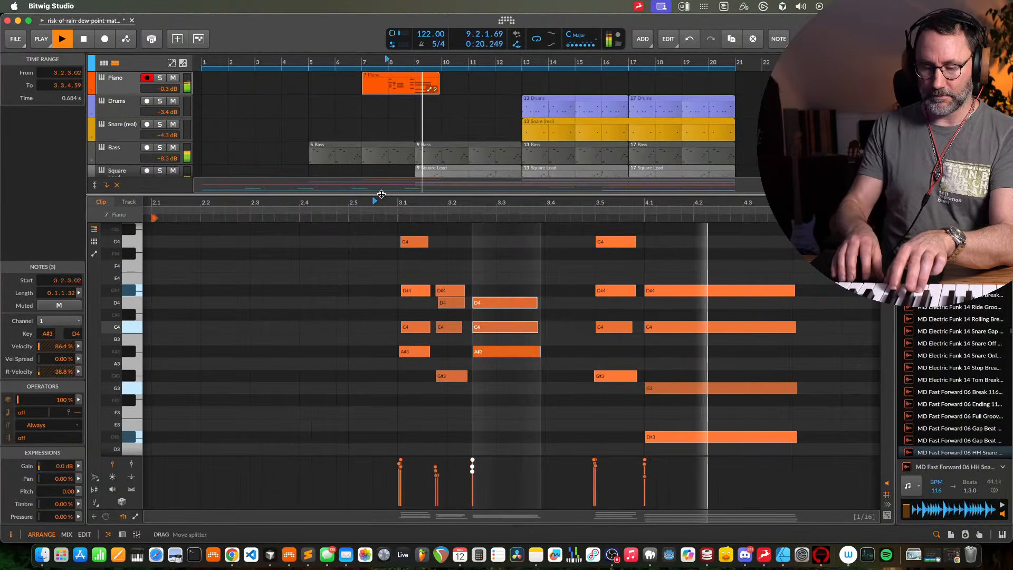
pyautogui.press('space')
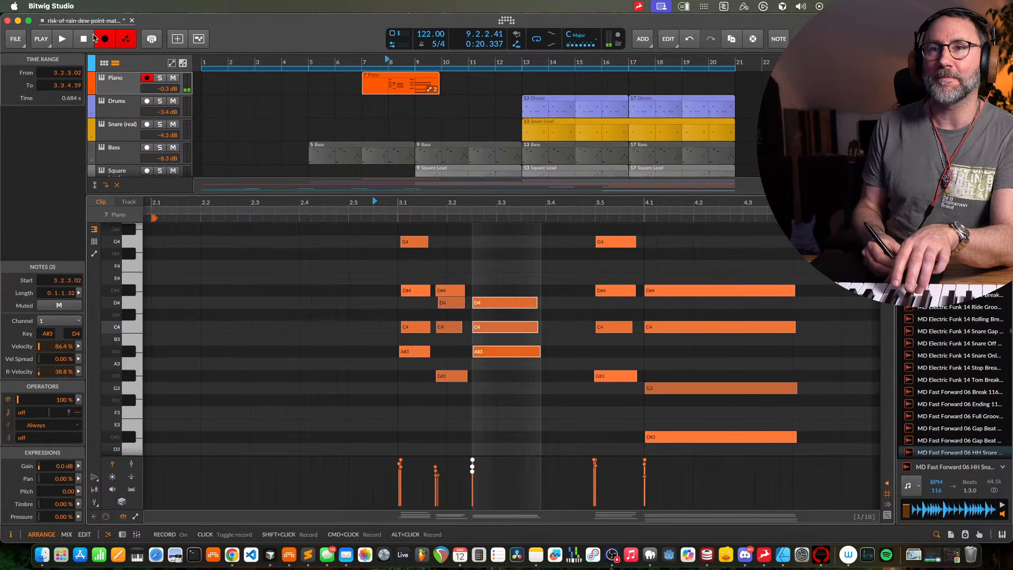
pyautogui.click(62, 39)
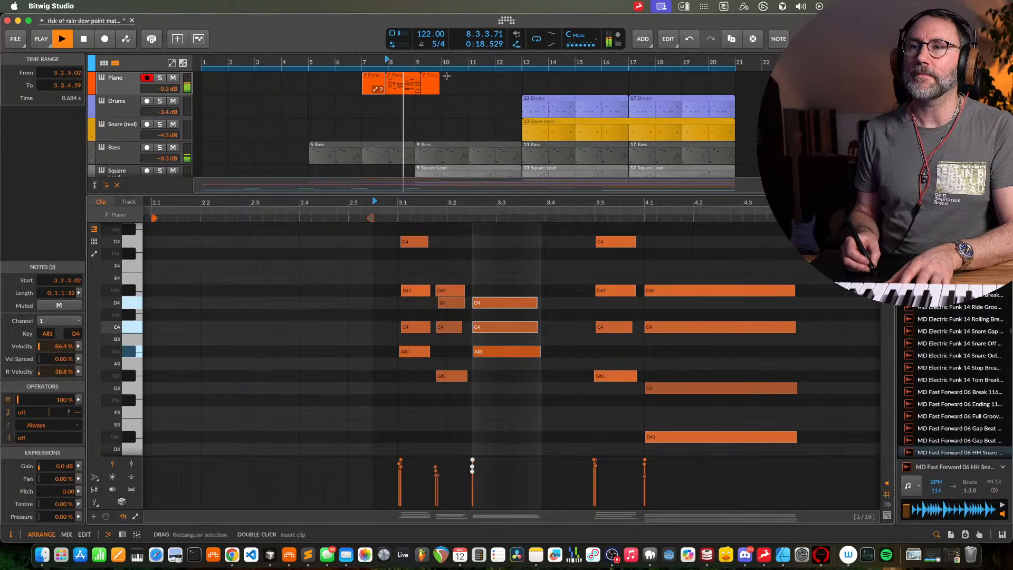
# Delete the leftover Piano clip pieces around the new overdubbed clip and play it from bar 8
pyautogui.click(375, 79)
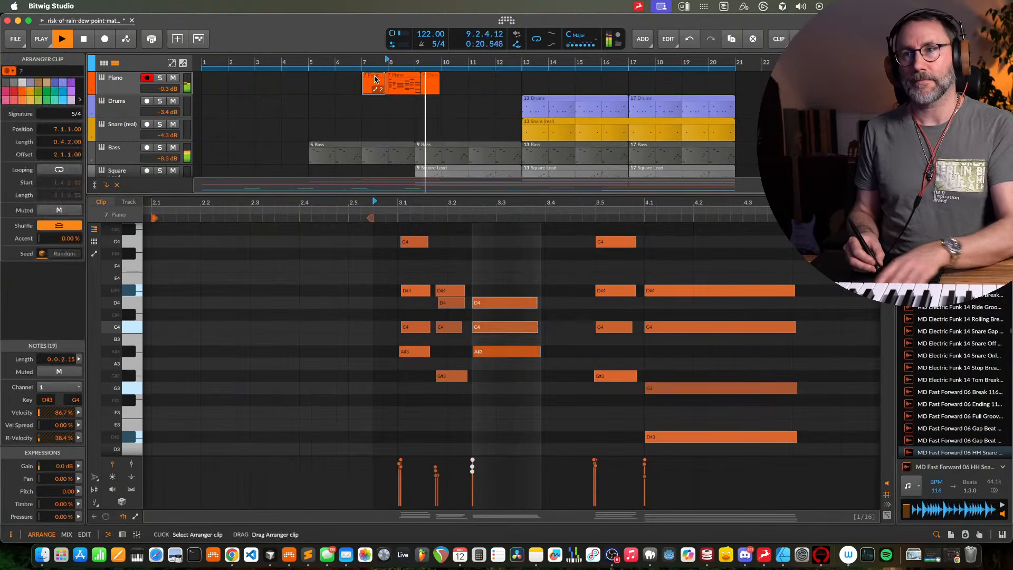
pyautogui.press('space')
pyautogui.press('Delete')
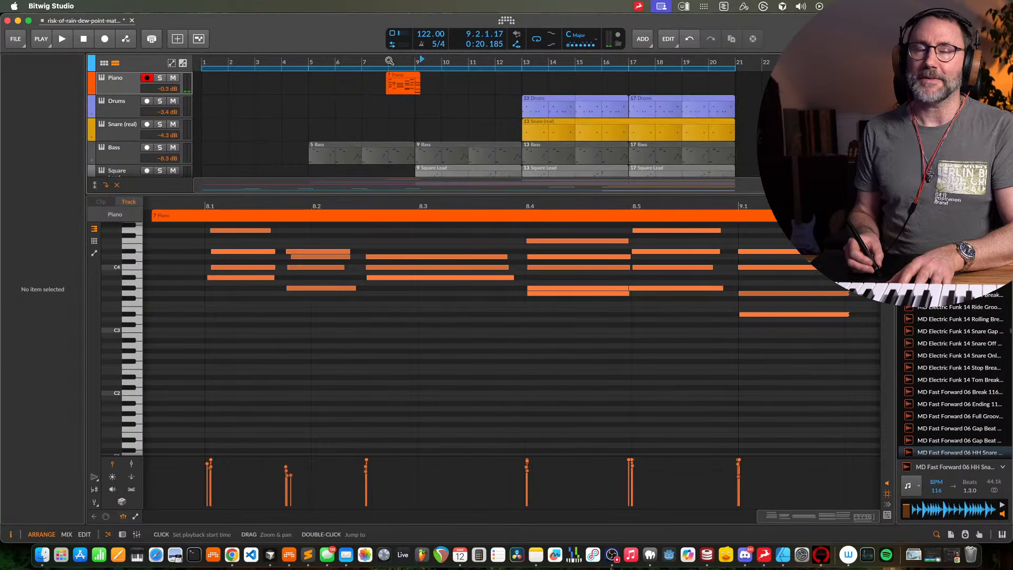
pyautogui.press('space')
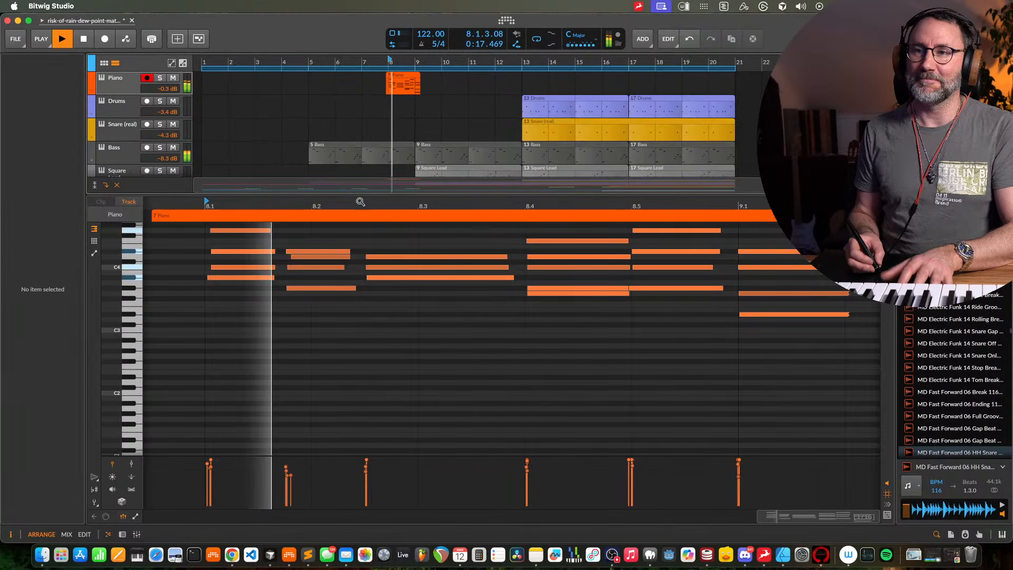
# Shorten the two lowest notes of the chord on beat 4 of bar 8, setting the G#3 length to 0.0.3.48, and audition the phrase
pyautogui.rightClick(393, 310)
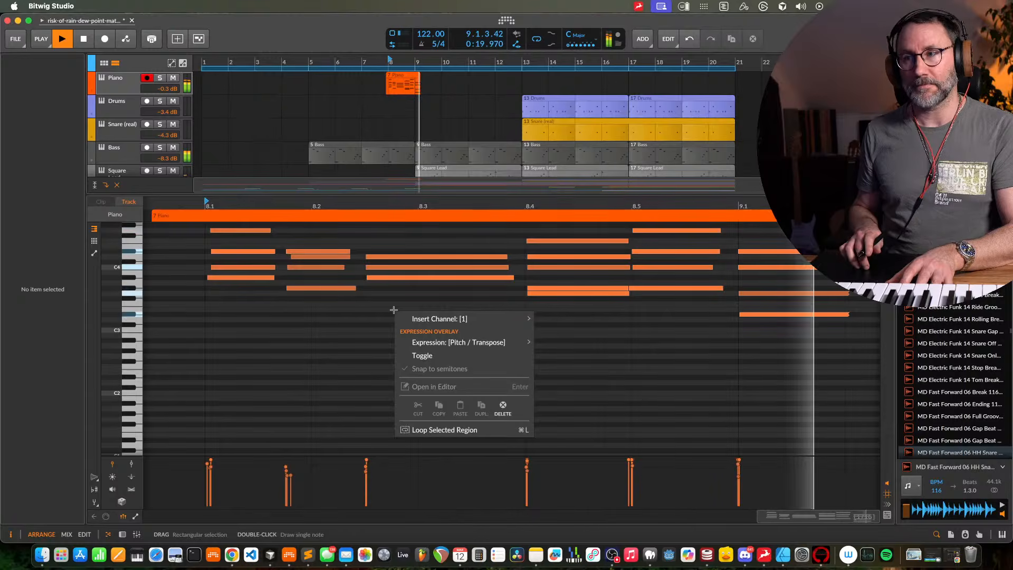
pyautogui.click(645, 401)
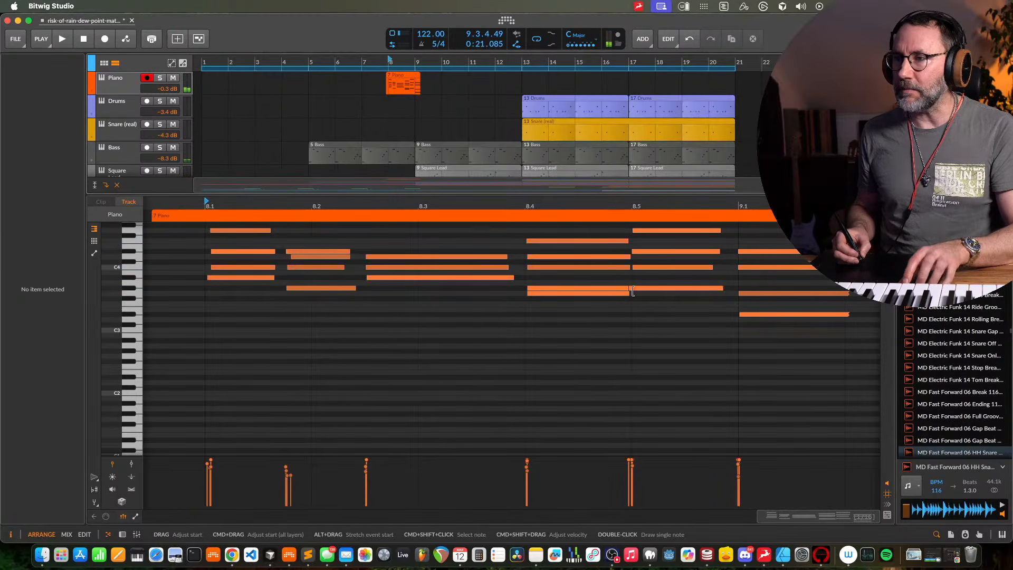
pyautogui.click(616, 289)
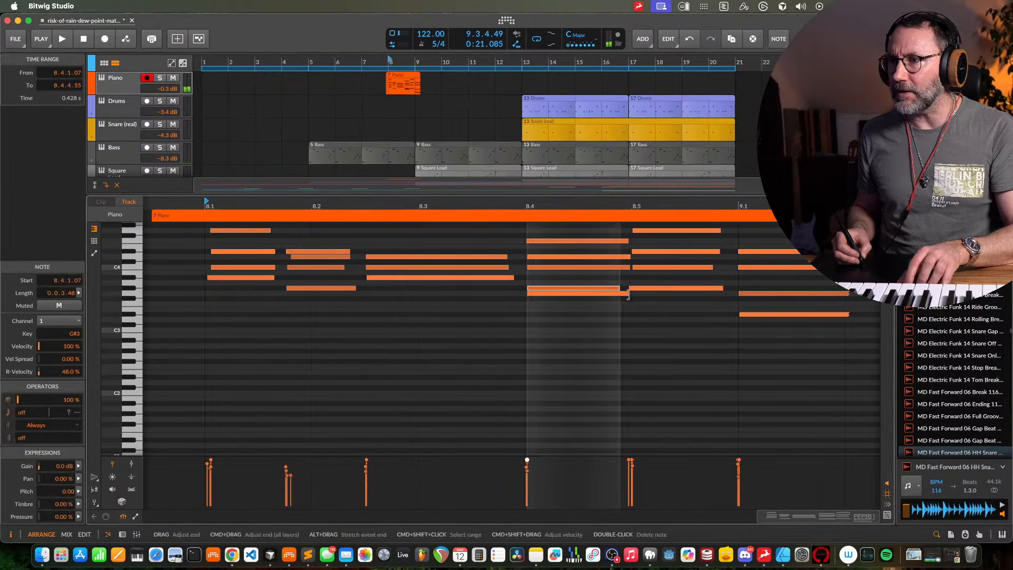
pyautogui.click(617, 267)
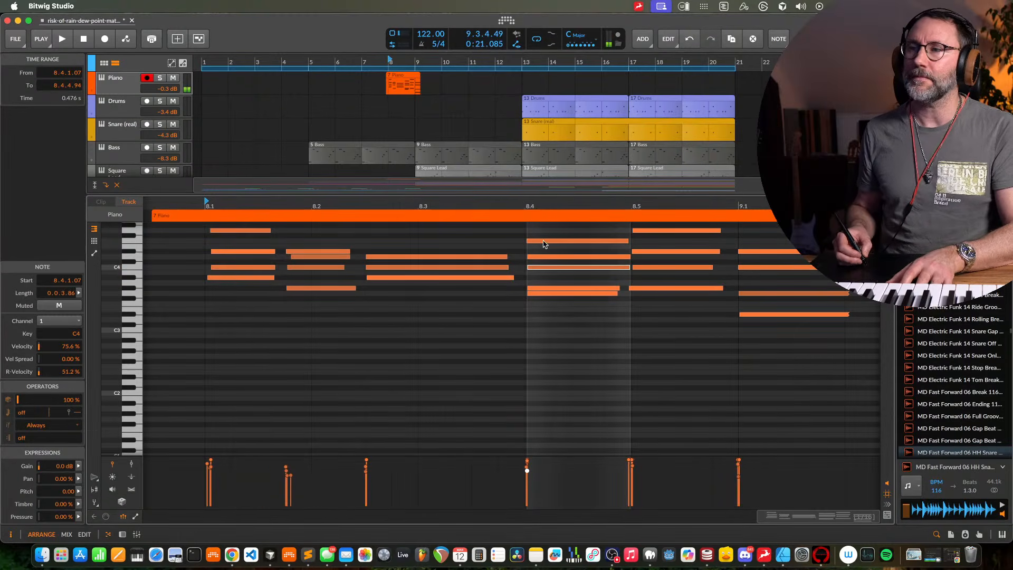
pyautogui.press('space')
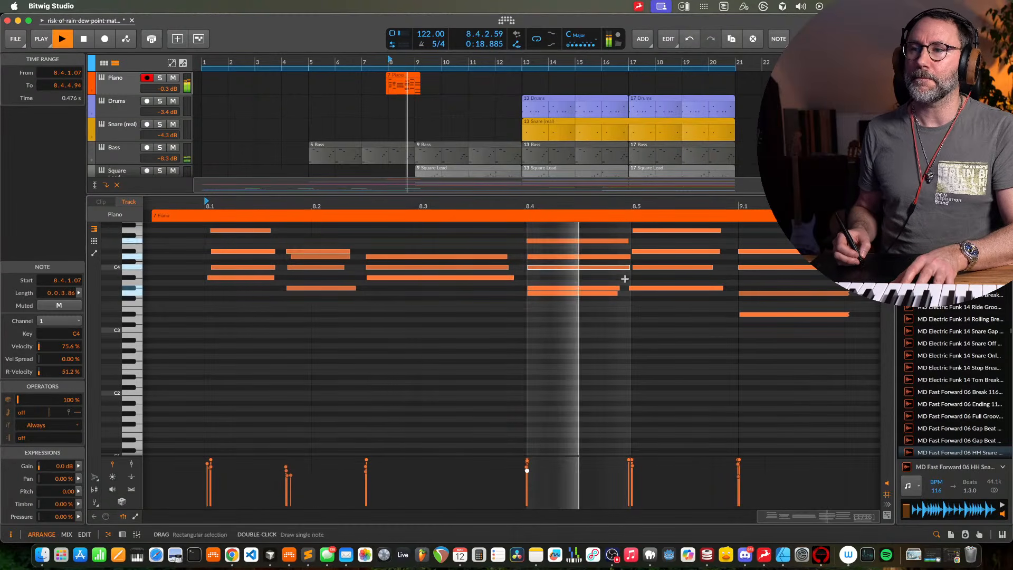
pyautogui.press('space')
pyautogui.moveTo(624, 278); pyautogui.dragTo(622, 241)
# Show the Piano track's device chain and play the arrangement from bar 8 and bar 7 to check the piano transition
pyautogui.press('d')
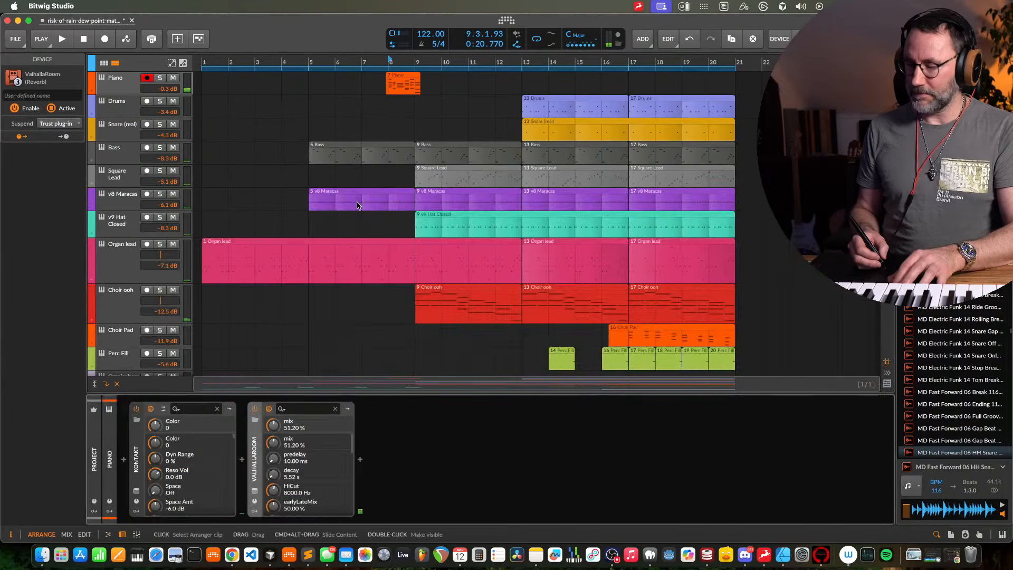
pyautogui.press('space')
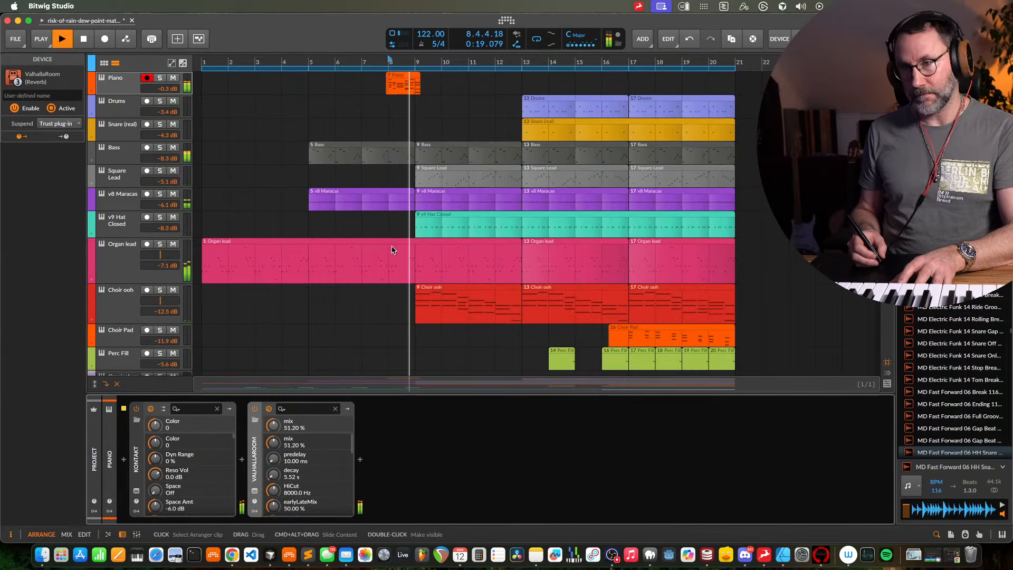
pyautogui.press('space')
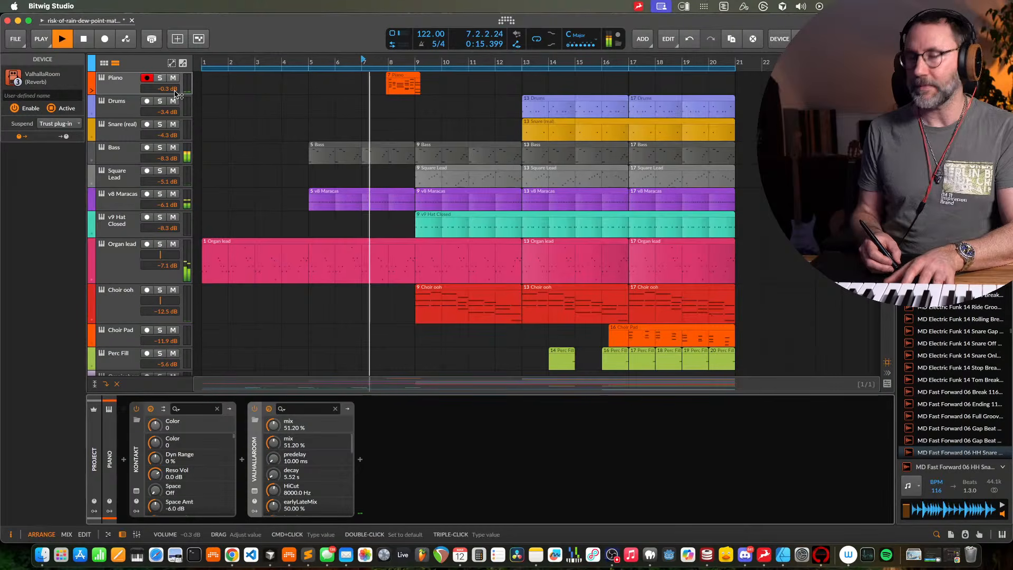
pyautogui.press('space')
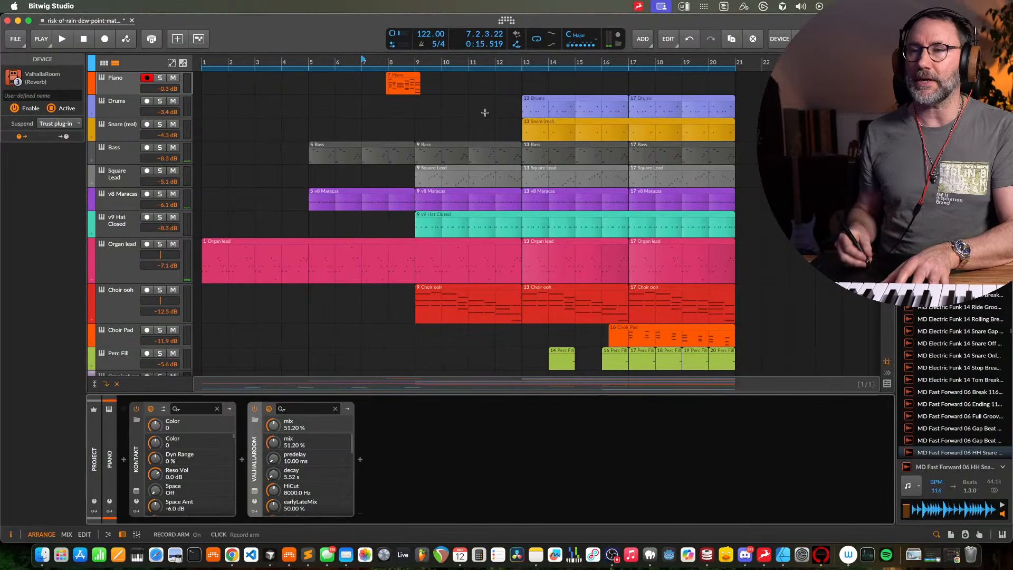
pyautogui.press('space')
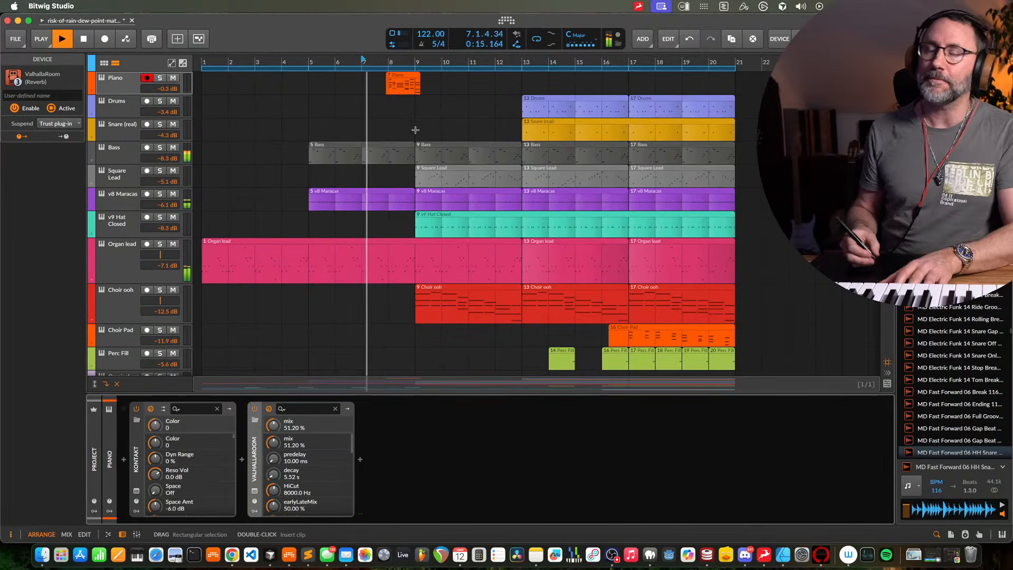
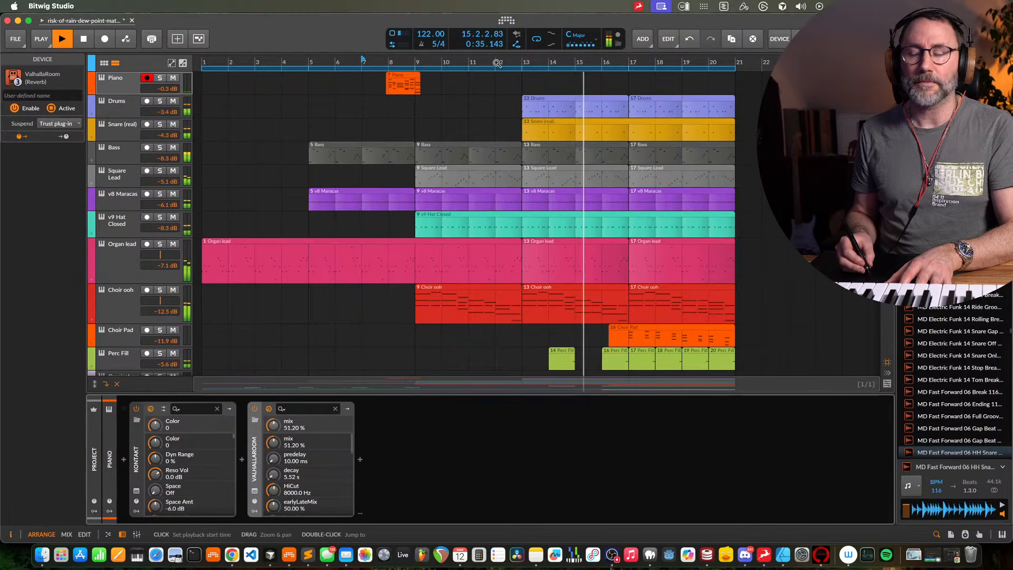
# Play the arrangement from bar 12 through the section starting at bar 17 while trying out piano ideas
pyautogui.press('space')
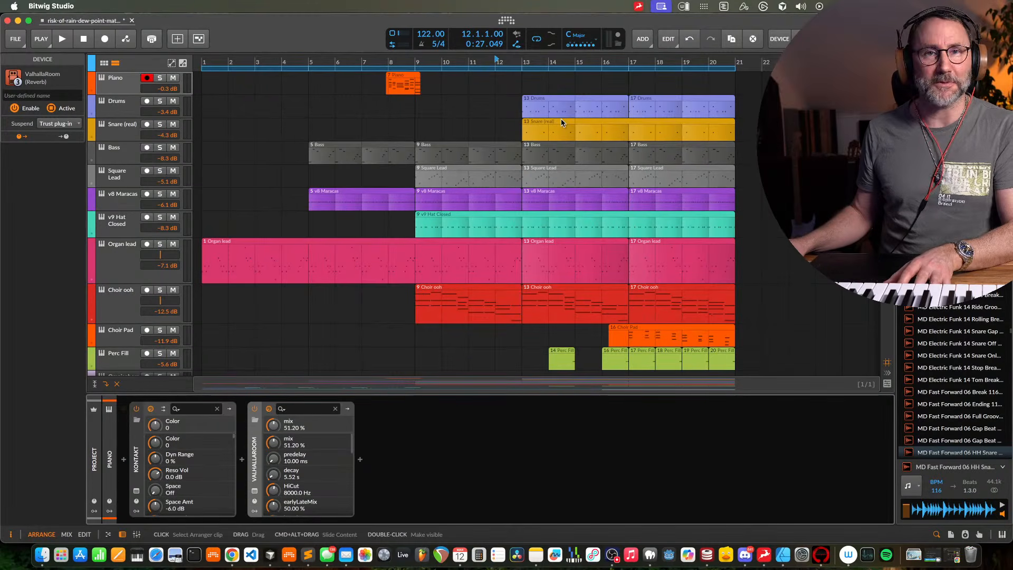
pyautogui.press('space')
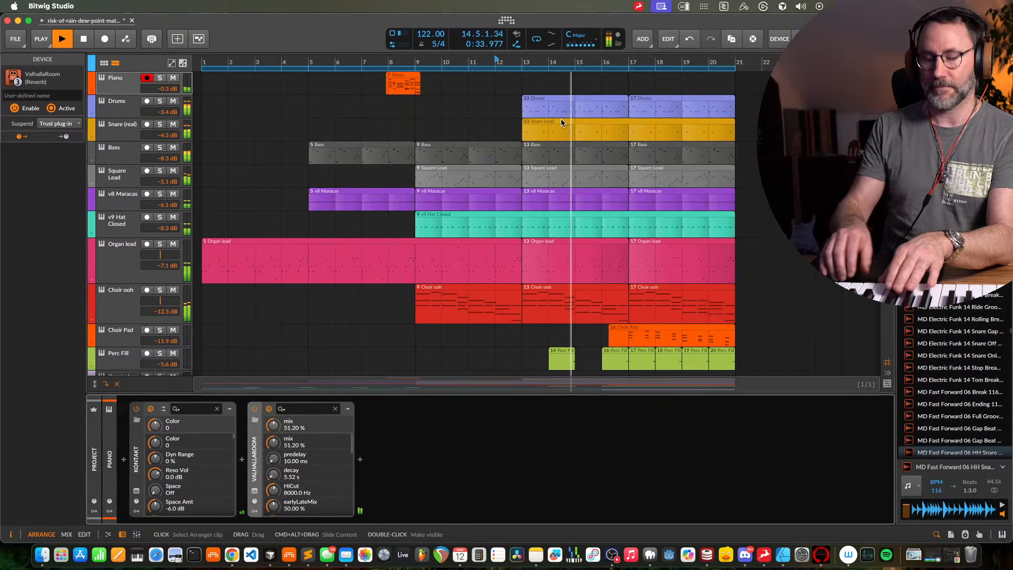
pyautogui.press('space')
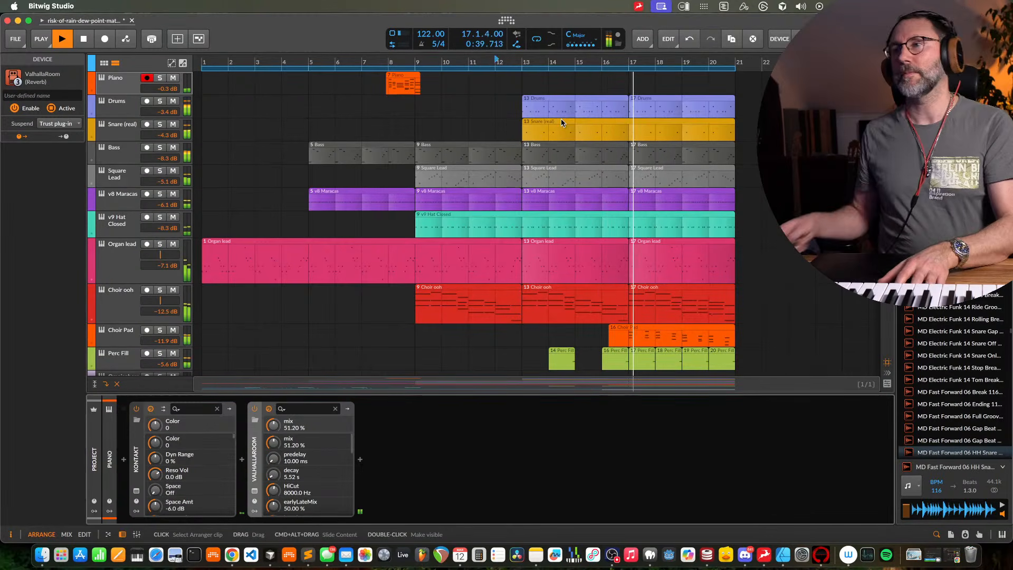
pyautogui.press('space')
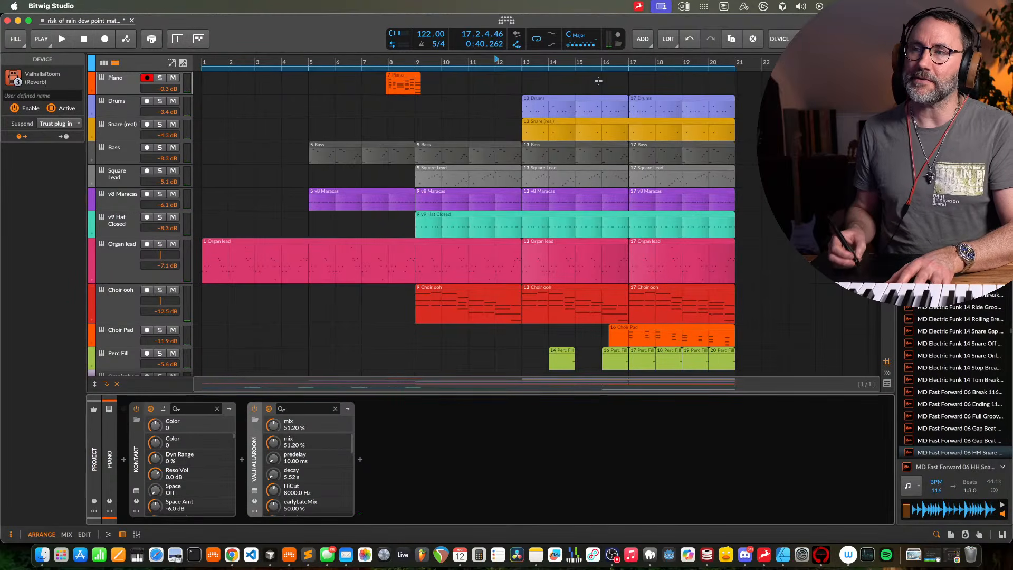
# Select the clips of the last section from bar 17 and reduce the heights of the Organ lead and Choir ooh tracks
pyautogui.click(602, 61)
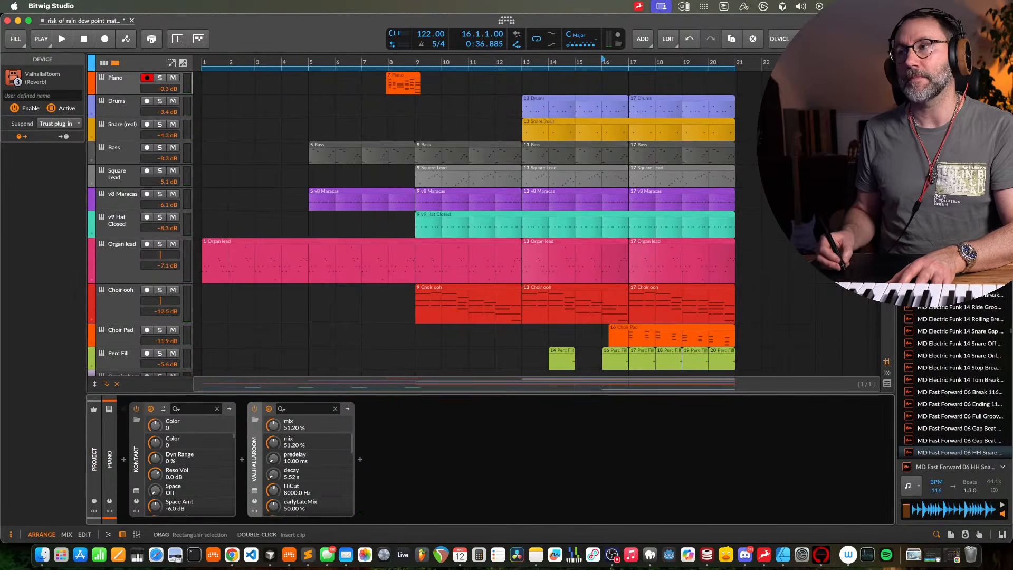
pyautogui.moveTo(772, 100); pyautogui.dragTo(640, 333)
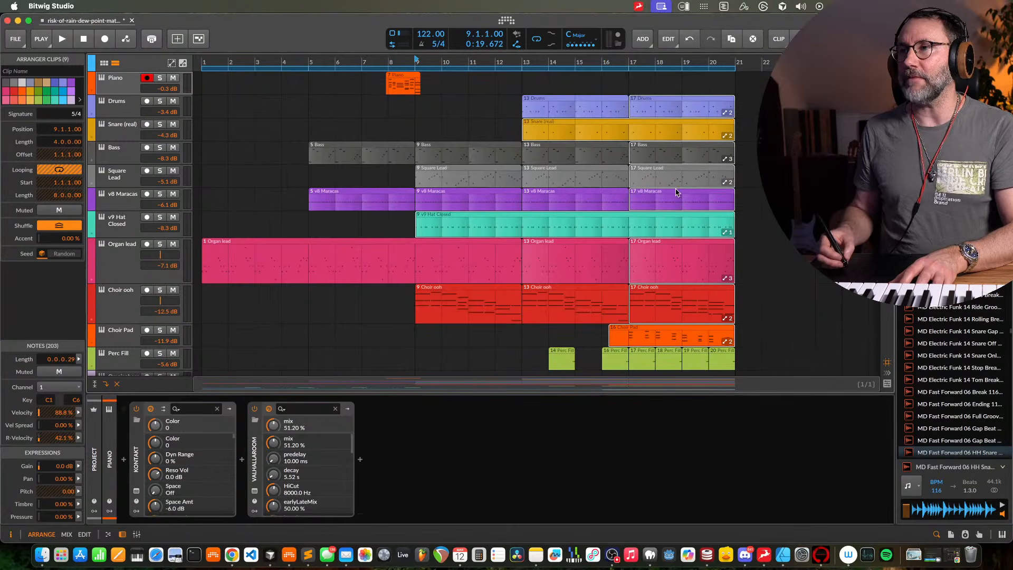
pyautogui.moveTo(123, 280); pyautogui.dragTo(122, 257)
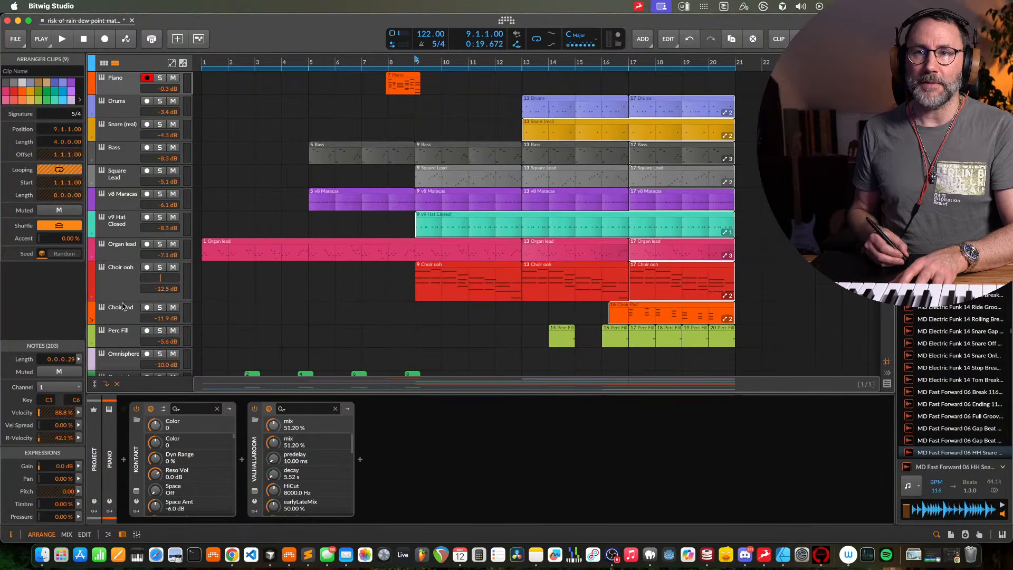
pyautogui.moveTo(121, 298); pyautogui.dragTo(121, 286)
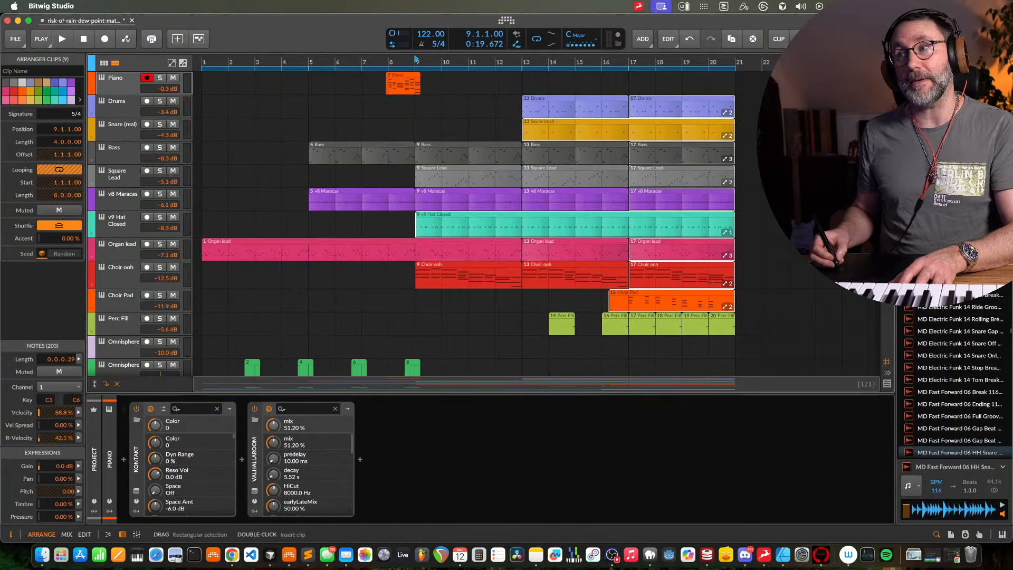
# Split the muted Omnisphere-bounce-1 clip on the Intro Pad track at bar 17
pyautogui.scroll(-10, 636, 182)
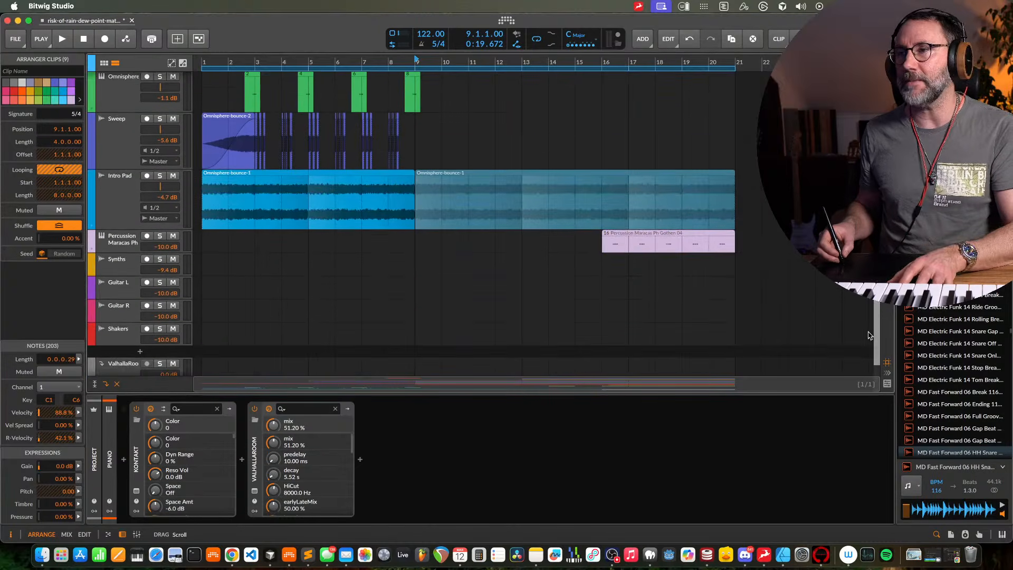
pyautogui.press('5')
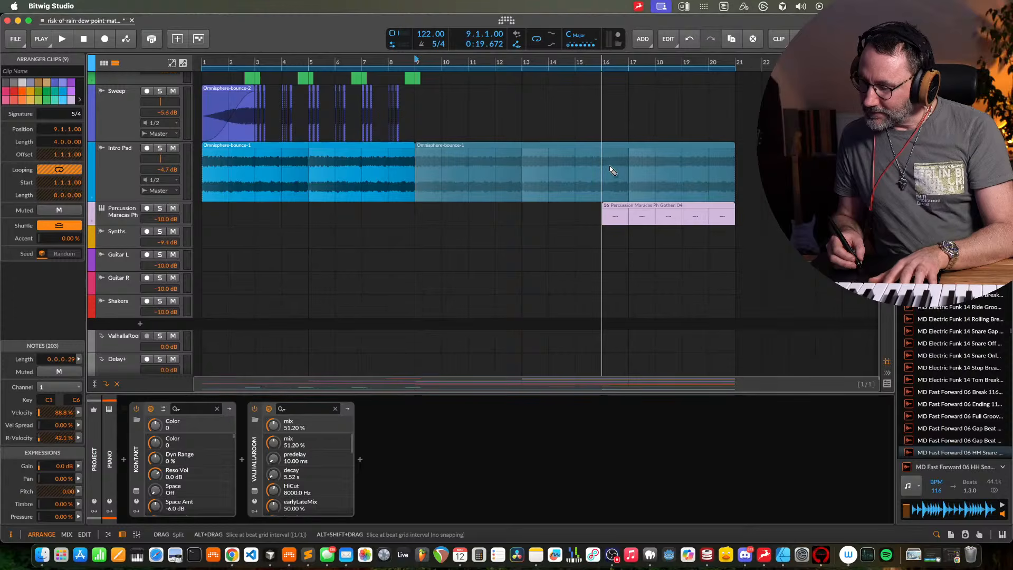
pyautogui.click(628, 153)
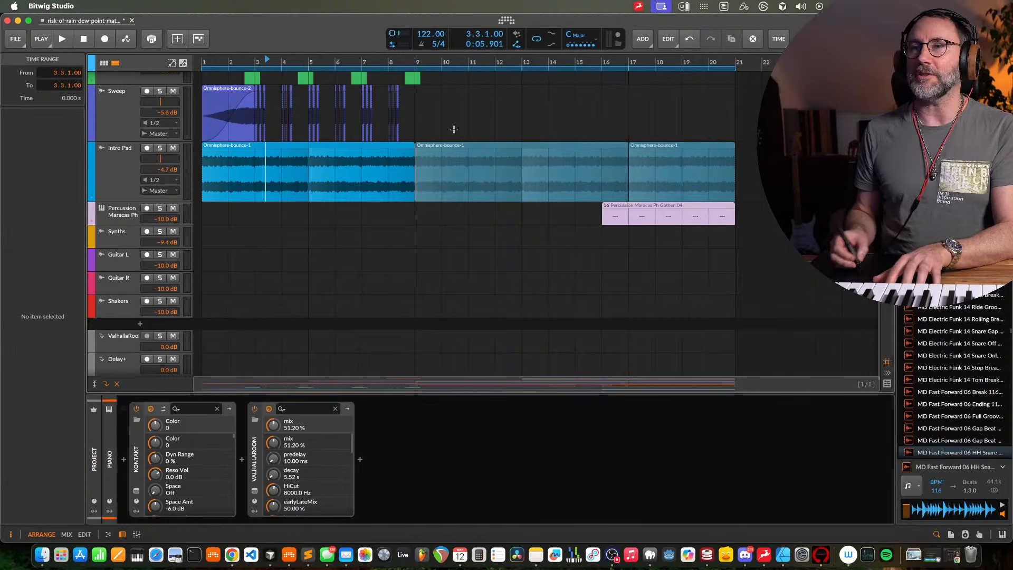
# Play the intro from bar 3, inspect the Intro Pad clip's options, and select the Organ lead track
pyautogui.click(254, 59)
pyautogui.press('space')
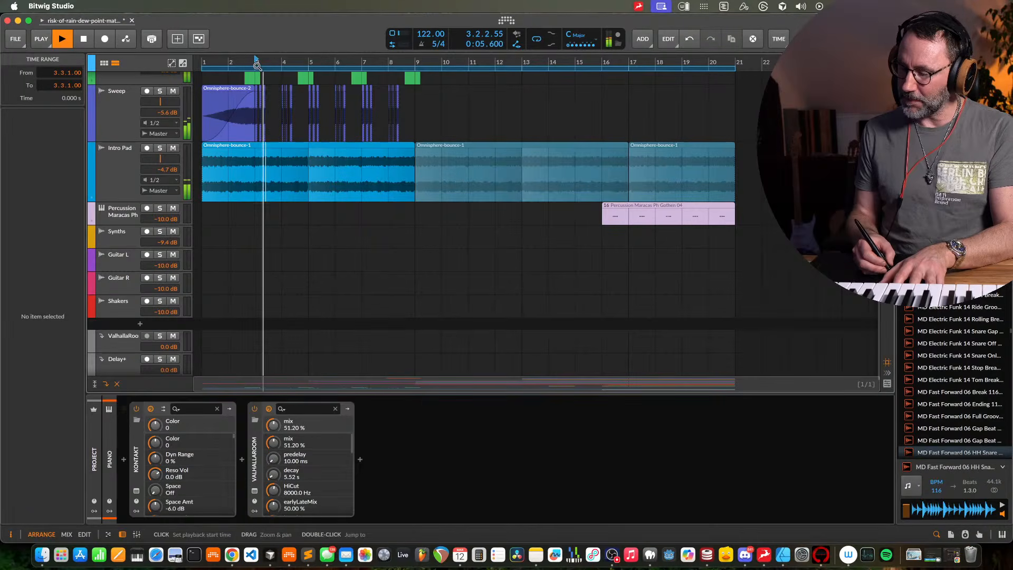
pyautogui.rightClick(285, 199)
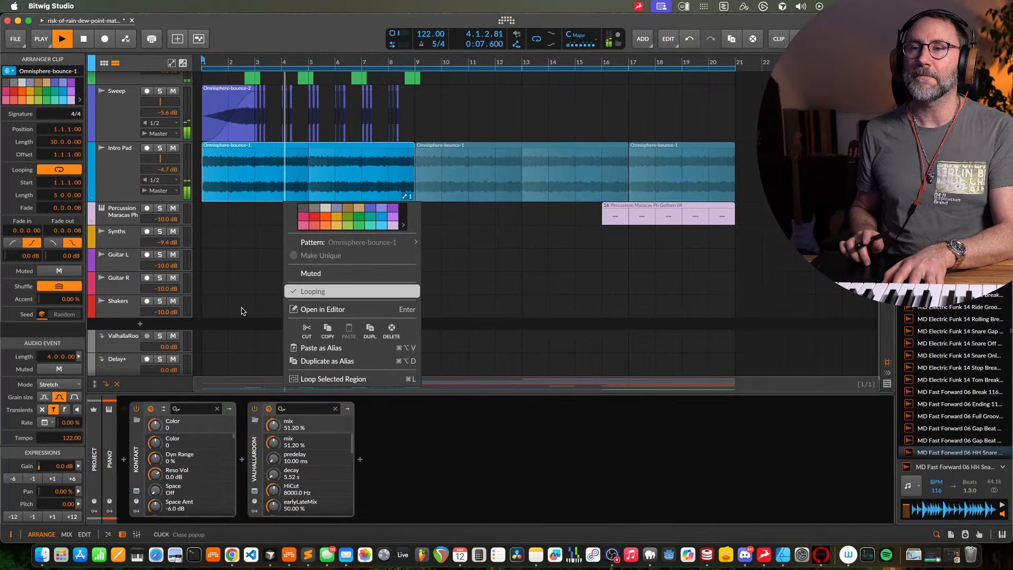
pyautogui.click(252, 258)
pyautogui.scroll(10, 251, 258)
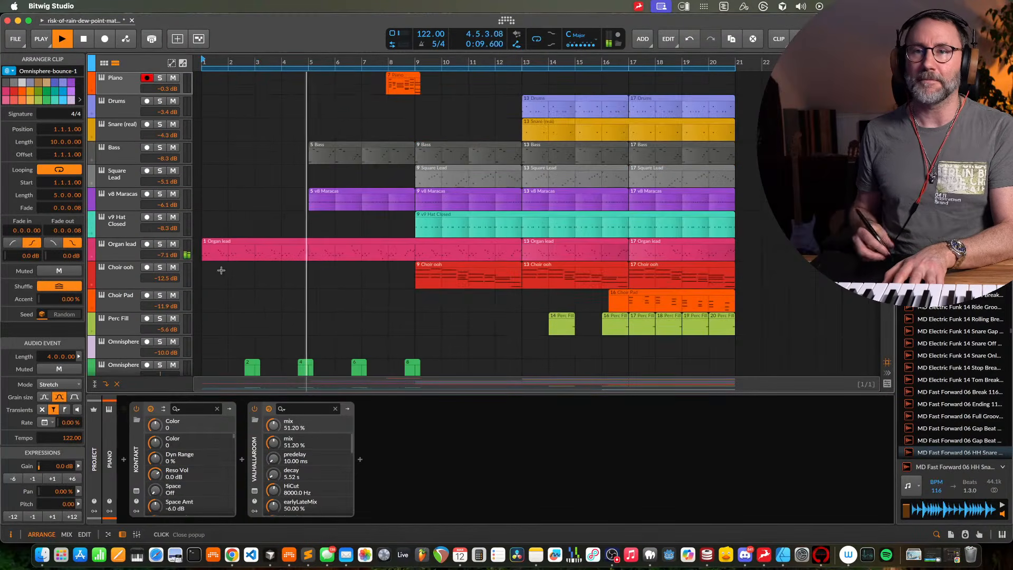
pyautogui.press('space')
pyautogui.click(139, 247)
pyautogui.rightClick(303, 299)
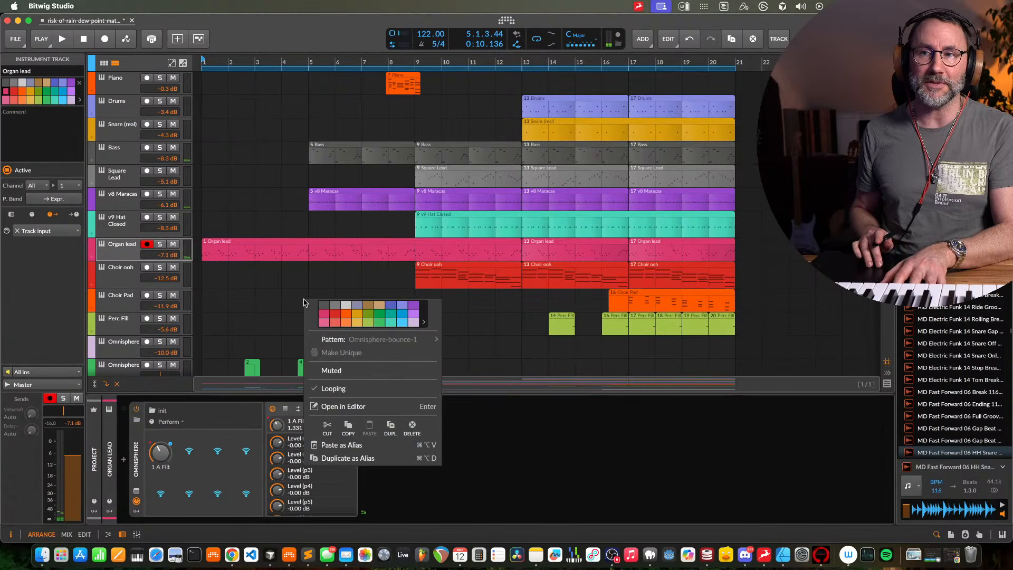
pyautogui.click(263, 309)
# Solo the Sweep track briefly to identify its sound, then play the full intro with playback set to start at bar 3
pyautogui.scroll(-1, 264, 309)
pyautogui.scroll(-4, 263, 309)
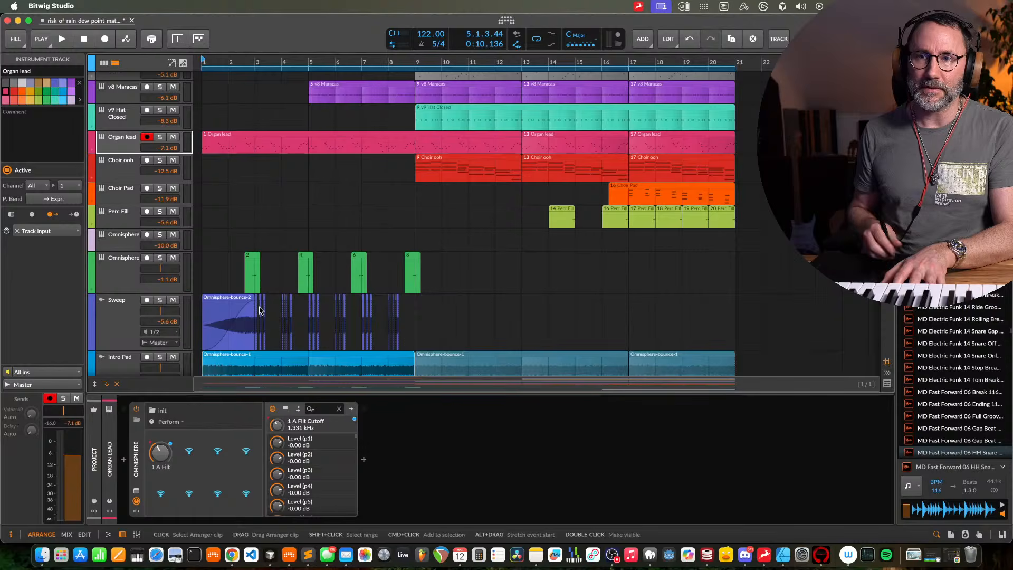
pyautogui.click(160, 300)
pyautogui.press('space')
pyautogui.click(256, 60)
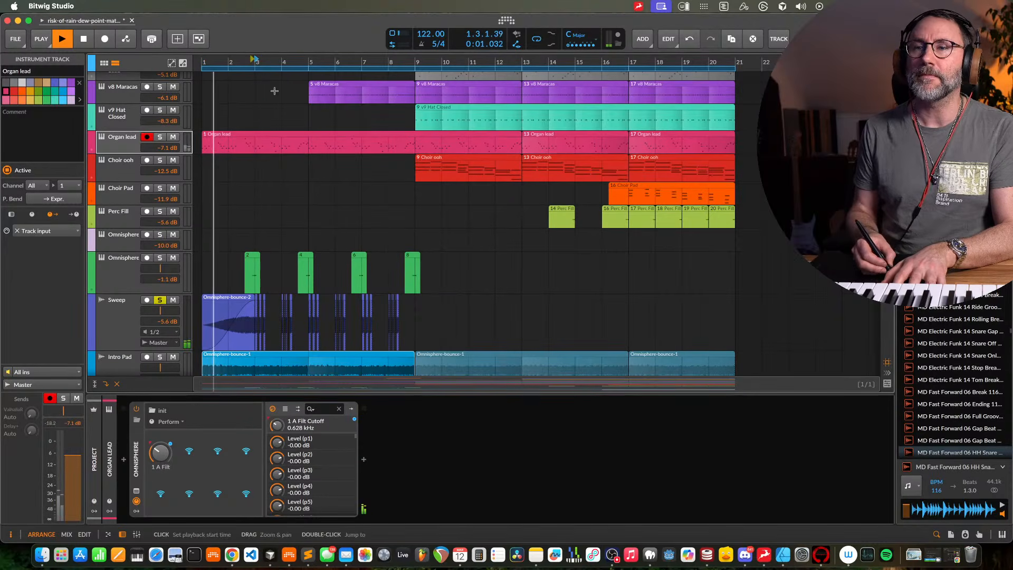
pyautogui.click(160, 299)
pyautogui.scroll(-3, 443, 280)
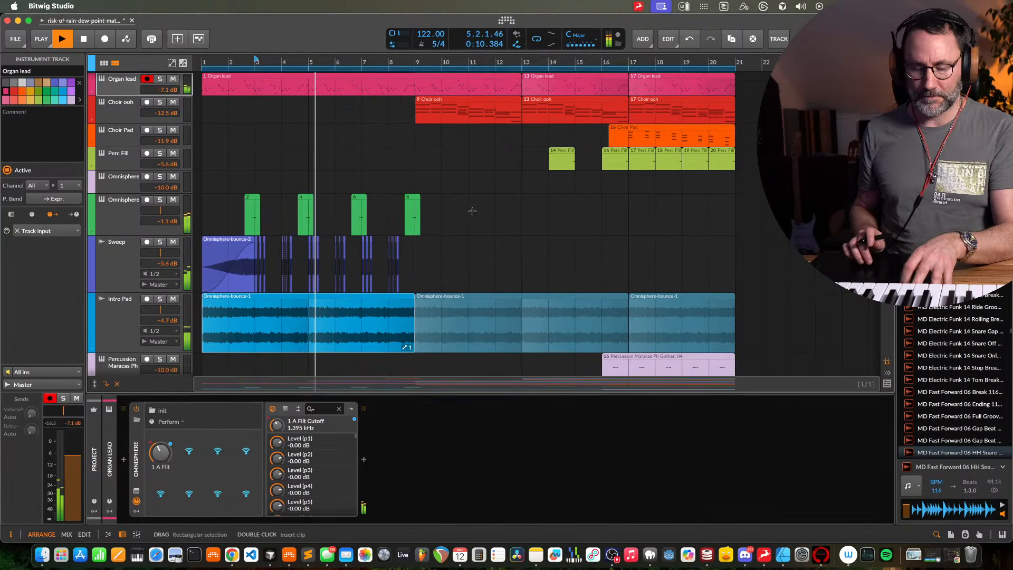
# Compare the Sweep track with Filter+ bypassed and enabled during playback from bar 3, and lower the Filter+ Heat drive to +12.4 dB
pyautogui.click(129, 259)
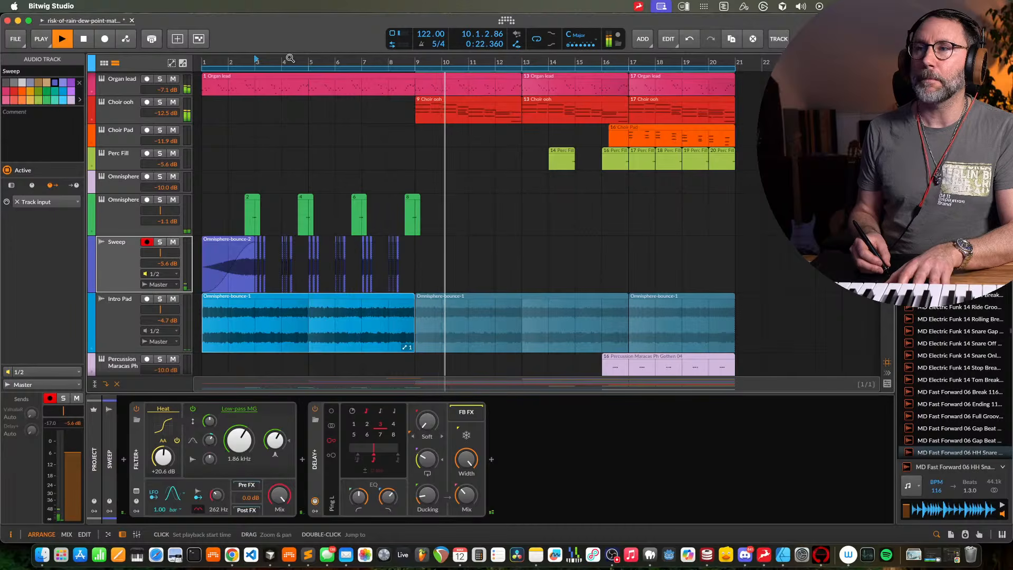
pyautogui.press('space')
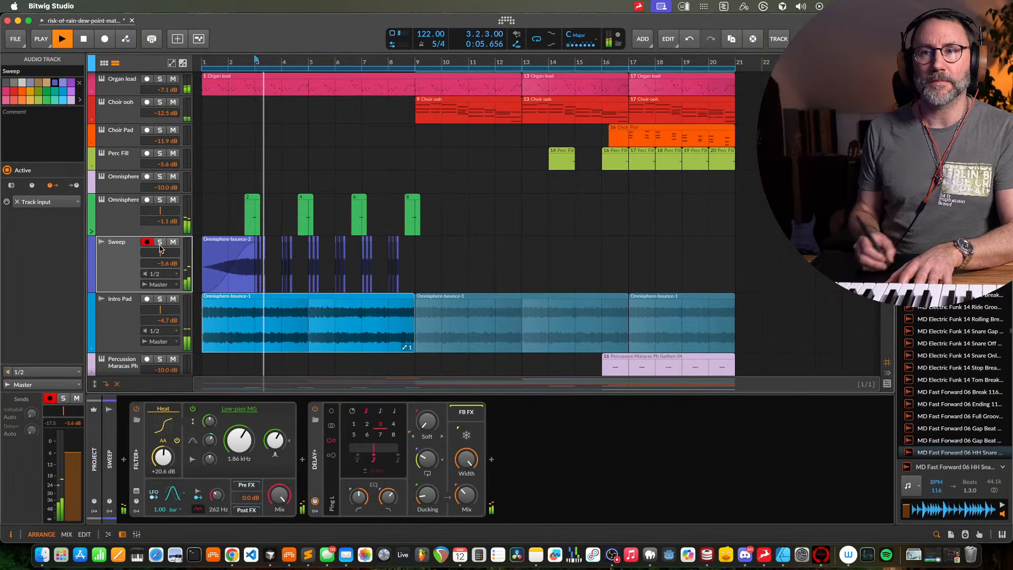
pyautogui.click(136, 410)
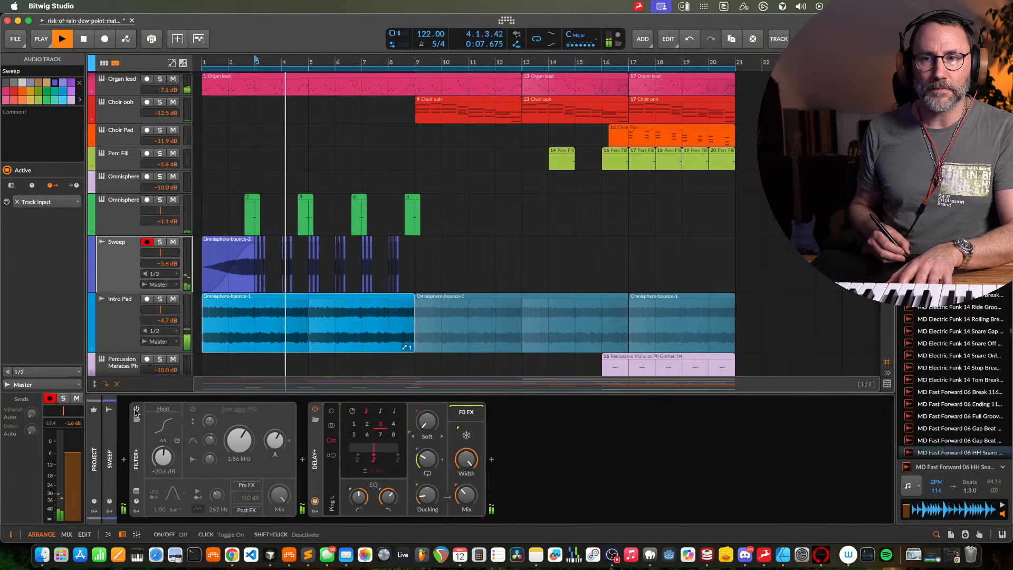
pyautogui.click(136, 410)
pyautogui.moveTo(163, 457); pyautogui.dragTo(163, 483)
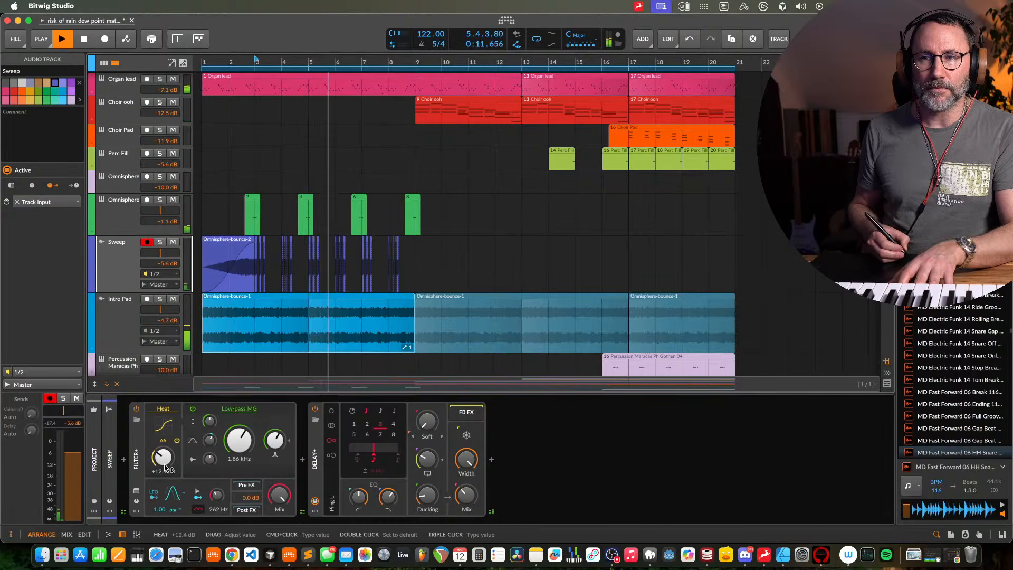
pyautogui.press('space')
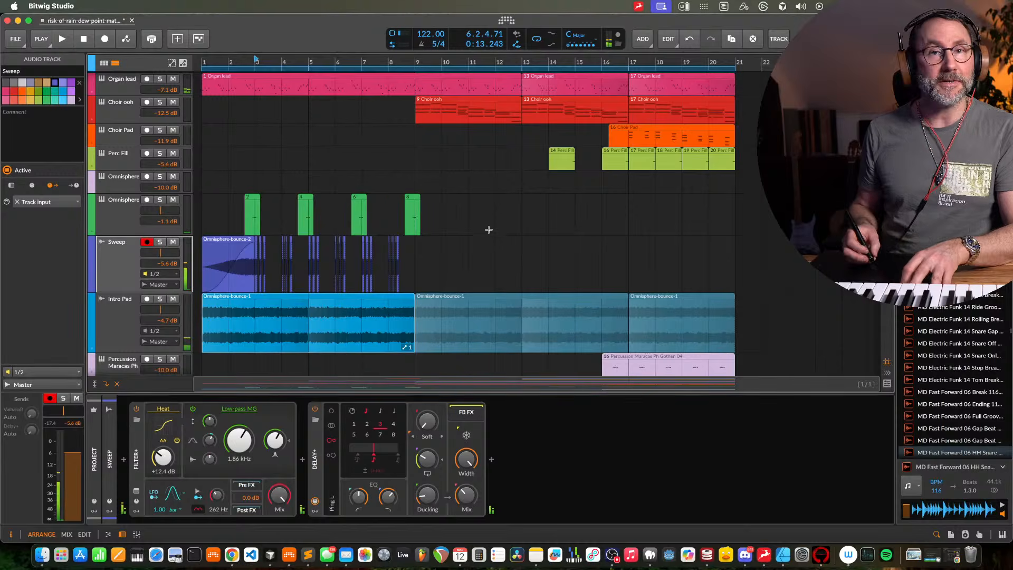
pyautogui.scroll(5, 489, 229)
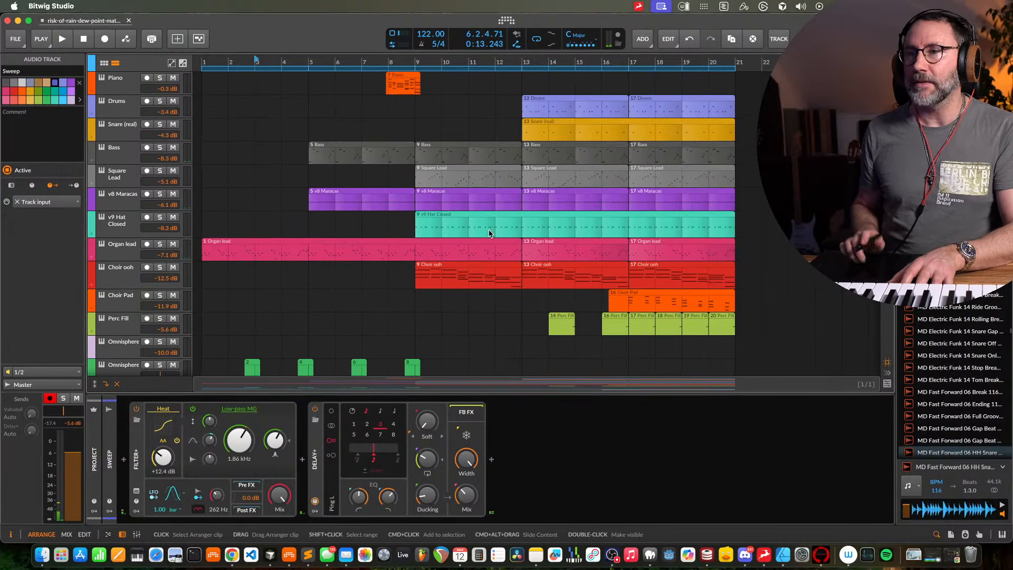
# Play the arrangement from bar 3 with the adjusted Sweep sound, and stop playback in bar 4
pyautogui.press('space')
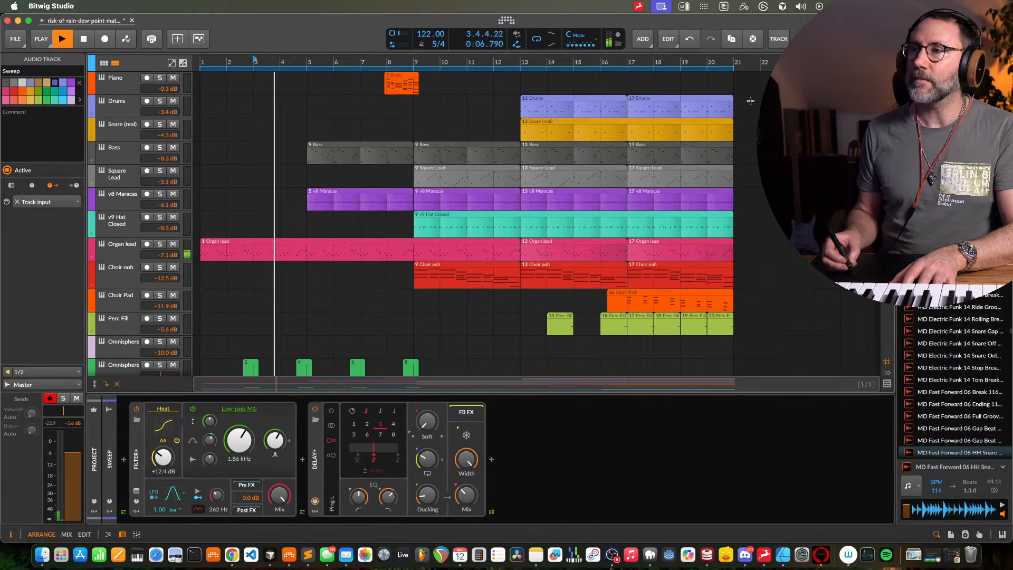
pyautogui.moveTo(751, 99); pyautogui.dragTo(644, 183)
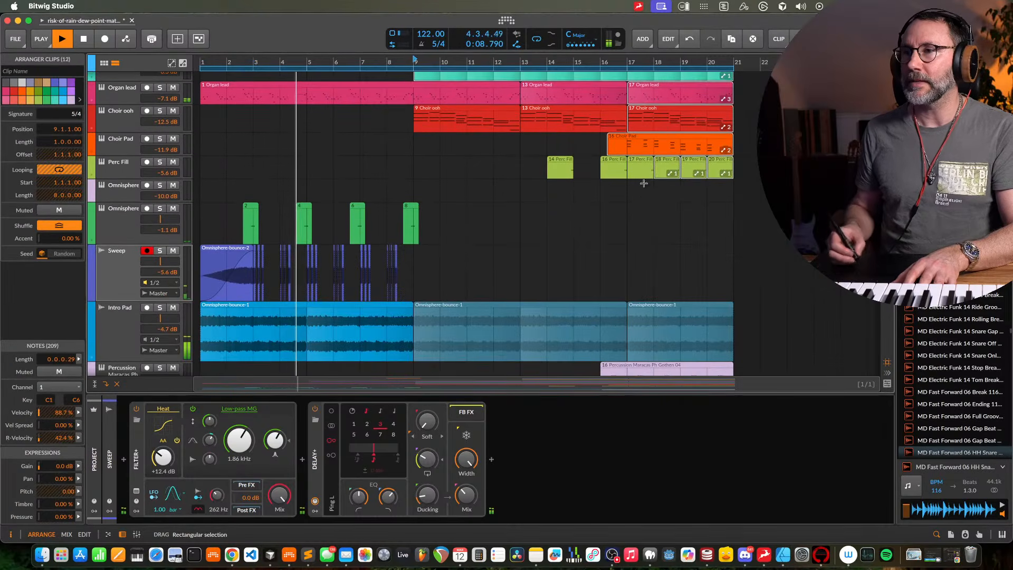
pyautogui.click(644, 211)
pyautogui.press('space')
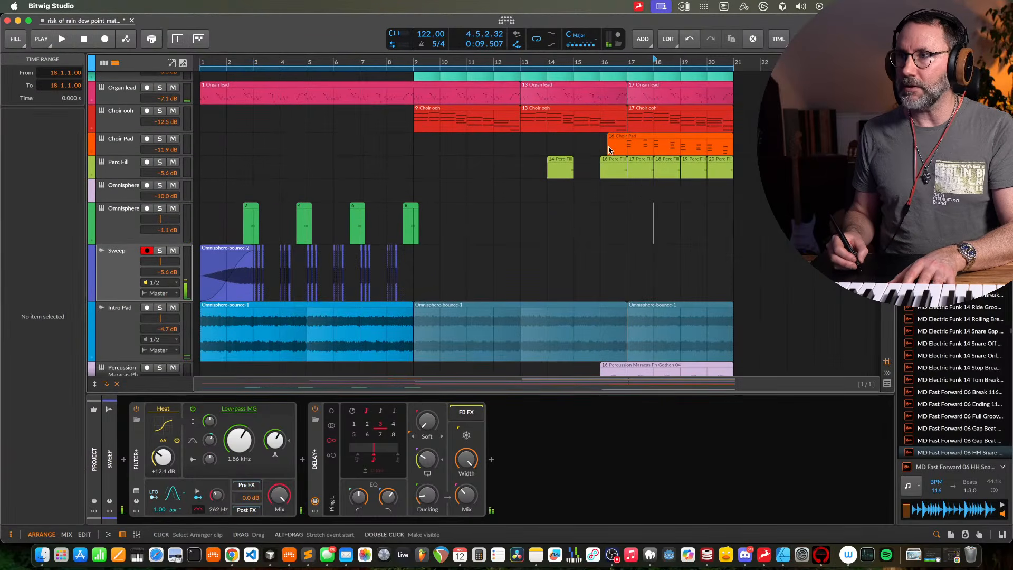
# Extend the start of the Choir Pad clip back to bar 16 and split the Percussion Maracas clip at bar 17
pyautogui.click(609, 153)
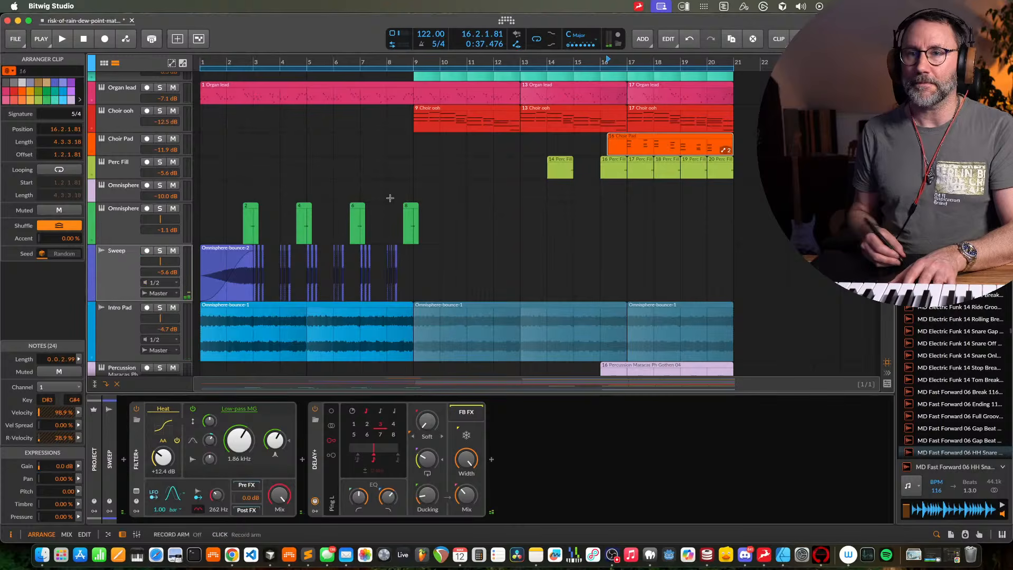
pyautogui.moveTo(609, 138); pyautogui.dragTo(601, 138)
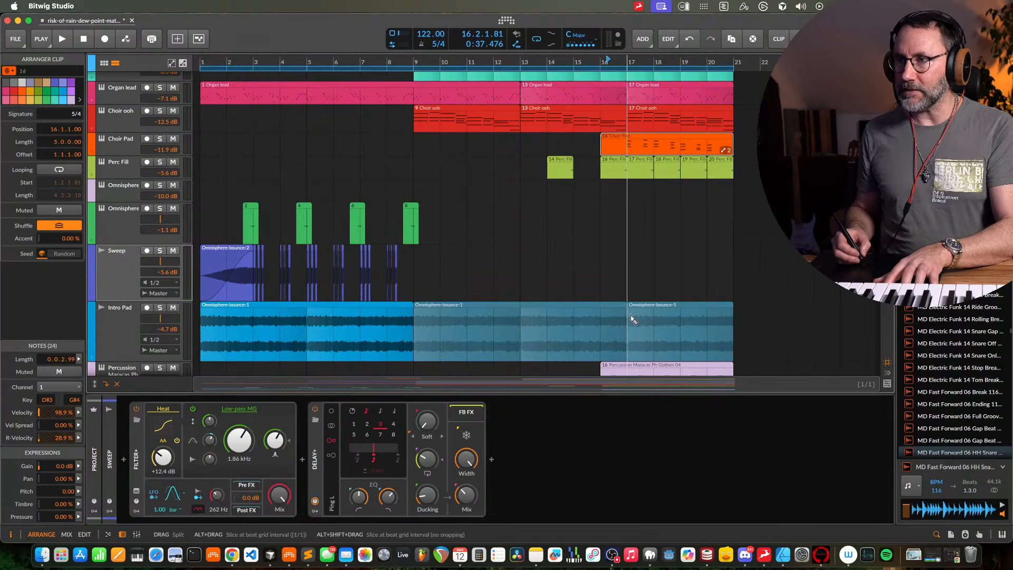
pyautogui.scroll(-5, 649, 306)
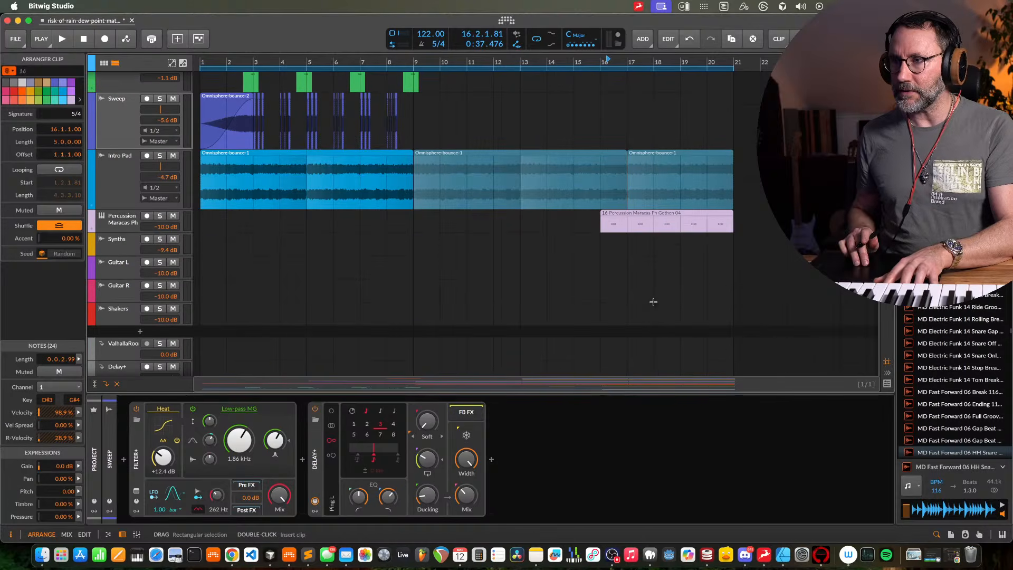
pyautogui.click(634, 226)
# Select the clips from bar 17 onward on all tracks and try to copy them past bar 21
pyautogui.scroll(10, 671, 212)
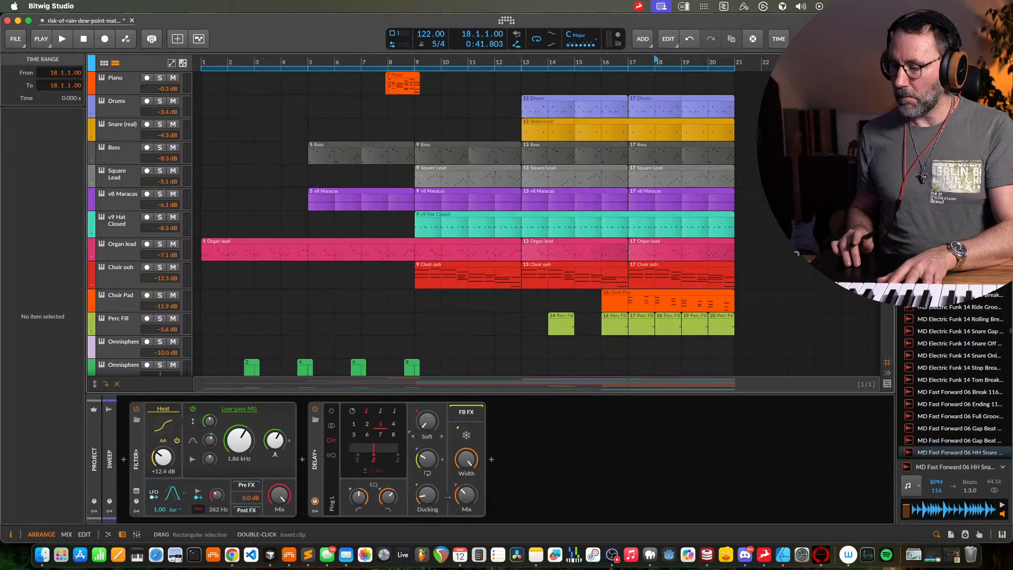
pyautogui.scroll(-9, 797, 253)
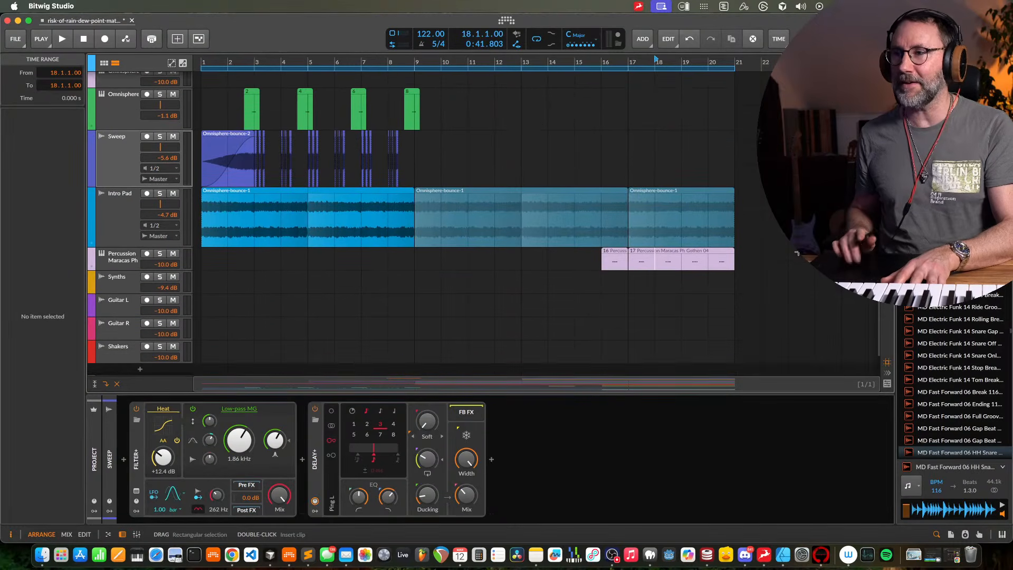
pyautogui.moveTo(751, 257); pyautogui.dragTo(633, 23)
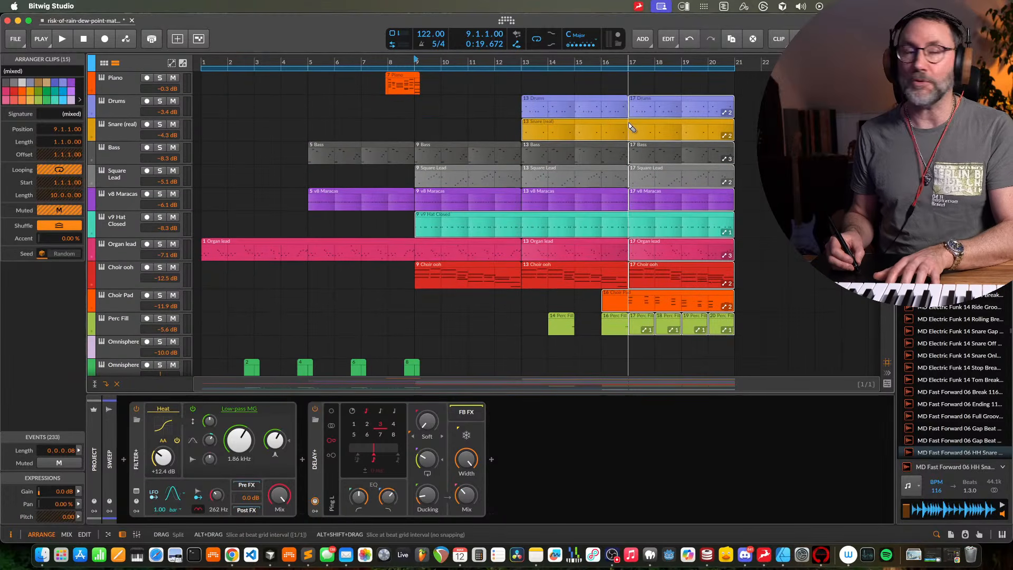
pyautogui.click(634, 125)
pyautogui.moveTo(754, 97); pyautogui.dragTo(627, 344)
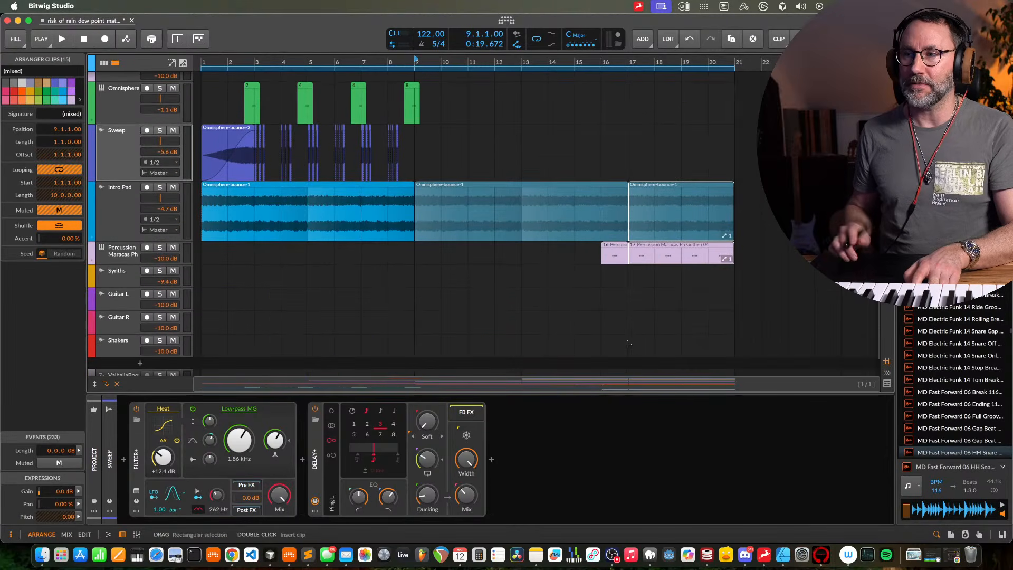
pyautogui.scroll(10, 654, 294)
pyautogui.hscroll(1, 654, 298)
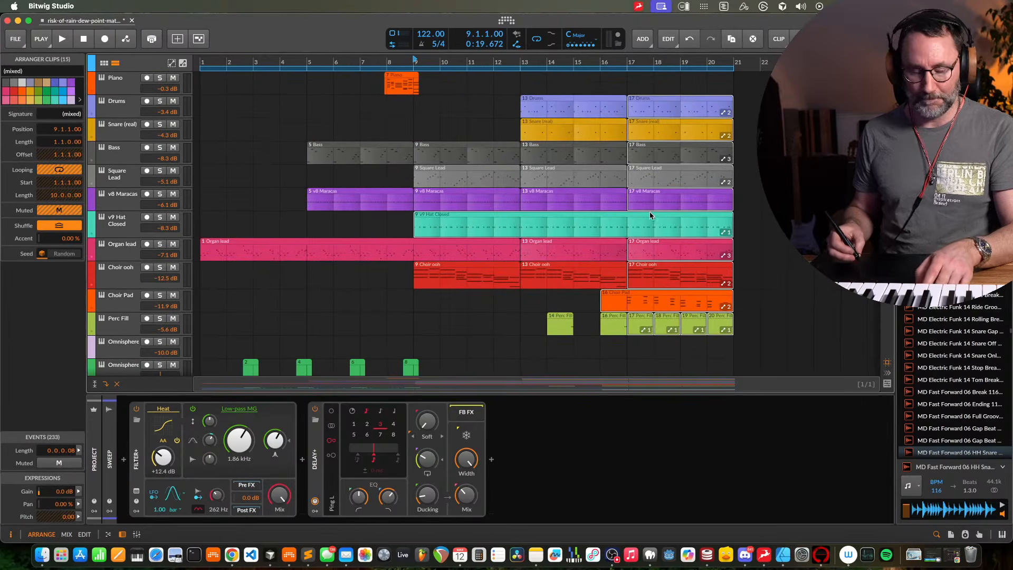
pyautogui.moveTo(648, 129); pyautogui.dragTo(782, 129)
pyautogui.scroll(-3, 781, 129)
pyautogui.press('super+z')
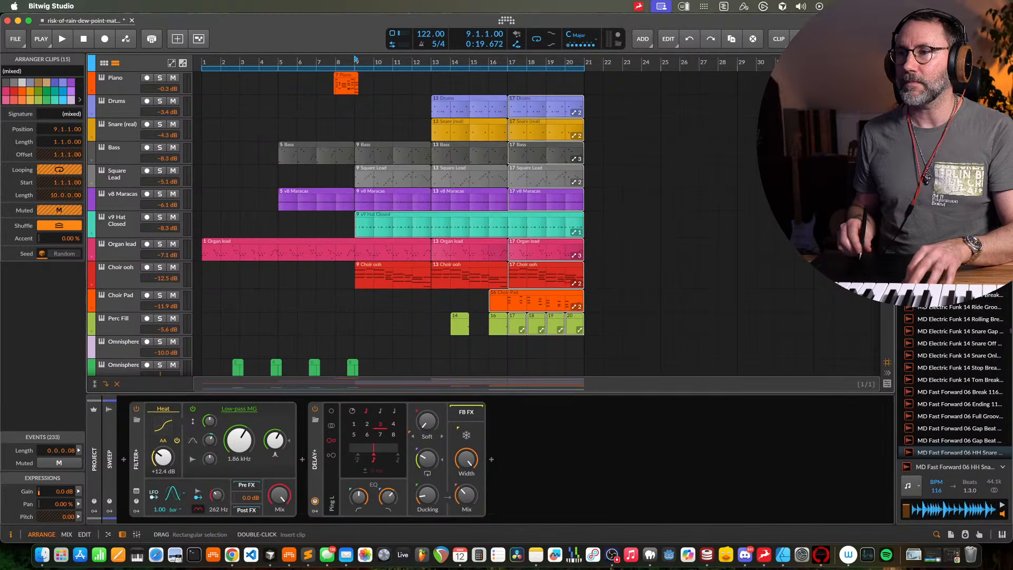
# Try to copy the selected section to bar 22, undo the copy, and clear the selection
pyautogui.press('super+shift+z')
pyautogui.moveTo(615, 113); pyautogui.dragTo(722, 154)
pyautogui.press('super+z')
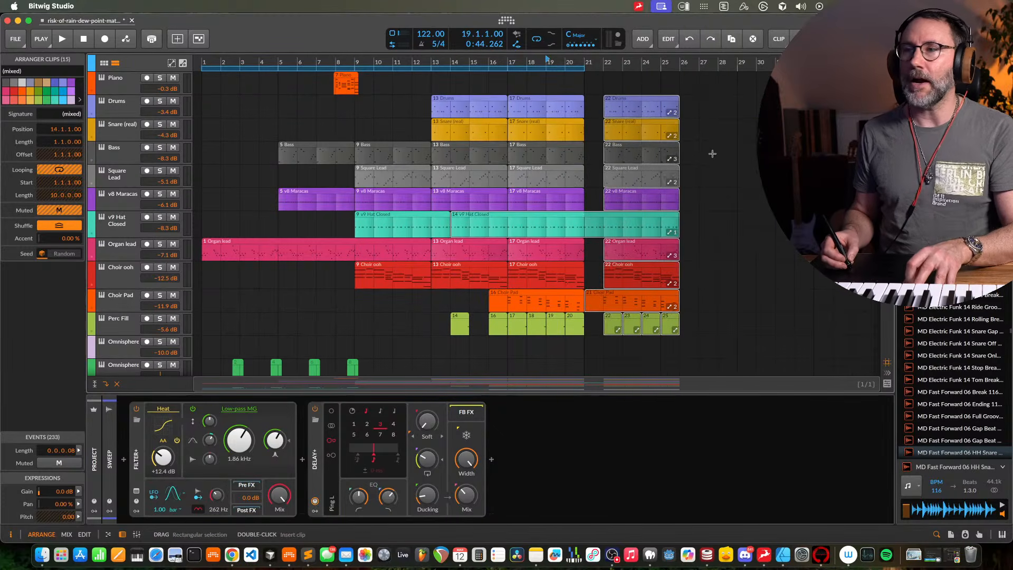
pyautogui.press('super+z')
pyautogui.click(622, 224)
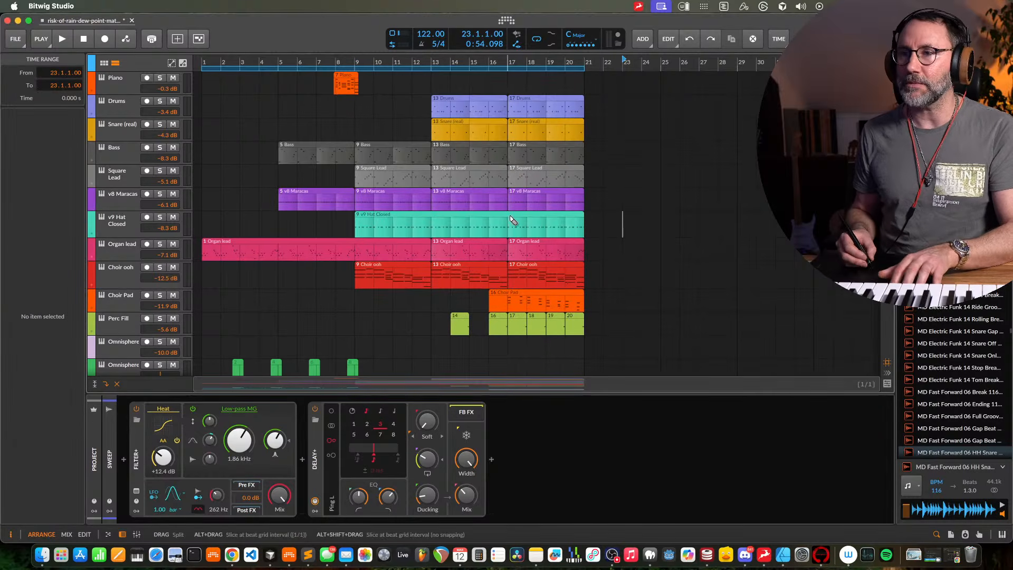
# Copy the clips from bar 17 onward on all tracks, including Intro Pad and Percussion Maracas, to start at bar 23
pyautogui.moveTo(625, 100); pyautogui.dragTo(519, 393)
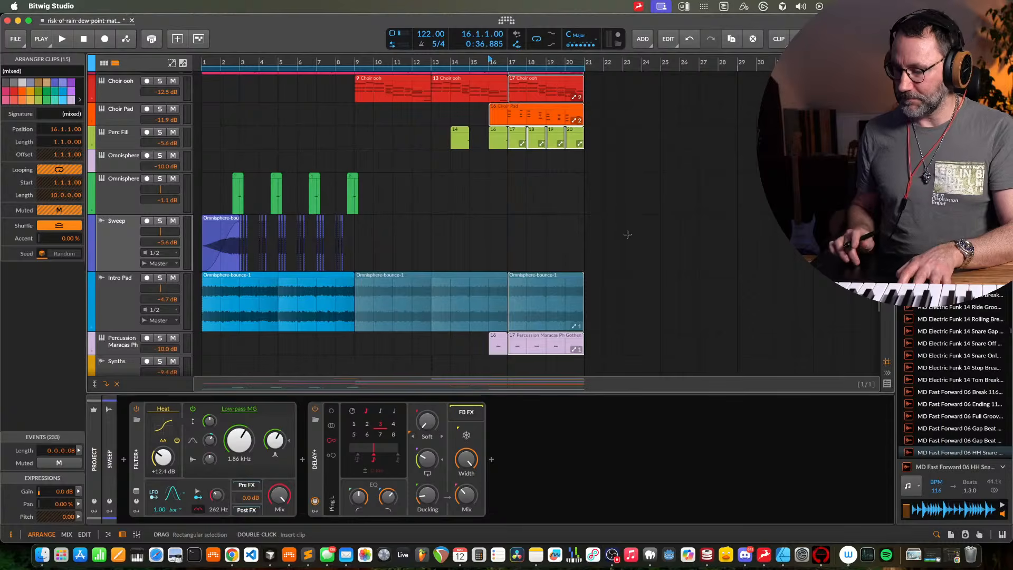
pyautogui.scroll(5, 627, 234)
pyautogui.moveTo(525, 113); pyautogui.dragTo(641, 113)
pyautogui.click(605, 347)
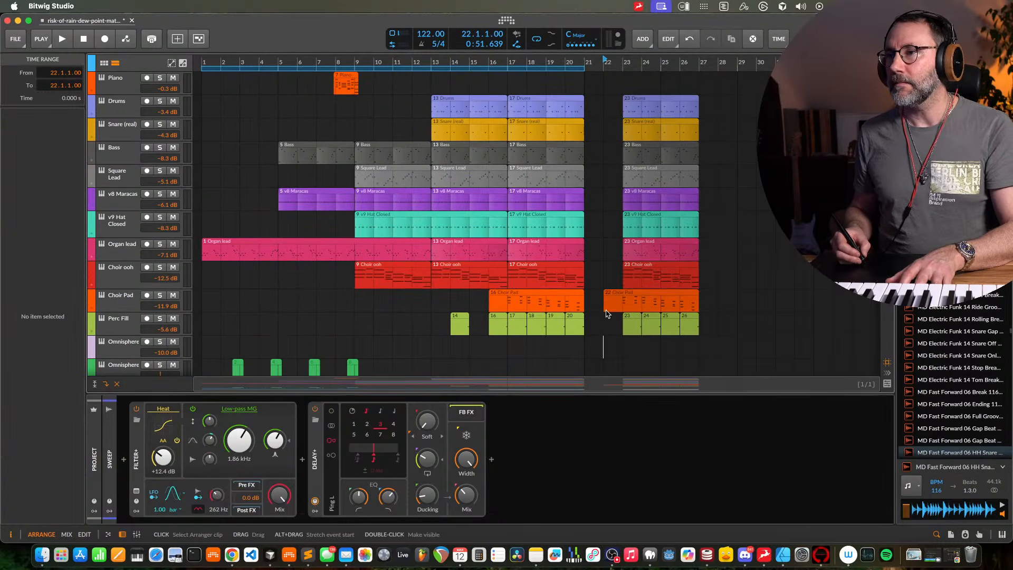
# Play the copied section from bar 23 and mute its Choir ooh and Organ lead clips
pyautogui.press('space')
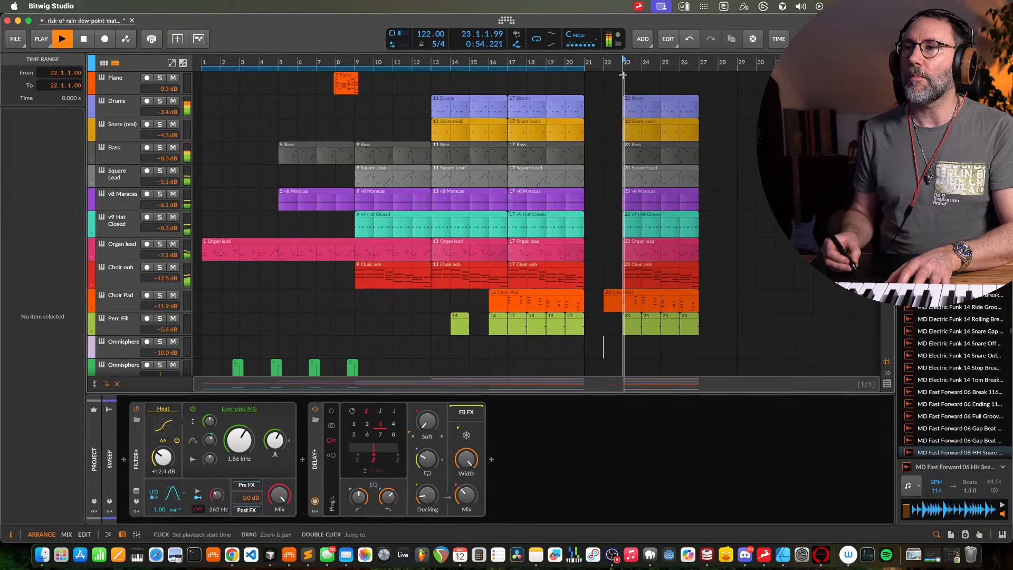
pyautogui.click(681, 281)
pyautogui.press('space')
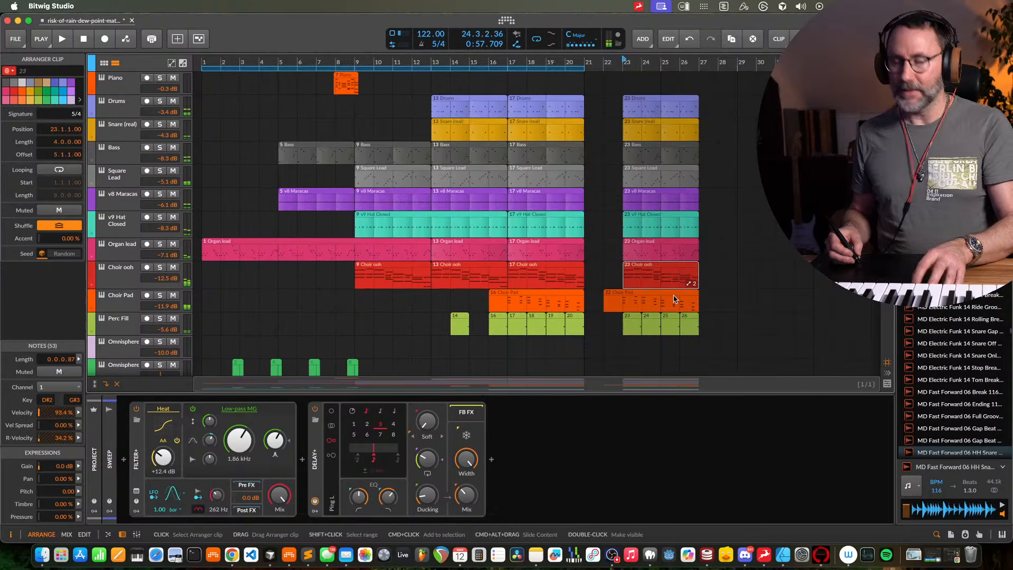
pyautogui.hotkey('alt', 'm')
pyautogui.click(681, 253)
pyautogui.hotkey('alt', 'm')
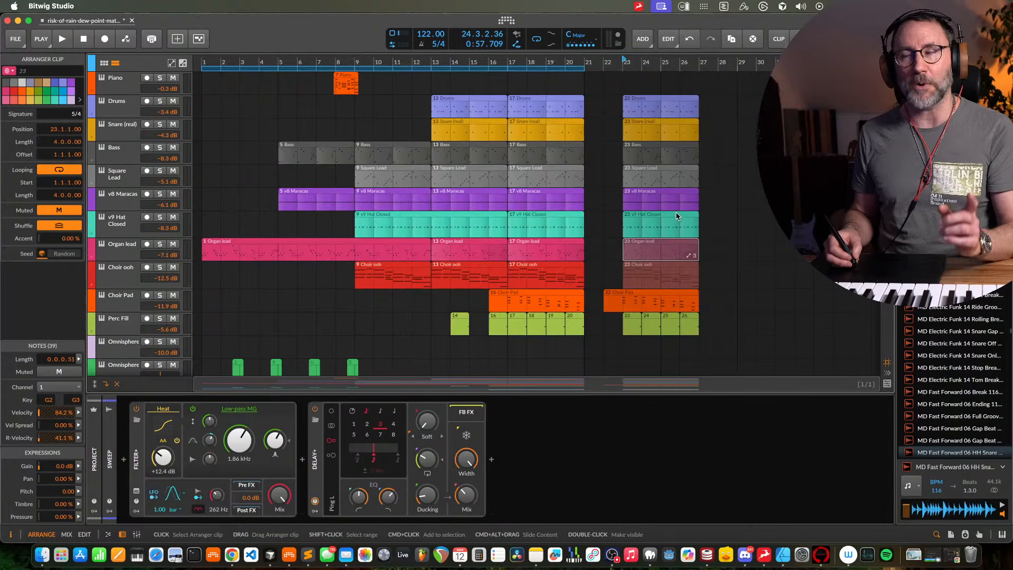
# Mute the copied Choir Pad clip and compare the section with its Organ lead clip unmuted and muted, leaving it muted
pyautogui.press('space')
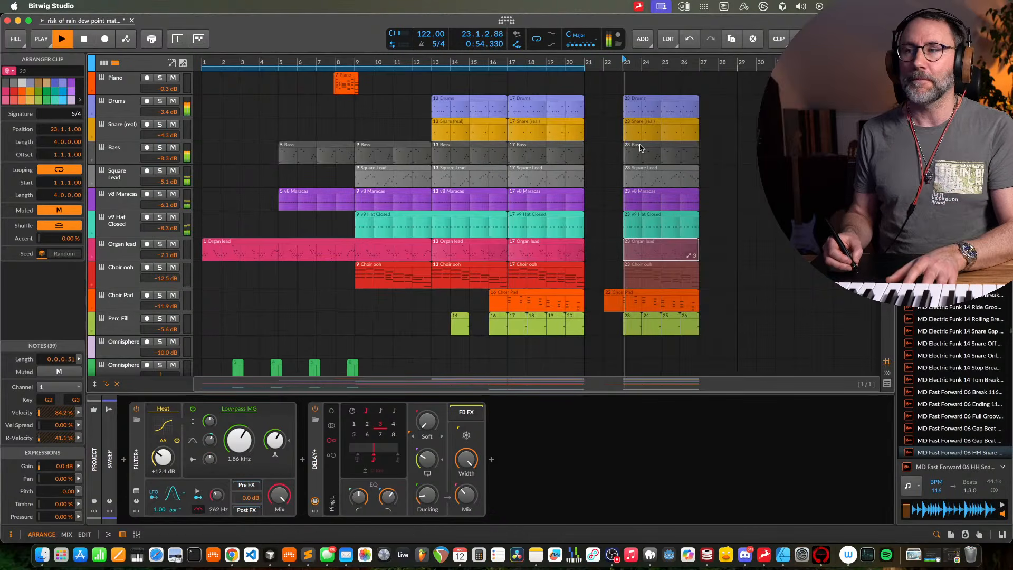
pyautogui.click(672, 308)
pyautogui.hotkey('alt', 'm')
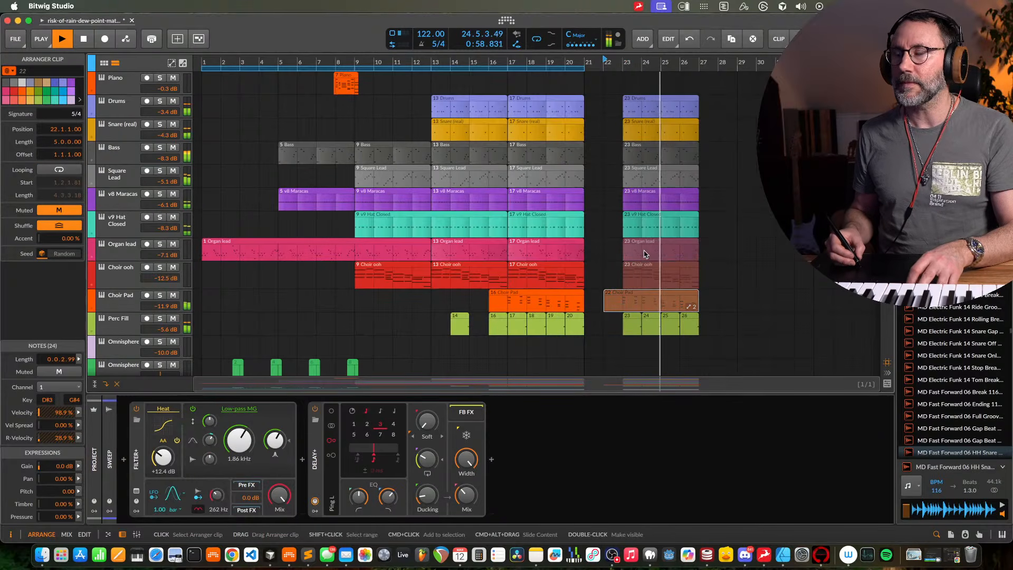
pyautogui.click(644, 253)
pyautogui.hotkey('alt', 'm')
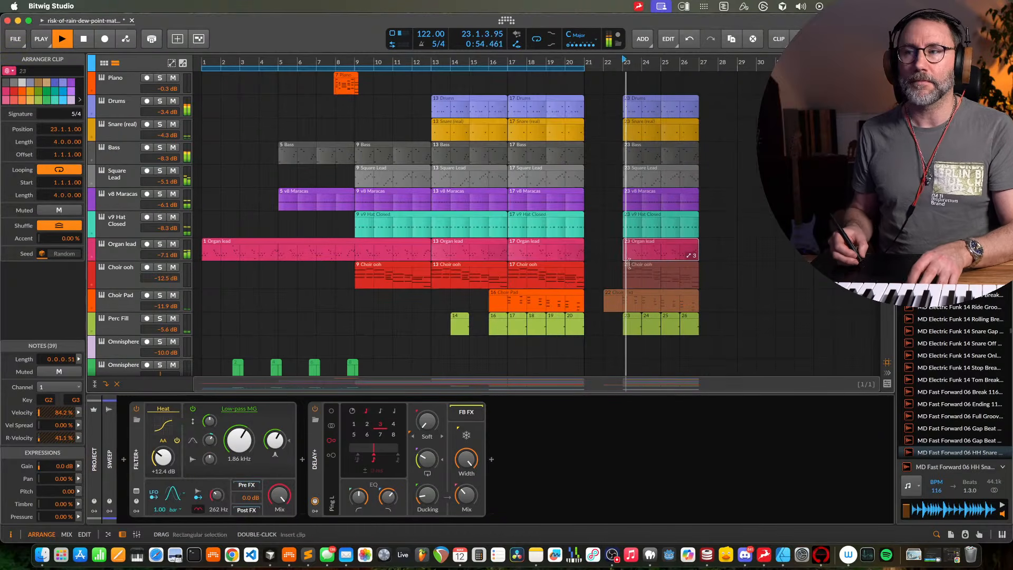
pyautogui.hotkey('alt', 'm')
pyautogui.press('space')
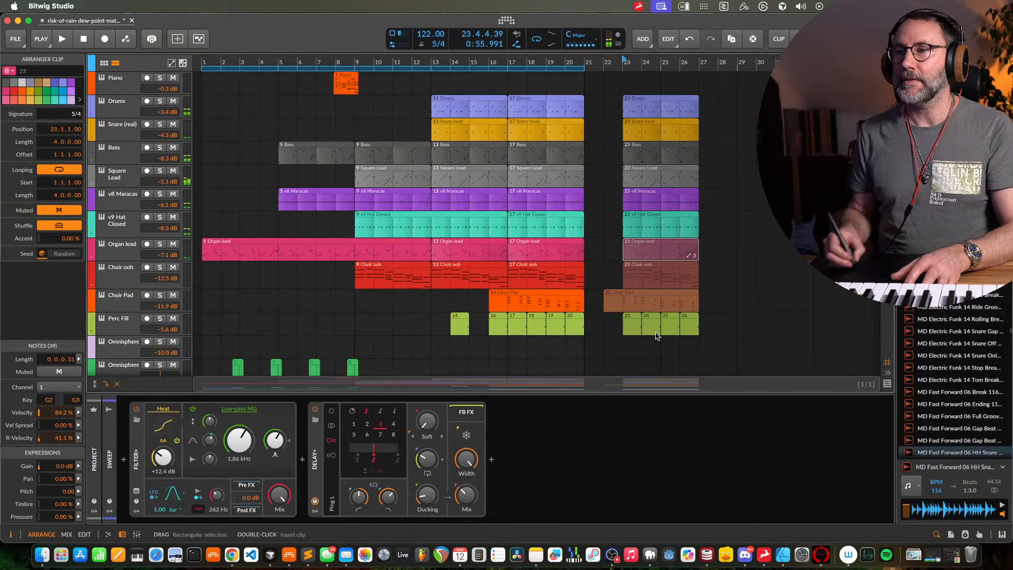
# Move the copied clips from Drums through Perc Fill to start at bar 21, and play the transition from bar 20
pyautogui.moveTo(727, 91); pyautogui.dragTo(620, 355)
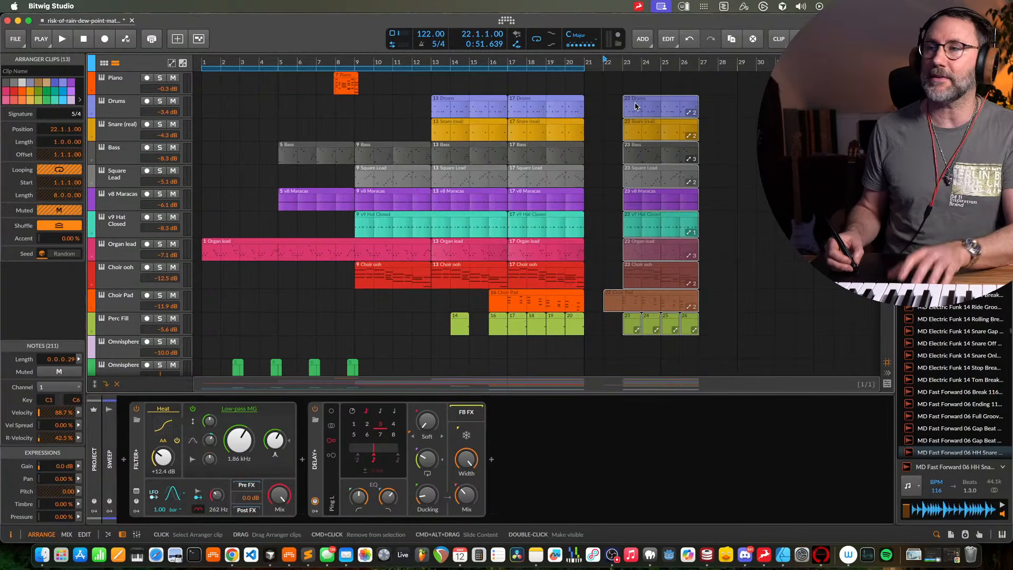
pyautogui.moveTo(635, 106); pyautogui.dragTo(606, 113)
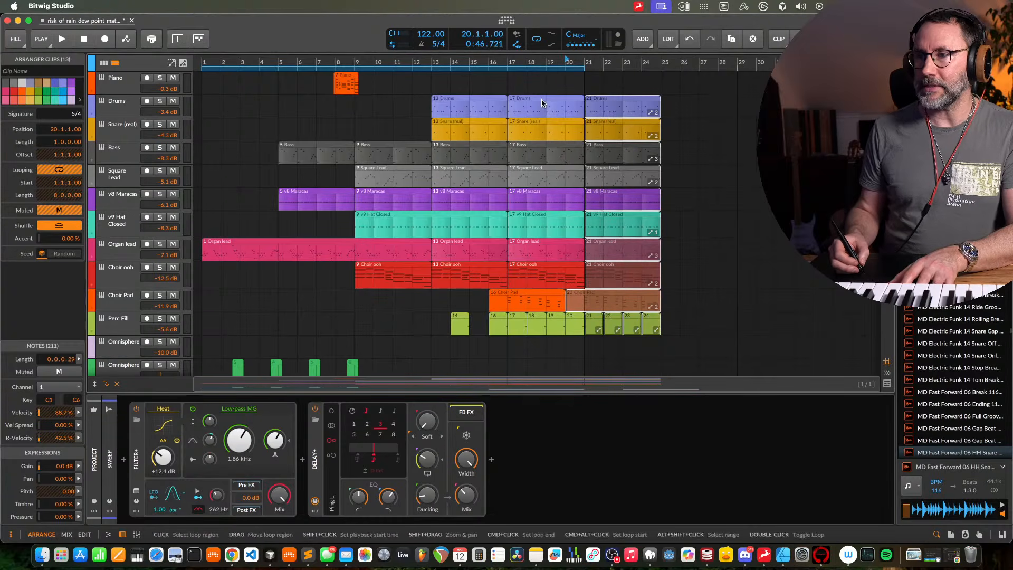
pyautogui.press('space')
# Select the Piano track, extend the loop region to 24 bars, and play the new section while trying out piano parts
pyautogui.click(119, 83)
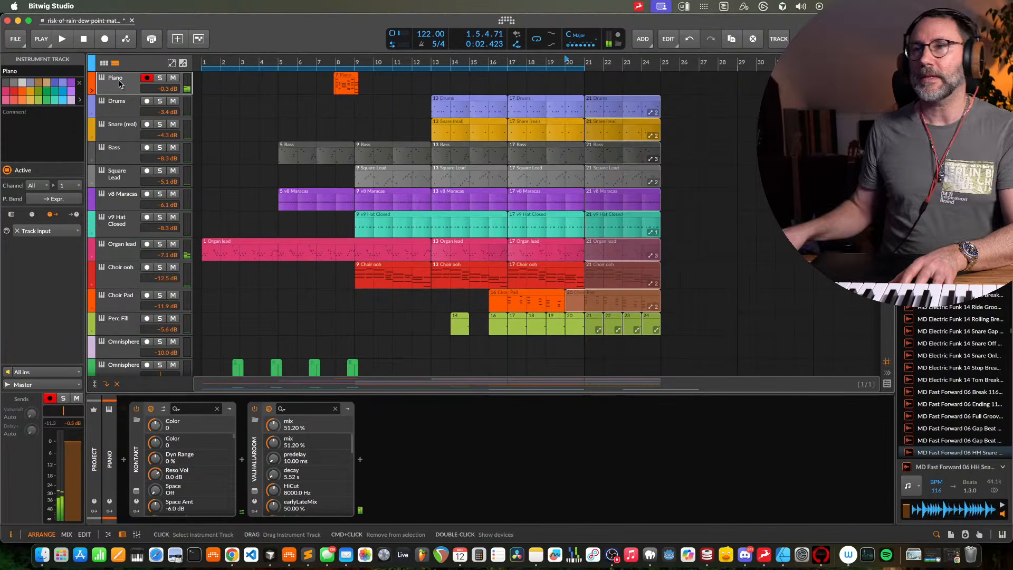
pyautogui.moveTo(584, 68); pyautogui.dragTo(654, 67)
pyautogui.press('space')
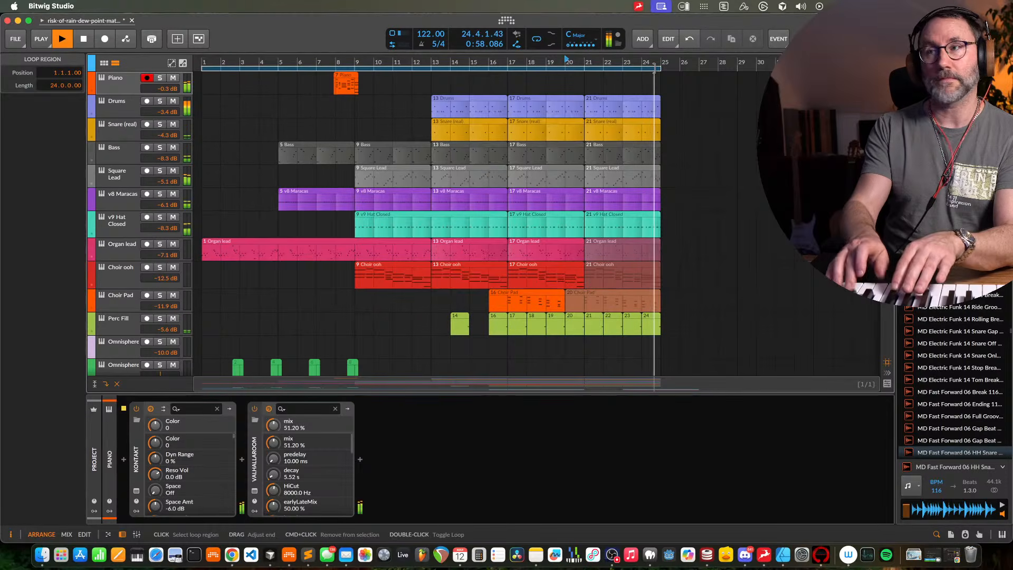
pyautogui.press('space')
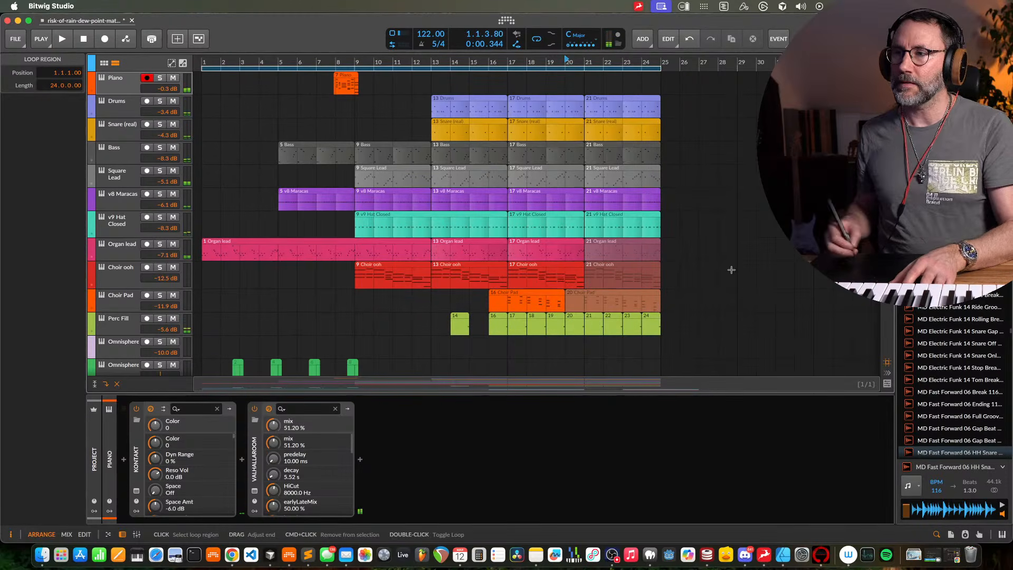
# Move the copied Intro Pad and Percussion Maracas clips to start at bar 21
pyautogui.moveTo(680, 98); pyautogui.dragTo(593, 448)
pyautogui.click(734, 150)
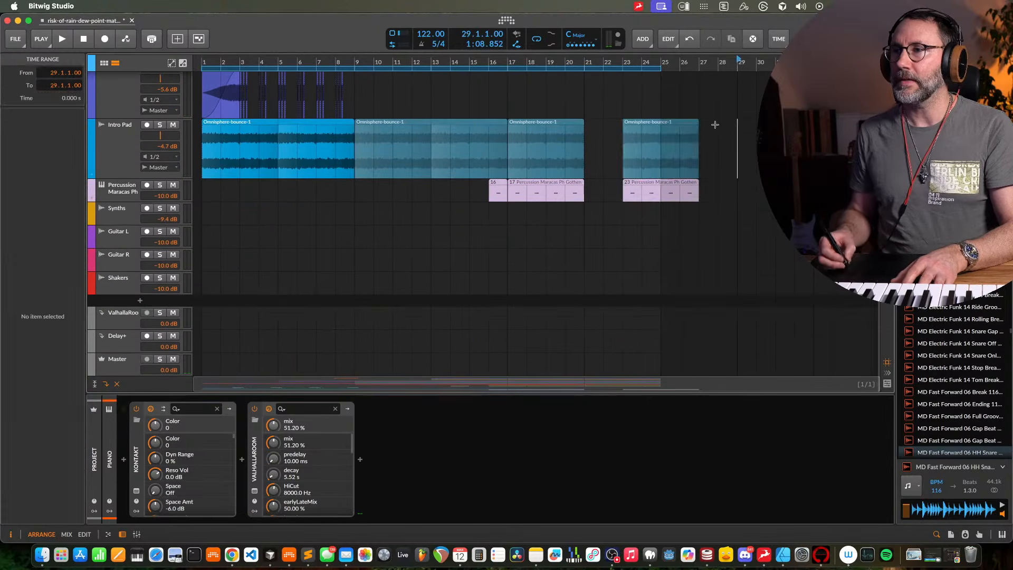
pyautogui.moveTo(716, 125); pyautogui.dragTo(662, 187)
pyautogui.moveTo(635, 141); pyautogui.dragTo(600, 149)
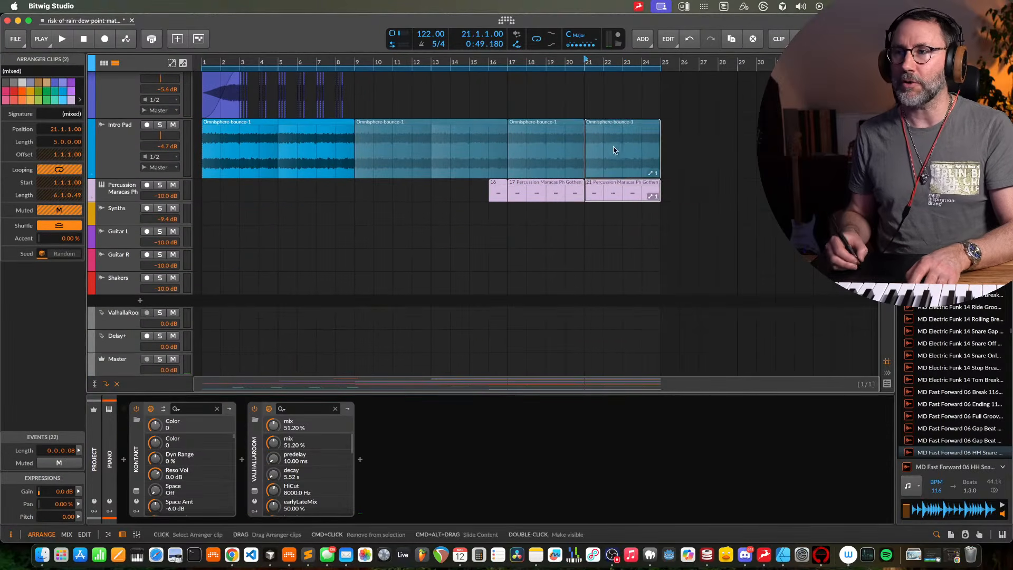
# Duplicate the section starting at bar 21 on all tracks so the copy starts at bar 25
pyautogui.press('super+d')
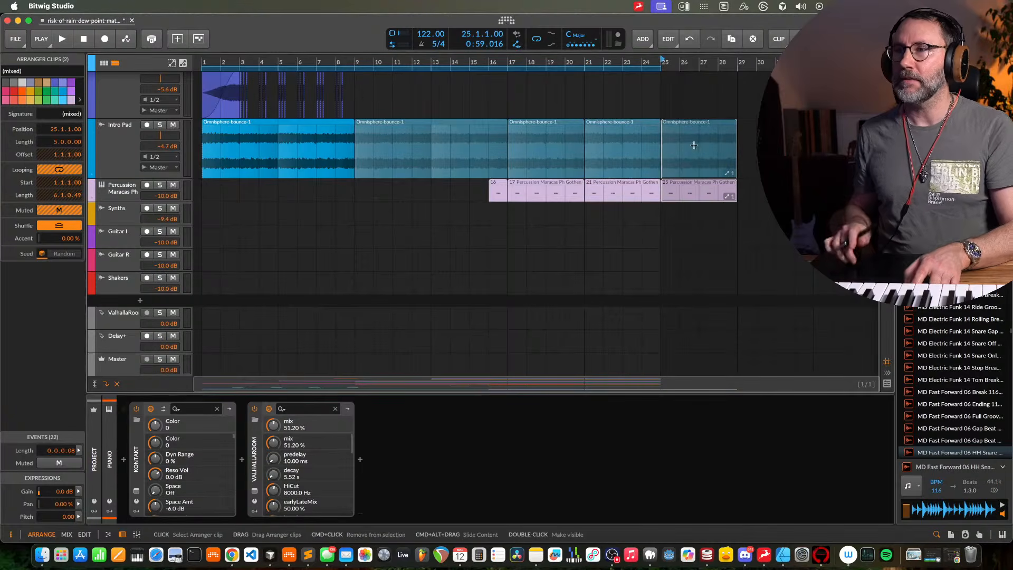
pyautogui.scroll(10, 694, 145)
pyautogui.moveTo(698, 334); pyautogui.dragTo(664, 112)
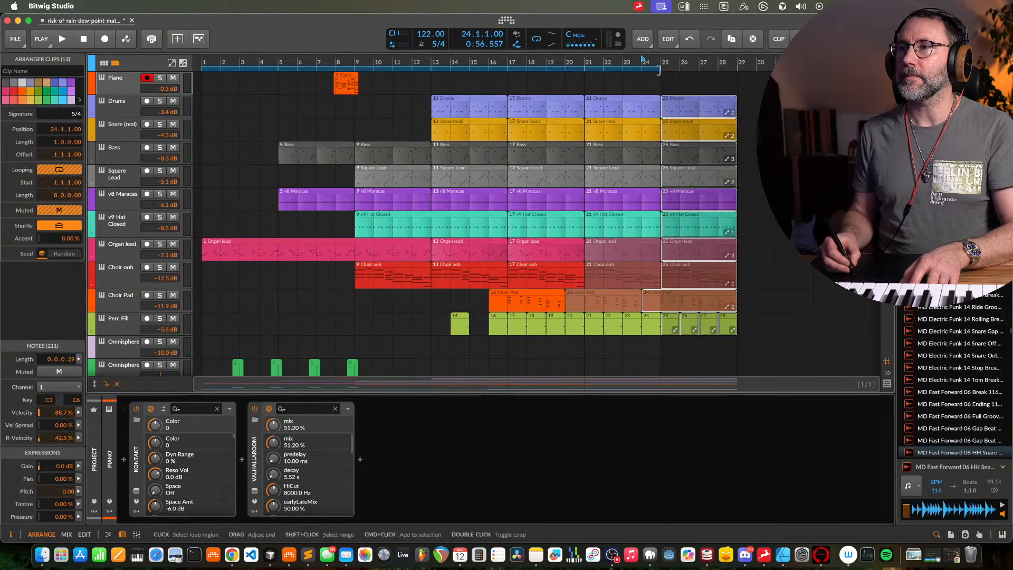
# Extend the loop region to 28 bars and play the arrangement from bar 20 into bar 25
pyautogui.moveTo(660, 69); pyautogui.dragTo(737, 68)
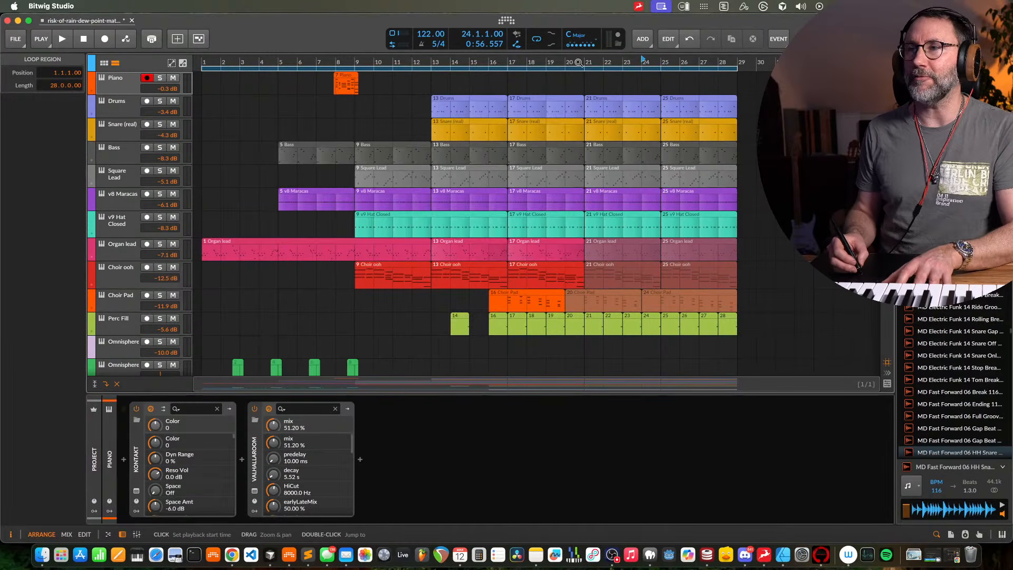
pyautogui.press('space')
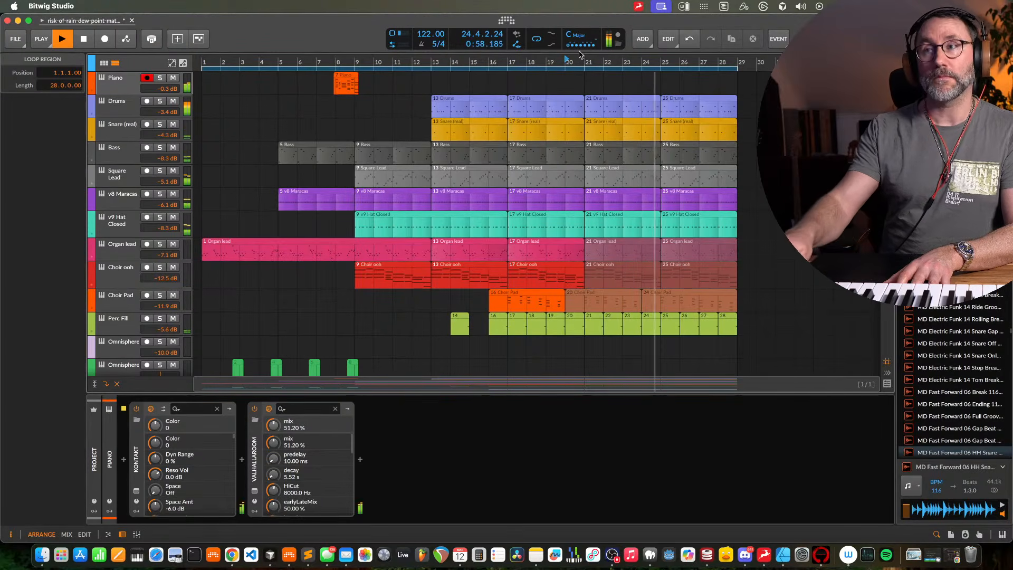
pyautogui.press('space')
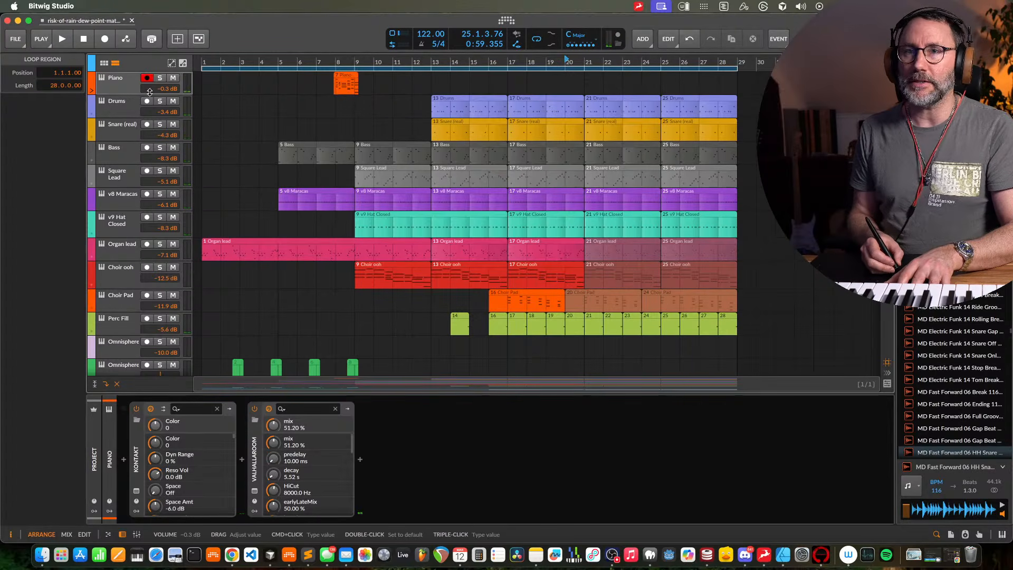
# Duplicate the Piano track
pyautogui.click(133, 84)
pyautogui.press('super+d')
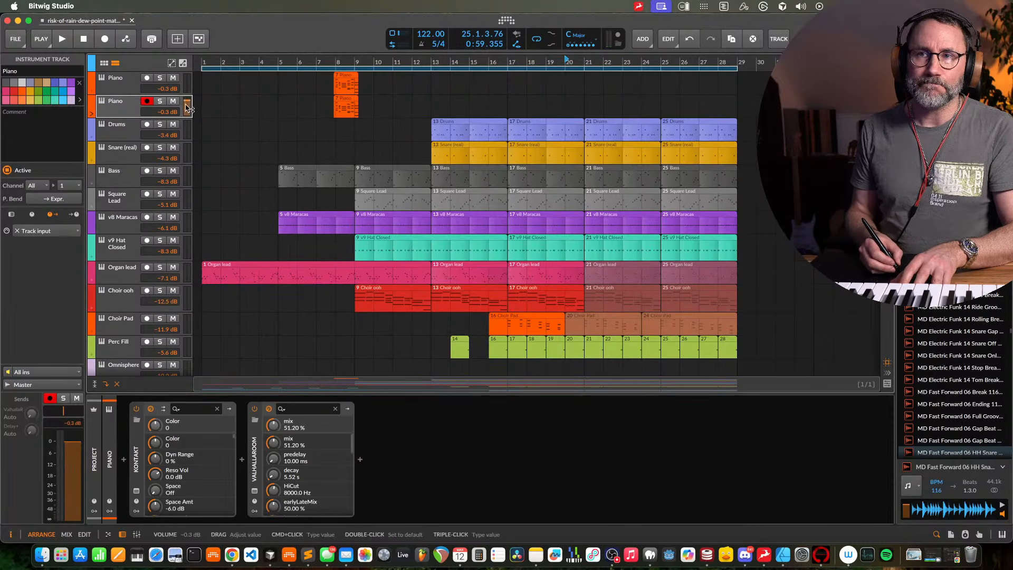
# Try a Filter+ device between Kontakt and ValhallaRoom on the duplicated Piano track with its Heat drive at +6.8 dB, and delete it
pyautogui.click(361, 460)
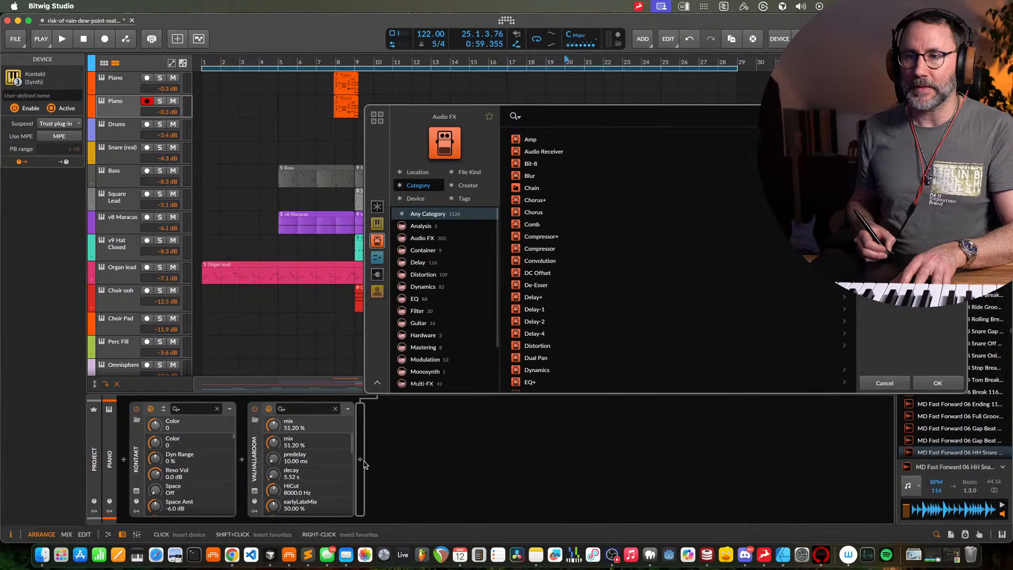
pyautogui.write('fil')
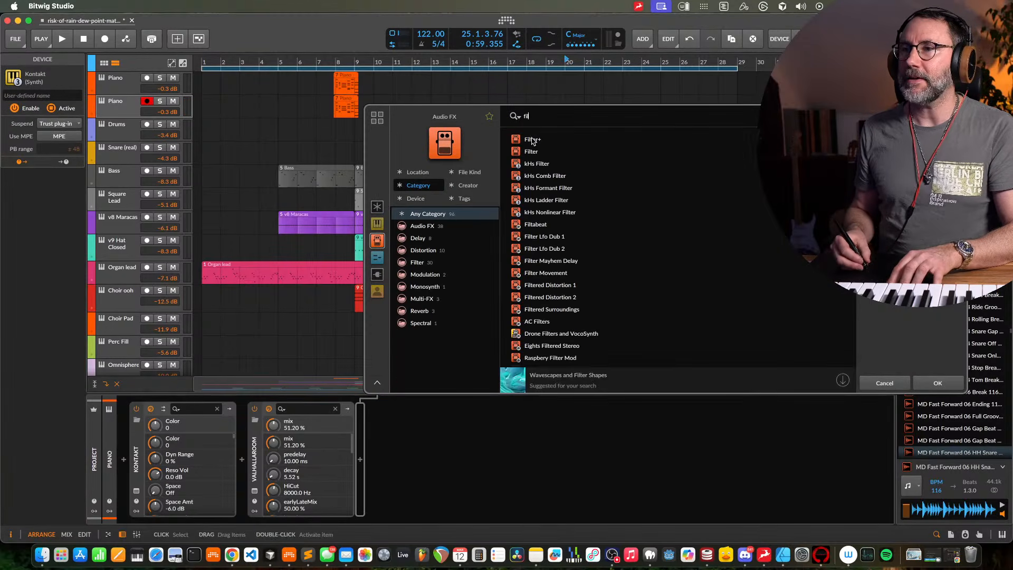
pyautogui.click(533, 140)
pyautogui.click(938, 385)
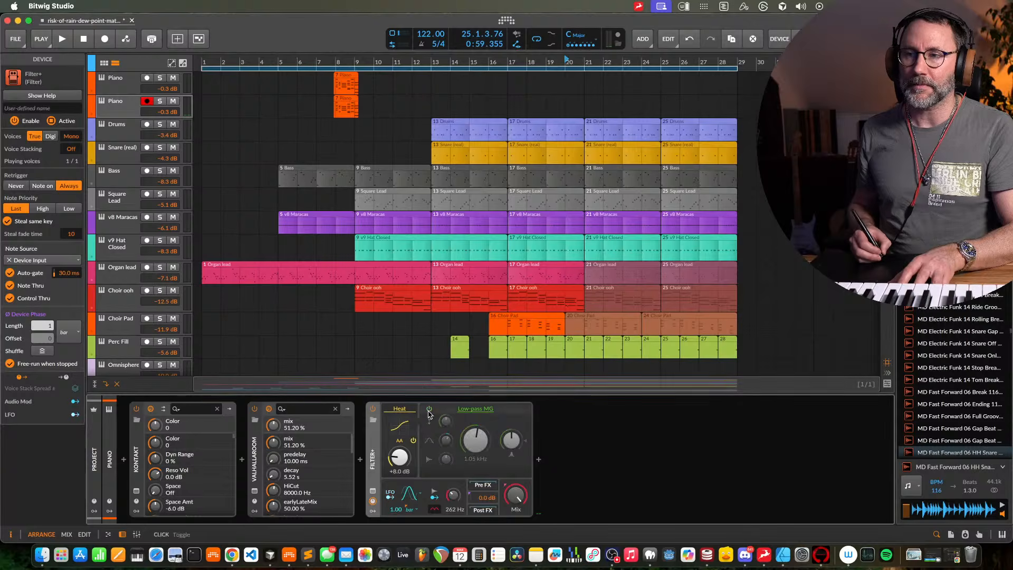
pyautogui.moveTo(288, 461); pyautogui.dragTo(268, 460)
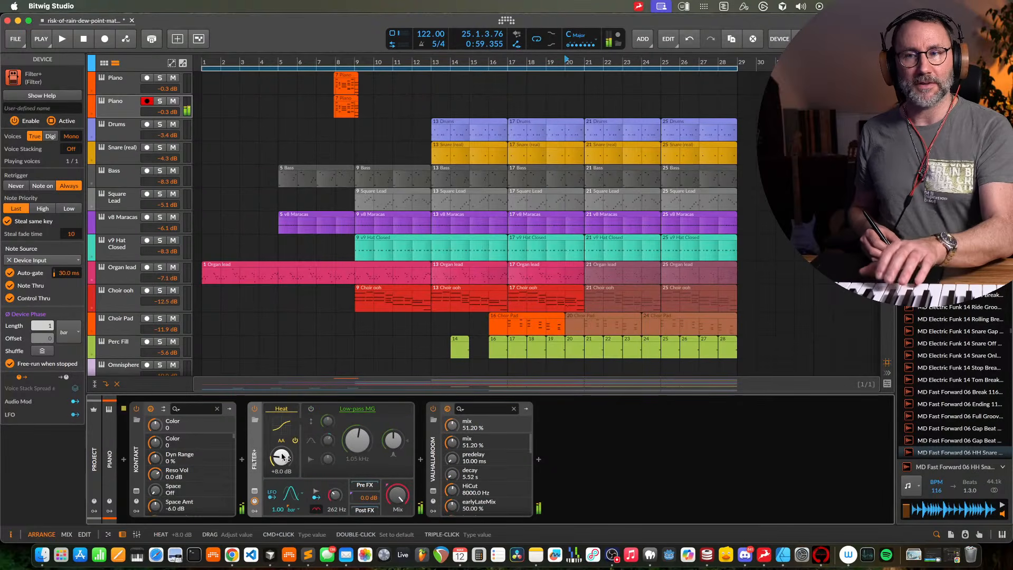
pyautogui.moveTo(283, 457); pyautogui.dragTo(283, 476)
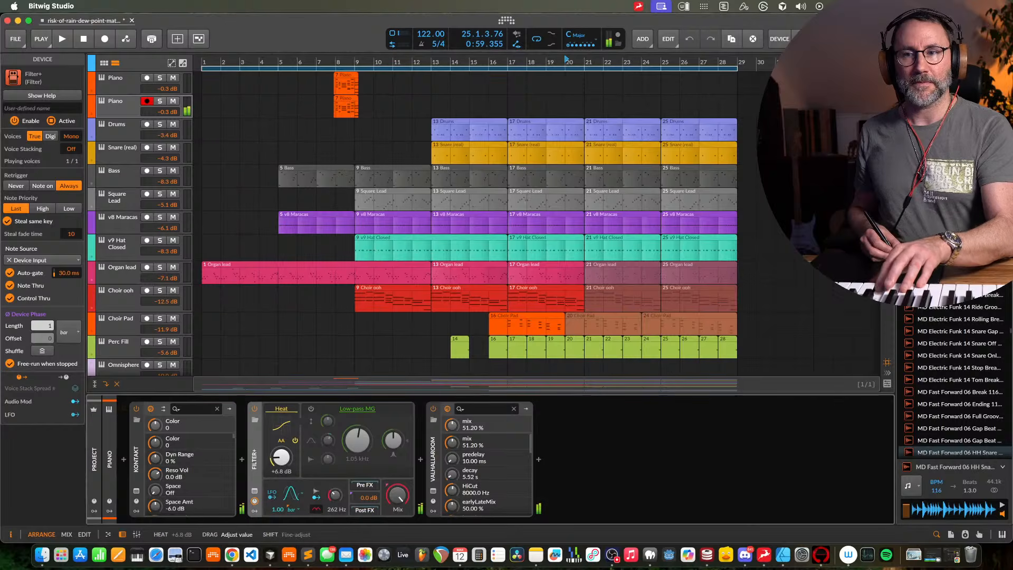
pyautogui.moveTo(281, 457); pyautogui.dragTo(281, 459)
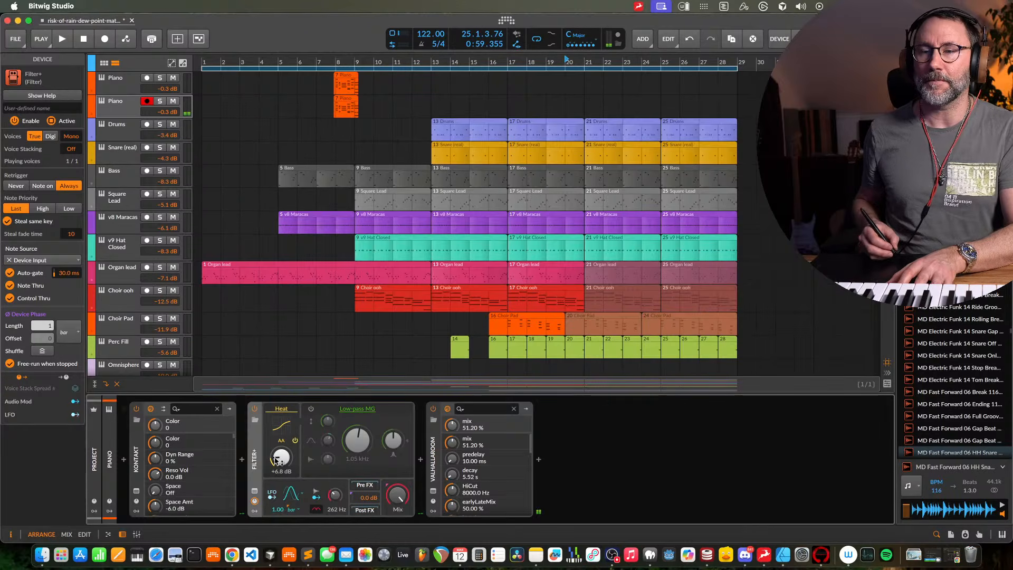
pyautogui.press('Delete')
# Insert Colour Saturator between Kontakt and ValhallaRoom on the duplicated Piano track
pyautogui.click(242, 459)
pyautogui.write('co')
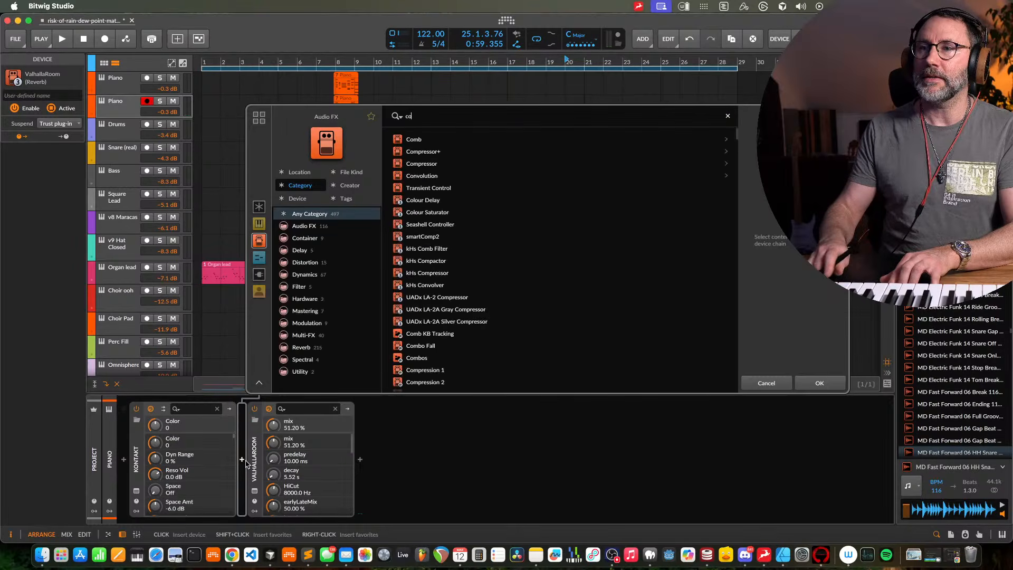
pyautogui.write('lo')
pyautogui.click(440, 151)
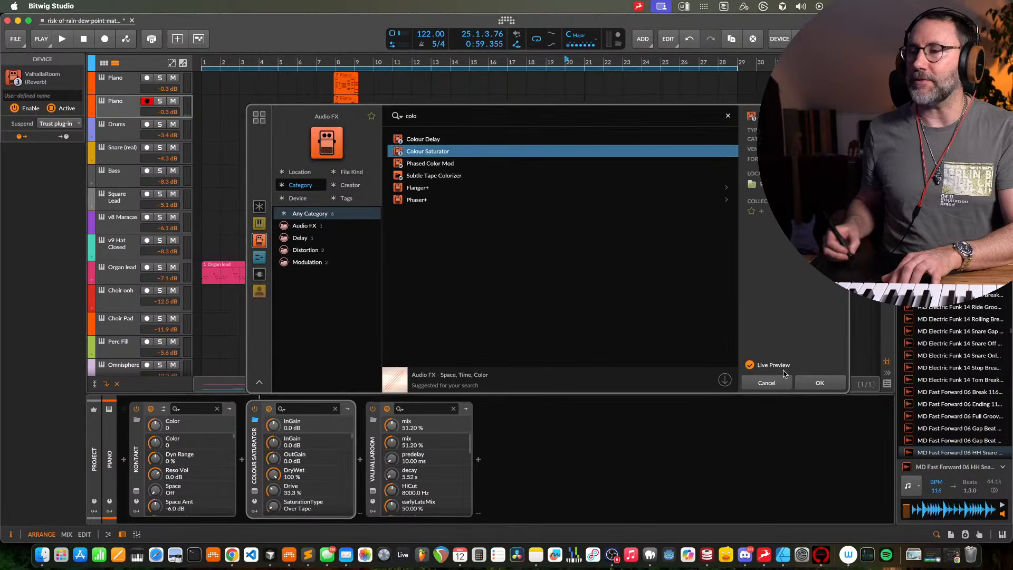
pyautogui.click(815, 382)
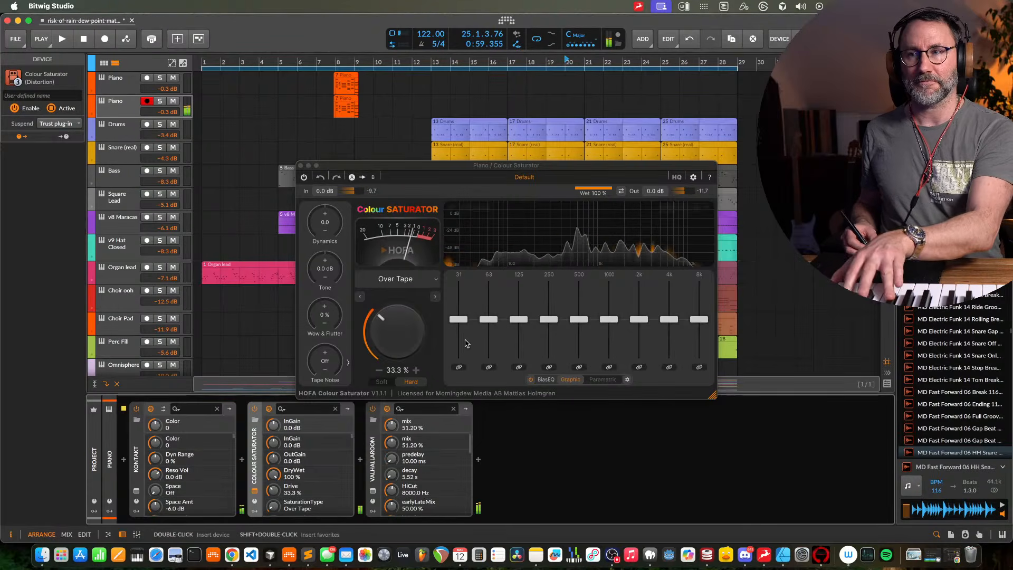
# Set Colour Saturator to Soft mode with 57.7 % drive, slightly lift its upper EQ bands, and compare the piano sound against bypass
pyautogui.click(304, 177)
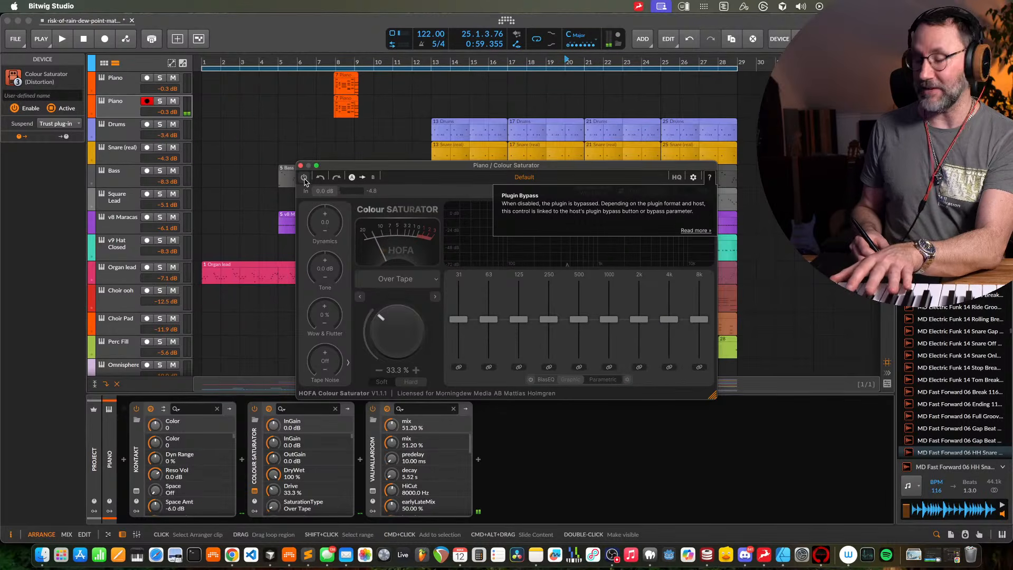
pyautogui.click(304, 179)
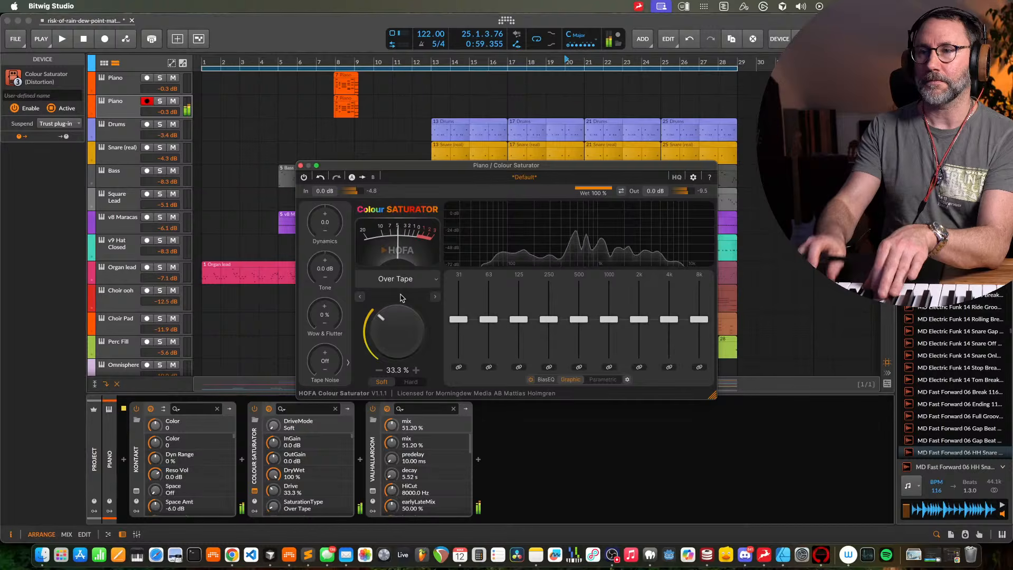
pyautogui.click(304, 178)
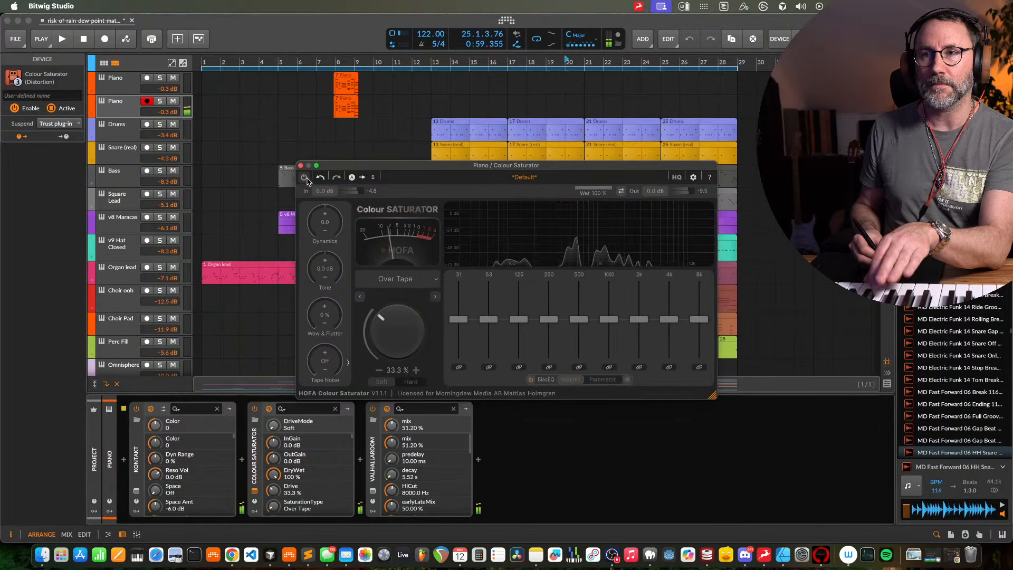
pyautogui.click(304, 178)
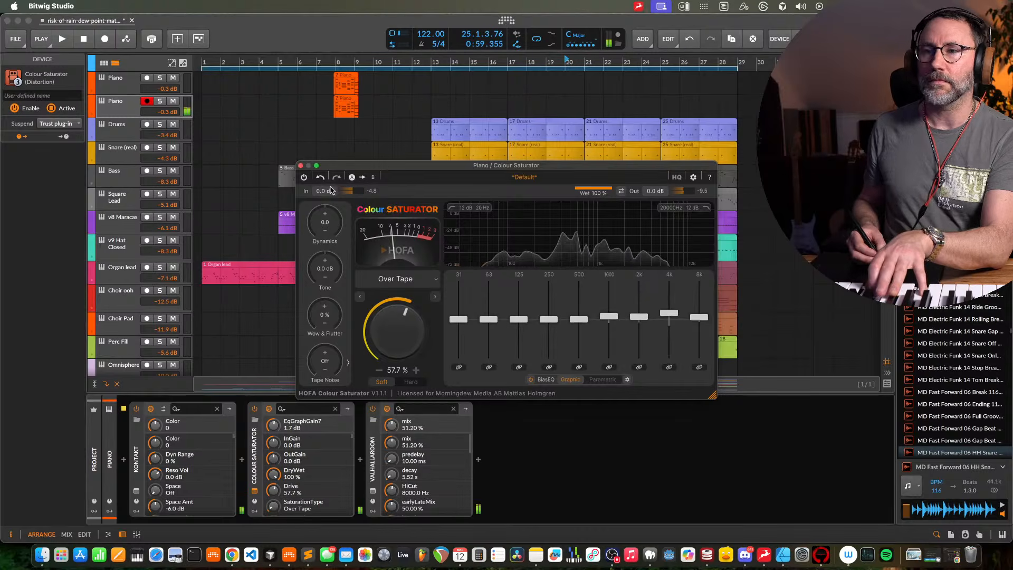
pyautogui.click(300, 165)
# Rehearse the piano part over playback, and record a take on the duplicated Piano track from bar 20 into bar 25
pyautogui.press('space')
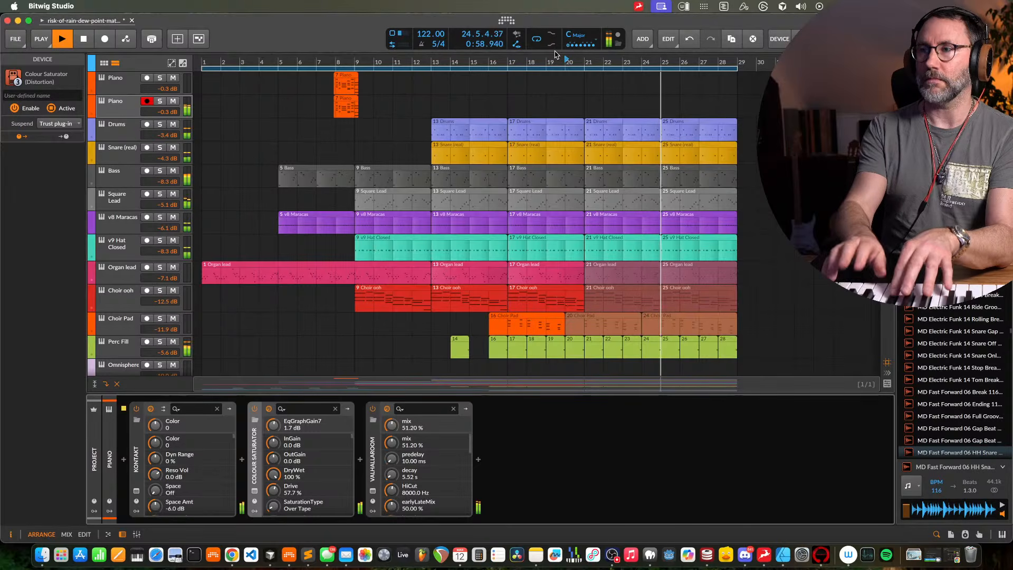
pyautogui.press('space')
pyautogui.press('space')
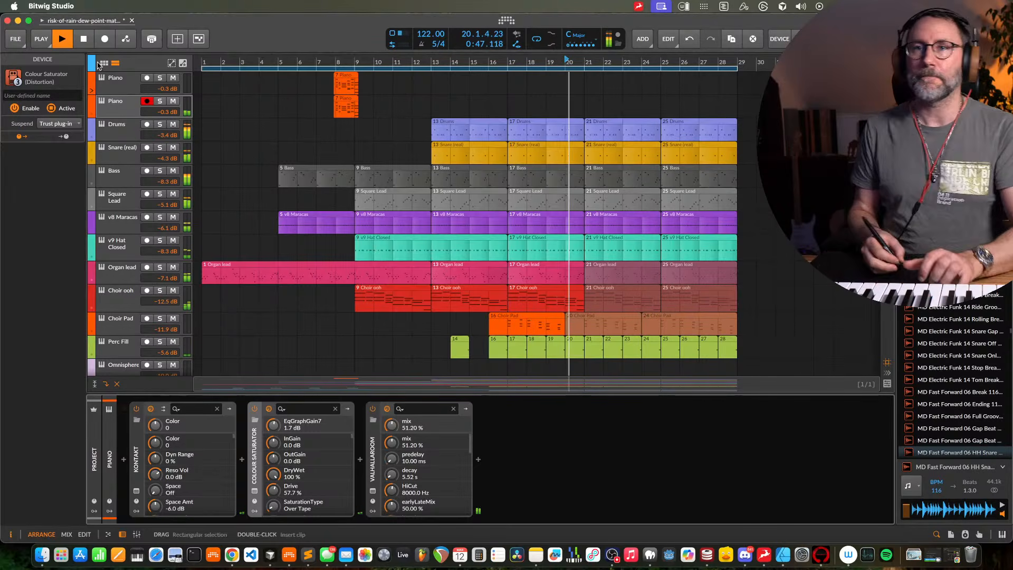
pyautogui.click(104, 39)
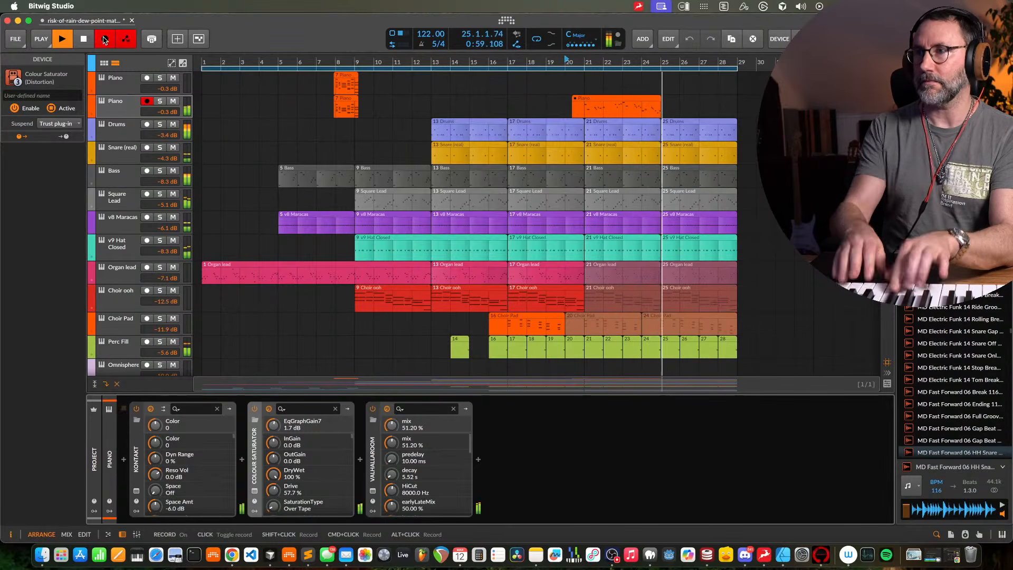
pyautogui.press('space')
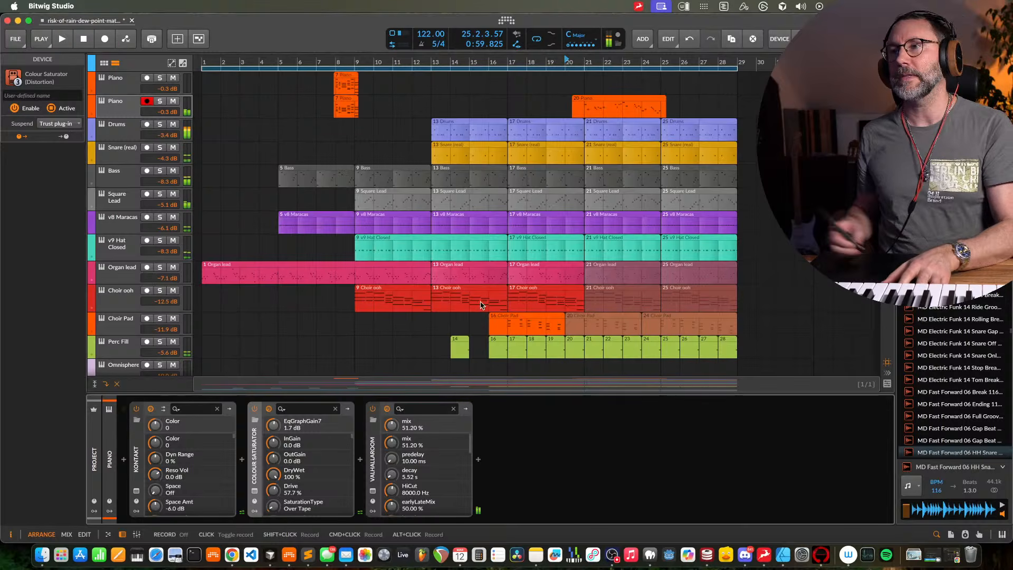
# Mute the Square Lead clips at bars 21 and 25
pyautogui.click(623, 199)
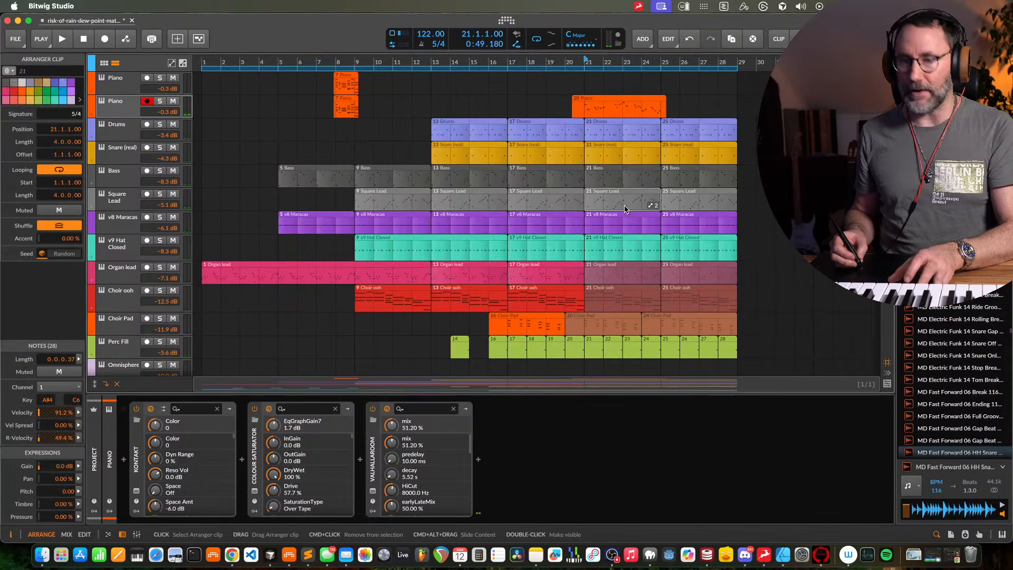
pyautogui.hotkey('alt', 'm')
pyautogui.click(685, 204)
pyautogui.hotkey('alt', 'm')
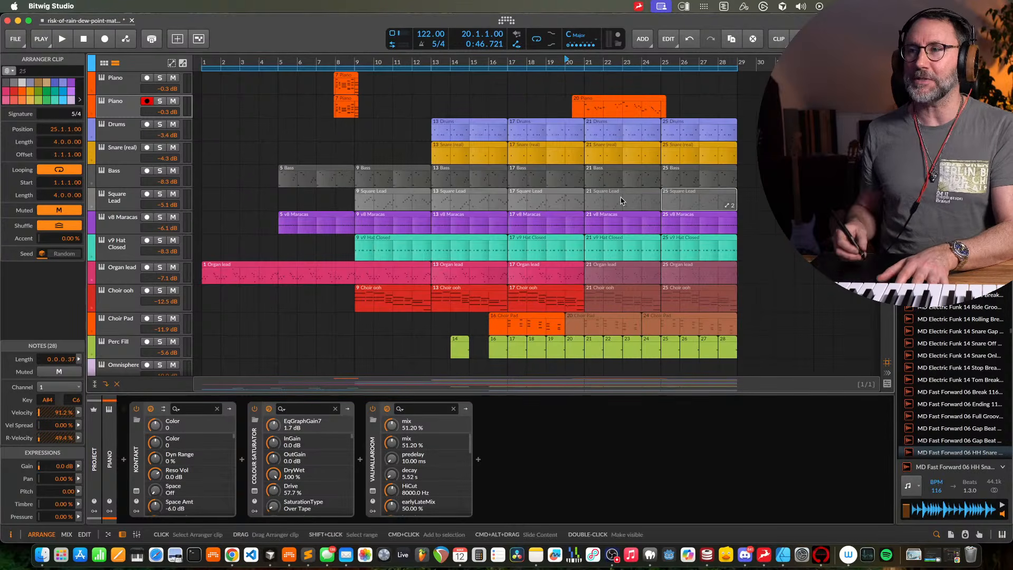
# Play the arrangement briefly from bar 20, and delete the recorded piano take
pyautogui.press('space')
pyautogui.press('space')
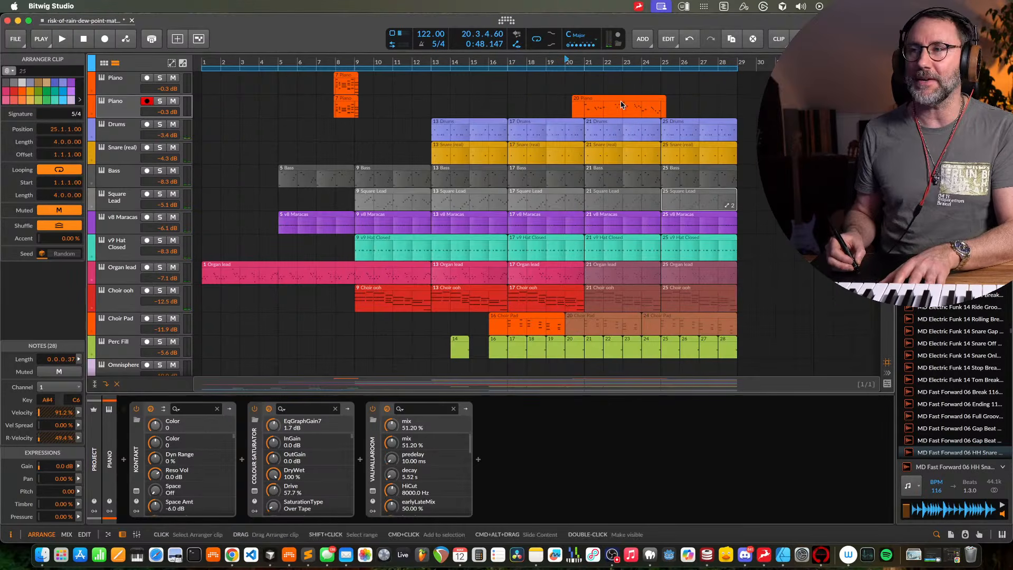
pyautogui.click(628, 114)
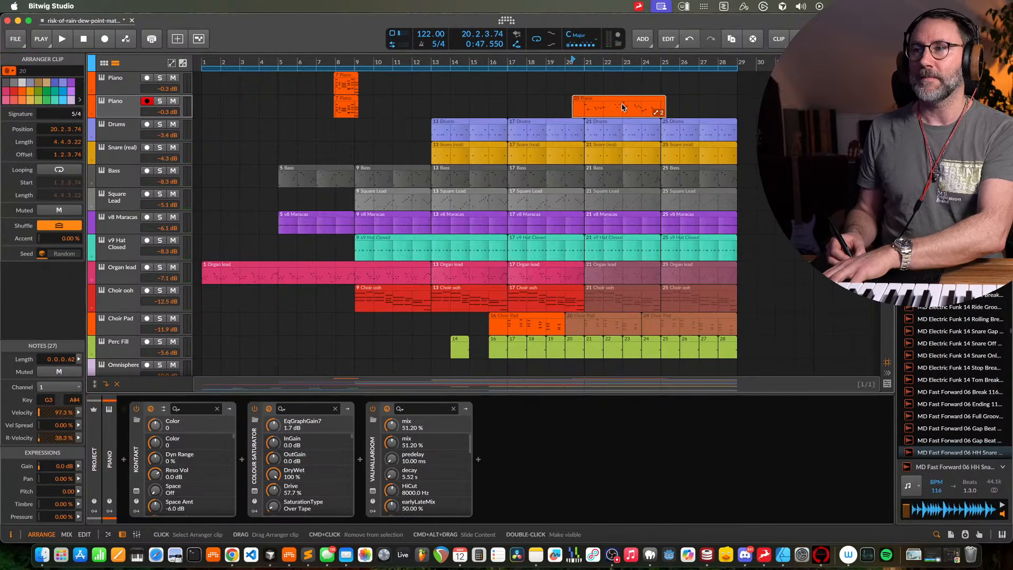
pyautogui.press('Delete')
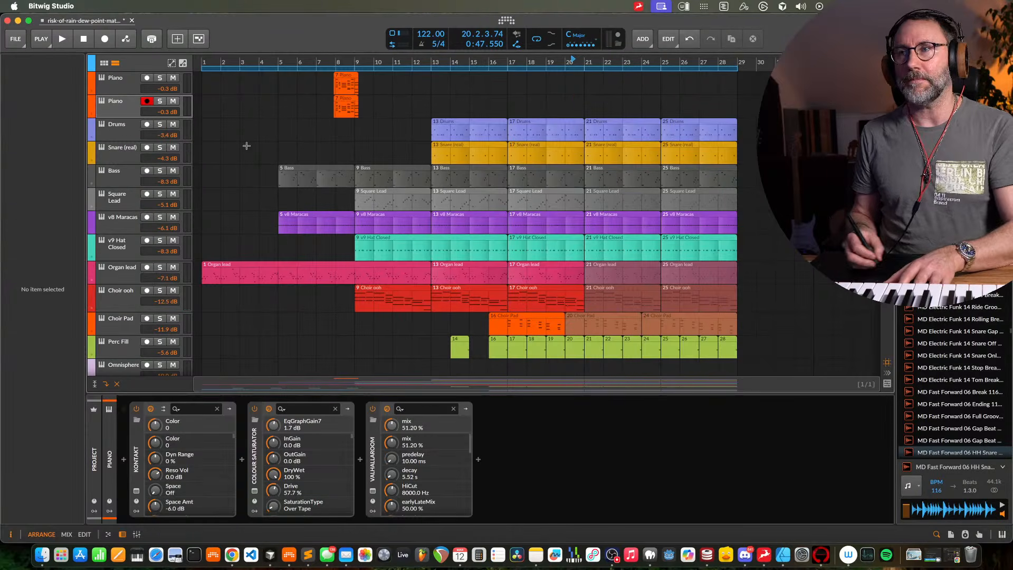
# Practise on the duplicated Piano track during playback, and record a second take from bar 20 into bar 25
pyautogui.click(127, 107)
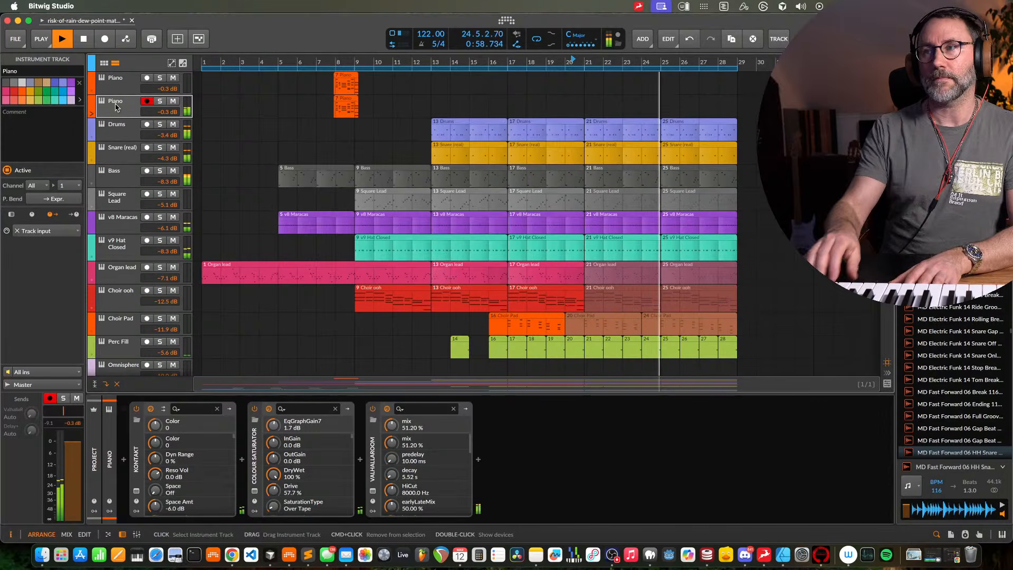
pyautogui.press('space')
pyautogui.click(104, 42)
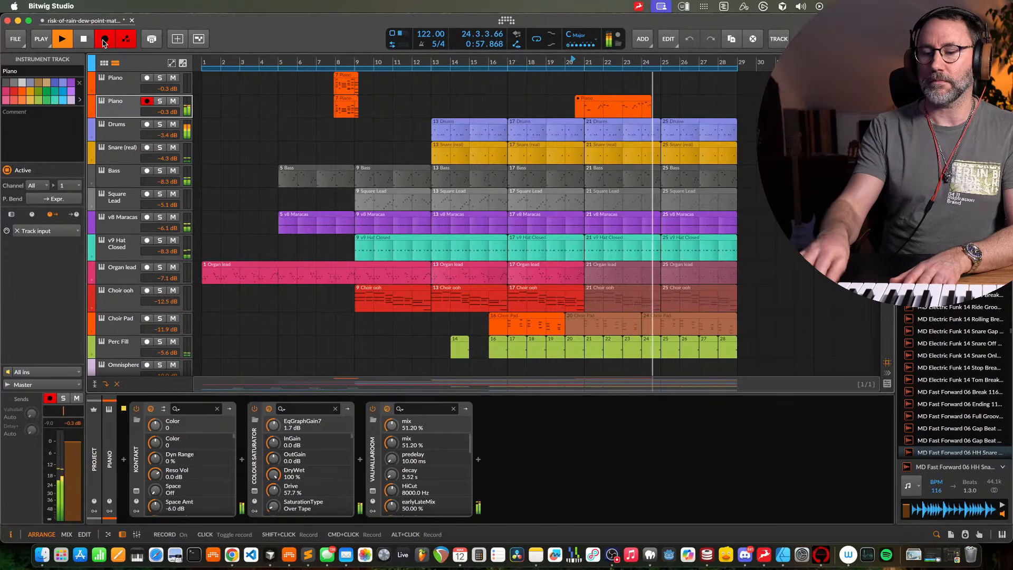
pyautogui.click(104, 43)
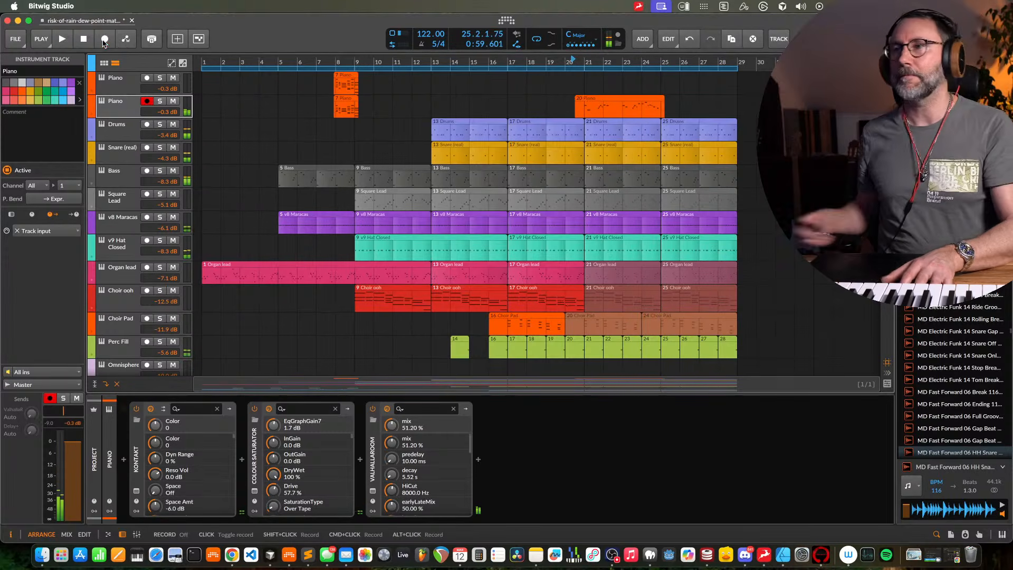
# Raise the Colour Saturator drive to 67.3 % on the duplicated Piano track while the new take plays back
pyautogui.press('space')
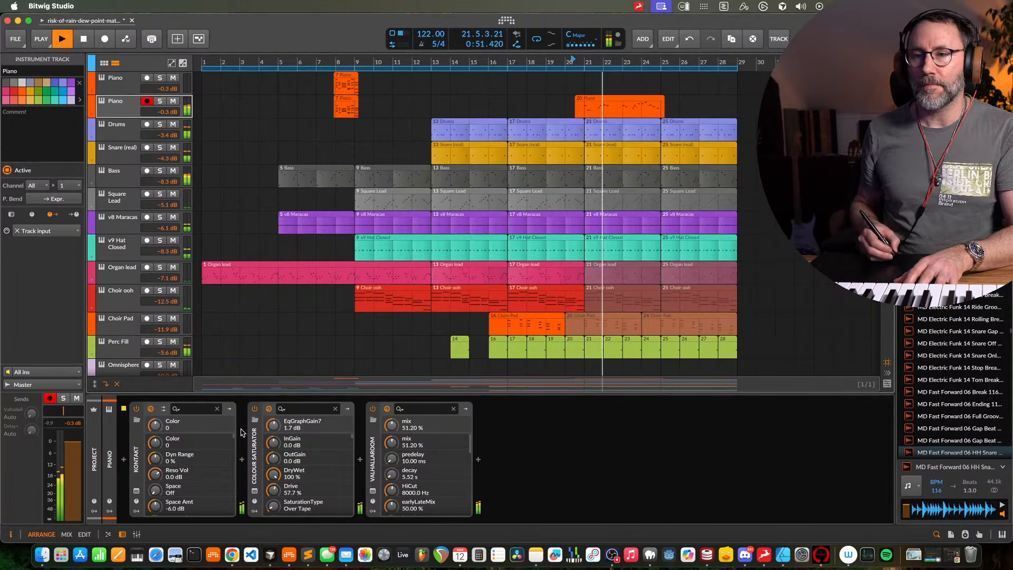
pyautogui.click(255, 491)
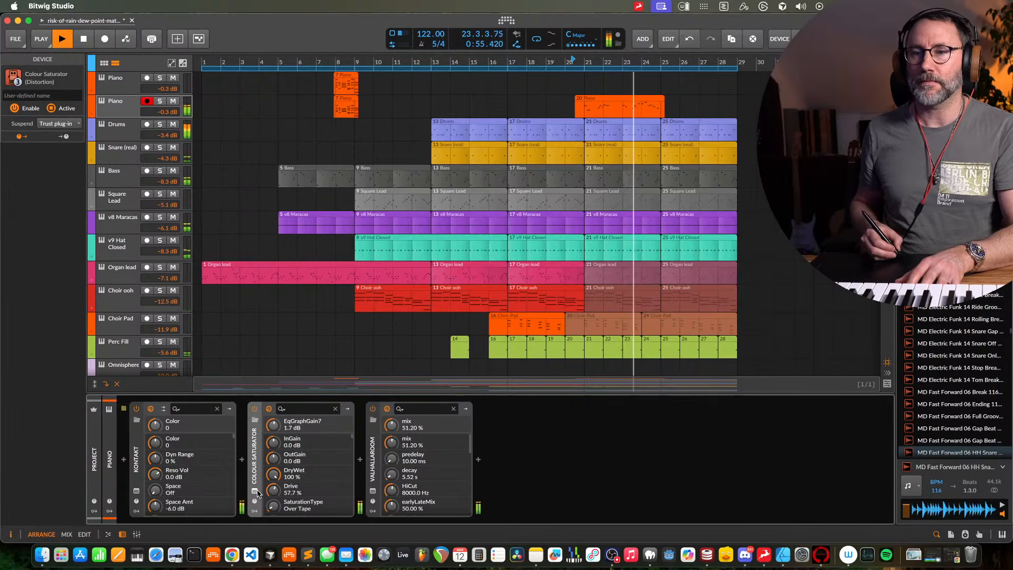
pyautogui.click(255, 491)
pyautogui.moveTo(396, 331); pyautogui.dragTo(400, 319)
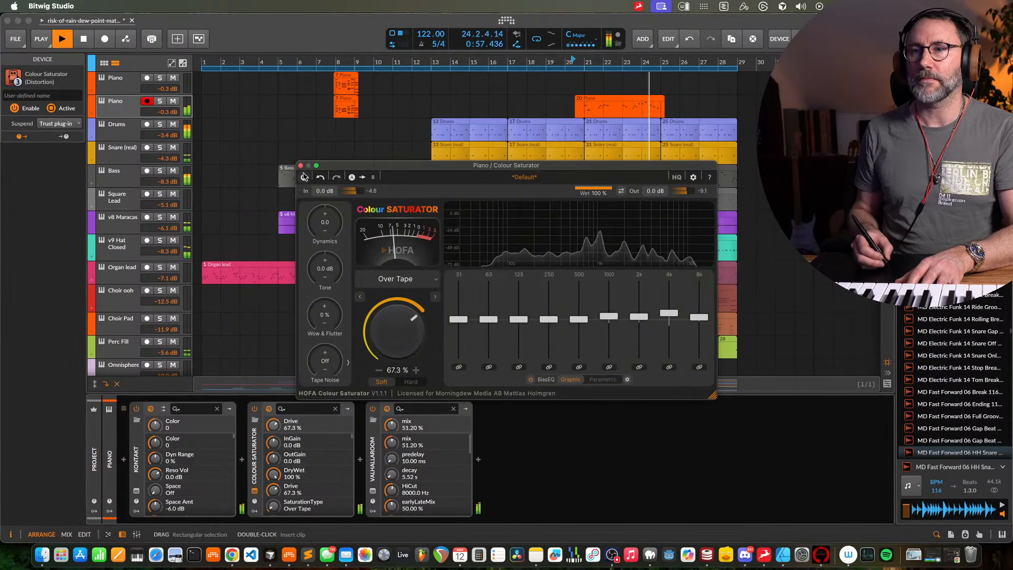
pyautogui.click(301, 166)
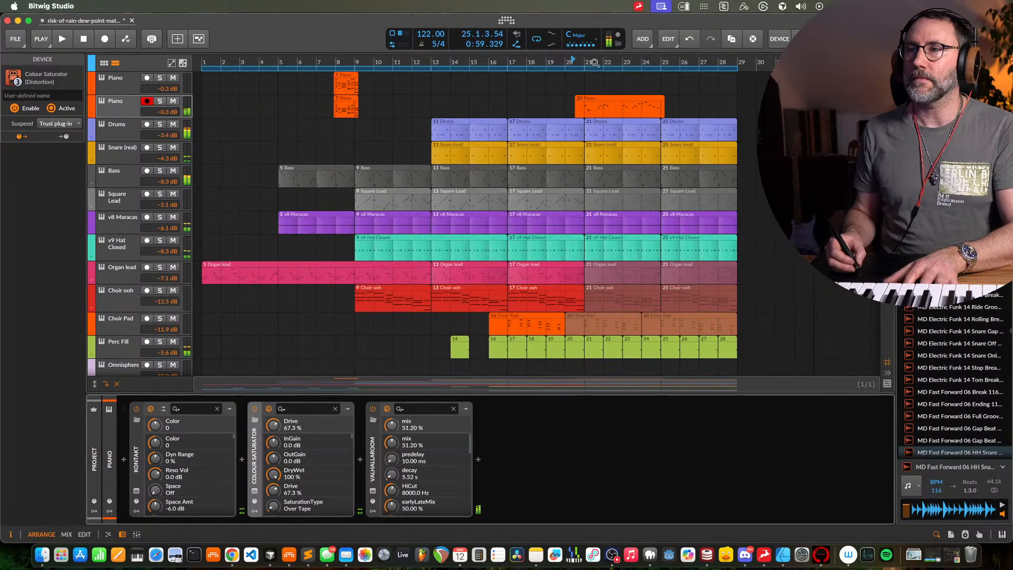
# Listen to the second piano take again from bar 20, and delete its clip
pyautogui.press('space')
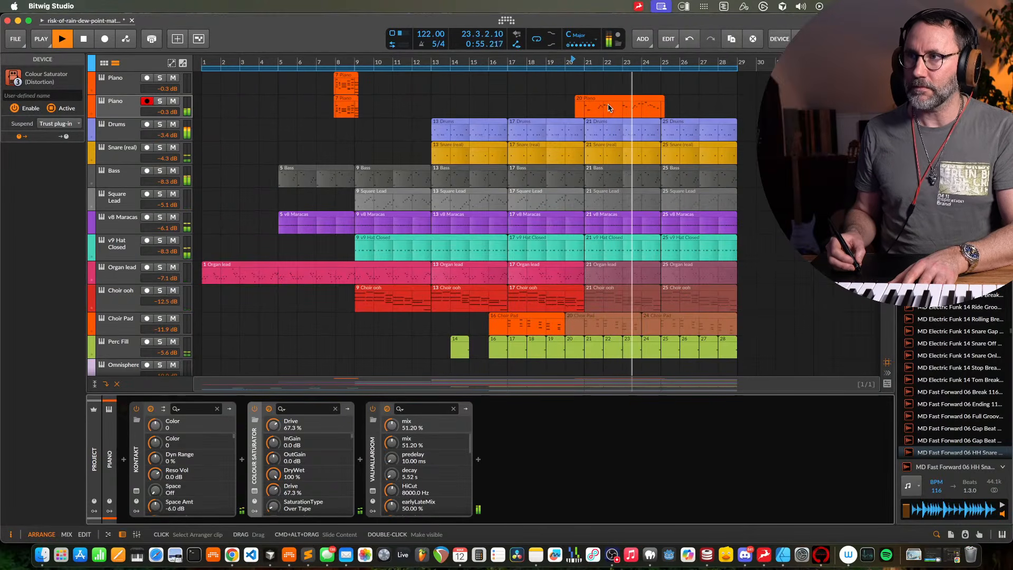
pyautogui.press('space')
pyautogui.click(607, 107)
pyautogui.press('Delete')
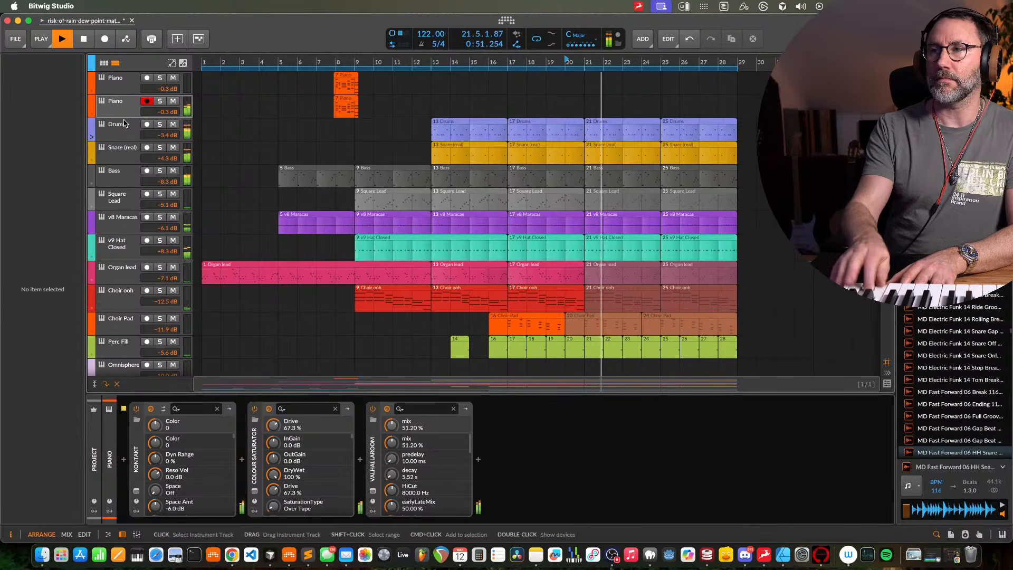
# Record a piano take from bar 20 into bar 24 on the duplicated Piano track, and undo it
pyautogui.press('space')
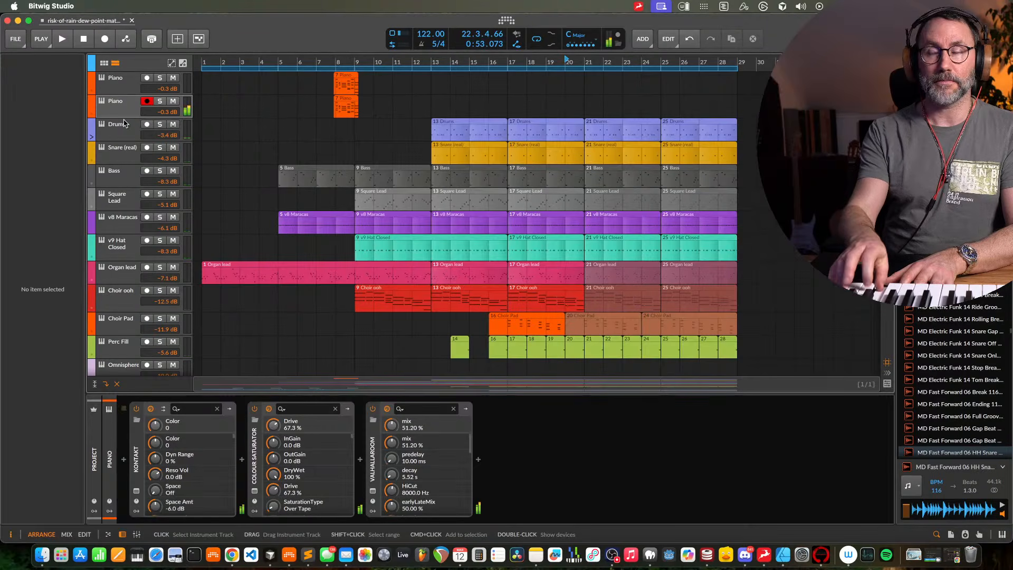
pyautogui.press('space')
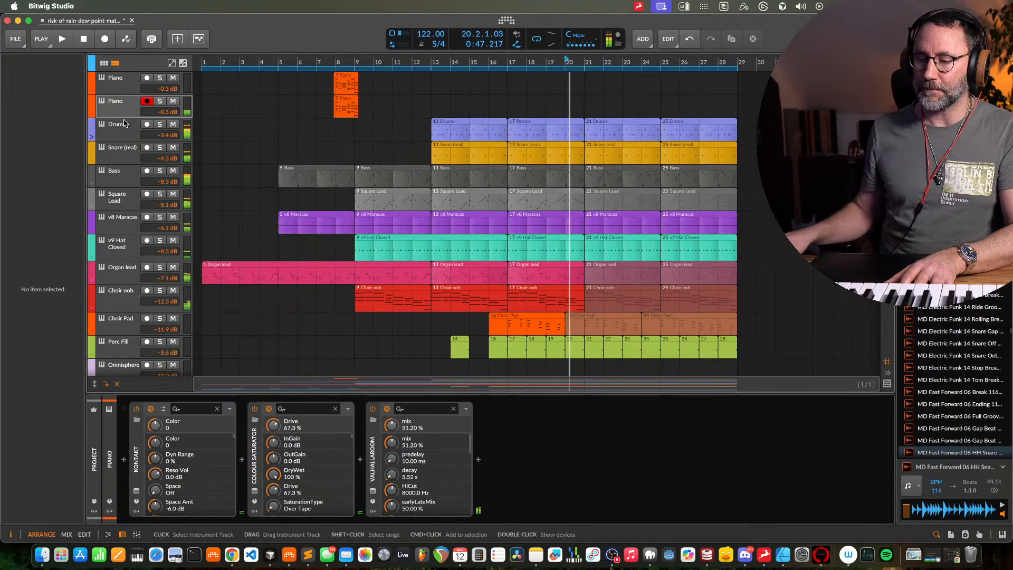
pyautogui.click(104, 41)
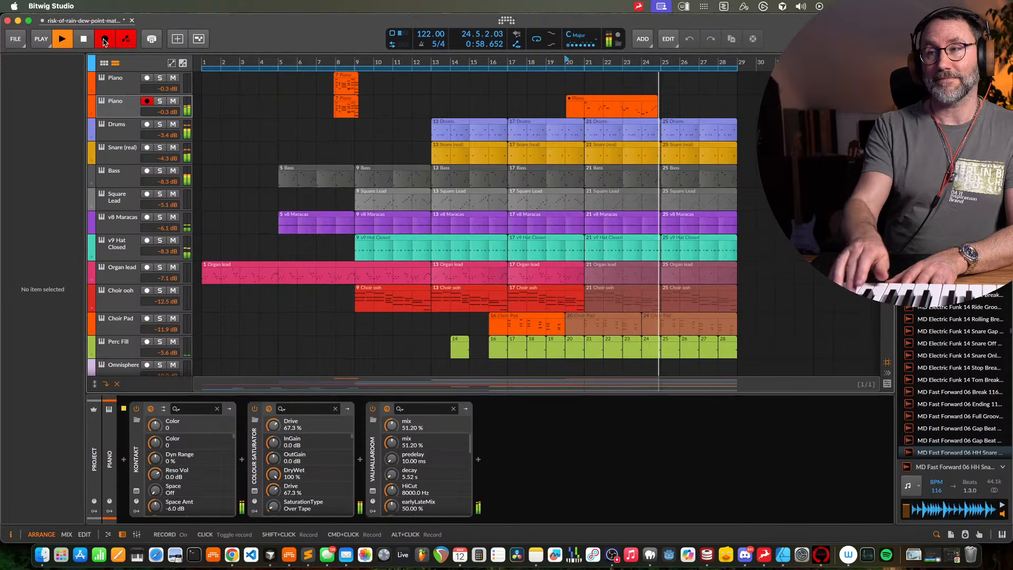
pyautogui.press('space')
pyautogui.press('super+z')
pyautogui.press('space')
pyautogui.click(82, 42)
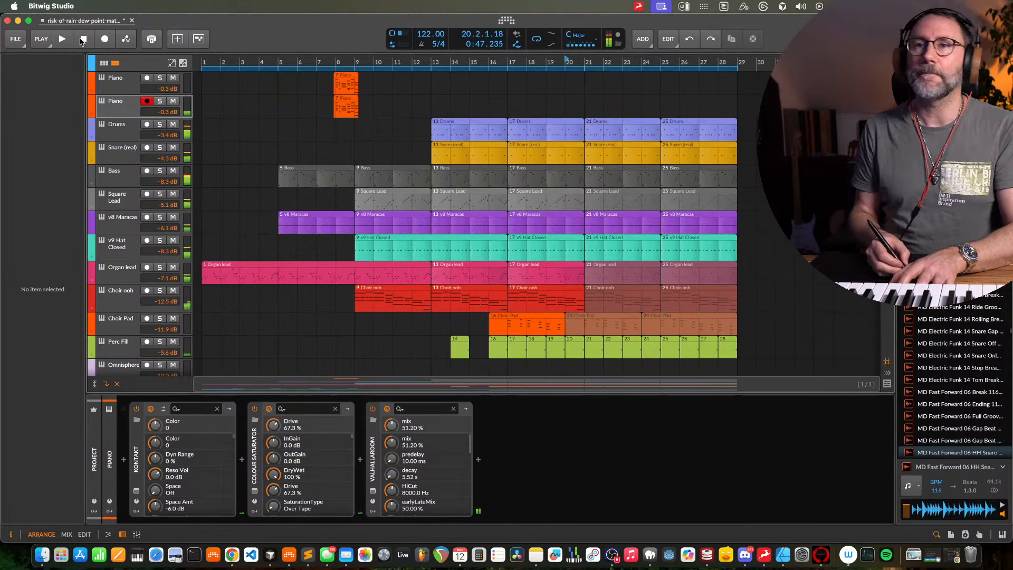
# Record another piano take from bar 20 into bar 25 on the duplicated Piano track, and play it back
pyautogui.click(105, 40)
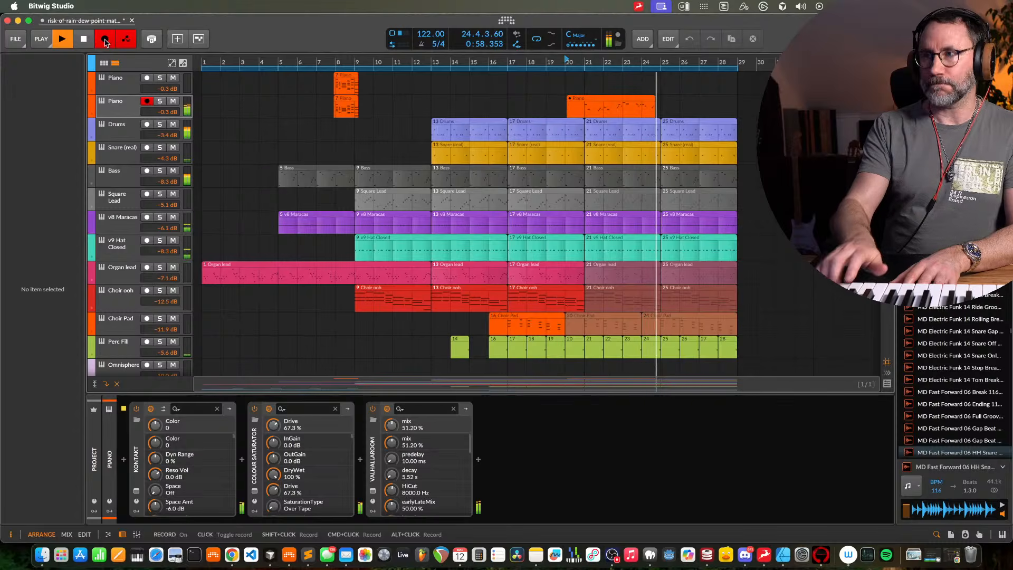
pyautogui.click(105, 42)
pyautogui.click(62, 38)
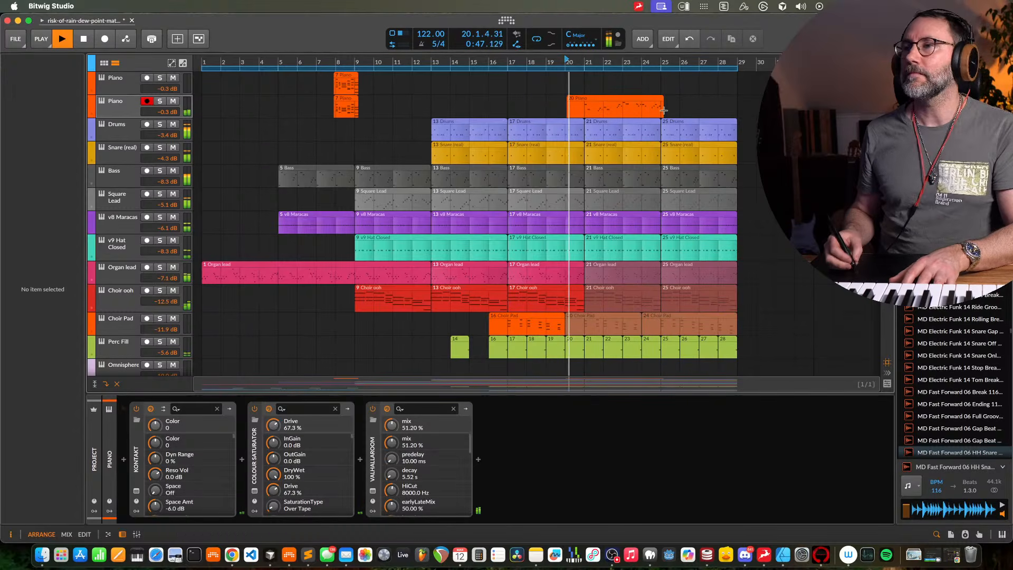
# Trim the recorded piano clip to bars 20 to 25, and place a copy of it behind, running to bar 29
pyautogui.moveTo(664, 111); pyautogui.dragTo(658, 97)
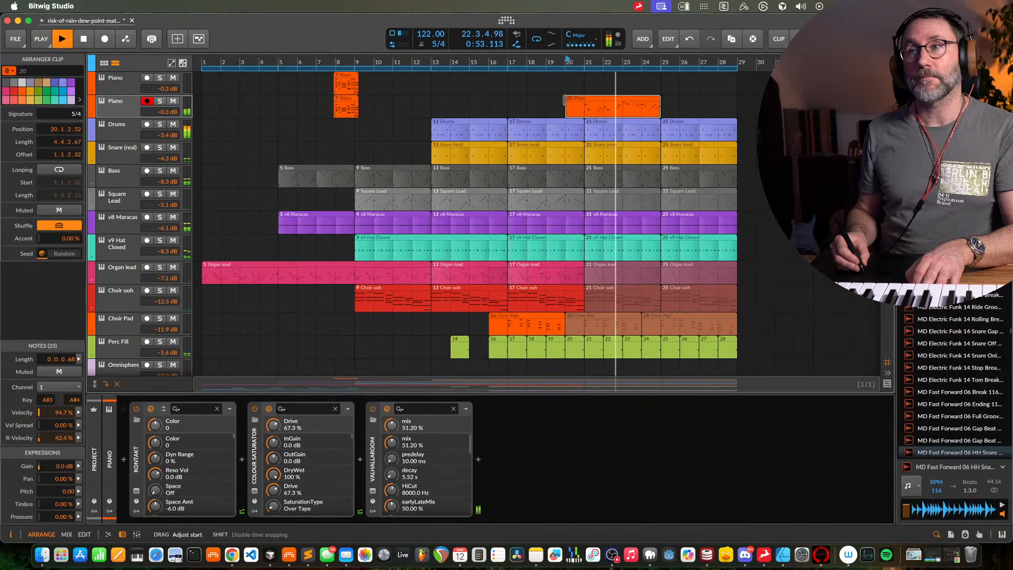
pyautogui.moveTo(565, 100); pyautogui.dragTo(657, 109)
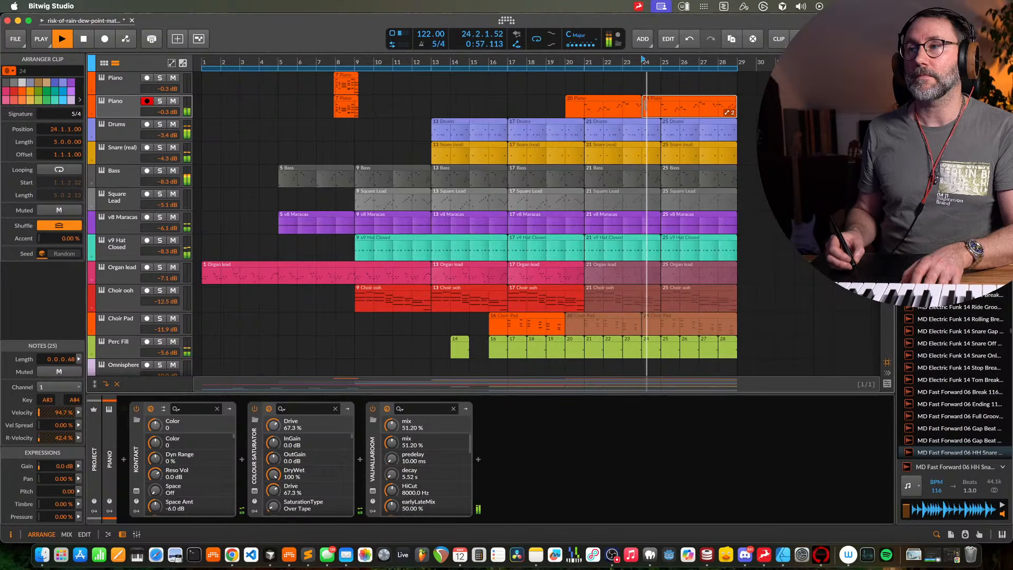
pyautogui.click(649, 101)
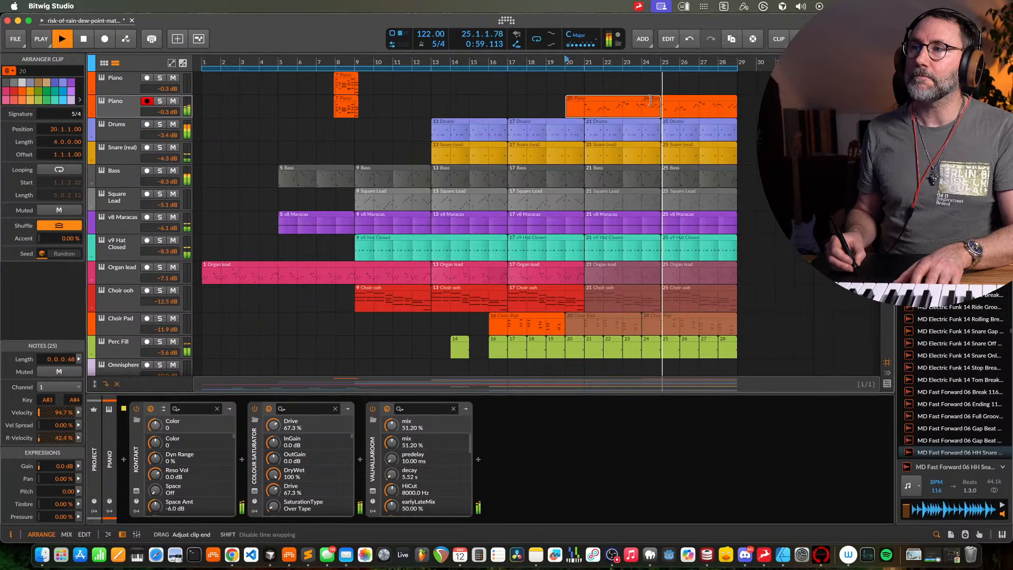
pyautogui.moveTo(652, 100); pyautogui.dragTo(659, 103)
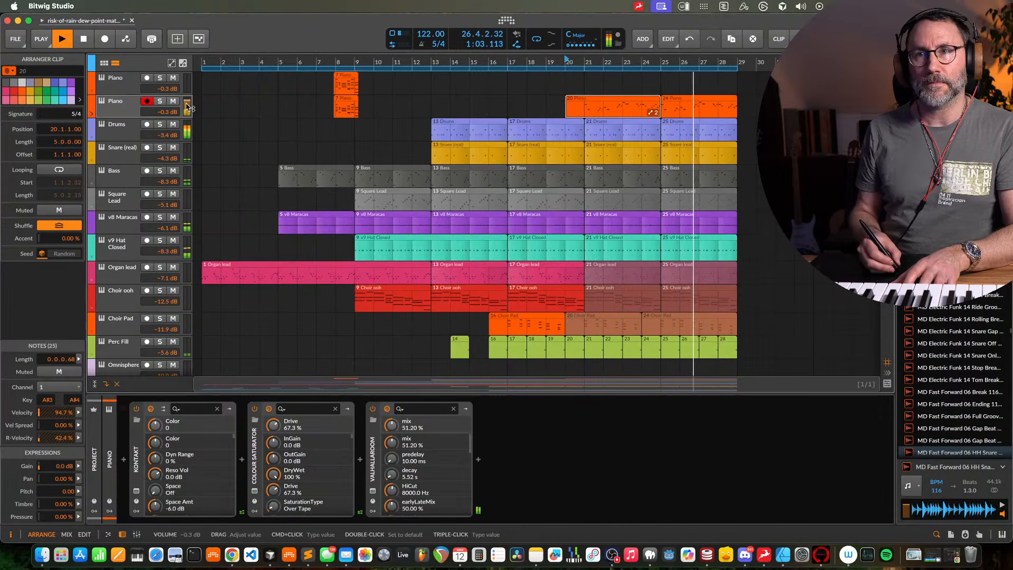
# Lower the Colour Saturator drive on the duplicated Piano track to 18.9 % while the piano clips replay from bar 20
pyautogui.click(255, 491)
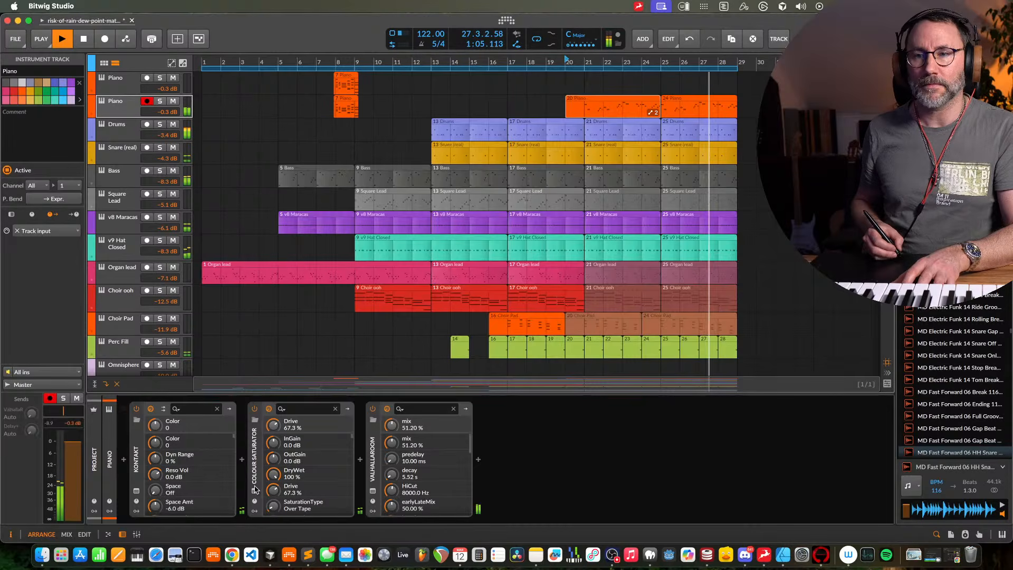
pyautogui.click(410, 381)
pyautogui.doubleClick(381, 371)
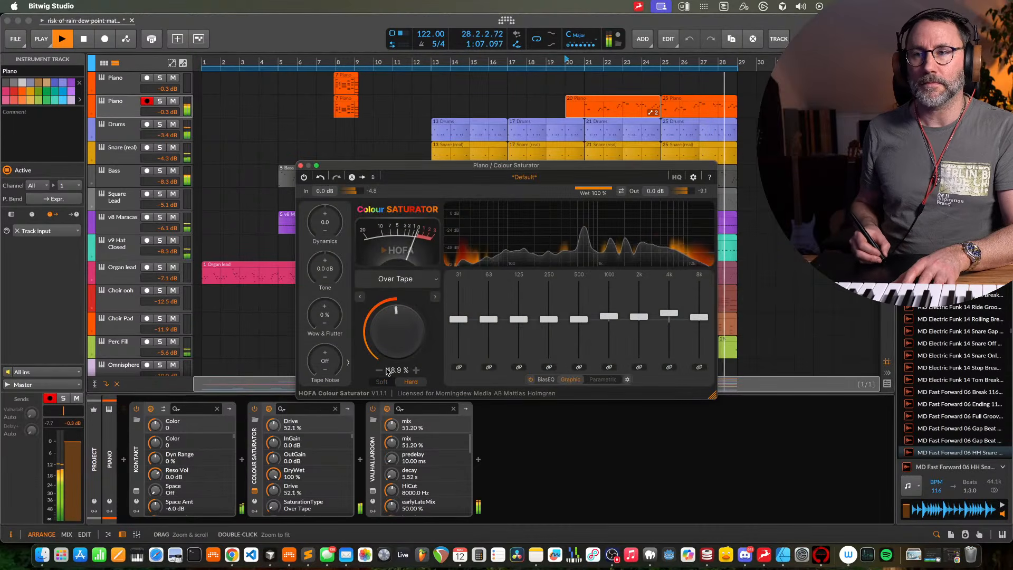
pyautogui.moveTo(387, 372); pyautogui.dragTo(384, 391)
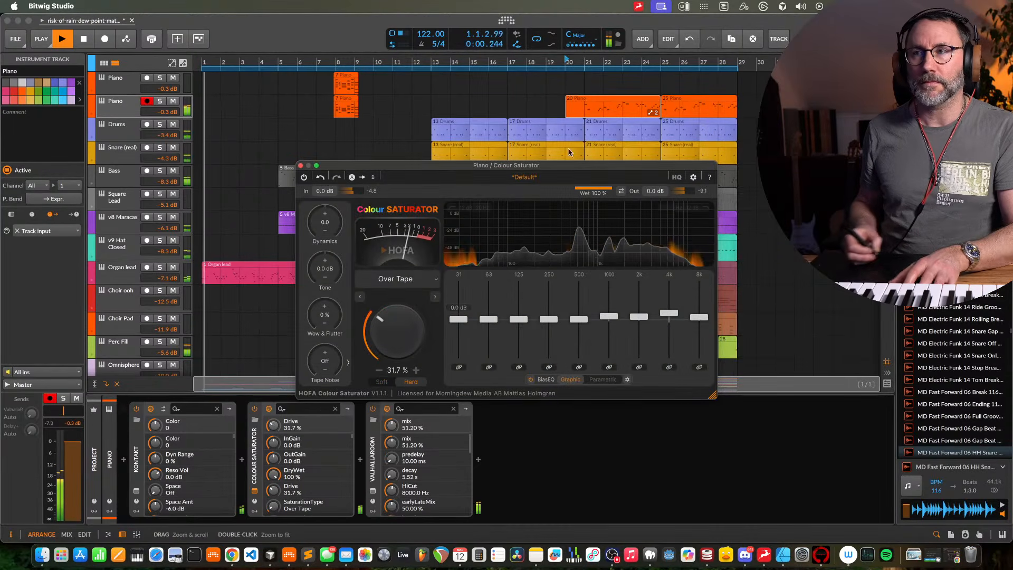
pyautogui.doubleClick(577, 63)
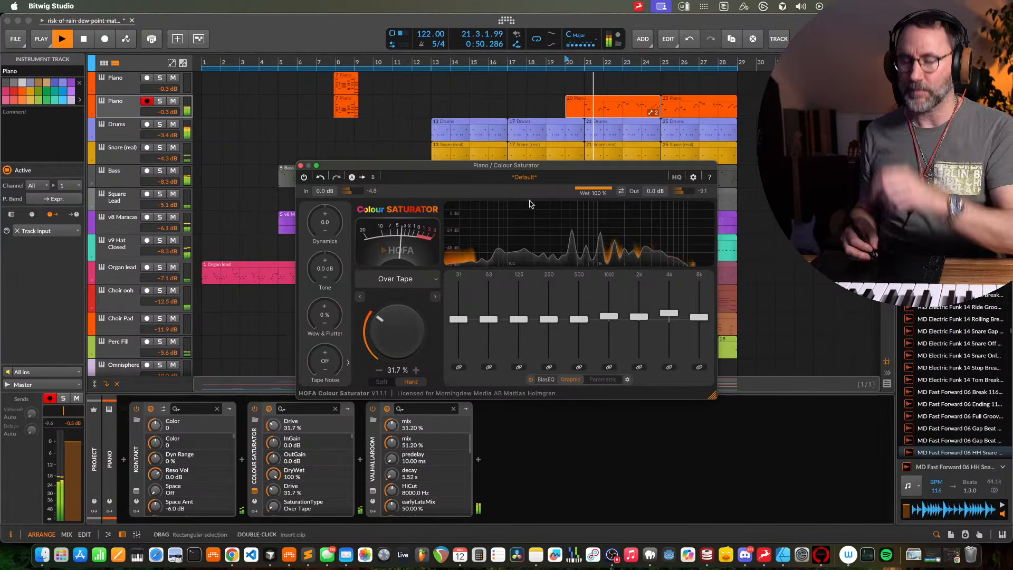
pyautogui.click(301, 166)
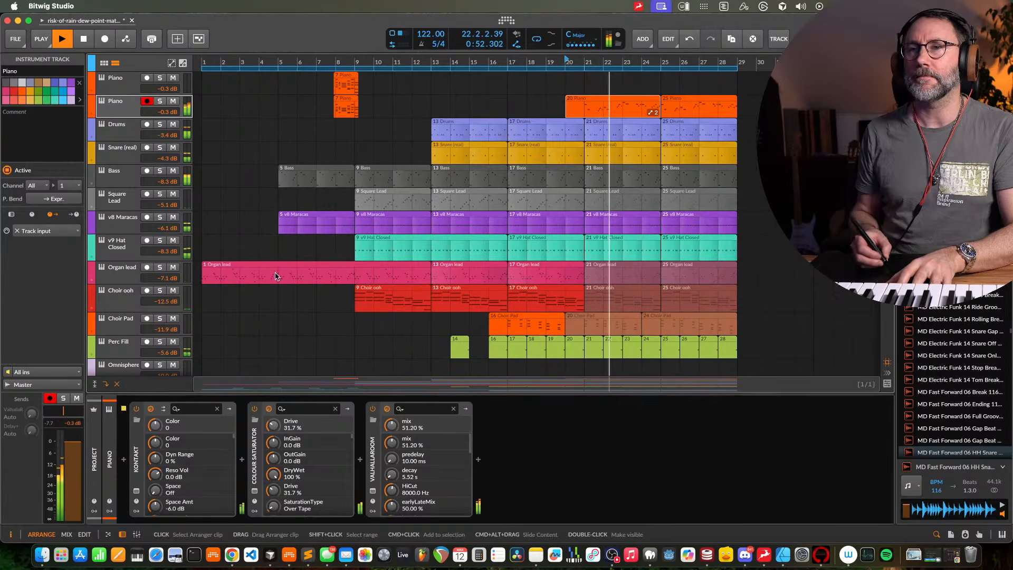
pyautogui.click(255, 491)
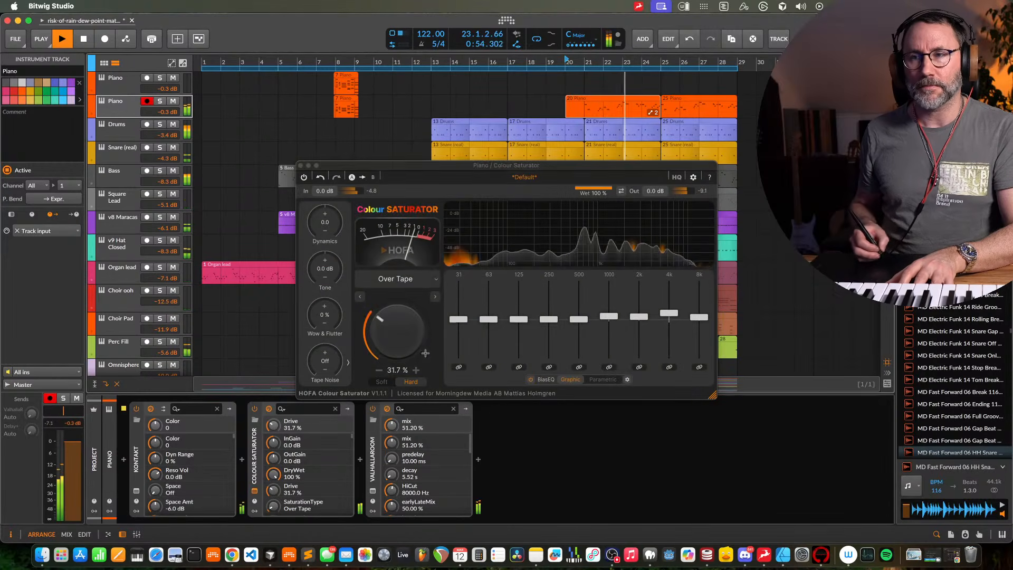
pyautogui.moveTo(386, 328); pyautogui.dragTo(386, 387)
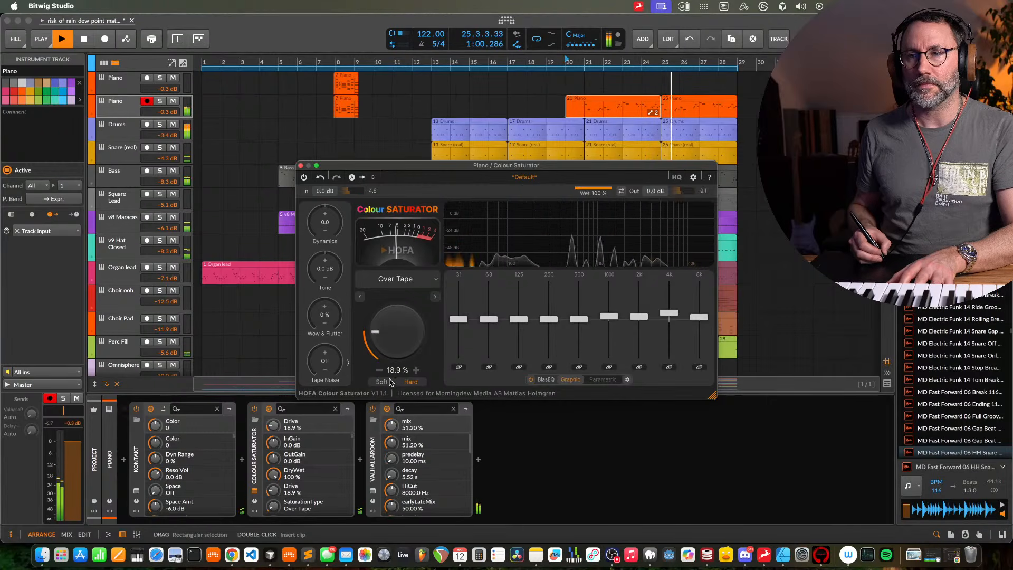
pyautogui.click(301, 166)
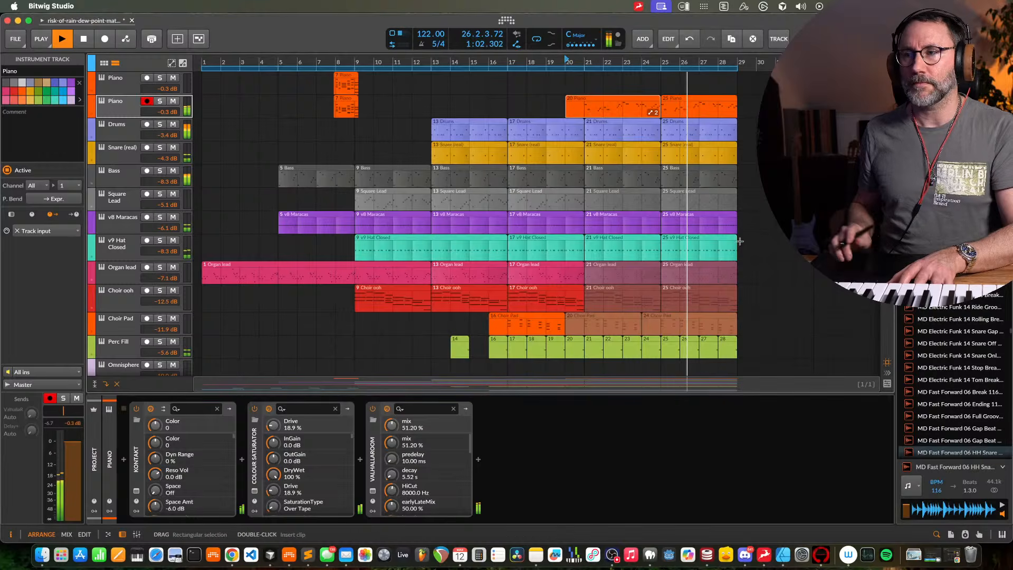
# Listen to the piano part until bar 29, and delete both of its clips between bars 20 and 29
pyautogui.scroll(-5, 744, 280)
pyautogui.scroll(5, 743, 280)
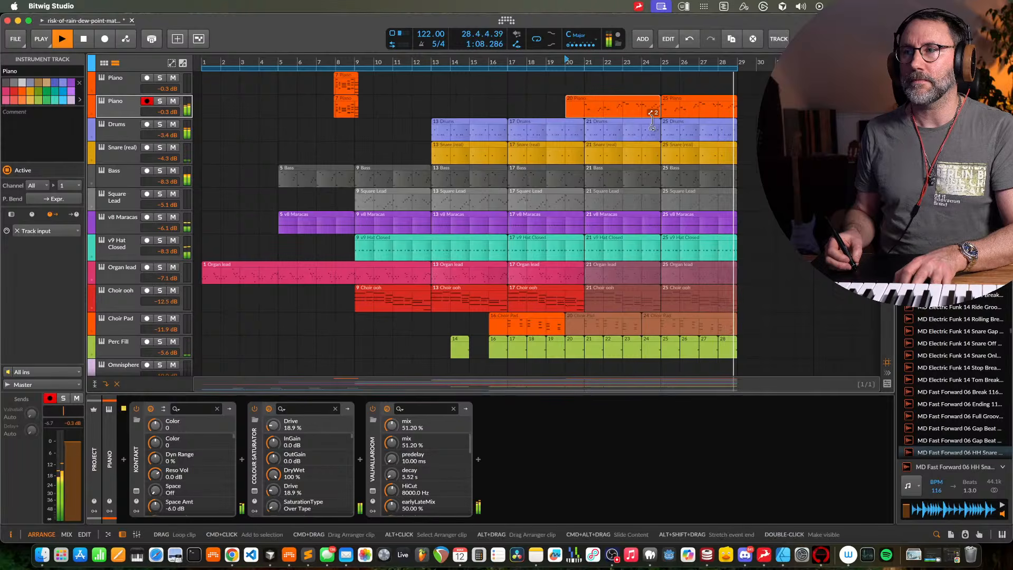
pyautogui.press('space')
pyautogui.moveTo(755, 103); pyautogui.dragTo(634, 112)
pyautogui.press('Delete')
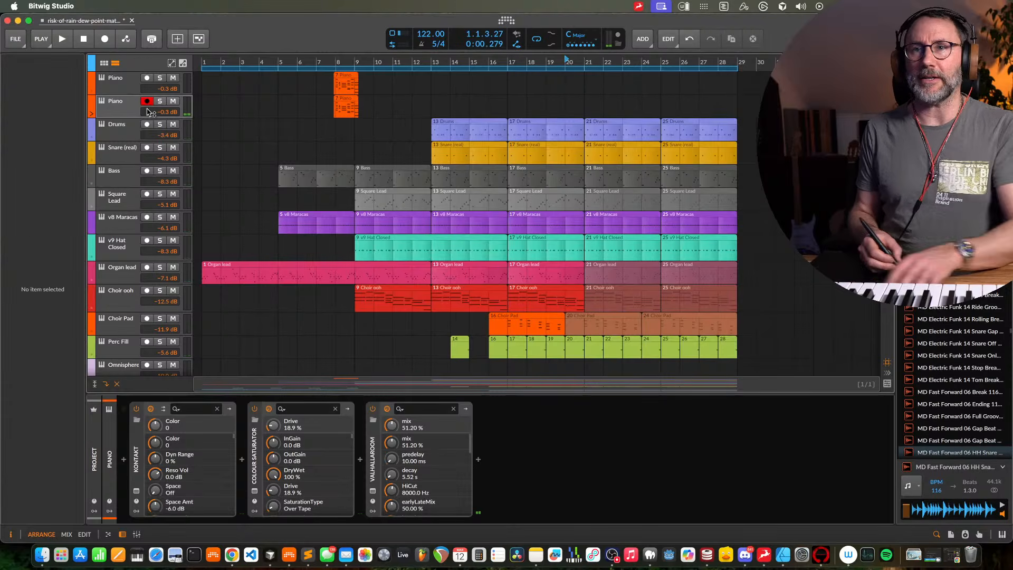
# Record a new piano take from bar 20 into bar 25, and lay it out as trimmed clips at bars 21 and 25
pyautogui.click(135, 104)
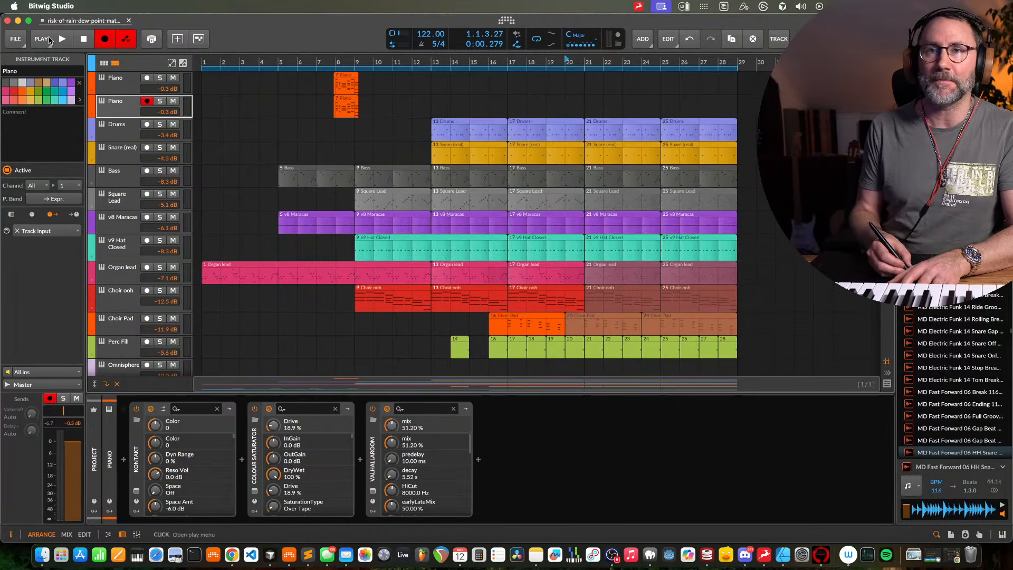
pyautogui.click(62, 41)
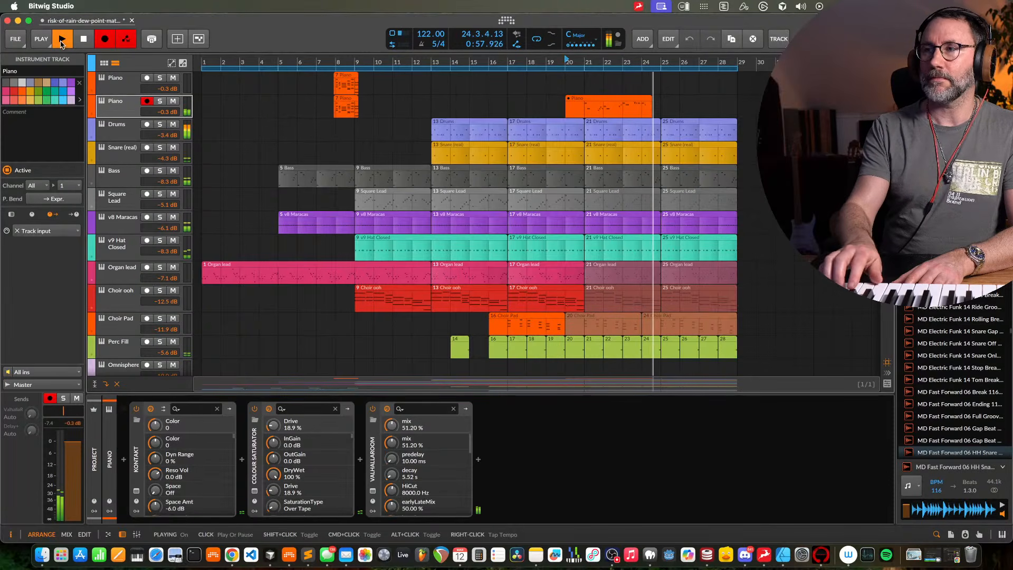
pyautogui.click(62, 40)
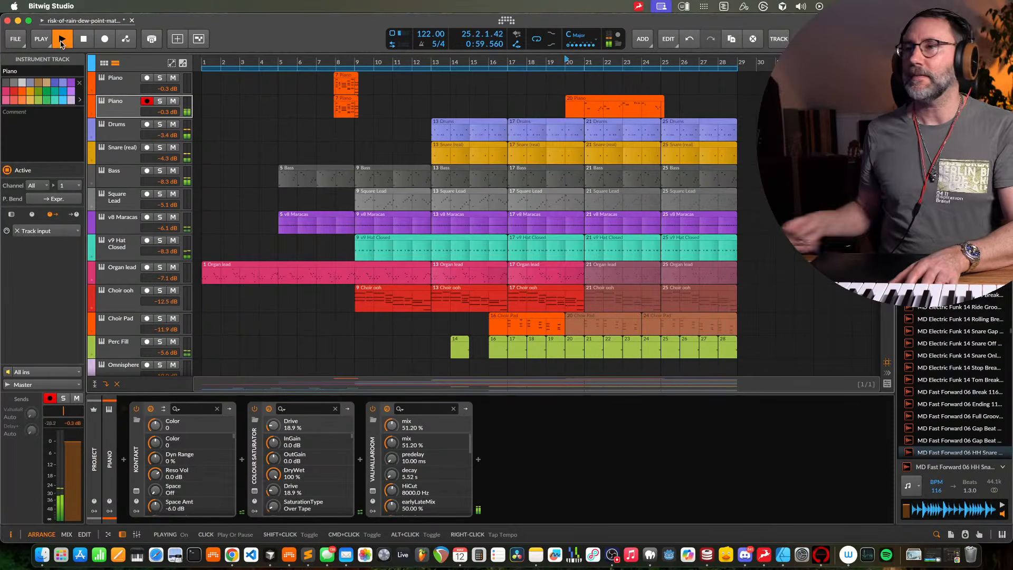
pyautogui.click(575, 105)
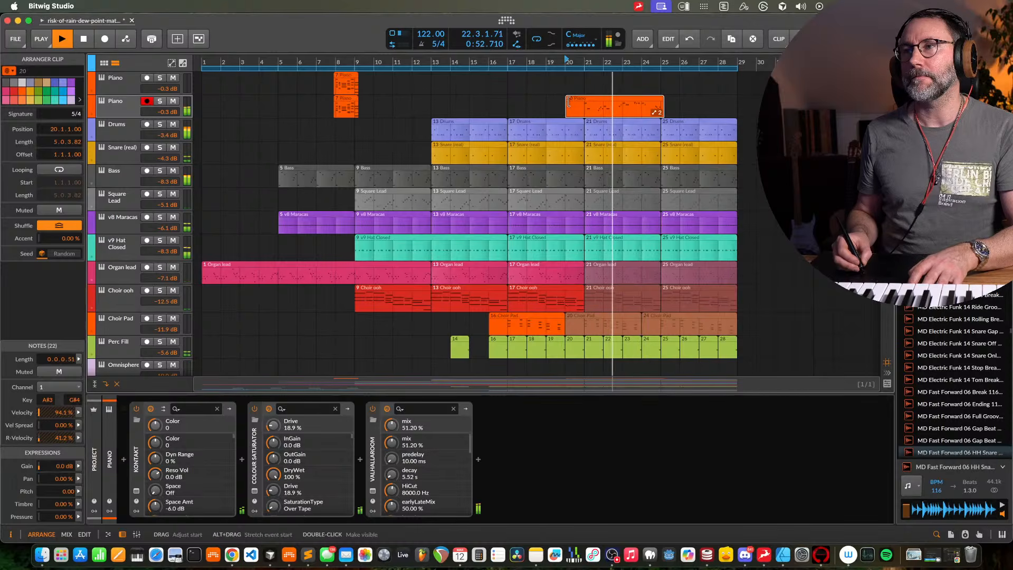
pyautogui.moveTo(575, 108); pyautogui.dragTo(672, 112)
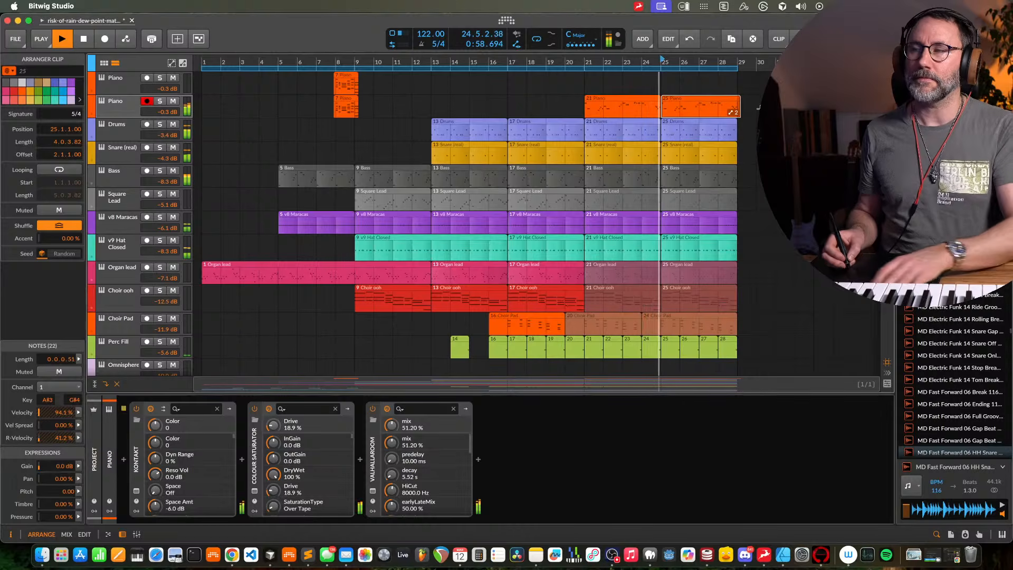
# Delete both piano clips starting at bars 21 and 25 from the duplicated Piano track
pyautogui.moveTo(759, 89); pyautogui.dragTo(614, 112)
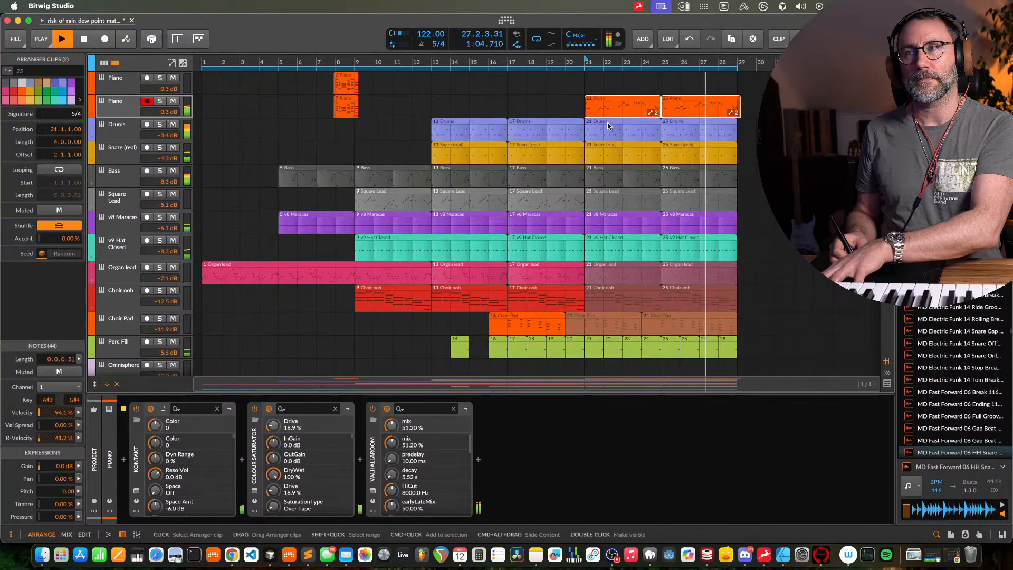
pyautogui.press('Delete')
pyautogui.press('space')
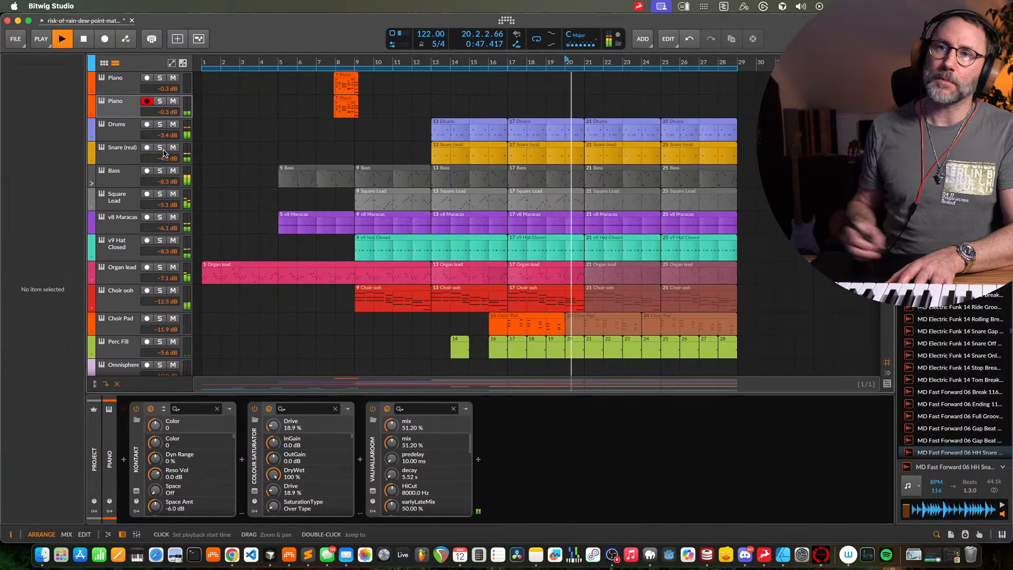
# Record a fresh piano take on the duplicated Piano track from bar 20 into bar 25
pyautogui.press('space')
pyautogui.click(105, 38)
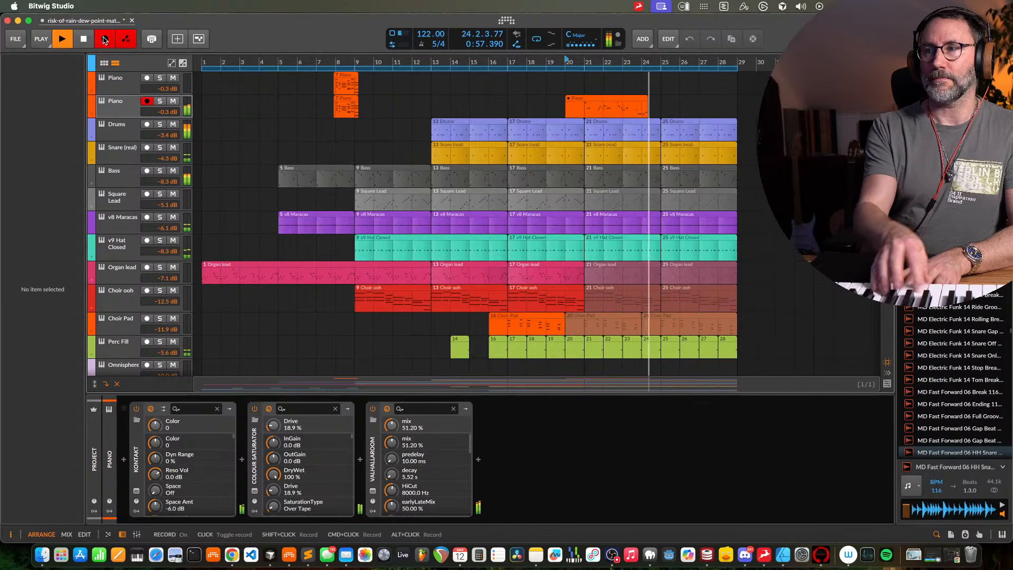
pyautogui.press('space')
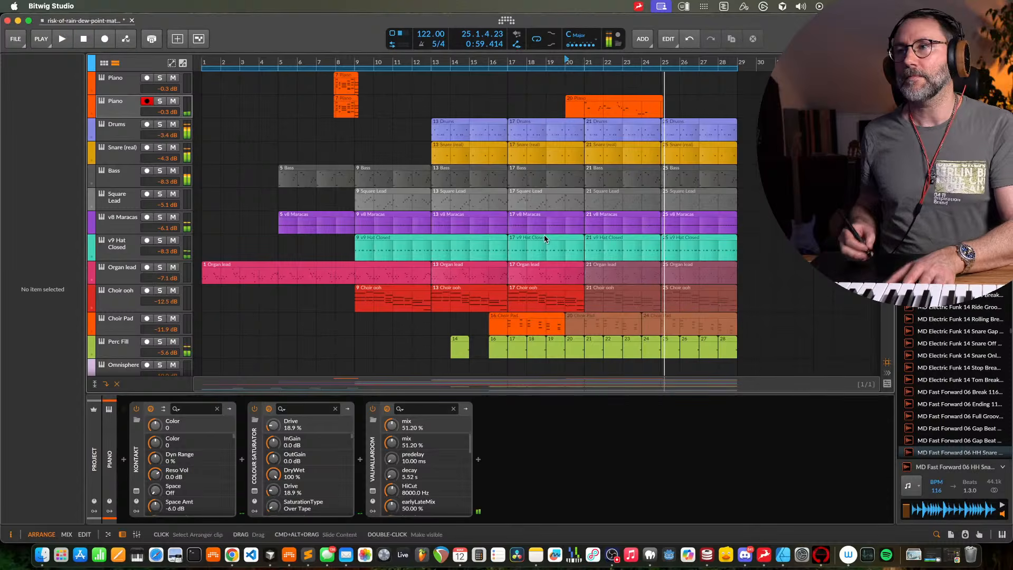
# Trim the new piano clip to bars 21 to 25, and copy it to bar 25 so the part runs to bar 29
pyautogui.click(662, 100)
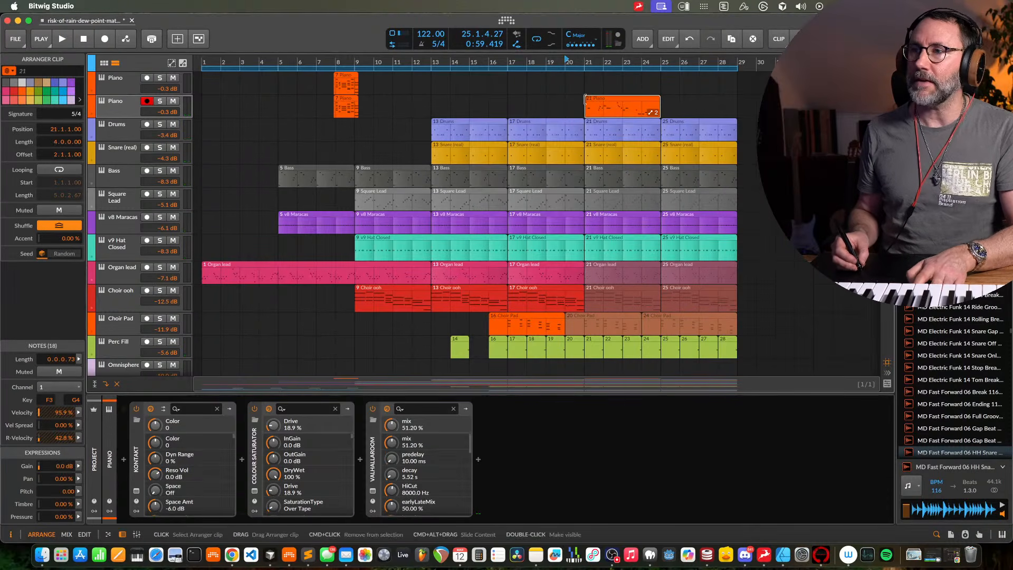
pyautogui.doubleClick(590, 104)
pyautogui.moveTo(339, 235); pyautogui.dragTo(302, 266)
pyautogui.press('d')
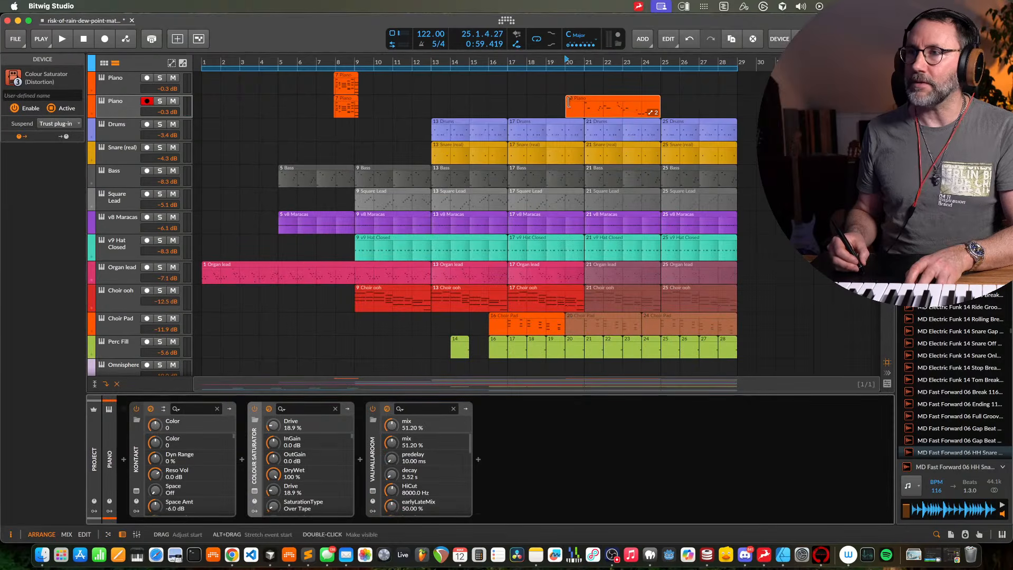
pyautogui.moveTo(568, 102); pyautogui.dragTo(672, 111)
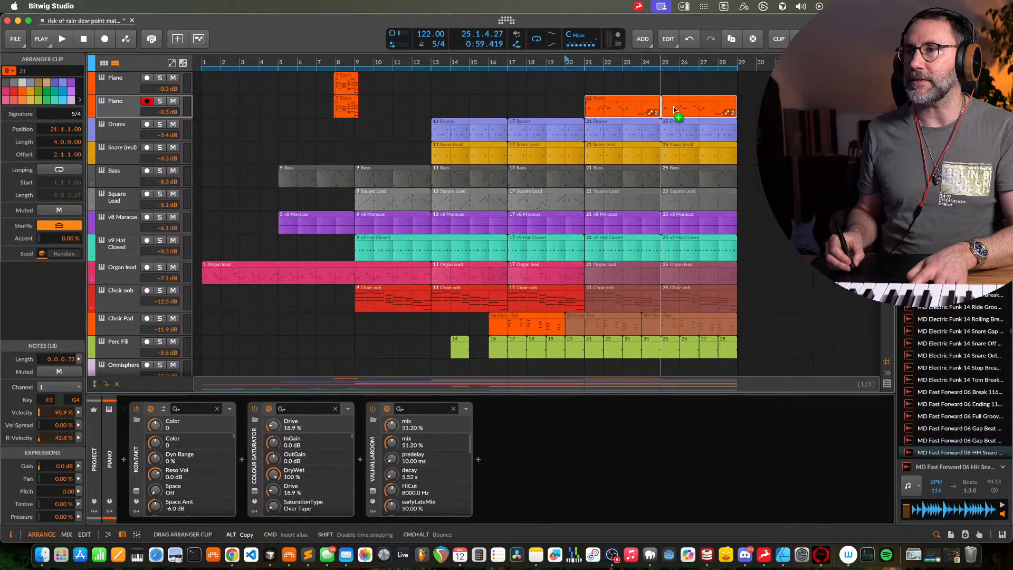
# Play the new piano part from bar 21 into bar 25, and take a closer look at its two clips
pyautogui.doubleClick(586, 61)
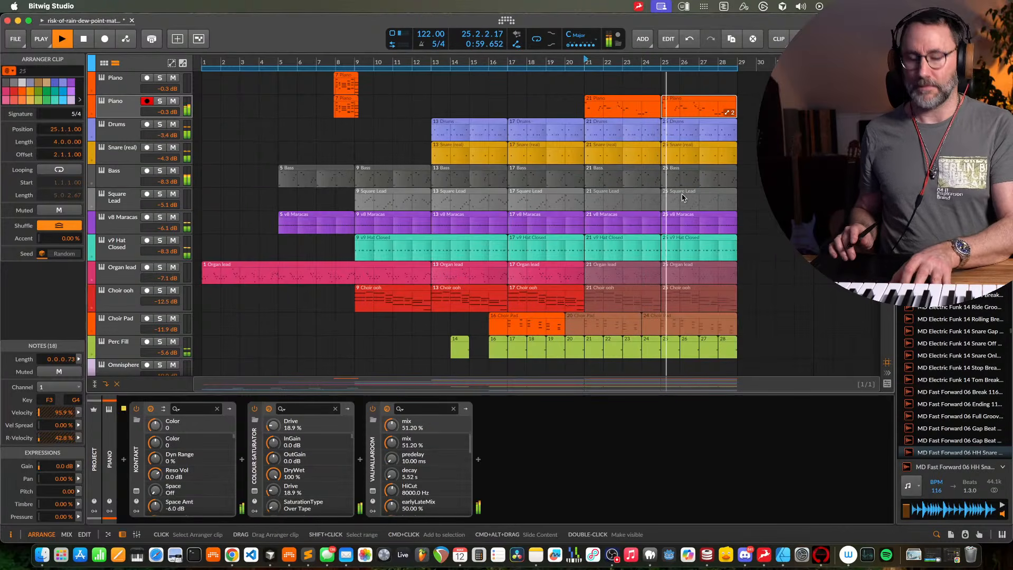
pyautogui.press('space')
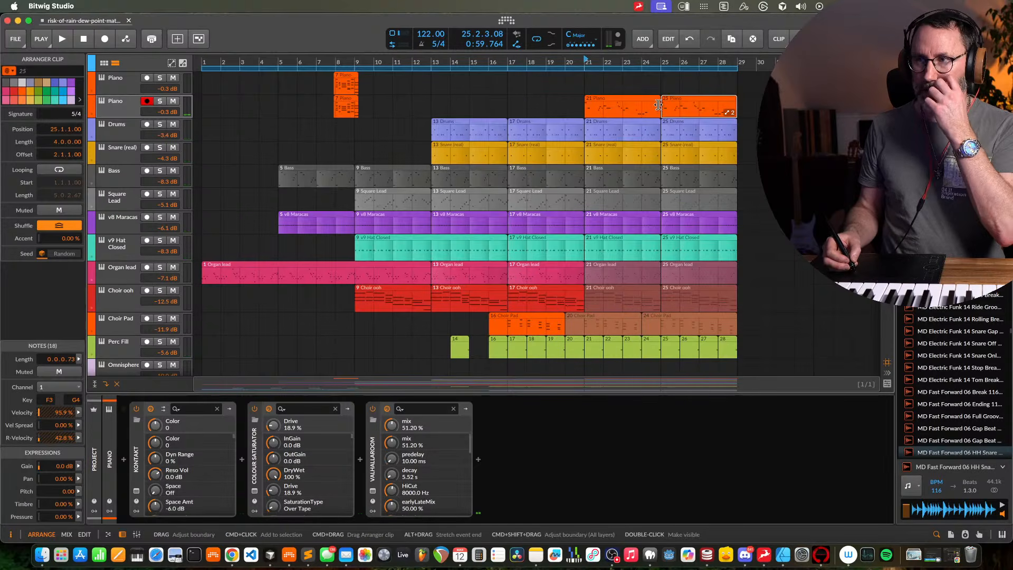
pyautogui.scroll(2, 710, 119)
pyautogui.scroll(3, 711, 119)
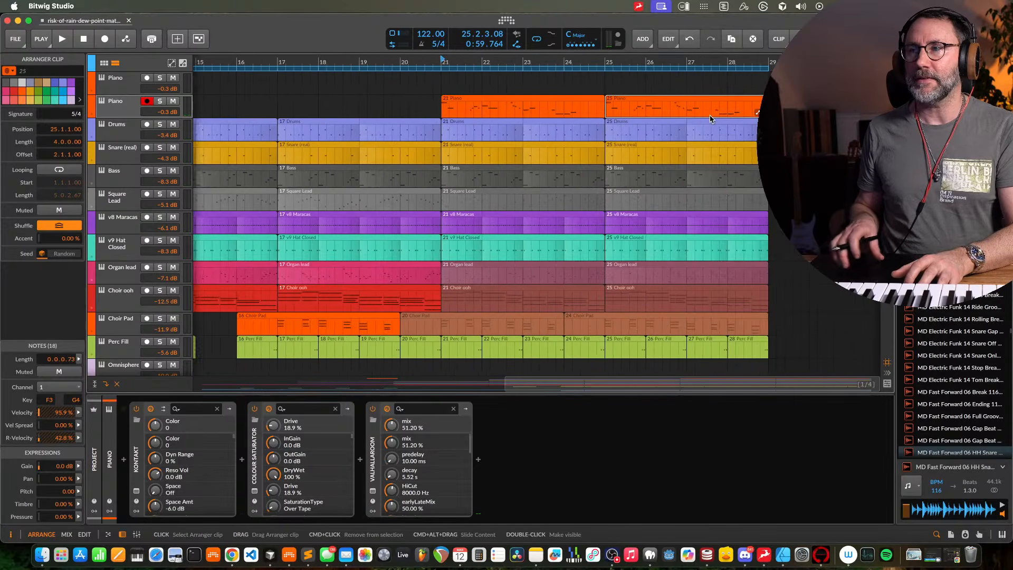
# Play the stripped-back section from bar 21 with the new piano part
pyautogui.scroll(-2, 710, 119)
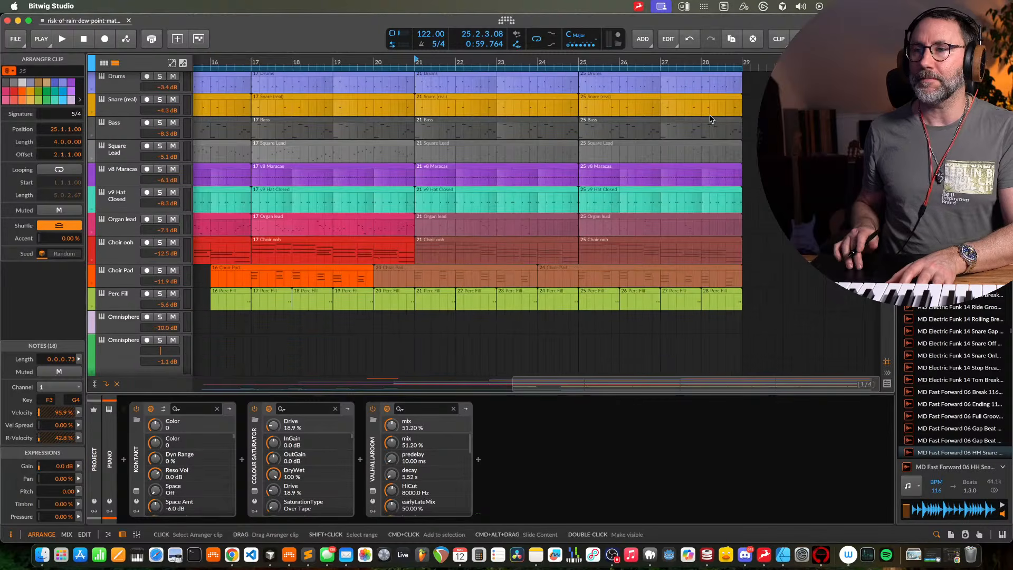
pyautogui.scroll(-2, 710, 119)
pyautogui.hscroll(2, 709, 115)
pyautogui.scroll(2, 710, 114)
pyautogui.rightClick(709, 115)
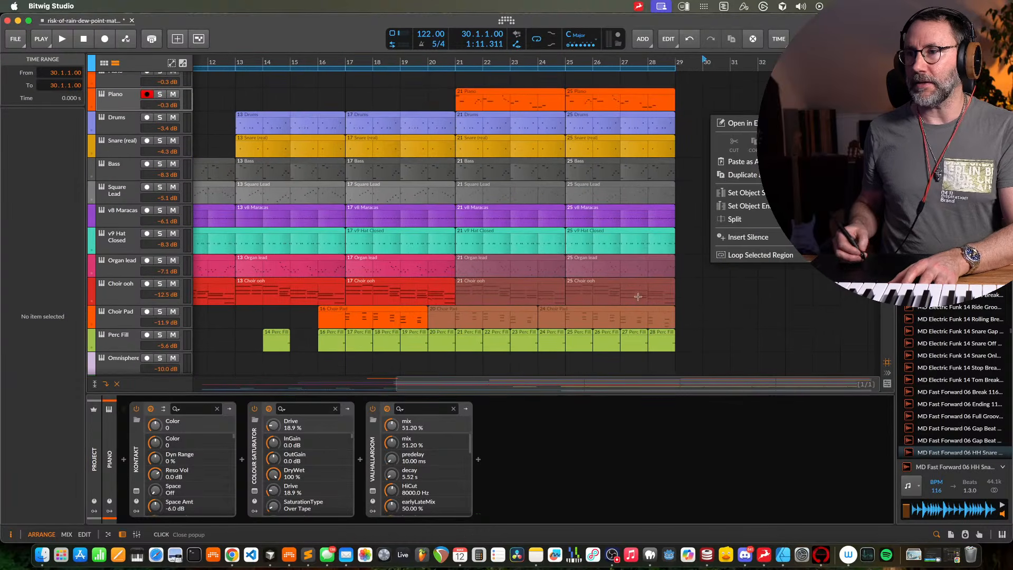
pyautogui.click(699, 303)
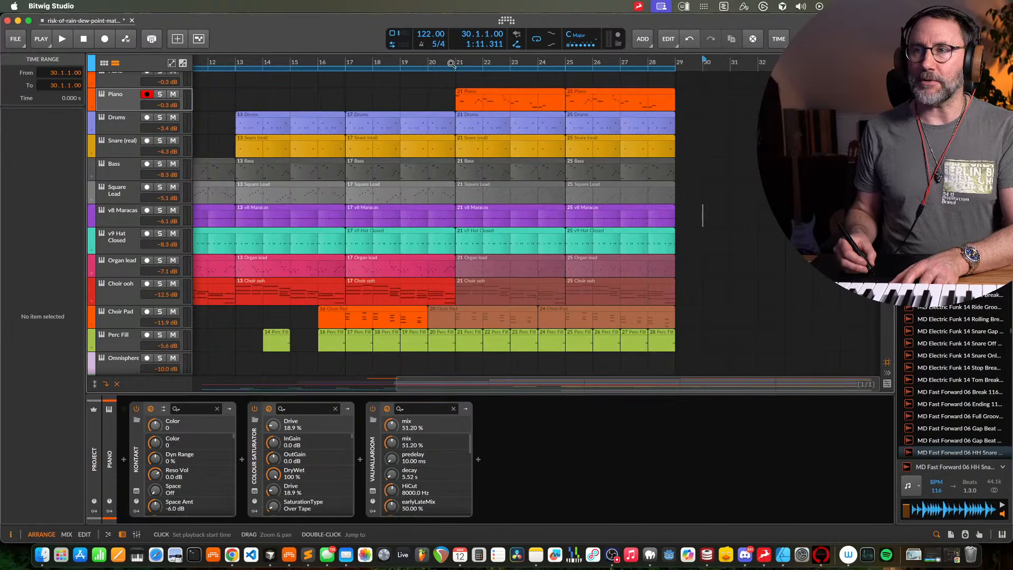
pyautogui.press('space')
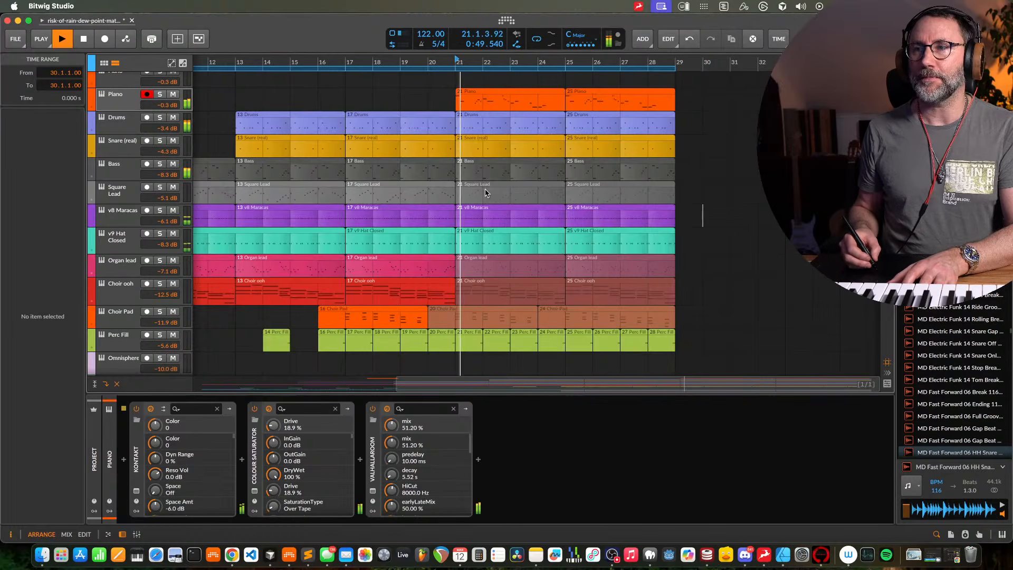
# Delete both Square Lead clips starting at bars 21 and 25
pyautogui.click(491, 191)
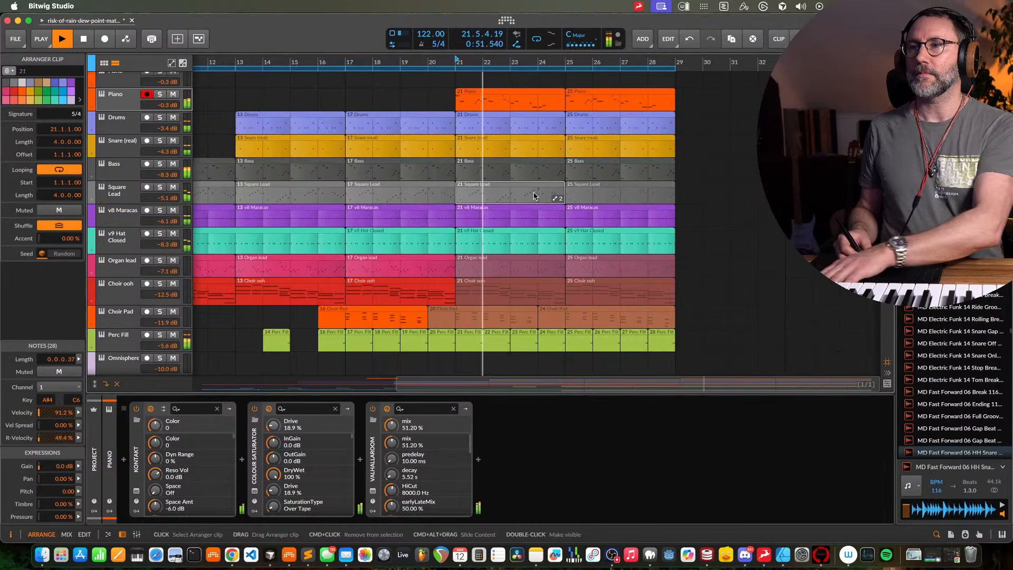
pyautogui.press('Delete')
pyautogui.click(597, 196)
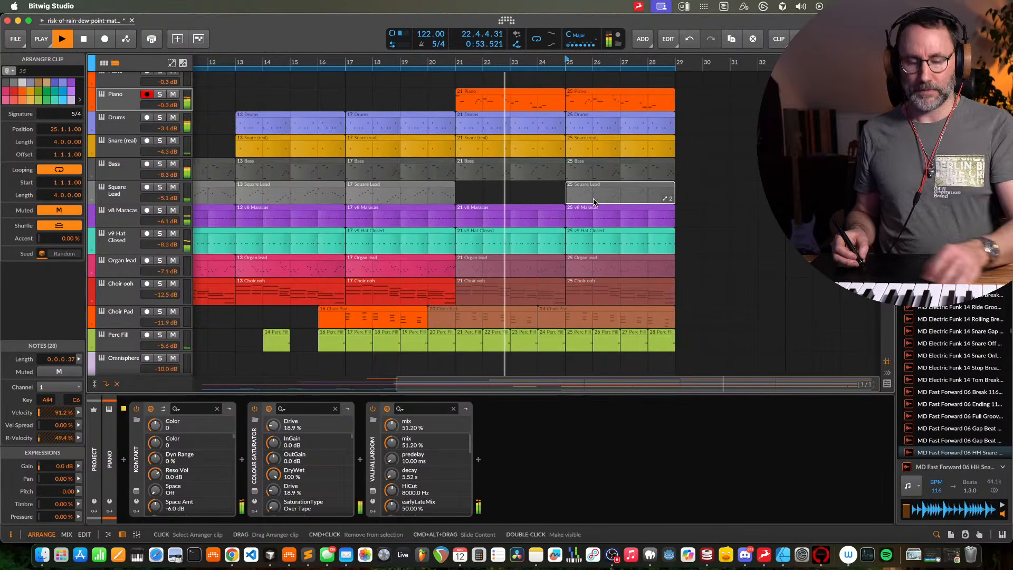
pyautogui.press('Delete')
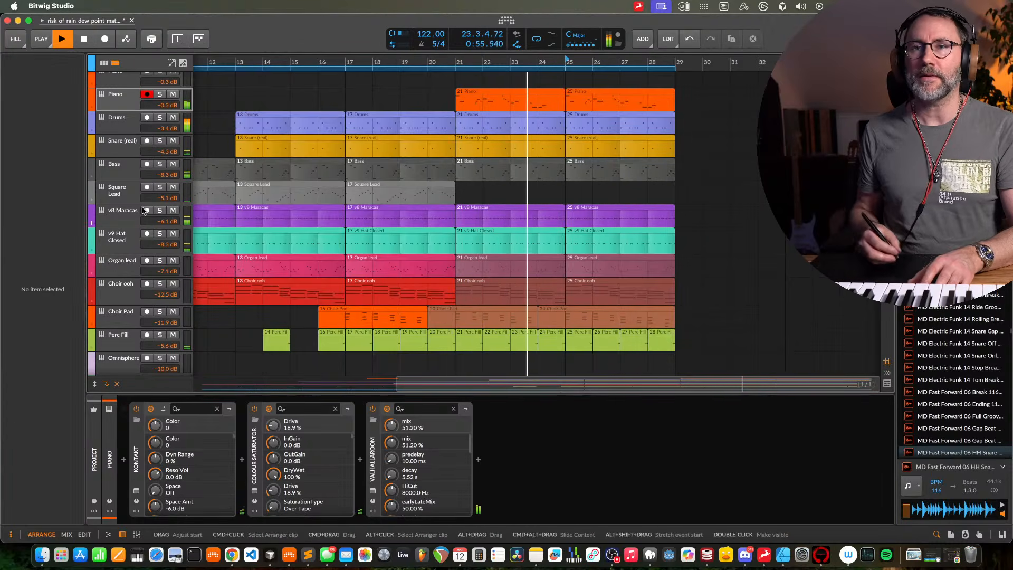
# Arm the Square Lead track for recording and rehearse a new lead line over playback of the section
pyautogui.click(150, 190)
pyautogui.press('space')
pyautogui.press('space')
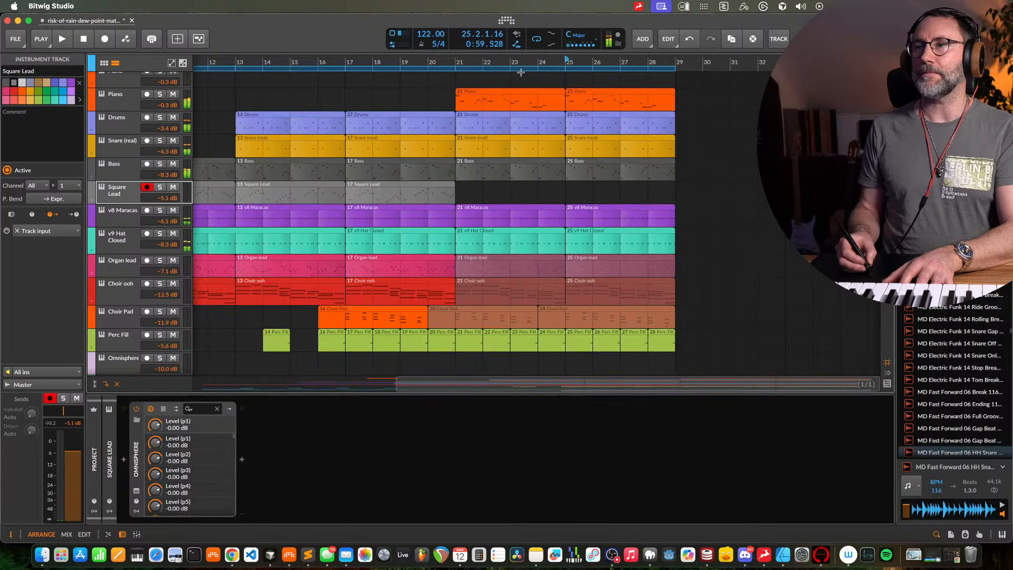
pyautogui.click(539, 63)
pyautogui.press('space')
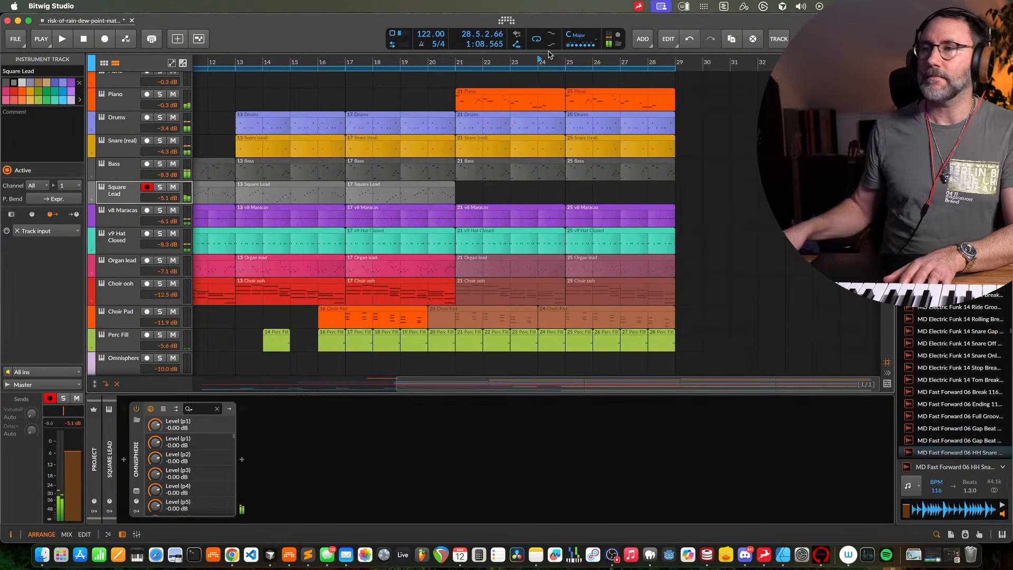
pyautogui.click(544, 61)
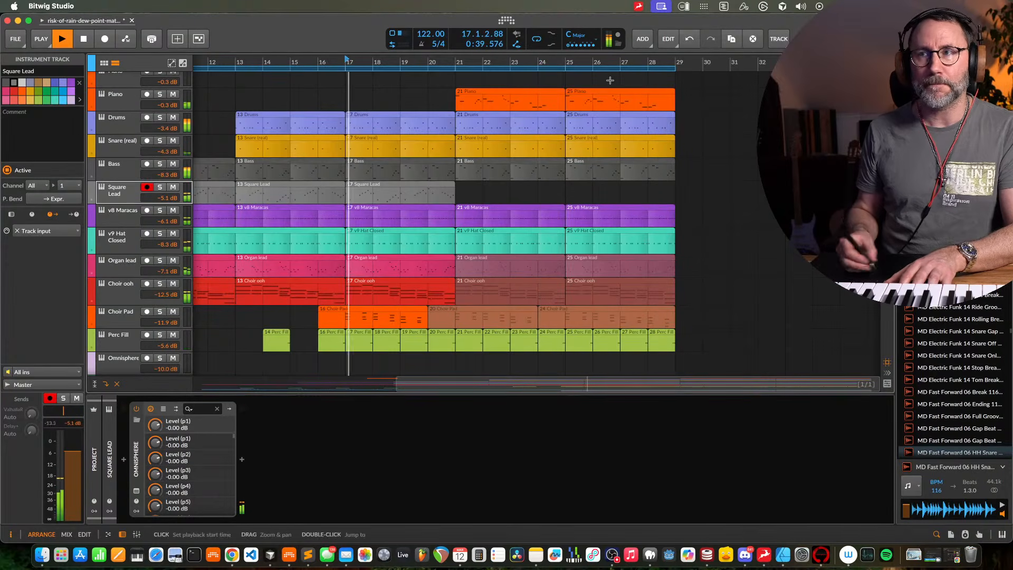
# Record a new Square Lead take from bar 24 up to bar 29
pyautogui.click(539, 61)
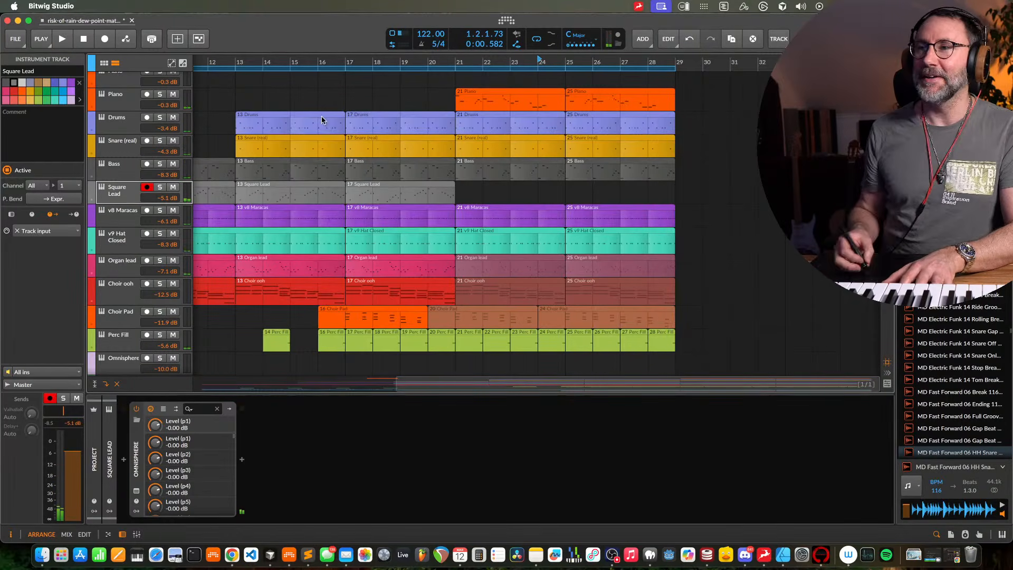
pyautogui.click(105, 39)
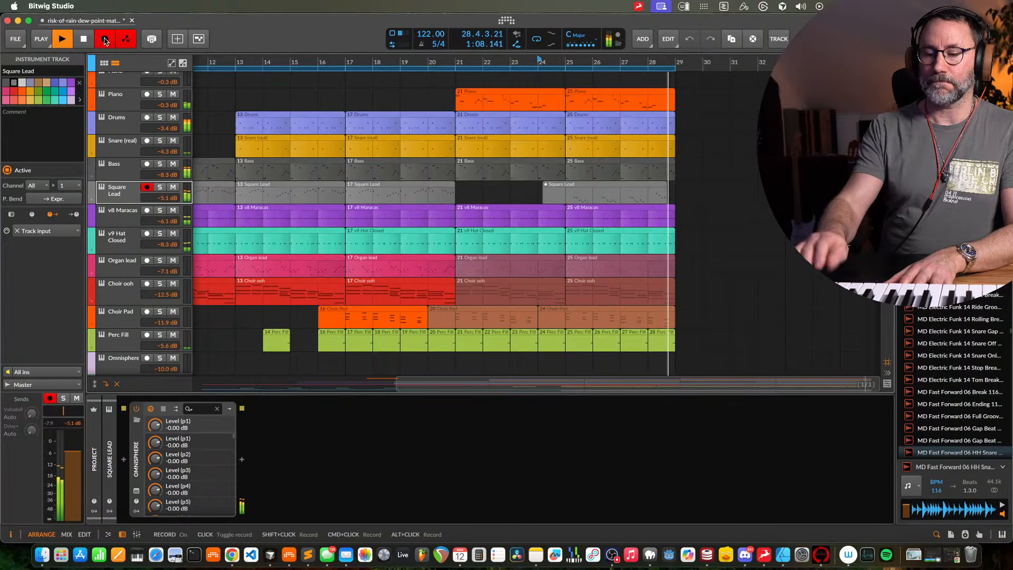
pyautogui.click(105, 41)
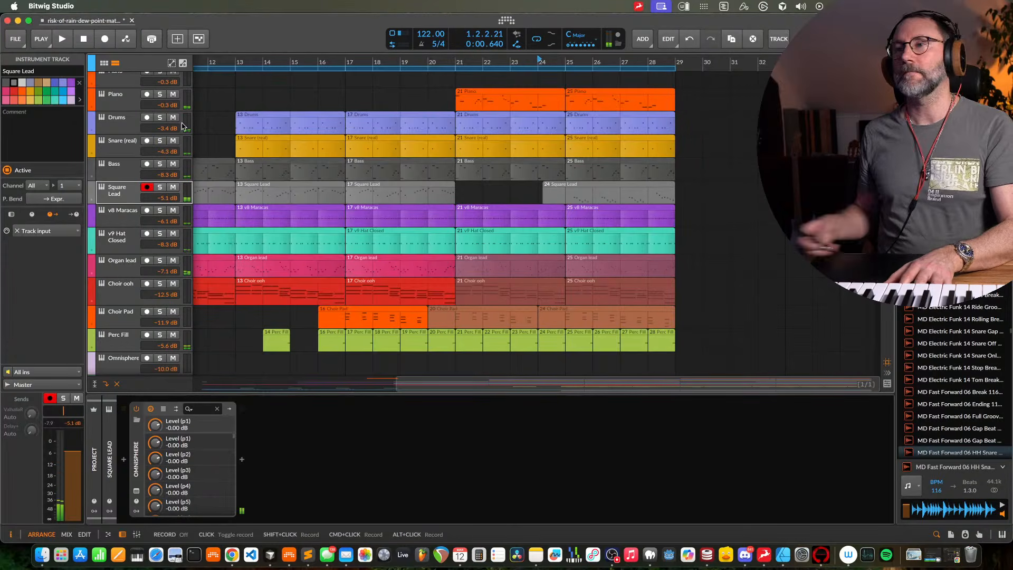
# Play back the new Square Lead clip from bar 24 and quantize all of its notes in the note editor
pyautogui.press('space')
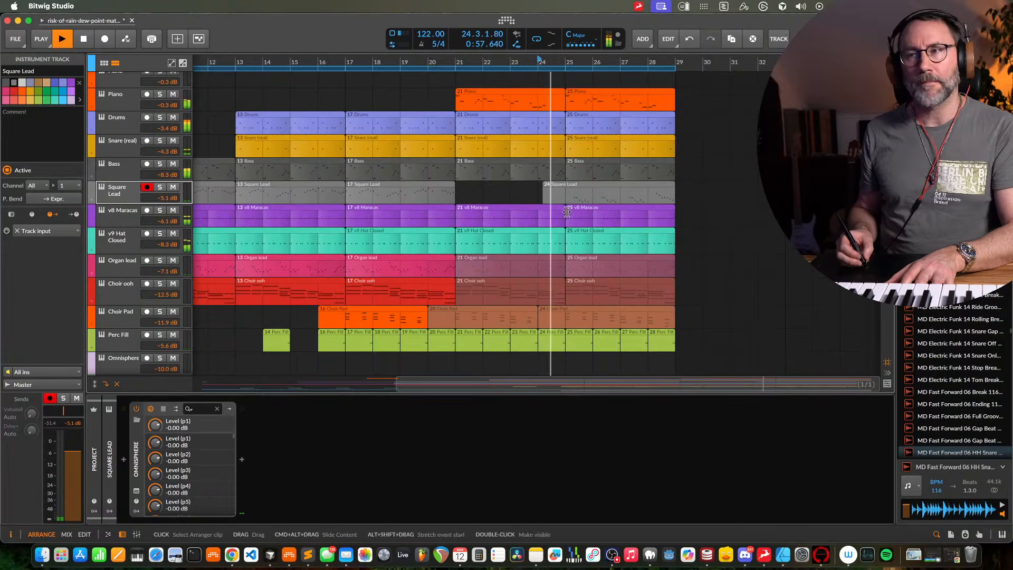
pyautogui.click(553, 192)
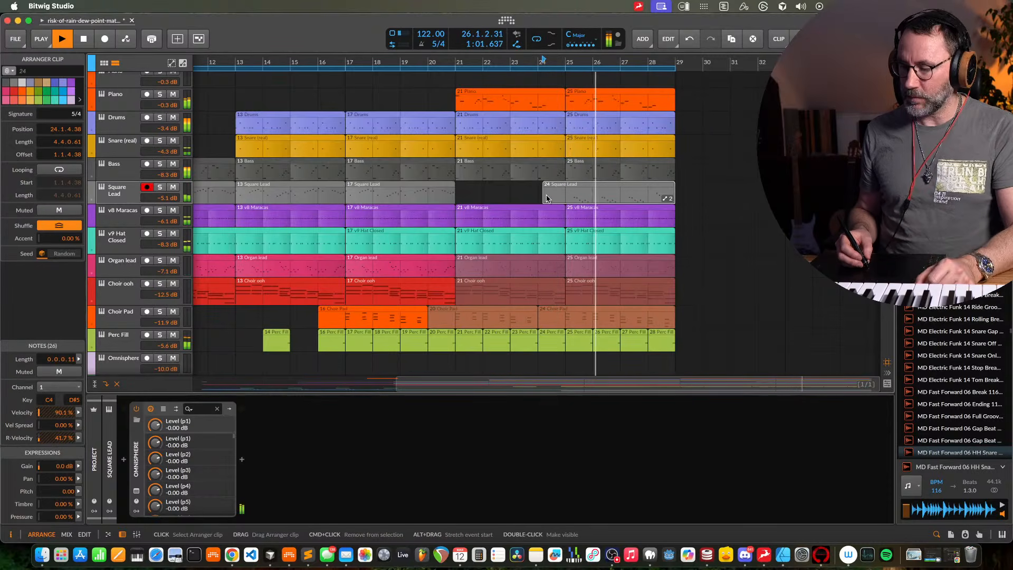
pyautogui.doubleClick(588, 195)
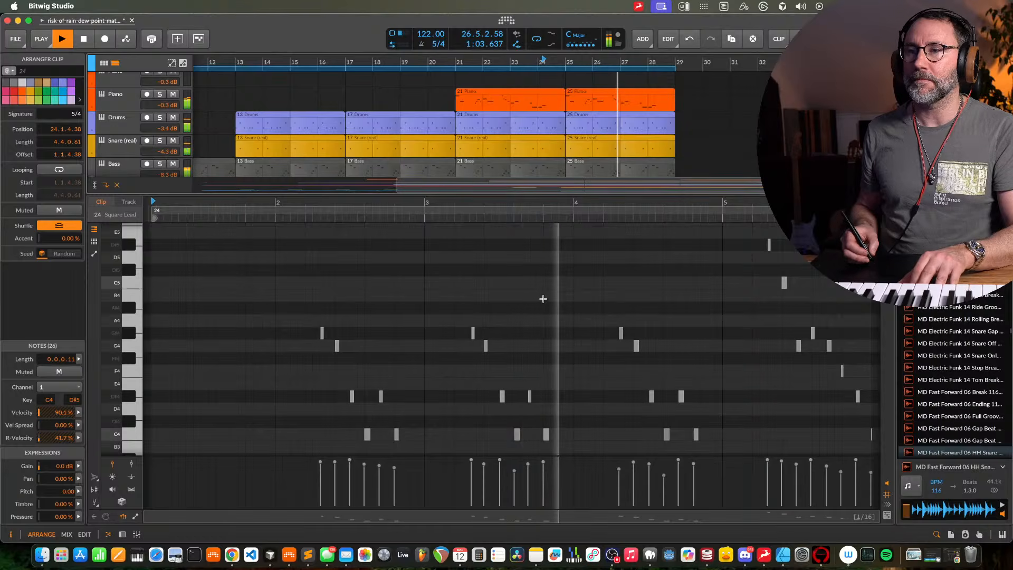
pyautogui.click(540, 299)
pyautogui.scroll(-5, 568, 312)
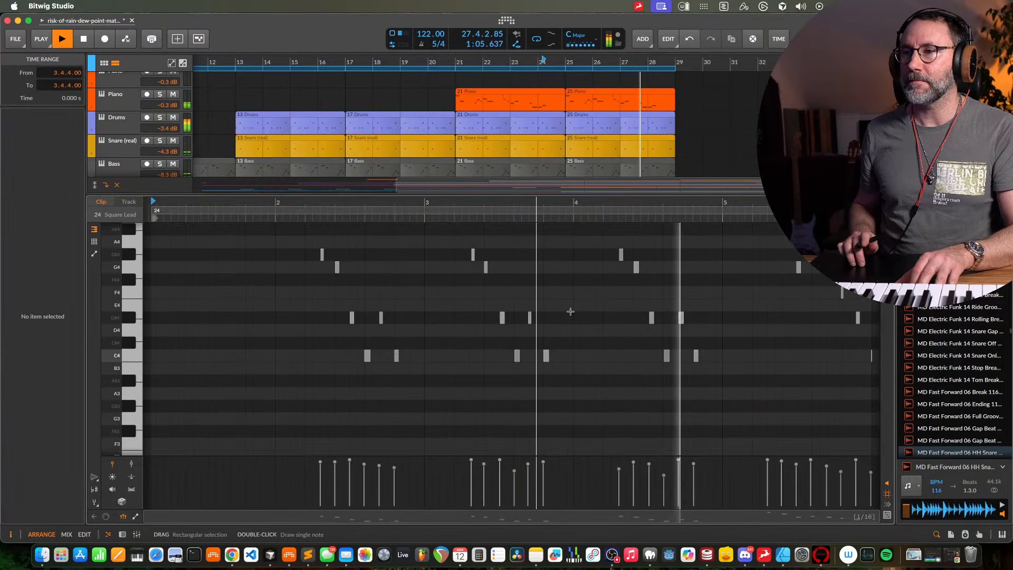
pyautogui.scroll(2, 570, 311)
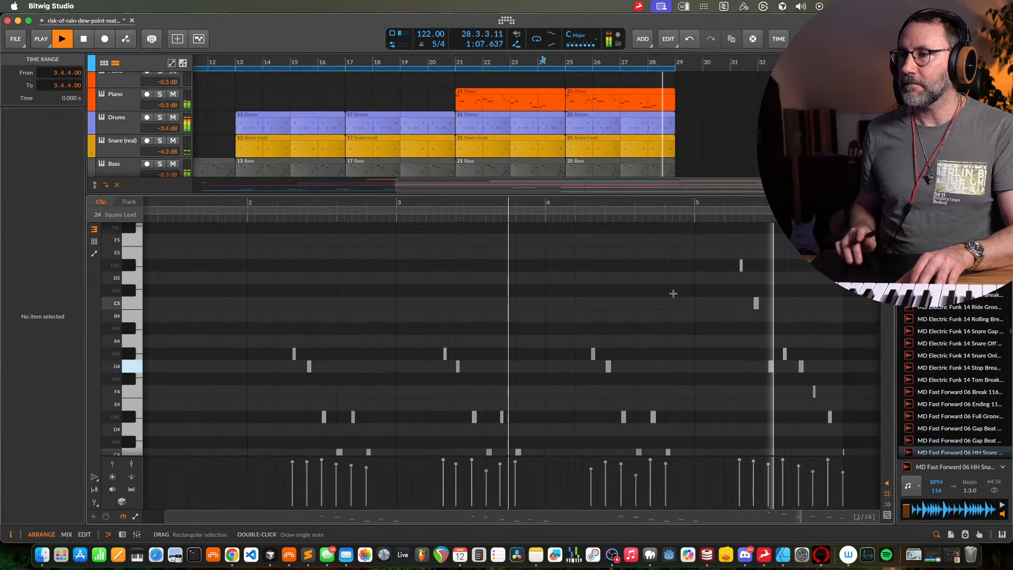
pyautogui.press('super+a')
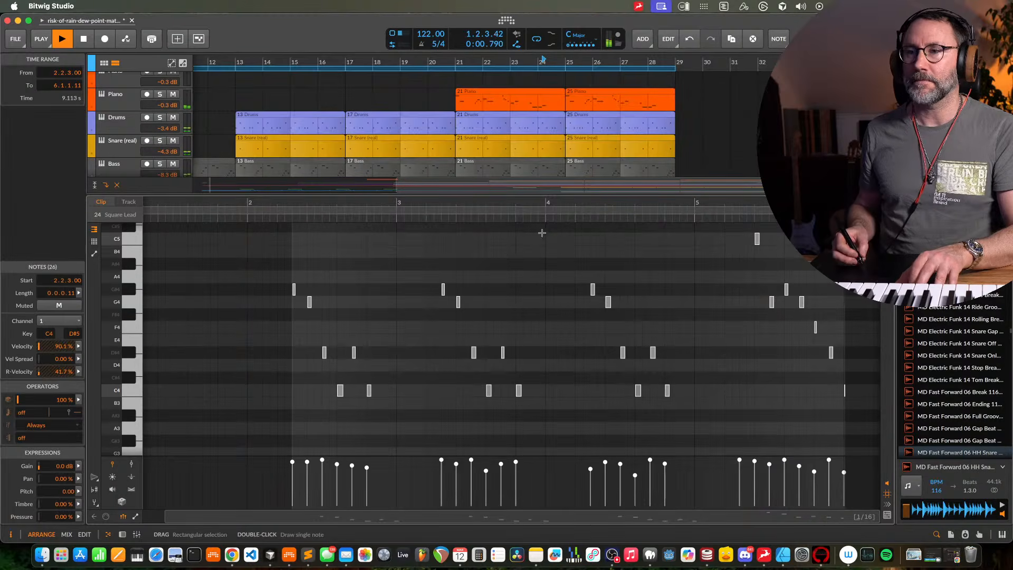
pyautogui.press('space')
pyautogui.press('d')
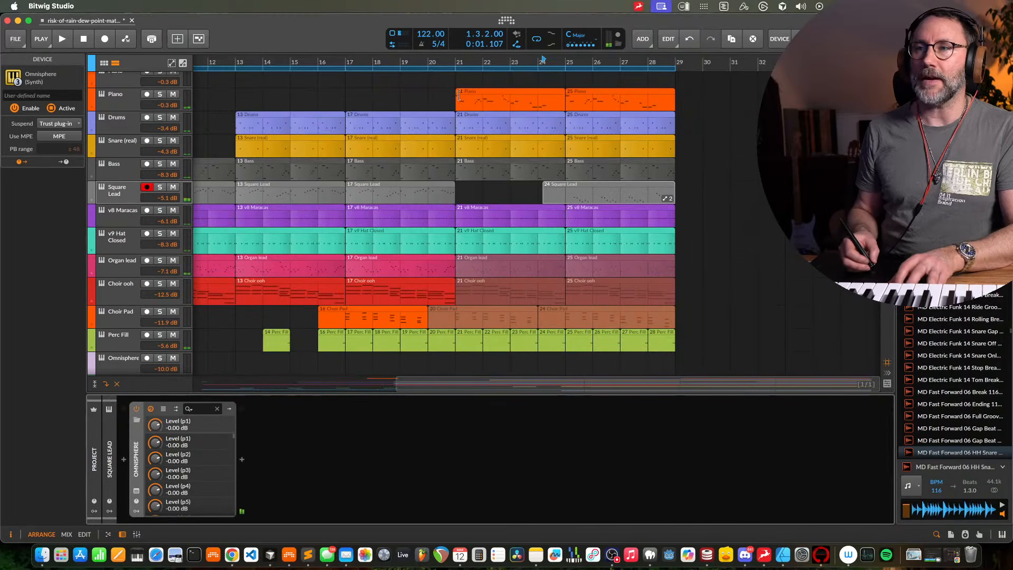
pyautogui.click(545, 200)
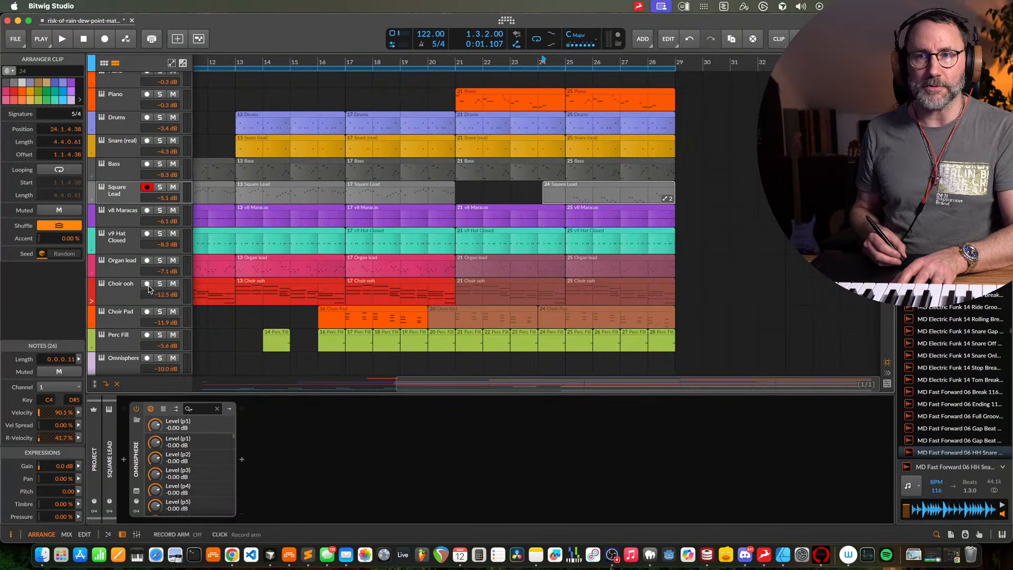
# Arm the Choir ooh track, play from bar 25, and unmute the Choir ooh clip starting at bar 25
pyautogui.click(129, 270)
pyautogui.click(124, 298)
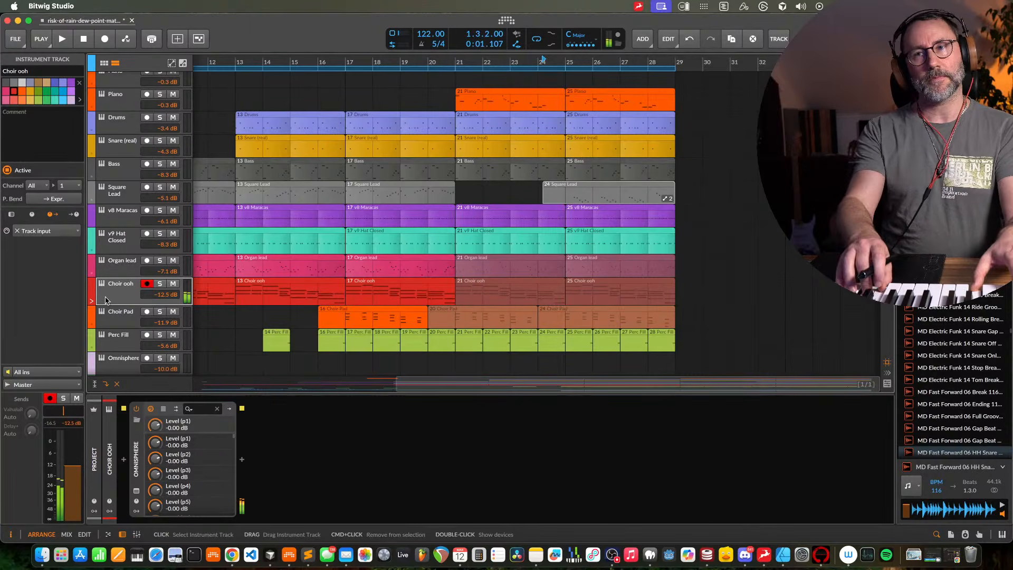
pyautogui.click(567, 64)
pyautogui.press('space')
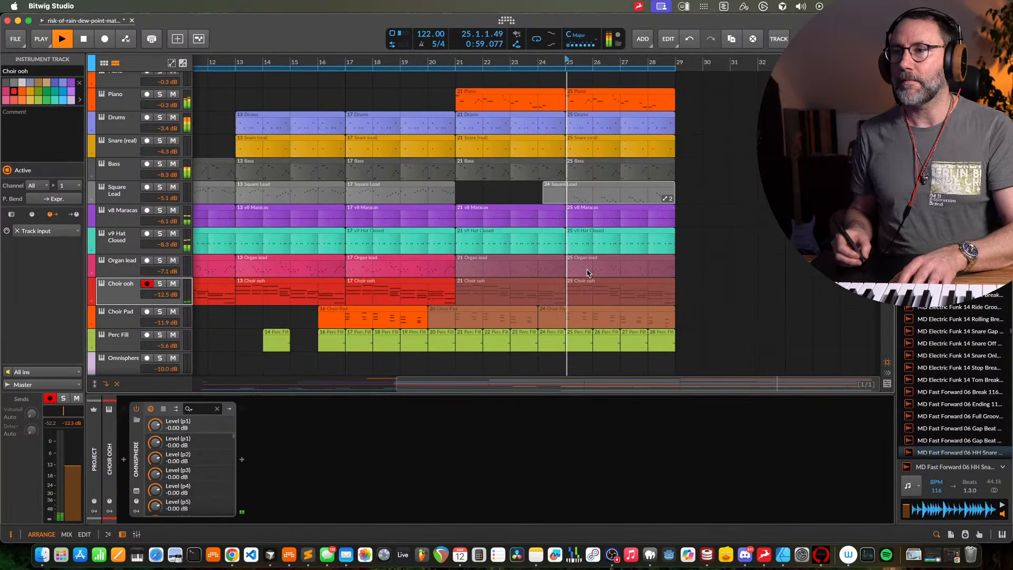
pyautogui.click(590, 291)
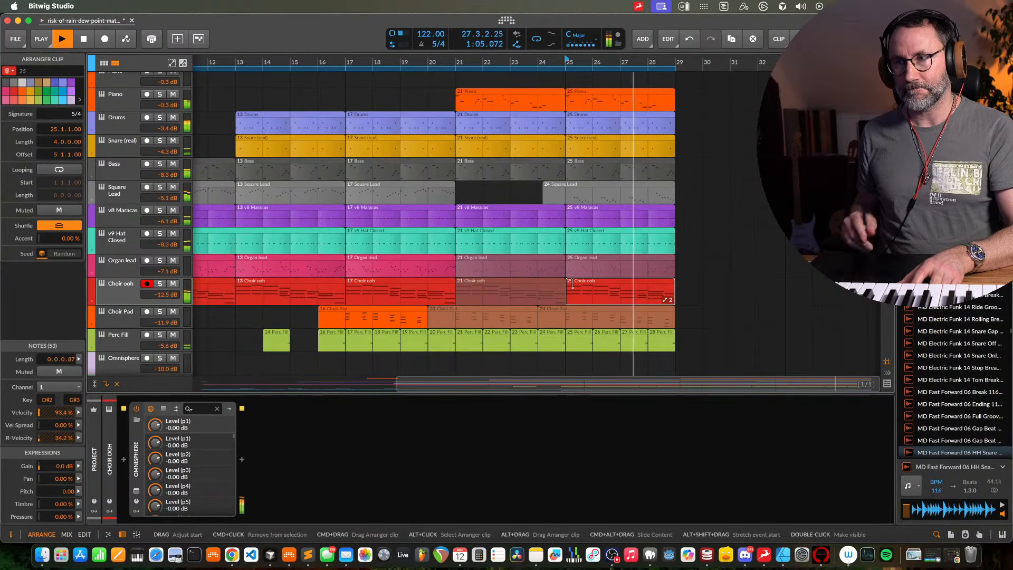
# Play the arrangement from bar 1 and check the intro clips on the lower Omnisphere, Sweep and Intro Pad tracks
pyautogui.scroll(-2, 572, 283)
pyautogui.hscroll(-5, 572, 283)
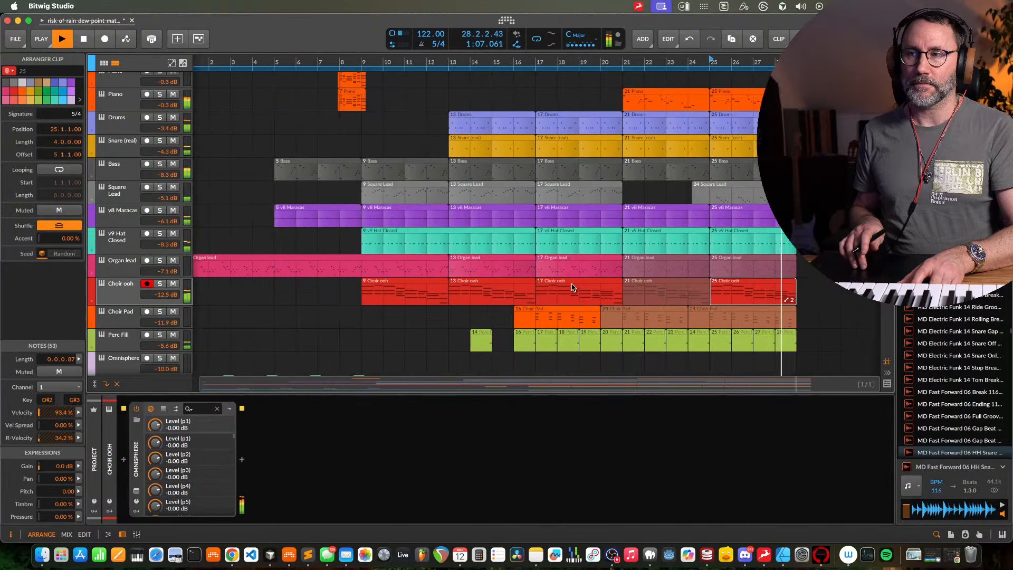
pyautogui.press('space')
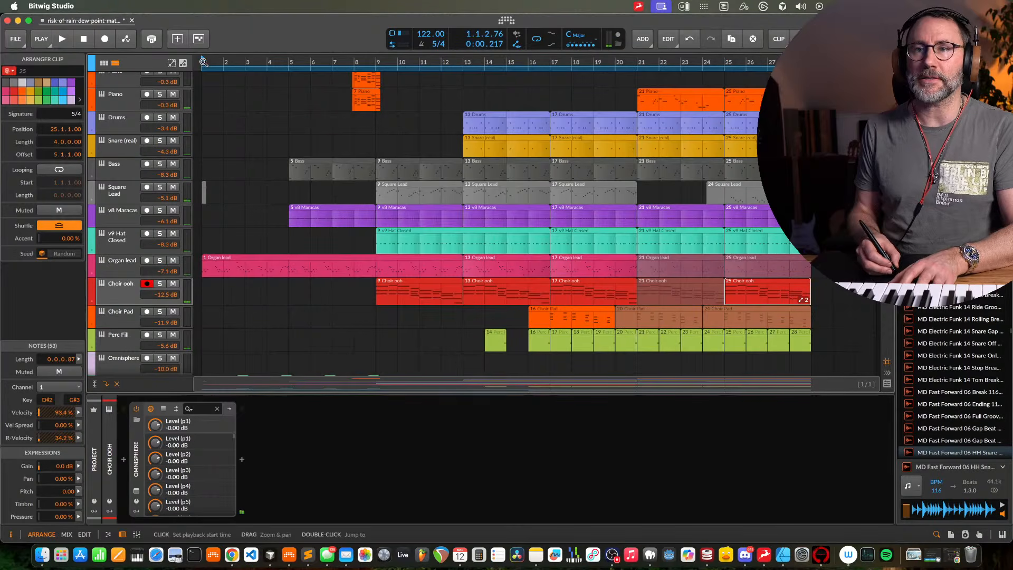
pyautogui.press('space')
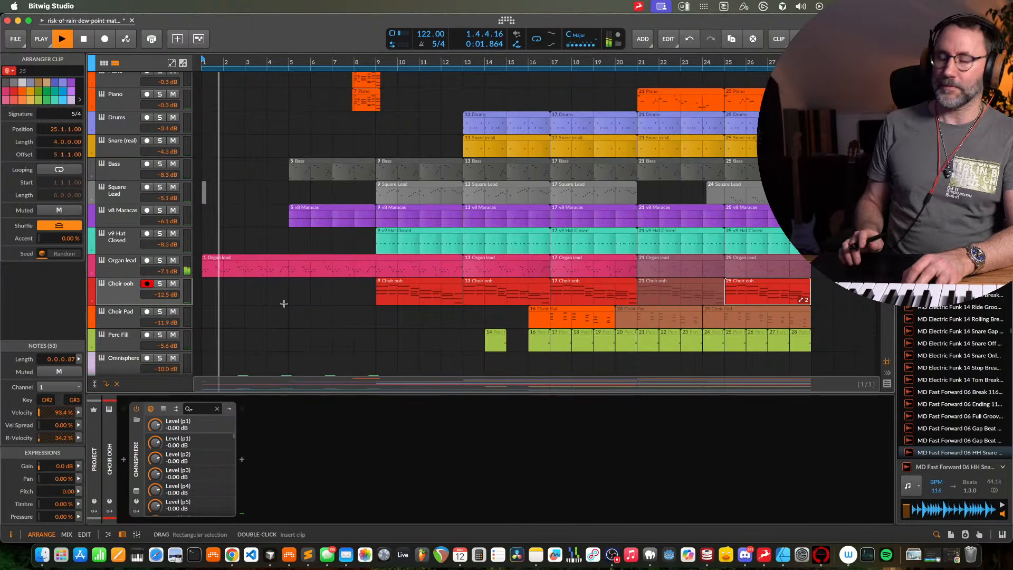
pyautogui.scroll(-5, 284, 303)
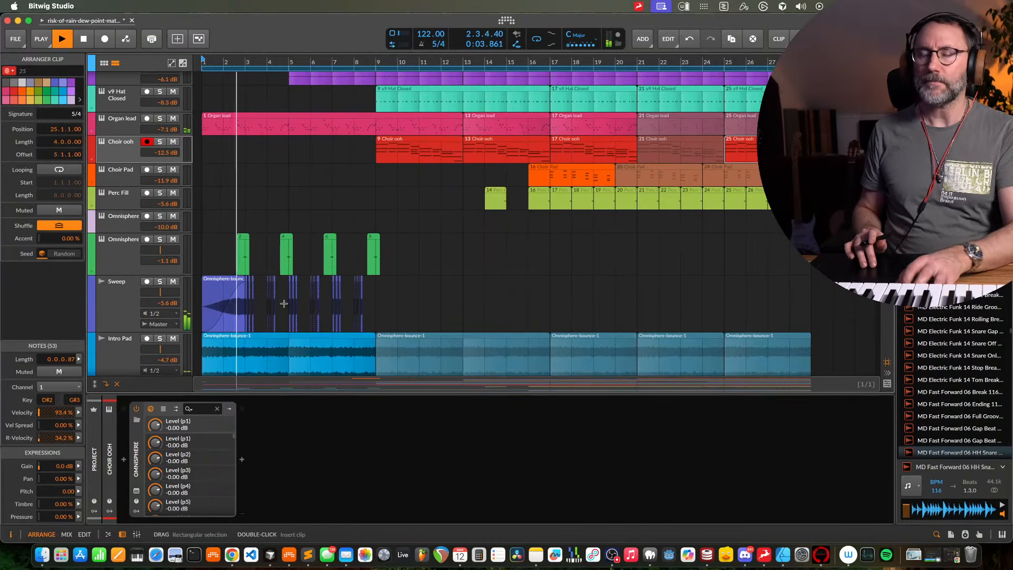
pyautogui.scroll(-1, 284, 303)
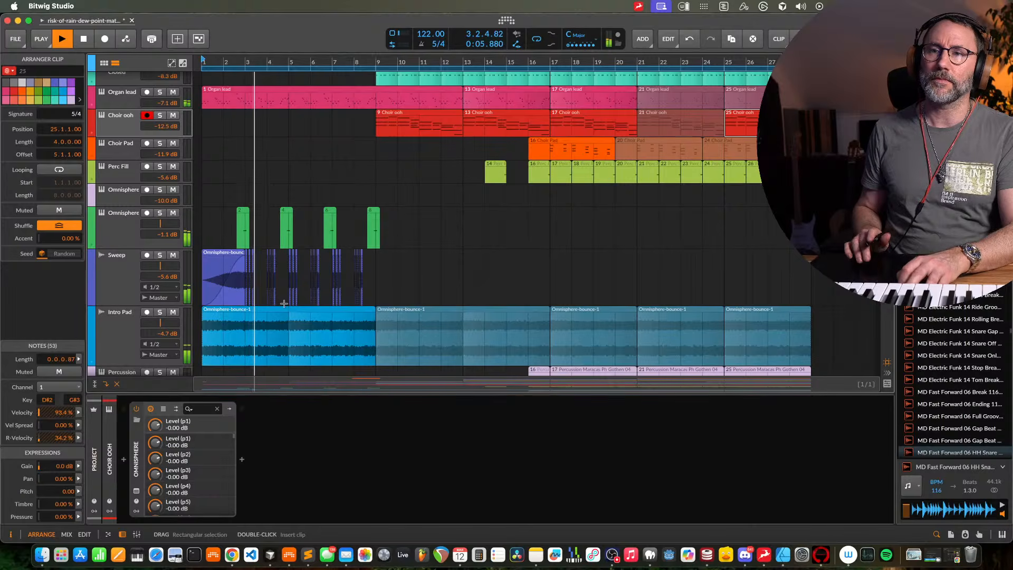
# Adjust the Super Verb decay in the layer A effects rack of the green Omnisphere track's instrument
pyautogui.click(127, 234)
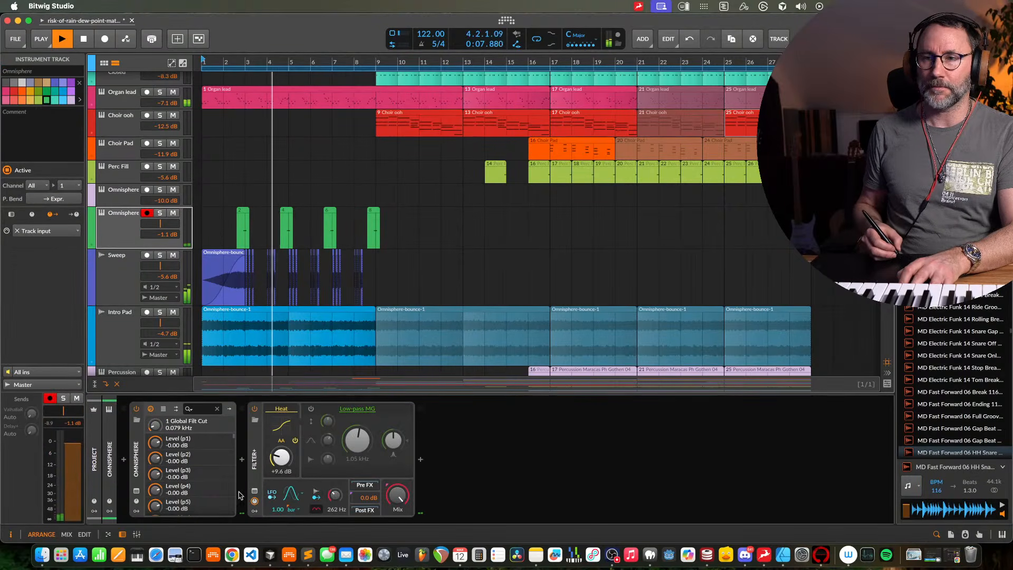
pyautogui.click(137, 493)
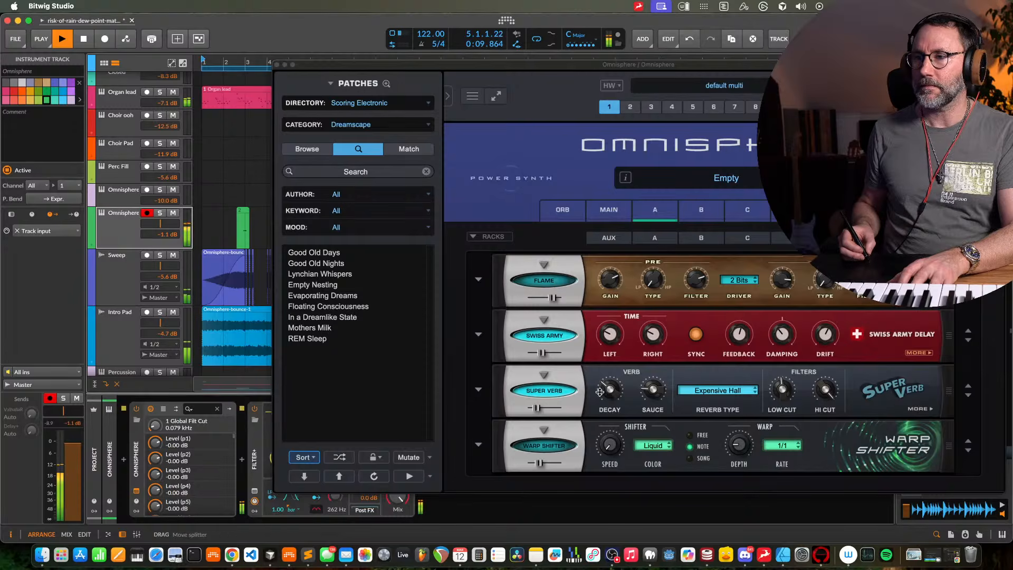
pyautogui.moveTo(600, 392); pyautogui.dragTo(614, 389)
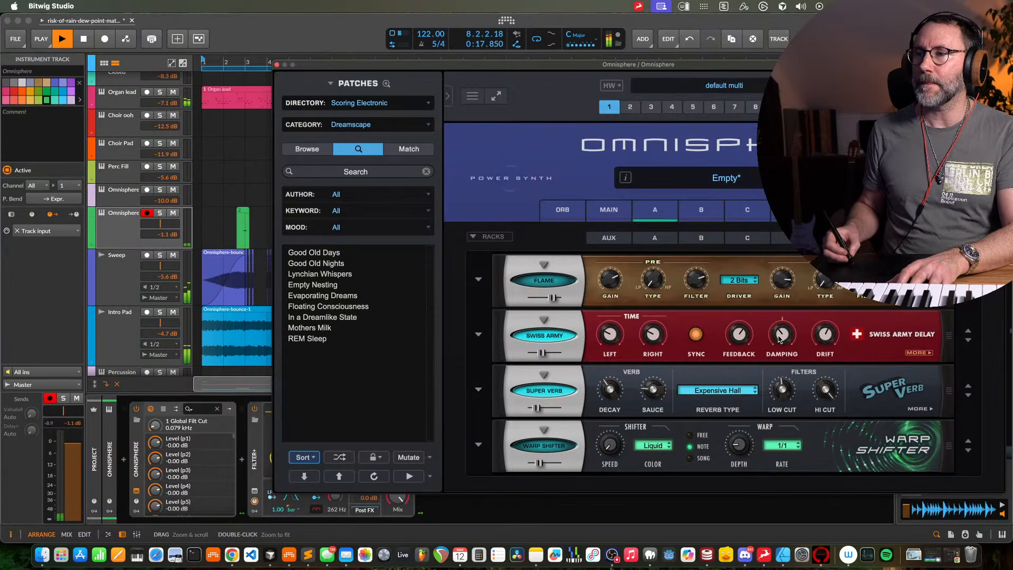
pyautogui.click(276, 65)
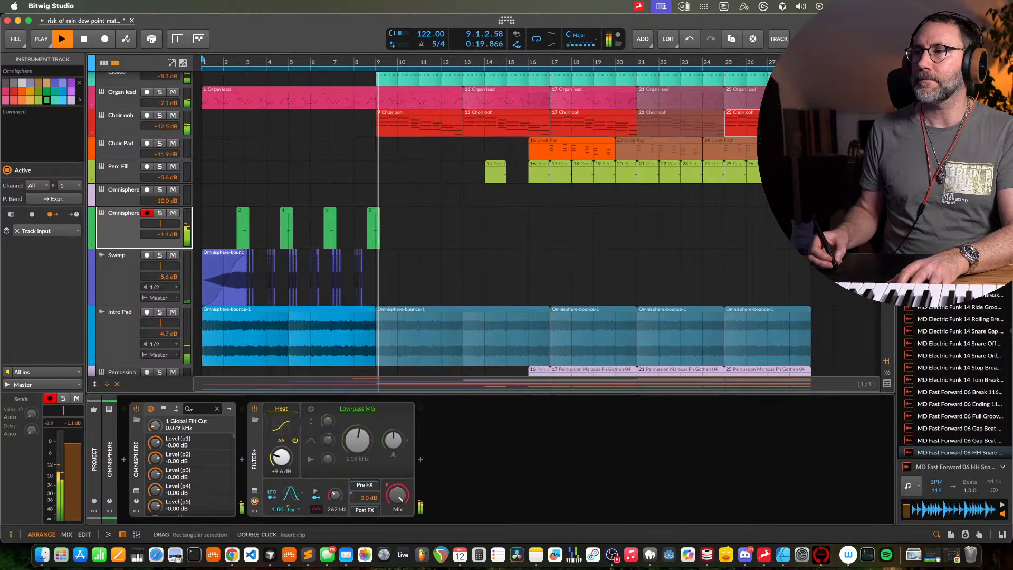
# Delete the leftover intro clip near bar 8 from the duplicated Piano track, and play from bar 7
pyautogui.moveTo(876, 221); pyautogui.dragTo(877, 159)
pyautogui.click(369, 110)
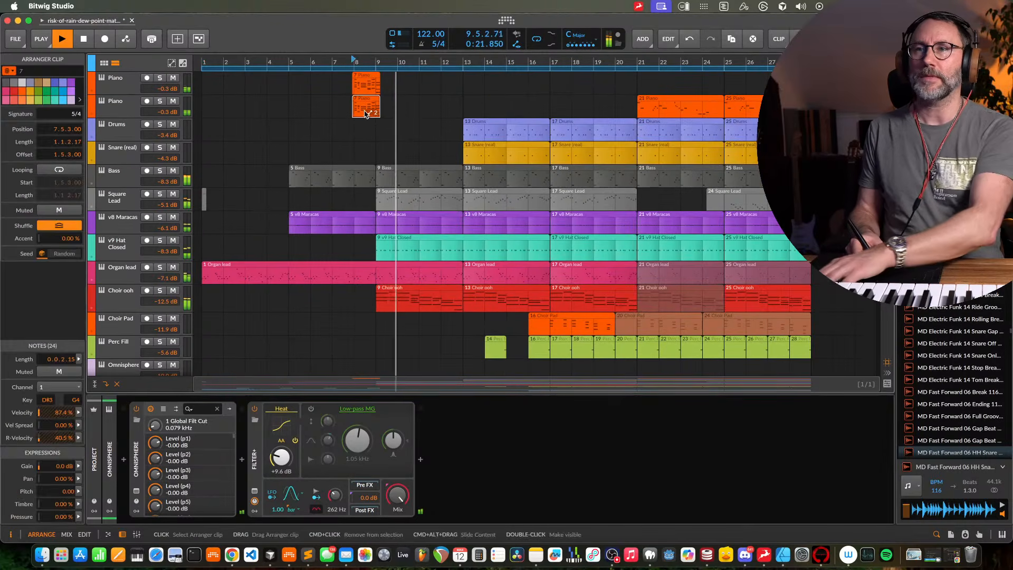
pyautogui.press('Delete')
pyautogui.press('space')
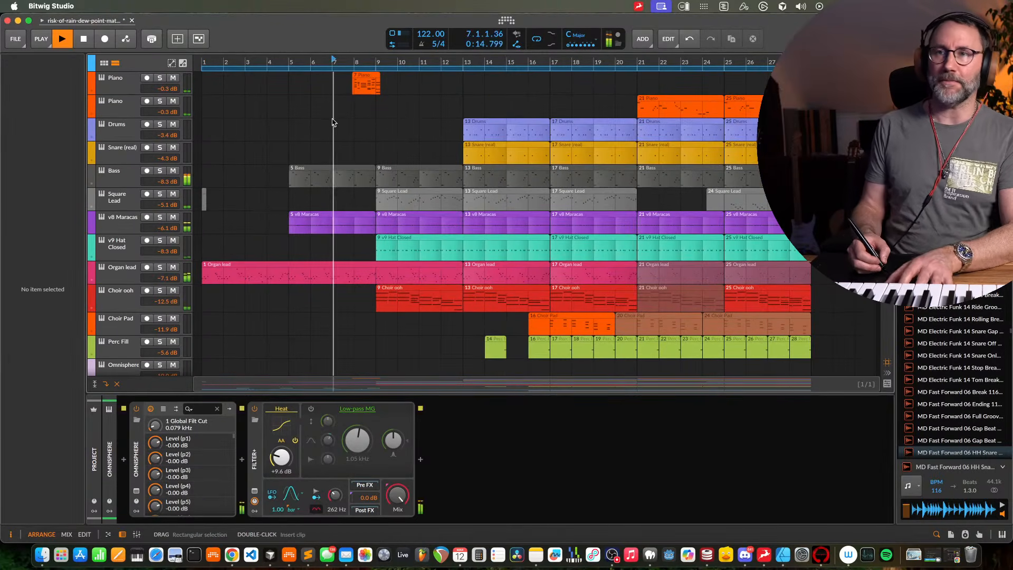
# Slightly lower the velocities of the chords at 2.4 and 2.5 in the Piano clip near bar 8, and close the note editor
pyautogui.doubleClick(373, 89)
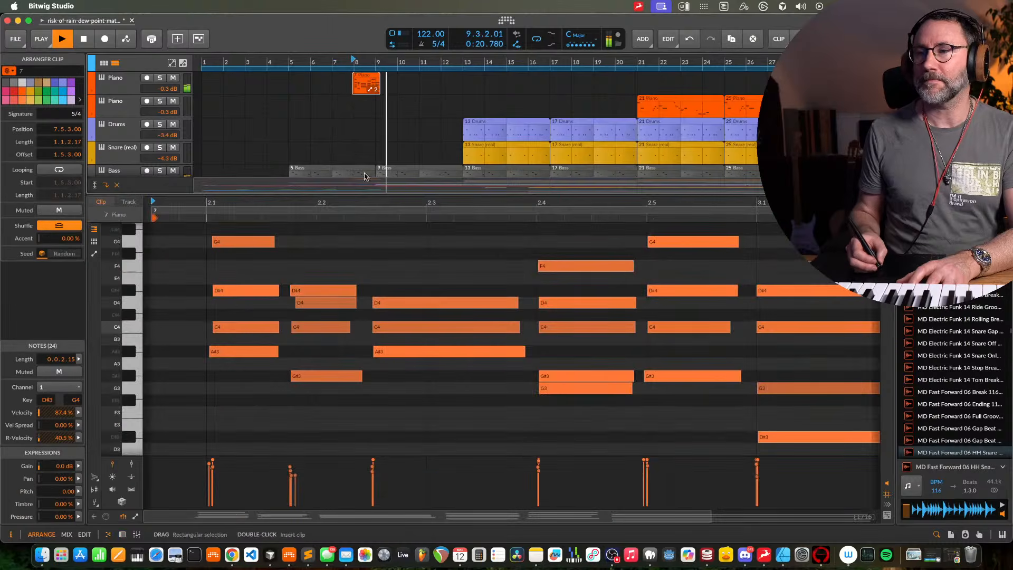
pyautogui.moveTo(570, 246); pyautogui.dragTo(597, 395)
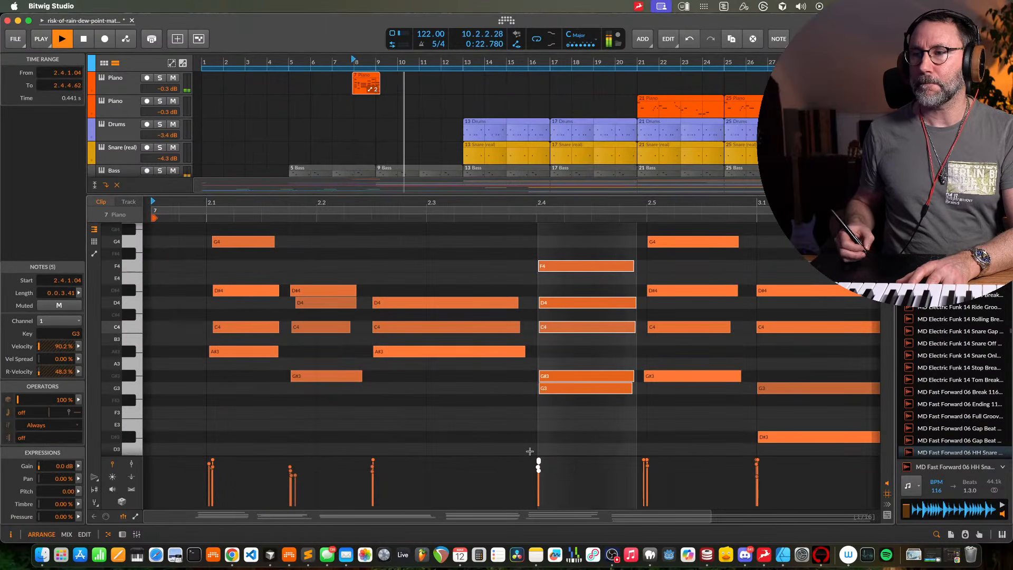
pyautogui.moveTo(539, 461); pyautogui.dragTo(542, 466)
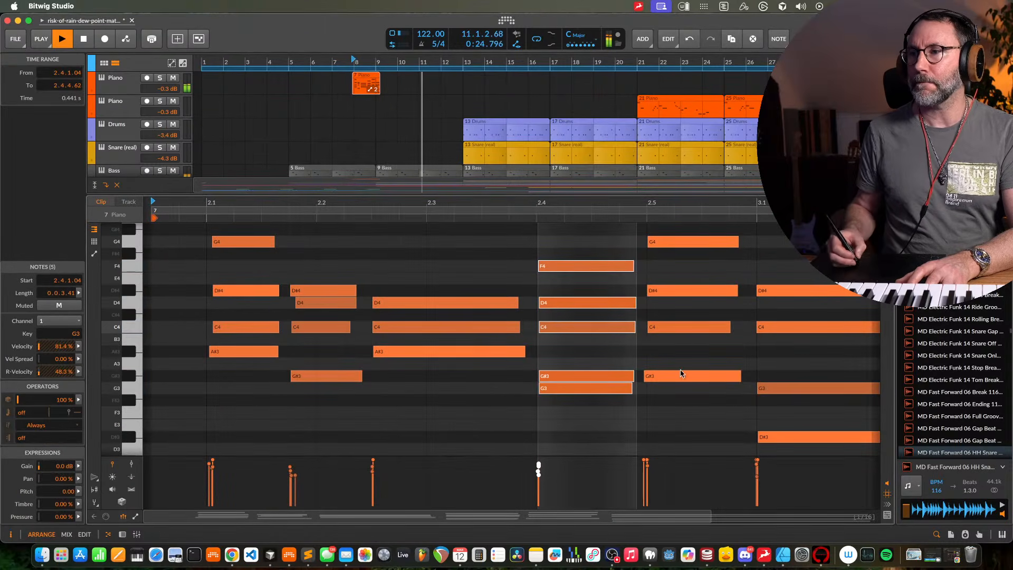
pyautogui.moveTo(681, 373); pyautogui.dragTo(683, 230)
pyautogui.moveTo(645, 458); pyautogui.dragTo(646, 463)
pyautogui.press('space')
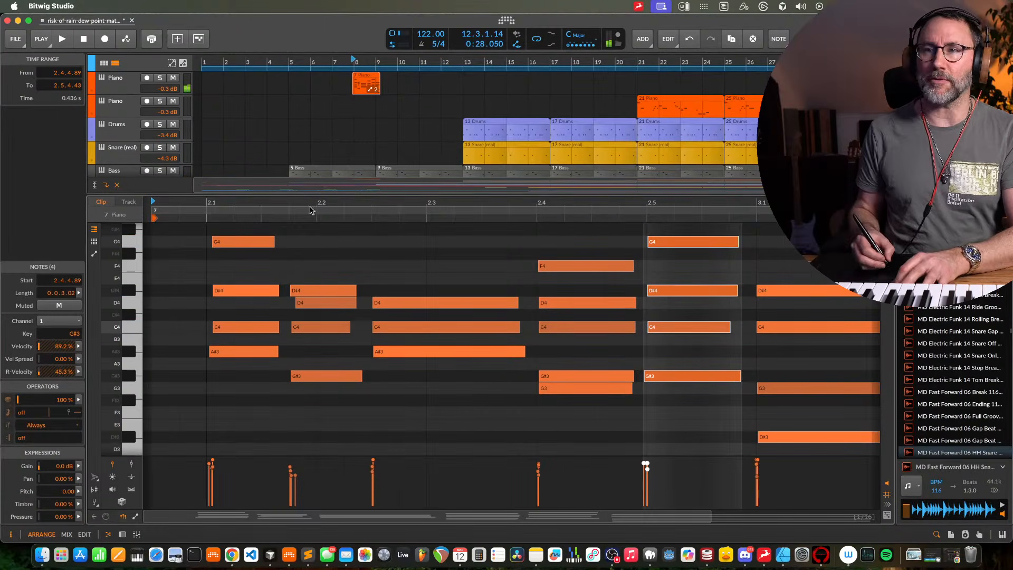
pyautogui.scroll(-2, 772, 264)
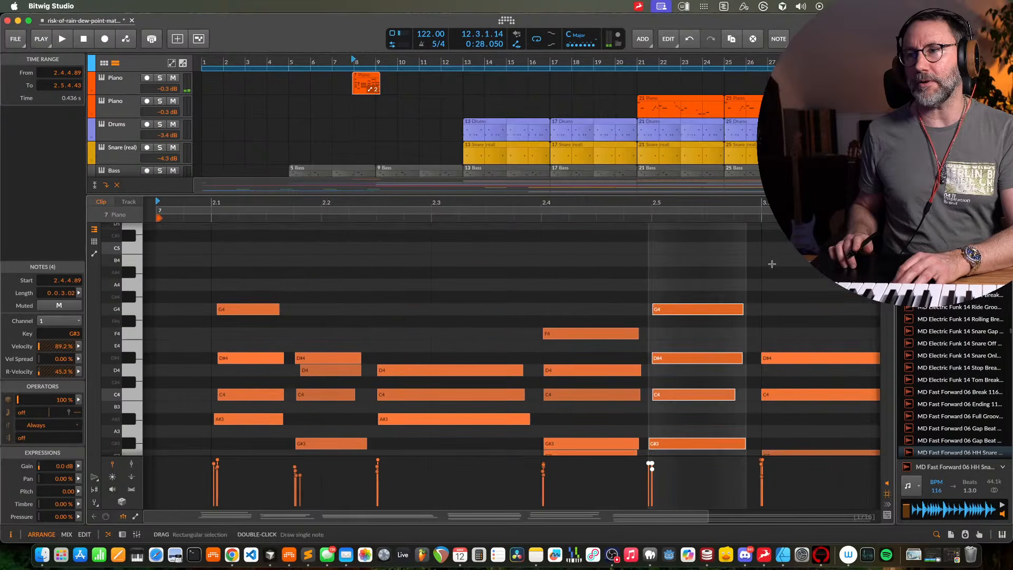
pyautogui.press('d')
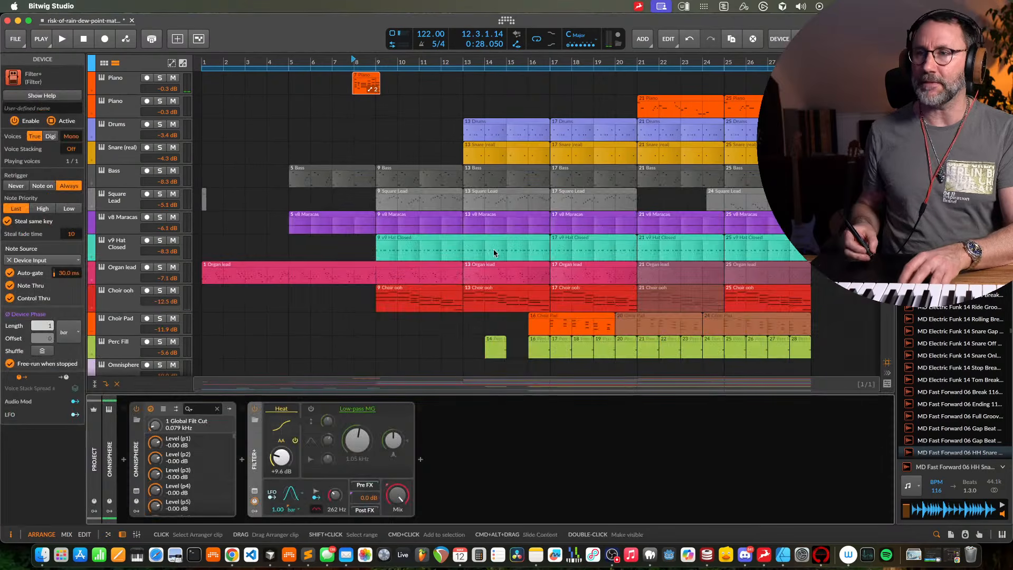
# Play from bar 7, arm the first Piano track, and record a new take from about bar 12 to bar 22
pyautogui.click(333, 65)
pyautogui.press('space')
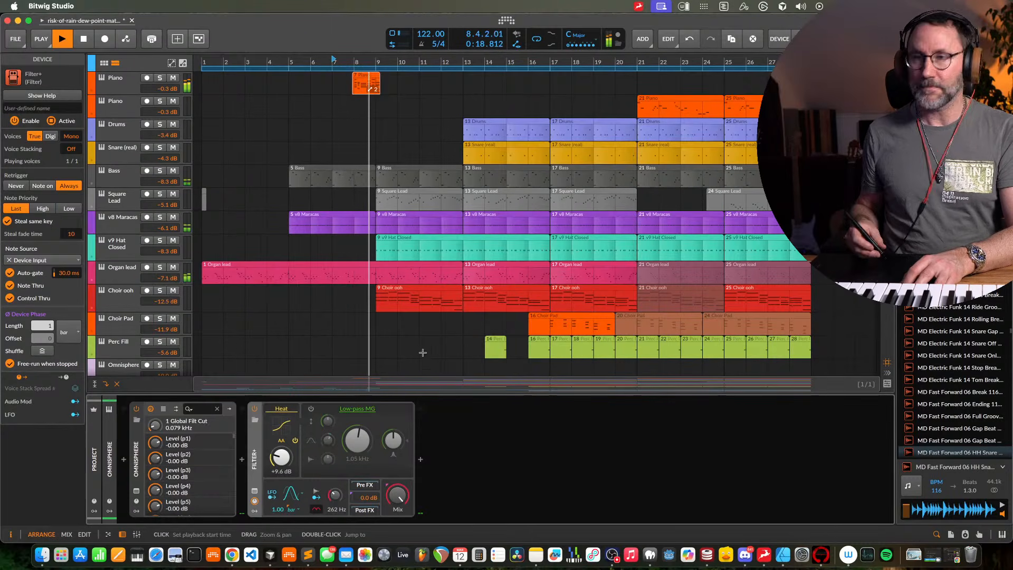
pyautogui.click(127, 78)
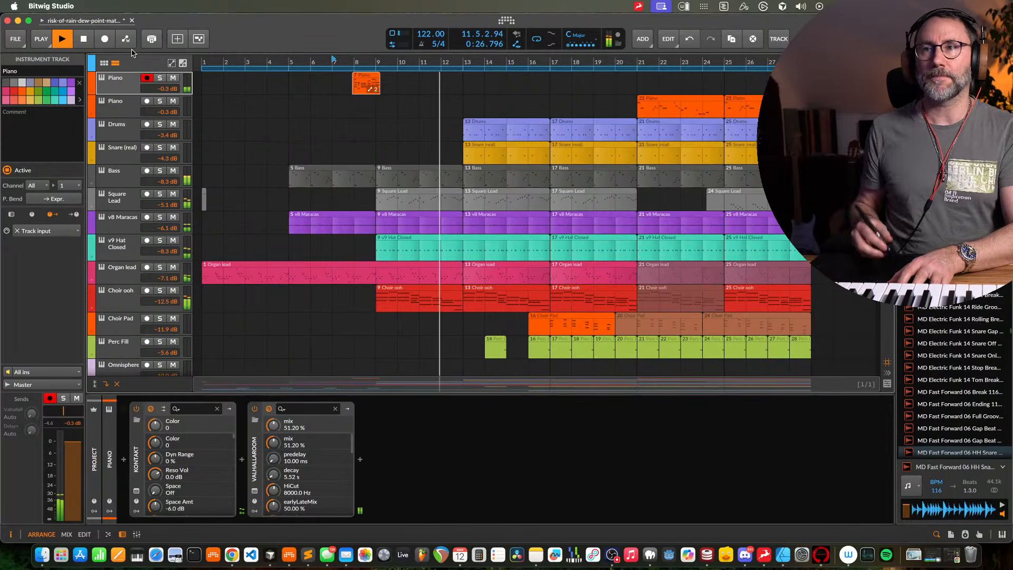
pyautogui.click(105, 38)
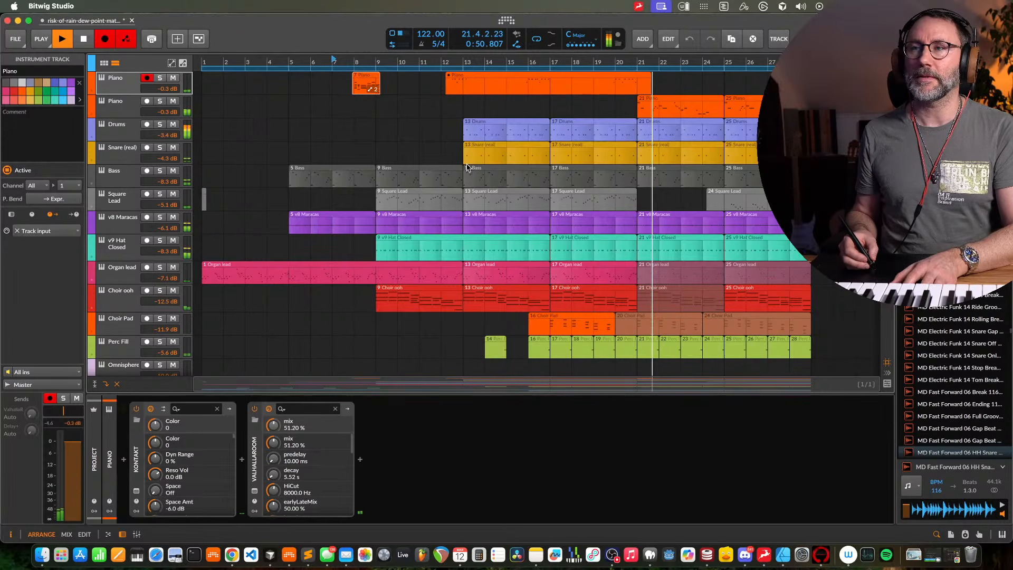
pyautogui.click(105, 39)
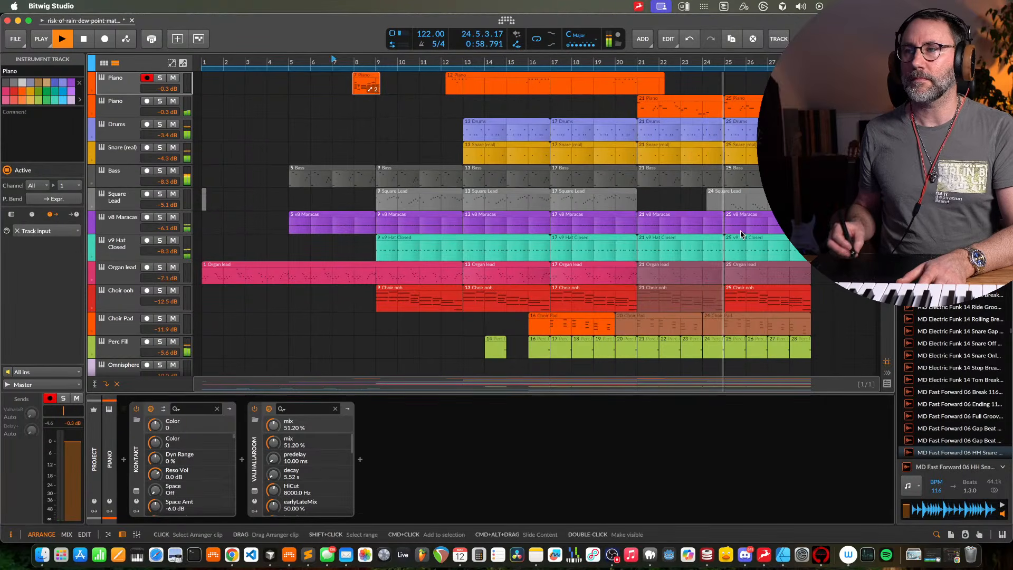
# Listen on to the end of the arrangement while examining the tracks between bars 17 and 29, and return the playback start to bar 23
pyautogui.scroll(6, 742, 235)
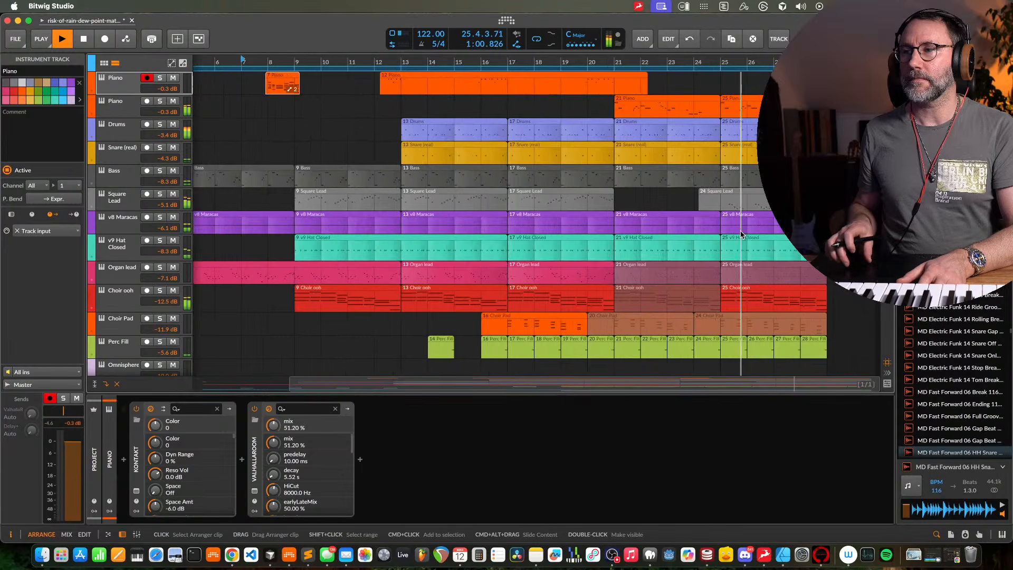
pyautogui.hscroll(4, 740, 231)
pyautogui.scroll(-2, 740, 231)
pyautogui.scroll(-4, 740, 230)
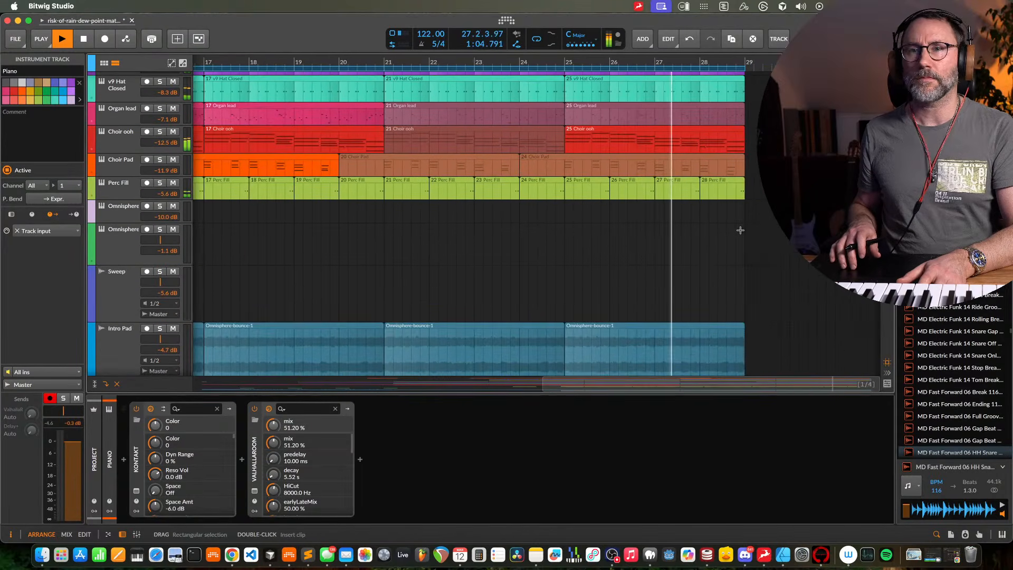
pyautogui.scroll(6, 741, 232)
pyautogui.scroll(-5, 741, 235)
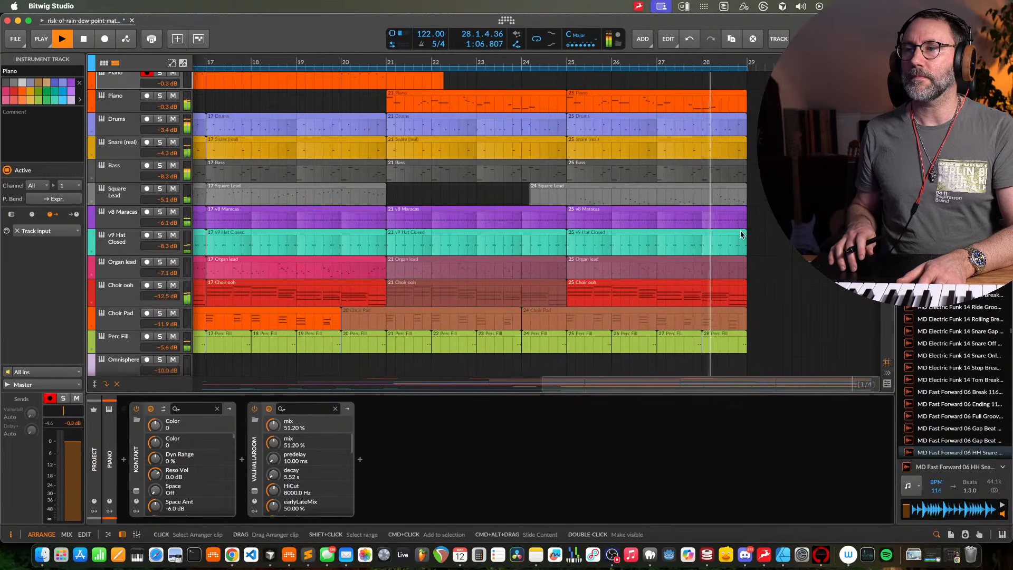
pyautogui.scroll(2, 740, 234)
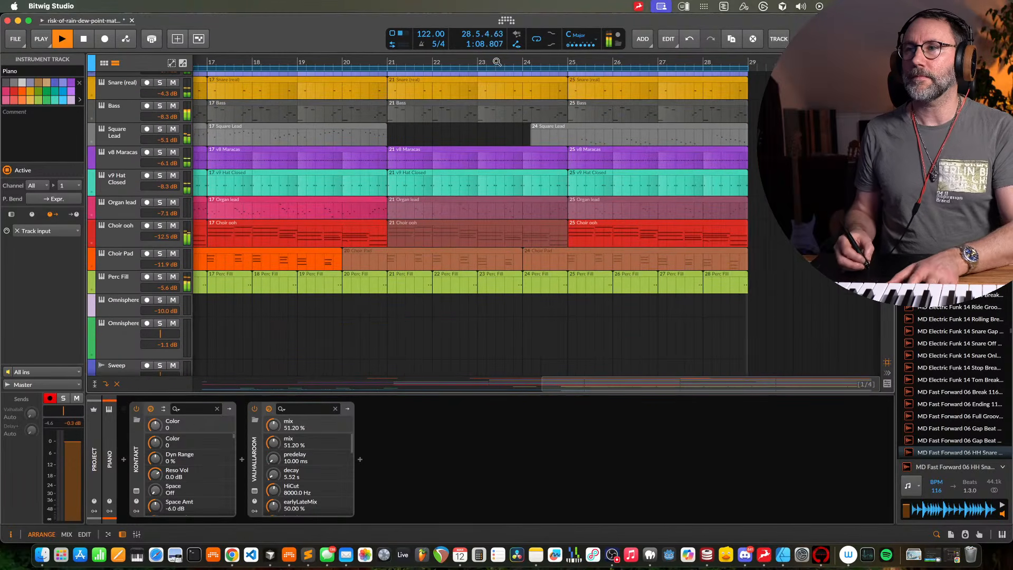
pyautogui.press('space')
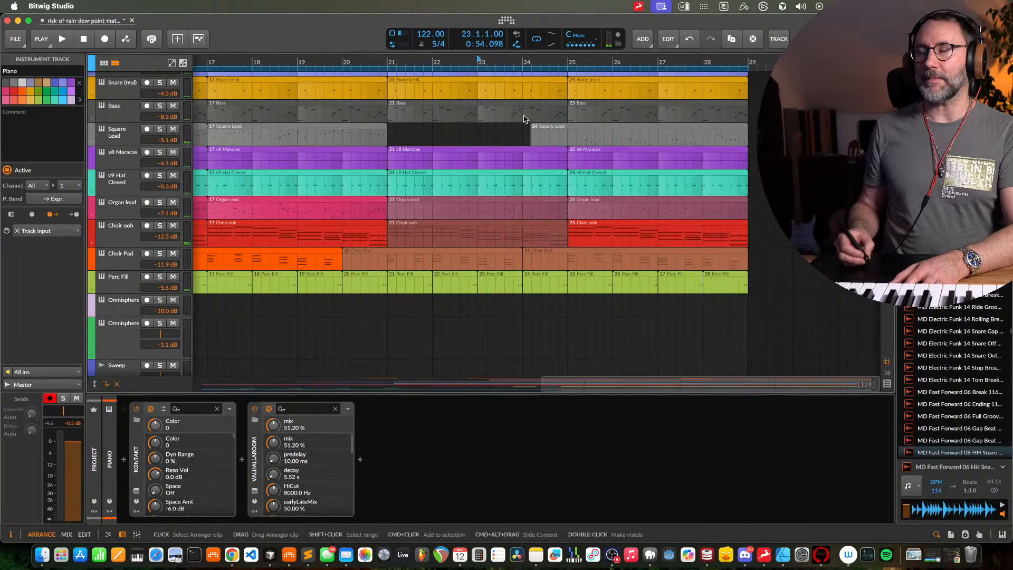
pyautogui.scroll(3, 518, 168)
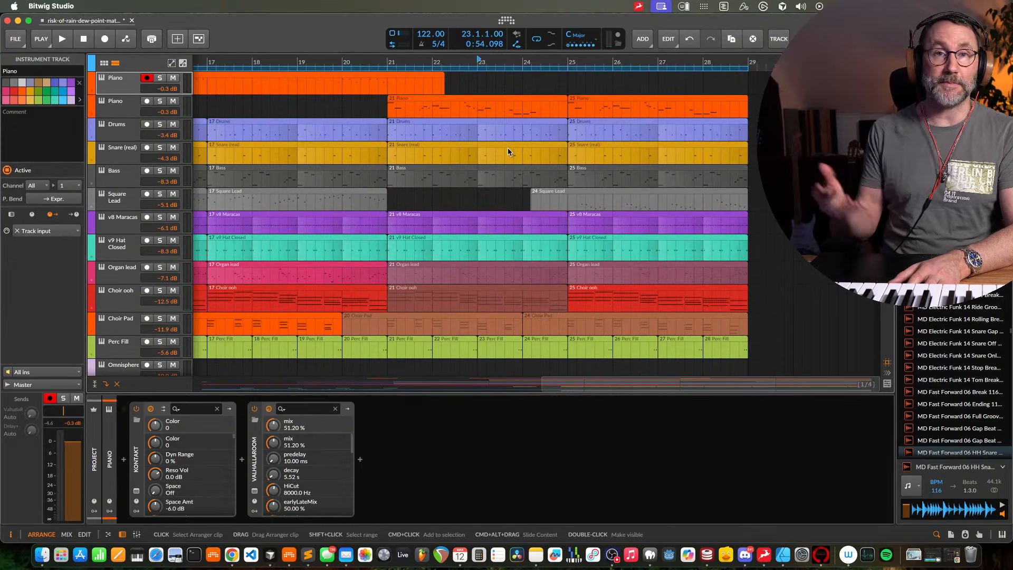
# Add four short G#4 sixteenth notes from 2.3.3 to 2.4.2 in the Perc Fill clip at bar 24, and audition them
pyautogui.press('space')
pyautogui.scroll(-4, 532, 242)
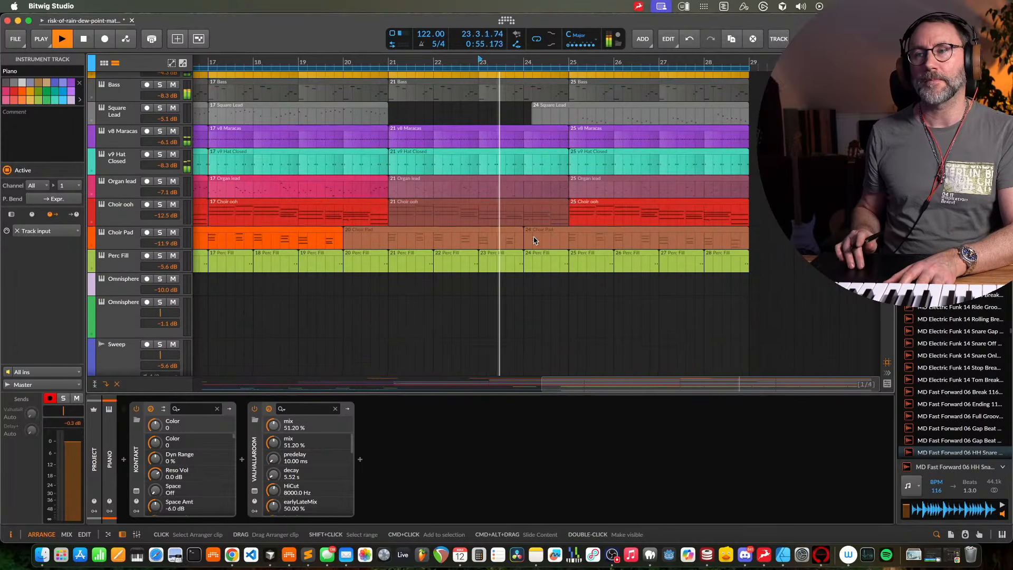
pyautogui.doubleClick(558, 256)
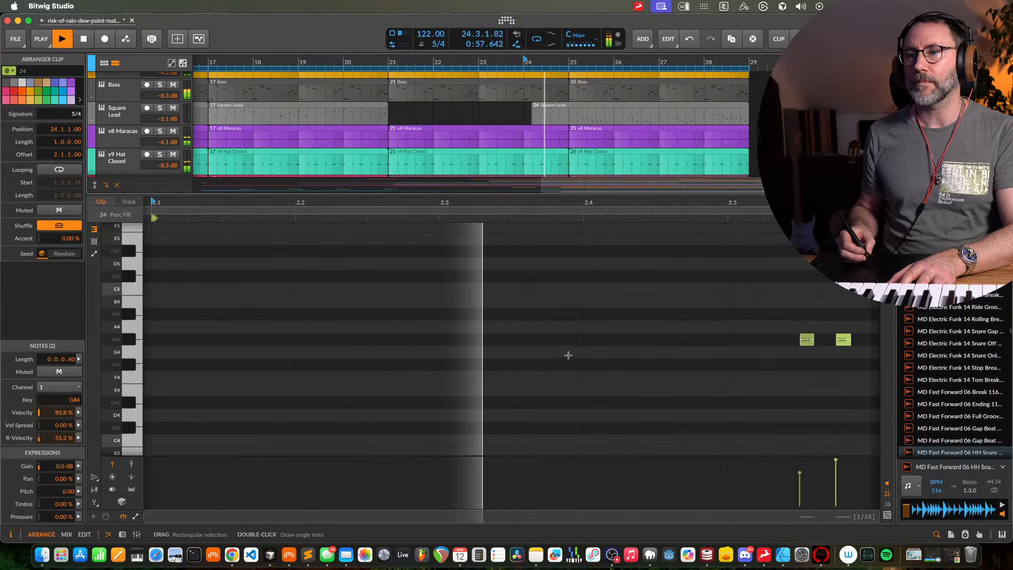
pyautogui.press('space')
pyautogui.doubleClick(516, 342)
pyautogui.doubleClick(563, 341)
pyautogui.click(558, 363)
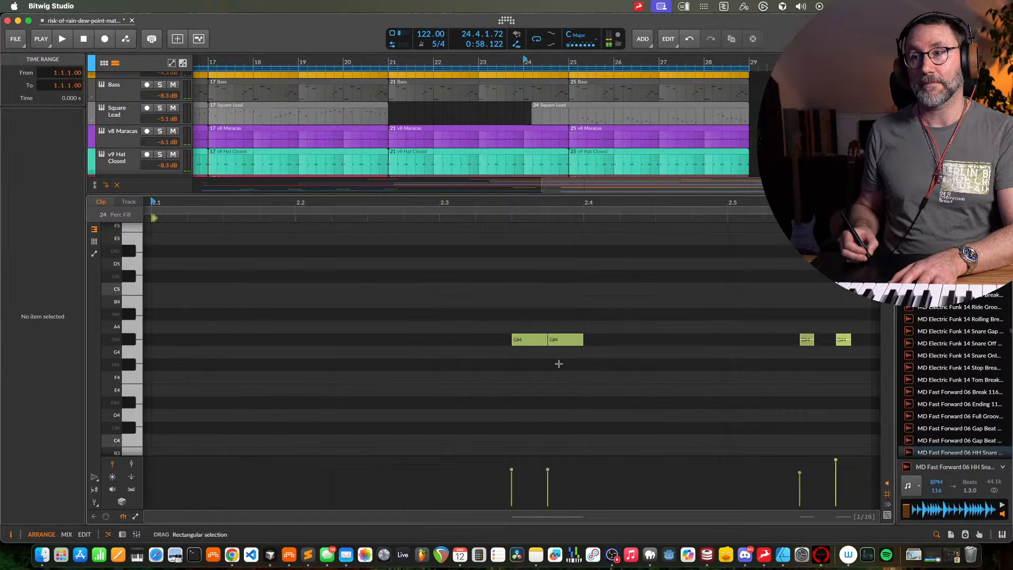
pyautogui.moveTo(558, 363); pyautogui.dragTo(608, 341)
pyautogui.click(571, 366)
pyautogui.press('space')
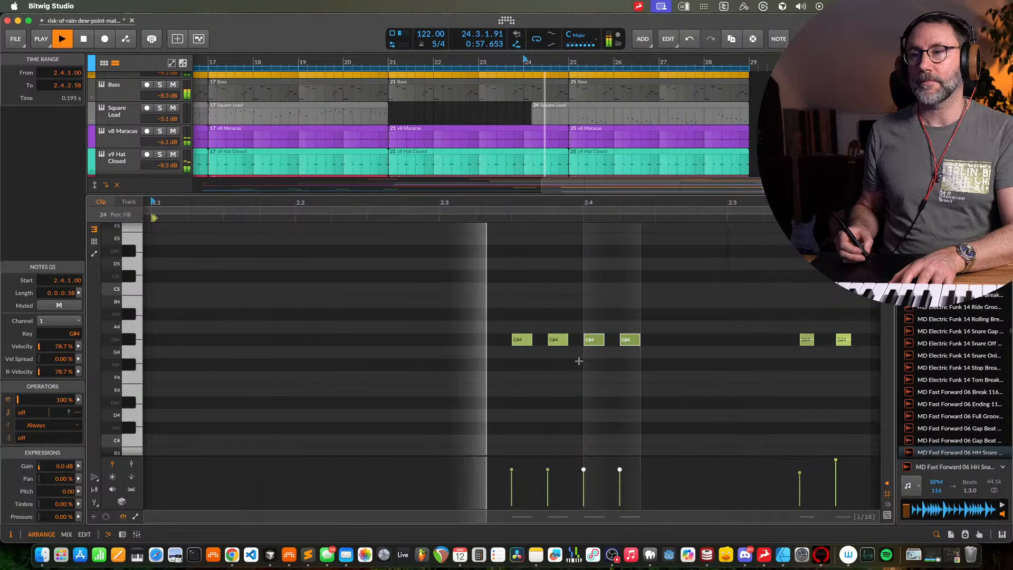
pyautogui.press('space')
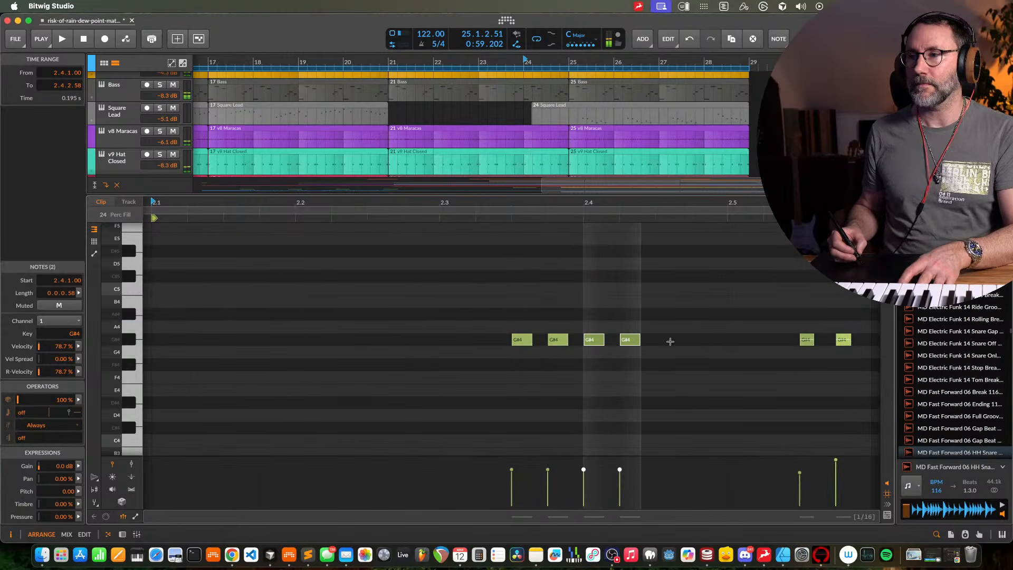
# Audition the fill from beat 2.3 and add a short G#4 note at 2.5.1
pyautogui.click(533, 364)
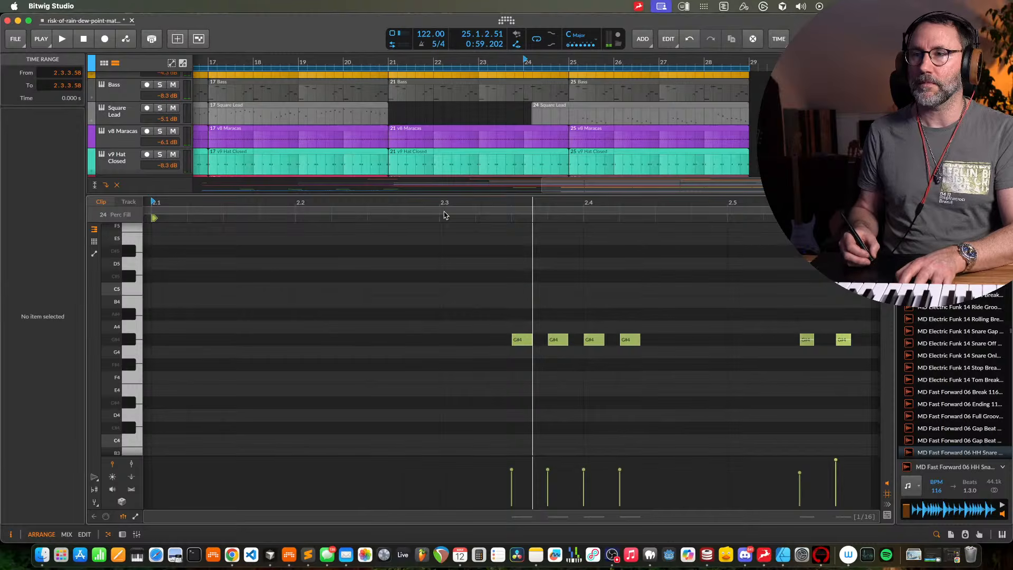
pyautogui.press('space')
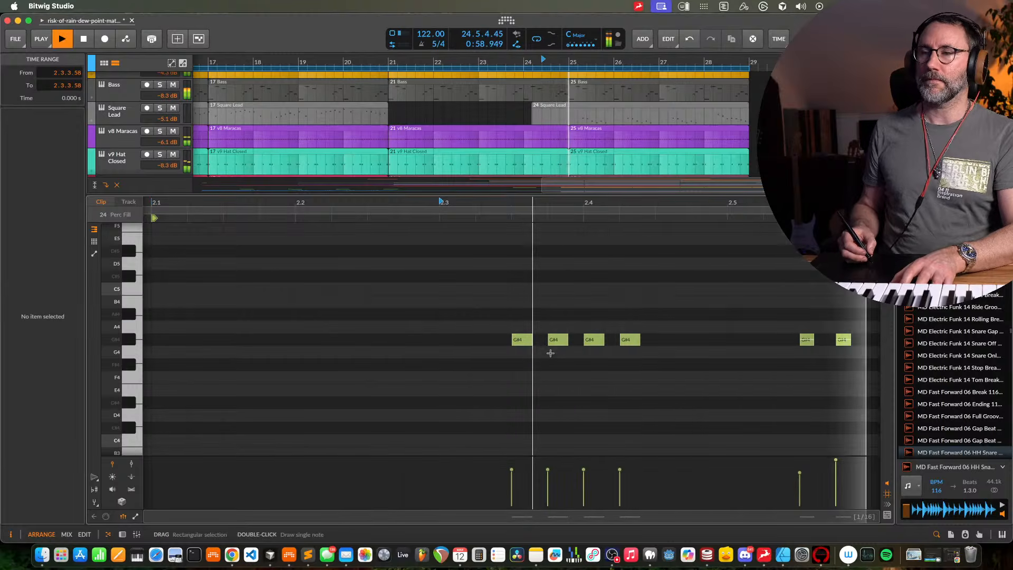
pyautogui.press('space')
pyautogui.press('space')
pyautogui.press('space')
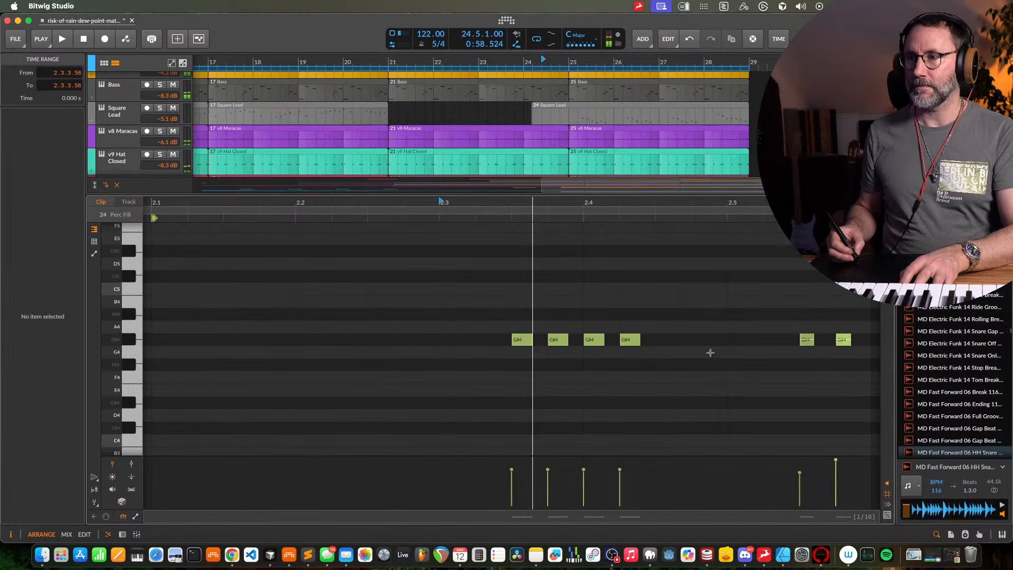
pyautogui.doubleClick(732, 342)
pyautogui.press('space')
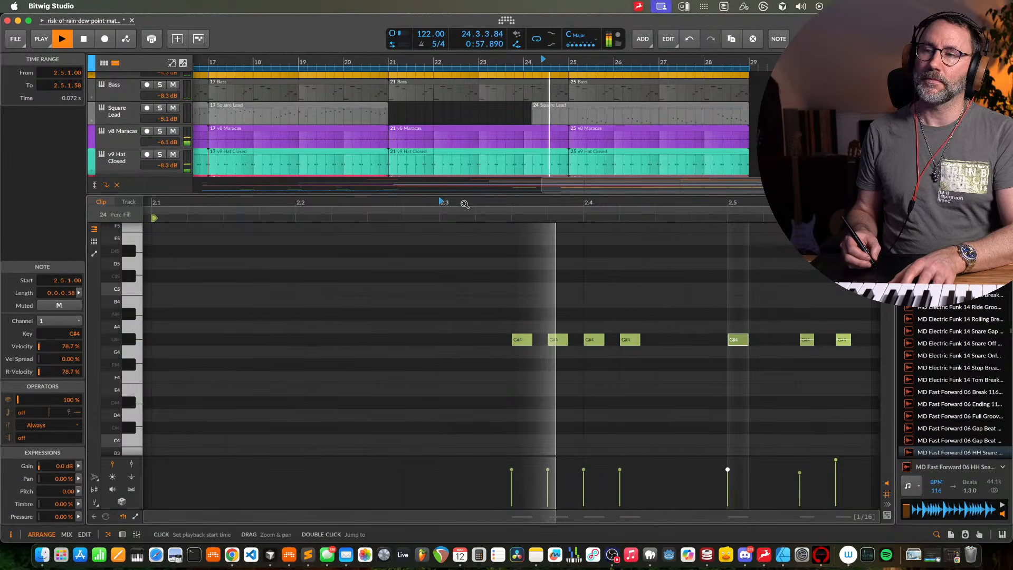
pyautogui.press('space')
pyautogui.press('space')
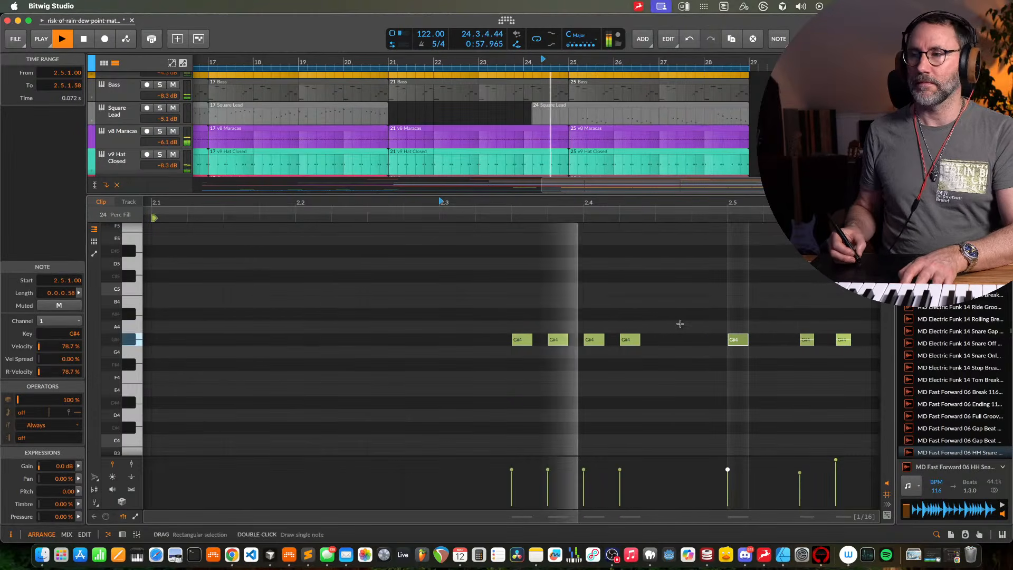
pyautogui.press('space')
# Add a G#4 note at 2.4.4 with 54.1% velocity, and raise the 2.5.1 note's velocity to 93.3%
pyautogui.doubleClick(696, 342)
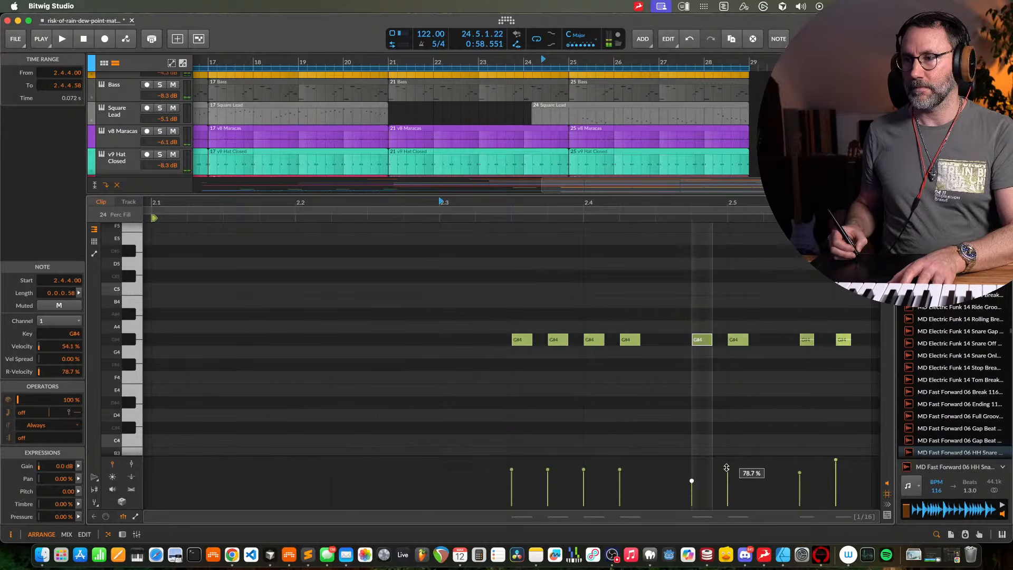
pyautogui.moveTo(727, 468); pyautogui.dragTo(727, 463)
pyautogui.press('space')
pyautogui.press('space')
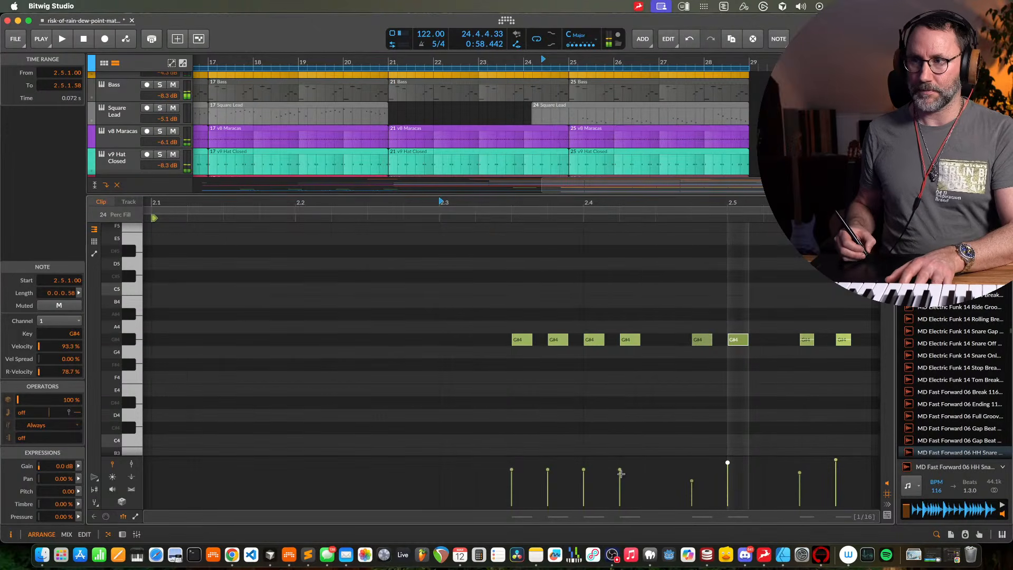
# Shape the first four fill notes as a rising velocity ramp, with 80.7% at 2.4.1 and 91.9% at 2.4.2, and audition it
pyautogui.moveTo(621, 472); pyautogui.dragTo(620, 463)
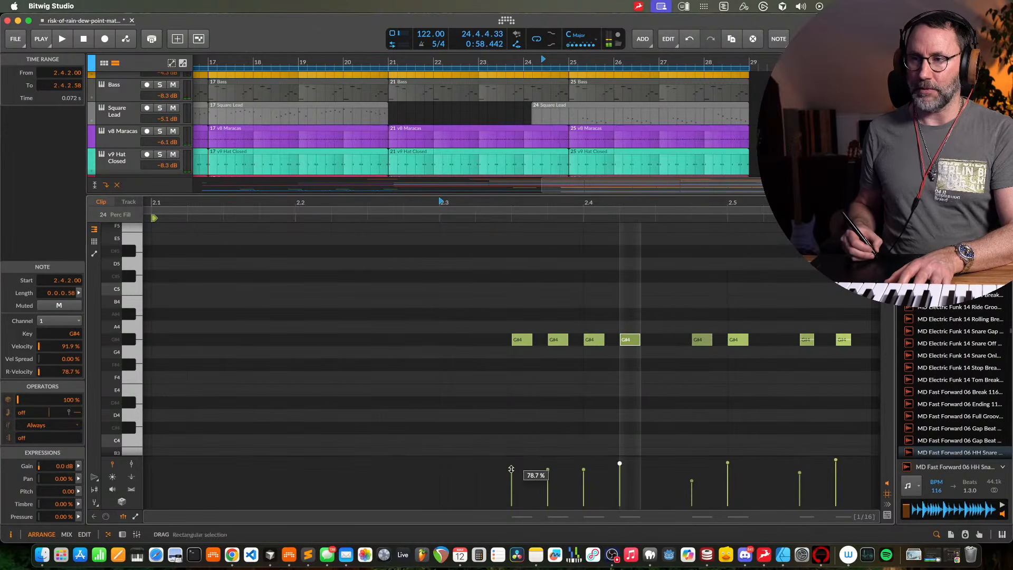
pyautogui.moveTo(511, 468); pyautogui.dragTo(583, 467)
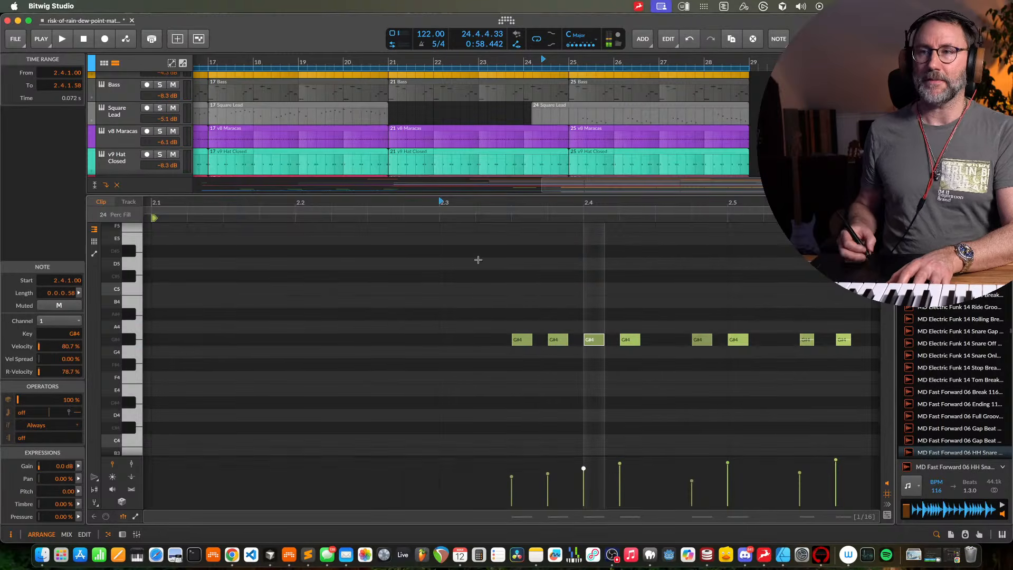
pyautogui.click(338, 202)
pyautogui.press('space')
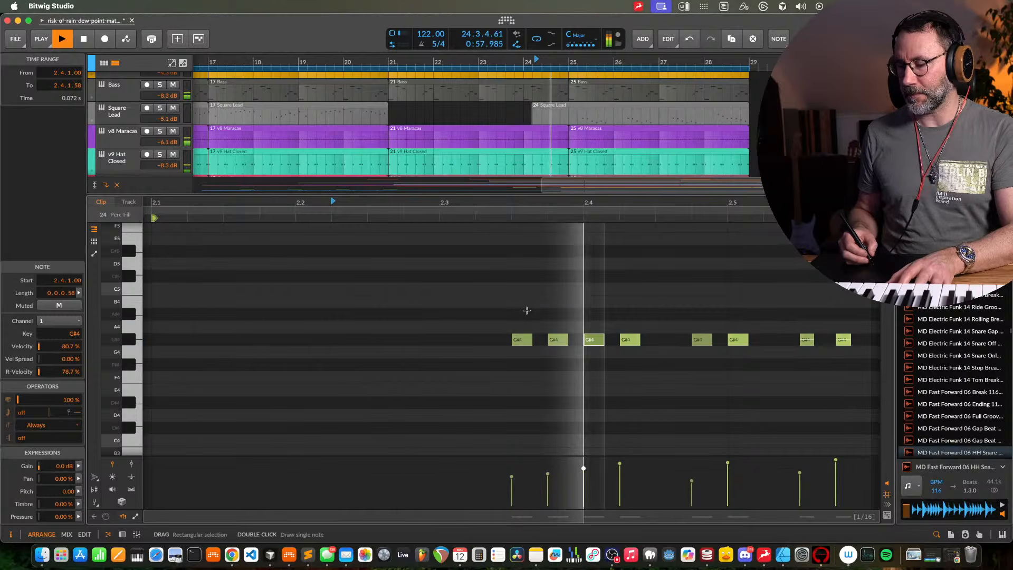
# Replace the Perc Fill clip at bar 28 with a copy of the edited fill from bar 24
pyautogui.press('d')
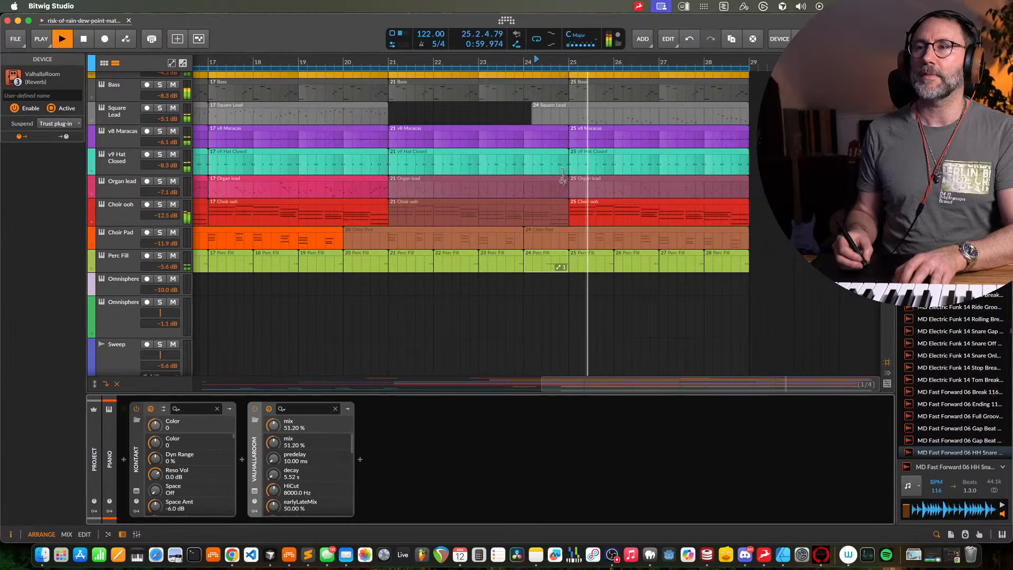
pyautogui.click(731, 254)
pyautogui.press('Delete')
pyautogui.moveTo(554, 257); pyautogui.dragTo(728, 258)
# Play the arrangement from bar 1 with all bars in view, and mark bar 4 on the Choir ooh track
pyautogui.scroll(-3, 608, 344)
pyautogui.scroll(4, 609, 344)
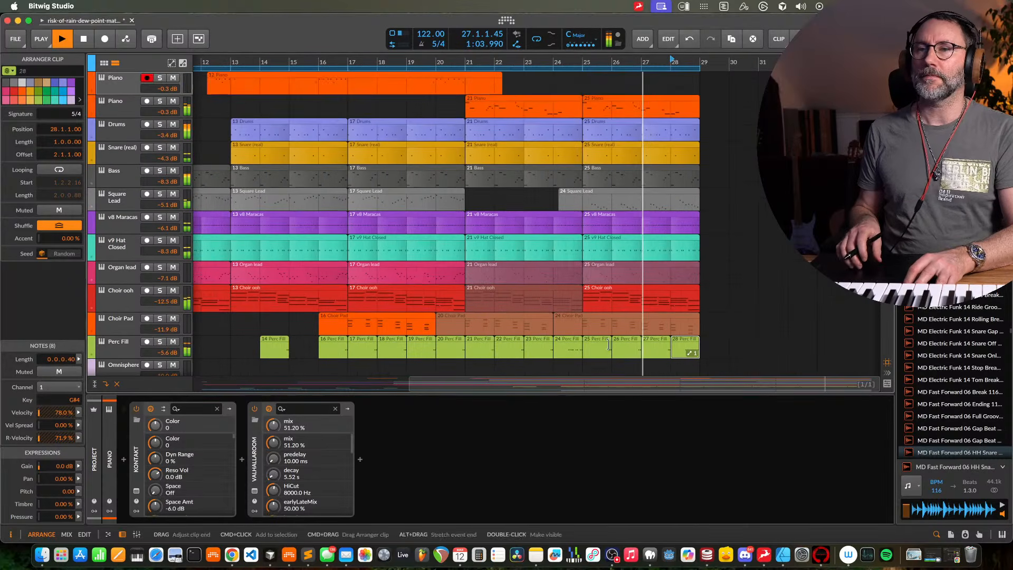
pyautogui.scroll(-1, 608, 344)
pyautogui.scroll(-2, 608, 344)
pyautogui.scroll(-2, 608, 344)
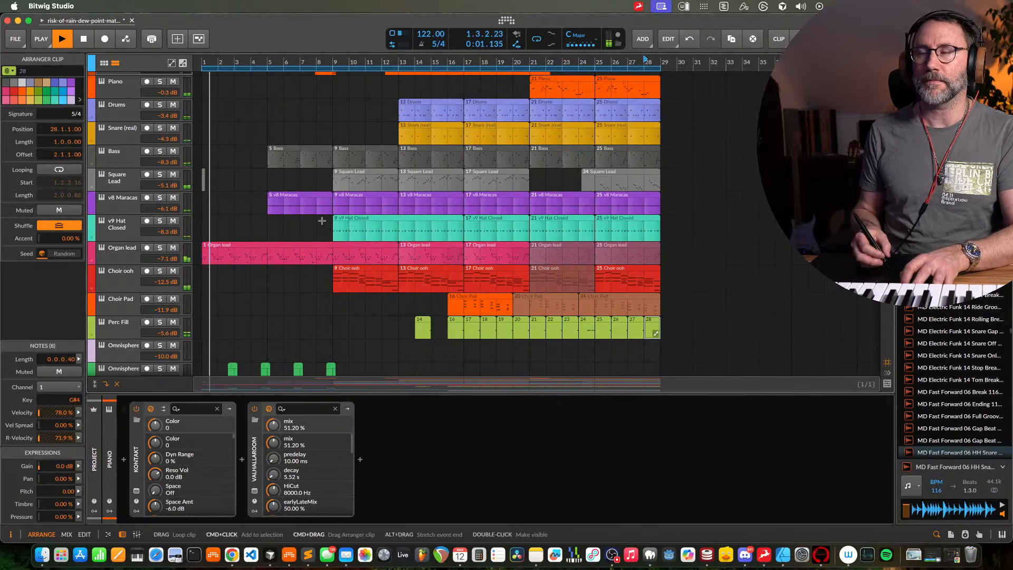
pyautogui.click(253, 289)
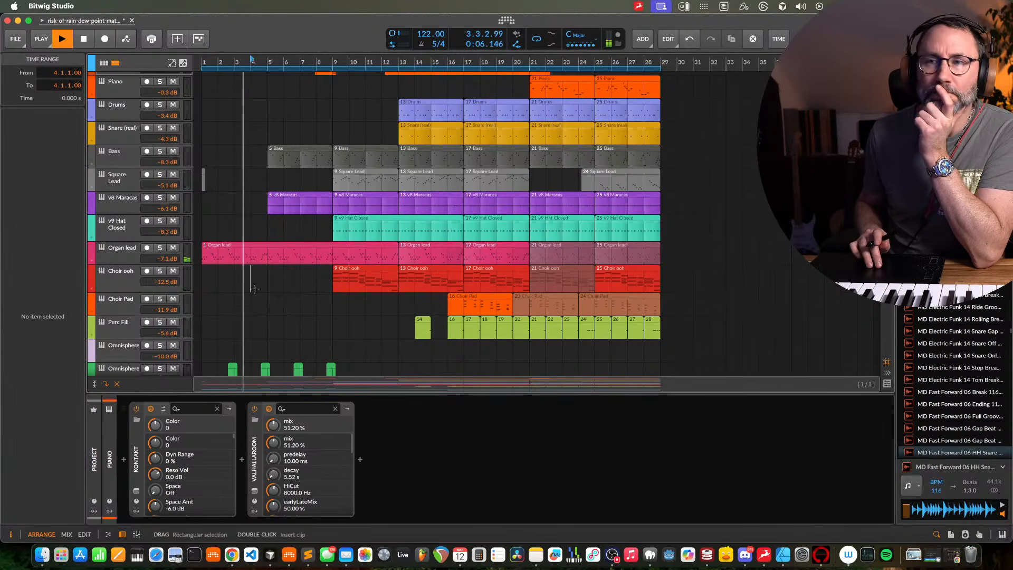
# Listen through the intro from bar 5 into bar 9, examining the Omnisphere, Sweep and Intro Pad clips and the tracks that enter
pyautogui.click(267, 317)
pyautogui.scroll(-3, 266, 321)
pyautogui.scroll(-5, 262, 364)
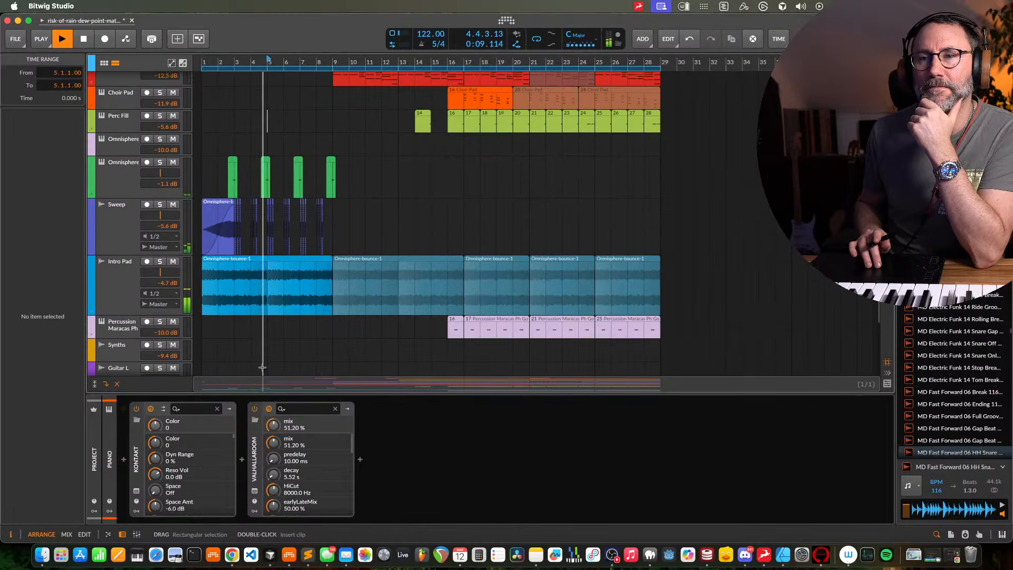
pyautogui.scroll(8, 259, 261)
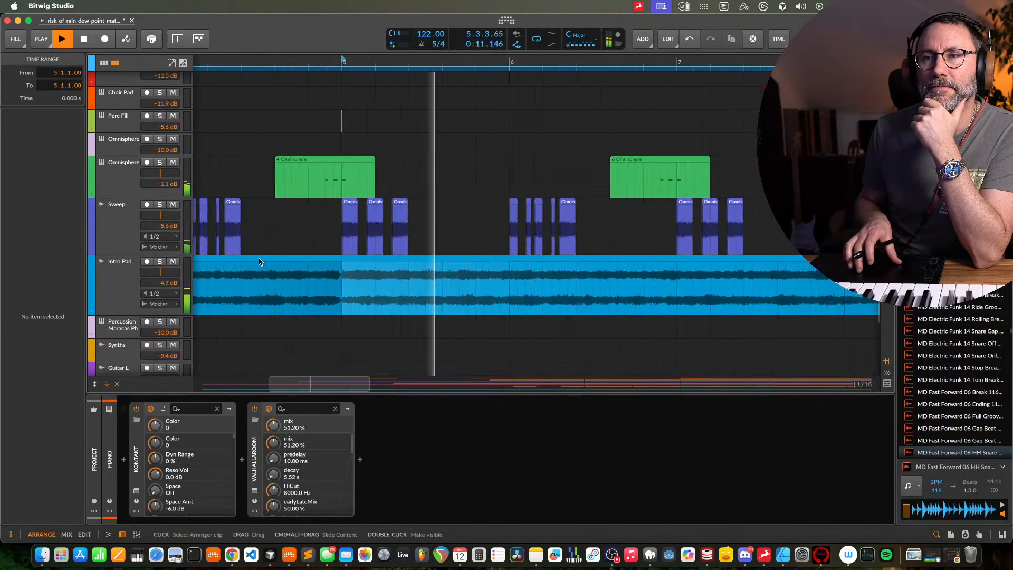
pyautogui.scroll(-2, 258, 261)
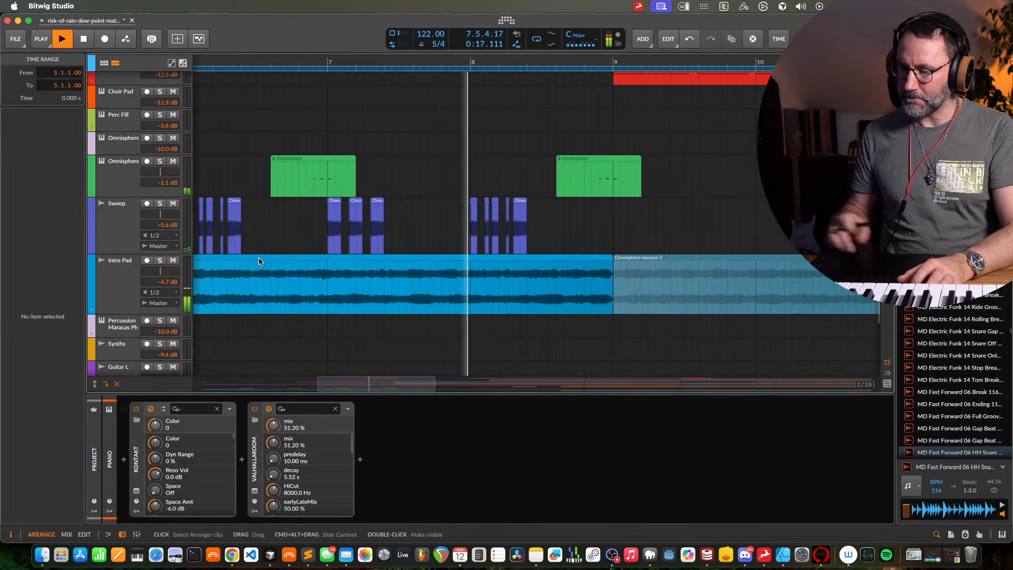
pyautogui.scroll(-4, 526, 136)
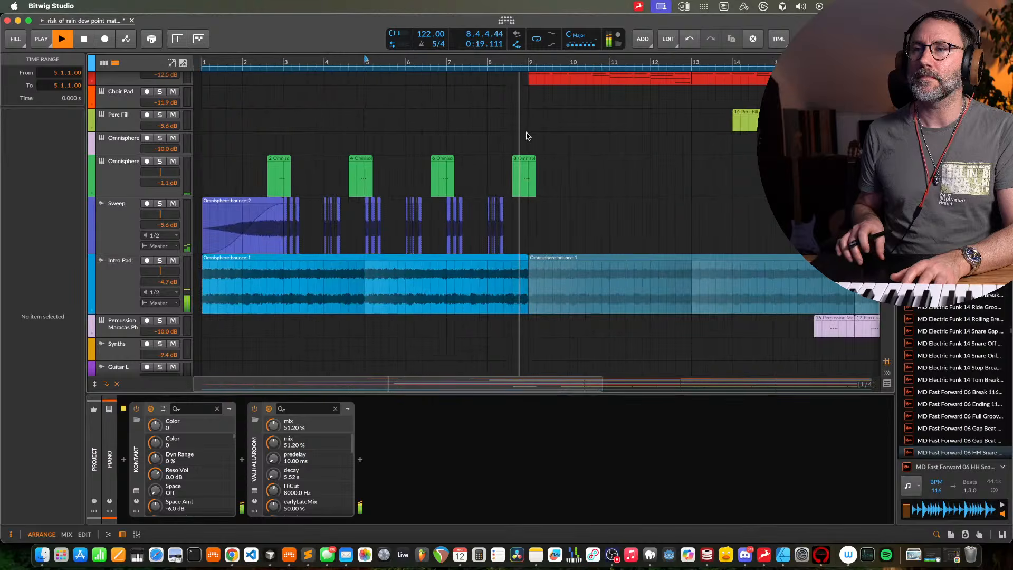
pyautogui.scroll(5, 526, 136)
pyautogui.scroll(-2, 526, 136)
pyautogui.hscroll(3, 526, 136)
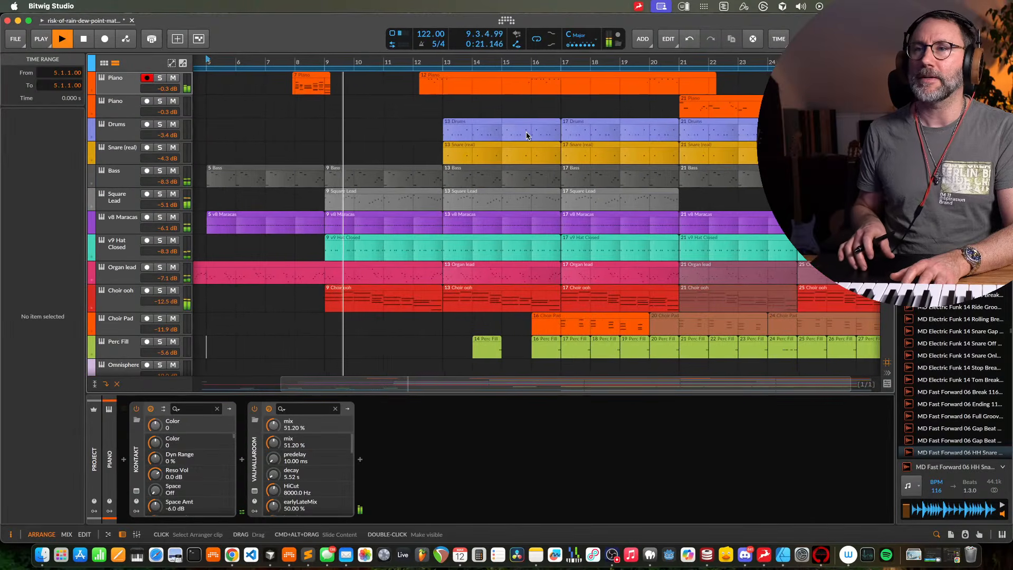
pyautogui.scroll(-2, 526, 137)
pyautogui.hscroll(-3, 526, 136)
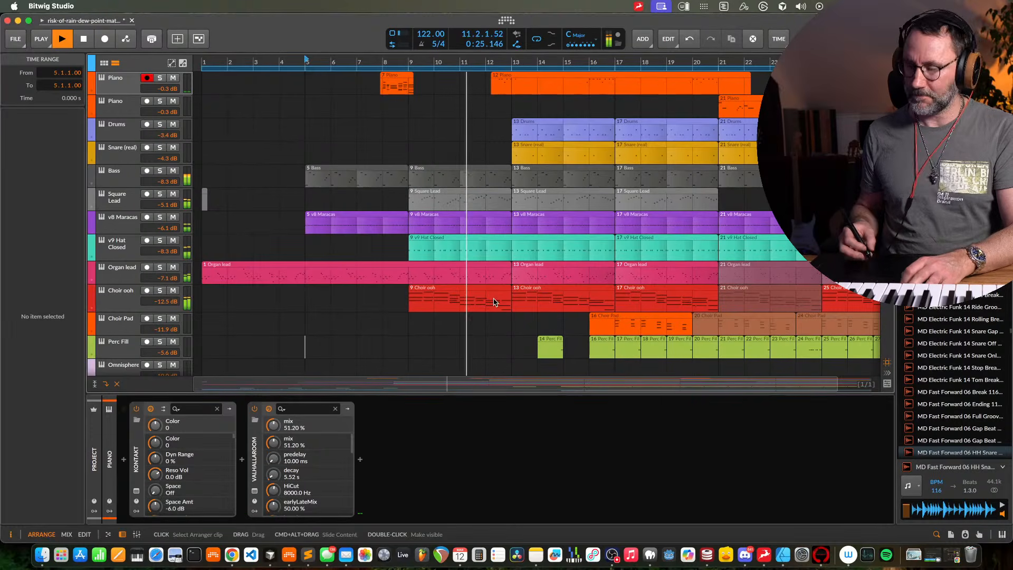
# Mark bar 8 on the Choir ooh track, and show the Drums track's devices while reviewing bars 12 to 18 in playback
pyautogui.click(384, 297)
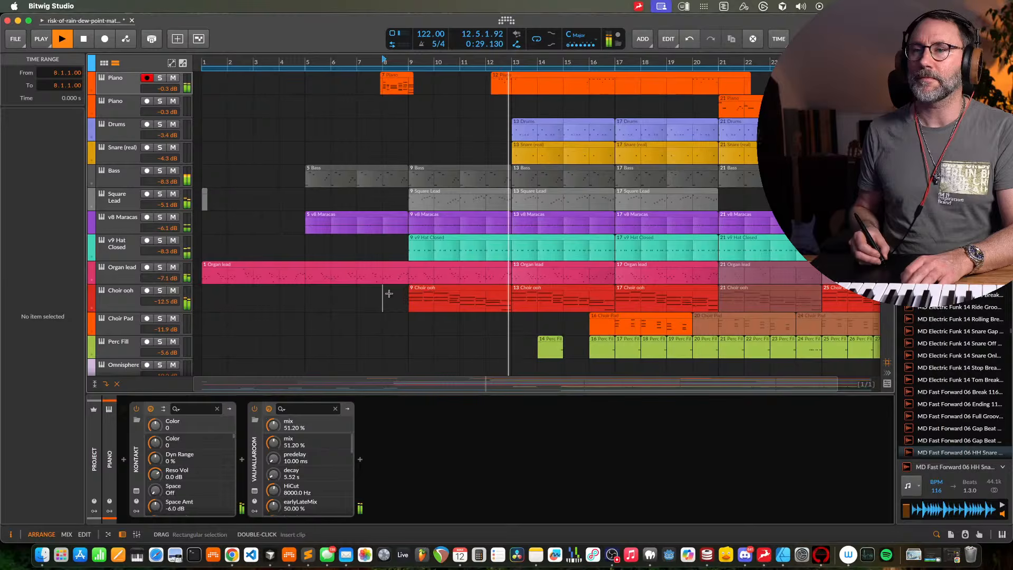
pyautogui.press('super+minus')
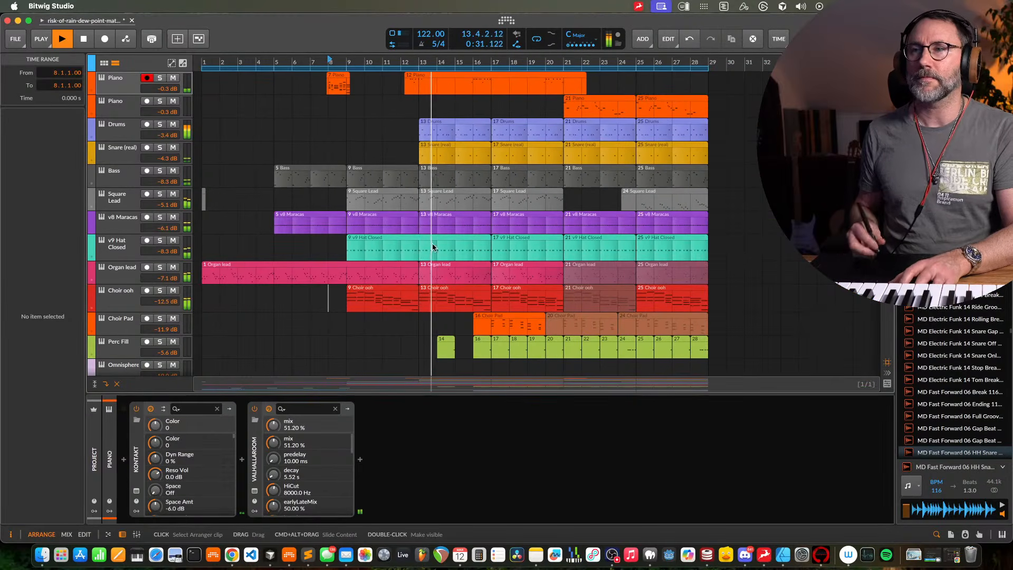
pyautogui.click(128, 131)
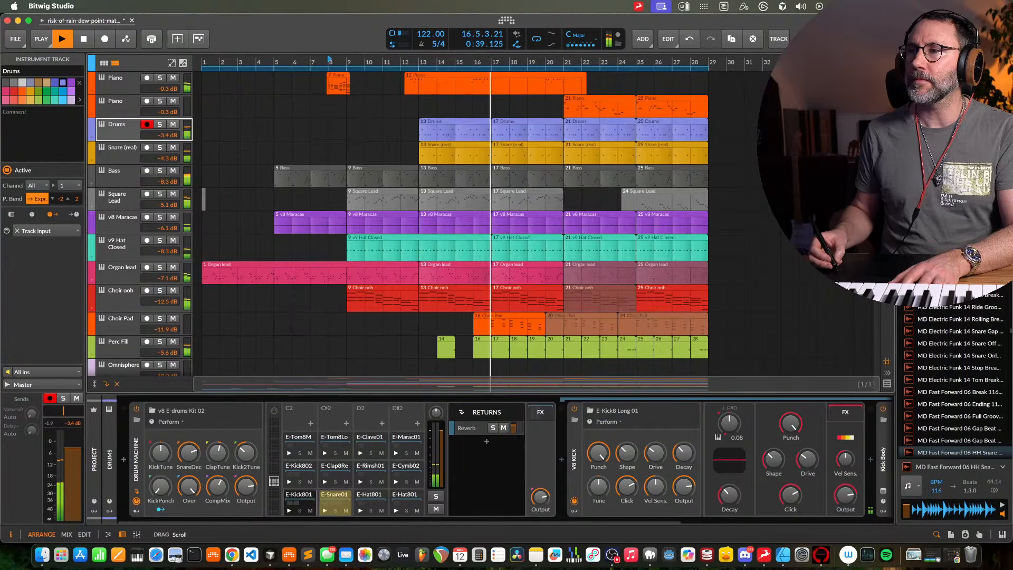
pyautogui.scroll(-5, 454, 227)
pyautogui.scroll(-1, 505, 215)
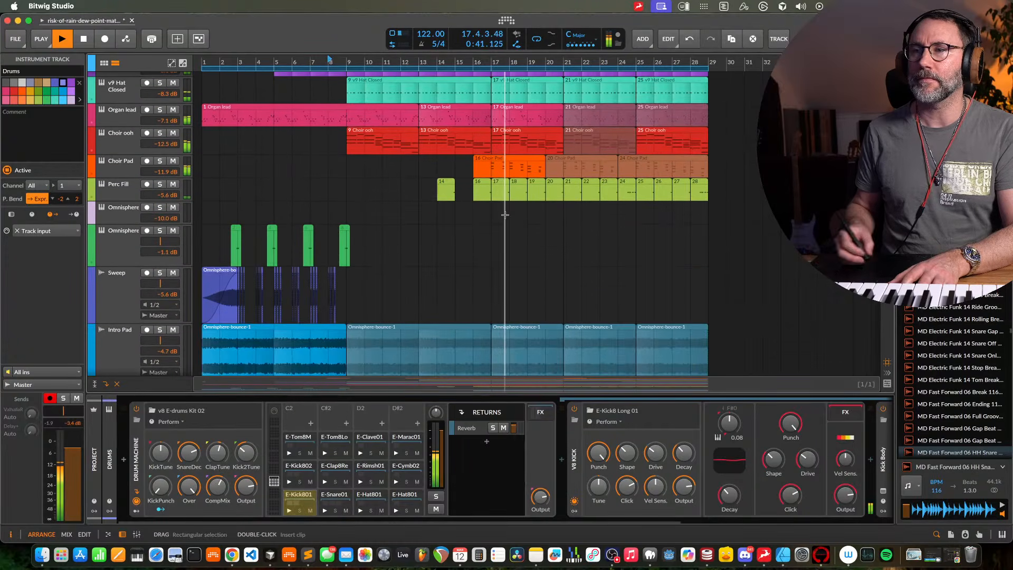
pyautogui.scroll(6, 505, 215)
pyautogui.scroll(-1, 505, 215)
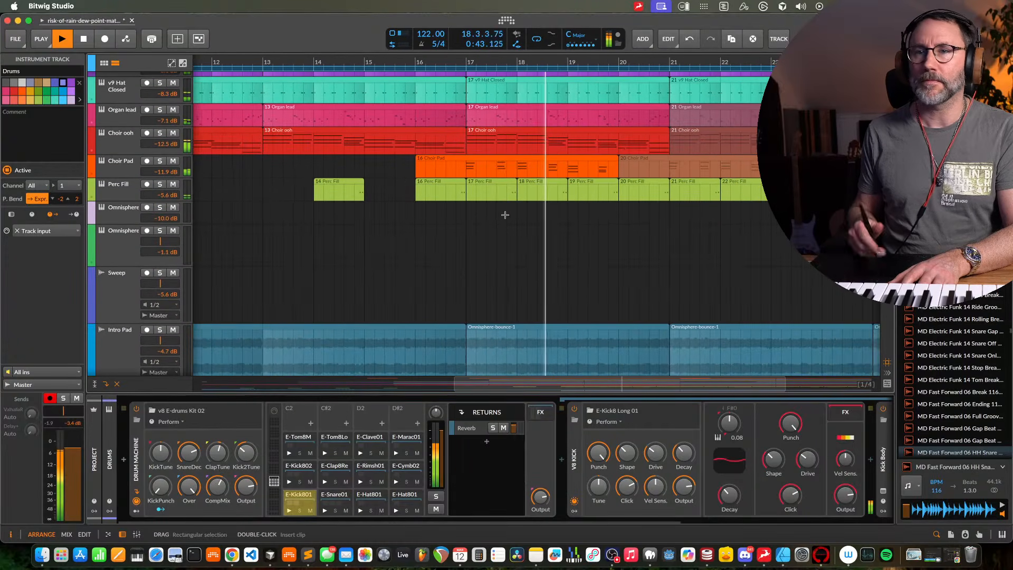
# Fine-tune the output level of the Perc Fill track's sampler, and check it against the full arrangement in playback
pyautogui.click(182, 196)
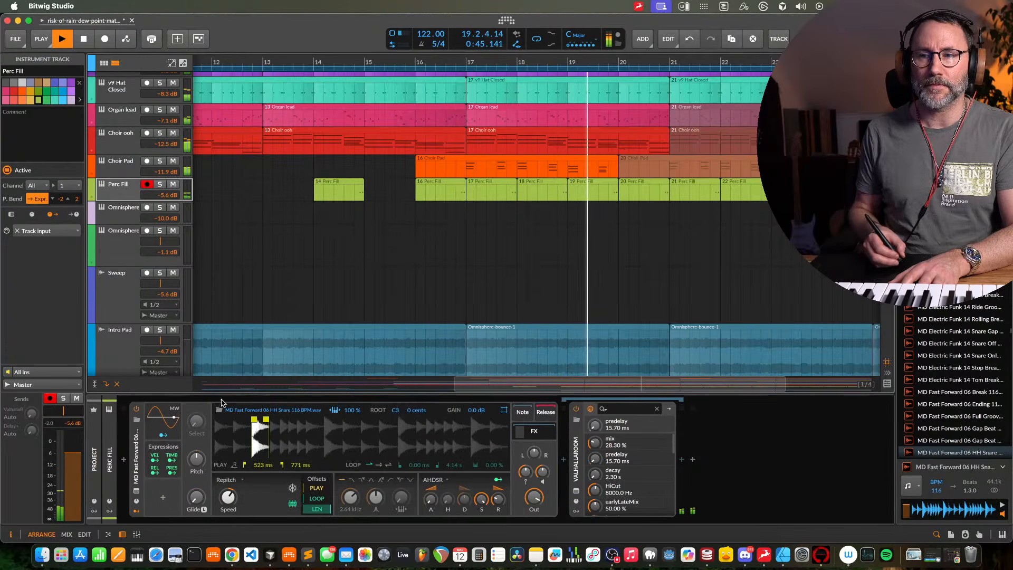
pyautogui.moveTo(533, 499); pyautogui.dragTo(533, 499)
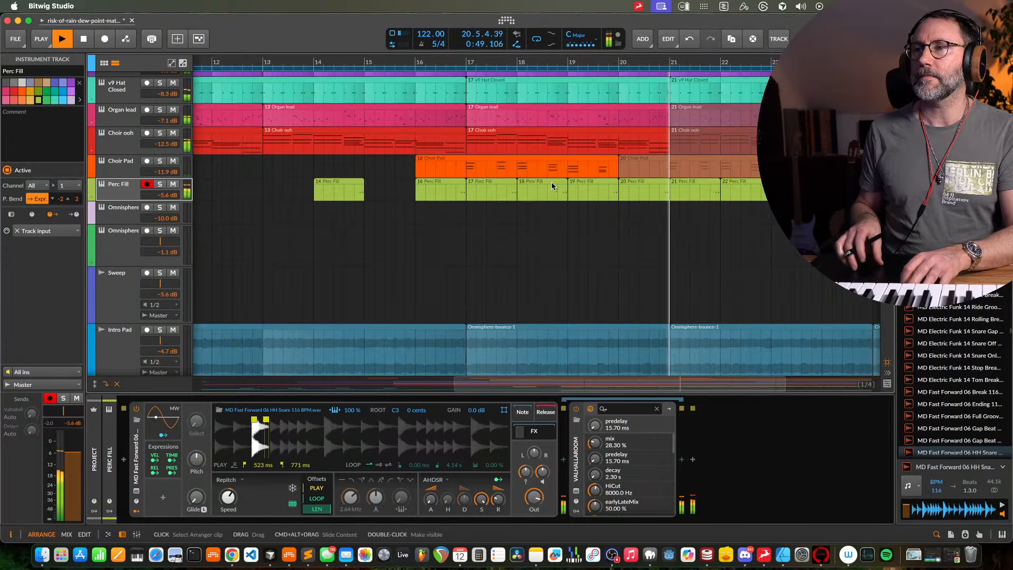
pyautogui.scroll(-5, 552, 182)
pyautogui.scroll(5, 552, 182)
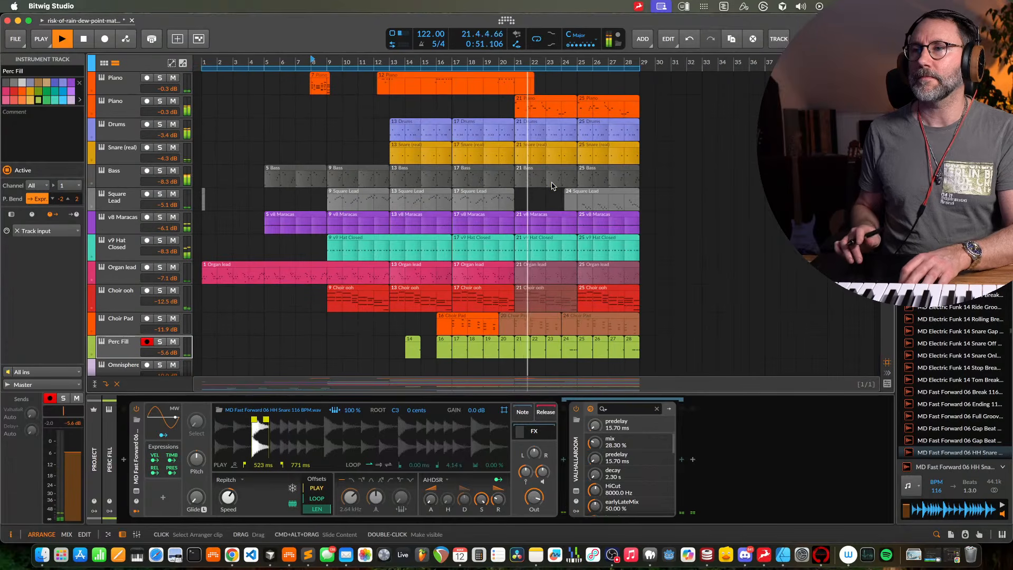
pyautogui.scroll(2, 552, 186)
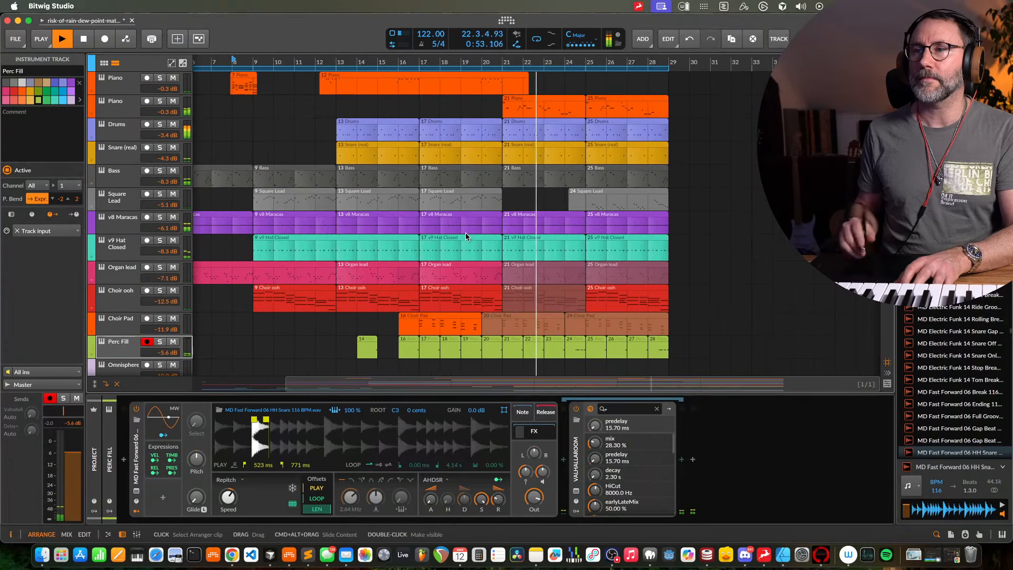
pyautogui.scroll(-3, 467, 236)
pyautogui.scroll(3, 464, 236)
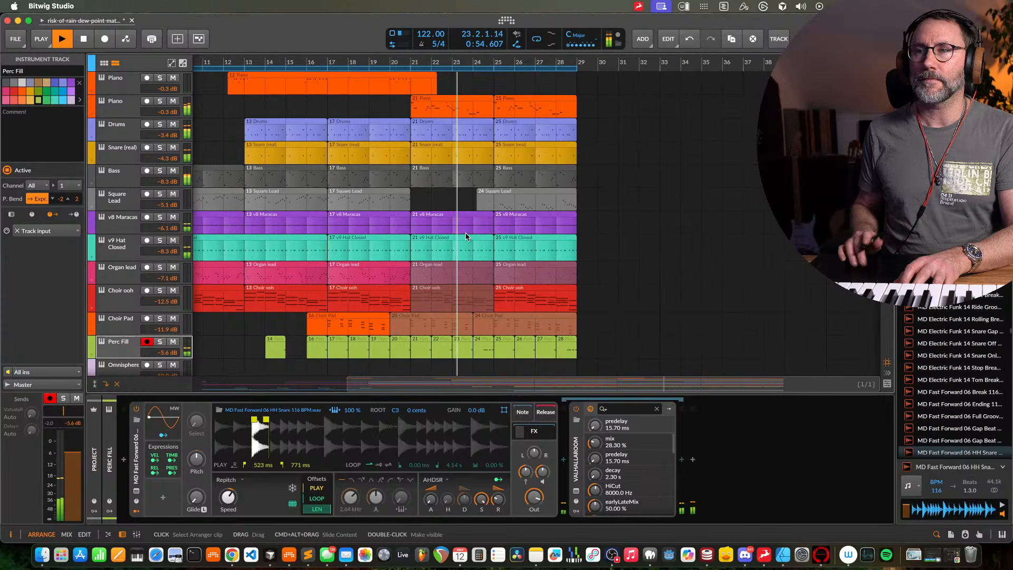
# Compare the Bass track with Filter+ off and on, and set its Heat drive to +12.6 dB
pyautogui.click(122, 182)
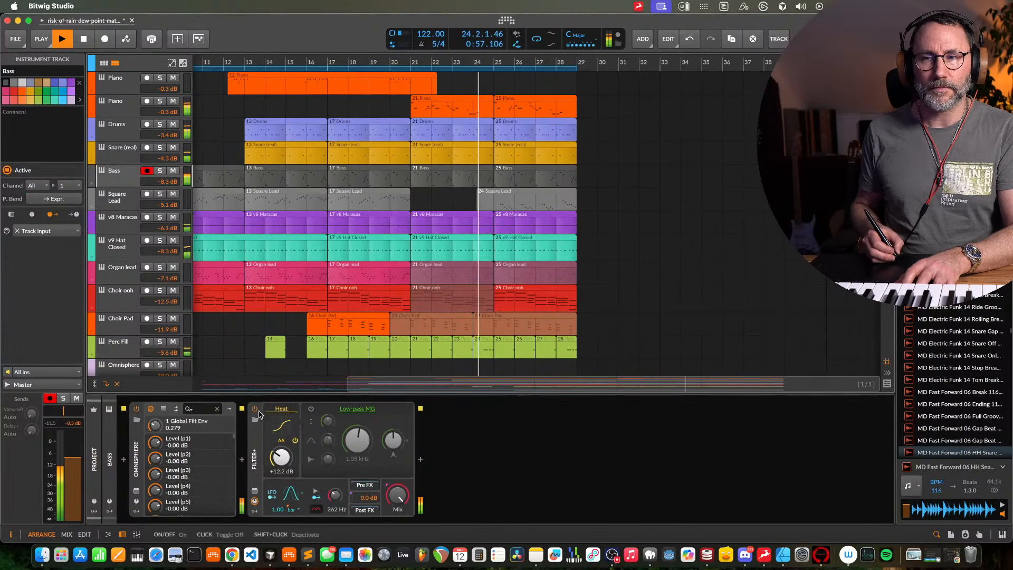
pyautogui.click(254, 409)
pyautogui.click(254, 410)
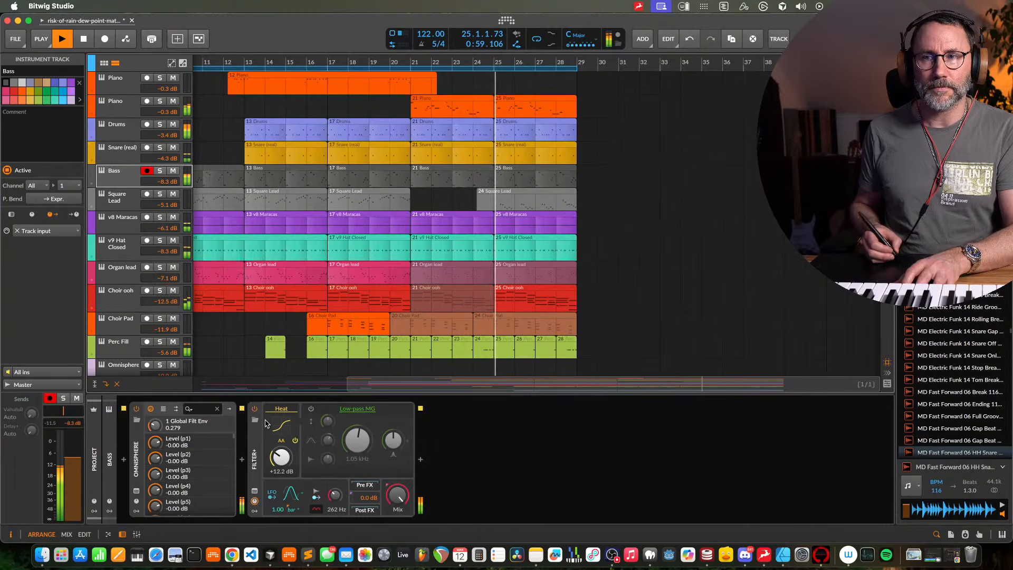
pyautogui.moveTo(281, 457); pyautogui.dragTo(281, 460)
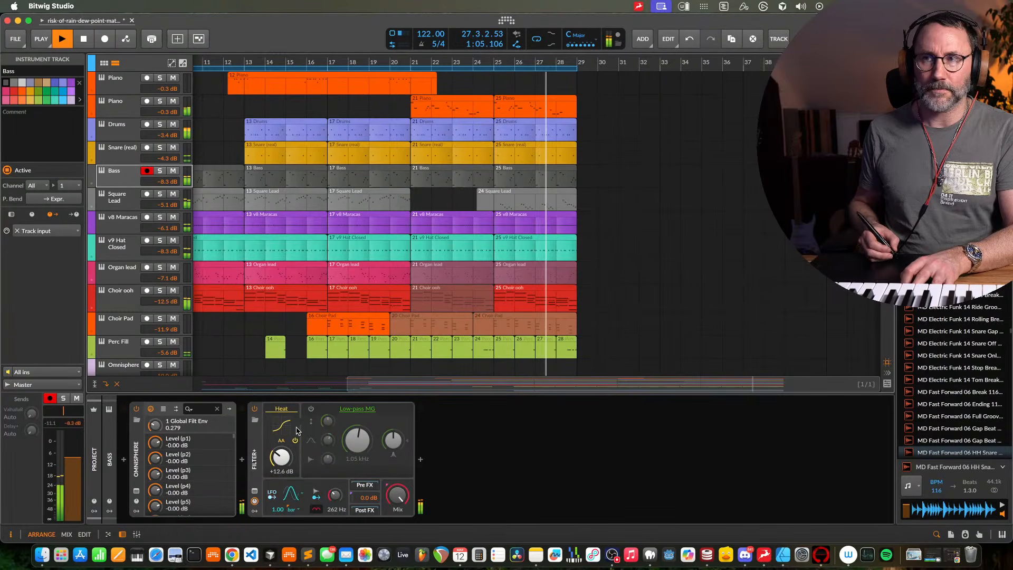
# Review the whole arrangement from bar 1, stop playback and switch to the screen recording application
pyautogui.scroll(-2, 346, 239)
pyautogui.scroll(-2, 346, 240)
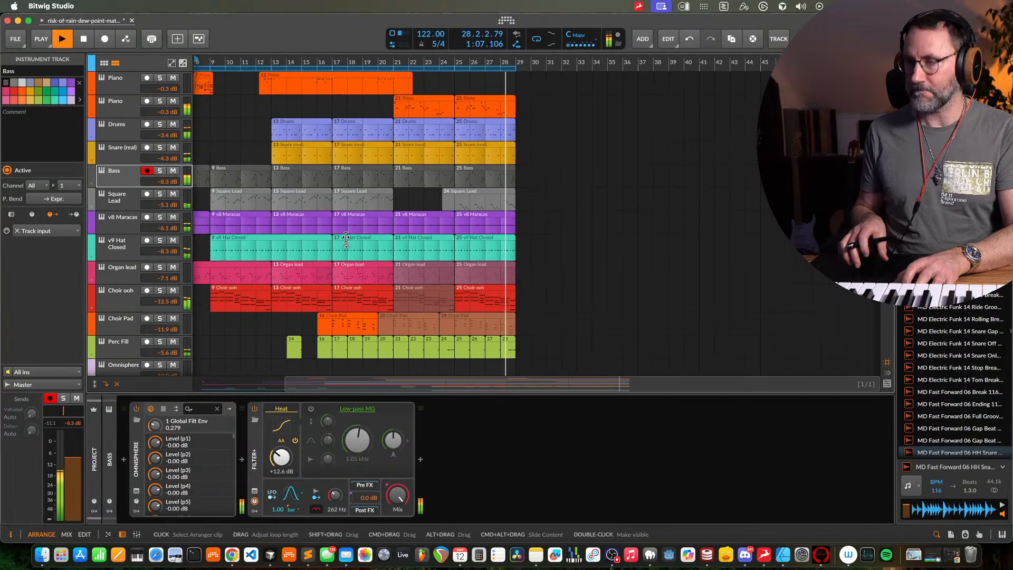
pyautogui.hscroll(-3, 346, 241)
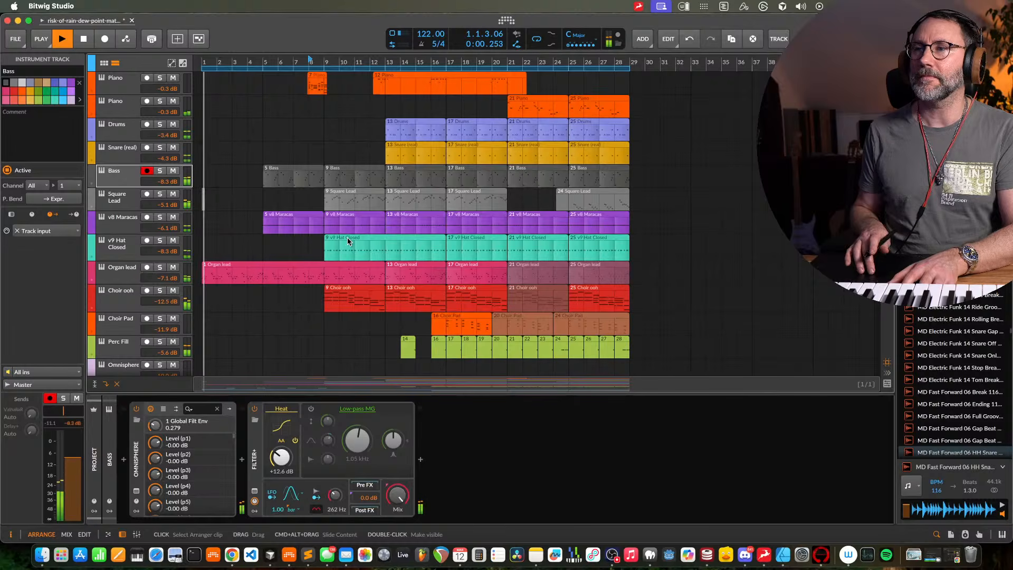
pyautogui.press('space')
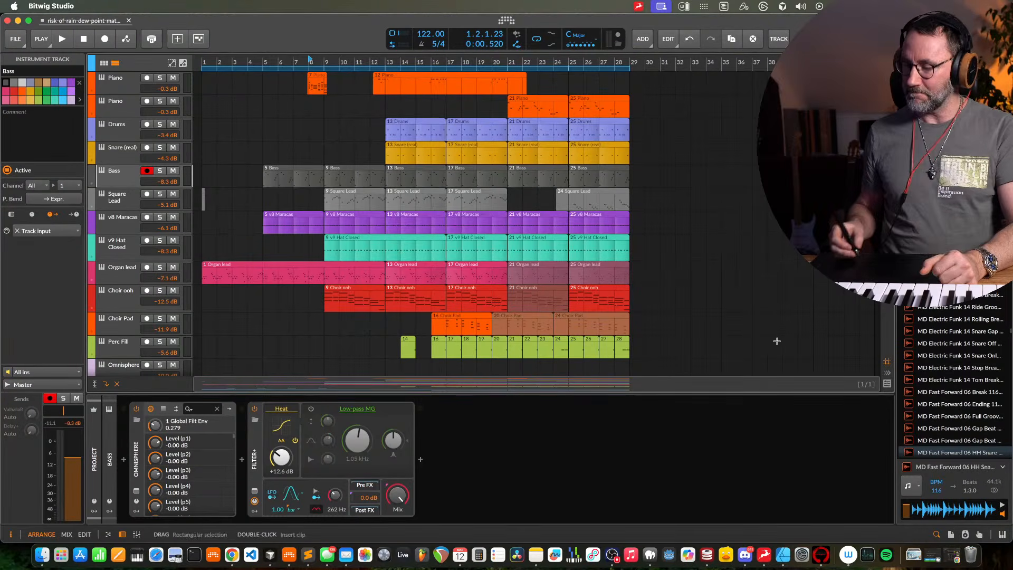
pyautogui.click(612, 555)
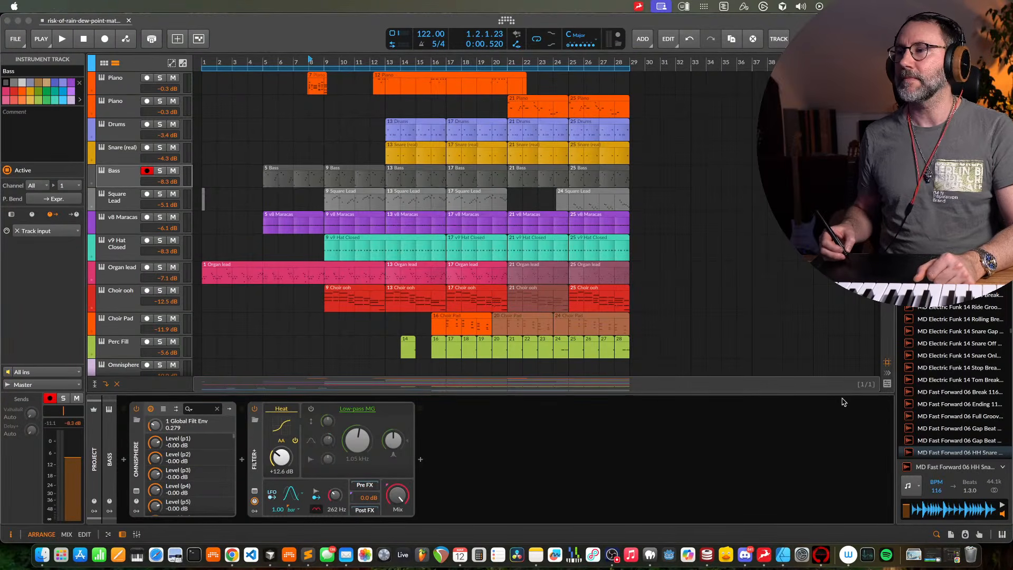